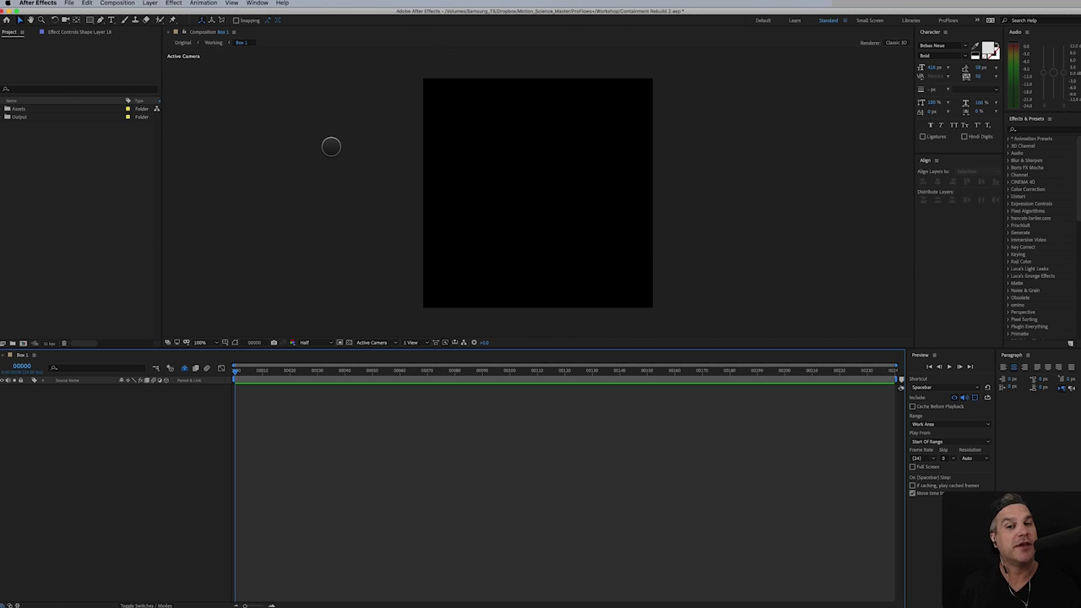
- Switch to the Chrome window showing the Containment Pinterest pin
mouse_move(253, 600)
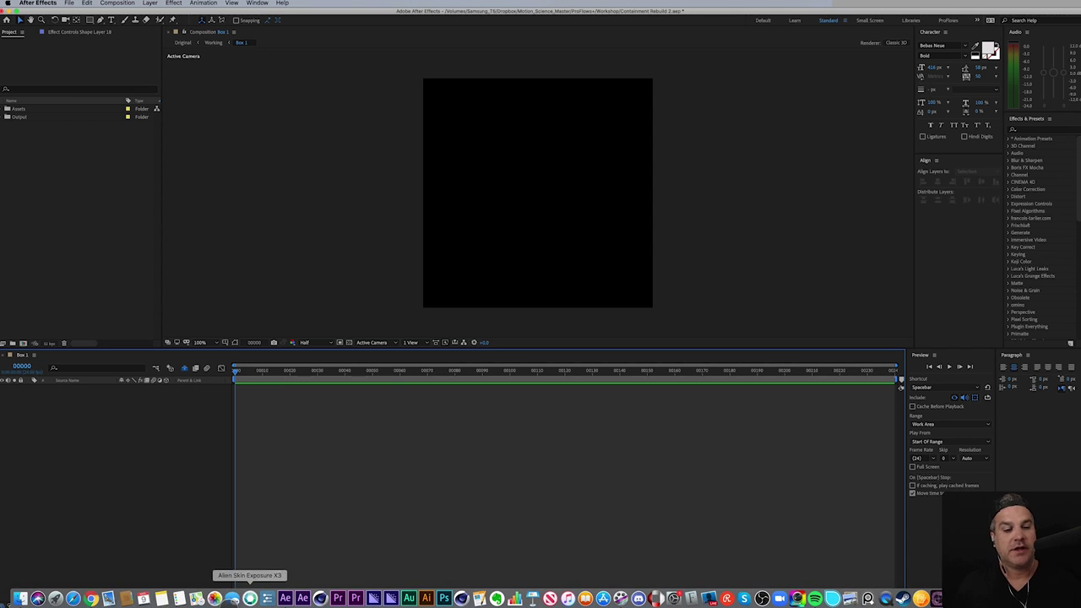
left_click(86, 598)
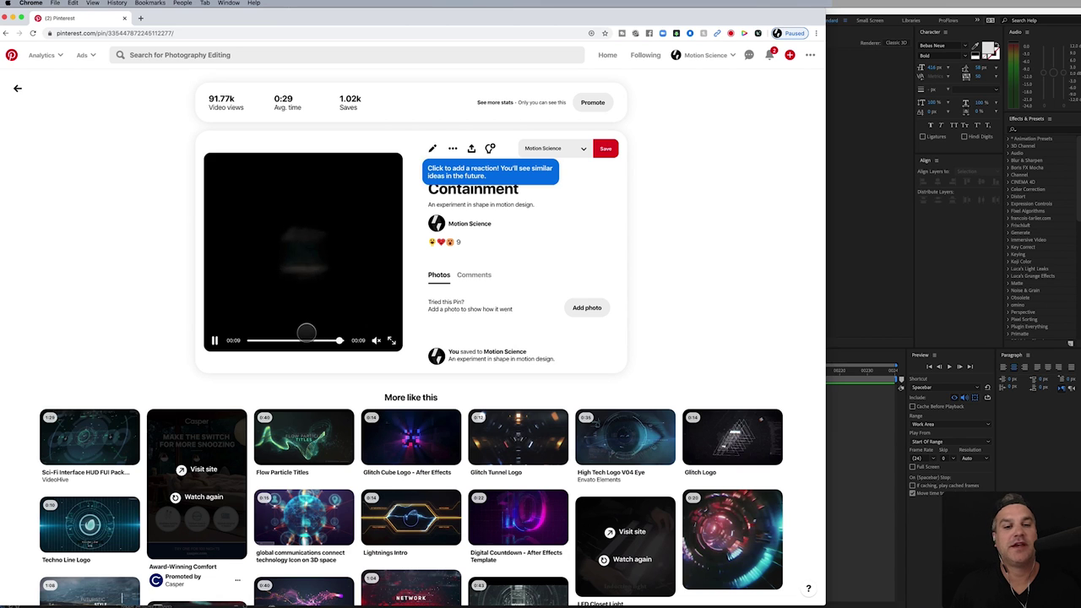
- Replay and pause the Containment reference video, then return to the After Effects project
left_click(282, 250)
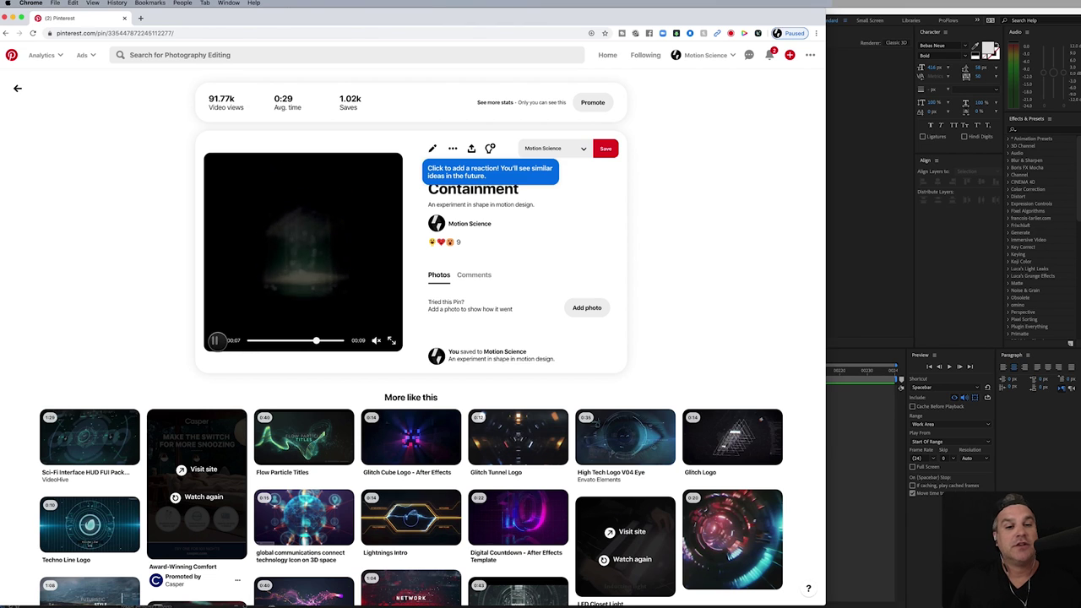
left_click(217, 340)
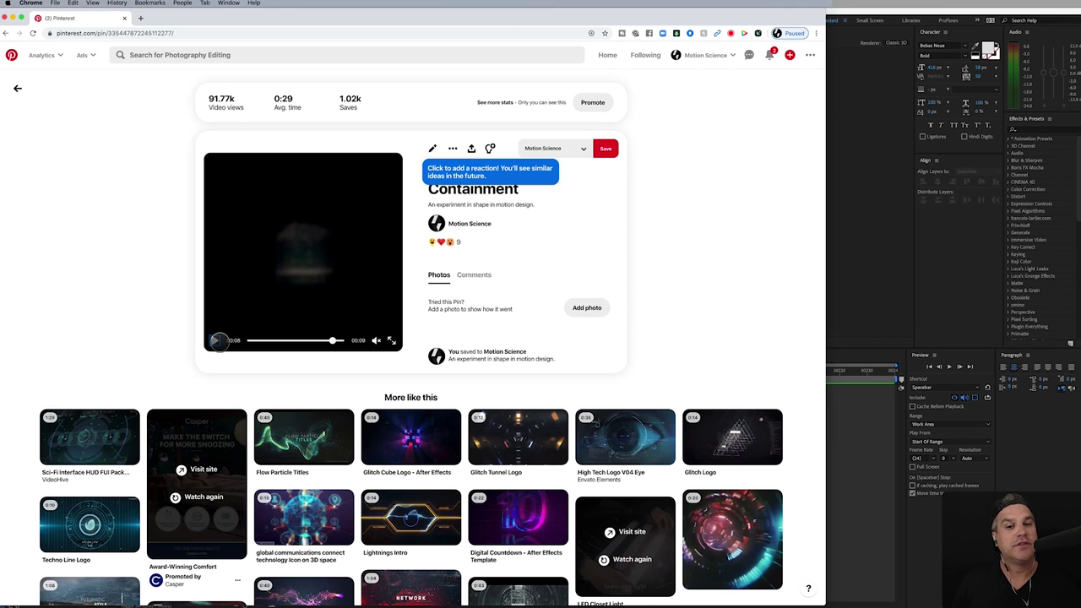
left_click(851, 466)
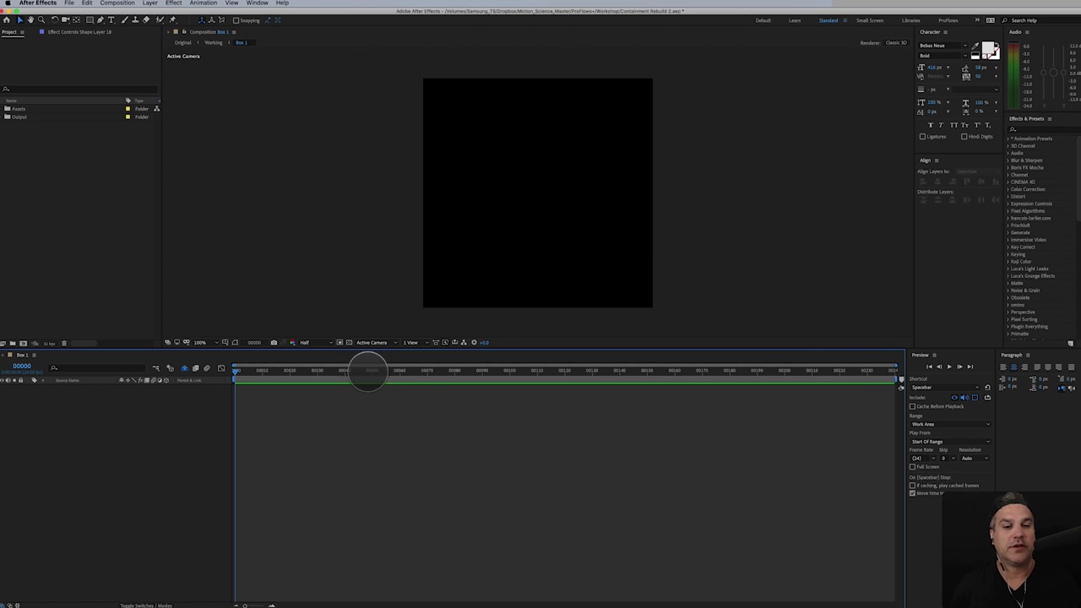
key("super+k")
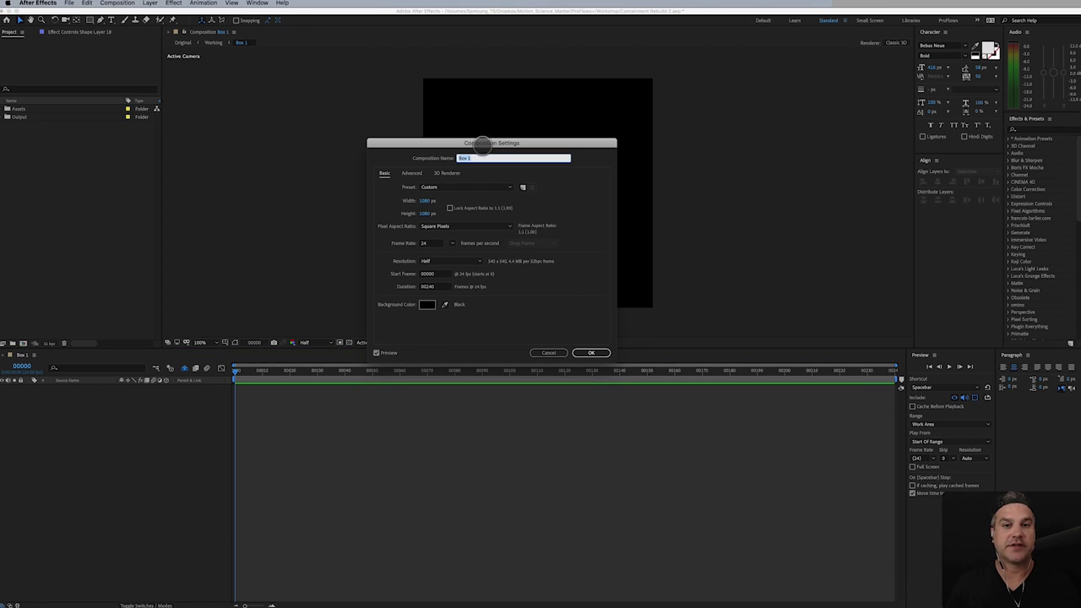
left_click_drag(472, 149, 474, 132)
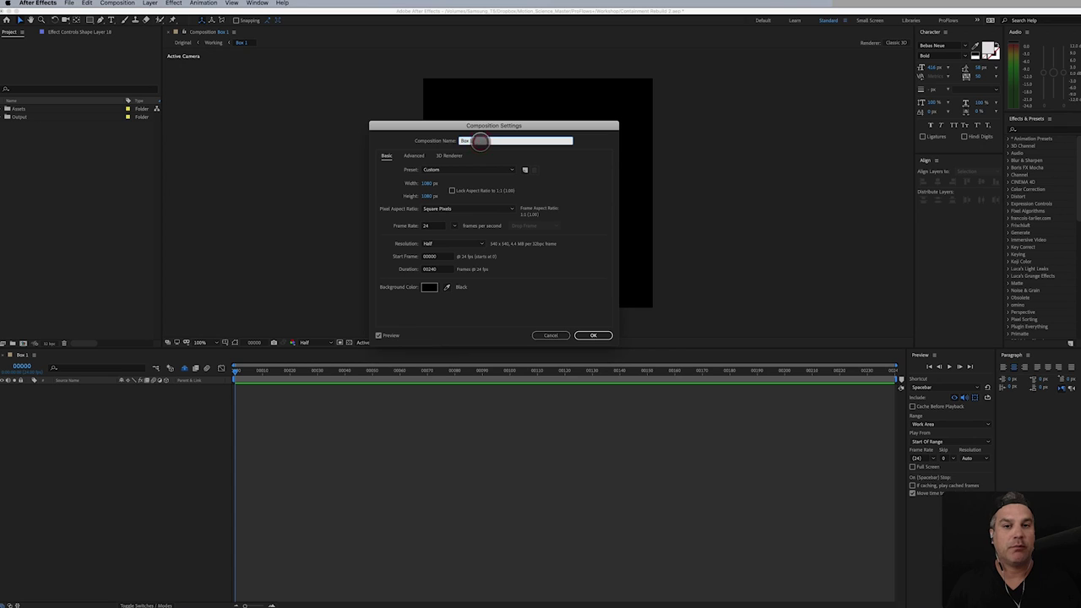
left_click(479, 141)
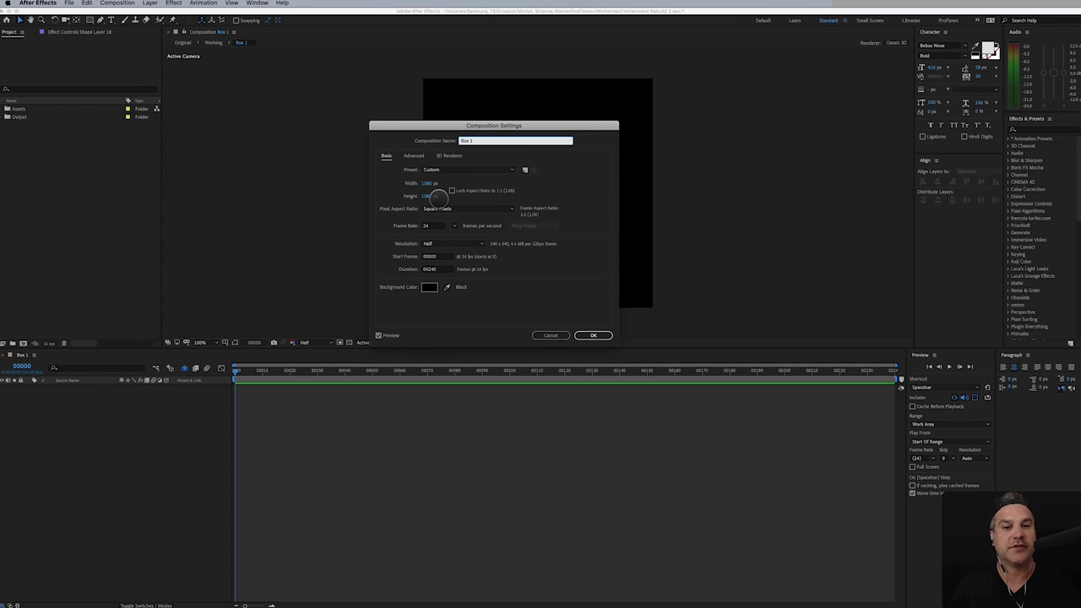
left_click(431, 225)
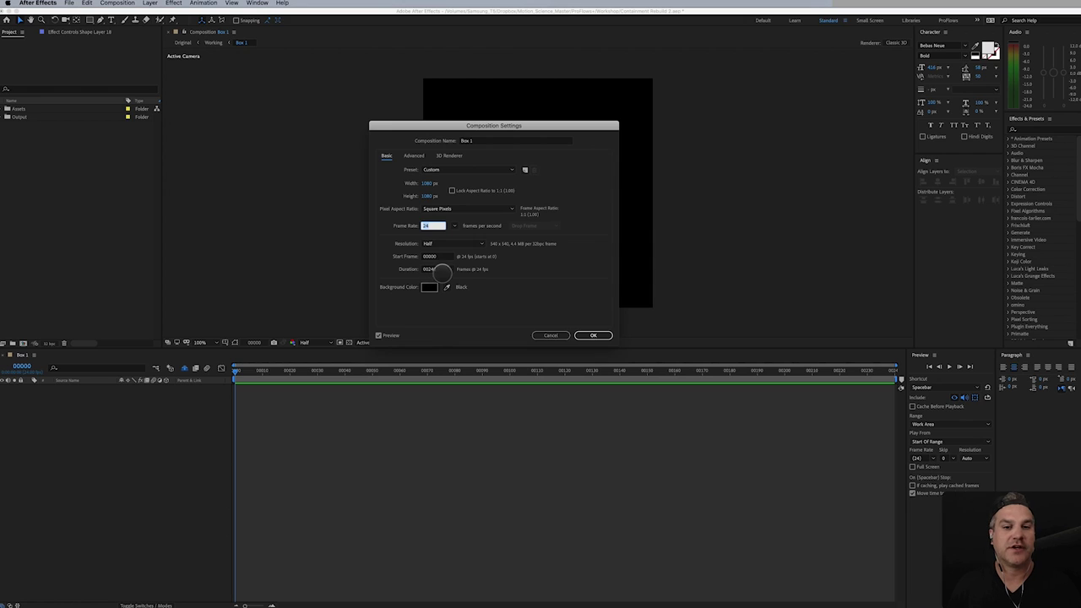
left_click(436, 269)
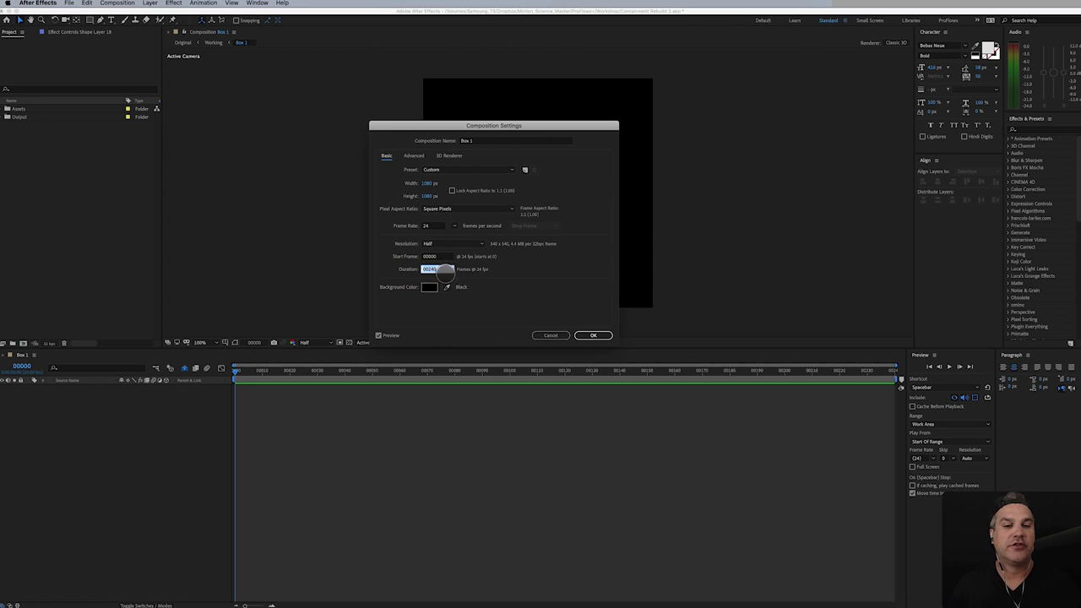
left_click(595, 336)
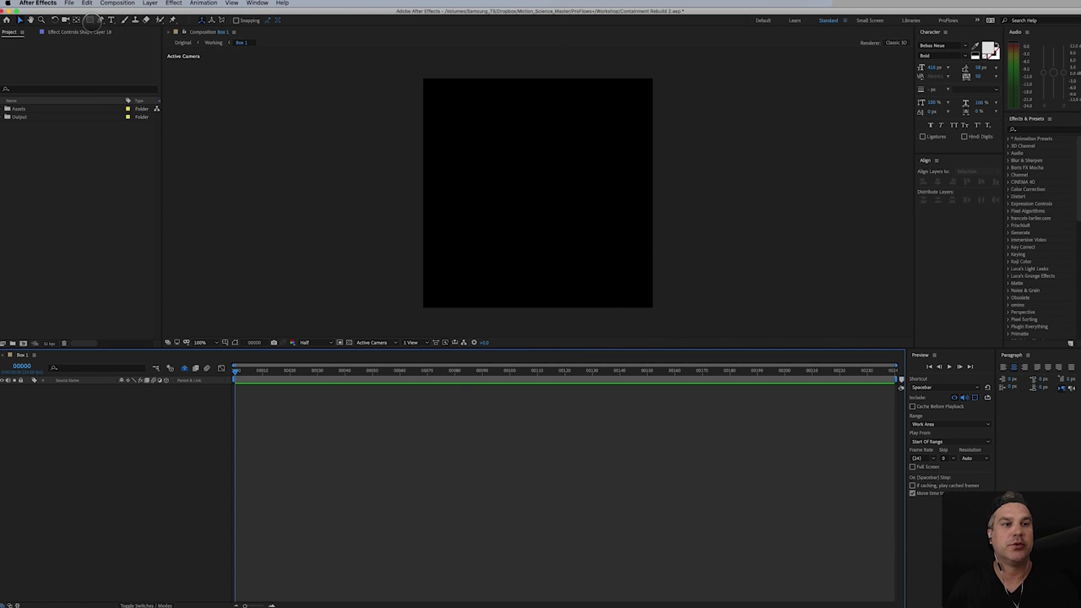
- Create a comp-sized rectangle shape layer (Shape Layer 19) with its fill set to None
left_click(92, 19)
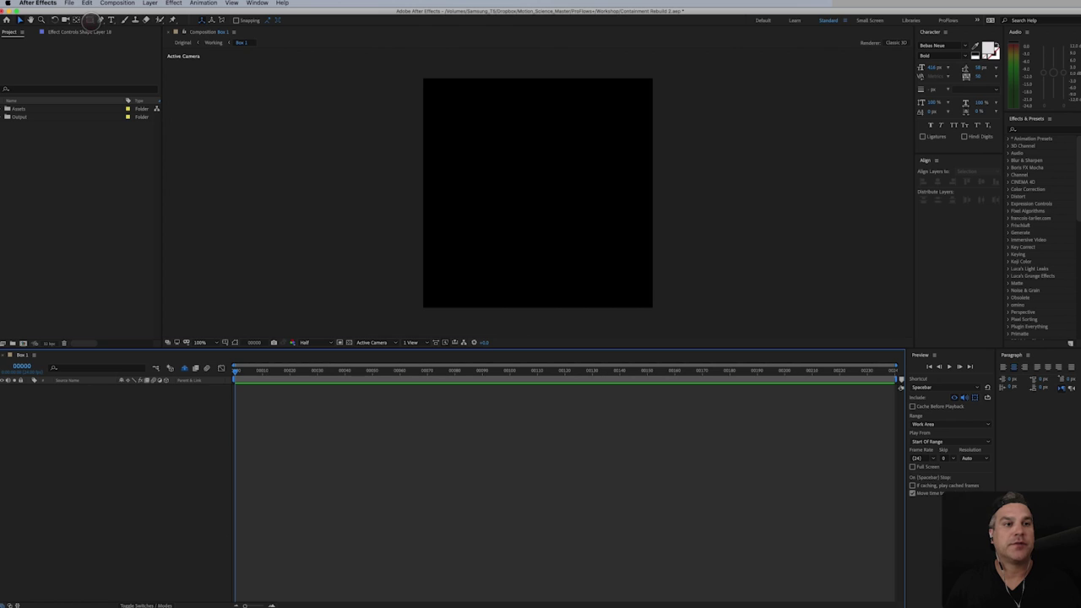
left_click(91, 19)
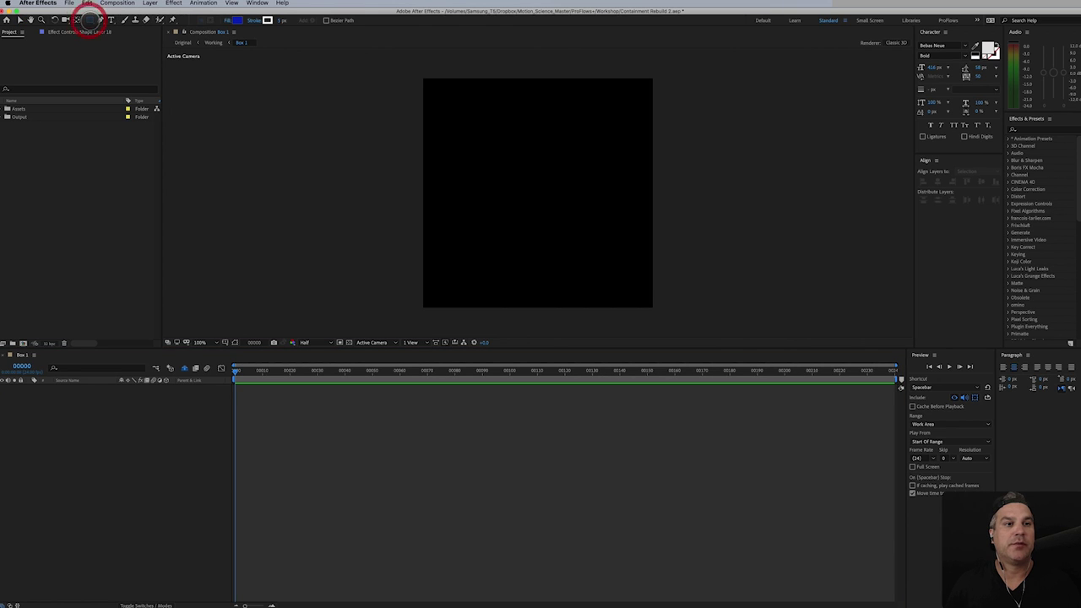
double_click(92, 18)
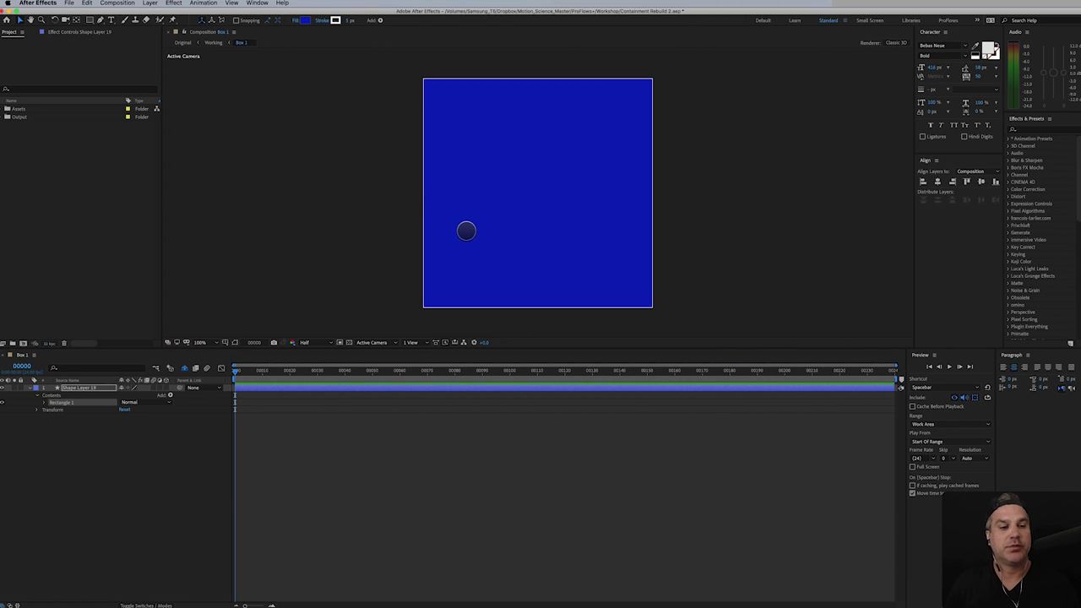
left_click(297, 20)
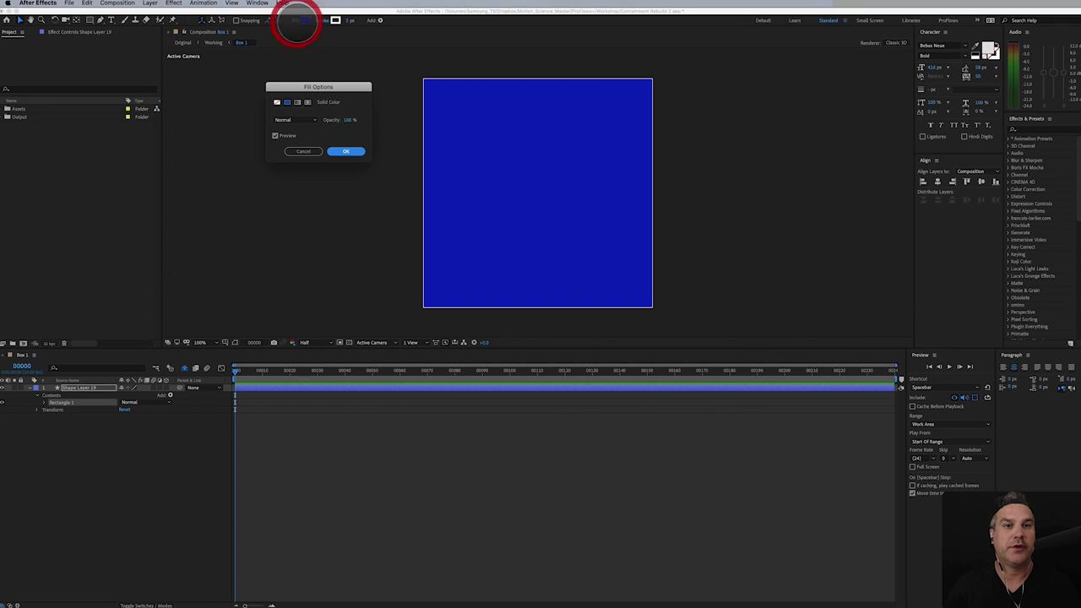
left_click(277, 102)
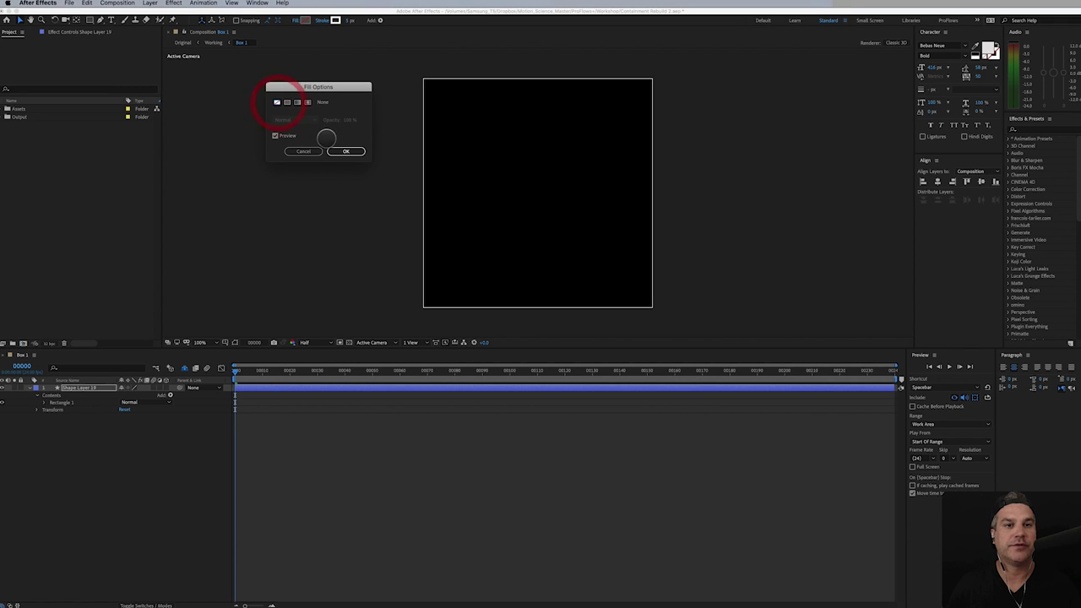
left_click(345, 151)
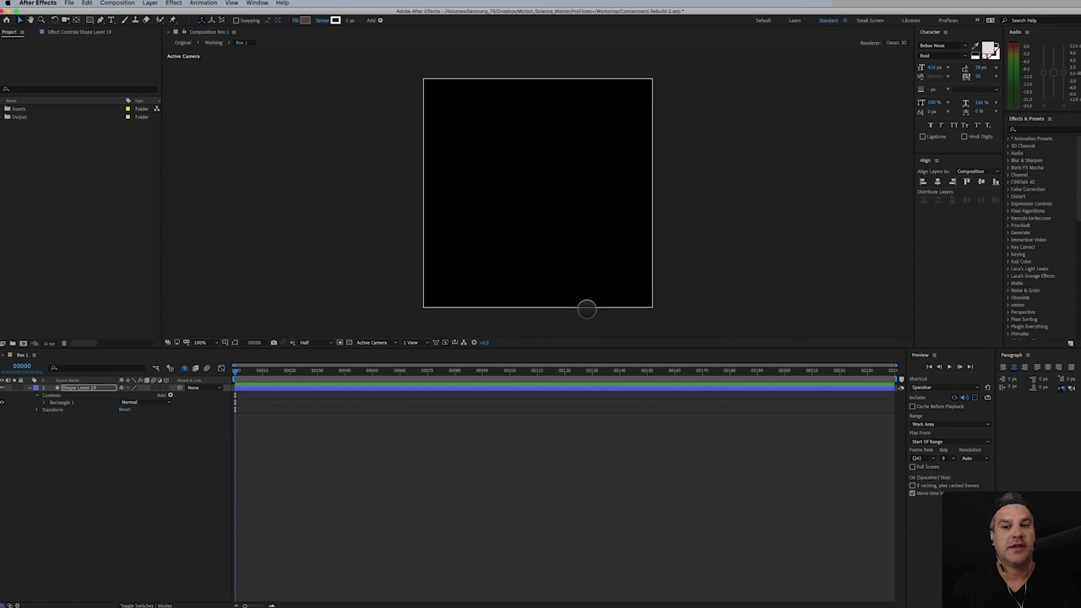
- Resize the rectangle path to 900 by 900
left_click(40, 402)
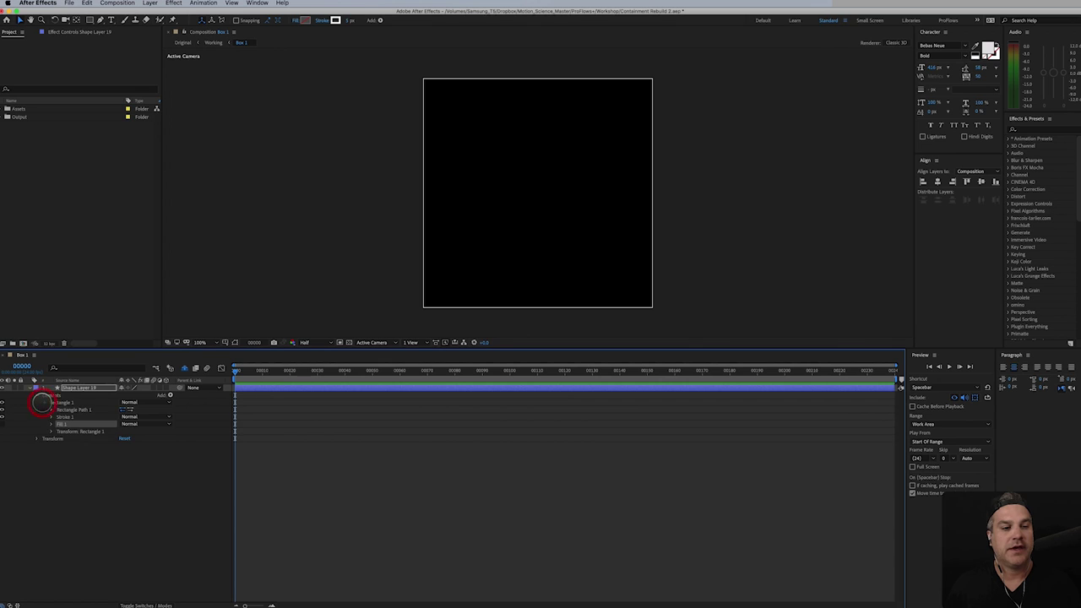
left_click(51, 410)
left_click(129, 416)
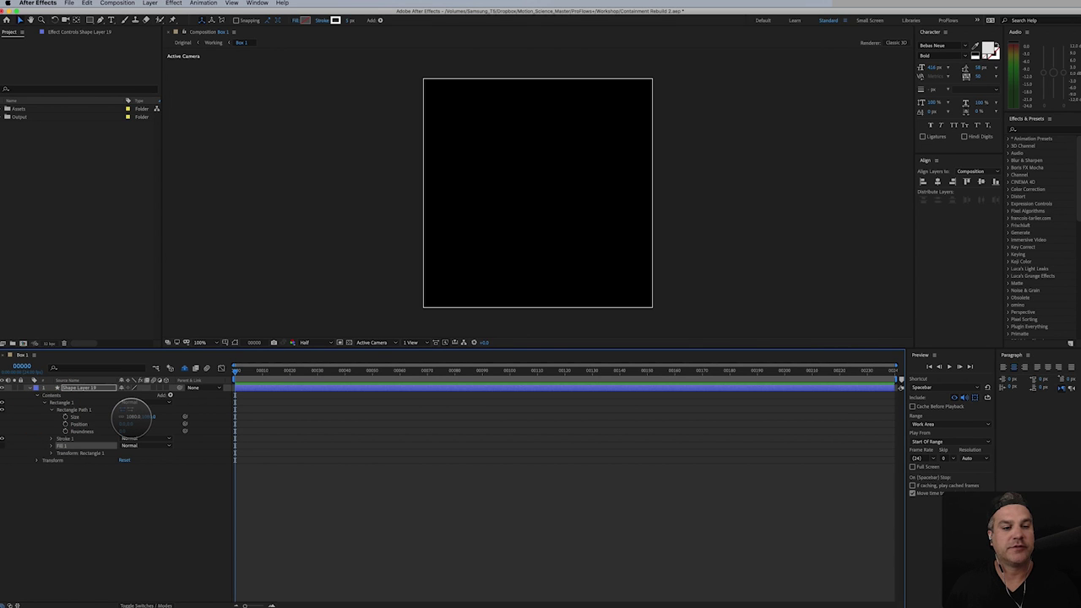
left_click_drag(131, 417, 87, 451)
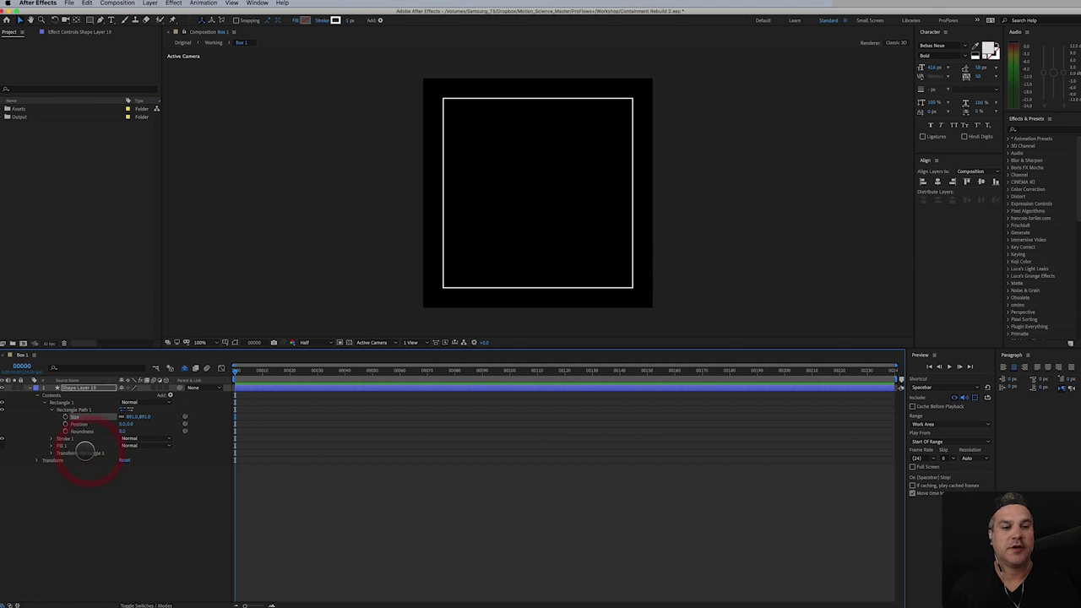
left_click(145, 416)
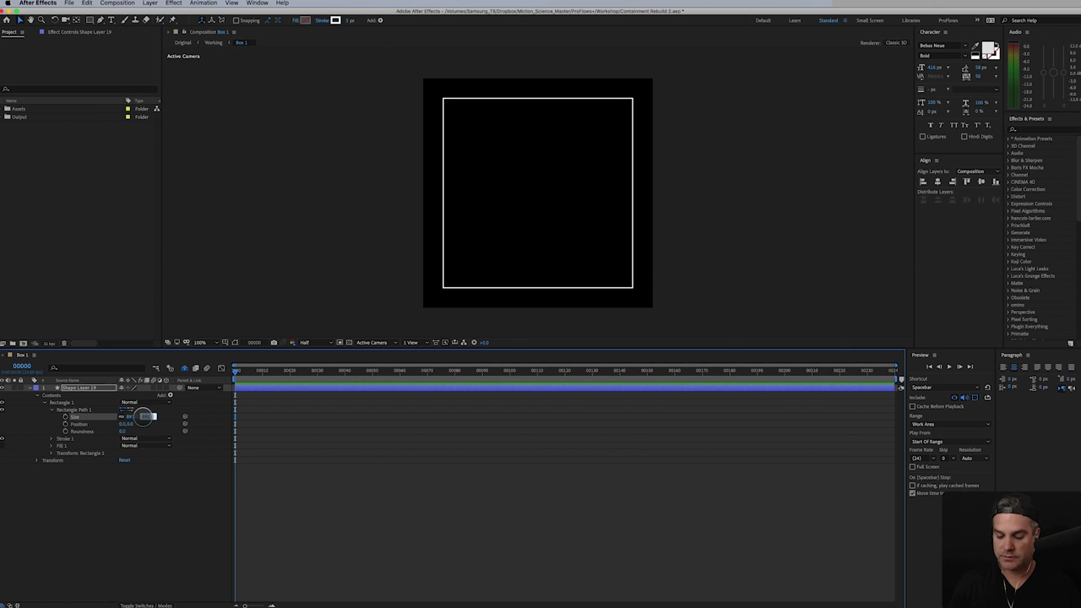
key("Return")
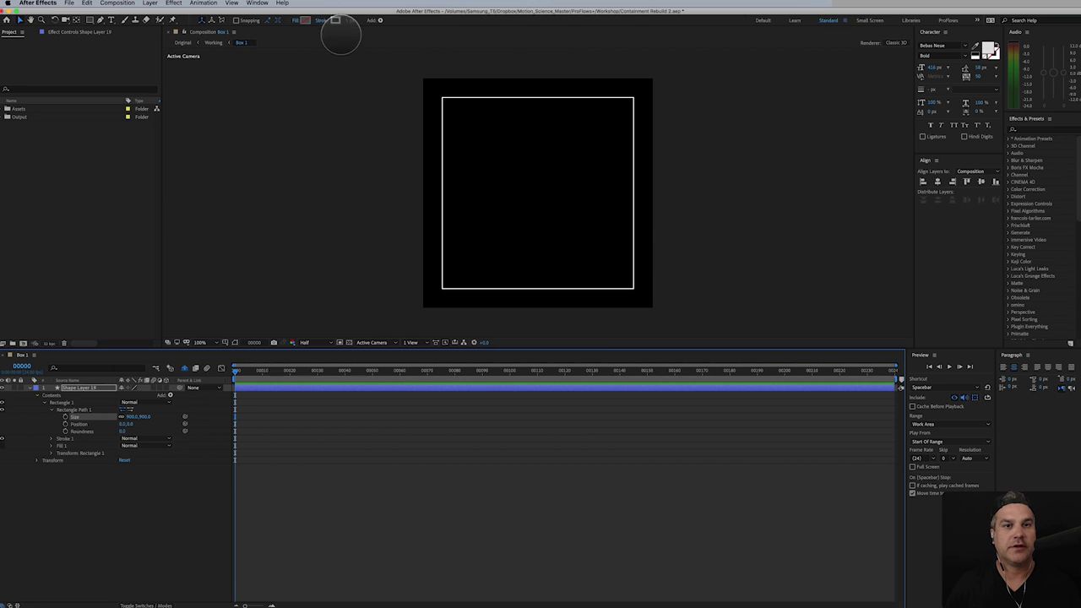
- Set the outline's stroke width to 1 px and select the Rectangle 1 group
left_click(349, 20)
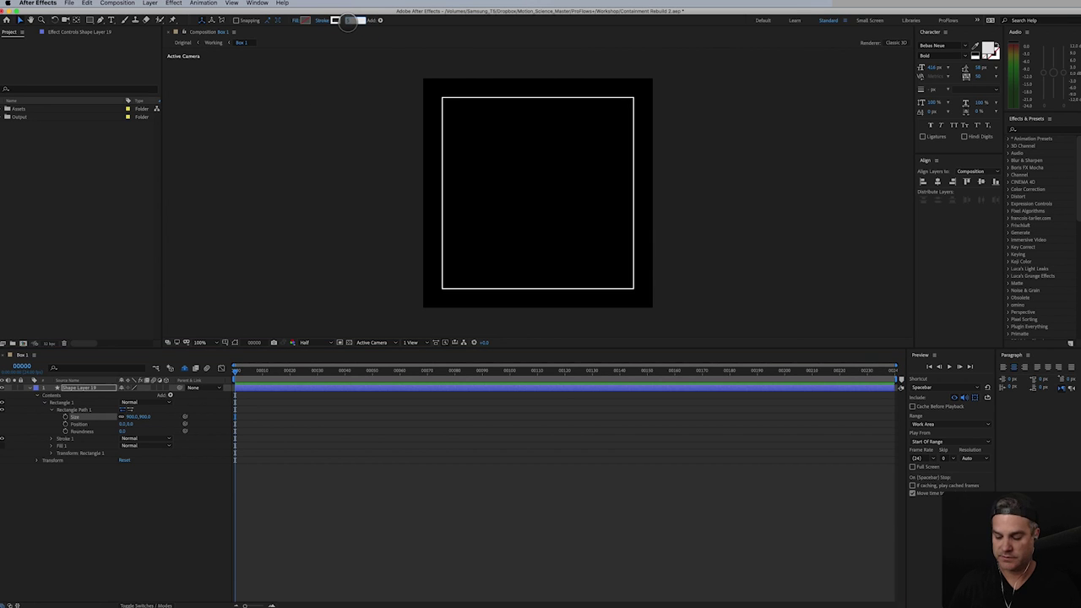
type("1")
key("Return")
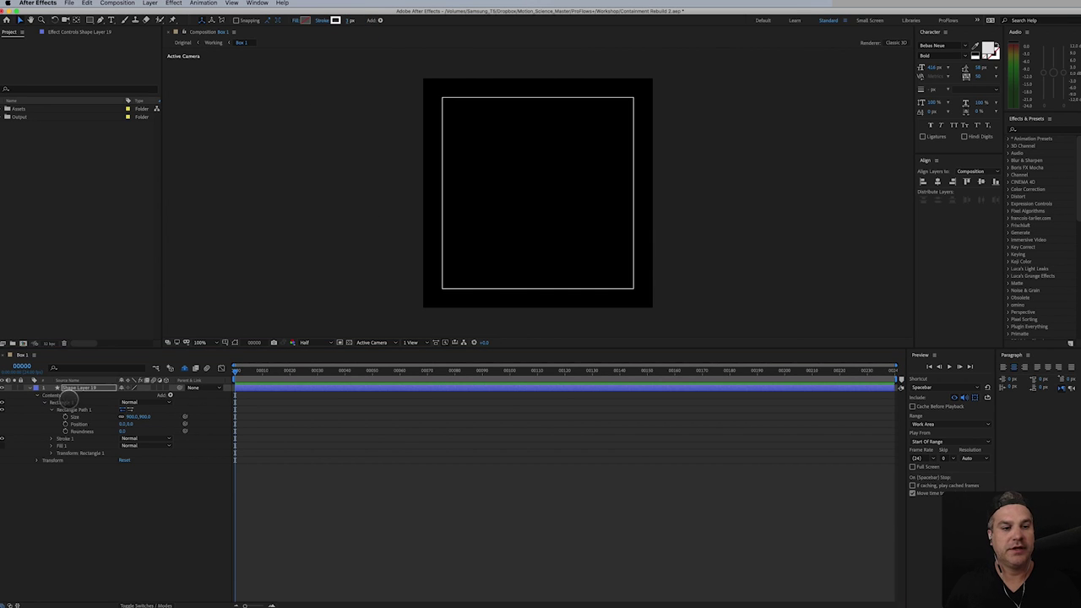
left_click(81, 388)
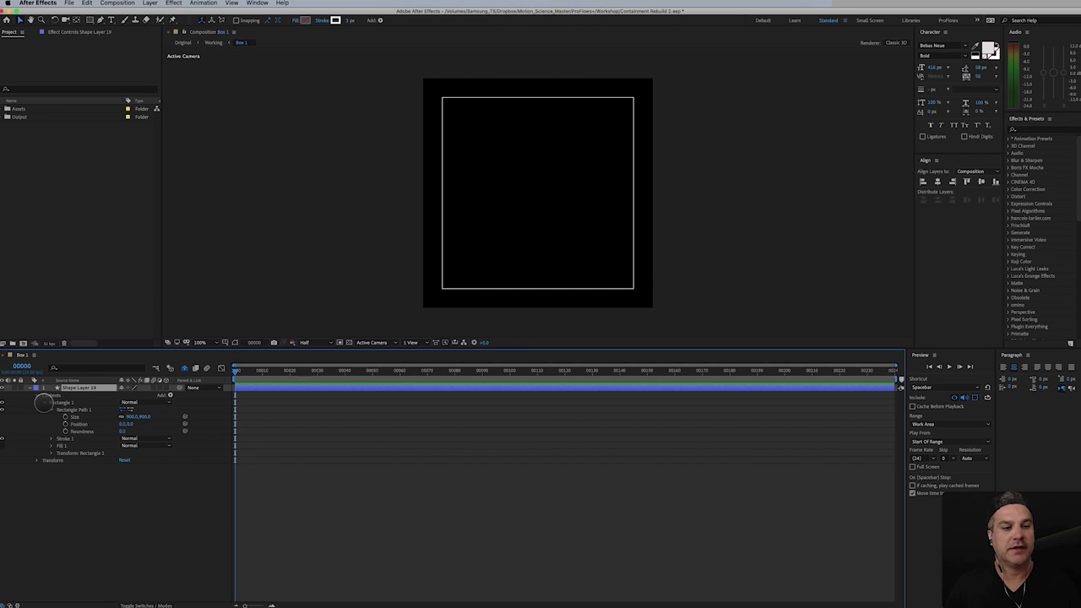
left_click(45, 402)
left_click(53, 400)
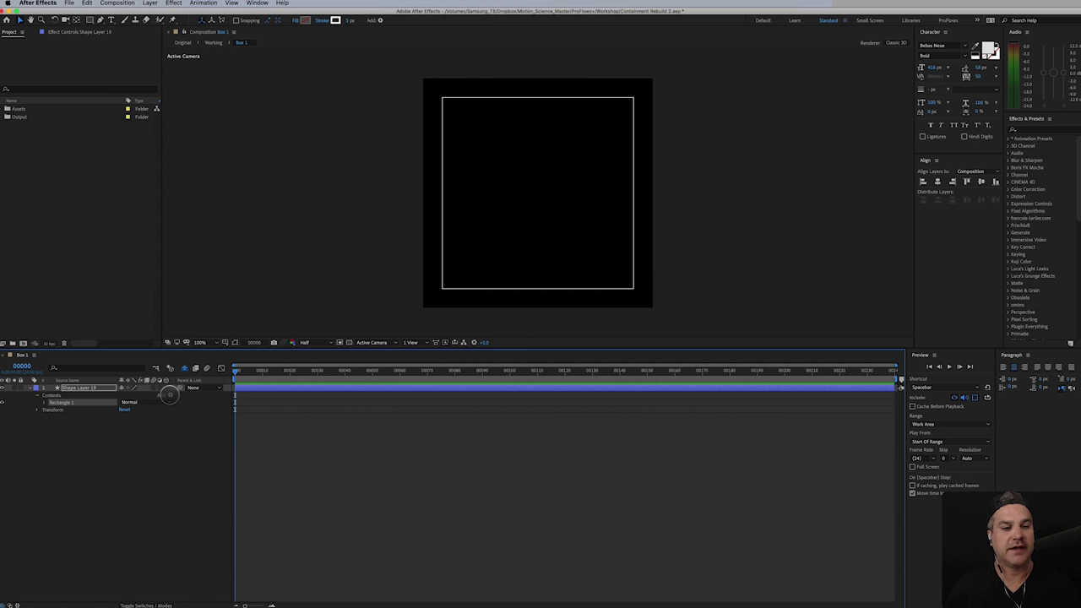
left_click(170, 396)
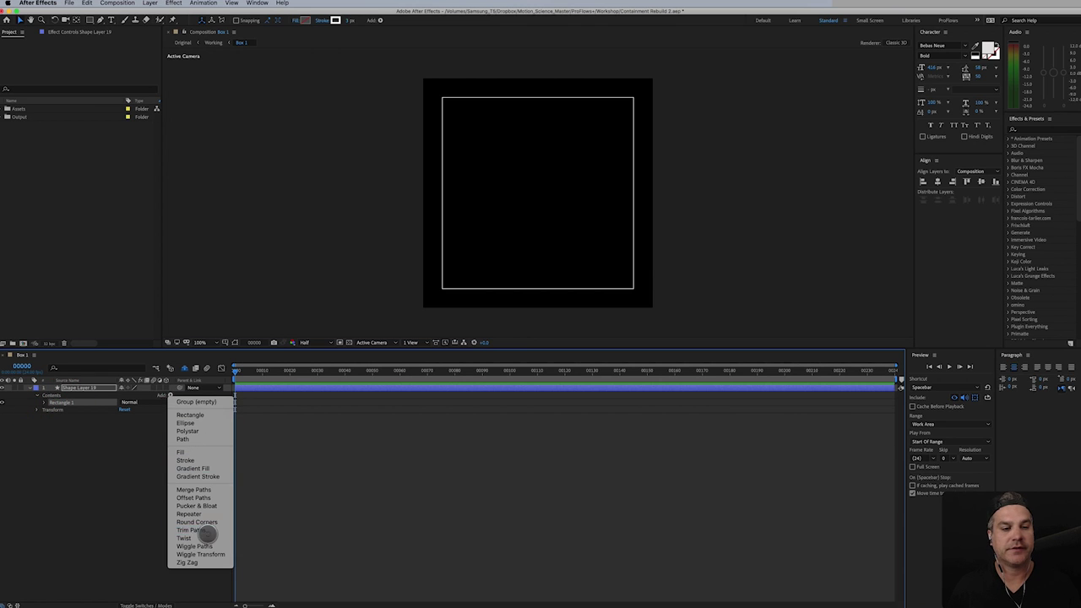
- Add Trim Paths and trim the outline to a short vertical segment on the left edge
left_click(193, 531)
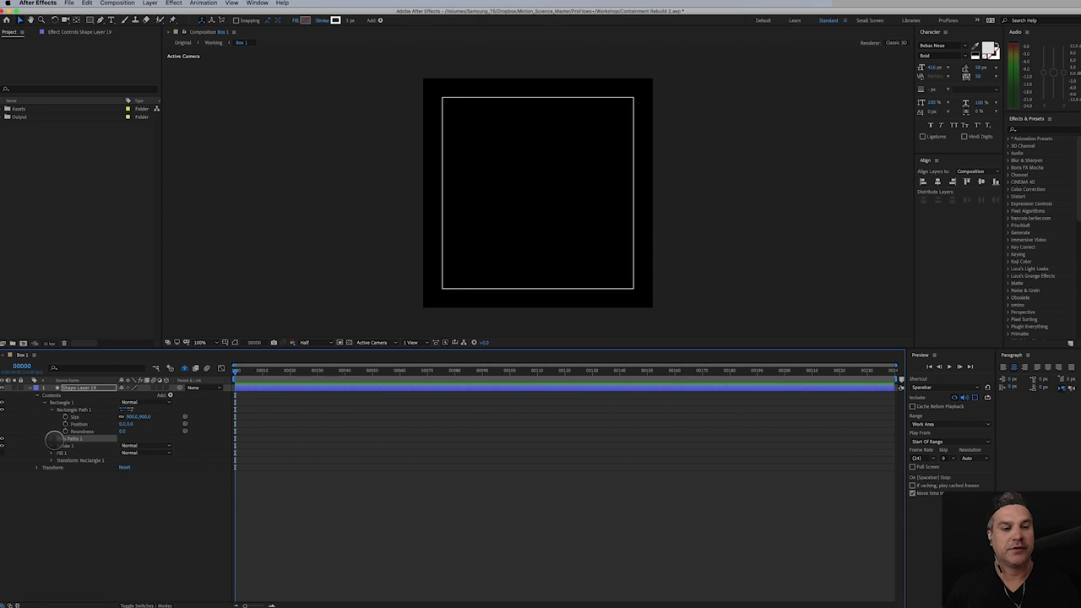
left_click(51, 438)
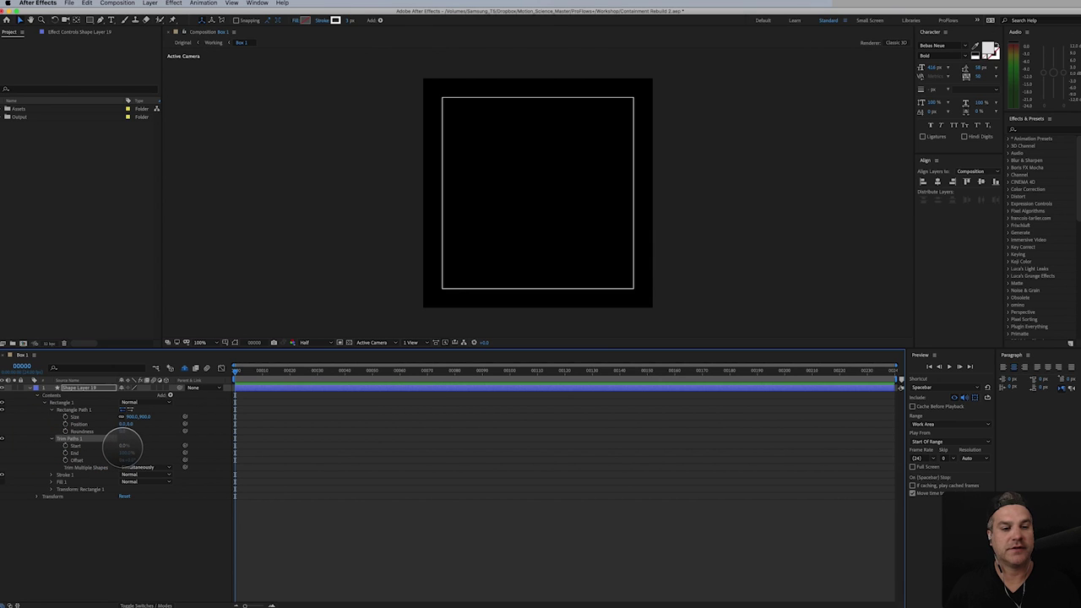
left_click_drag(124, 445, 125, 446)
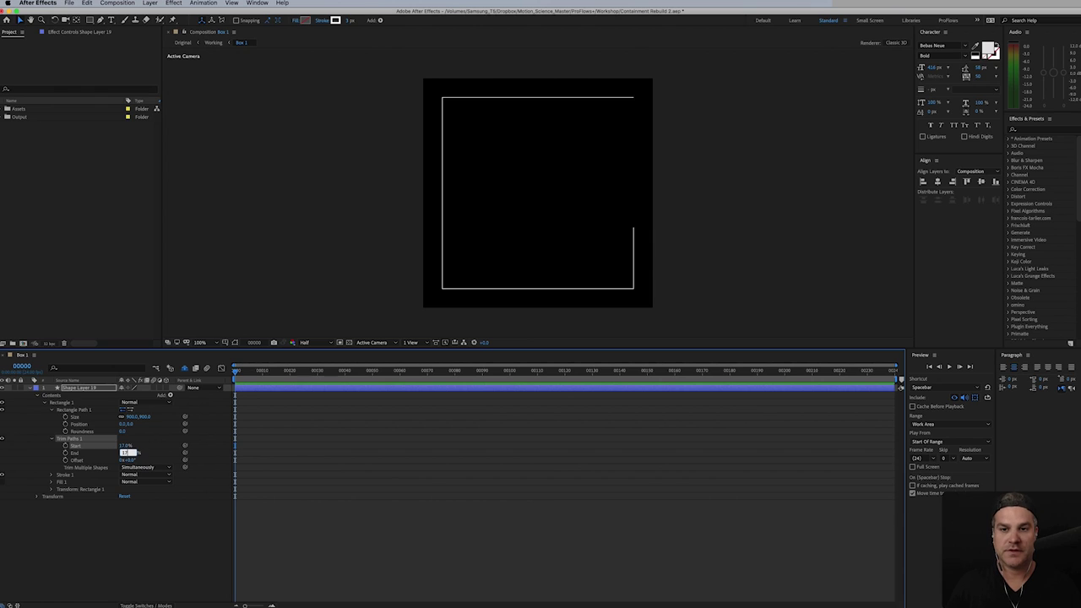
key("Return")
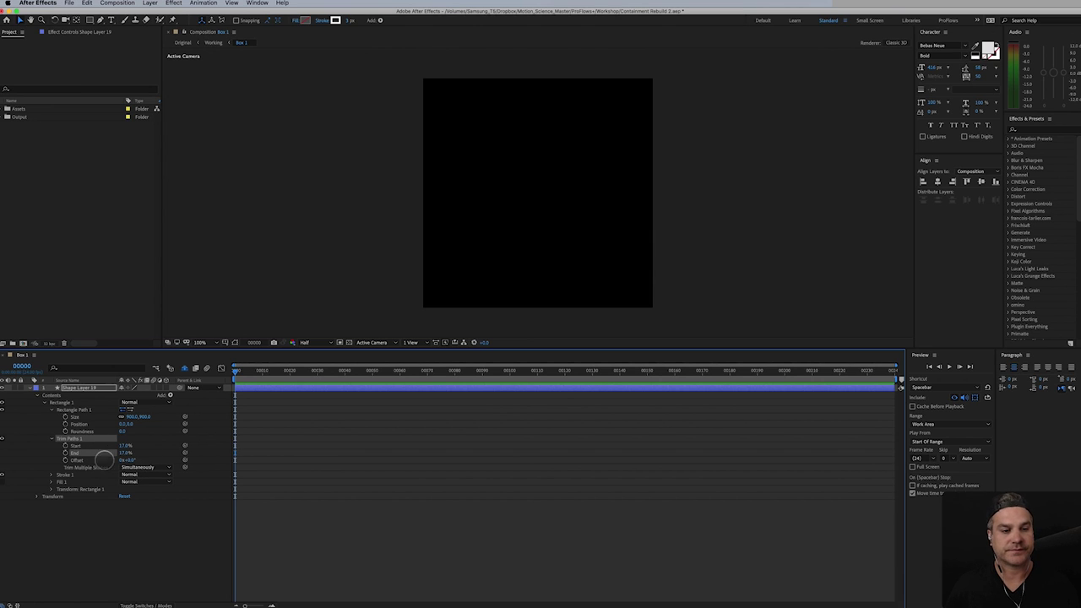
left_click_drag(131, 454, 174, 450)
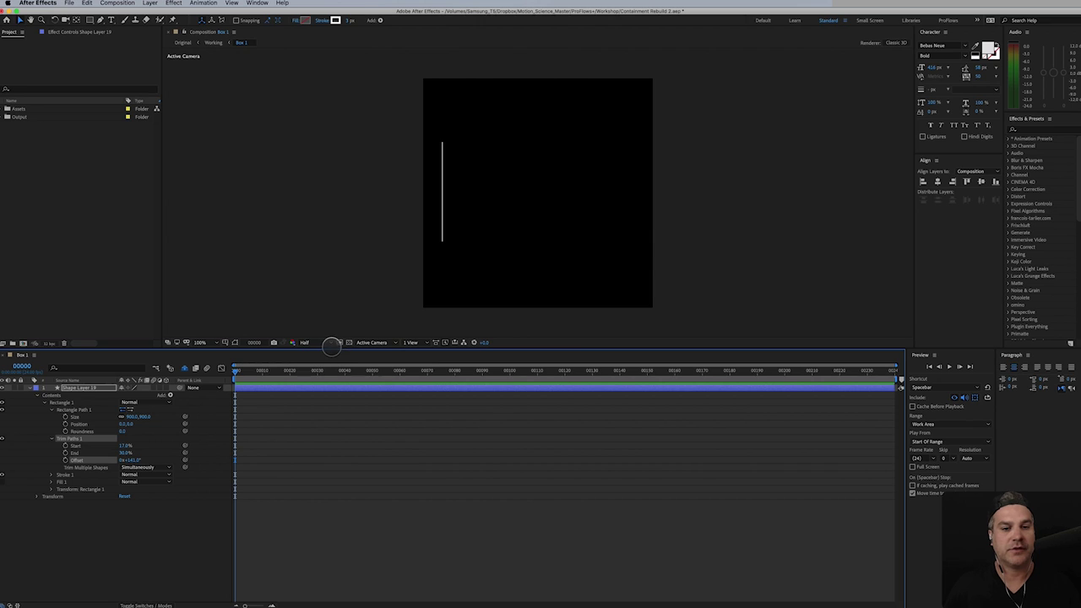
- Turn on Title/Action Safe guides and shrink the stroke to a small tick centred on the left edge
left_click(239, 344)
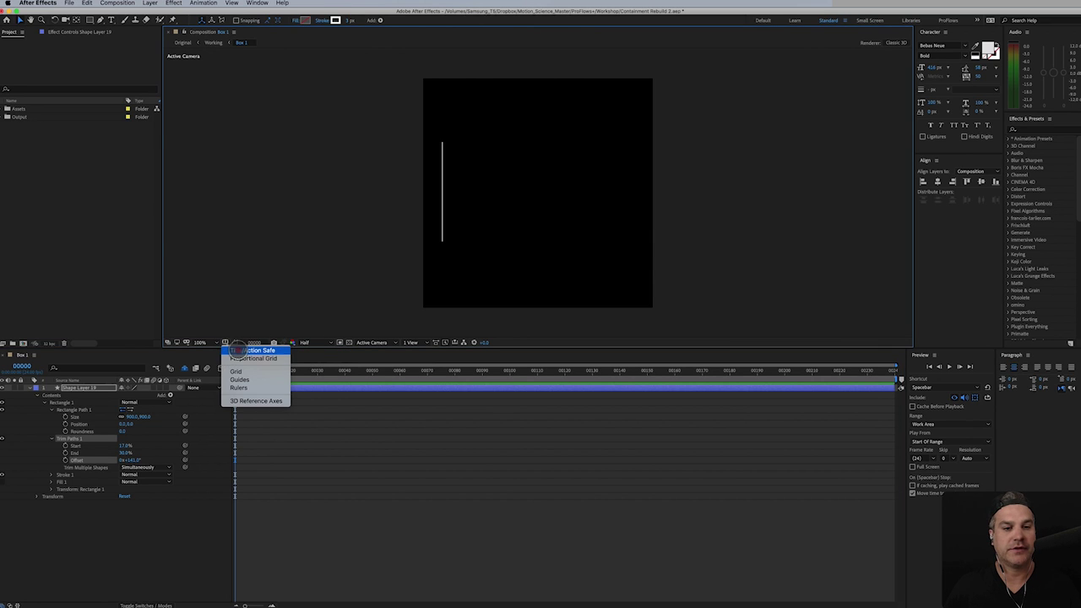
left_click(242, 348)
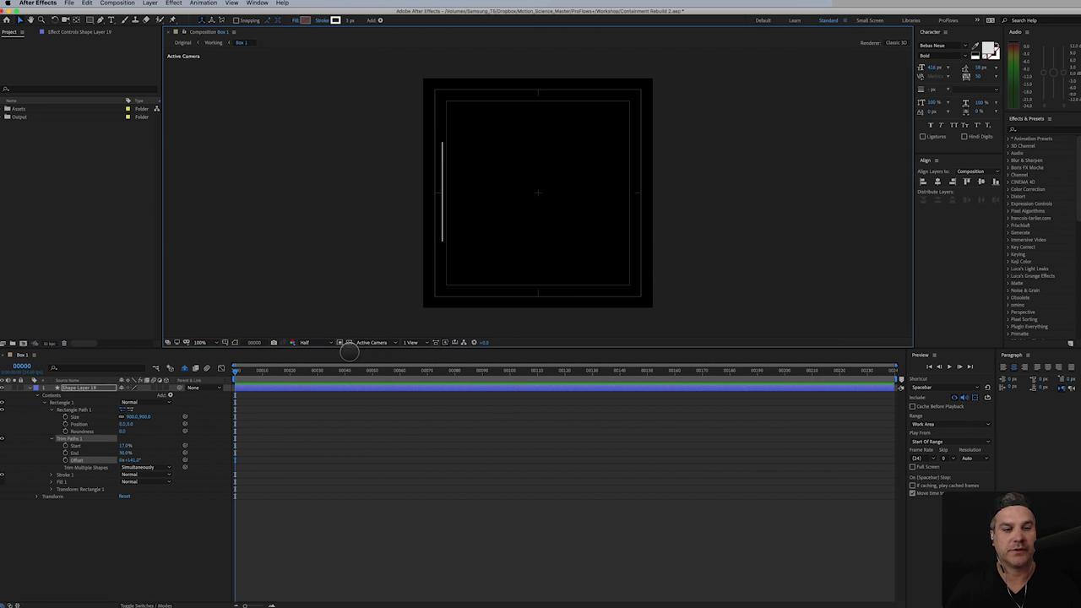
left_click_drag(125, 454, 118, 456)
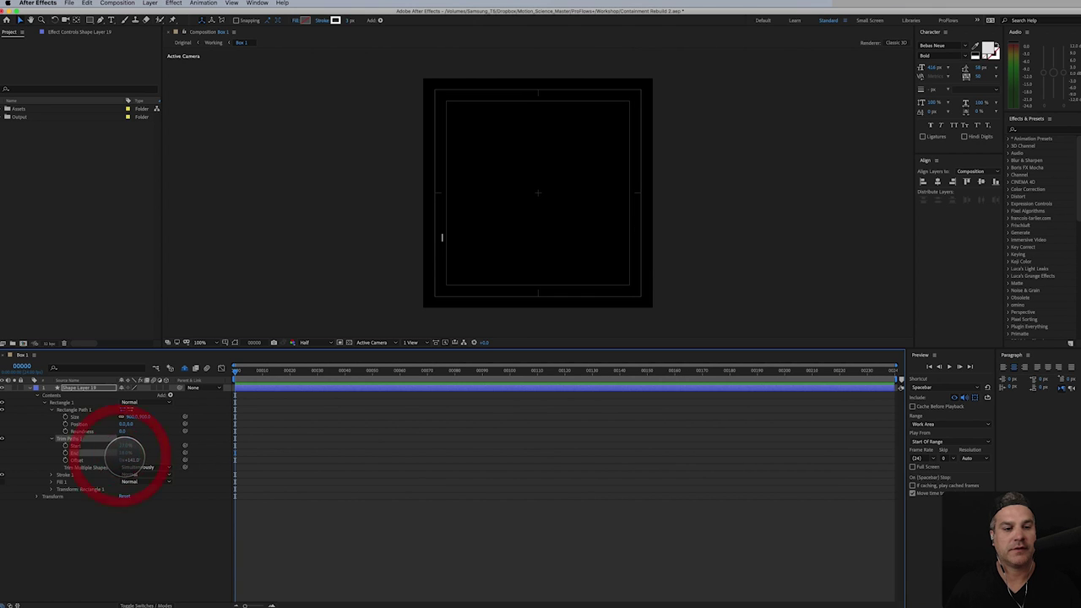
left_click_drag(135, 460, 141, 463)
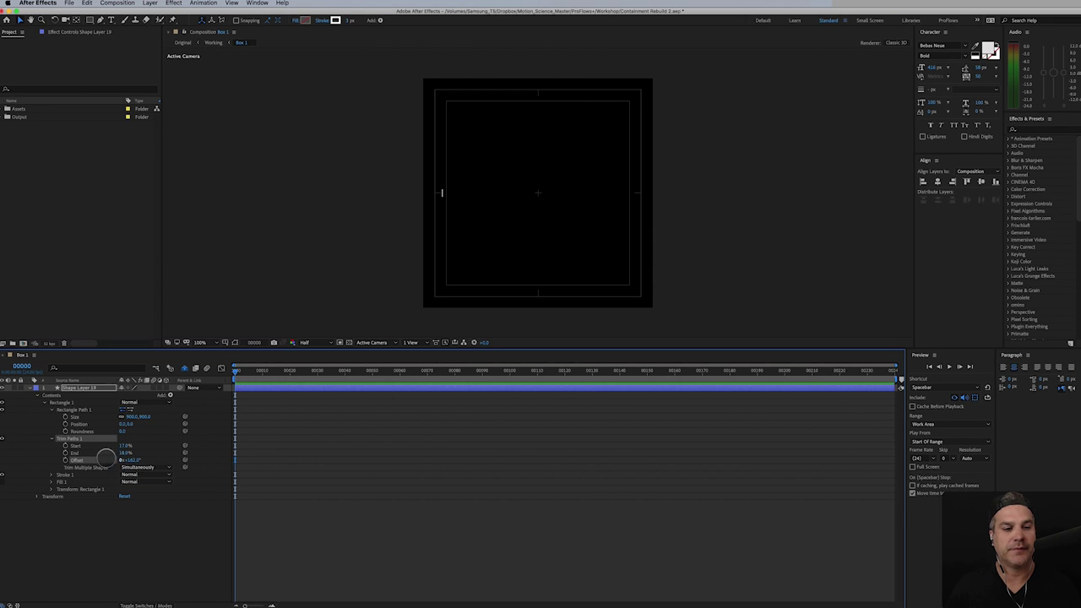
- Keyframe Trim Paths Start and End at frame 0, then open the stroke into a left bracket at frame 48
left_click(66, 453)
left_click(65, 446)
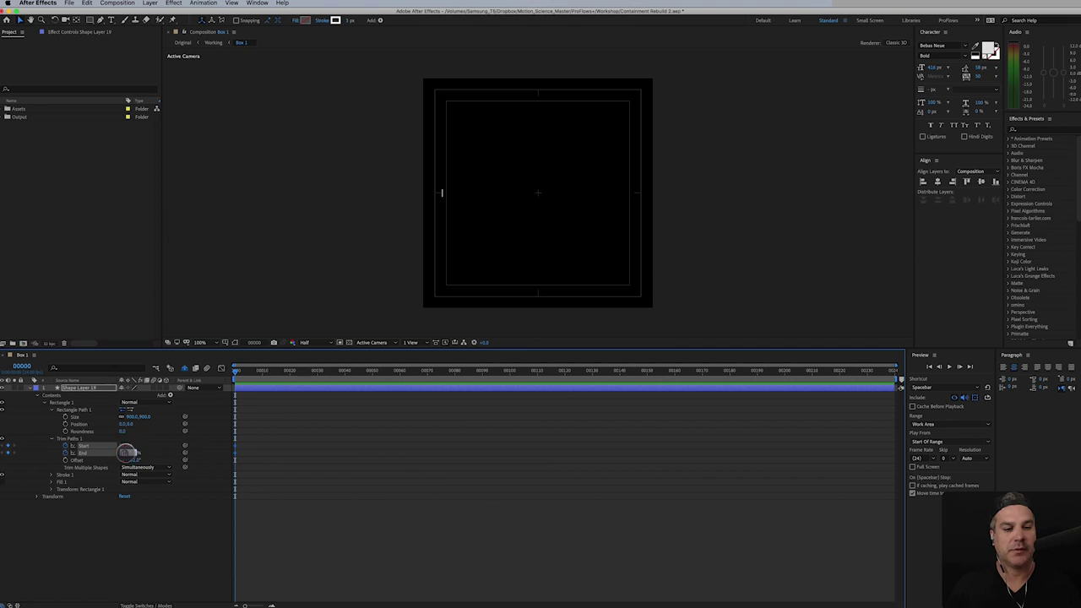
key("Return")
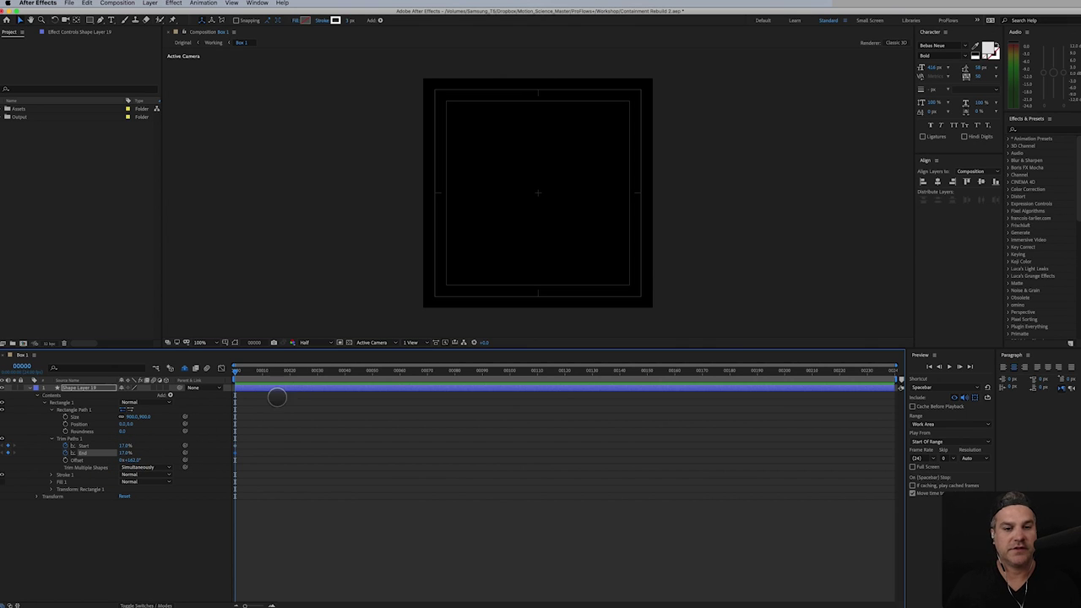
left_click_drag(351, 372, 372, 377)
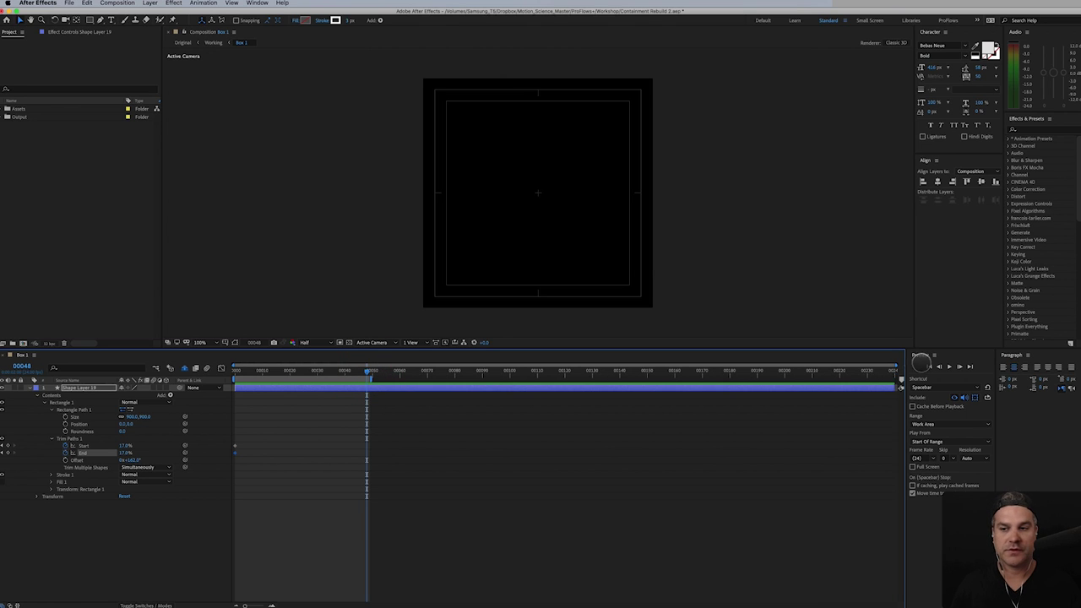
left_click_drag(898, 364, 451, 408)
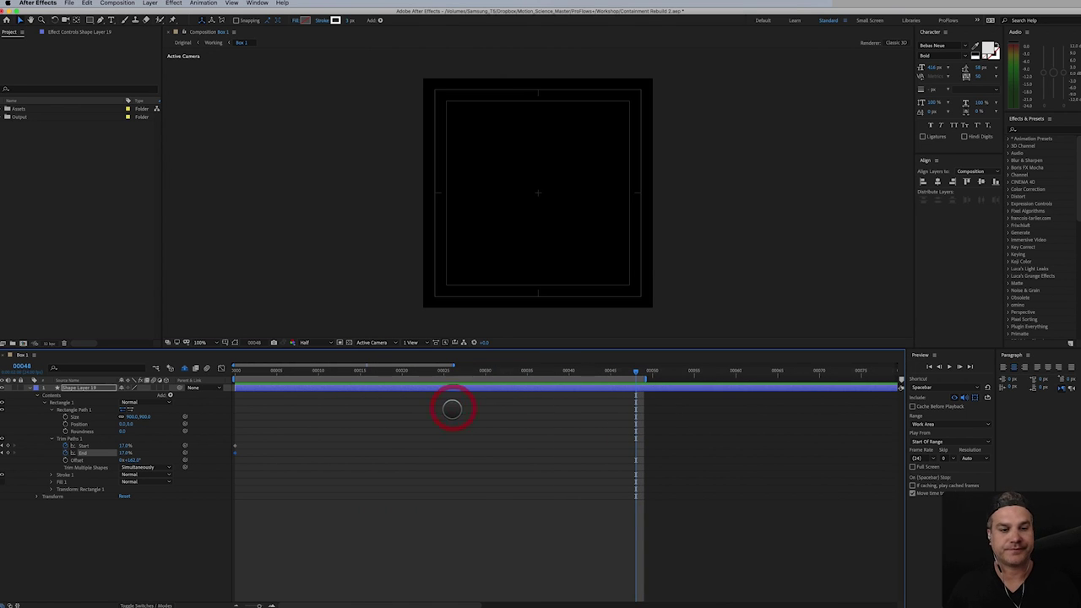
left_click_drag(125, 445, 120, 451)
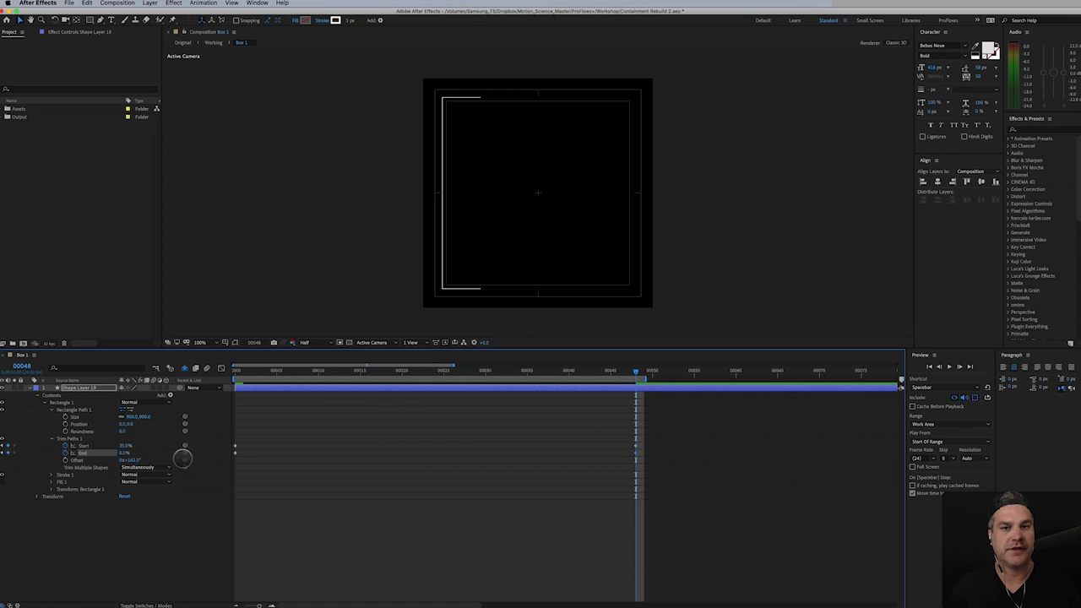
- Apply Easy Ease In to the frame-48 keyframes and duplicate the Rectangle 1 group
left_click_drag(652, 432, 621, 464)
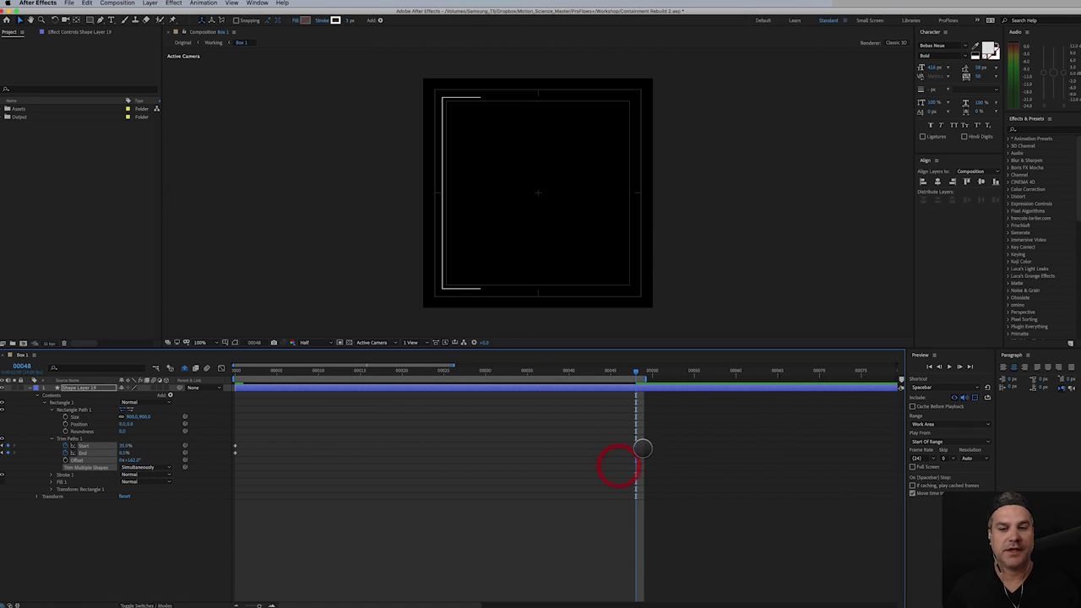
right_click(636, 453)
mouse_move(681, 550)
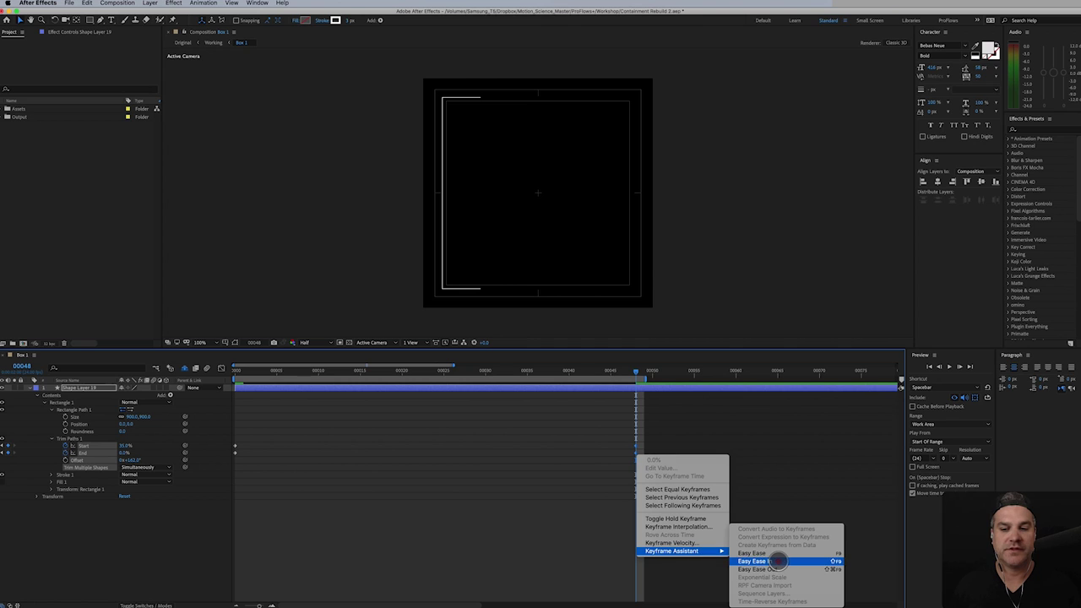
left_click(777, 561)
mouse_move(640, 372)
left_mouse_down()
mouse_move(282, 373)
mouse_move(572, 376)
mouse_move(636, 389)
left_mouse_up()
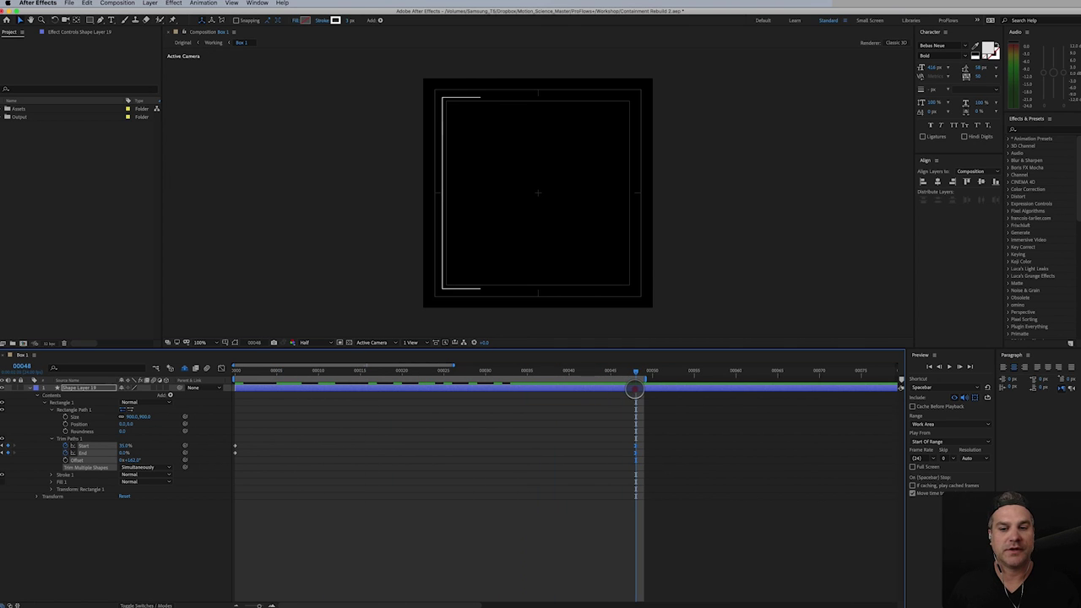
left_click(65, 403)
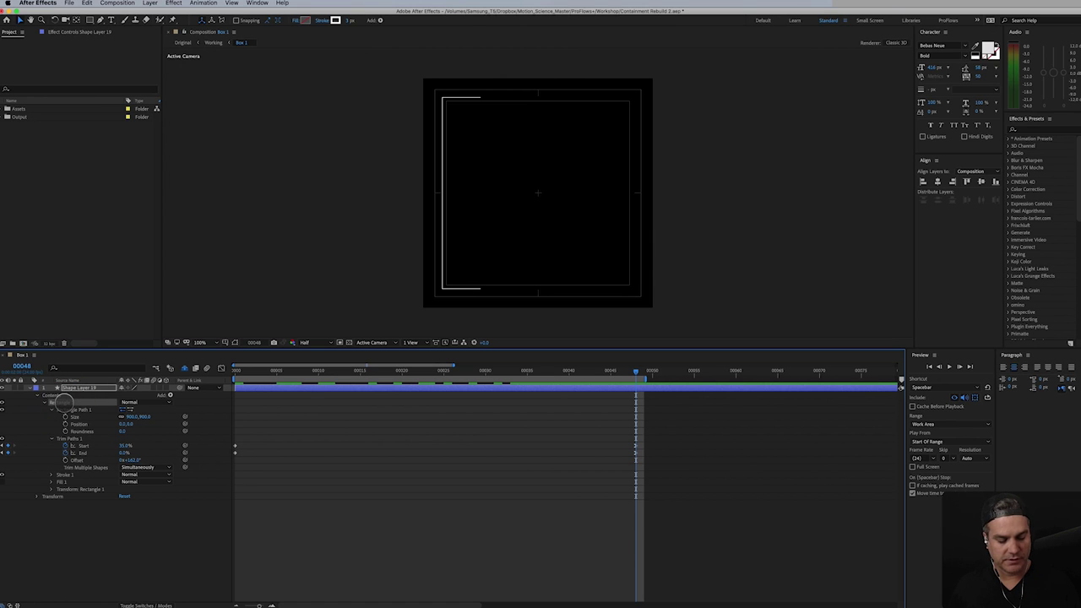
key("ctrl+d")
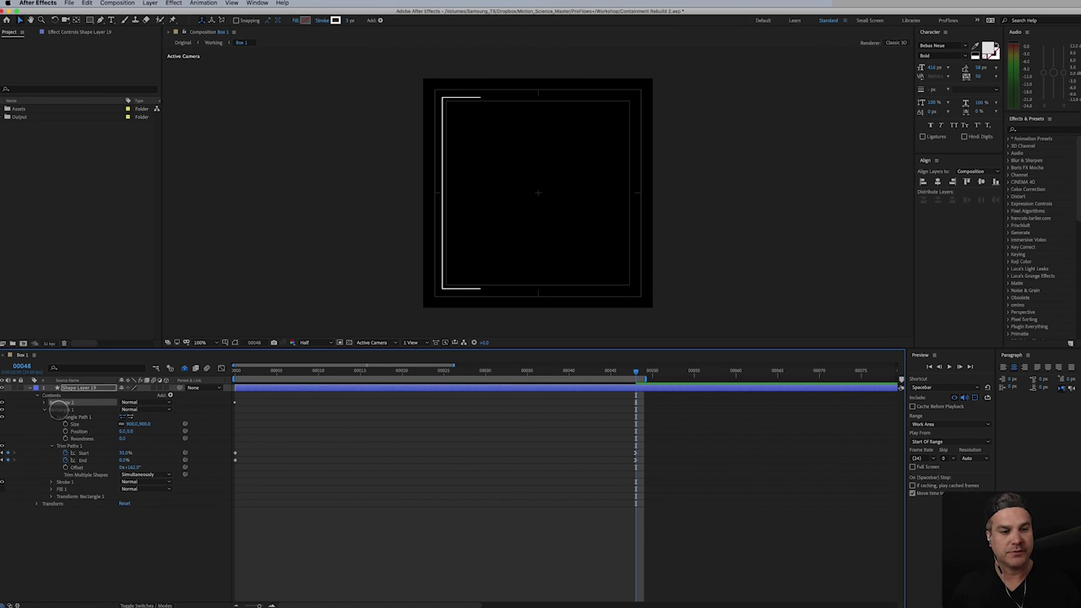
- Rotate Rectangle 2 by 90° and resize its path to 700 by 700
left_click(44, 403)
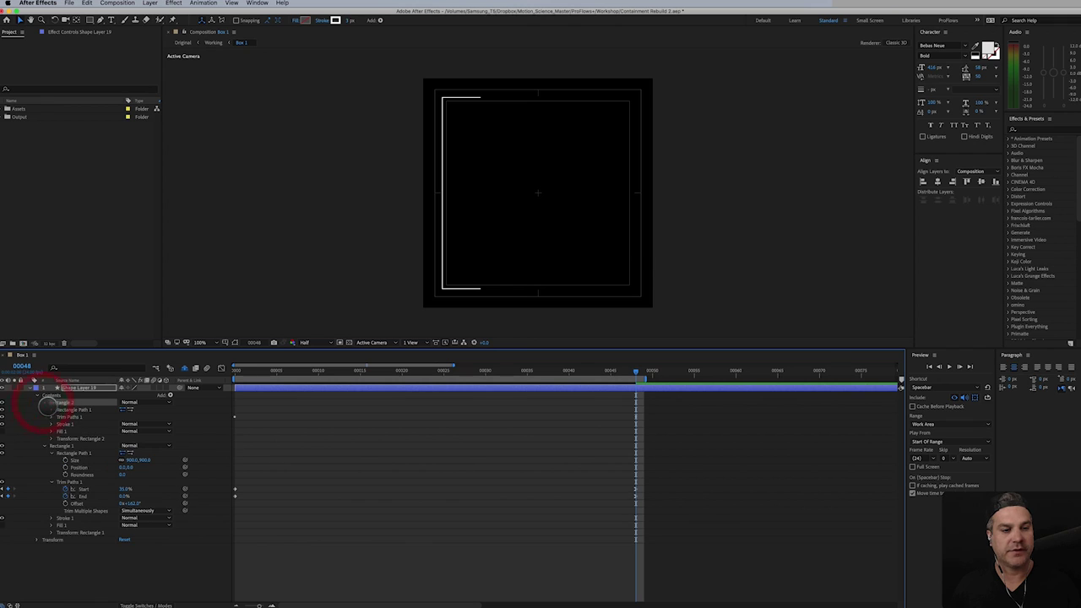
left_click(51, 438)
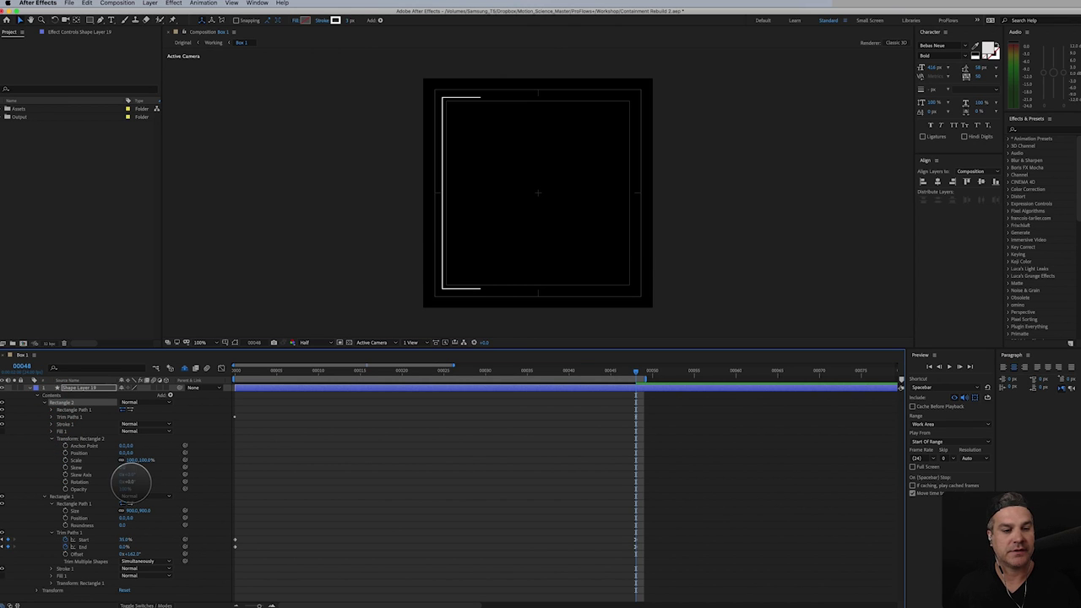
left_click_drag(127, 482, 163, 479)
left_click(145, 462)
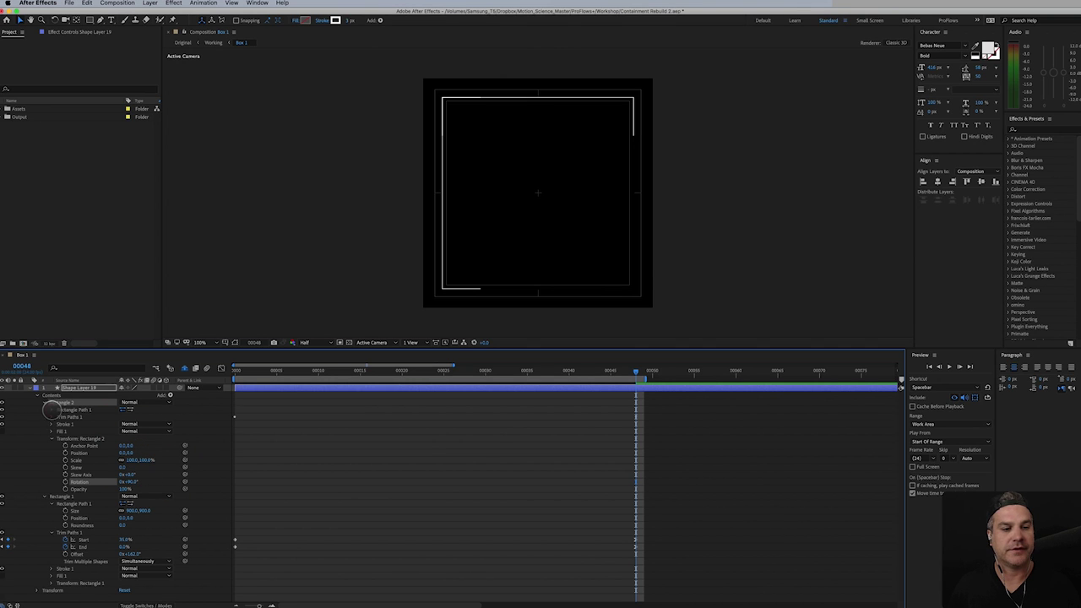
left_click(52, 411)
left_click_drag(128, 416, 101, 429)
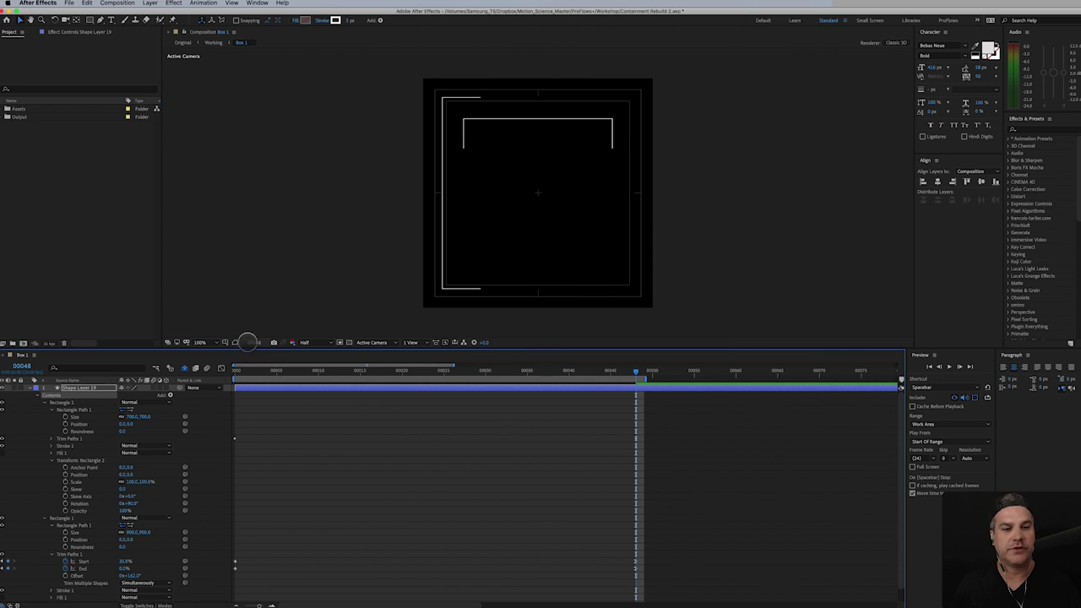
- Turn off the Title/Action Safe guides and preview both brackets animating
left_click(225, 342)
left_click(237, 350)
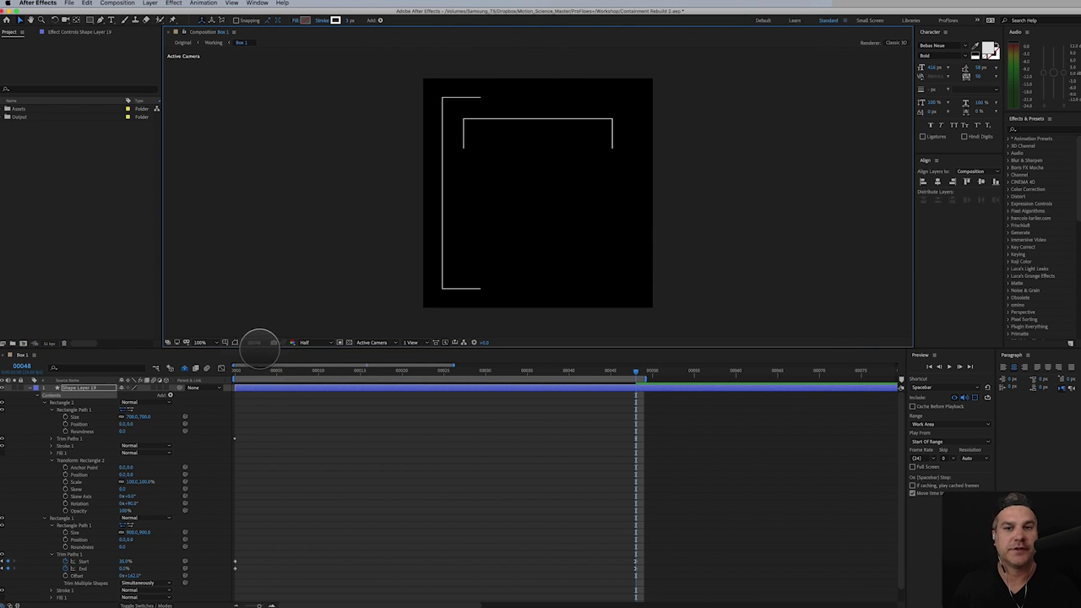
mouse_move(633, 372)
left_mouse_down()
mouse_move(292, 402)
mouse_move(646, 392)
mouse_move(281, 395)
mouse_move(636, 404)
left_mouse_up()
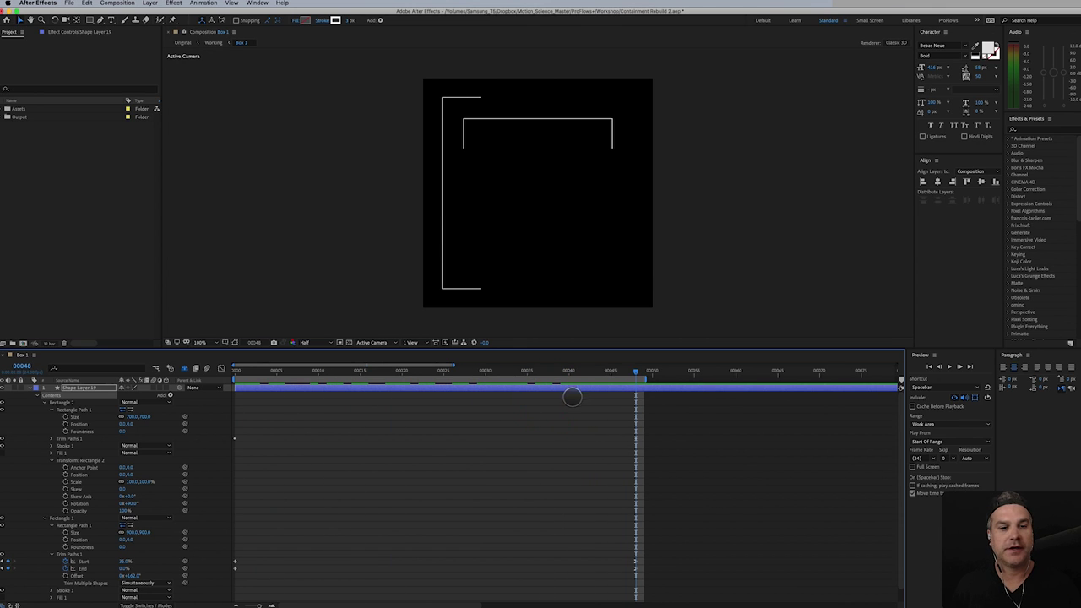
- Add a Repeater to the shape layer with 2 copies
left_click(170, 394)
left_click(201, 513)
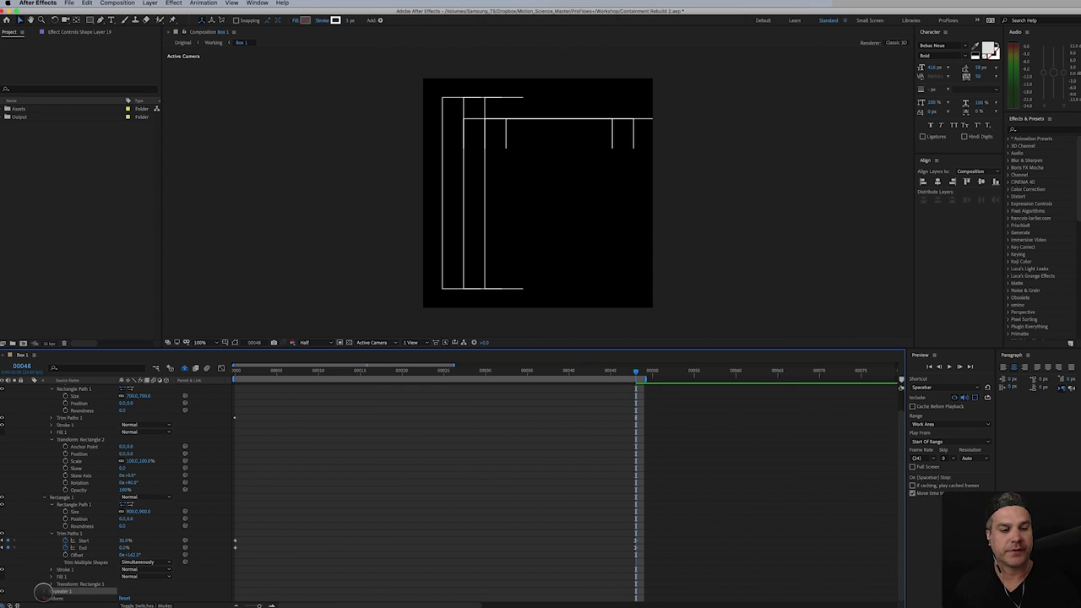
left_click(43, 591)
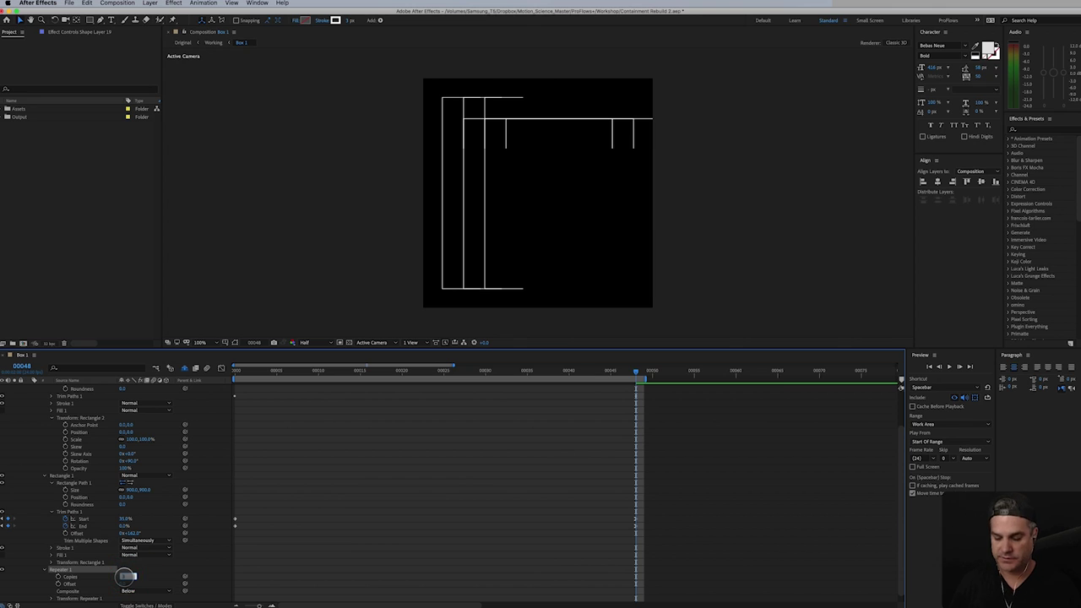
type("2")
key("Return")
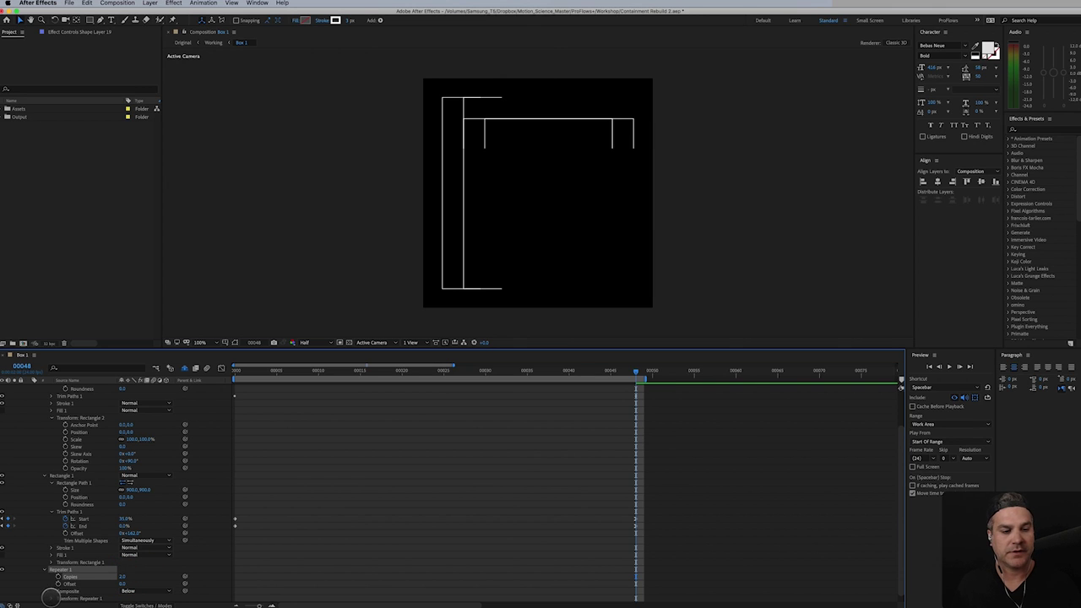
- Set the Repeater transform Position to 0,0 and Rotation to 180°
left_click(51, 598)
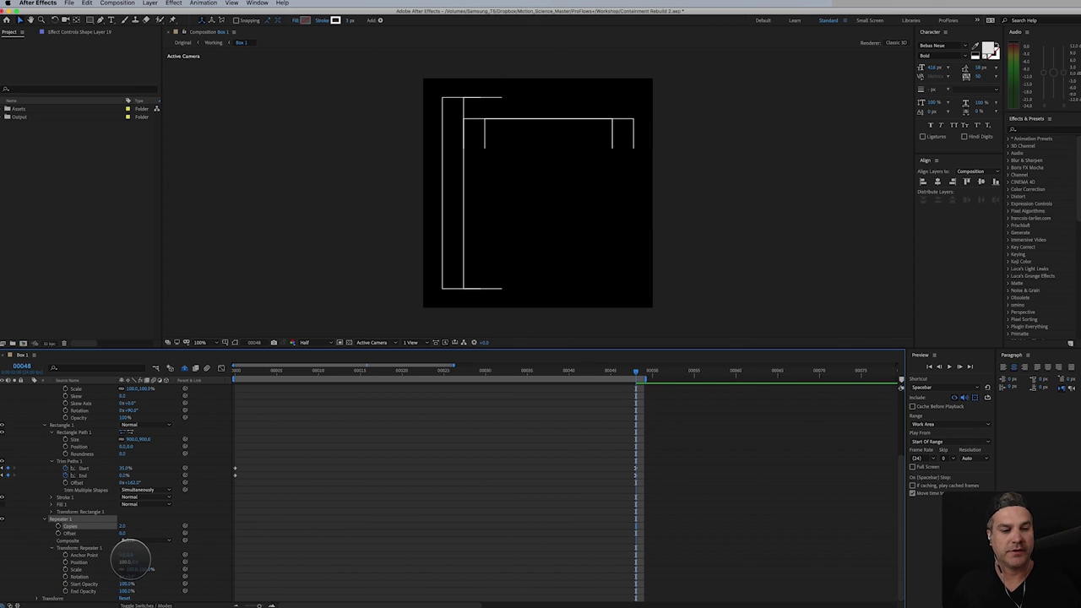
left_click(123, 562)
type("0")
key("Return")
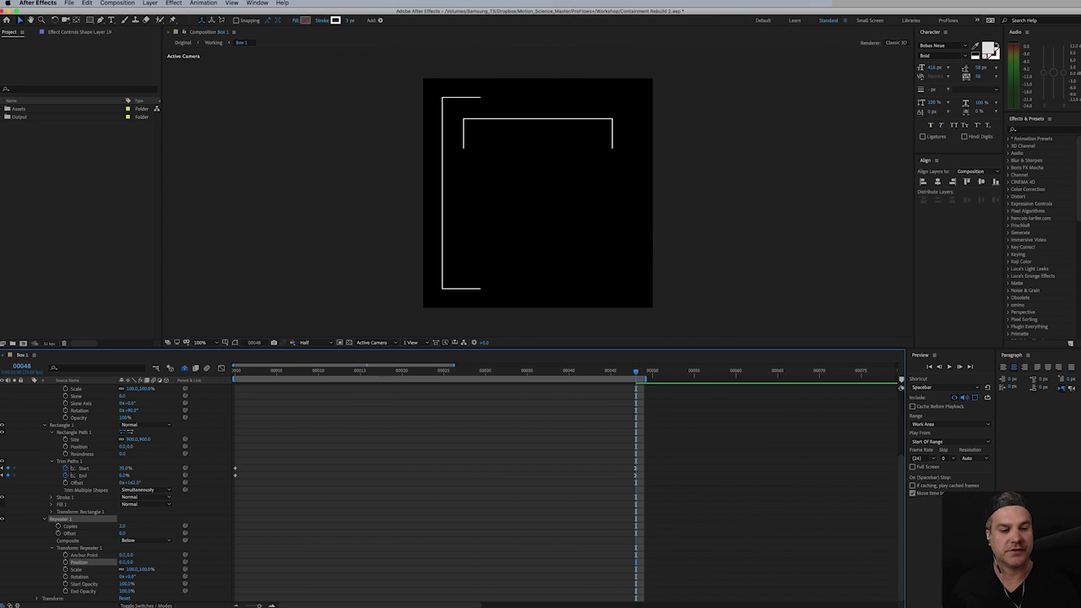
left_click(133, 574)
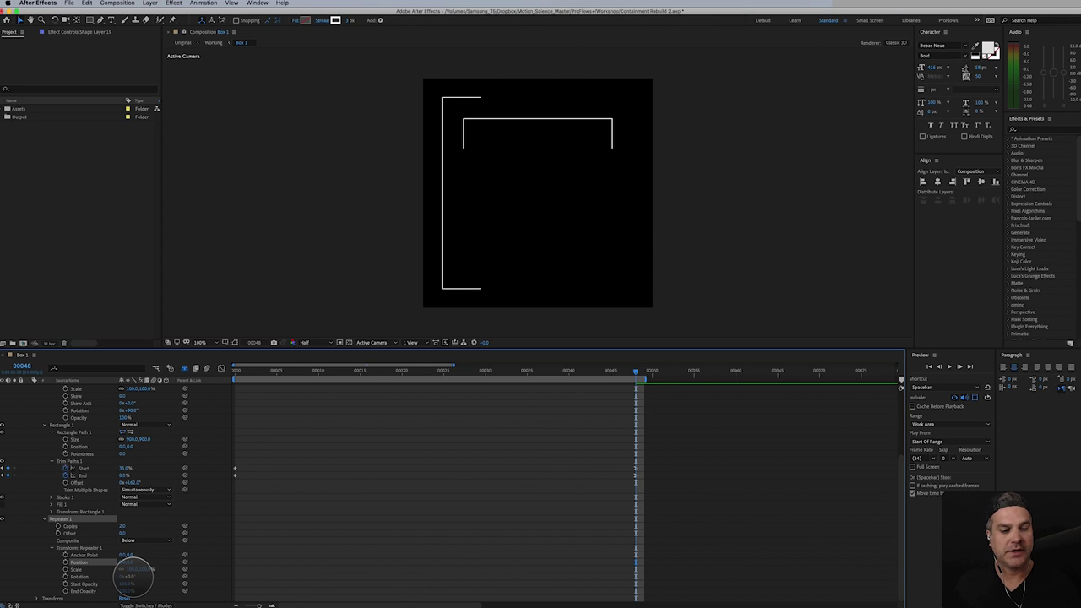
left_click_drag(134, 575, 209, 575)
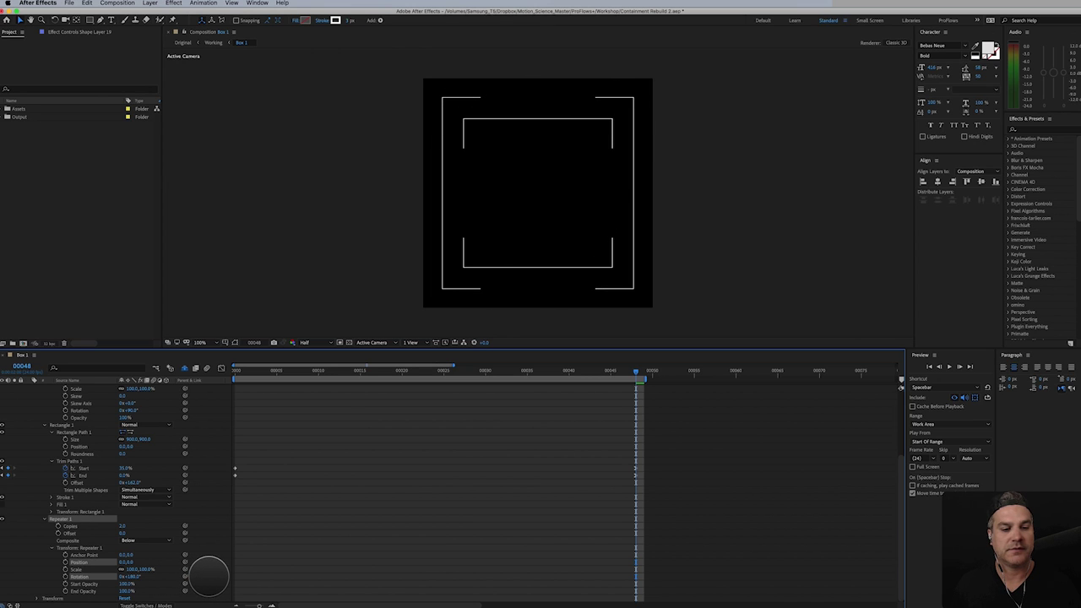
left_click(208, 576)
left_click(135, 577)
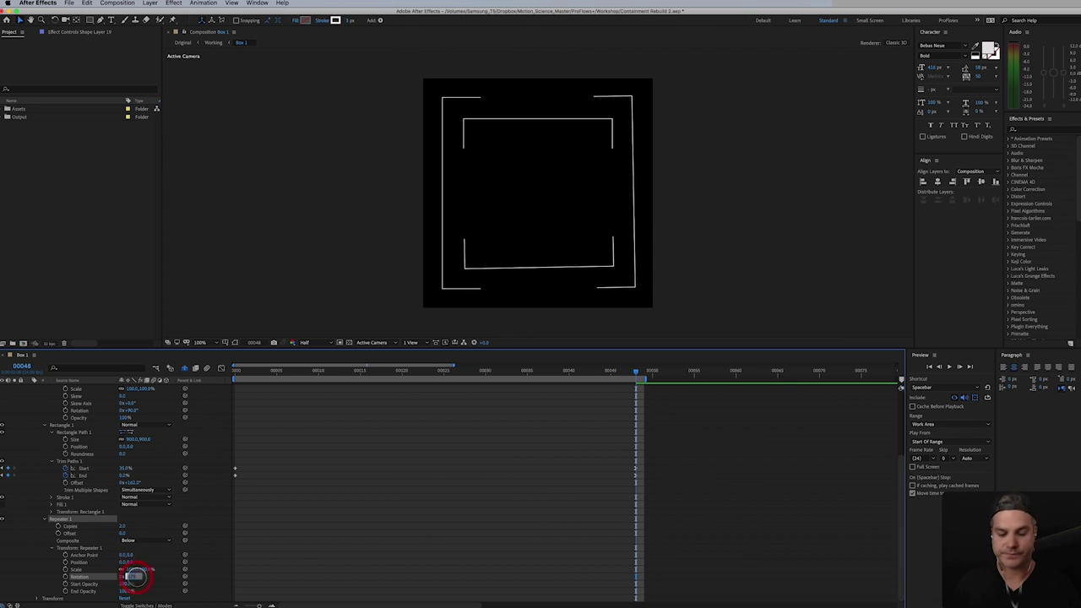
key("Return")
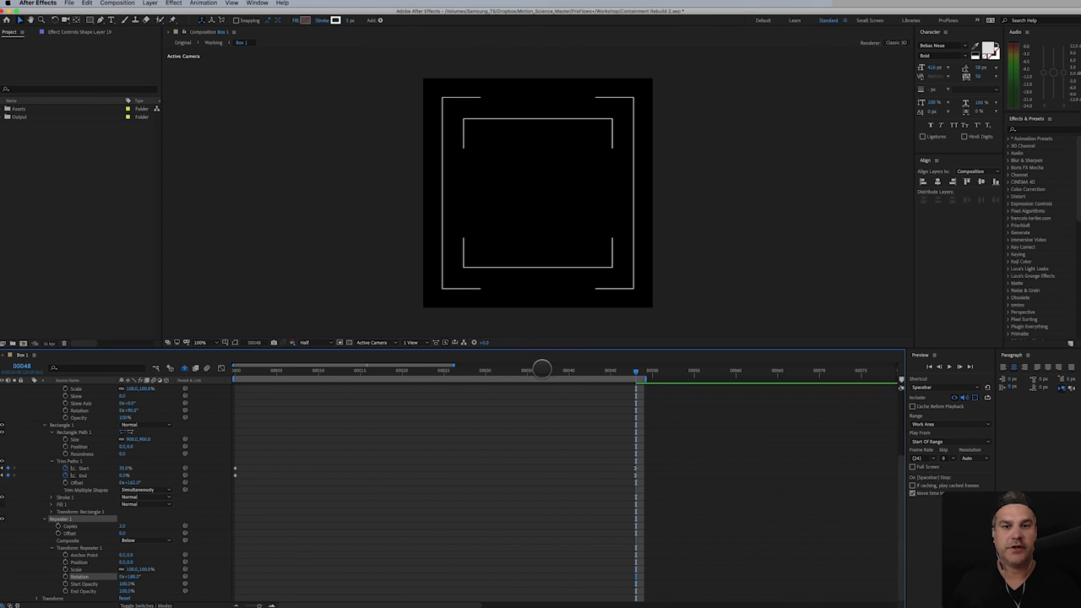
left_click_drag(625, 373, 257, 396)
- Preview the animation and select the four end trim keyframes of Shape Layer 19
key("space")
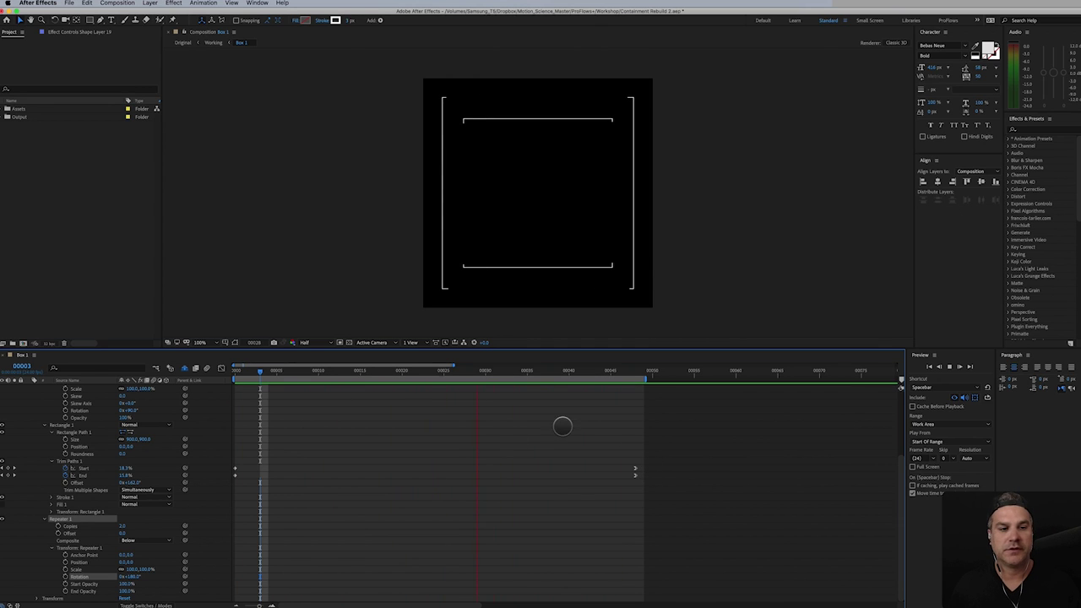
scroll(127, 422, "up", 5)
left_click(85, 387)
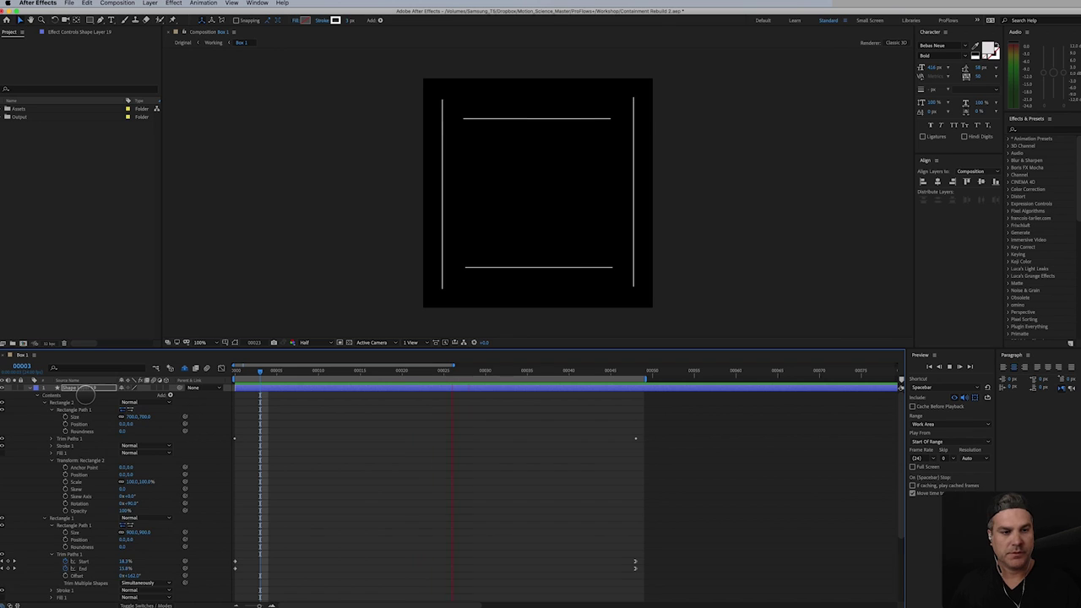
key("u")
left_click_drag(647, 388, 627, 435)
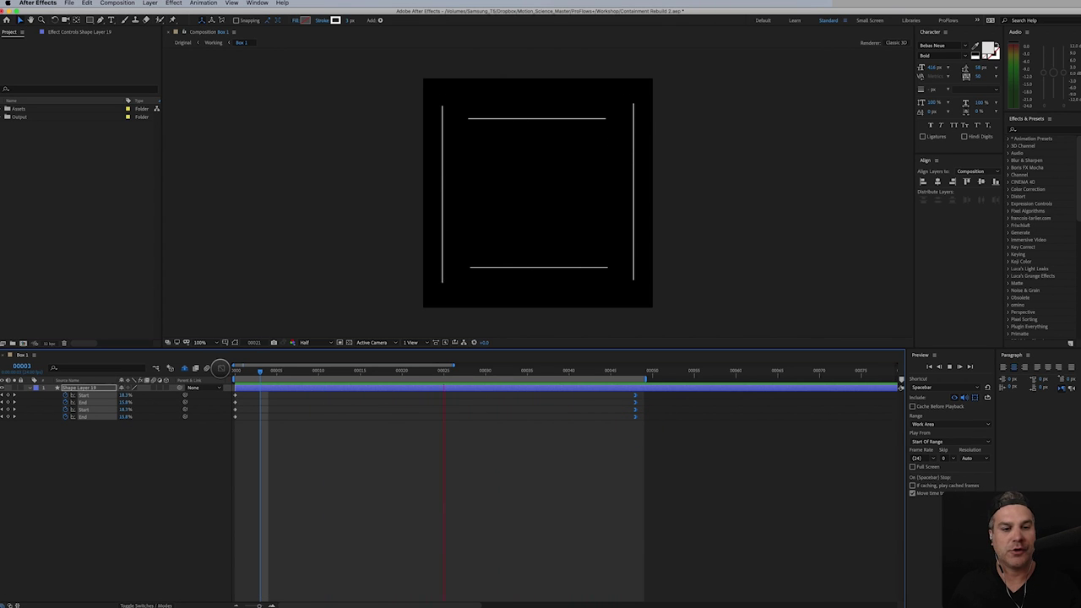
- In the Graph Editor, drag the end keyframes' incoming influence to about 95% for a strong ease
left_click(221, 370)
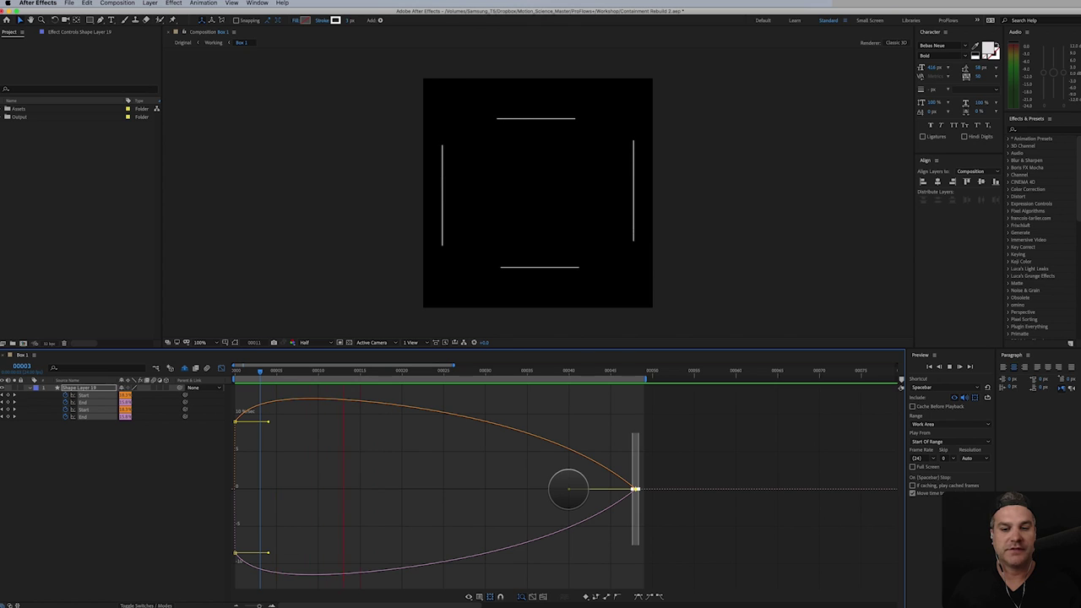
left_click_drag(572, 490, 448, 489)
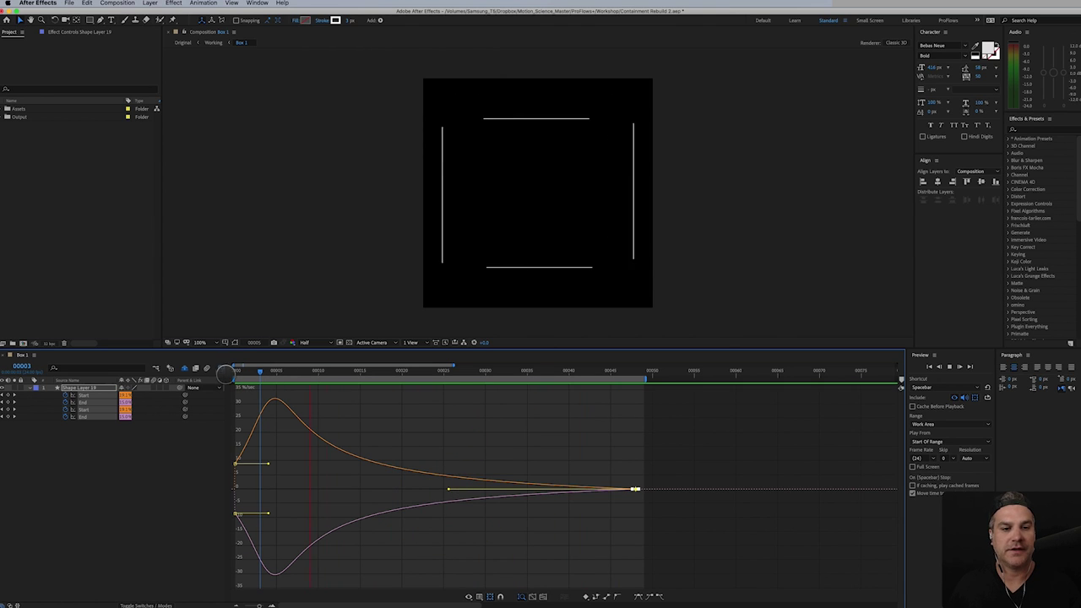
left_click(221, 368)
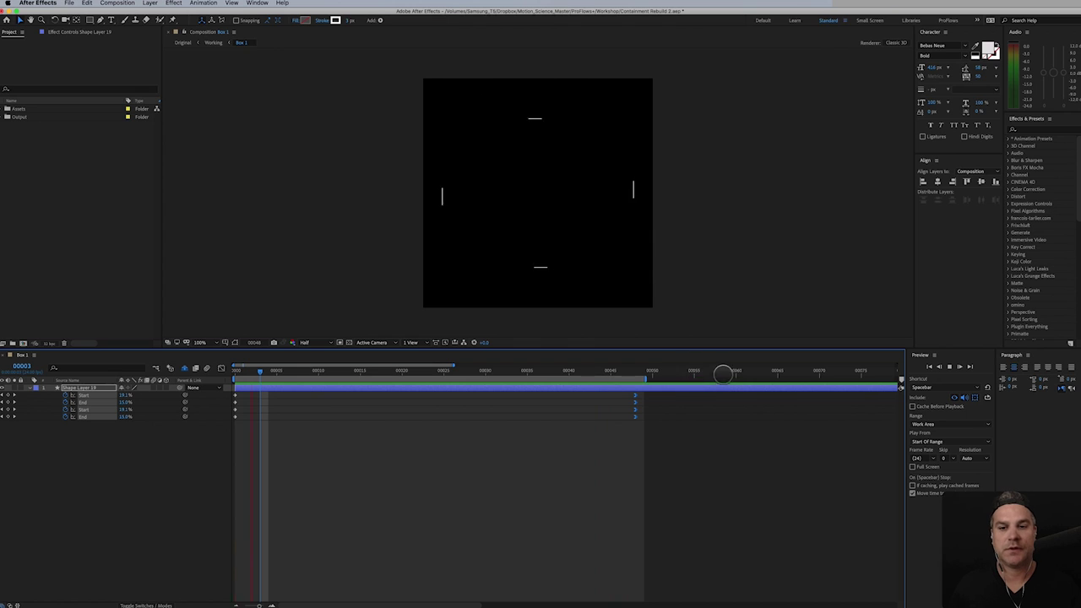
left_click(634, 374)
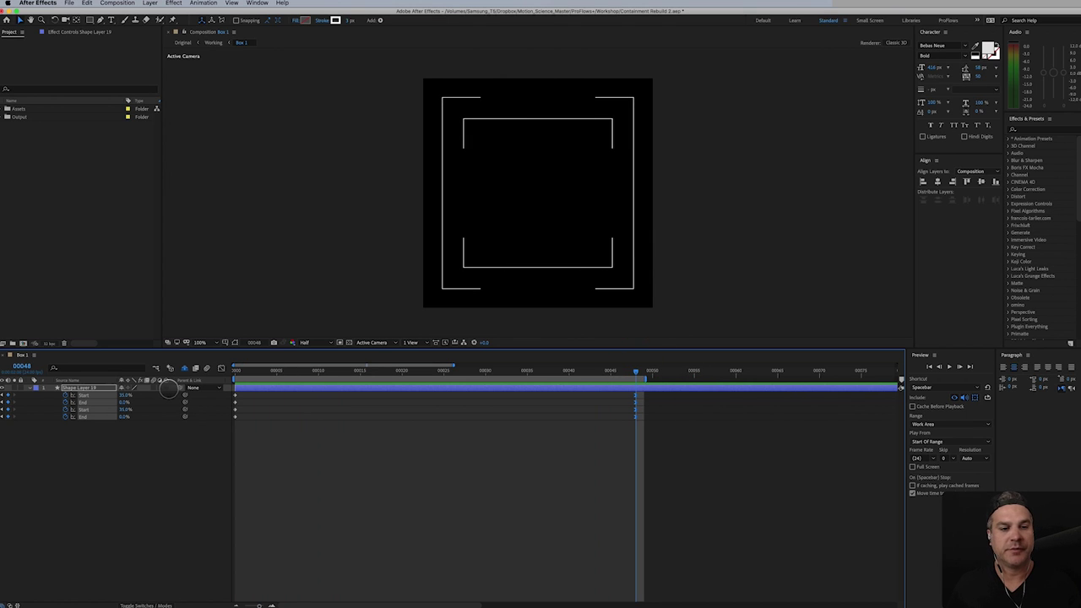
- Make the bracket layer 3D and duplicate it as Shape Layer 20 at Z depth 200
left_click(166, 388)
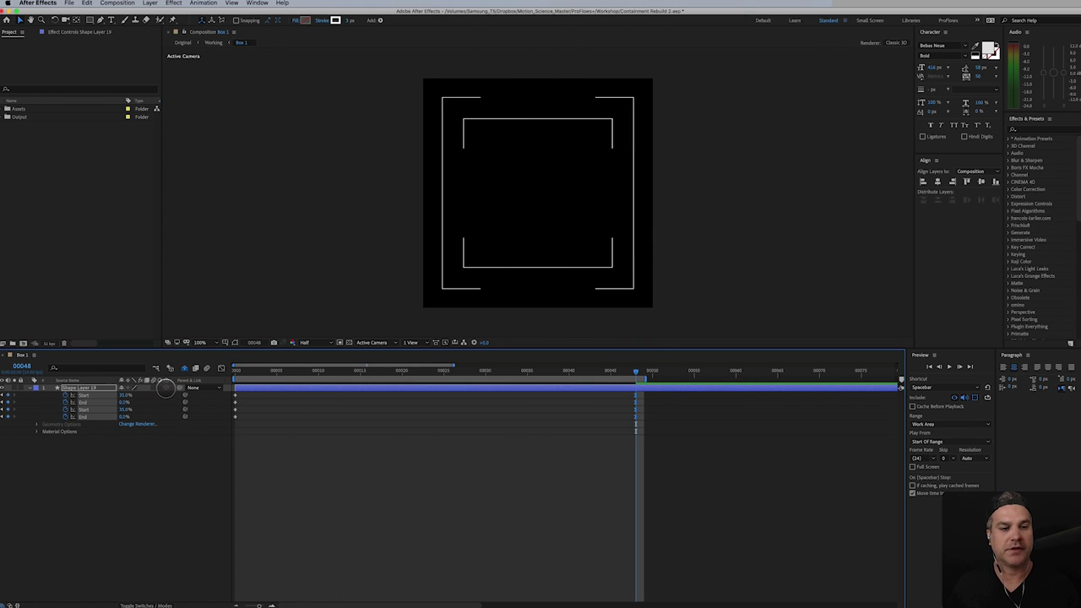
left_click(96, 385)
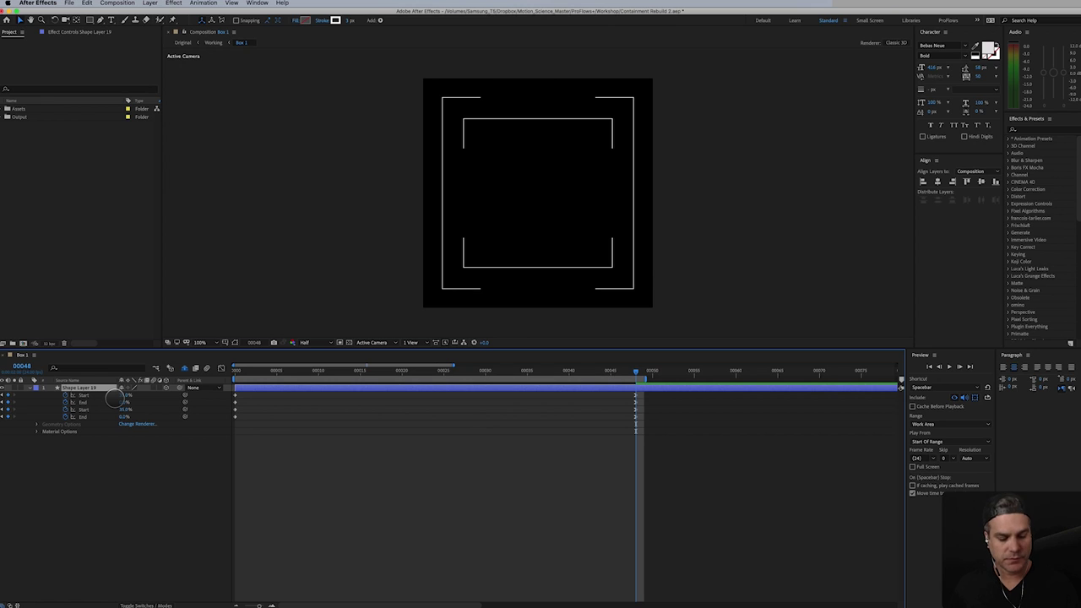
key("super+d")
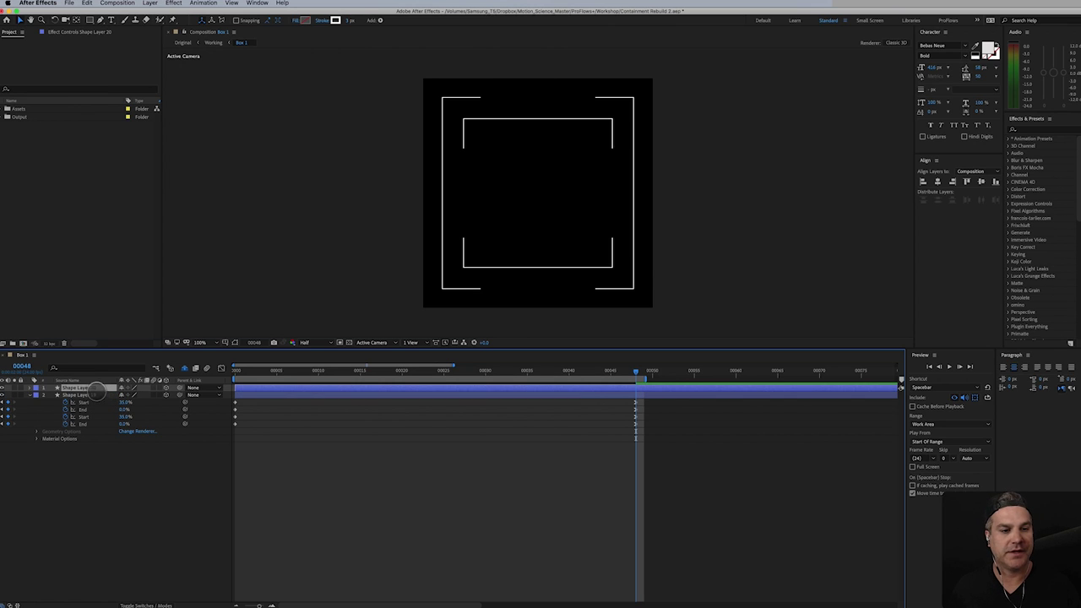
key("p")
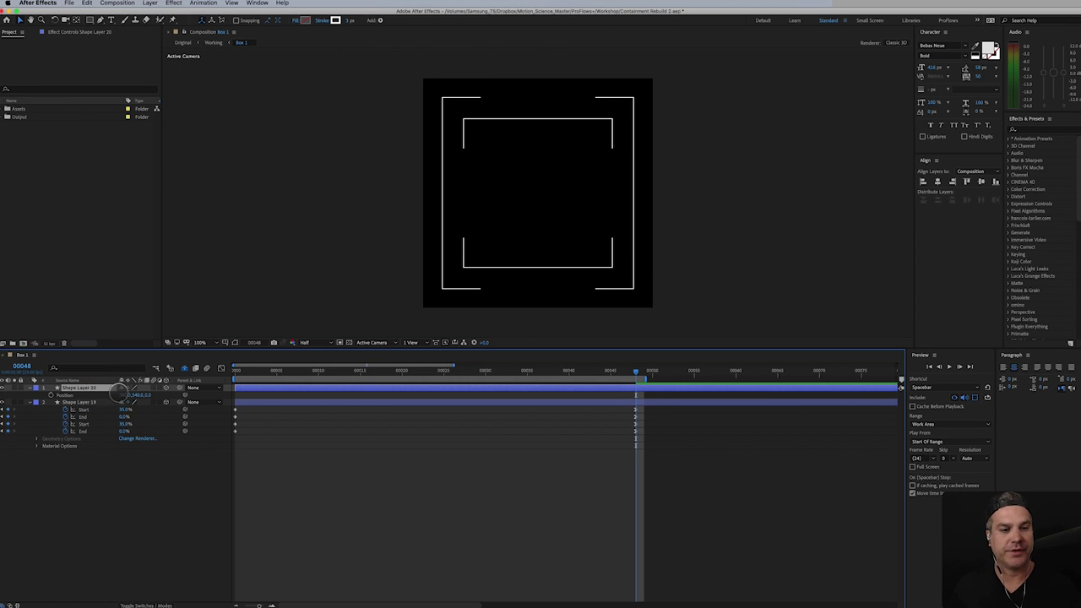
left_click(147, 397)
left_click_drag(147, 397, 229, 392)
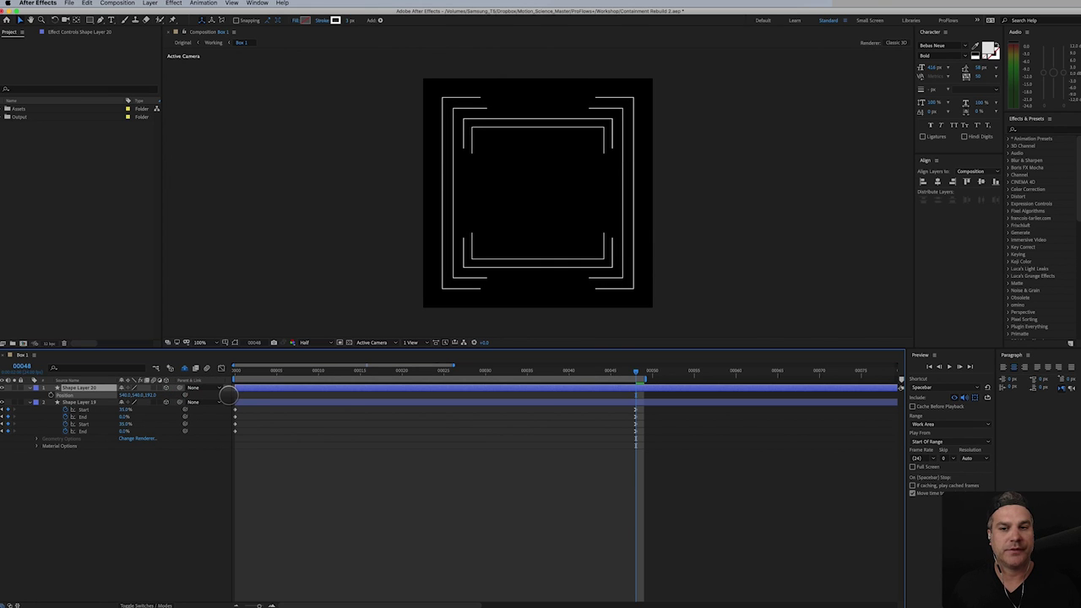
left_click(150, 396)
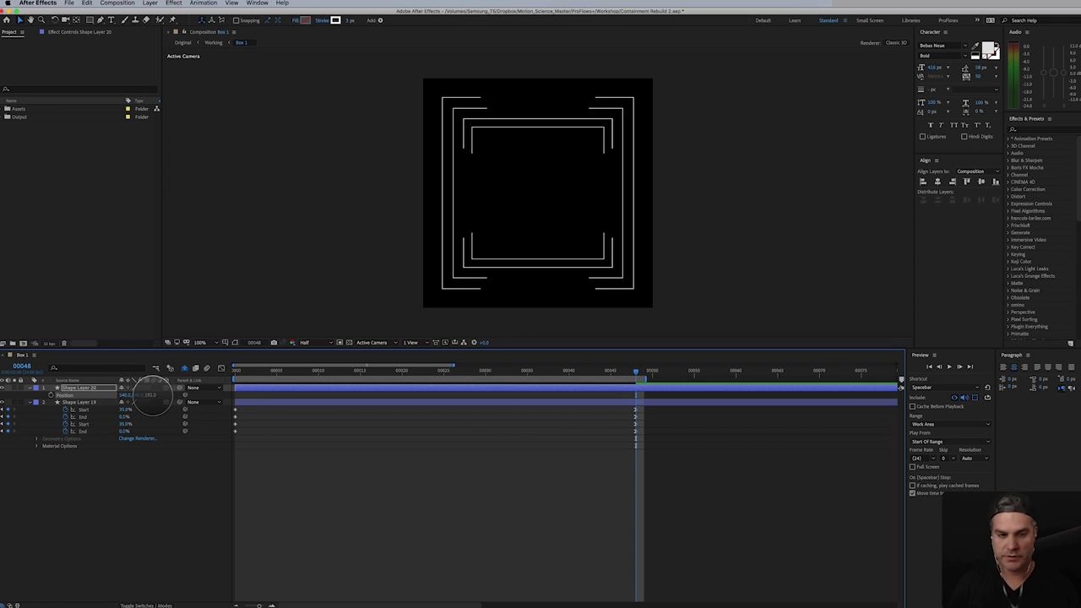
left_click(152, 396)
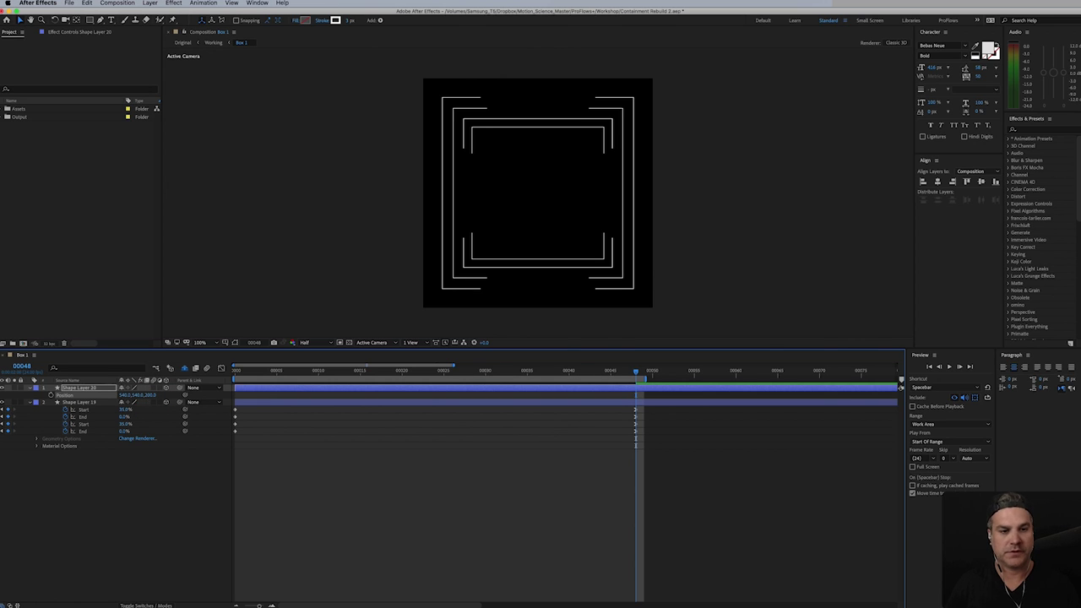
- Duplicate twice more, setting Shape Layers 21 and 22 to Z depths 400 and 600
left_click(84, 388)
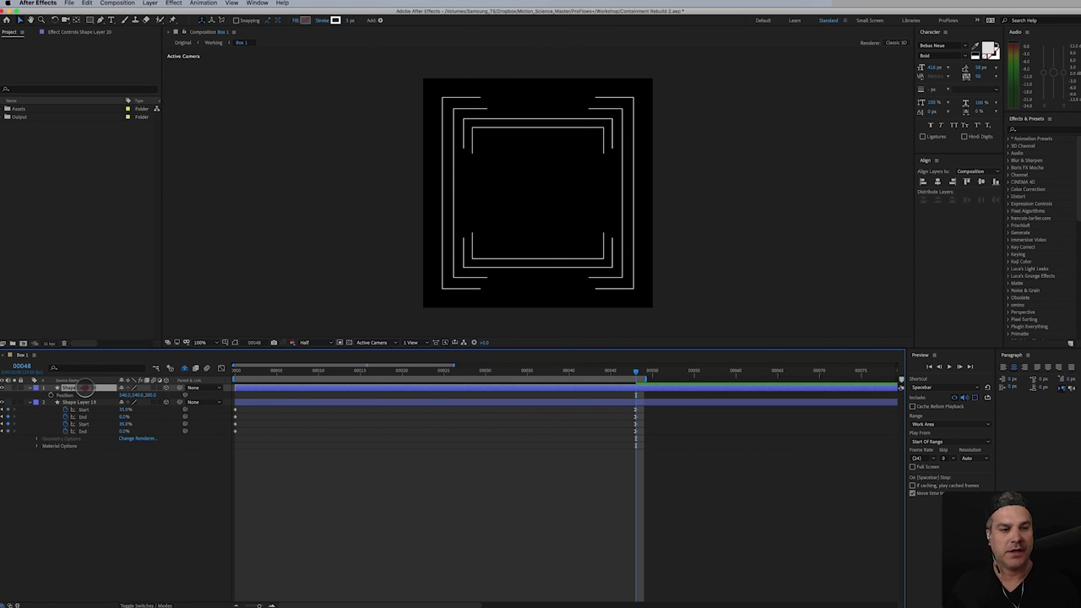
key("ctrl+d")
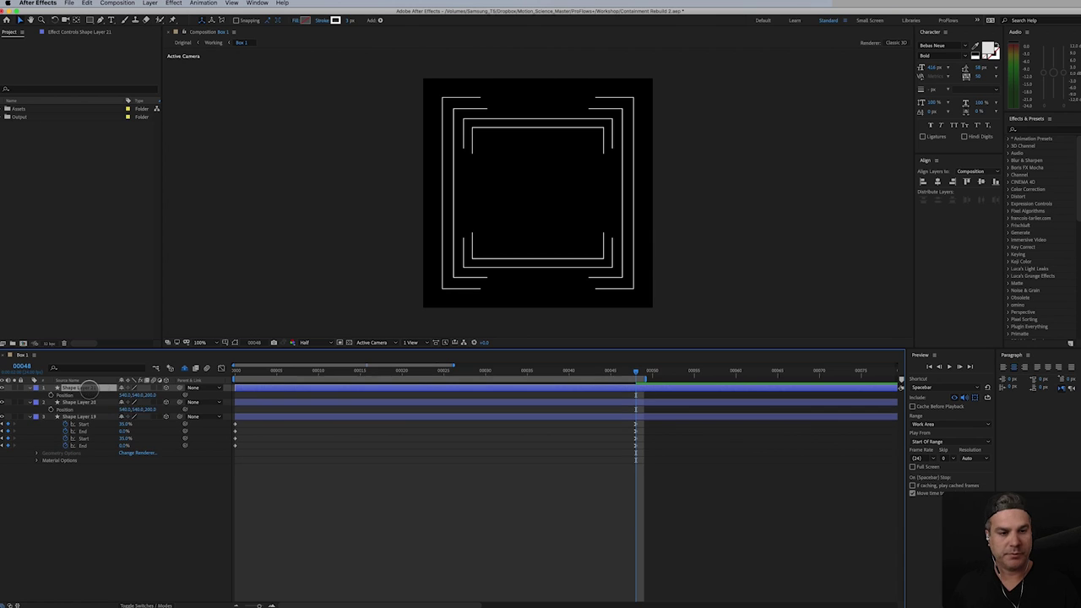
left_click(148, 395)
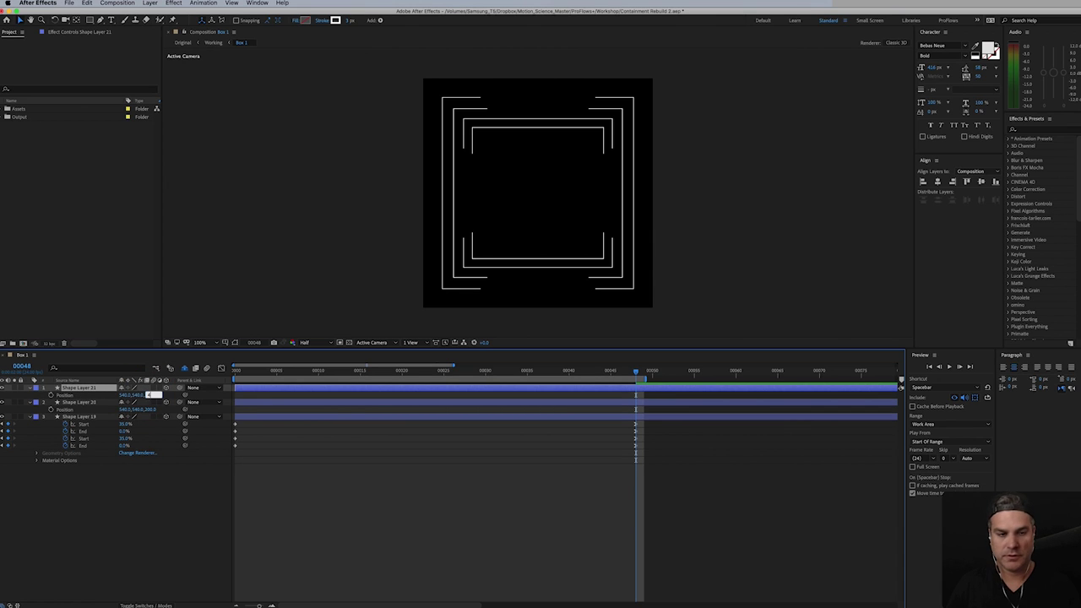
type("400")
key("Return")
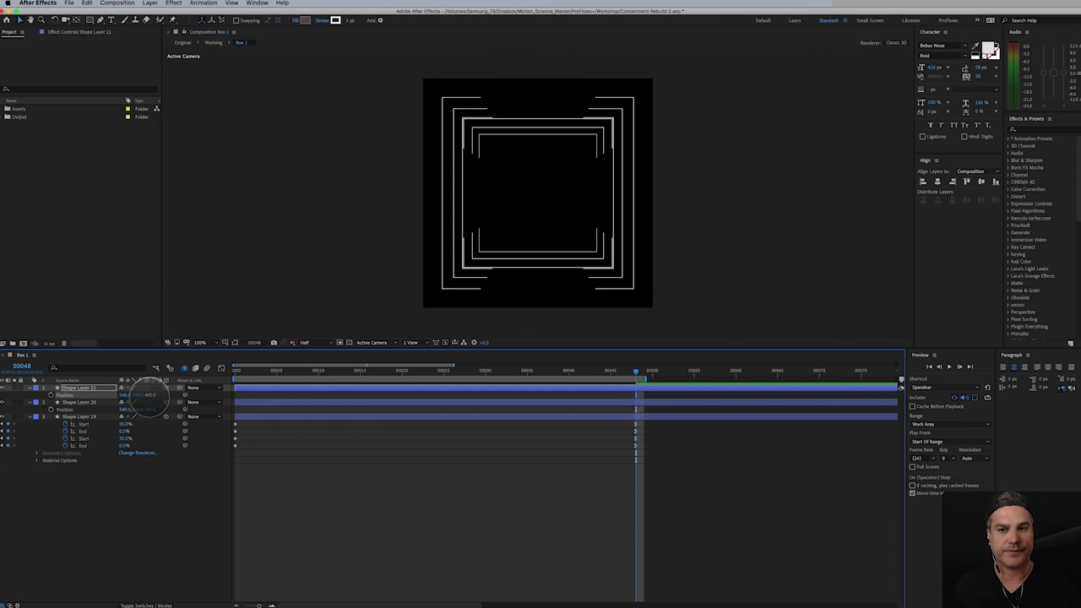
left_click(70, 387)
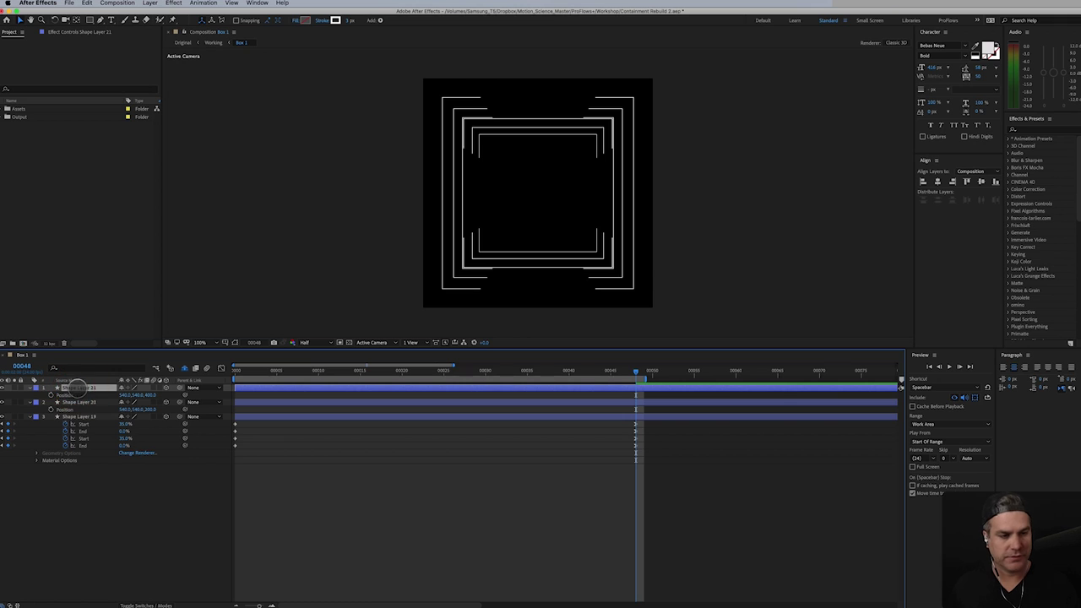
key("ctrl+d")
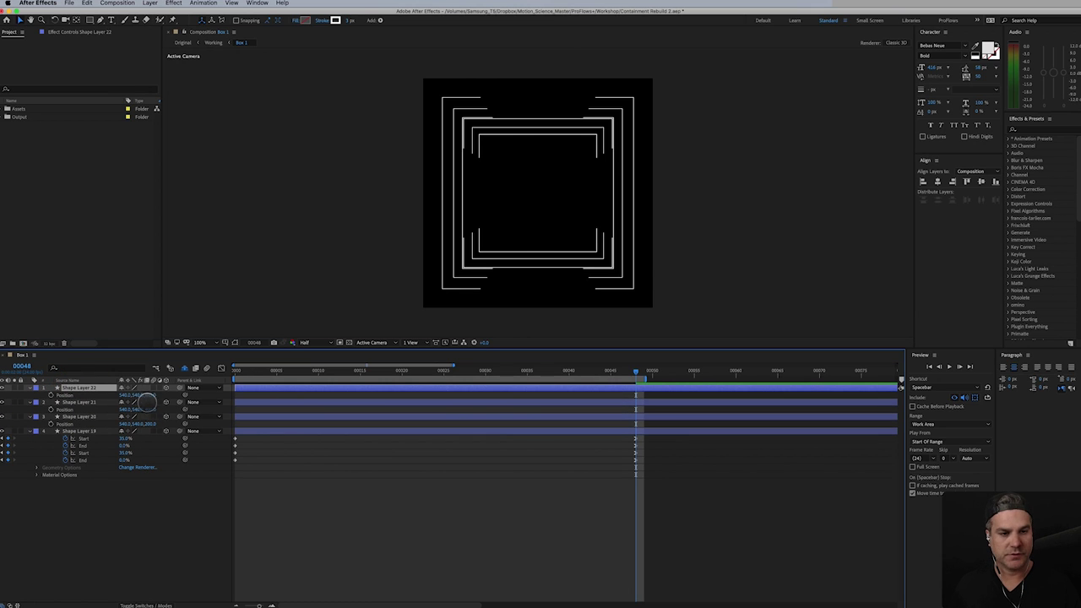
left_click(150, 395)
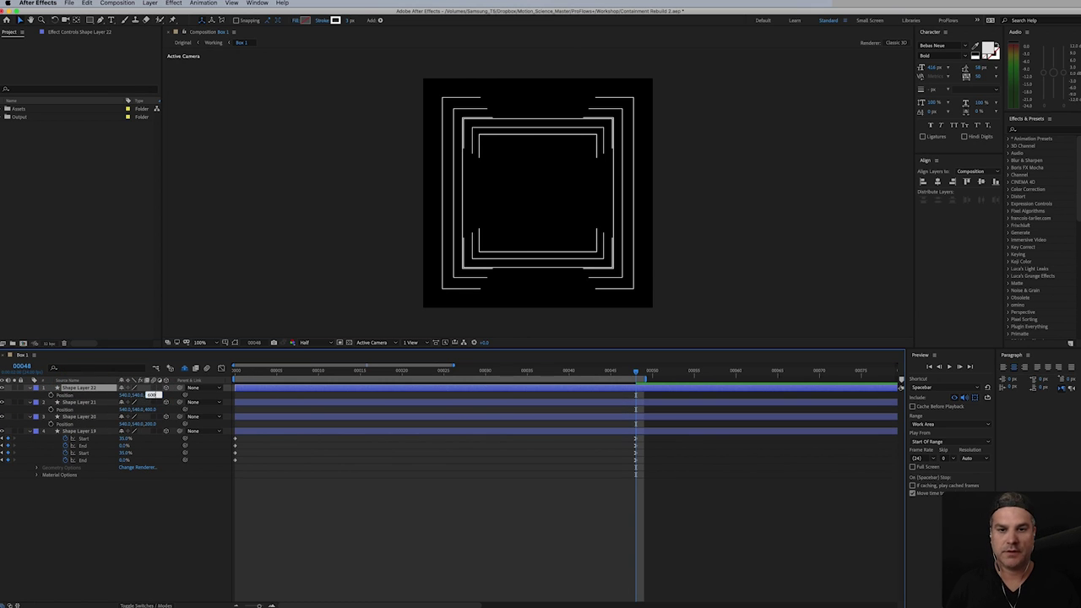
type("600")
key("Return")
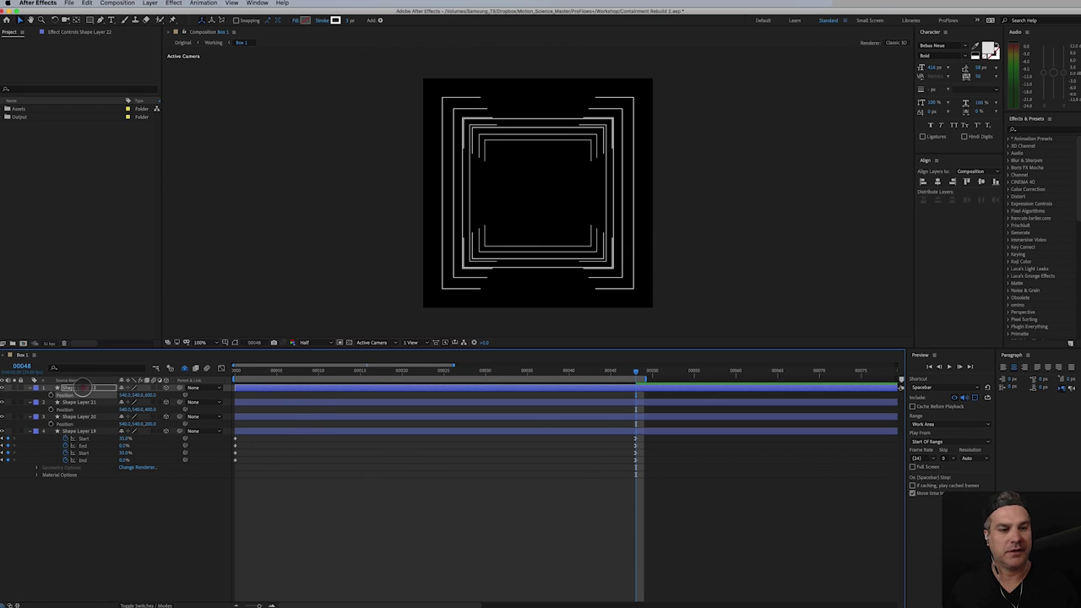
- Add Shape Layer 23 at Z depth 800 and preview the tunnel
left_click(83, 388)
key("ctrl+d")
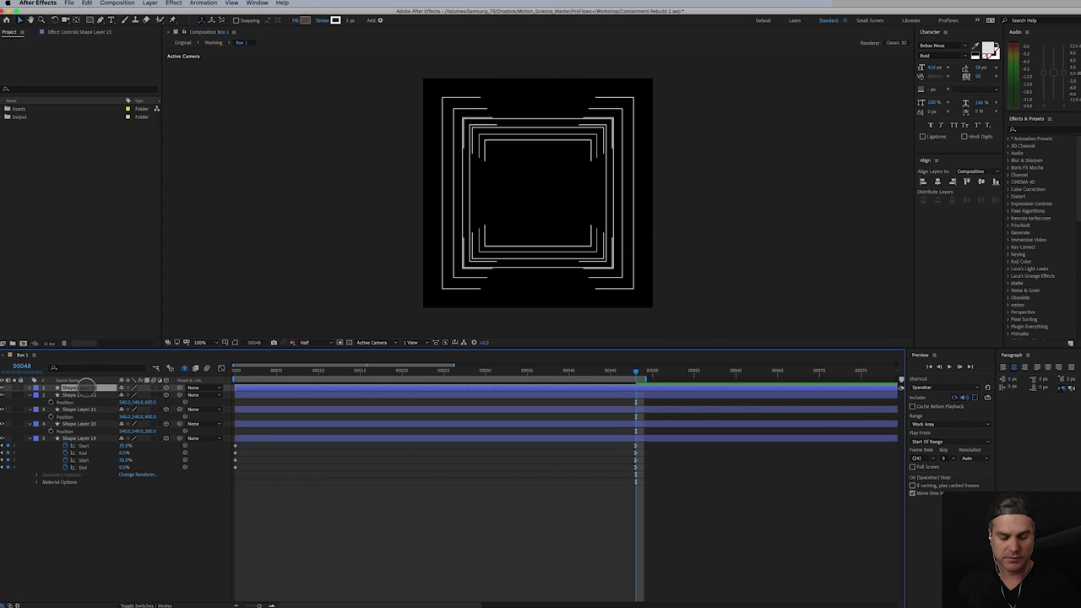
key("p")
left_click(145, 394)
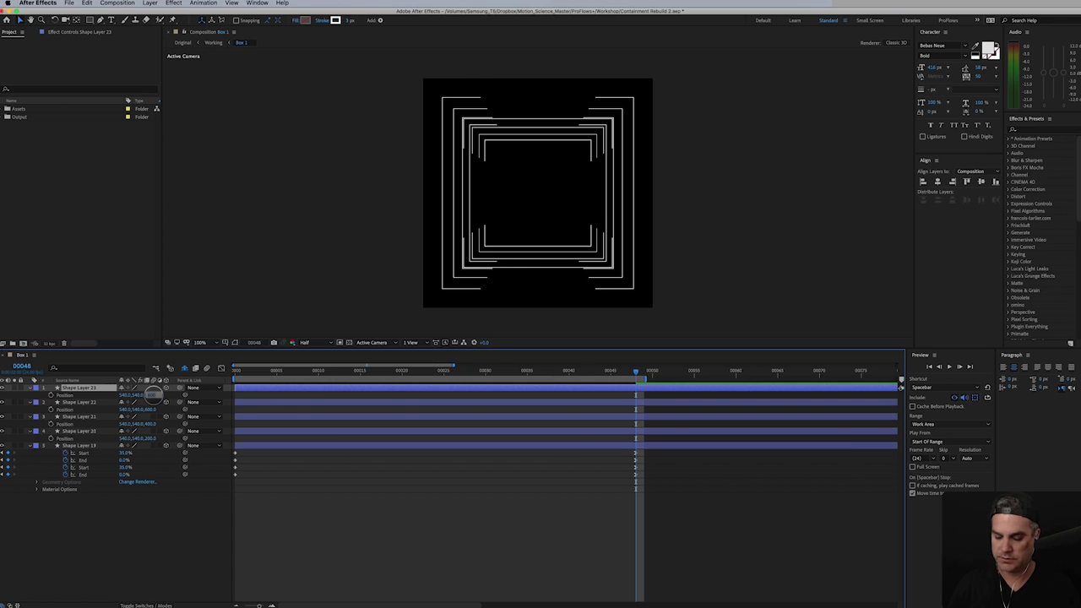
key("Return")
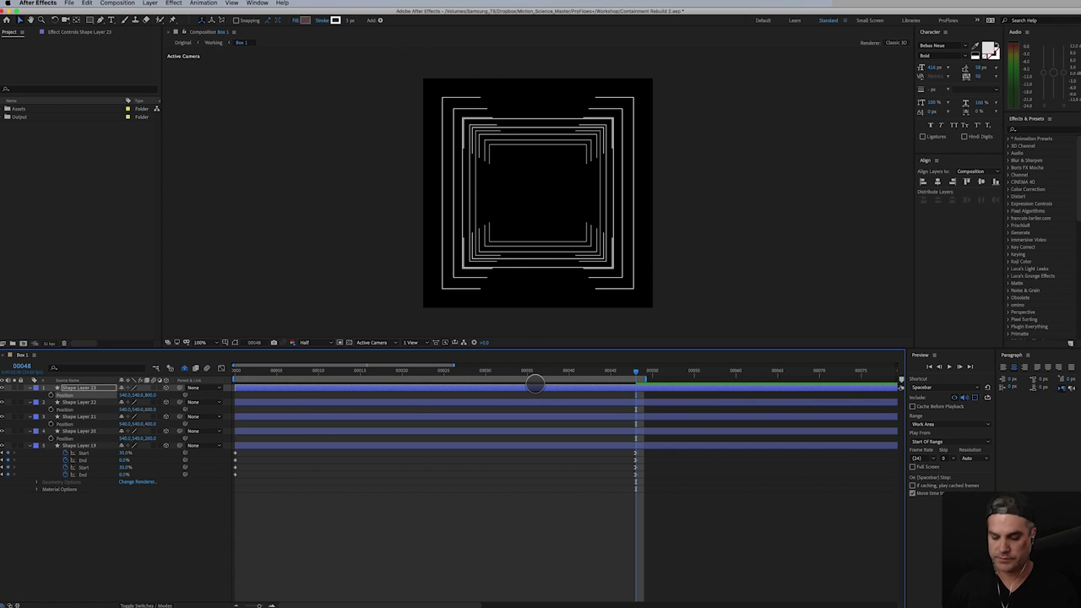
key("space")
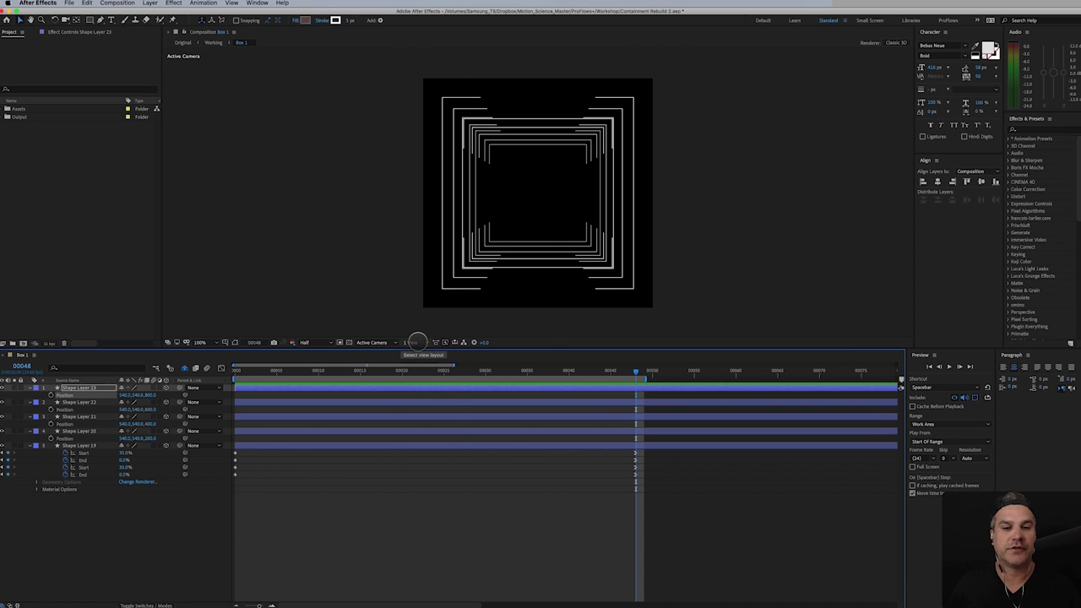
- Split the viewer into two views, with the left one showing a full-size custom 3D angle
left_click(411, 342)
left_click(423, 352)
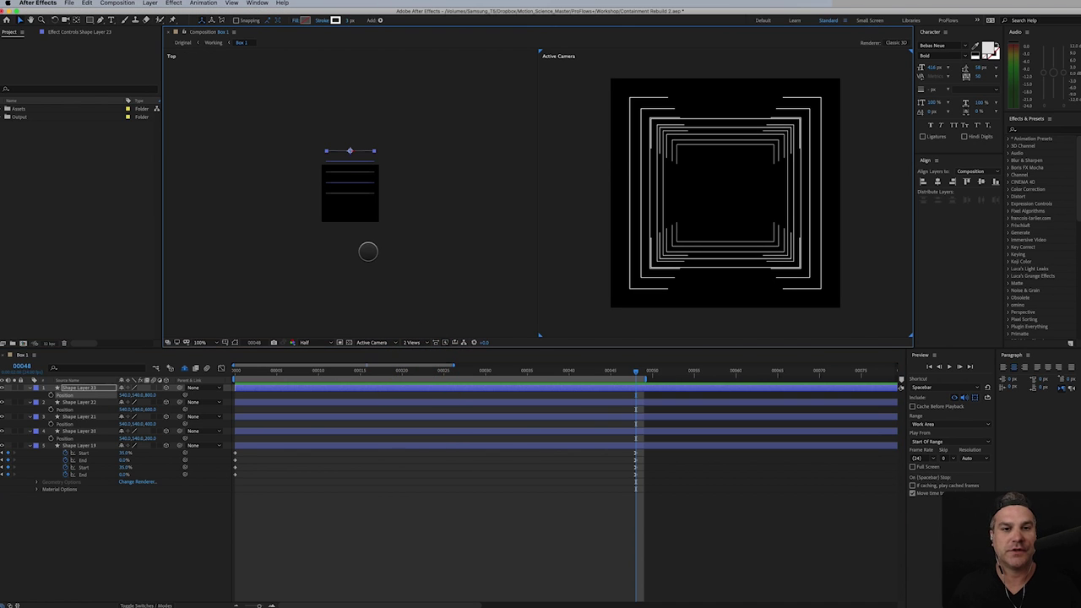
scroll(367, 251, "up", 3)
left_click(362, 276)
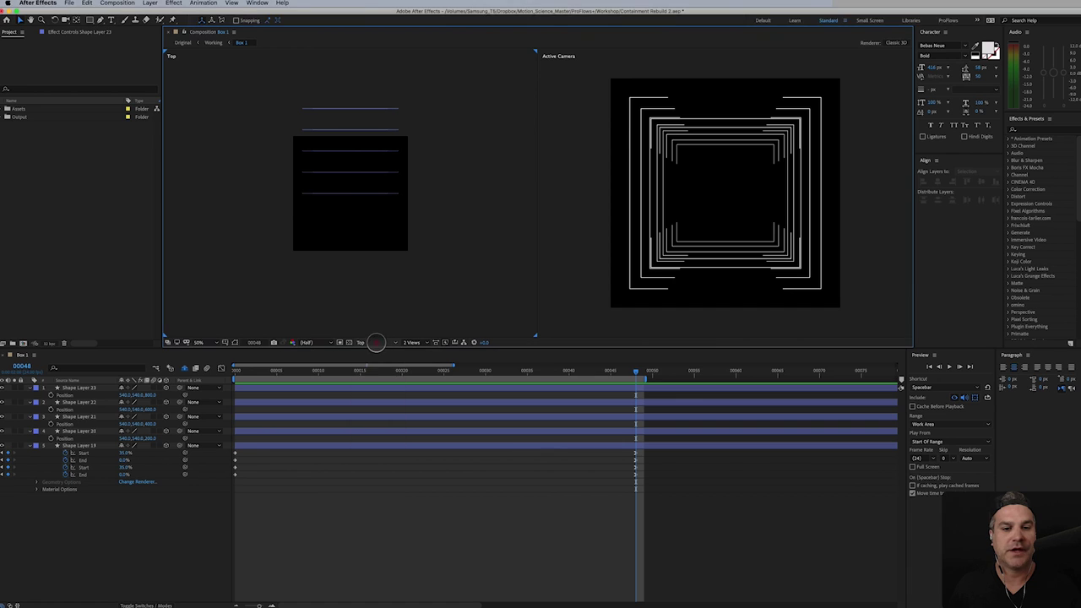
left_click(377, 342)
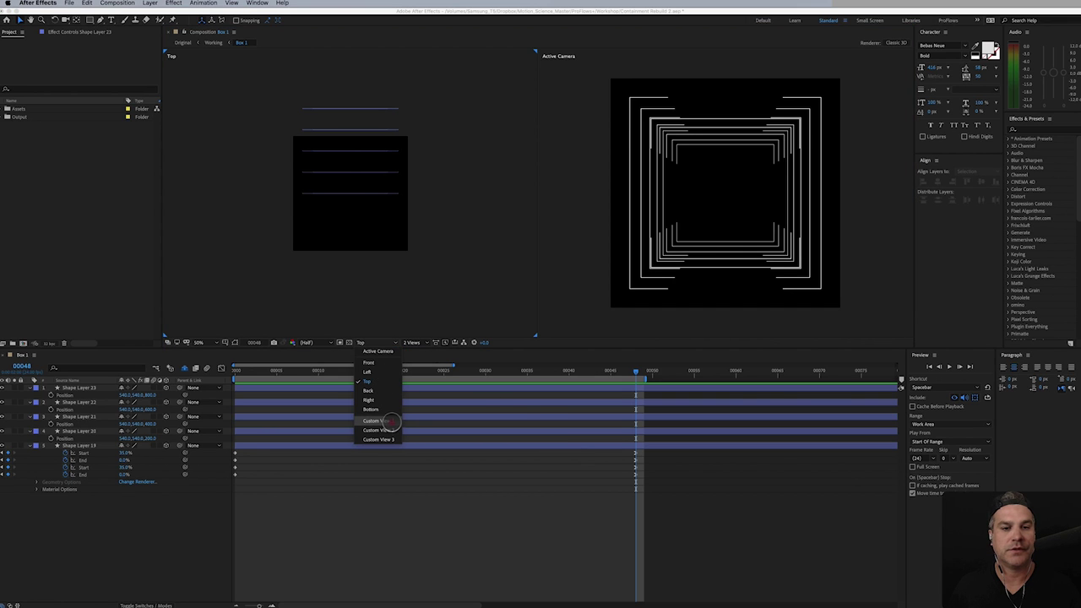
left_click(378, 421)
key("/")
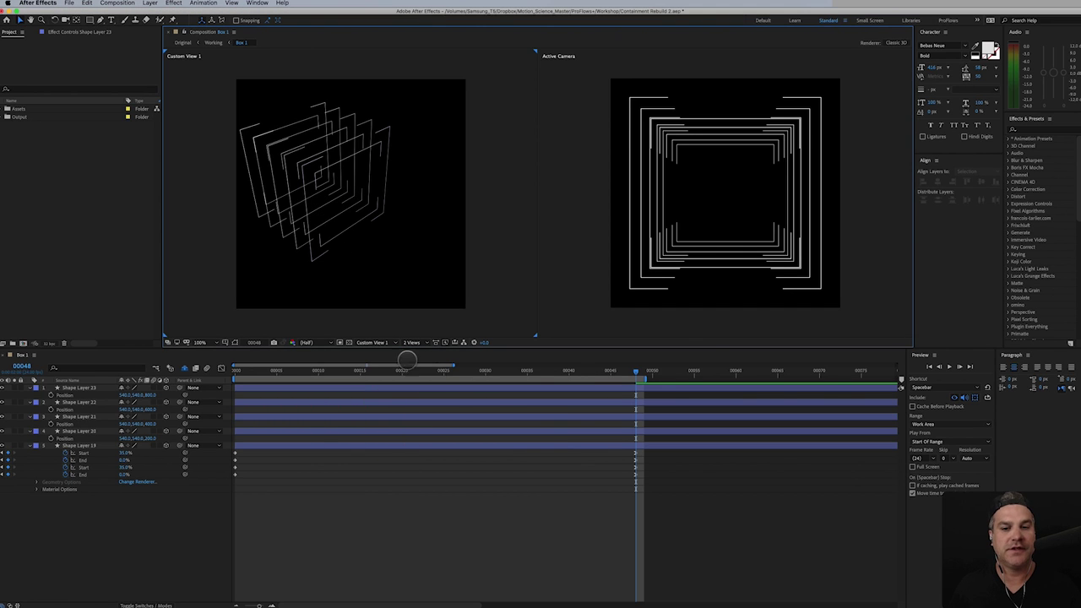
- Preview and scrub the bracket animation, then start a new composition
left_click_drag(632, 370, 618, 391)
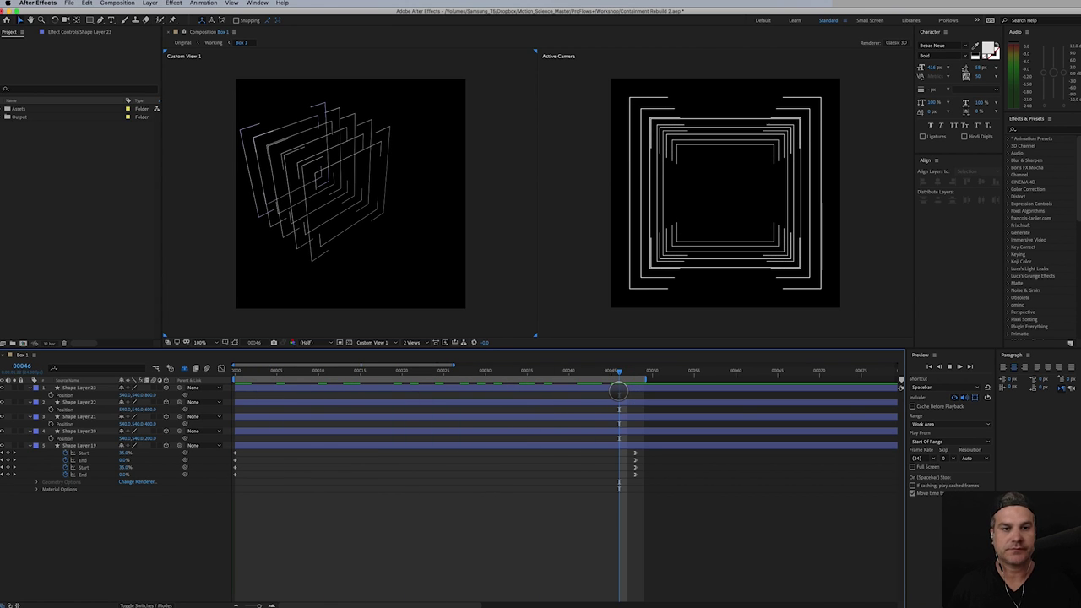
key("space")
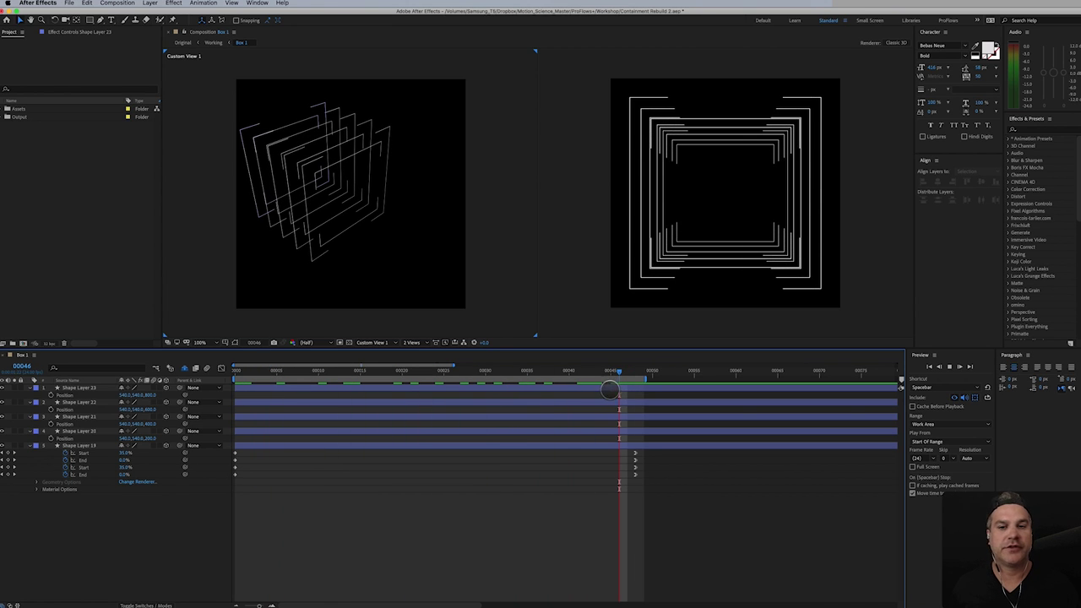
left_click(524, 328)
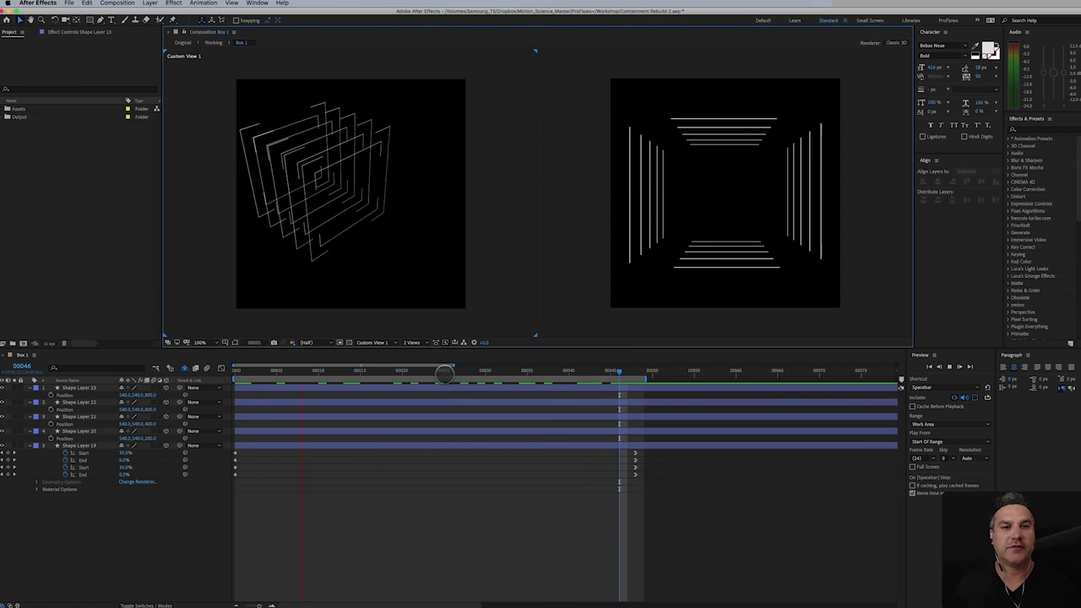
left_click(326, 372)
left_click_drag(326, 372, 635, 372)
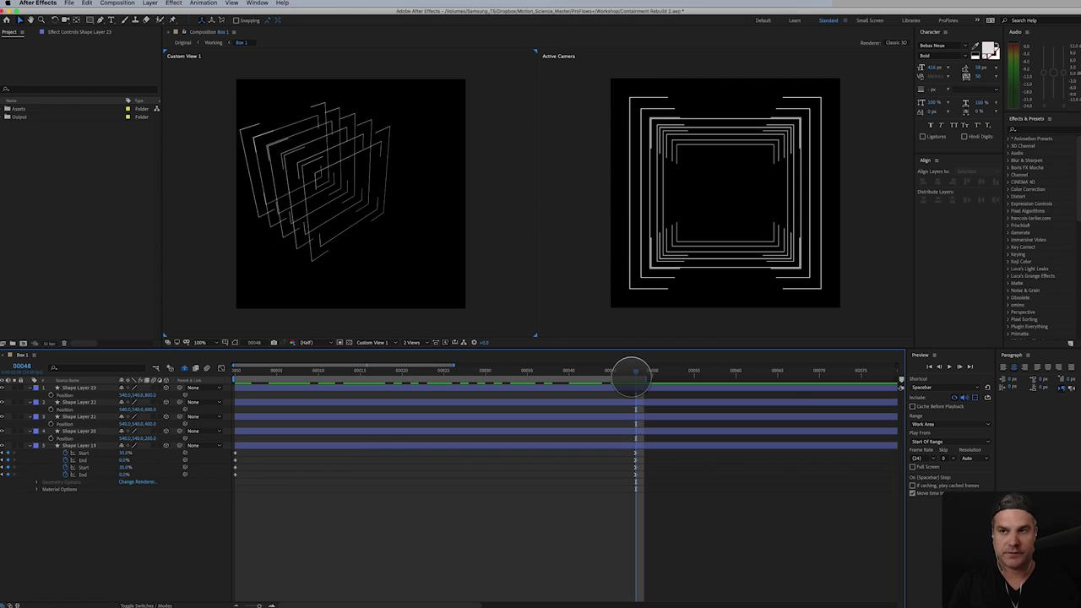
key("super+n")
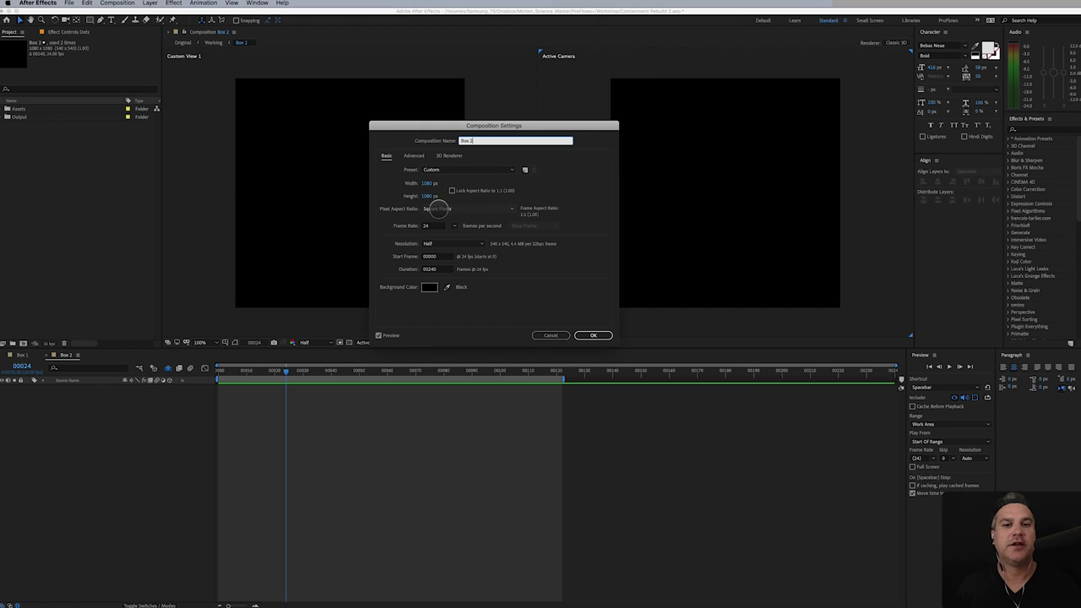
- Accept the Box 2 settings and add a full-frame rectangle shape layer, shown in one view
left_click(441, 269)
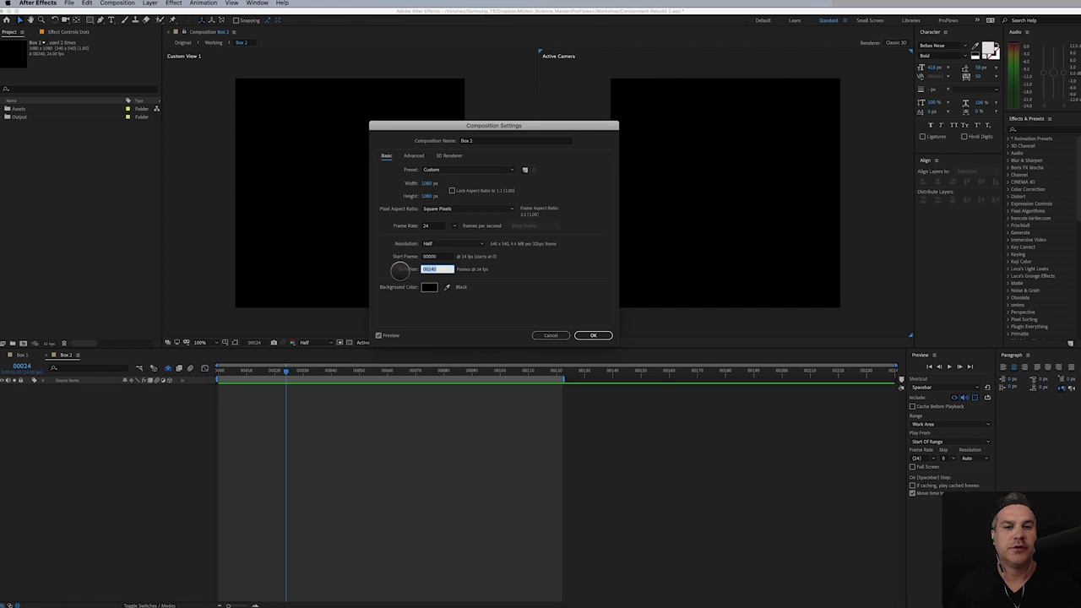
left_click(602, 335)
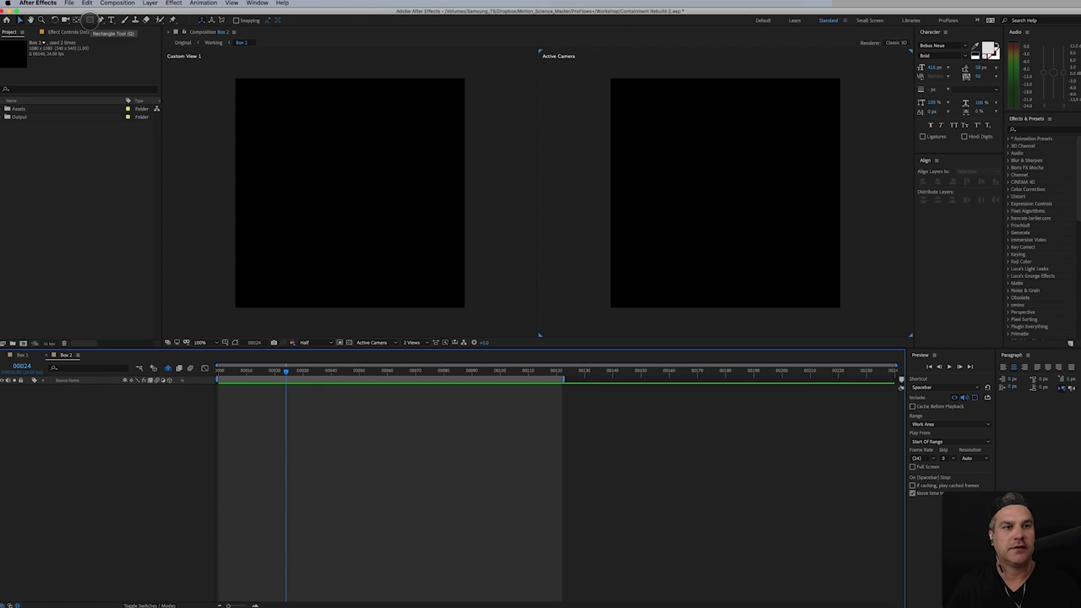
double_click(90, 20)
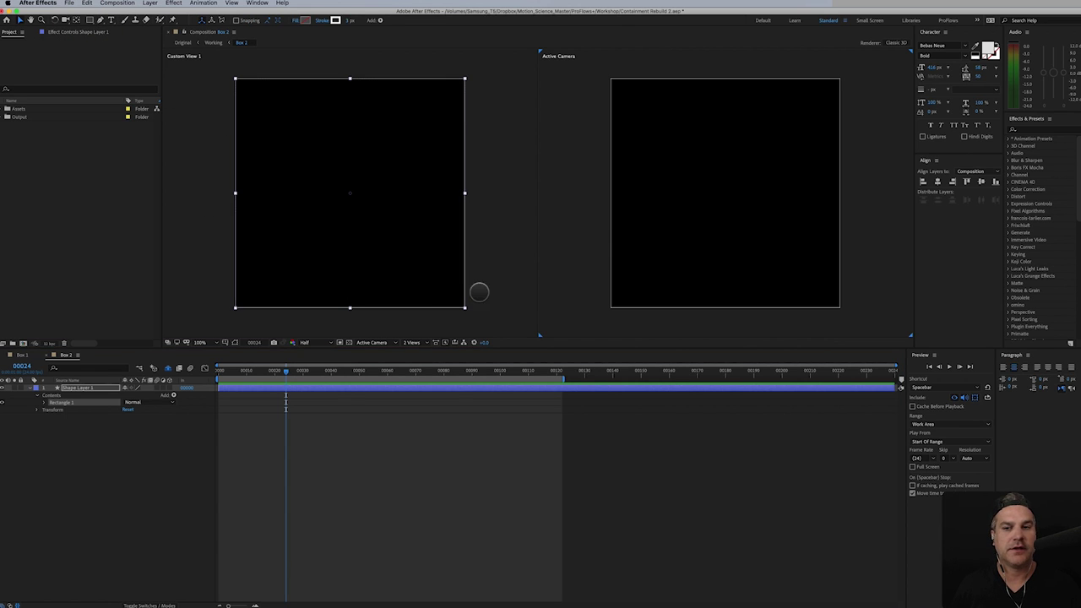
left_click(427, 342)
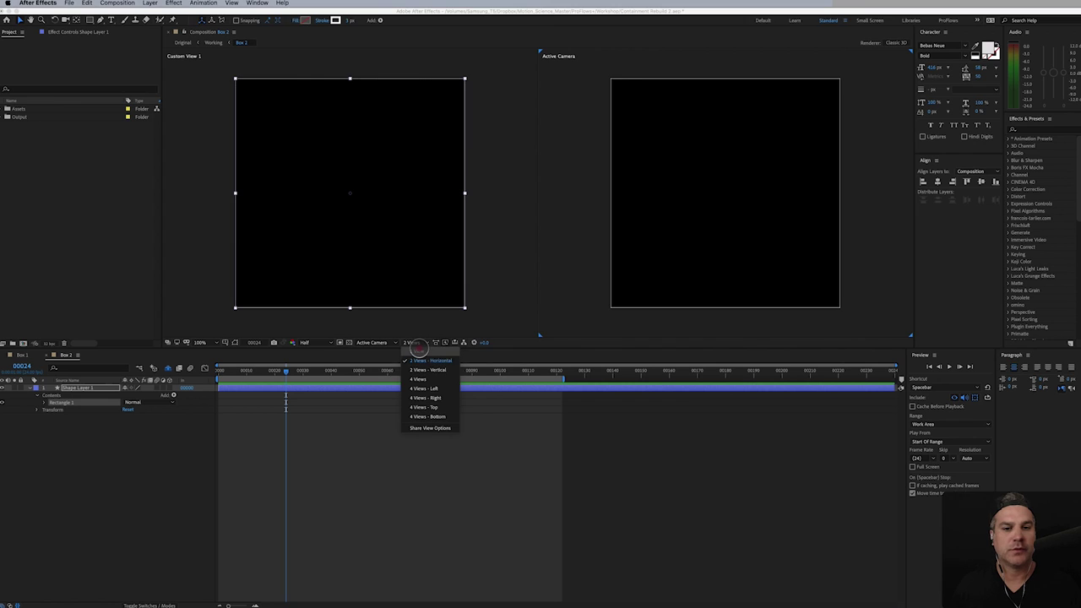
left_click(418, 355)
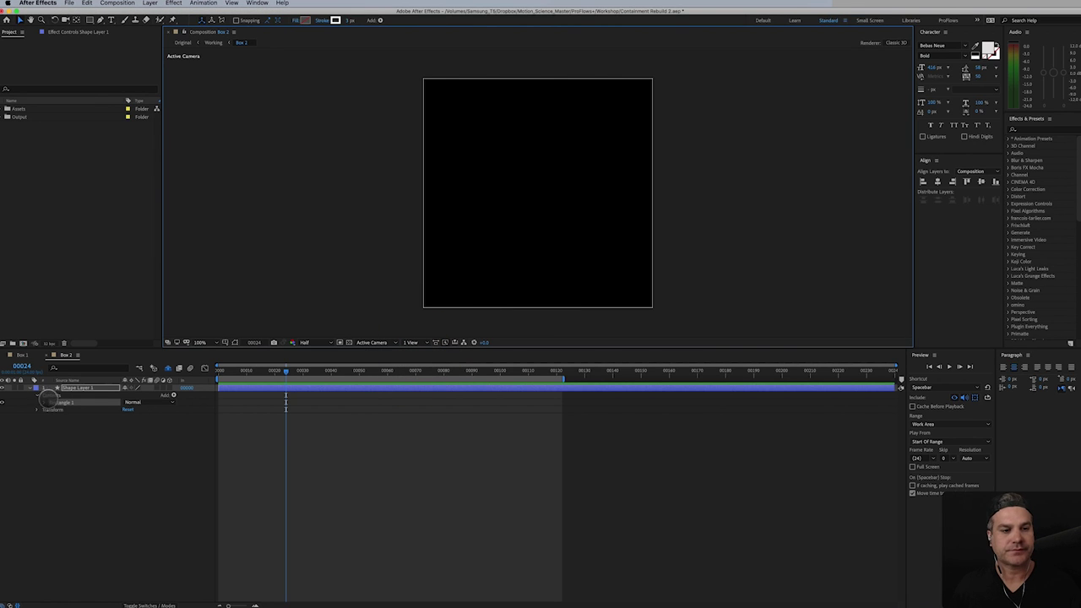
- Resize Rectangle Path 1 to 900 × 900
left_click(43, 403)
left_click(51, 409)
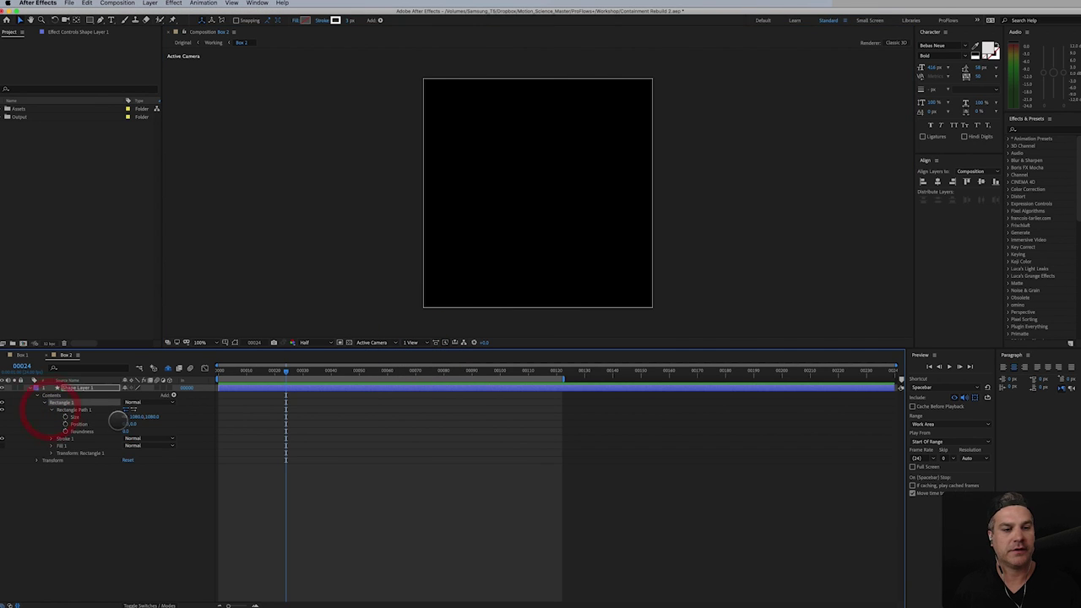
left_click_drag(135, 416, 123, 450)
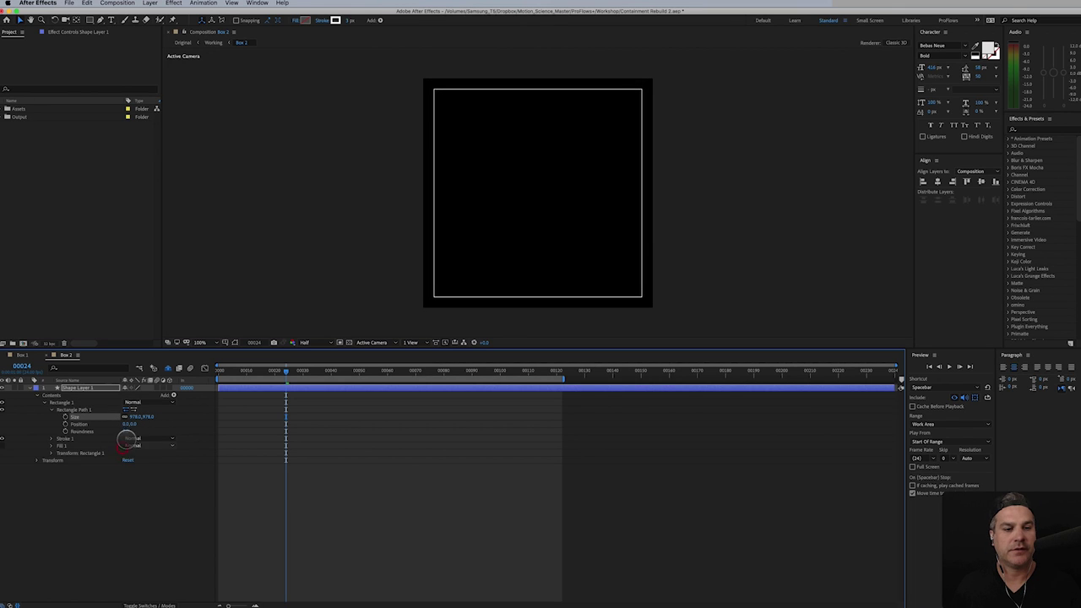
left_click(137, 417)
type("900")
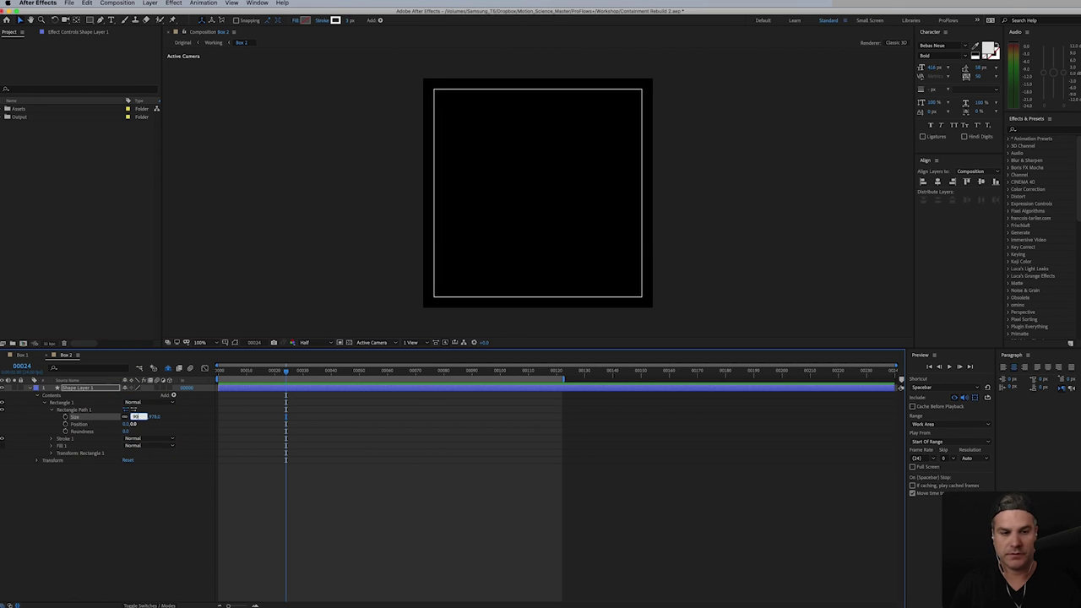
key("Return")
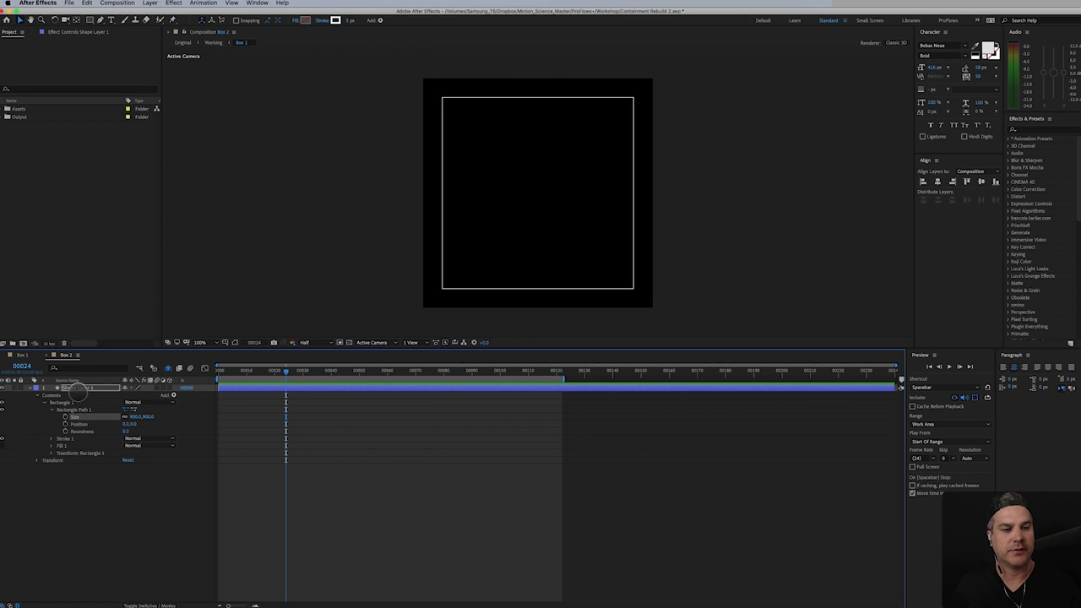
left_click(74, 387)
left_click(91, 20)
left_click_drag(90, 21, 114, 40)
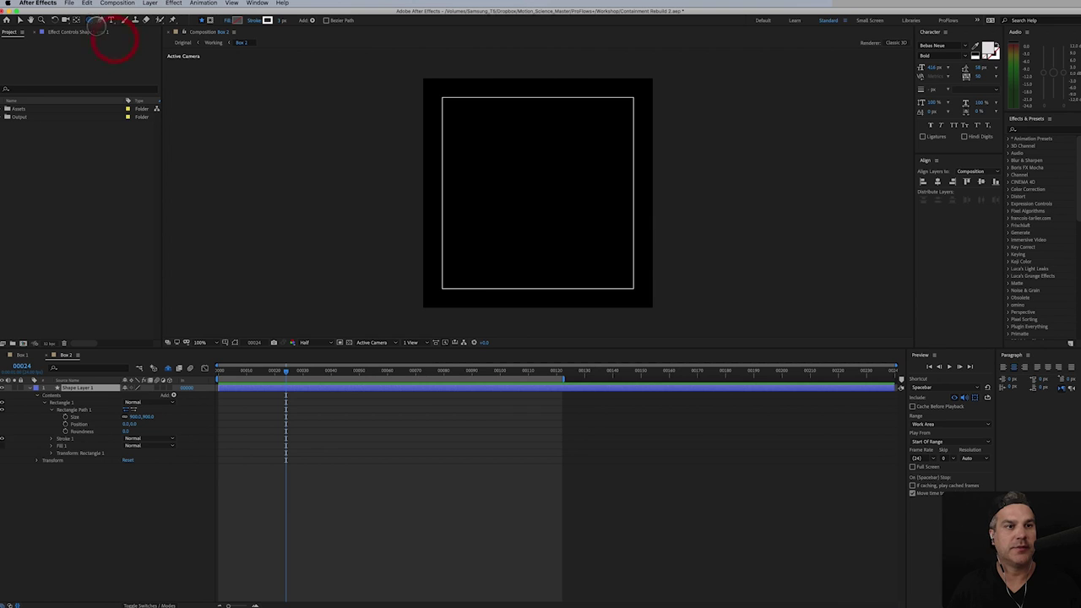
- Add an ellipse to Shape Layer 1 and set its path size to 10 × 10
double_click(91, 20)
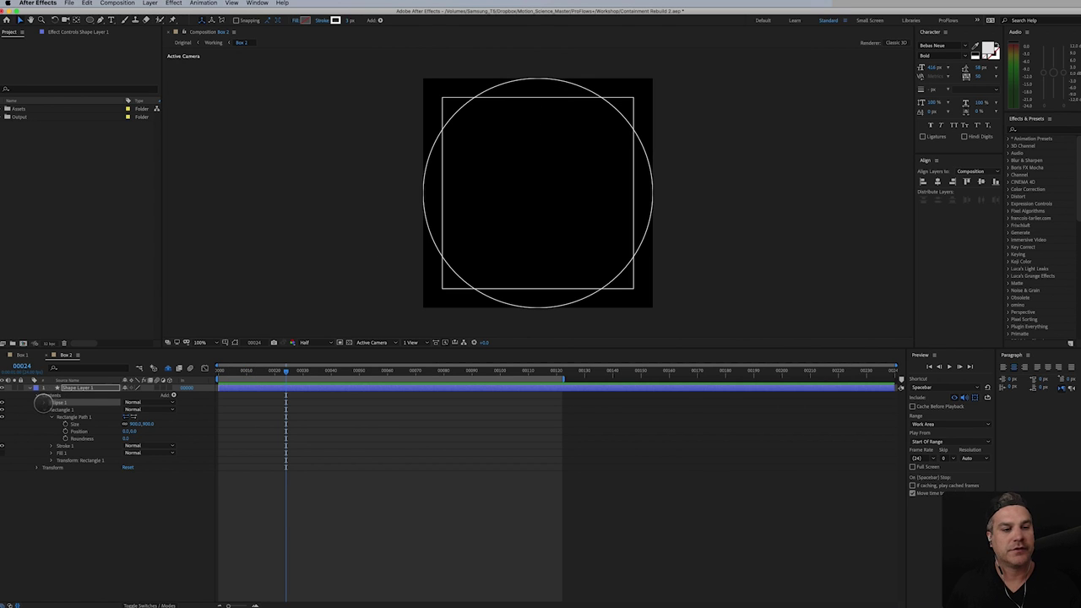
left_click(44, 403)
left_click(52, 409)
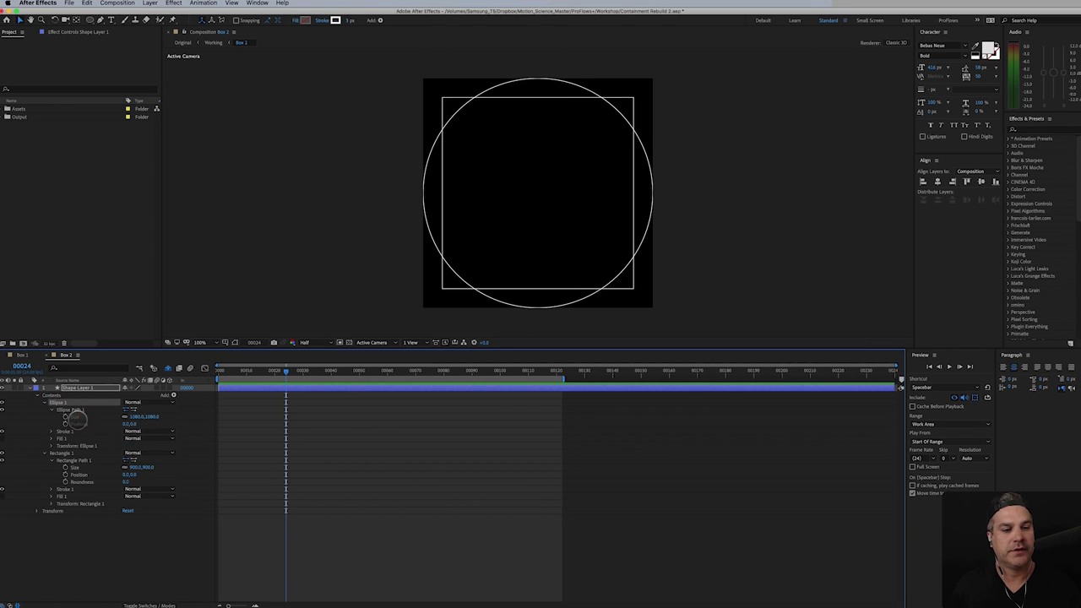
left_click_drag(133, 417, 43, 540)
left_click(135, 418)
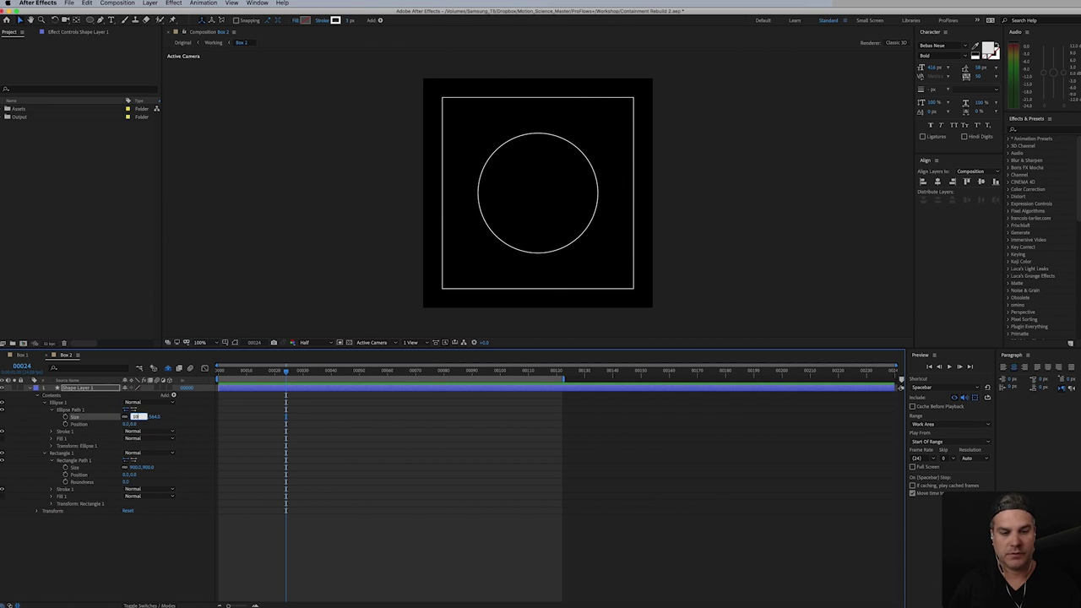
type("10")
key("Return")
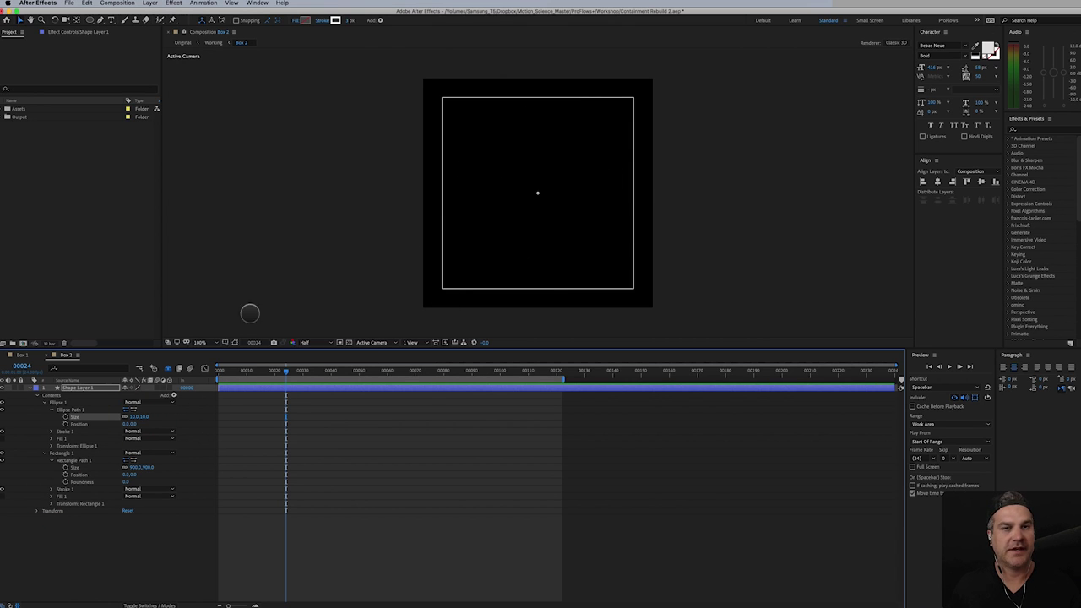
- Give the ellipse no stroke and a white fill
left_click(323, 19)
left_click(276, 103)
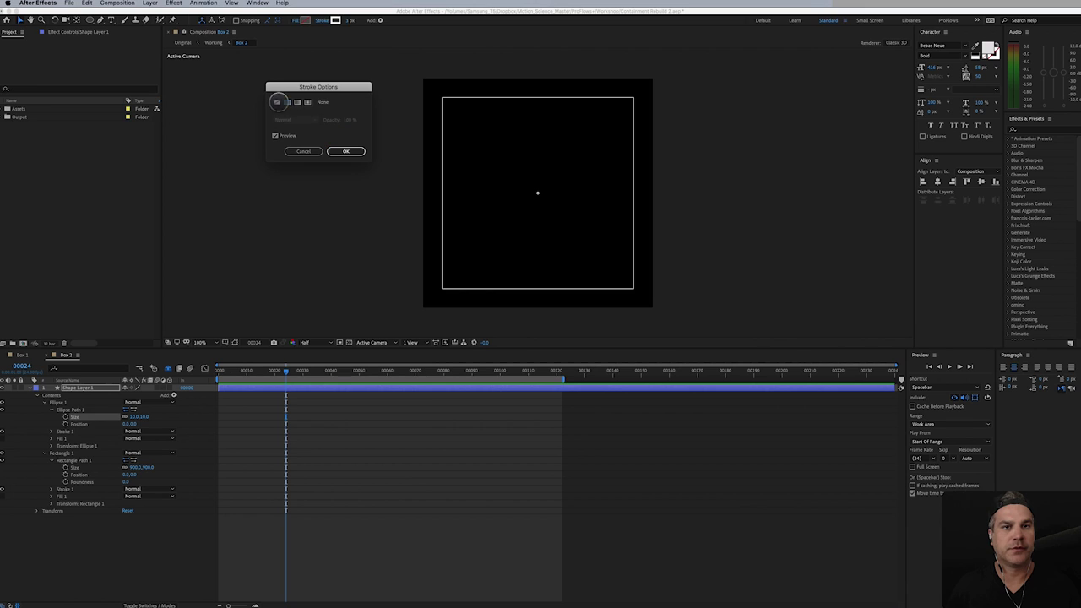
left_click(347, 151)
left_click(306, 20)
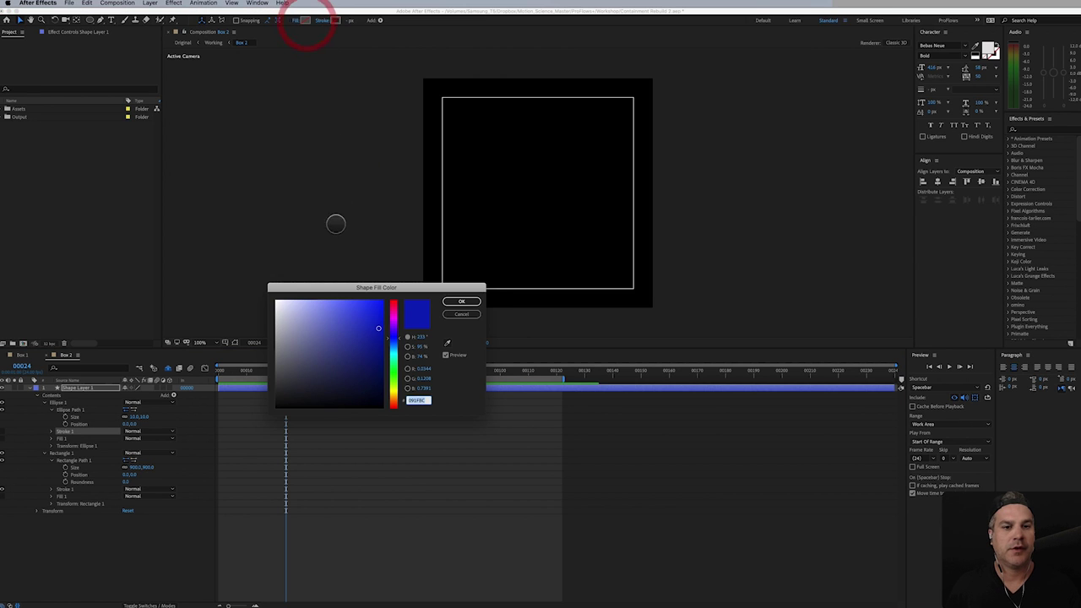
left_click_drag(301, 316, 253, 295)
left_click(461, 303)
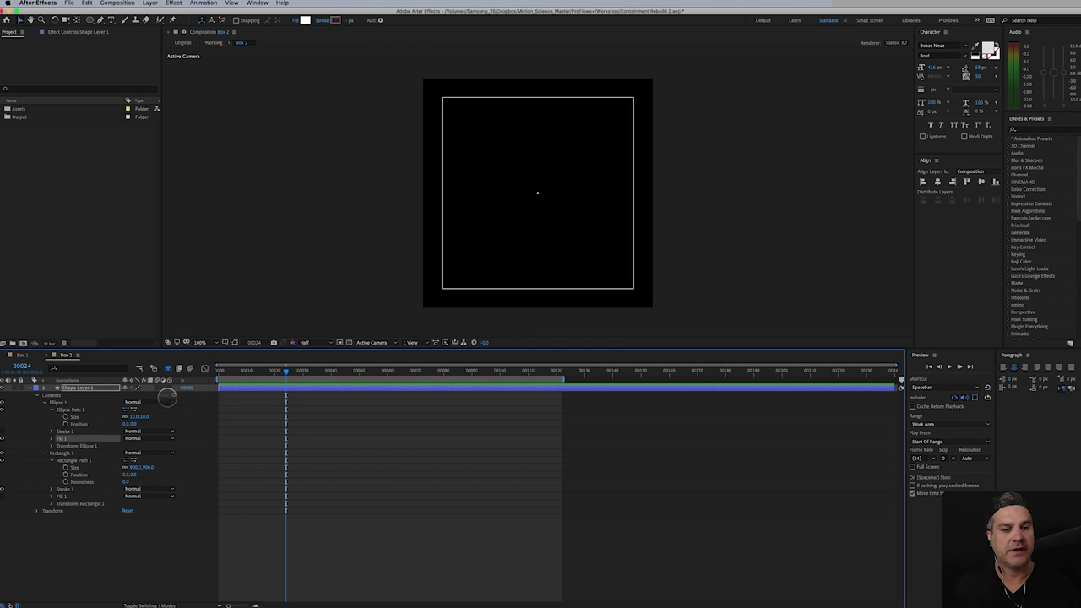
left_click(174, 395)
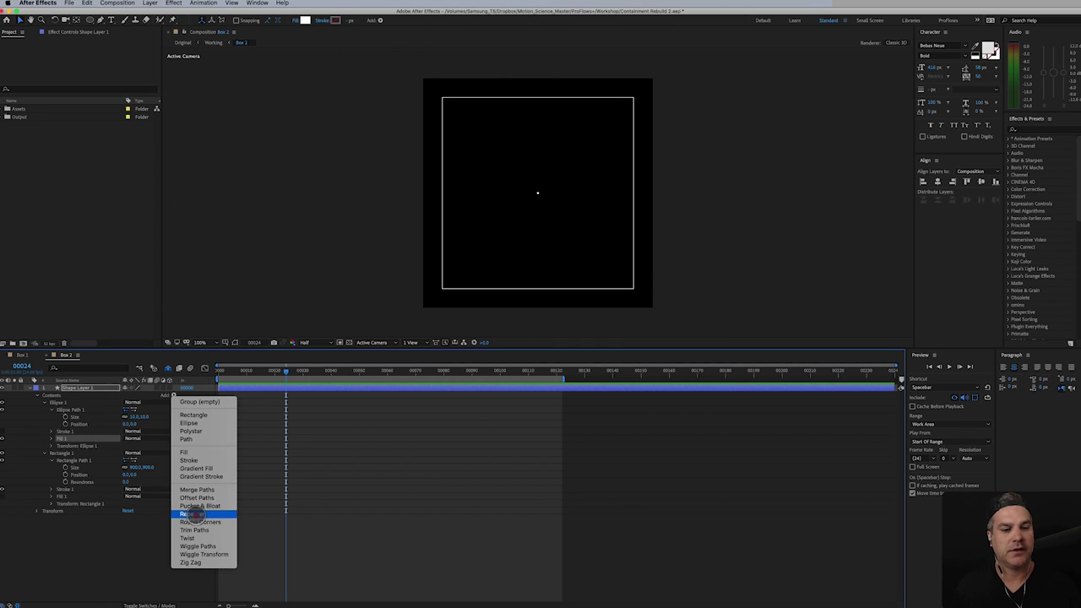
- Add a Repeater to Ellipse 1 with 4 copies, 0 position offset and 90° rotation
left_click(193, 513)
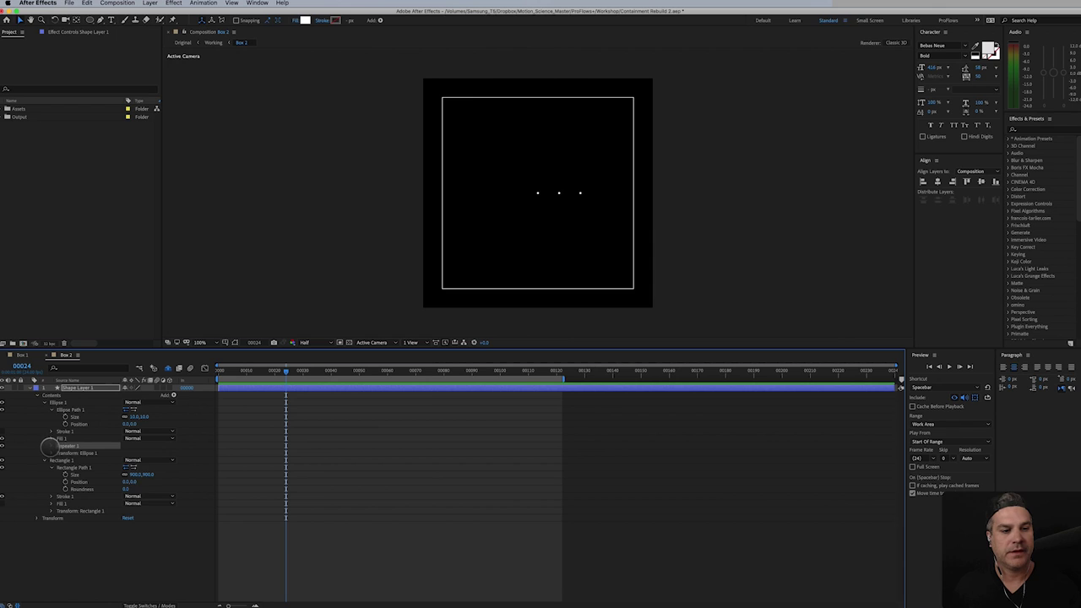
left_click(52, 445)
left_click(129, 453)
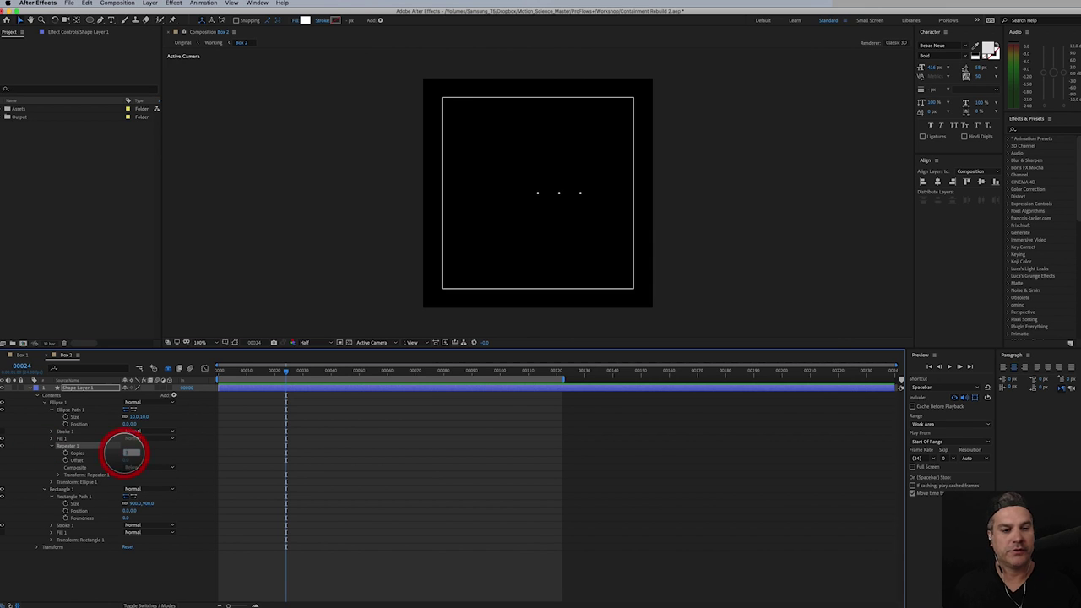
type("4")
key("Return")
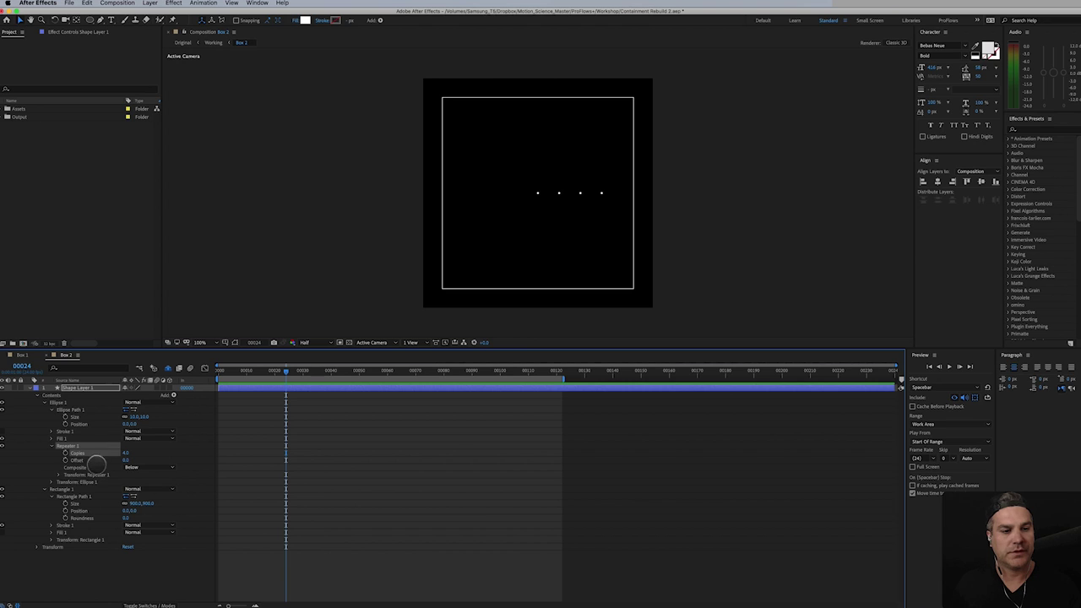
left_click(57, 474)
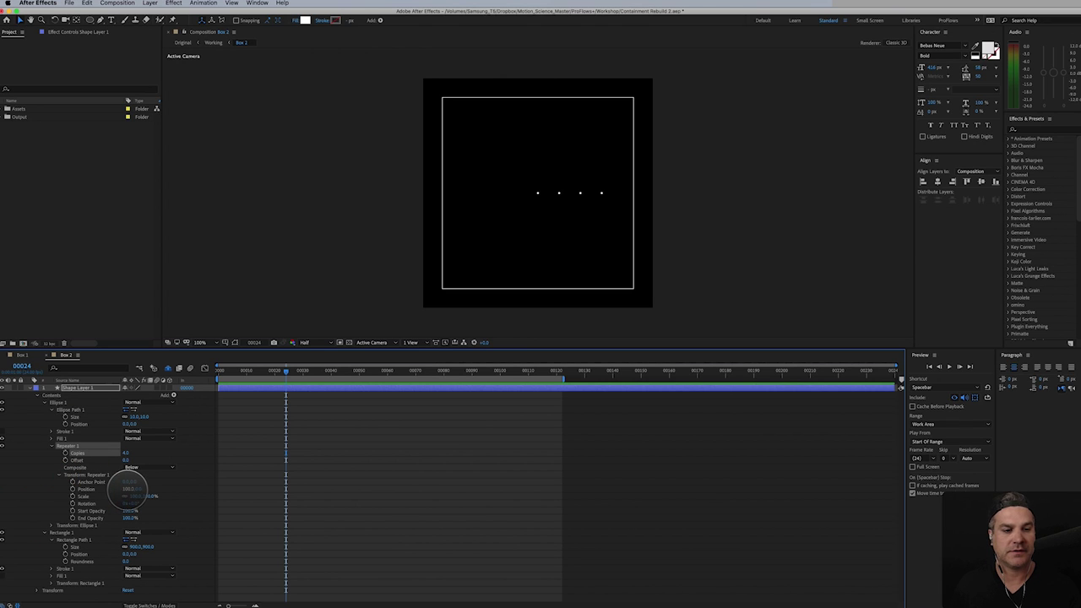
left_click(128, 488)
type("0")
key("Return")
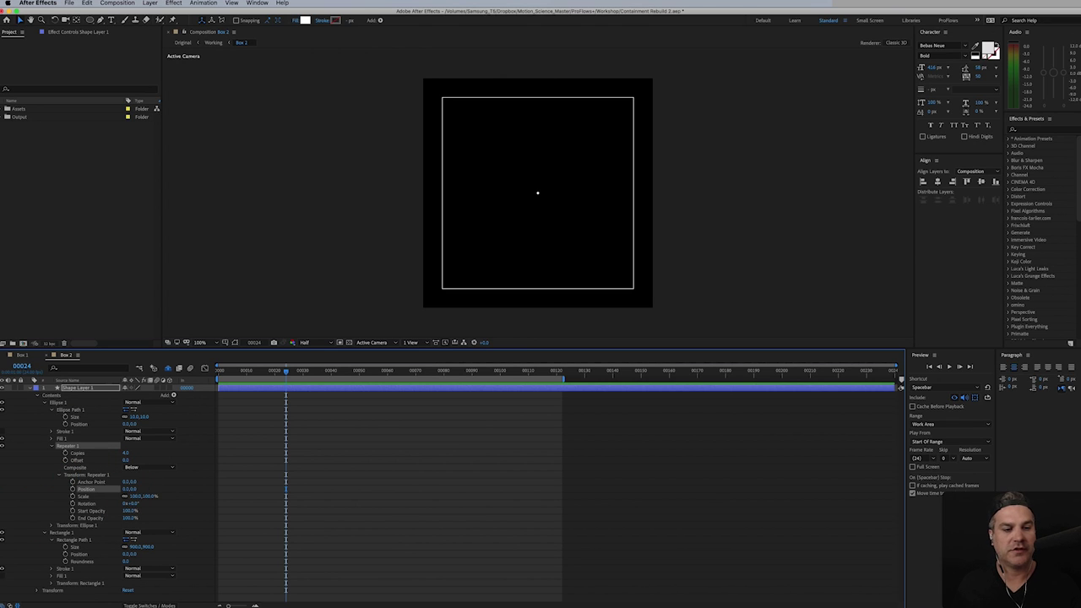
left_click_drag(141, 503, 152, 502)
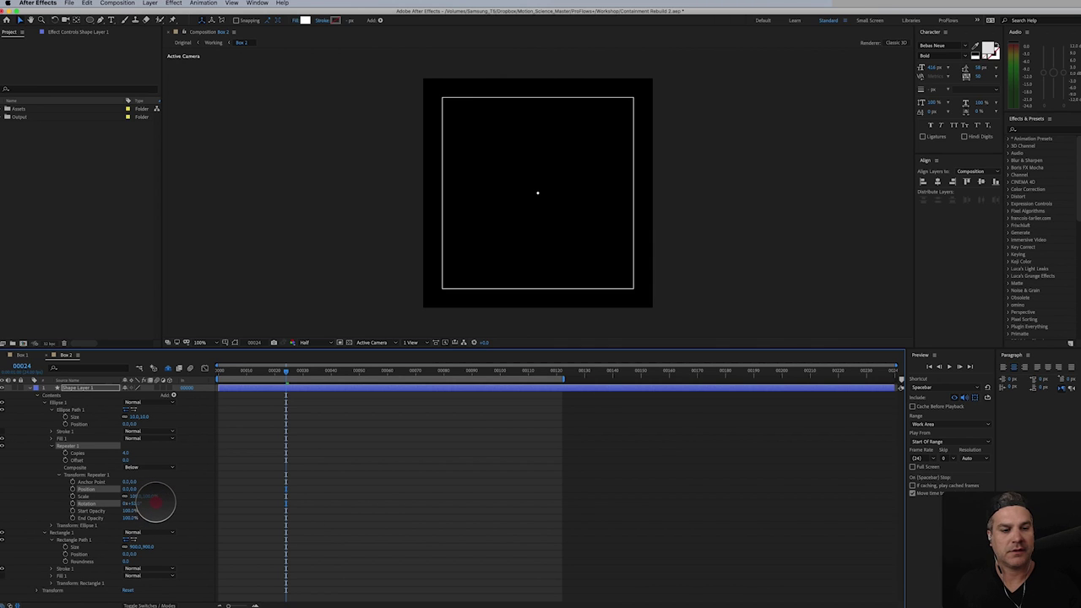
left_click_drag(157, 502, 163, 501)
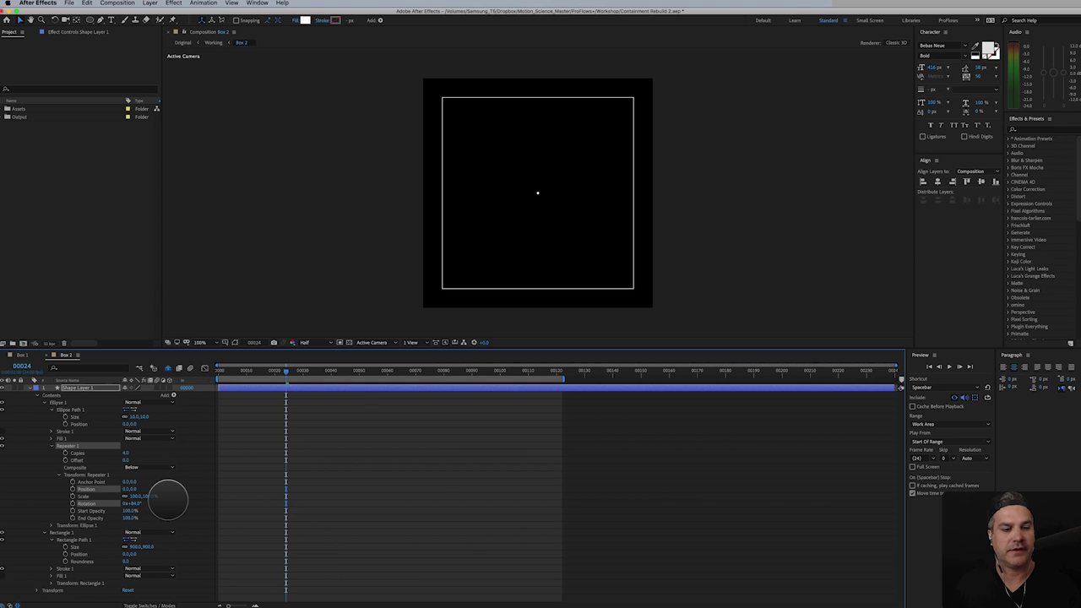
left_click(163, 502)
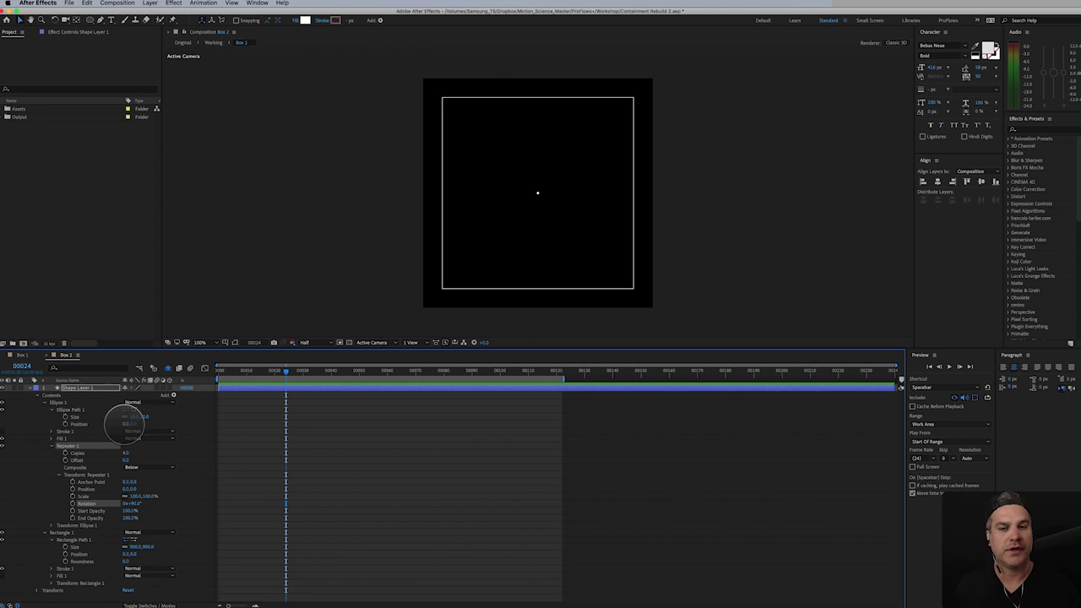
- Set the ellipse position to -450,450 and its size to 15,15, placing dots on the corners
left_click_drag(109, 408, 2, 487)
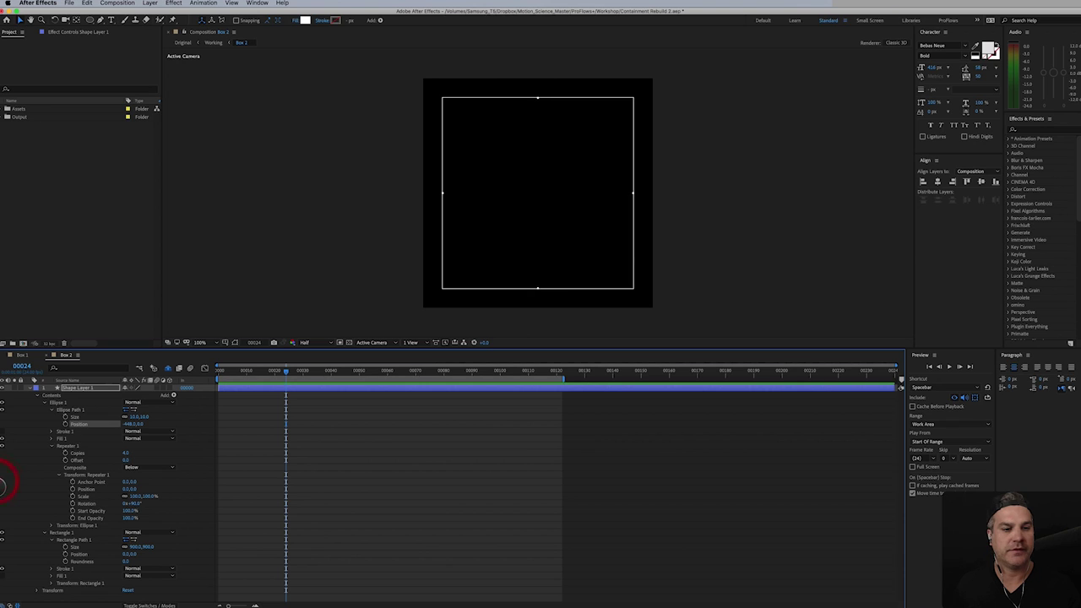
left_click(127, 422)
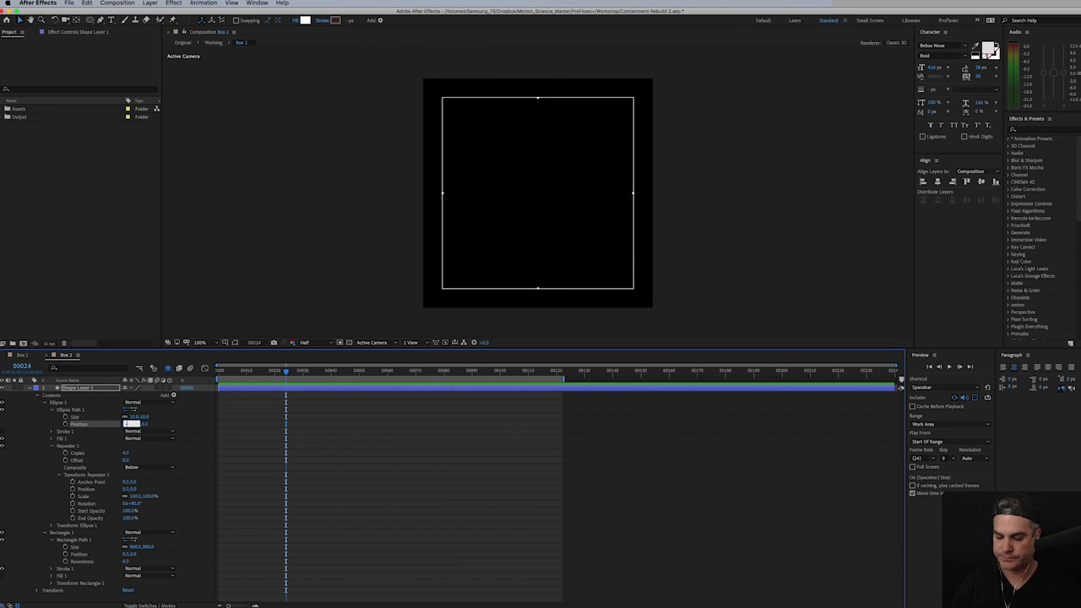
left_click_drag(139, 423, 383, 378)
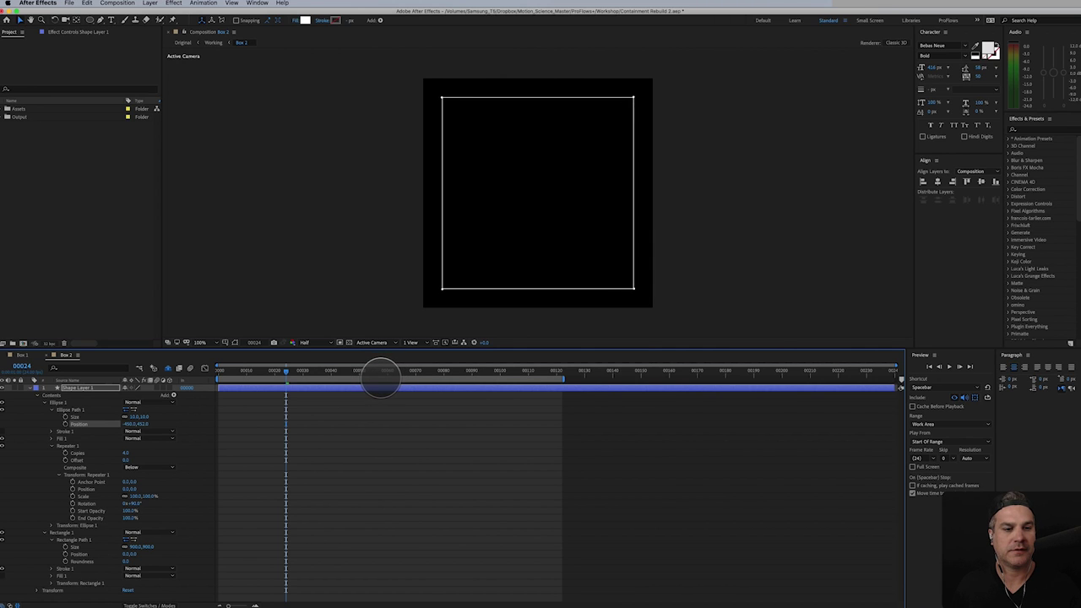
left_click(146, 424)
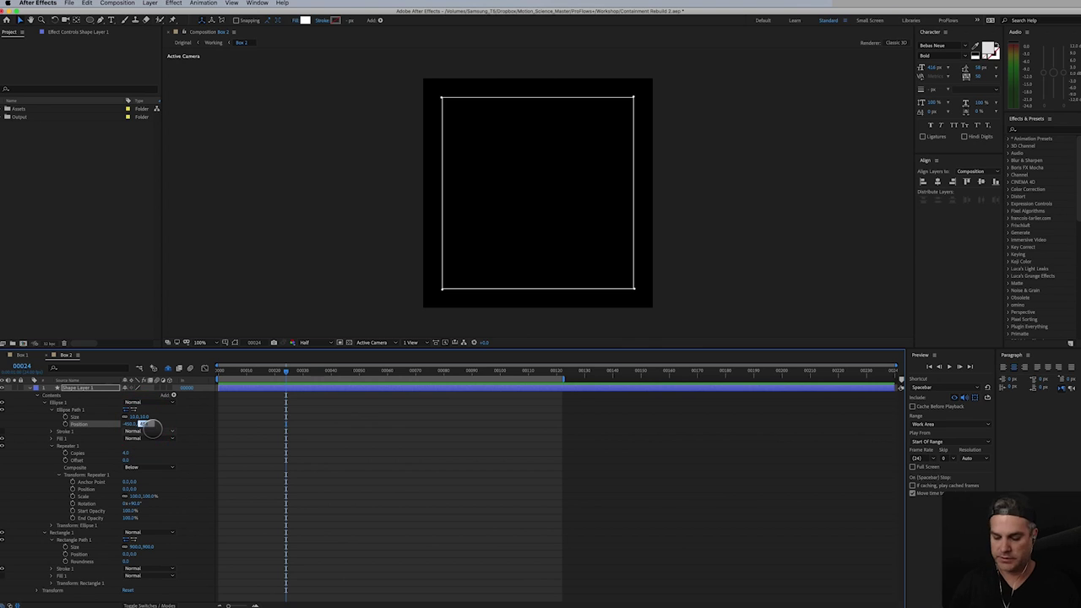
type("450")
key("Return")
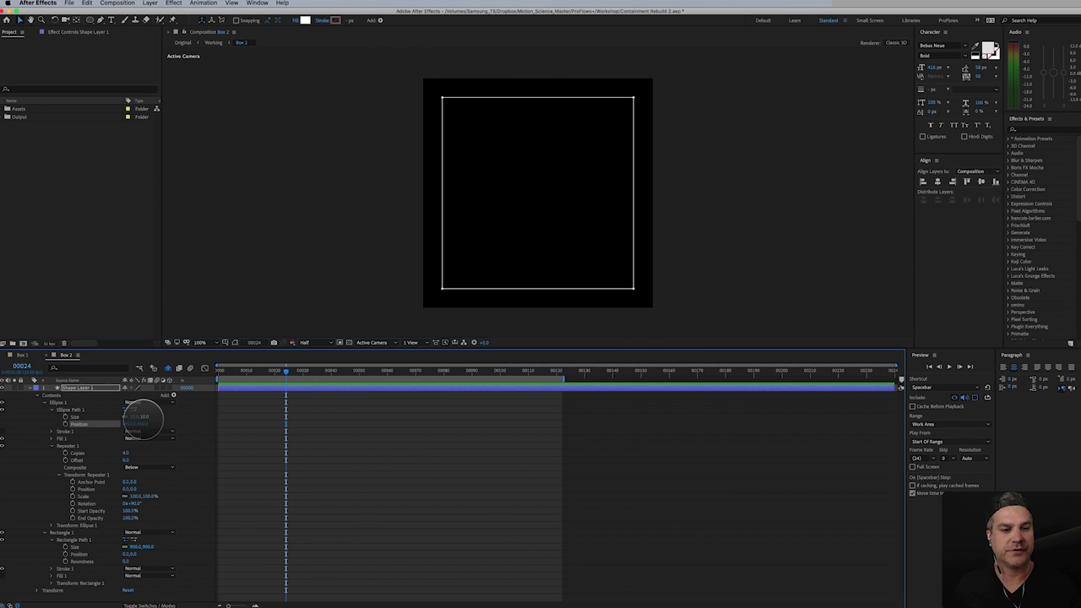
left_click(145, 416)
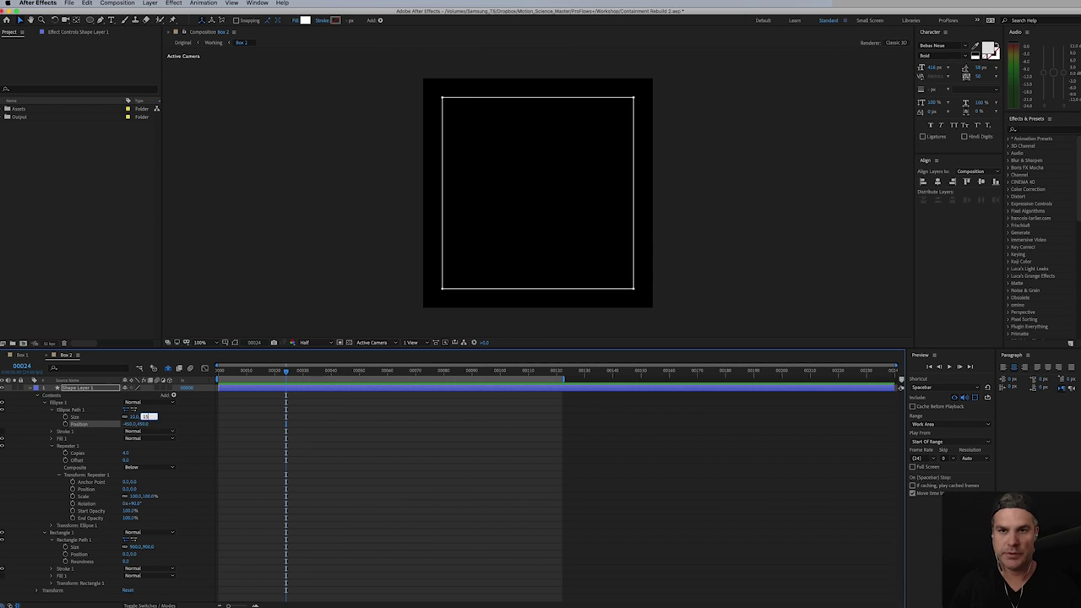
type("15")
key("Return")
left_click(526, 459)
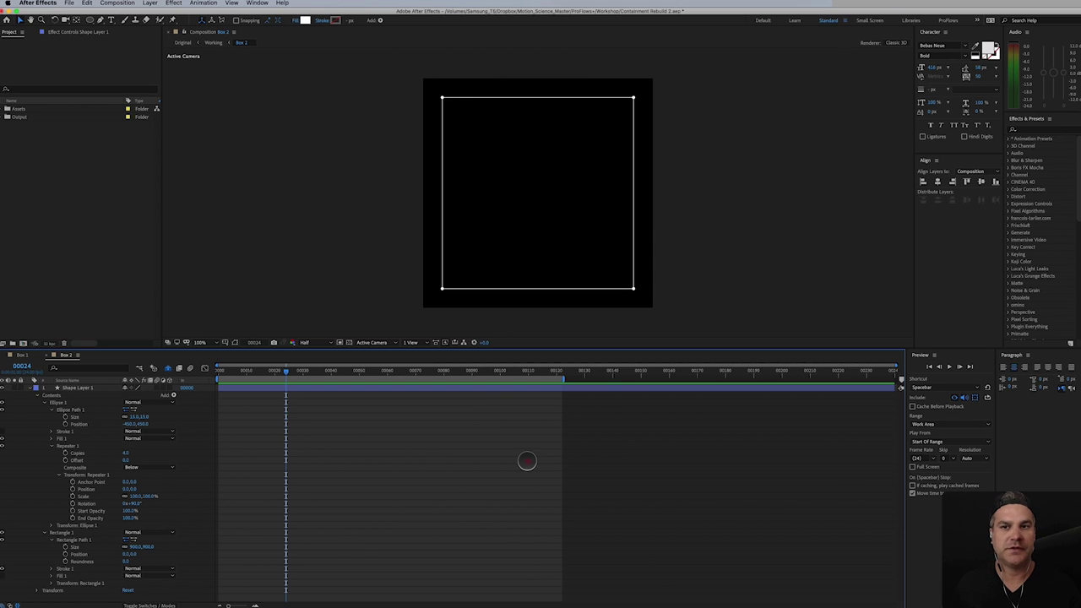
left_click(68, 388)
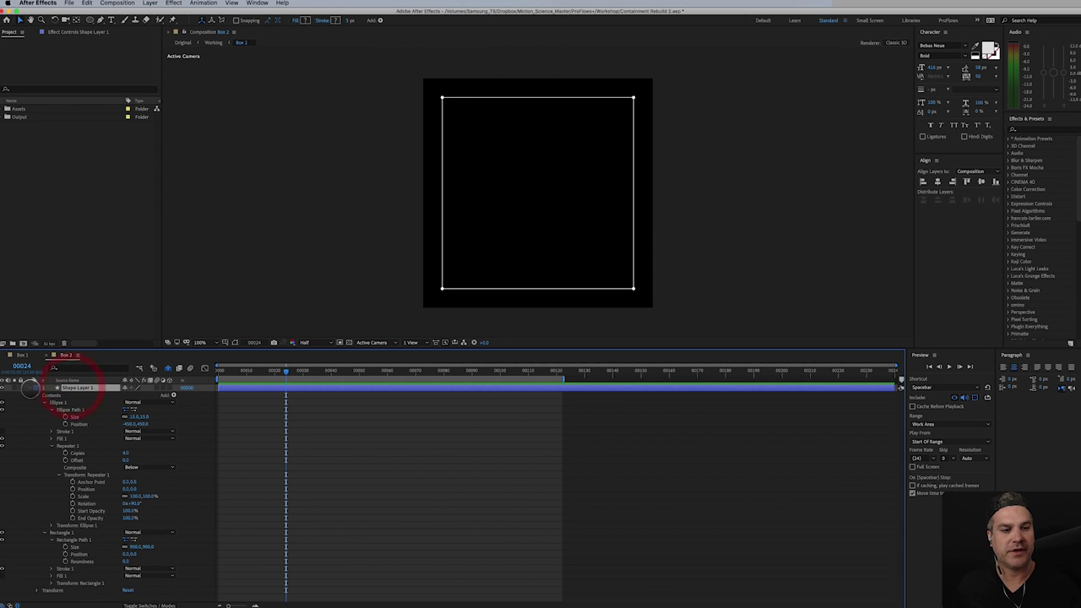
- Keyframe Scale with Easy Ease, slightly smaller at frame 0, and preview up to frame 50
left_click(29, 388)
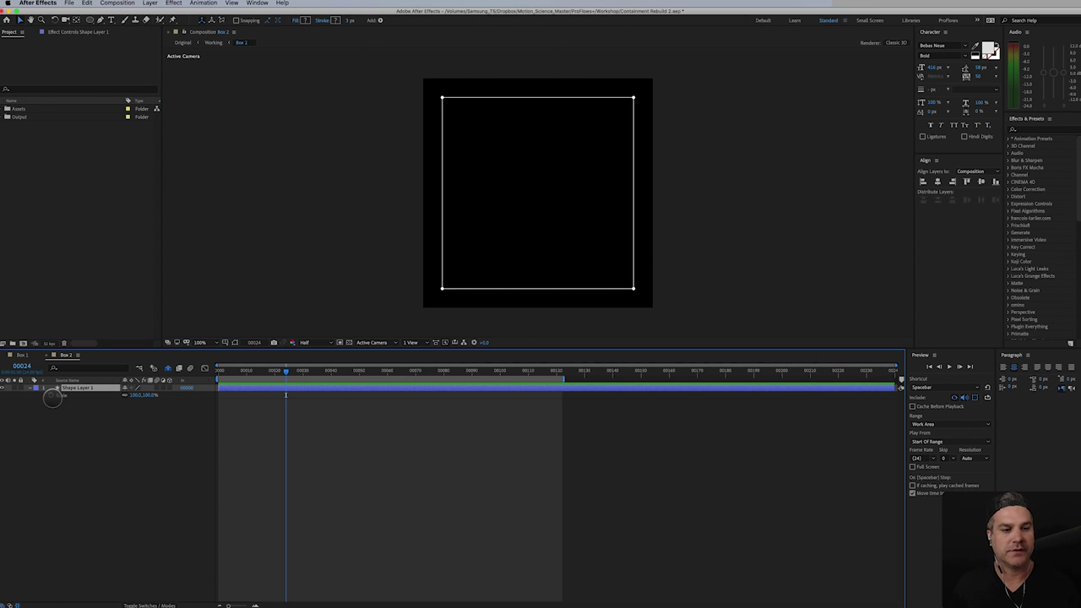
left_click(57, 395)
left_click_drag(278, 369, 217, 379)
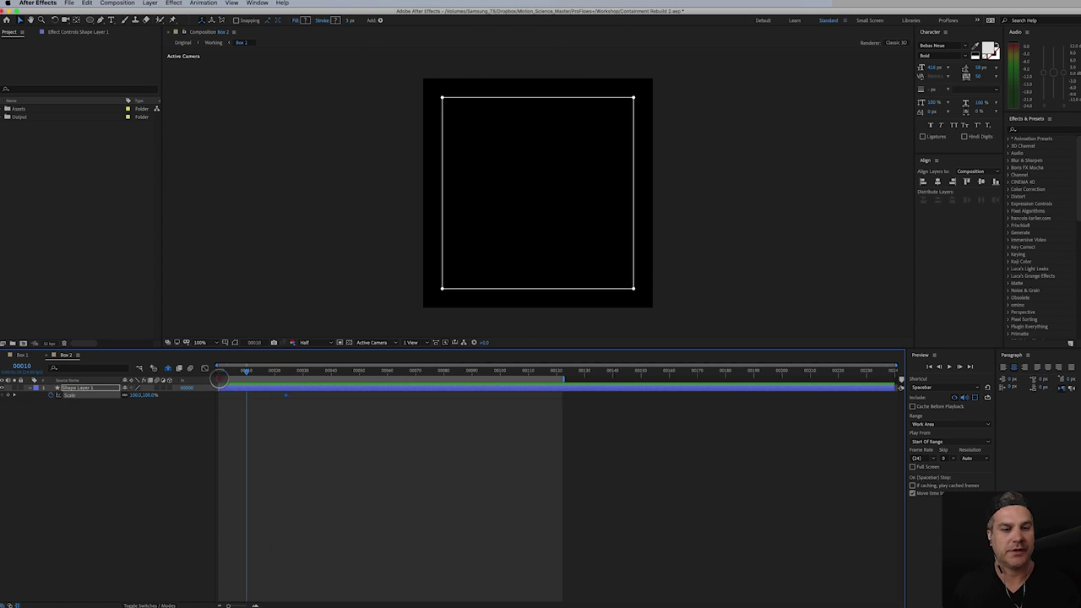
right_click(286, 395)
mouse_move(372, 493)
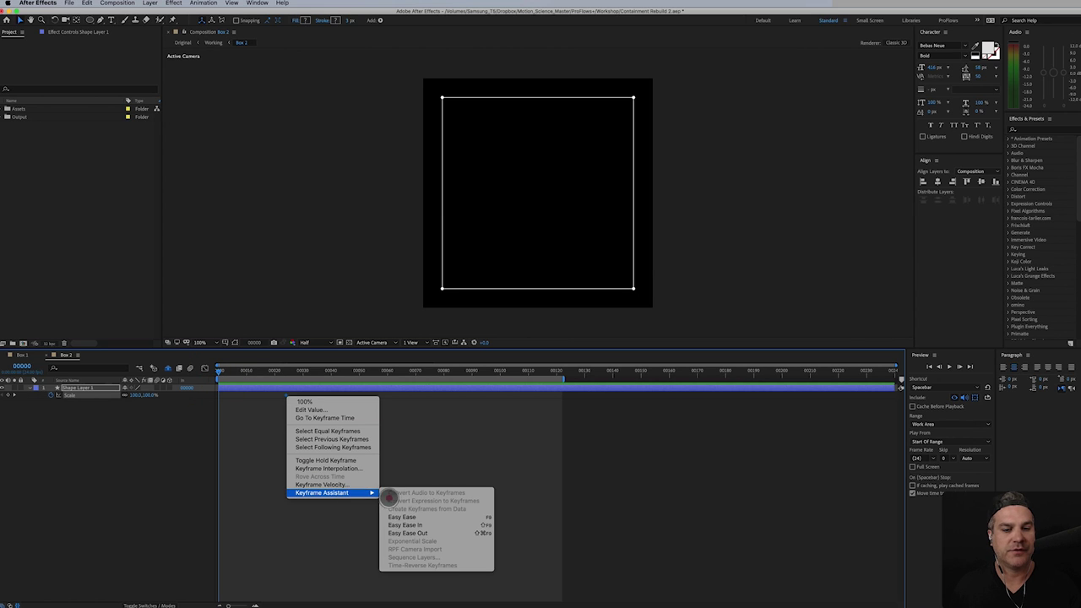
left_click(414, 520)
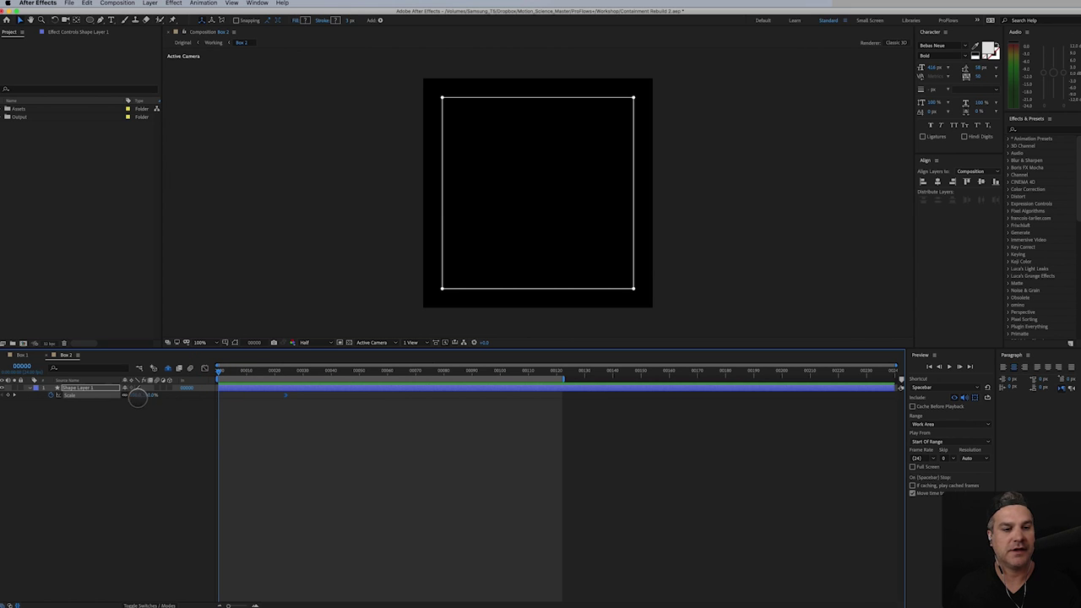
left_click_drag(137, 394, 138, 391)
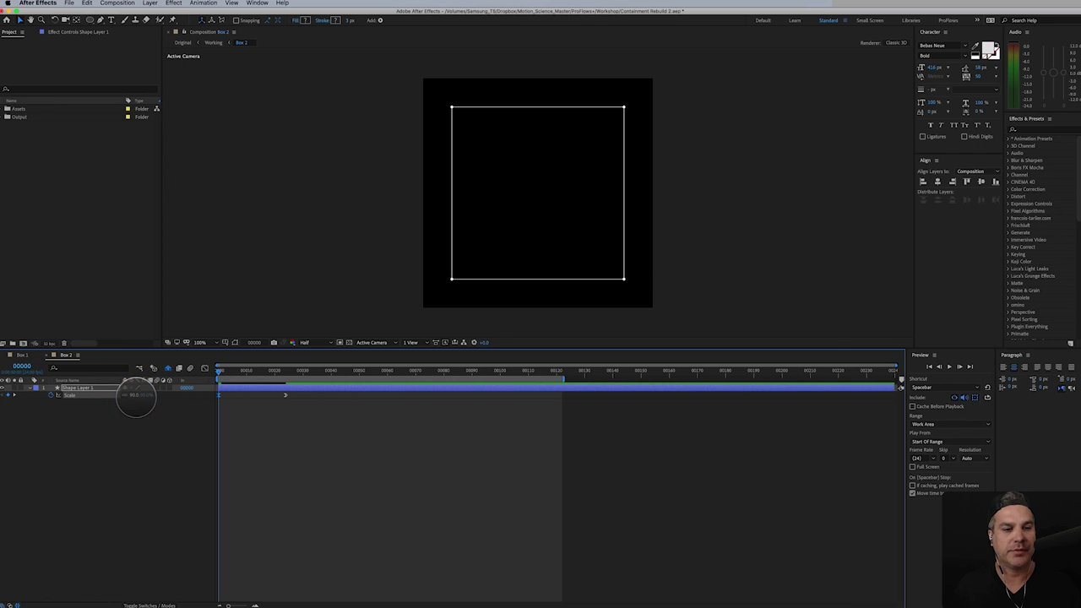
left_click_drag(222, 371, 359, 378)
key("n")
key("space")
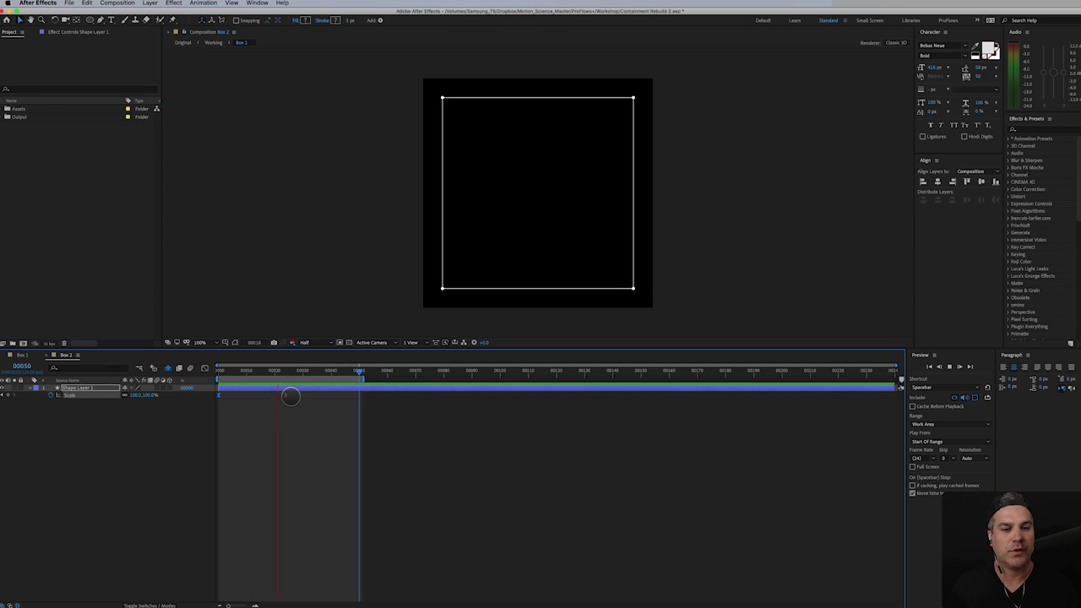
- Lengthen the ease into the end Scale keyframe on the Graph Editor's speed curve
key("shift+F3")
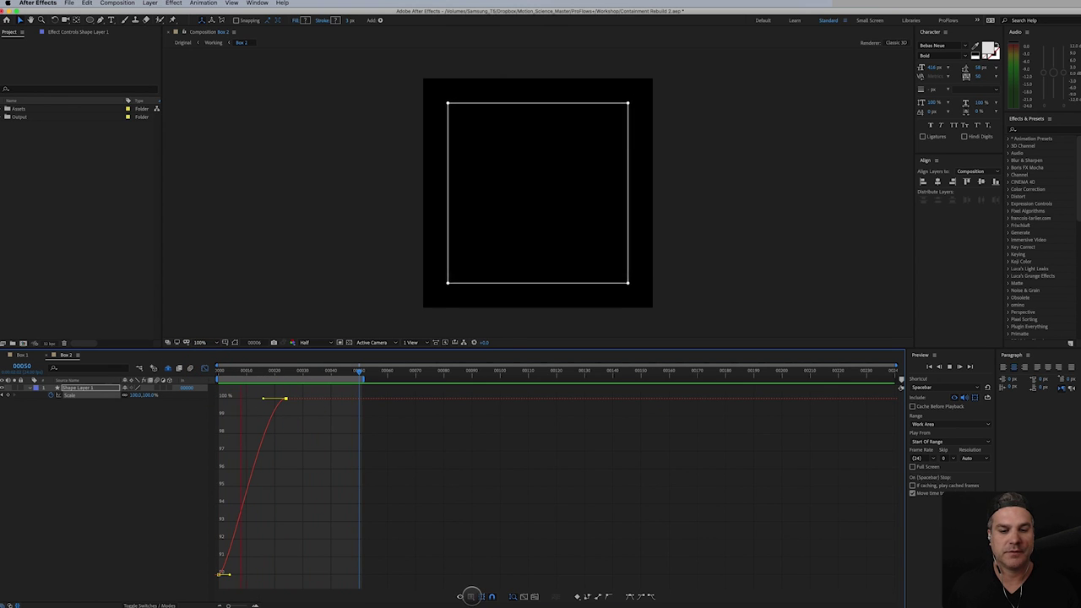
left_click(460, 596)
left_click(494, 535)
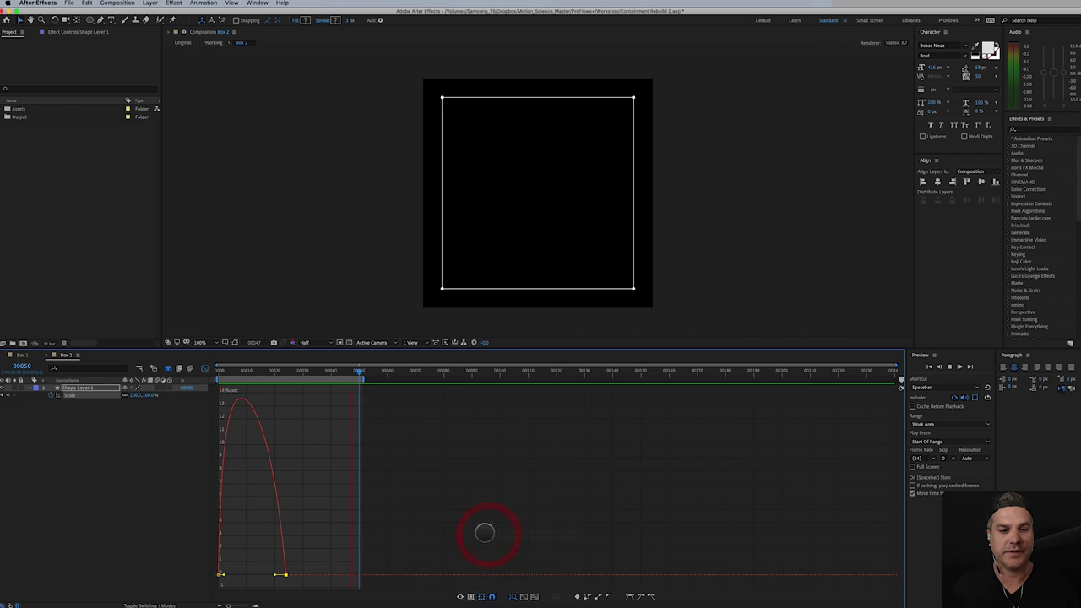
left_click_drag(272, 573, 226, 572)
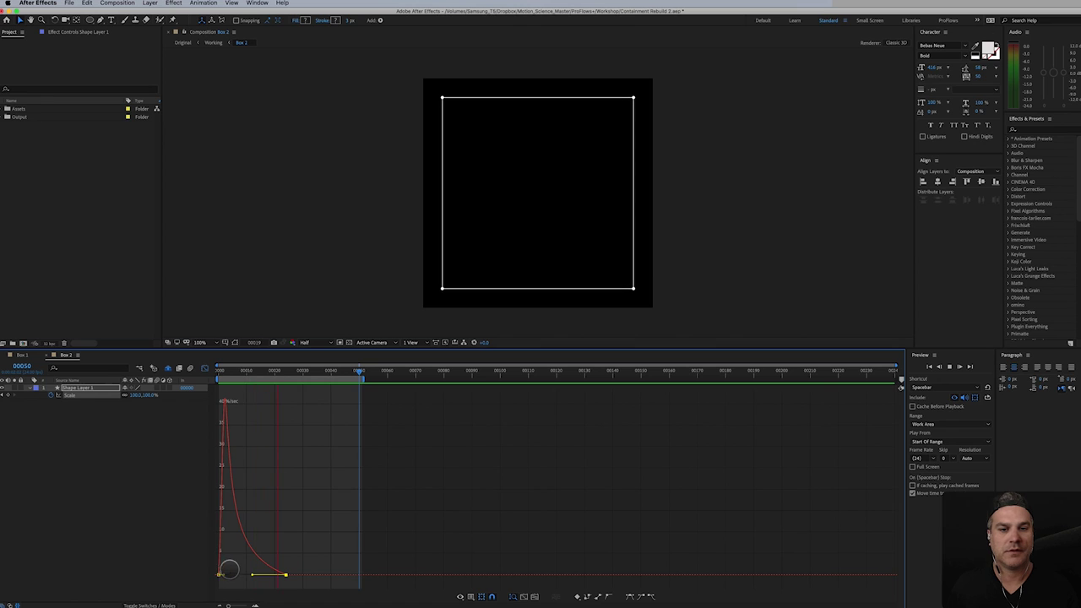
left_click(89, 390)
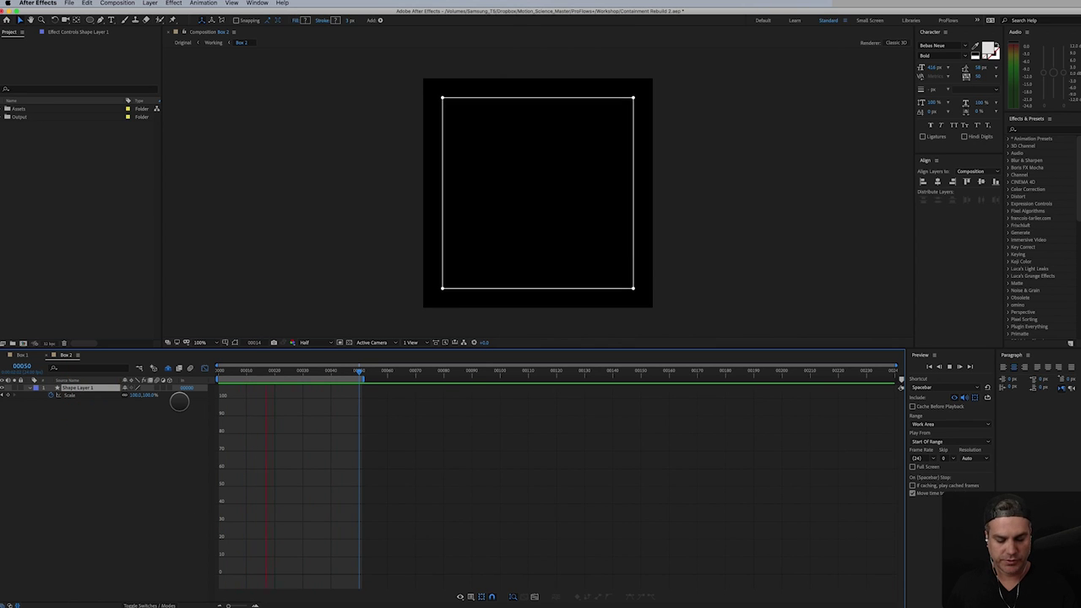
key("u")
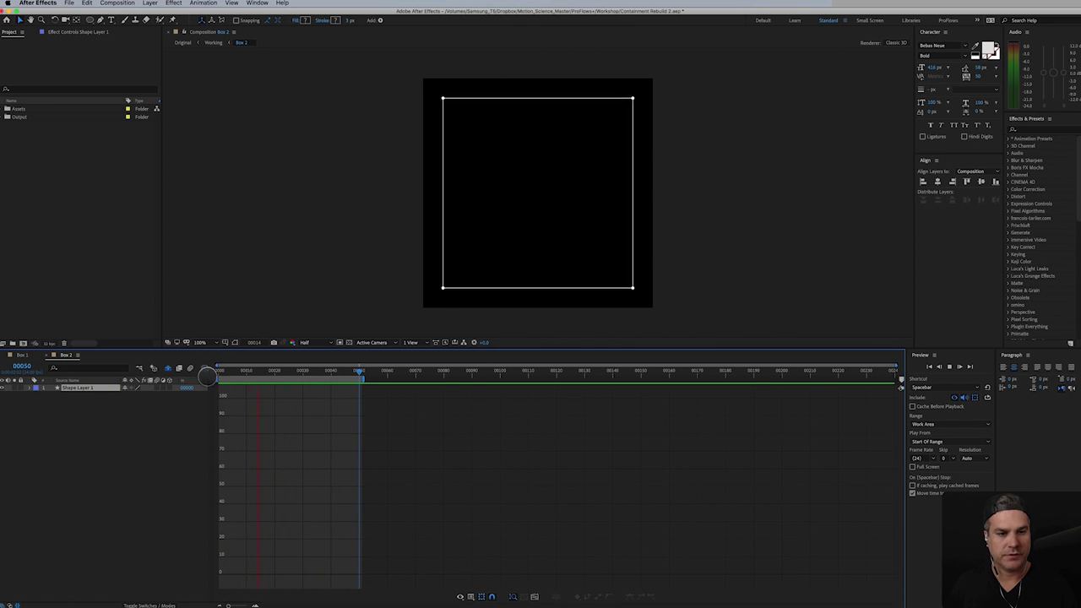
left_click(205, 368)
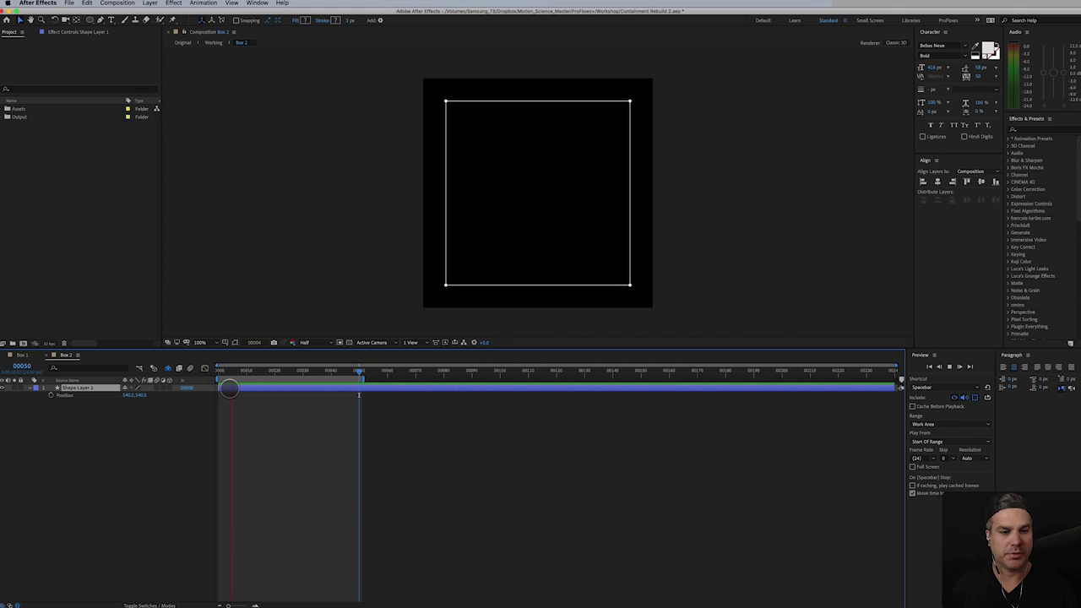
key("s")
left_click(229, 388)
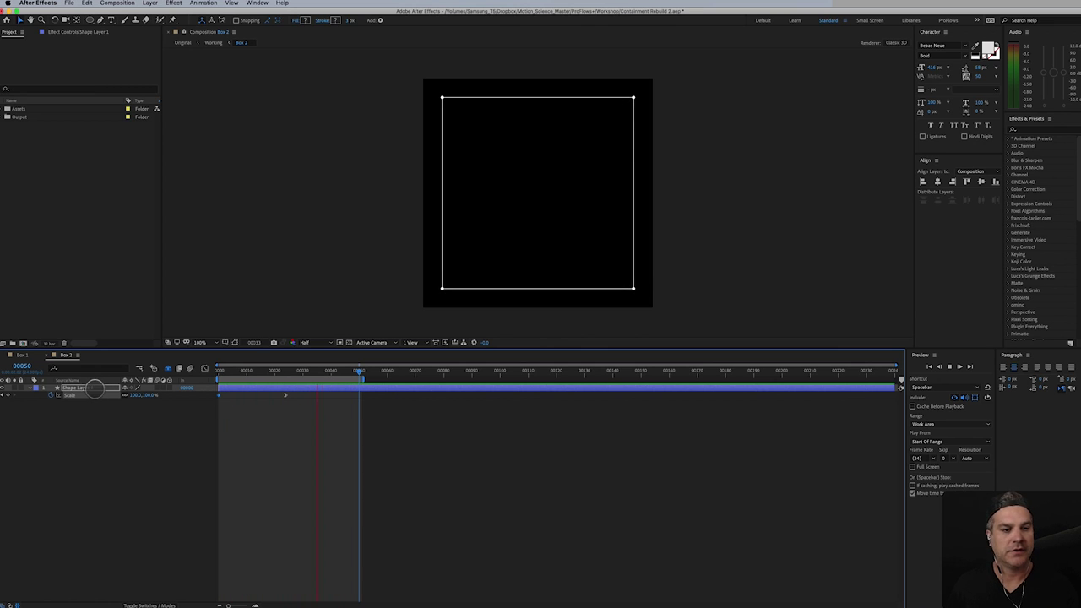
- Keyframe Opacity at 100% on frame 5 and 0% on frame 0
left_click(94, 389)
key("shift+t")
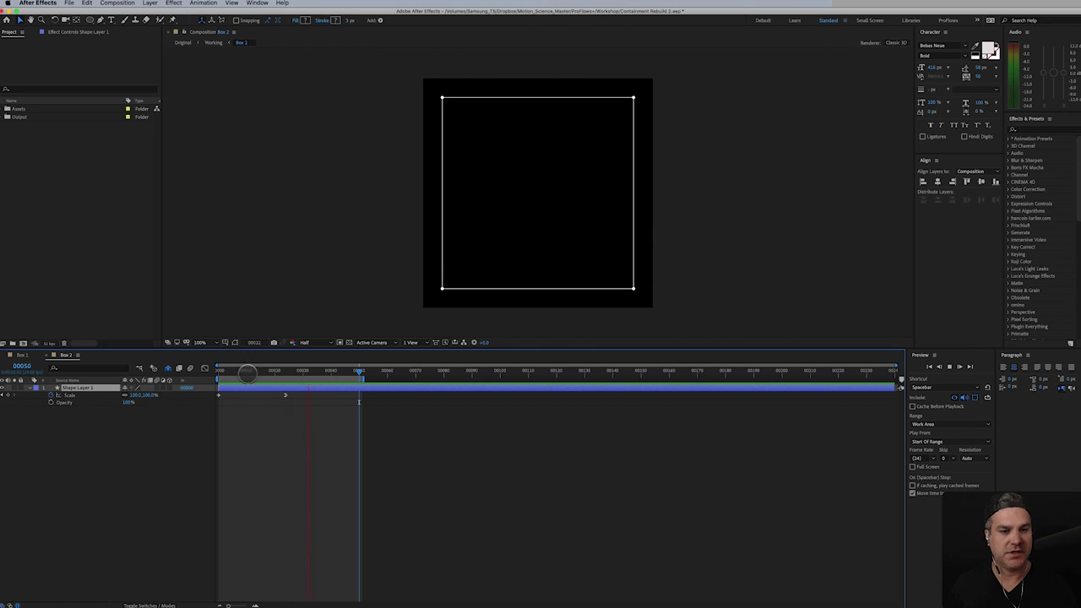
left_click_drag(246, 372, 236, 380)
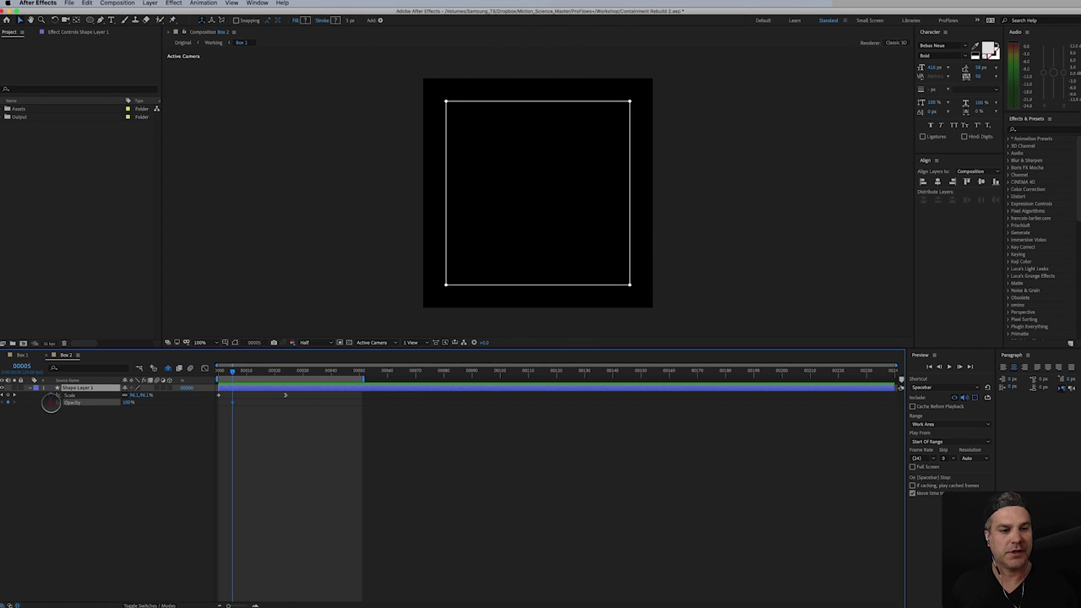
left_click(51, 403)
key("Home")
left_click_drag(125, 402, 104, 437)
- Preview the fade-in, stop at frame 24, and duplicate the shape layer
key("space")
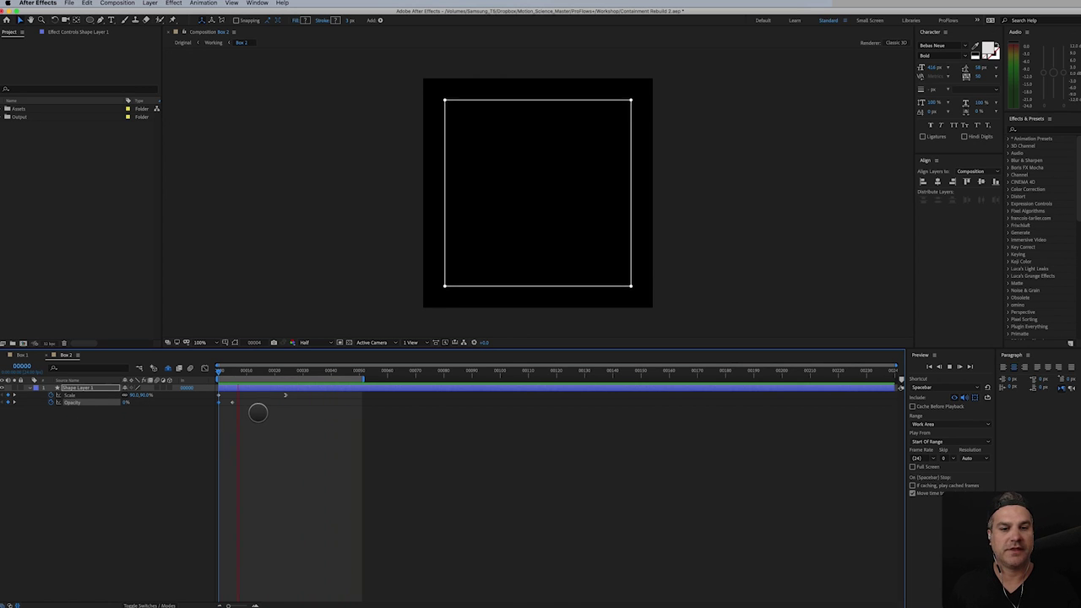
left_click(288, 372)
left_click_drag(287, 373, 285, 372)
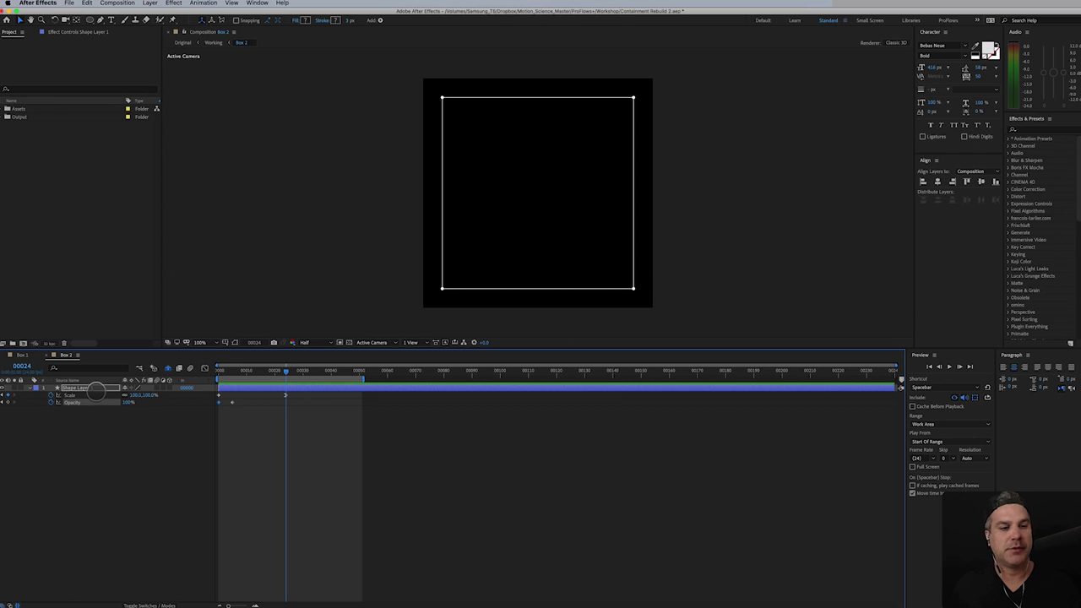
left_click(98, 389)
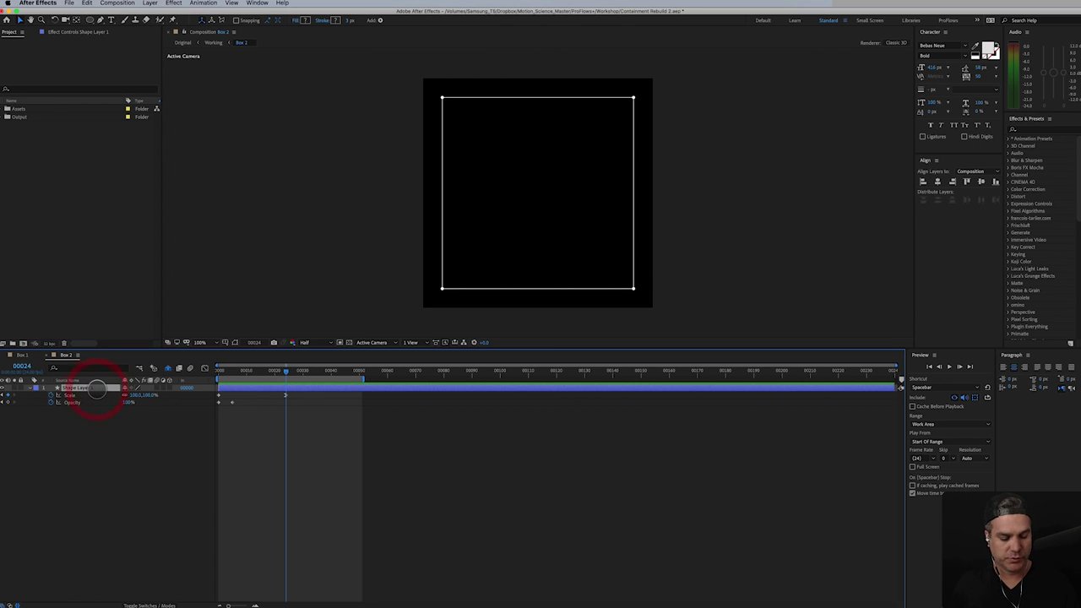
key("super+d")
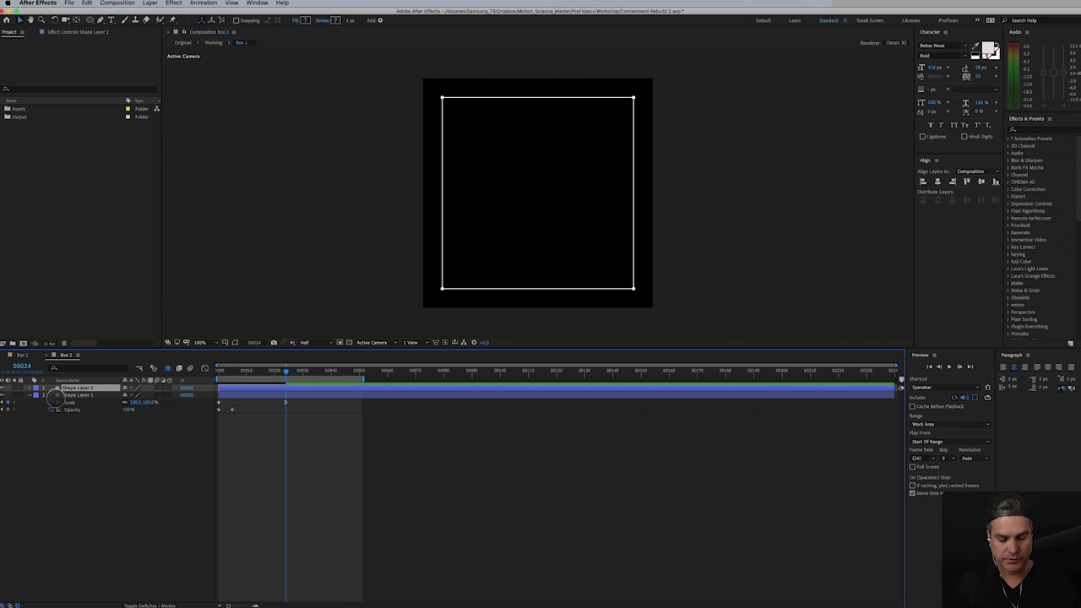
- Apply Easy Ease to Shape Layer 2's Position keyframe and move to frame 48
key("p")
left_click(30, 402)
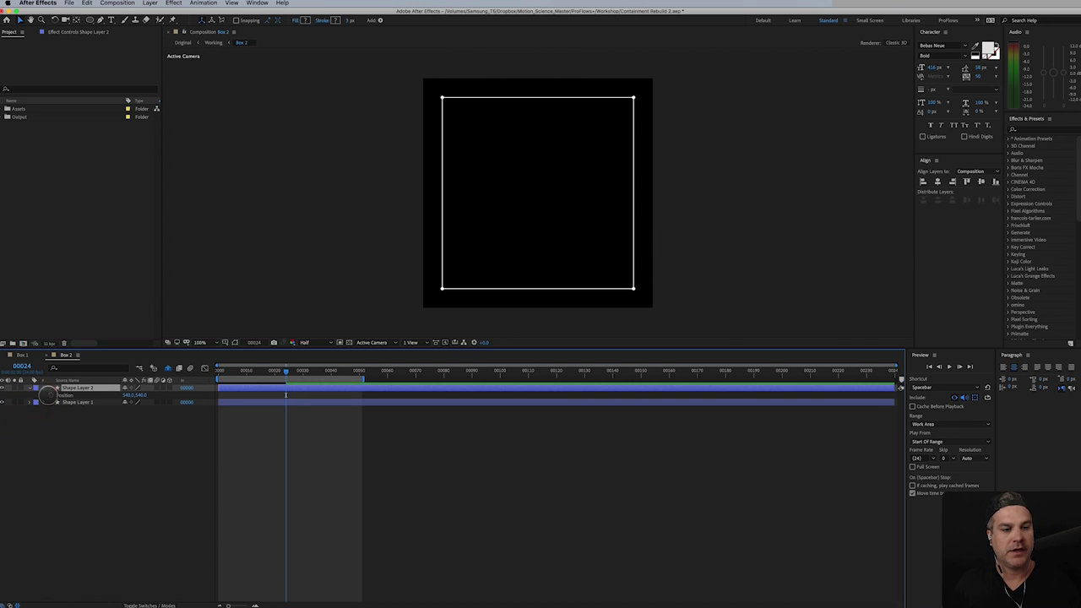
left_click(68, 395)
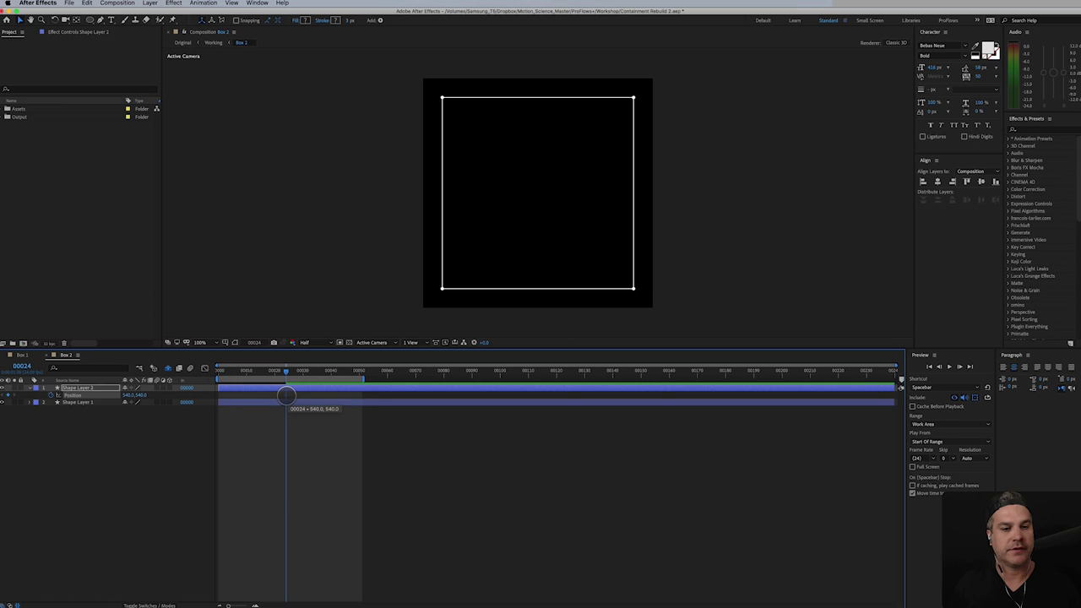
right_click(288, 395)
mouse_move(338, 493)
left_click(414, 517)
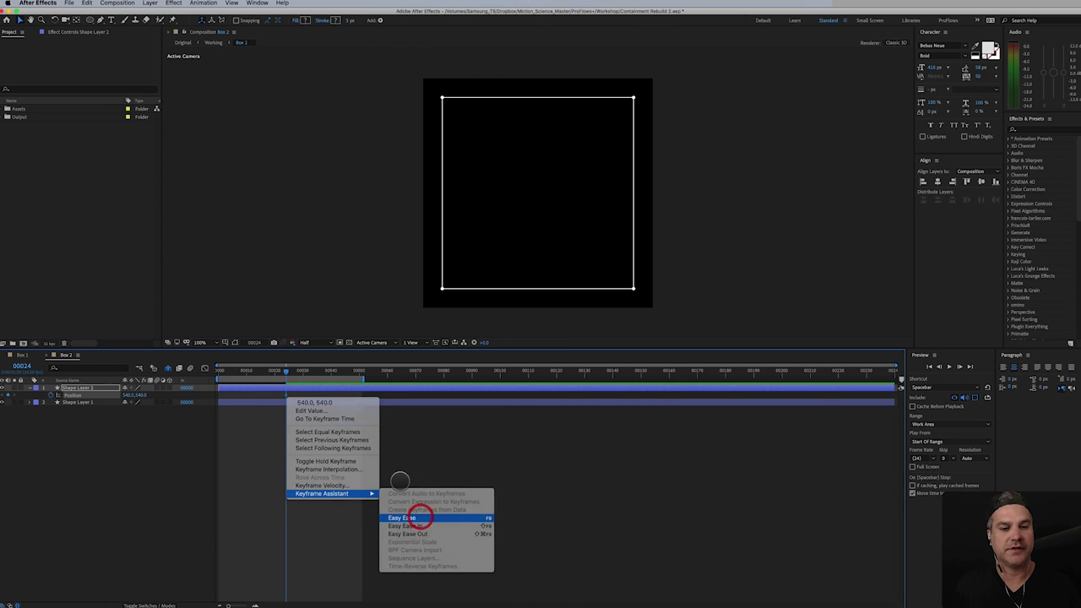
left_click_drag(286, 373, 355, 377)
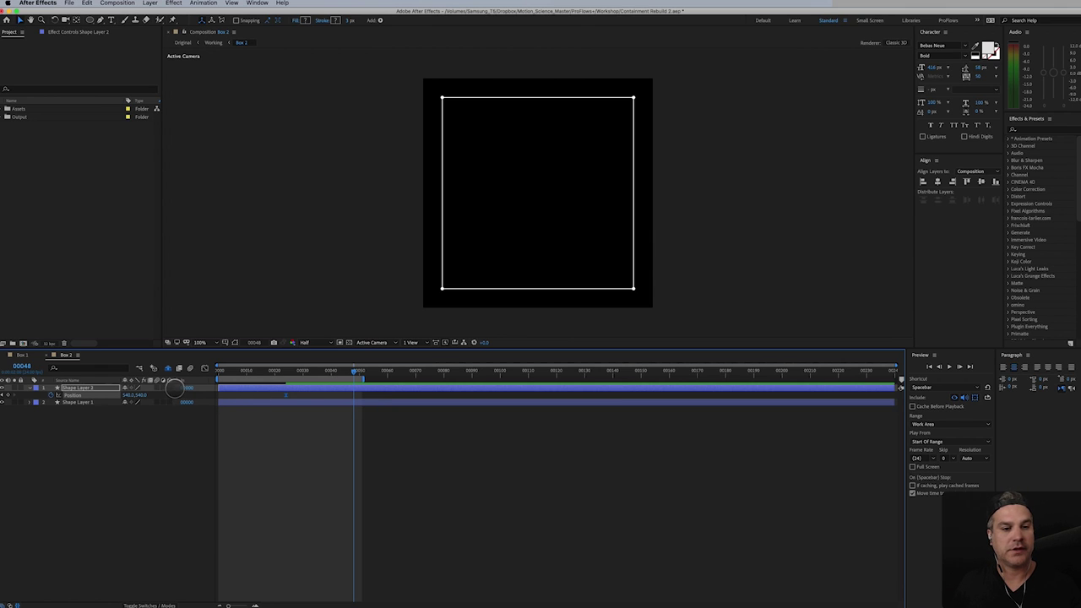
- Make Shape Layer 2 3D with a new depth position at frame 48
left_click(171, 388)
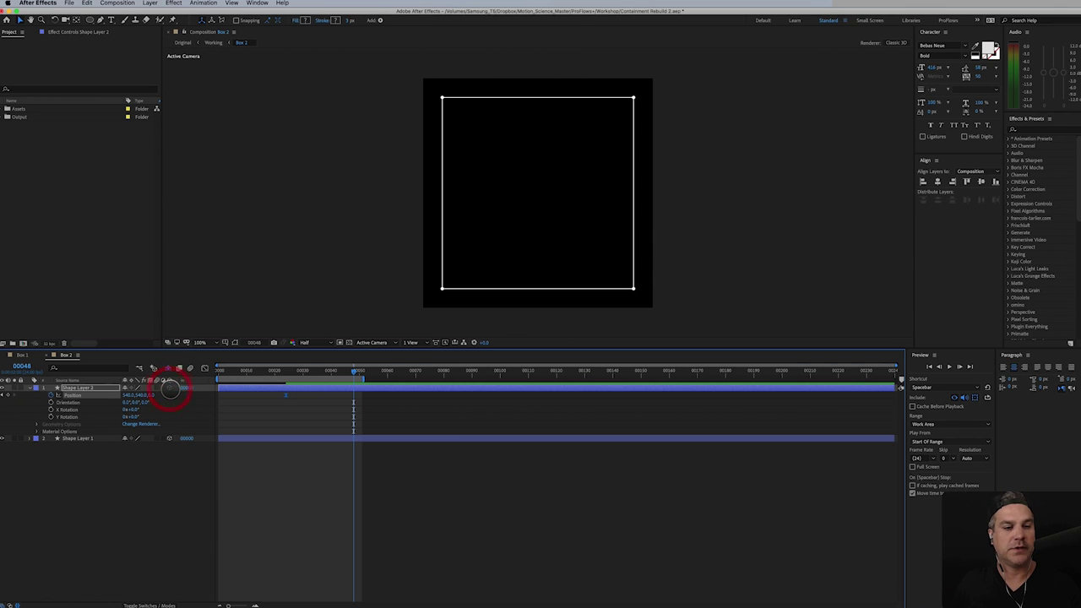
left_click_drag(152, 401, 85, 397)
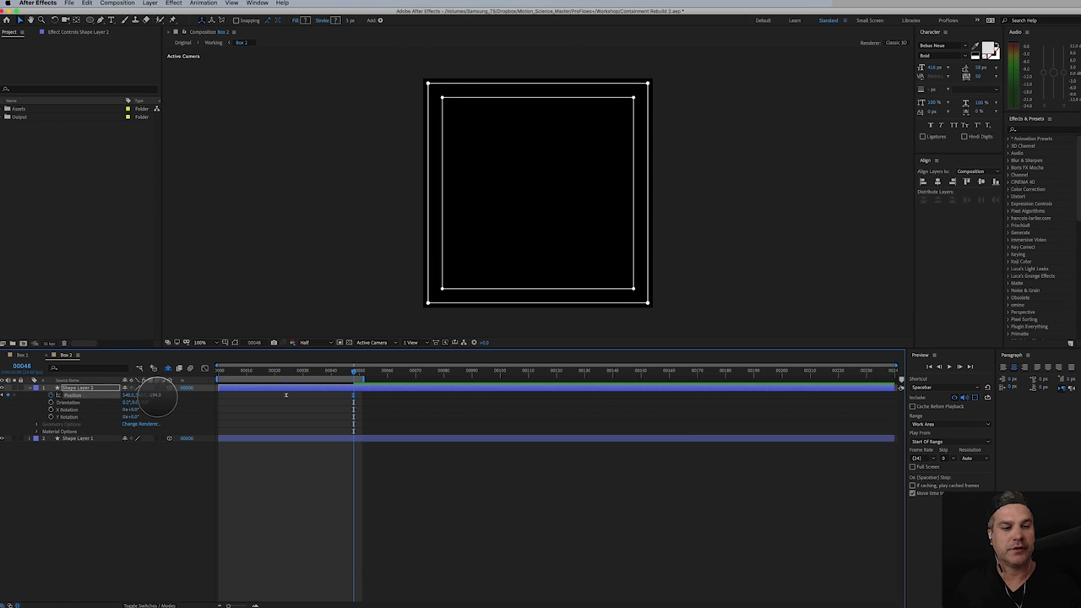
key("Return")
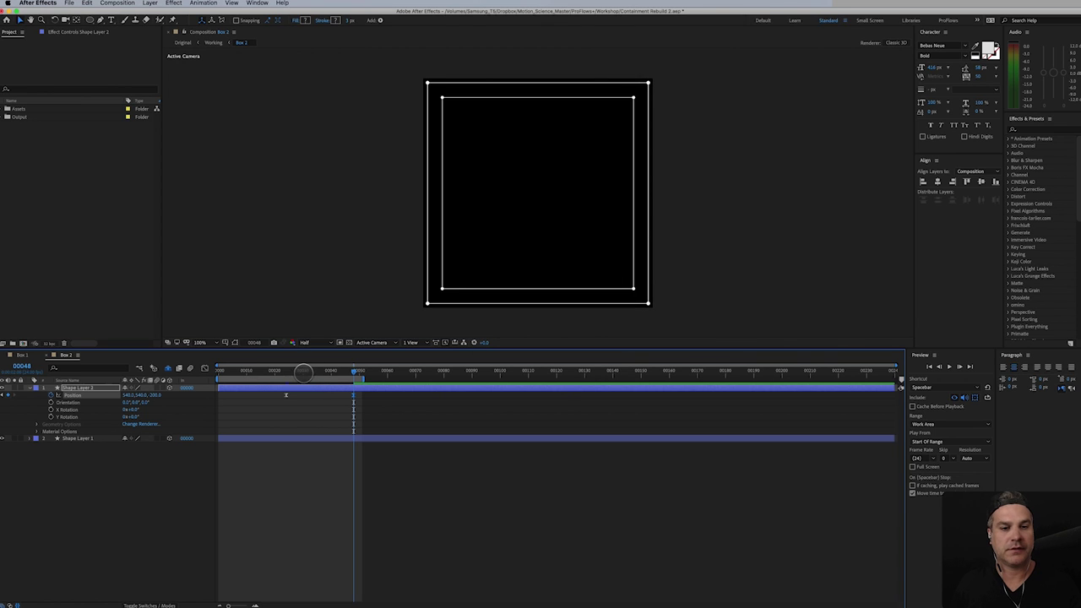
left_click(286, 374)
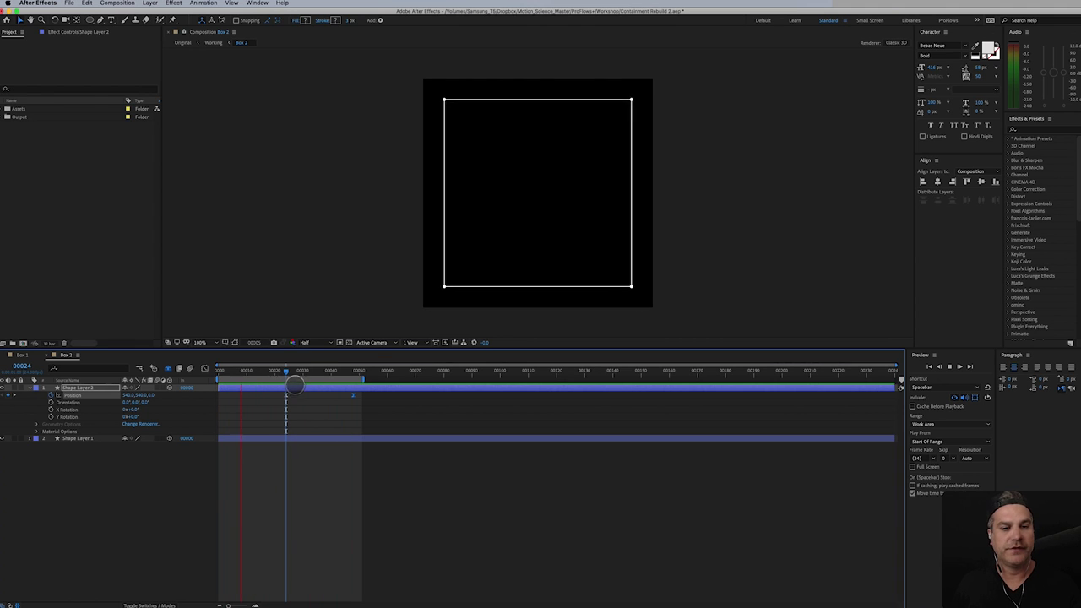
left_click(294, 386)
key("u")
key("u")
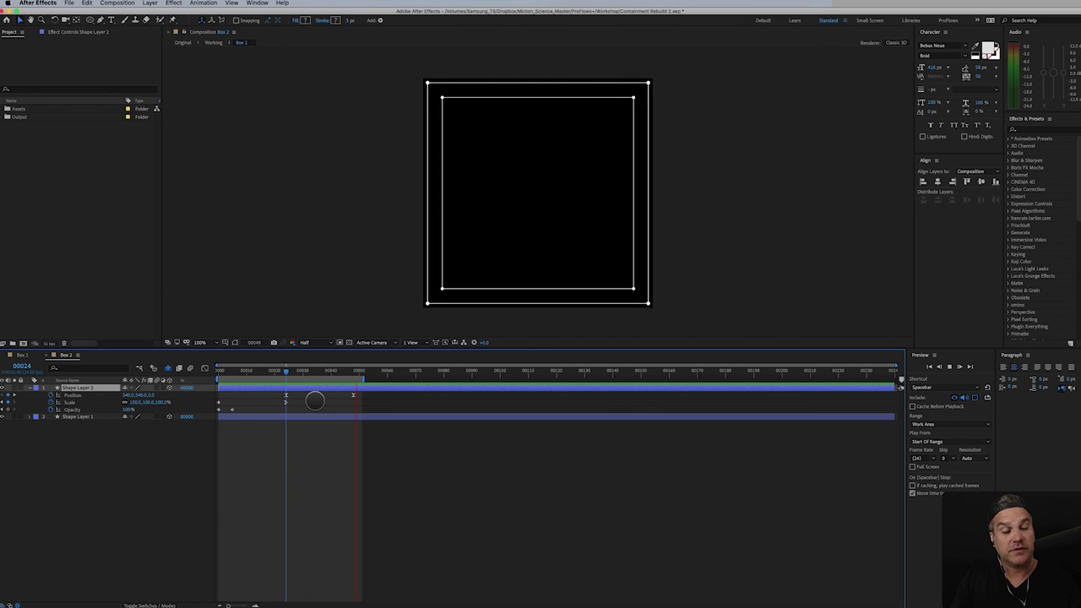
key("space")
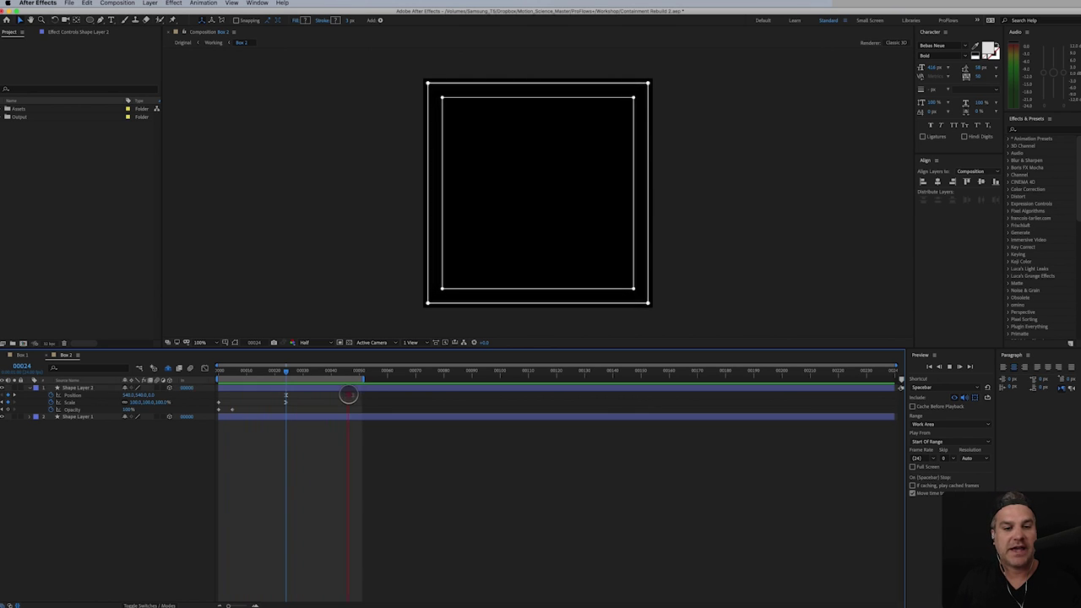
- Shape the Position speed graph into a sharp ease-out and duplicate the layer as Shape Layer 3
left_click(348, 394)
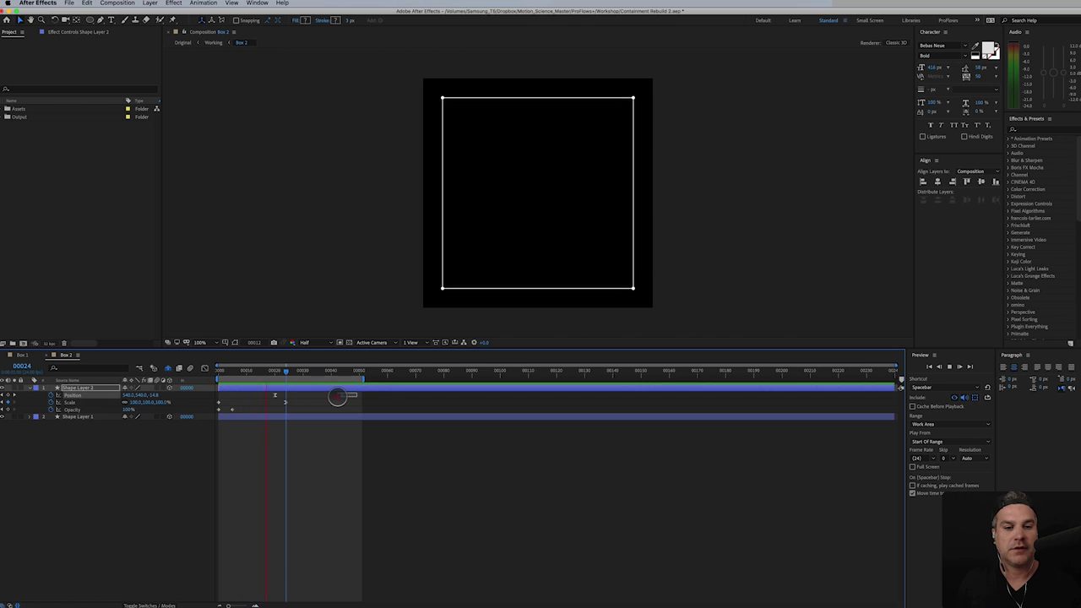
left_click(338, 391)
left_click(206, 368)
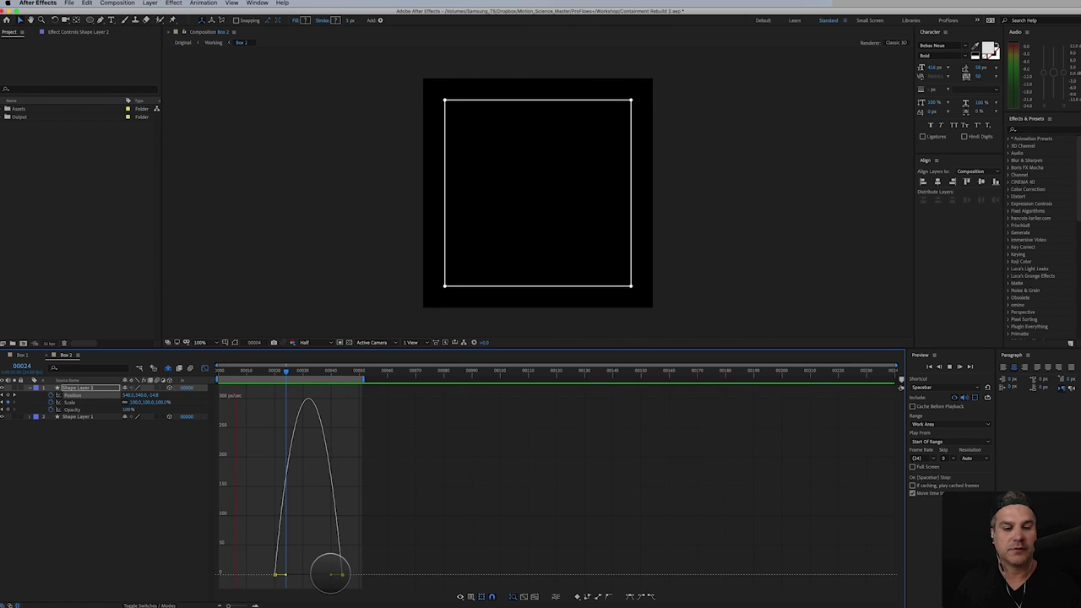
left_click_drag(328, 568, 285, 573)
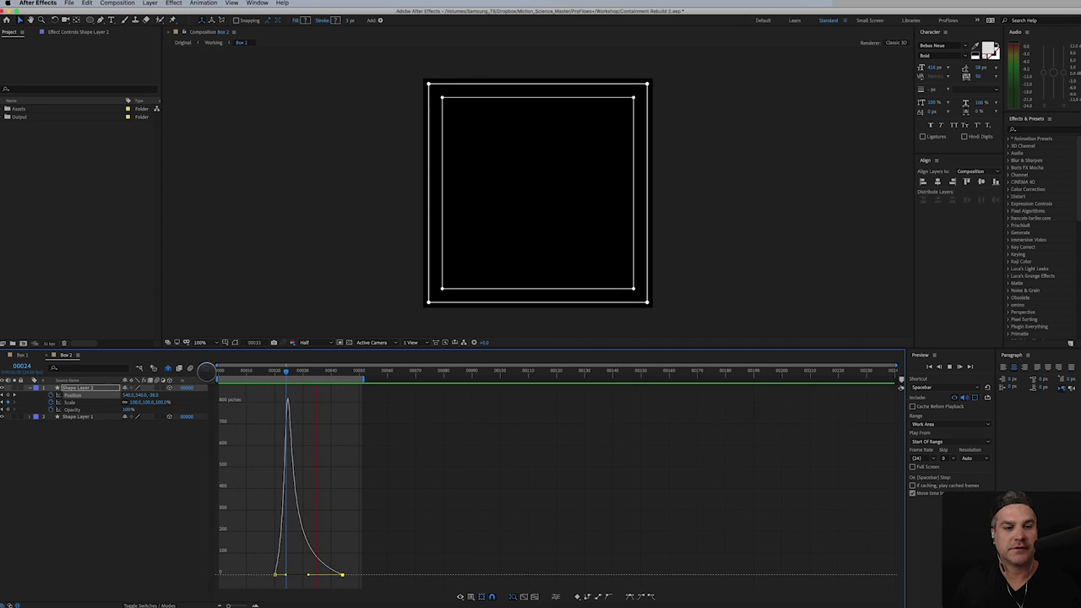
left_click(205, 372)
key("ctrl+d")
left_click(85, 387)
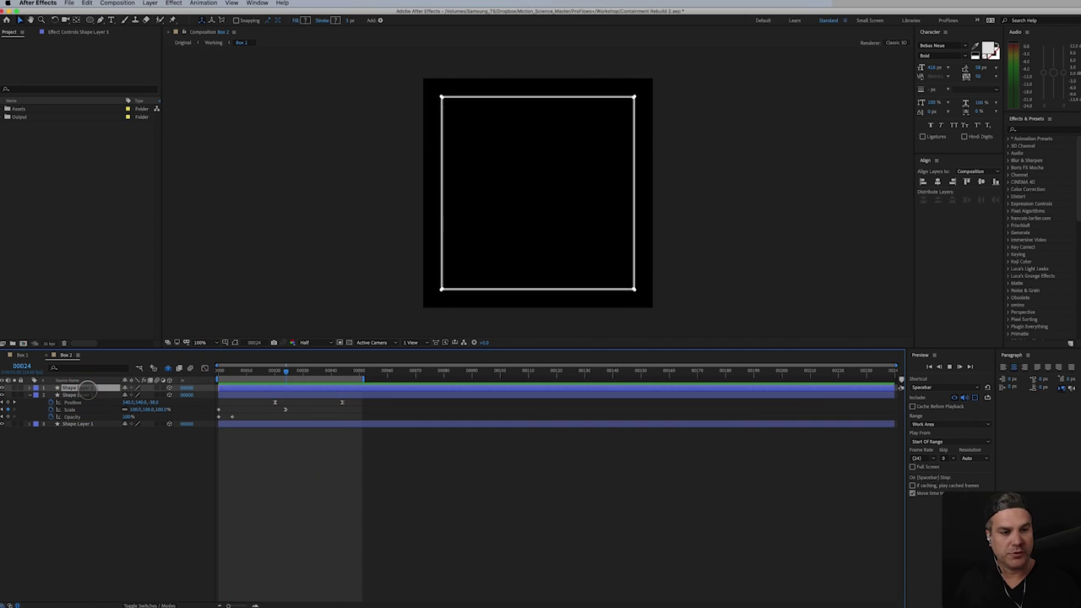
- At frame 44, change Shape Layer 3's Position Z to push it deeper
key("p")
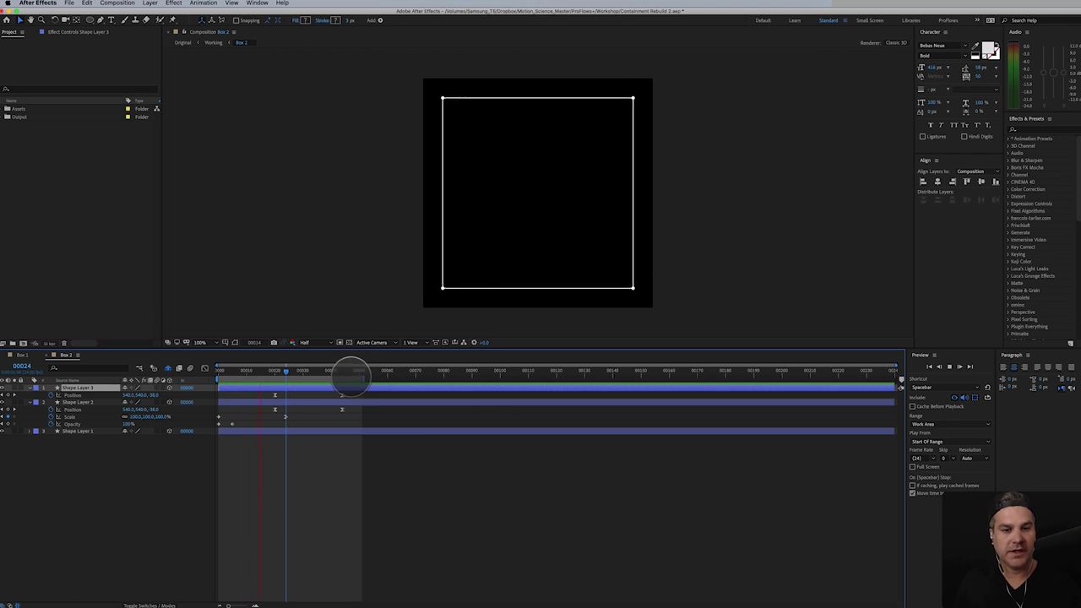
left_click(340, 372)
left_click(153, 395)
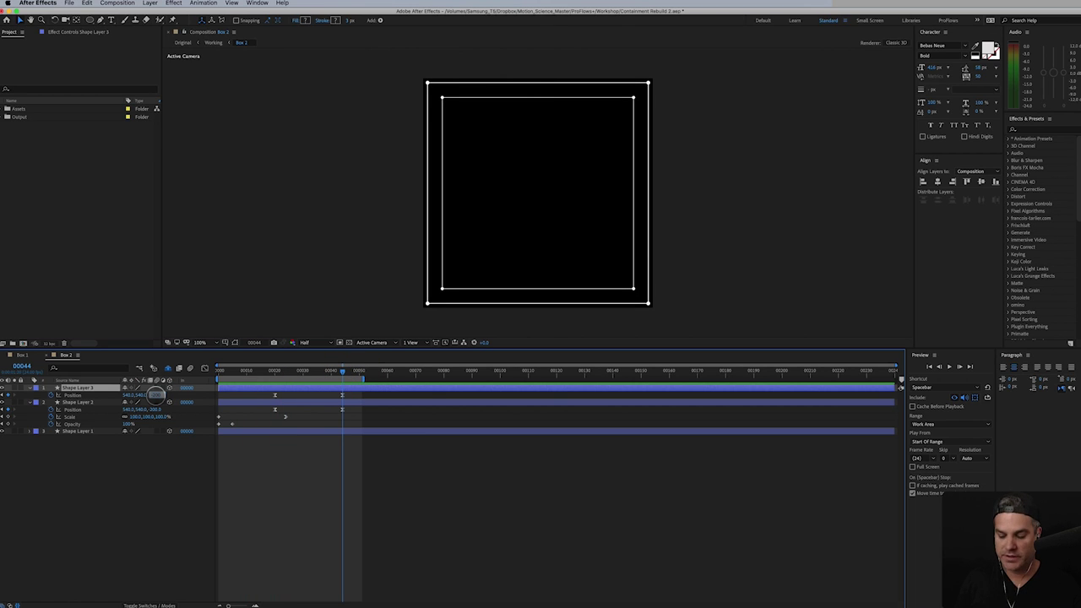
key("Return")
- RAM-preview the three nested squares, then collapse Shape Layers 3 and 2
key("space")
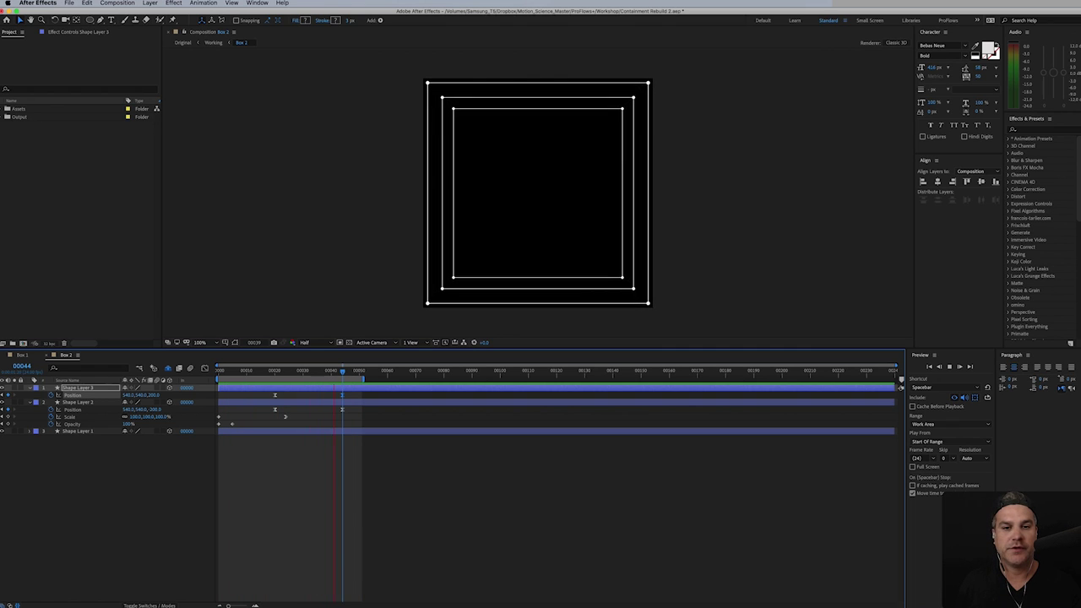
key("space")
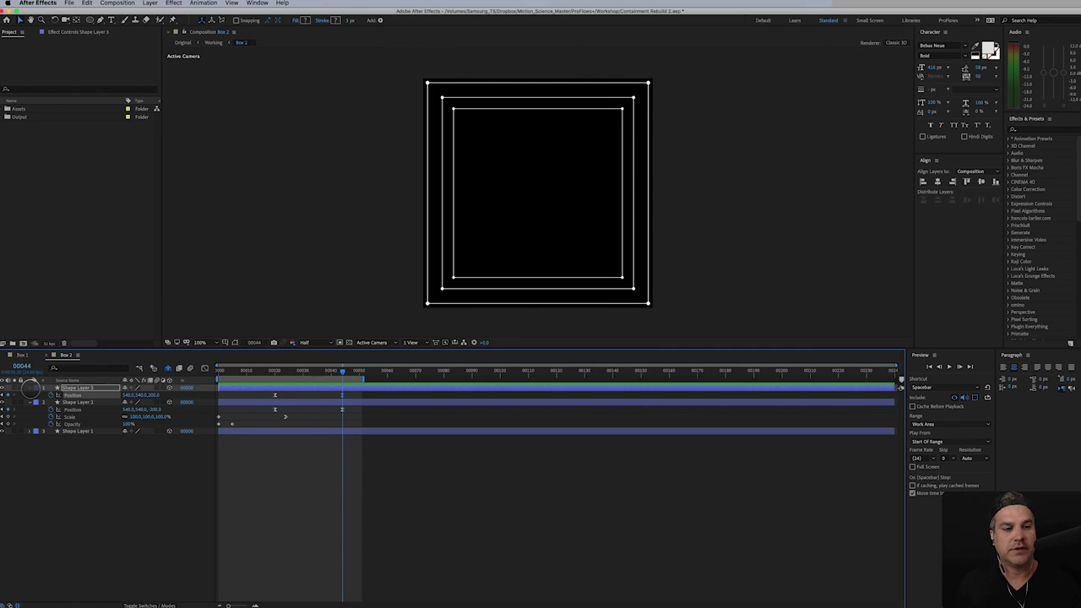
left_click(30, 388)
left_click(30, 396)
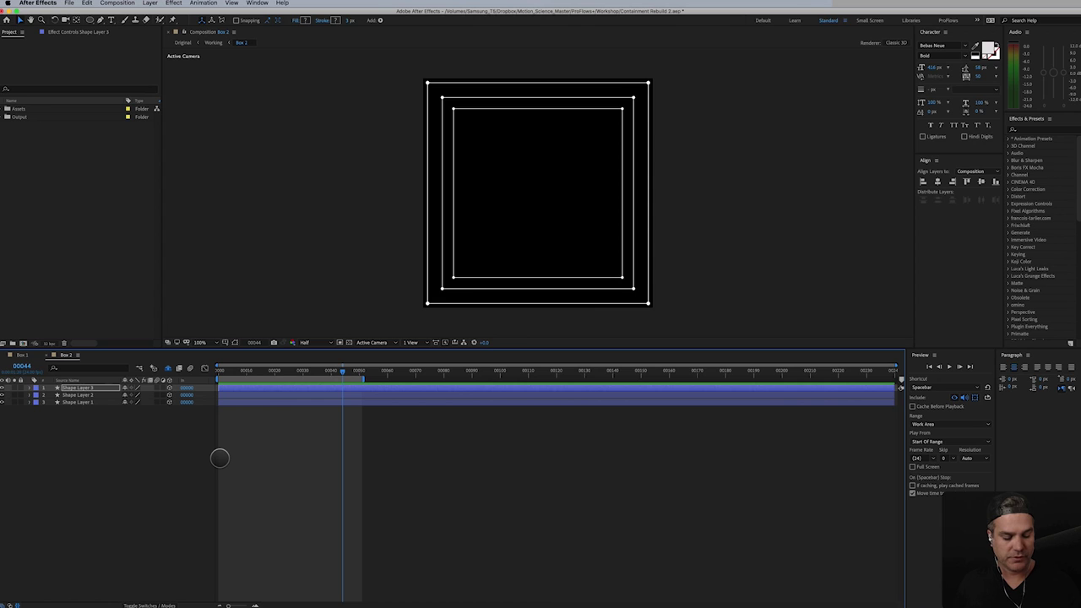
- Create a new 1080×1080 composition named Box 3
key("super+n")
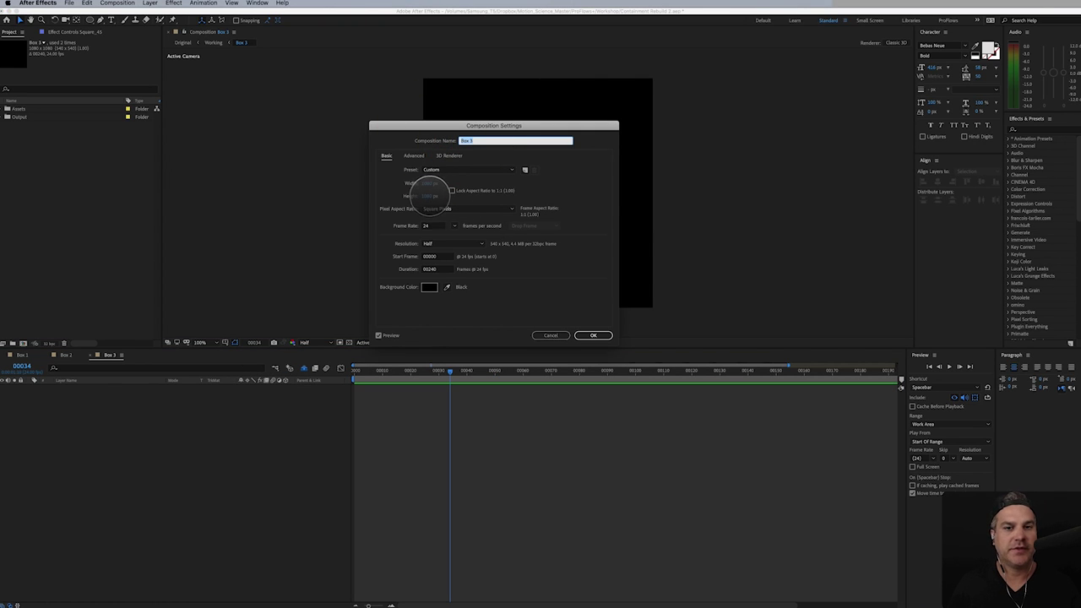
left_click(427, 225)
left_click(430, 268)
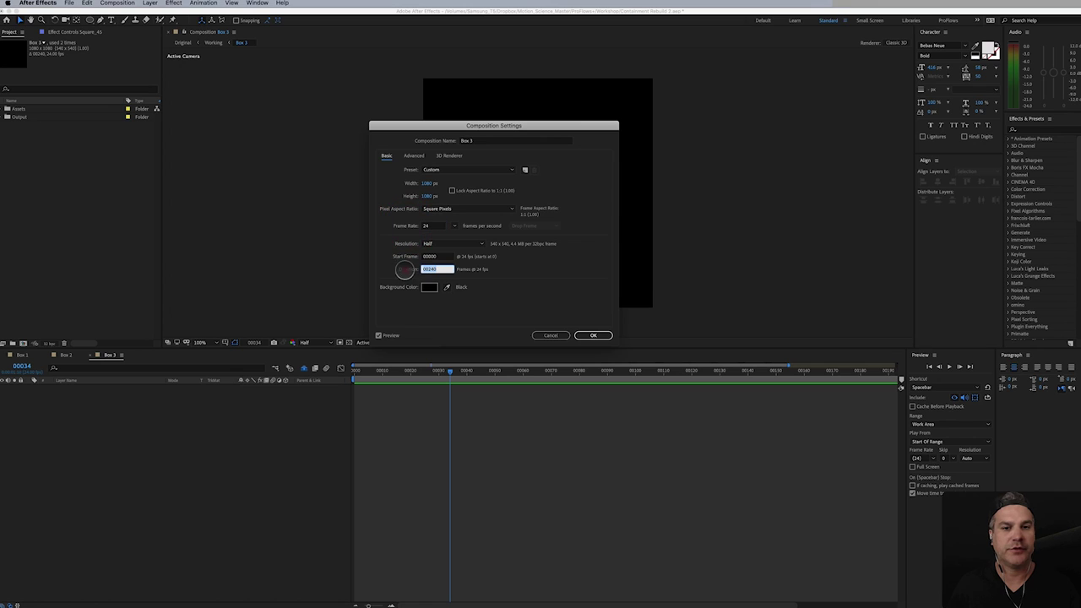
left_click(591, 335)
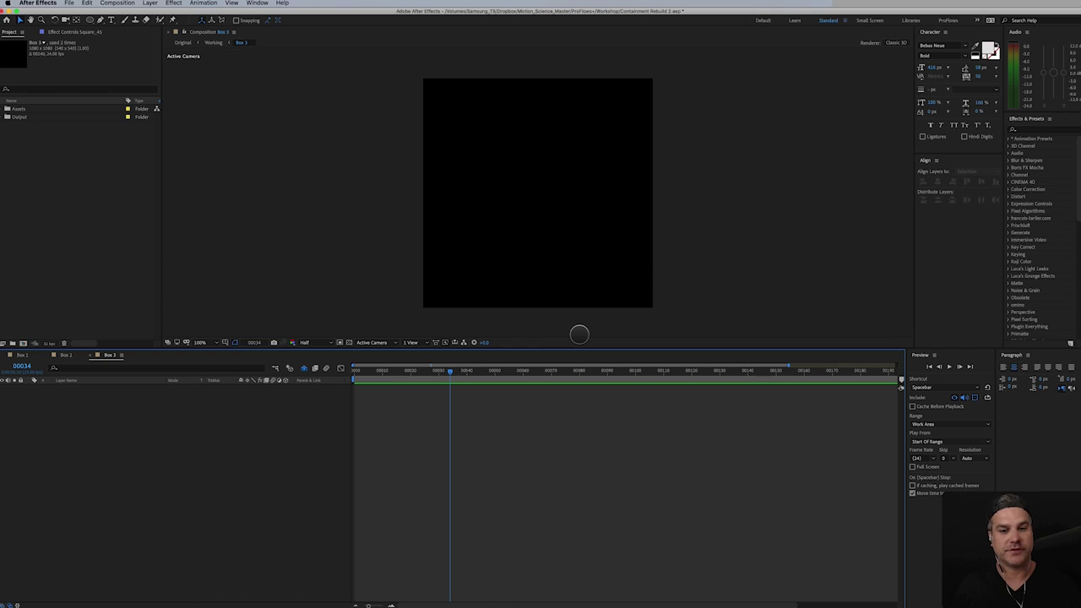
- End the work area at frame 48 and zoom the timeline in on it
mouse_move(475, 372)
left_mouse_down()
mouse_move(431, 376)
mouse_move(490, 371)
left_mouse_up()
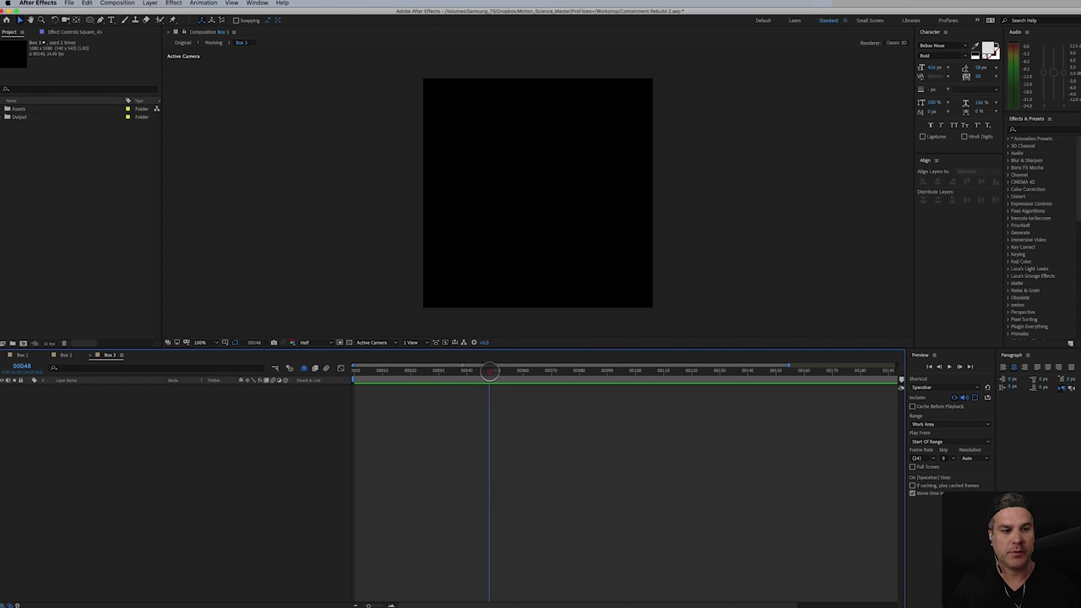
key("n")
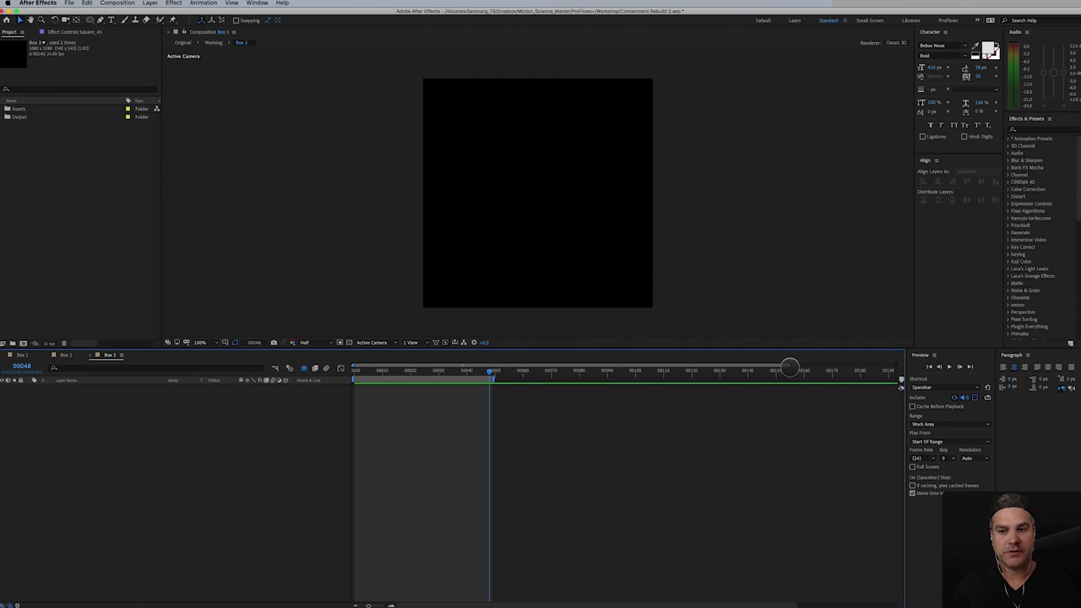
left_click_drag(768, 369, 535, 370)
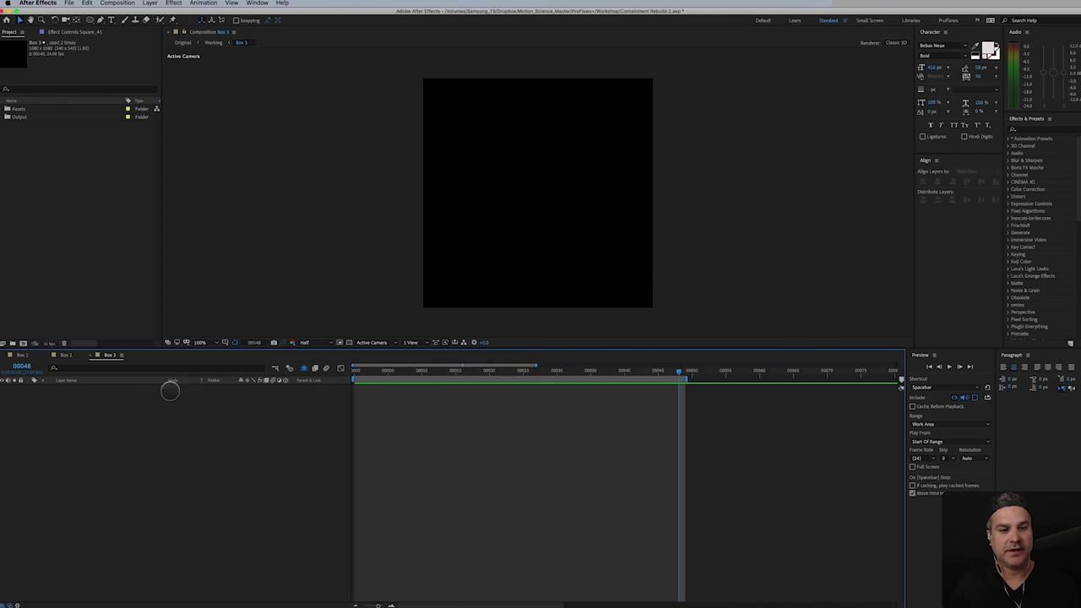
- Draw a full-comp rectangle shape and shrink its size to 10
left_click(91, 19)
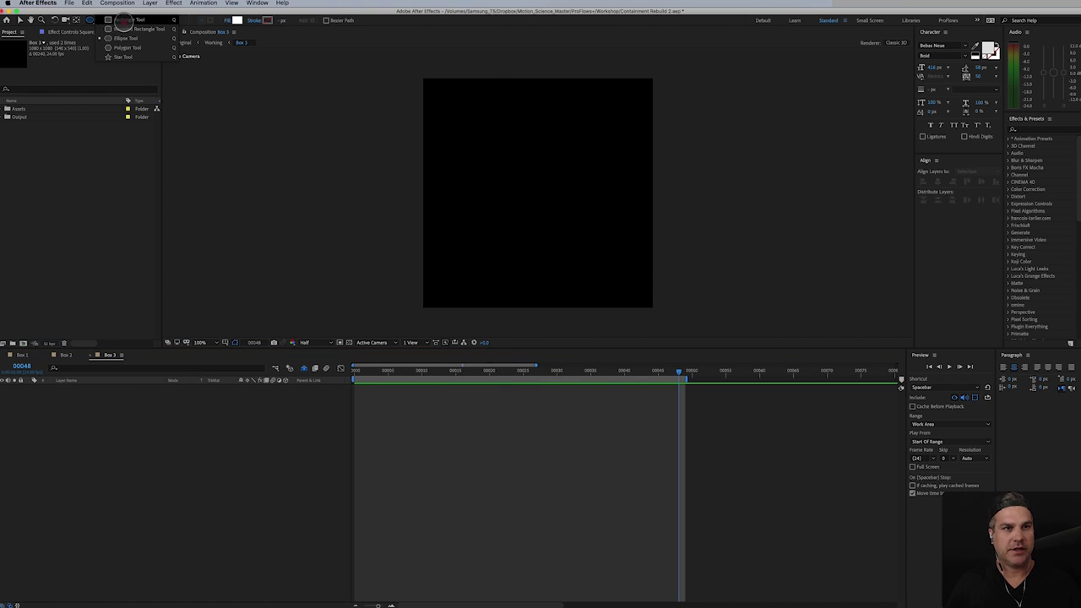
left_click(123, 20)
double_click(91, 19)
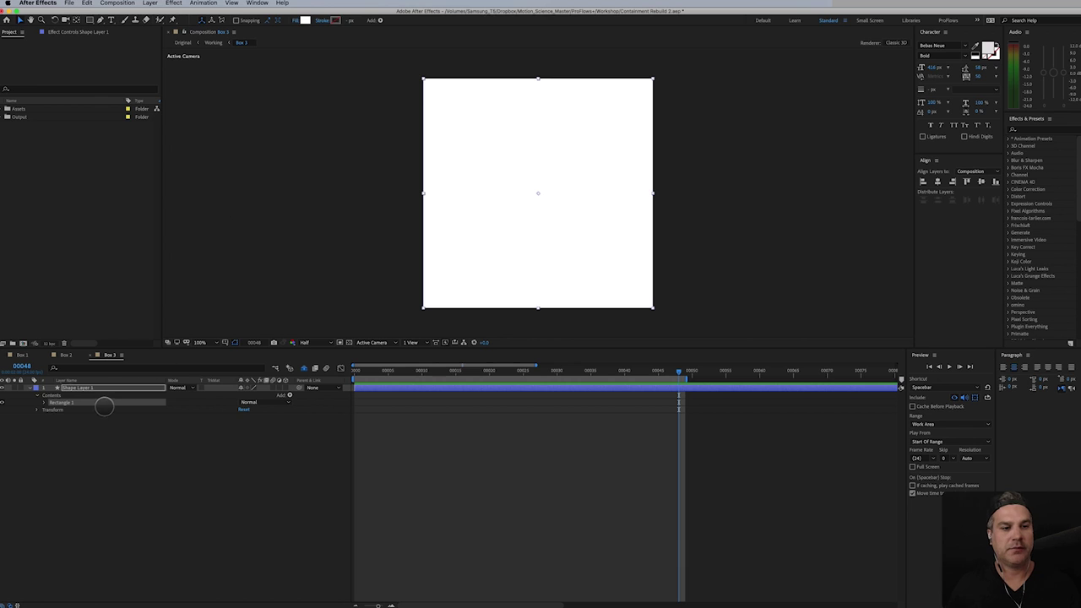
left_click(46, 402)
left_click(50, 410)
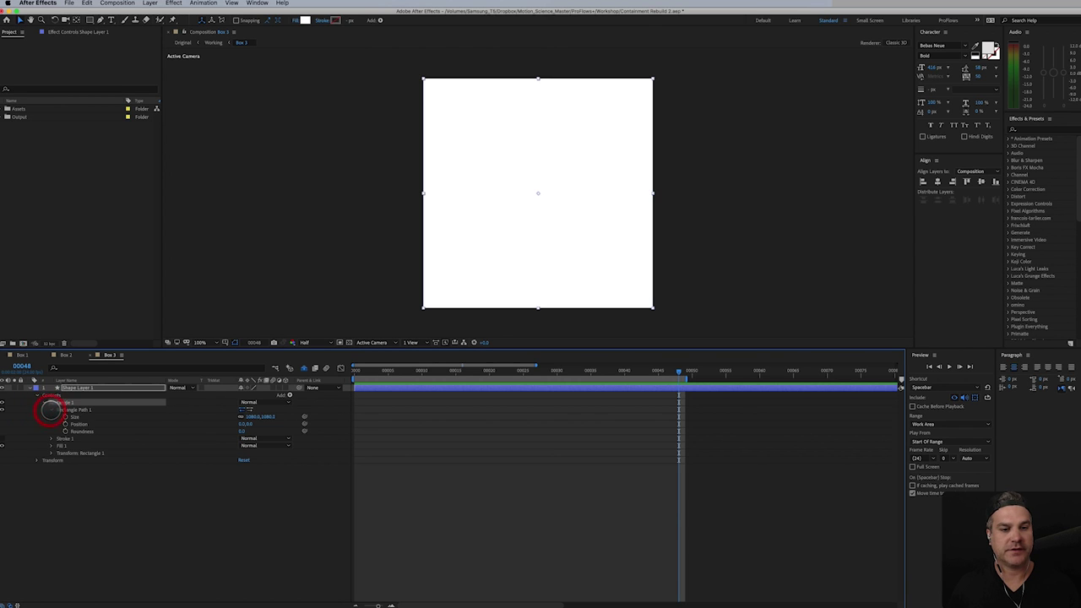
left_click(248, 416)
type("10")
key("Return")
- Add a Repeater with position spacing 0 and 90° rotation per copy
left_click(289, 395)
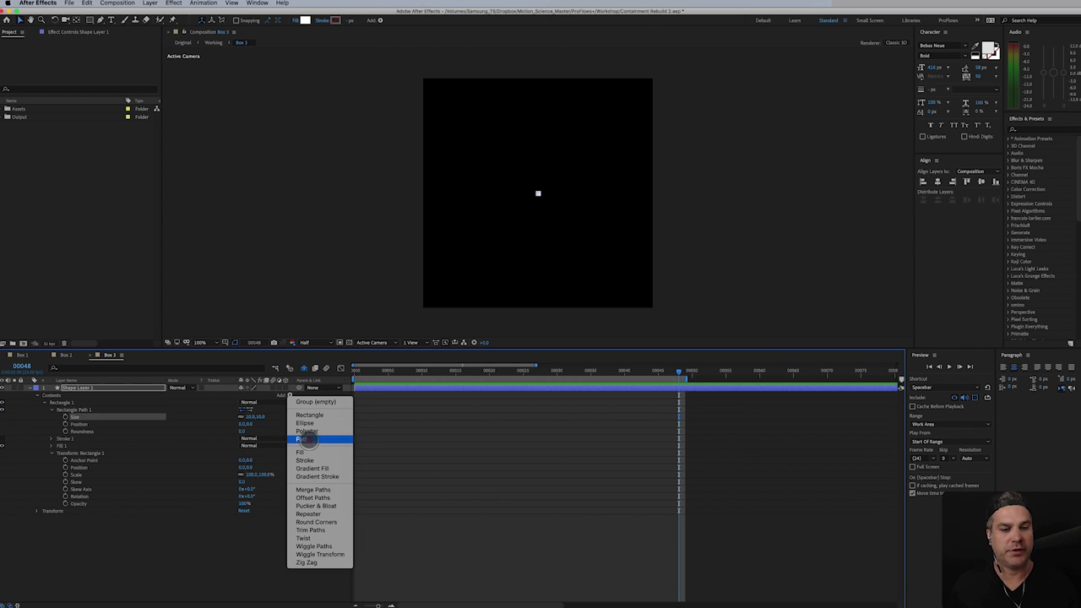
left_click(314, 512)
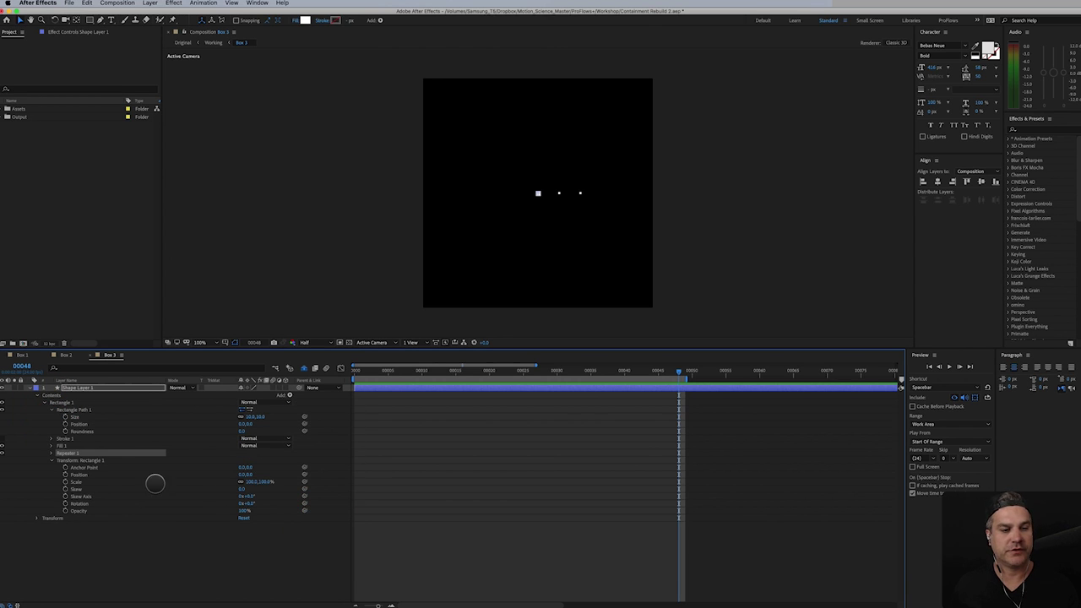
left_click(51, 453)
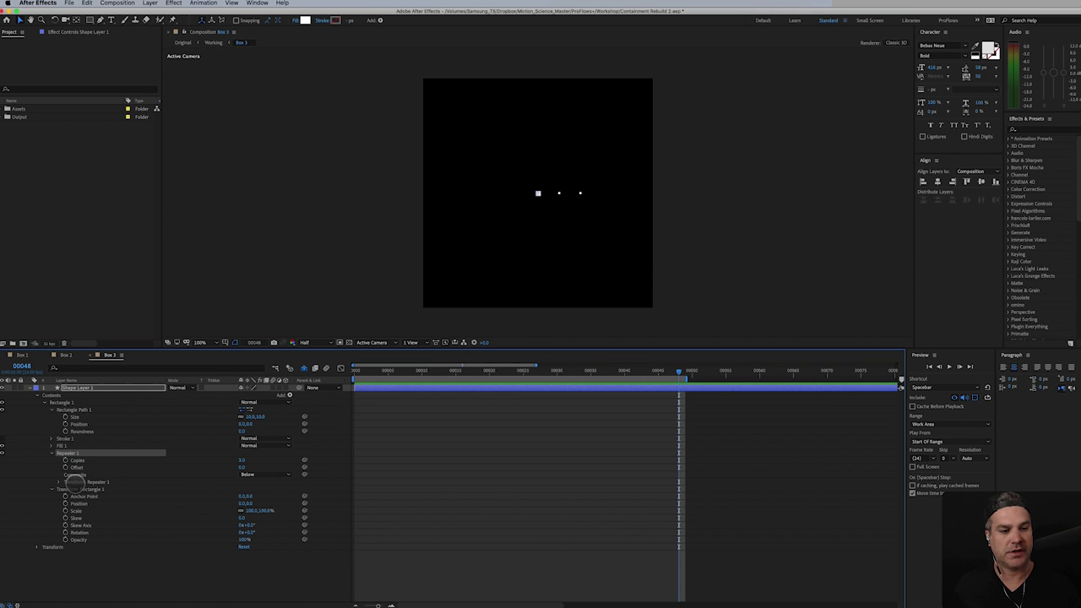
left_click(58, 481)
left_click(245, 496)
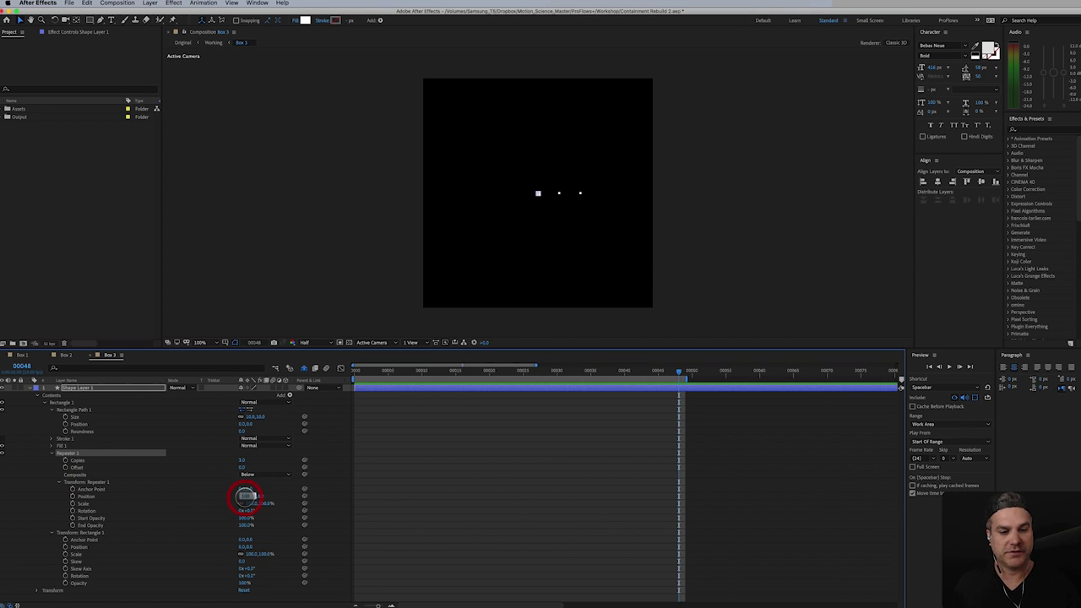
type("0")
key("Return")
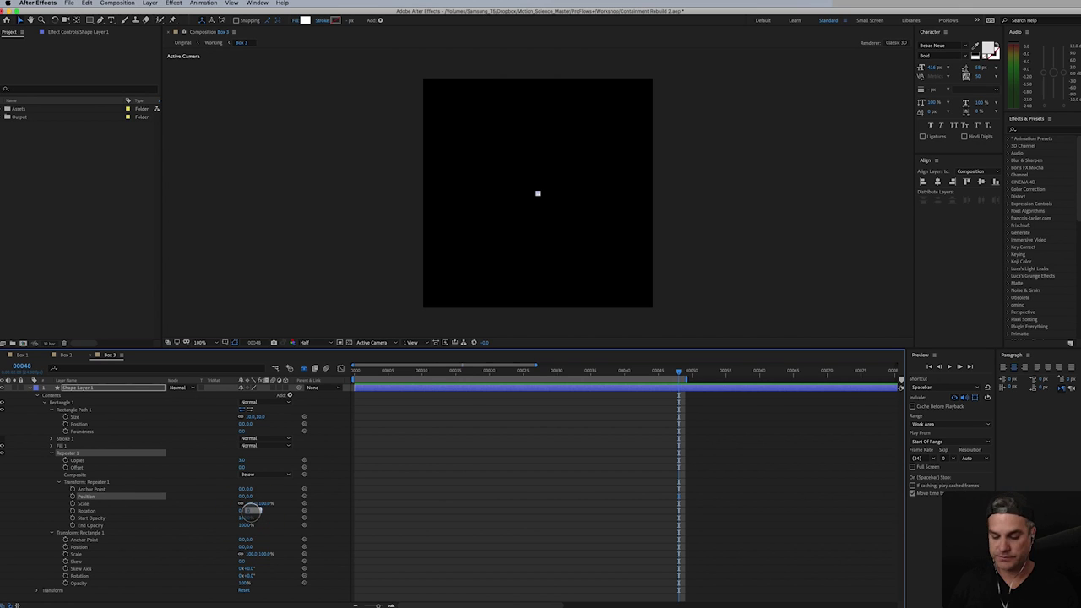
left_click(252, 510)
type("90")
key("Return")
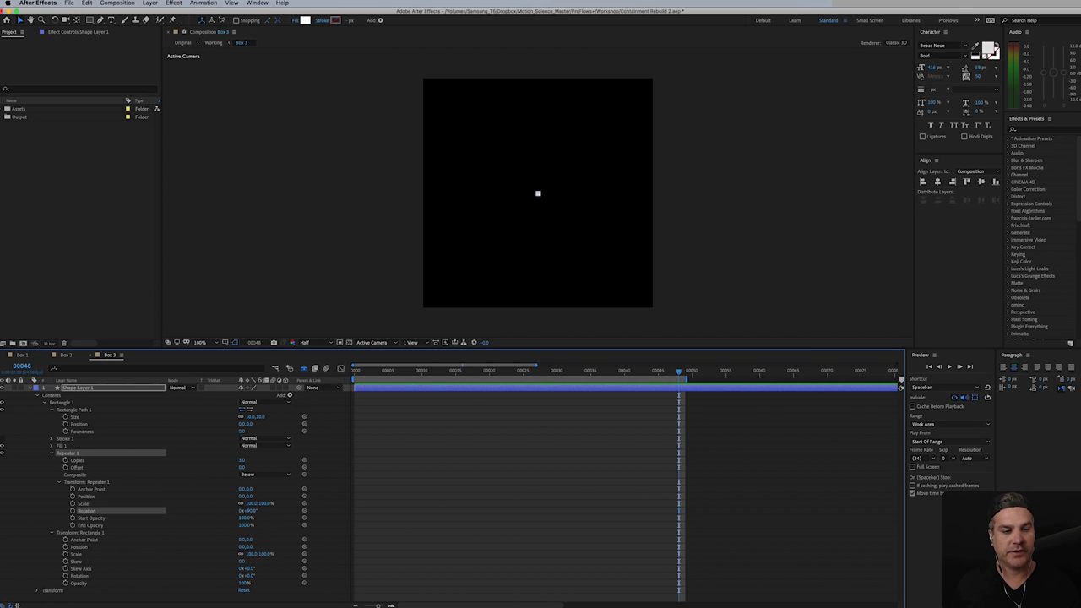
- Move the square left of centre and set the Repeater to 4 copies
left_click_drag(244, 424, 109, 461)
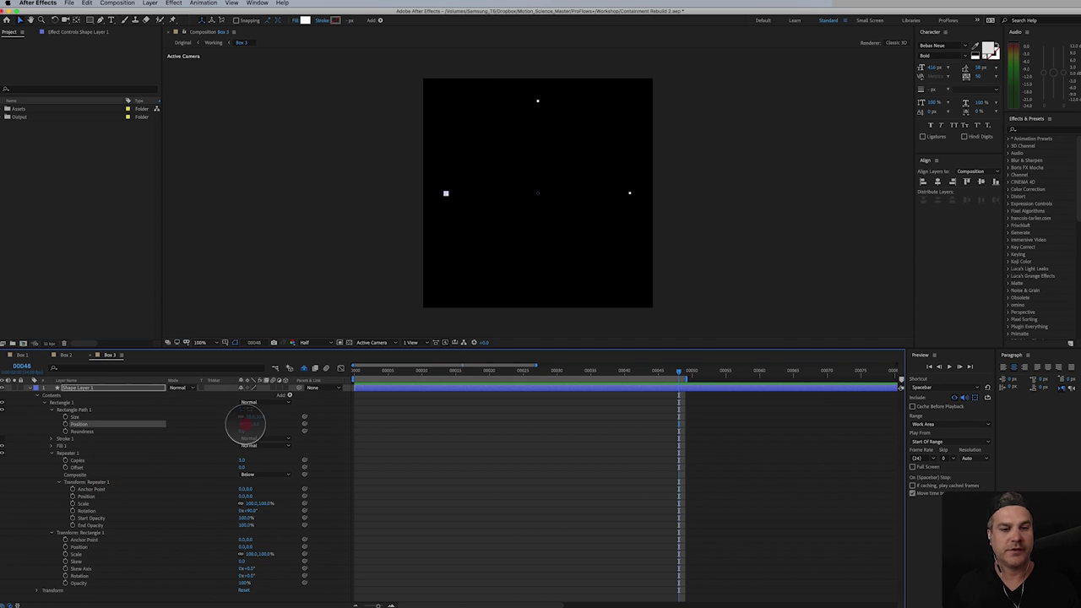
left_click(246, 424)
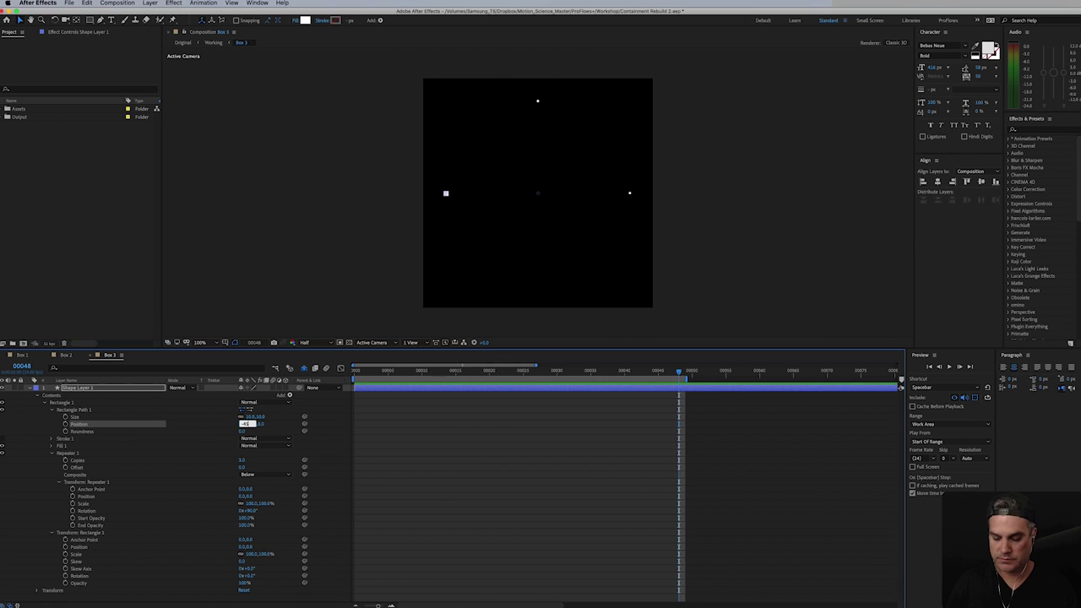
key("Tab")
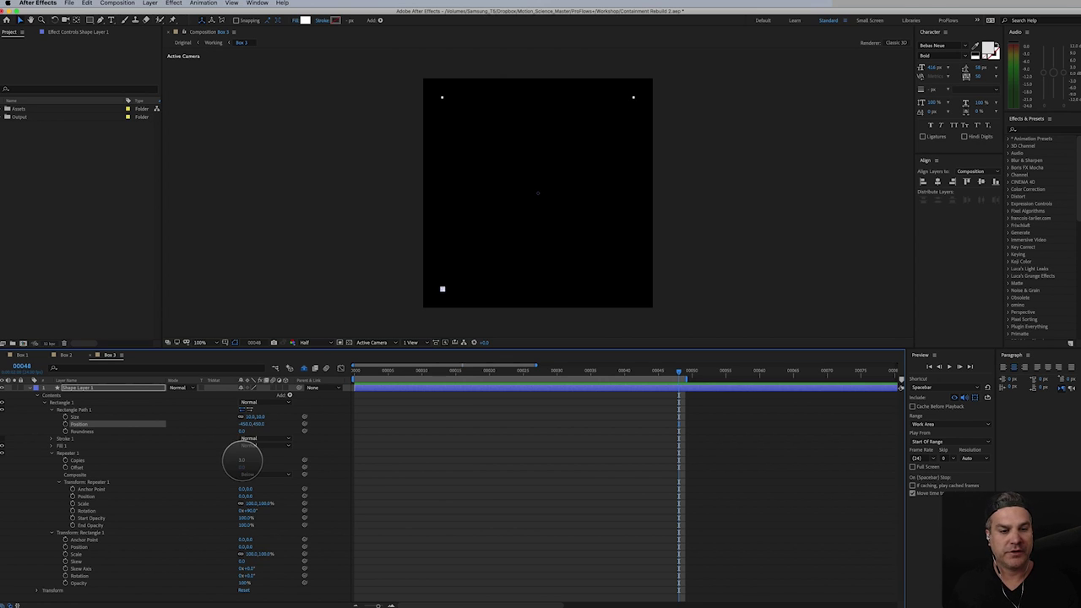
left_click(247, 460)
type("4")
key("Return")
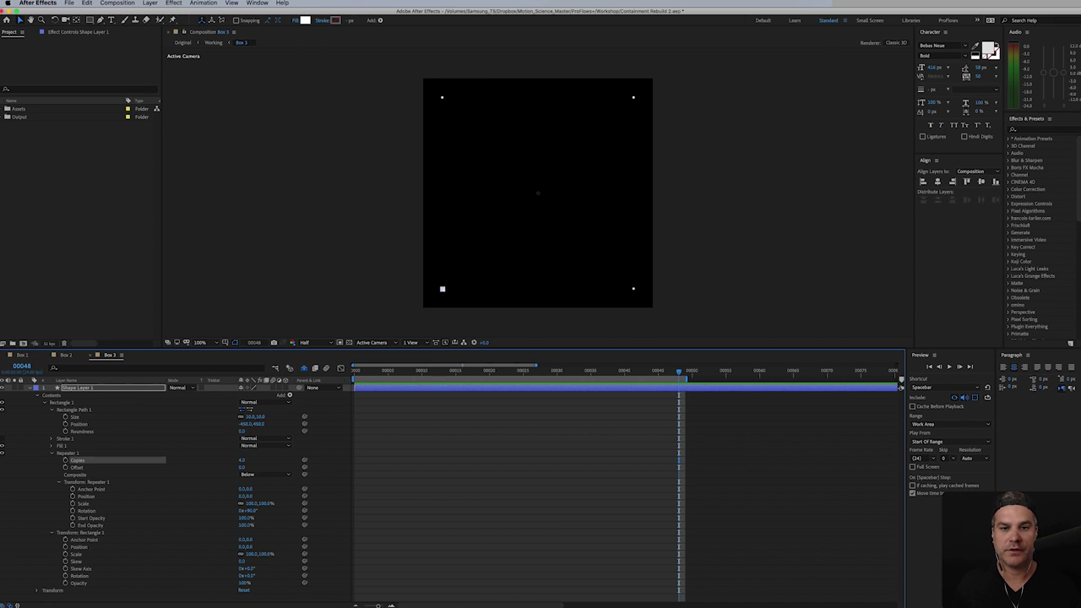
- Set the dot rectangle size to 15 by 15 and collapse the layer
left_click(510, 438)
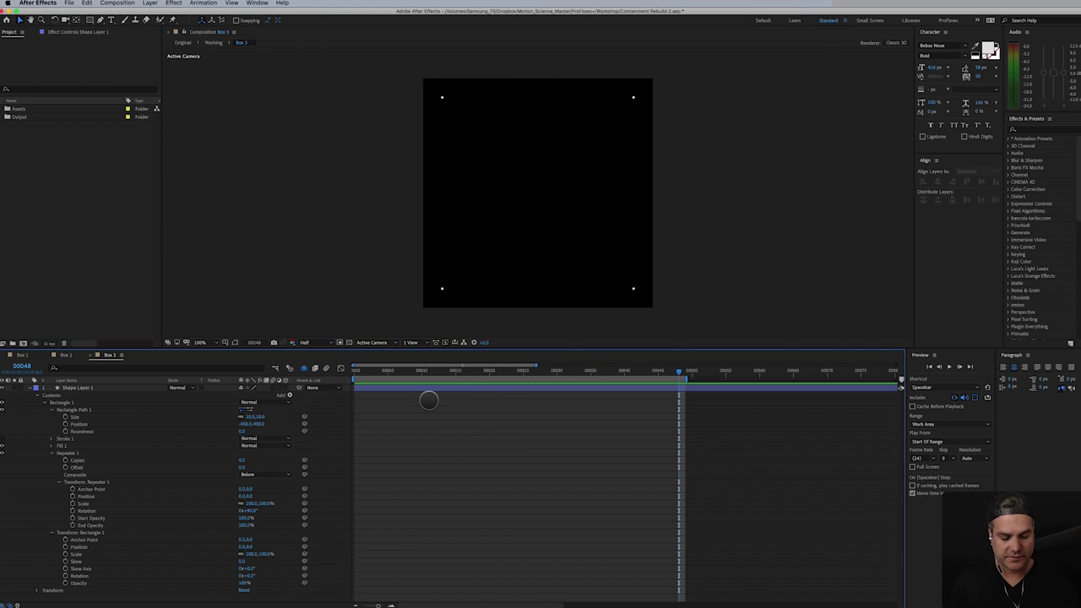
left_click(417, 387)
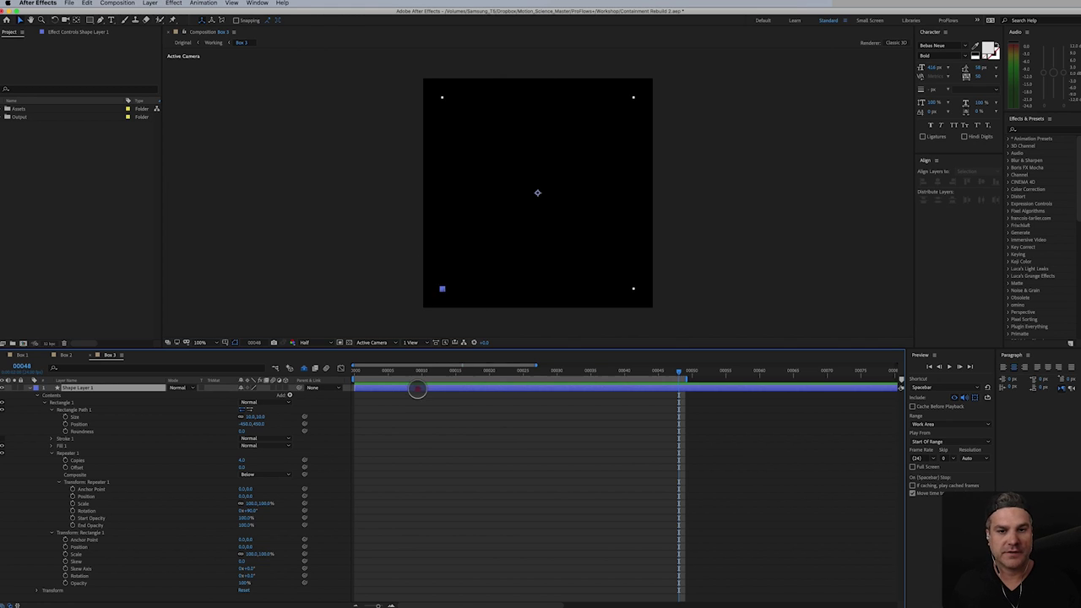
left_click(447, 296)
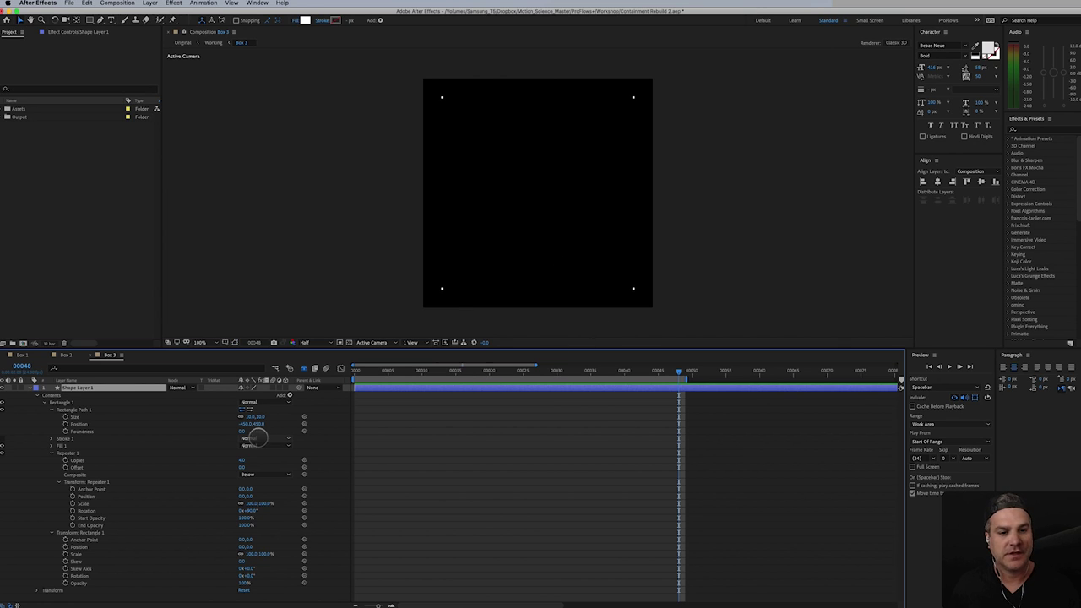
left_click(252, 416)
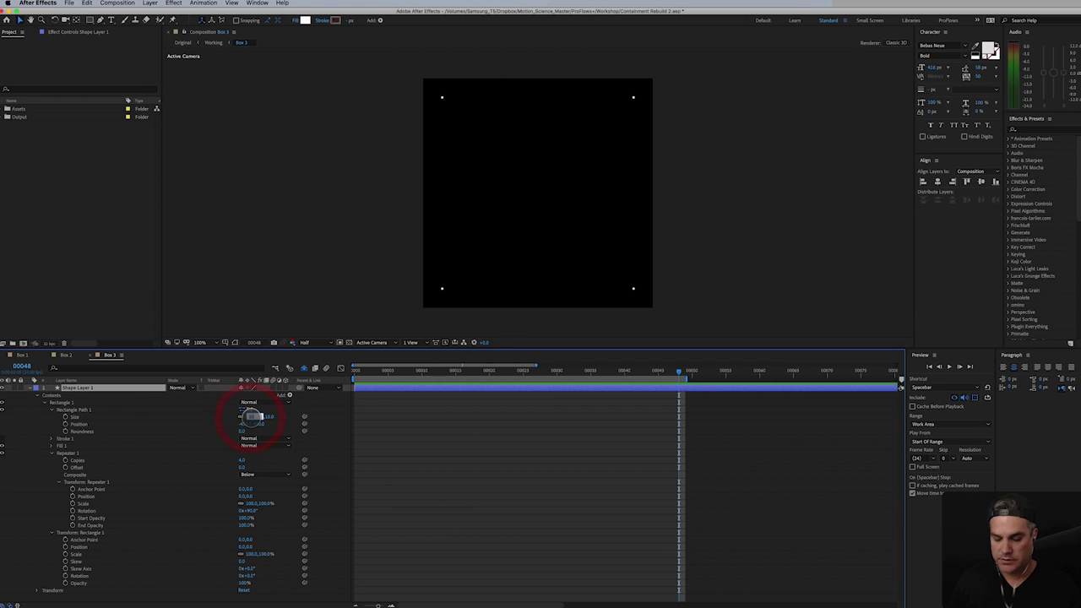
key("Return")
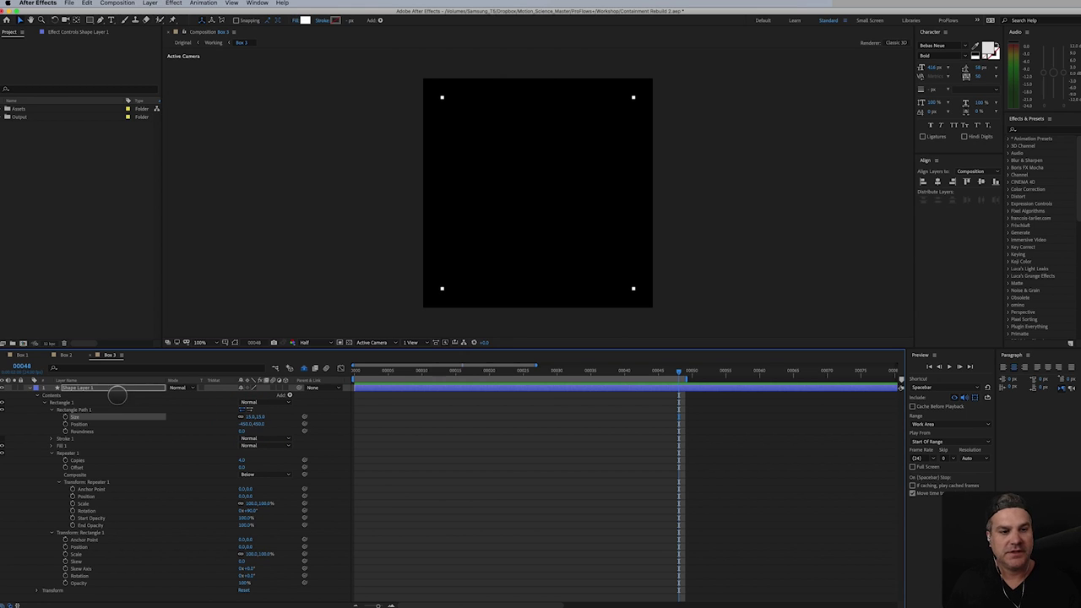
left_click(110, 388)
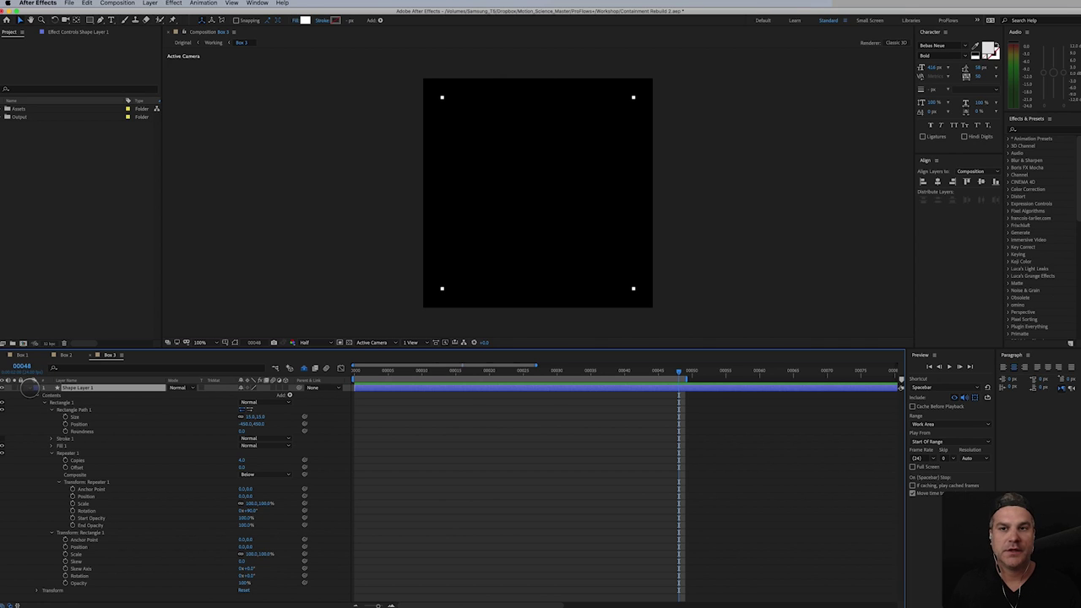
left_click(30, 387)
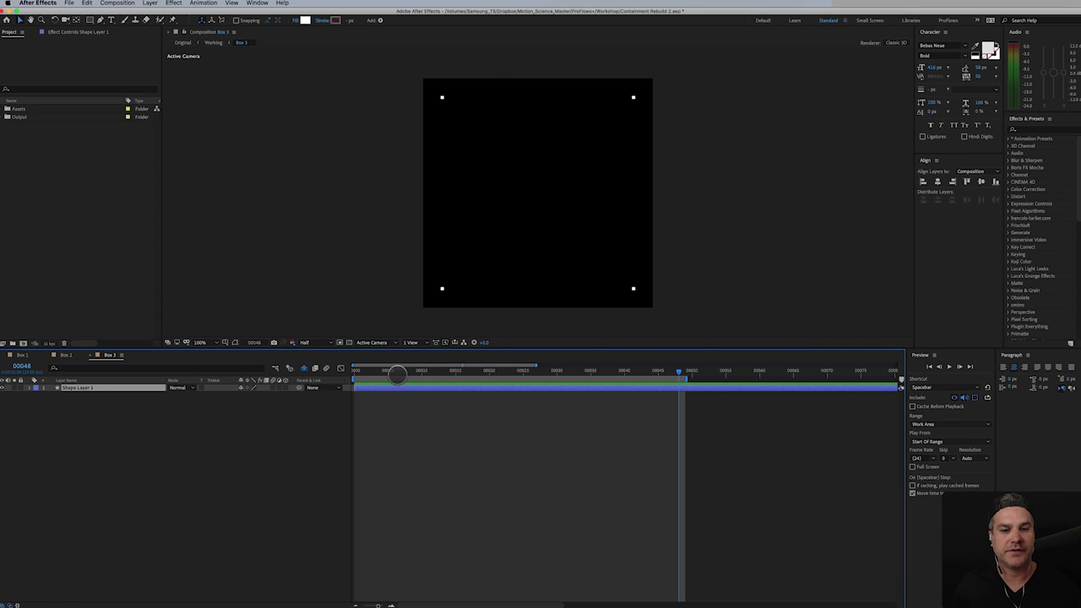
- Add an Easy Ease Scale keyframe at frame 24 on Shape Layer 1
left_click_drag(408, 372, 517, 374)
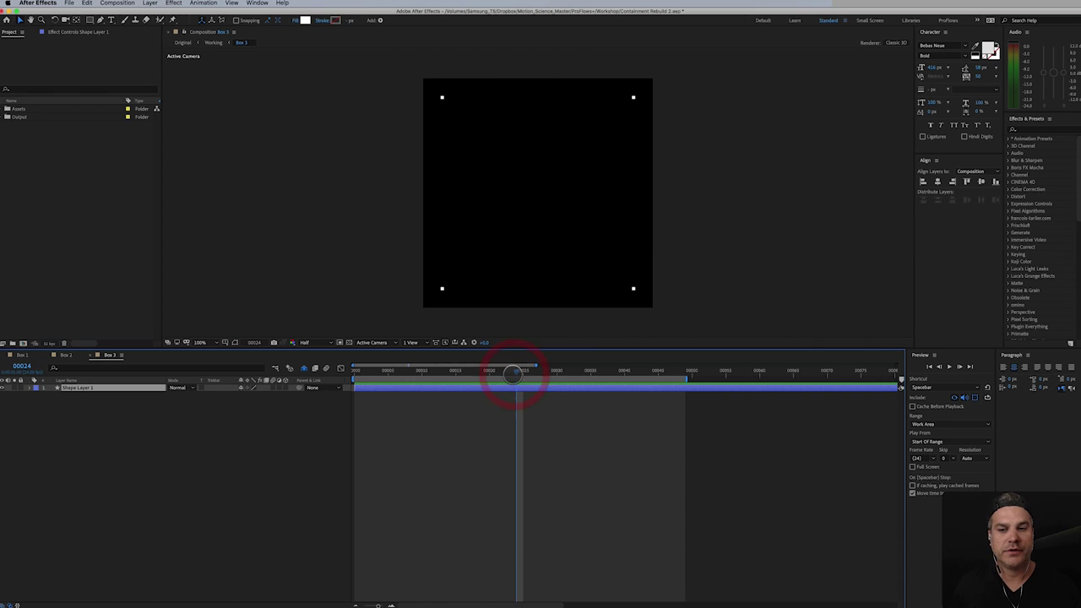
key("s")
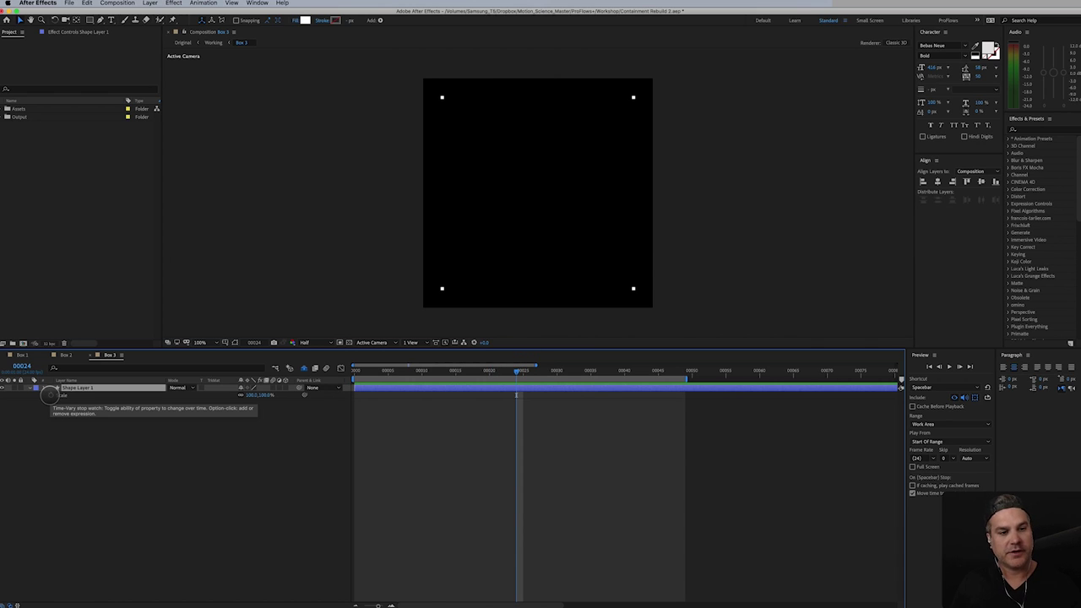
left_click(48, 394)
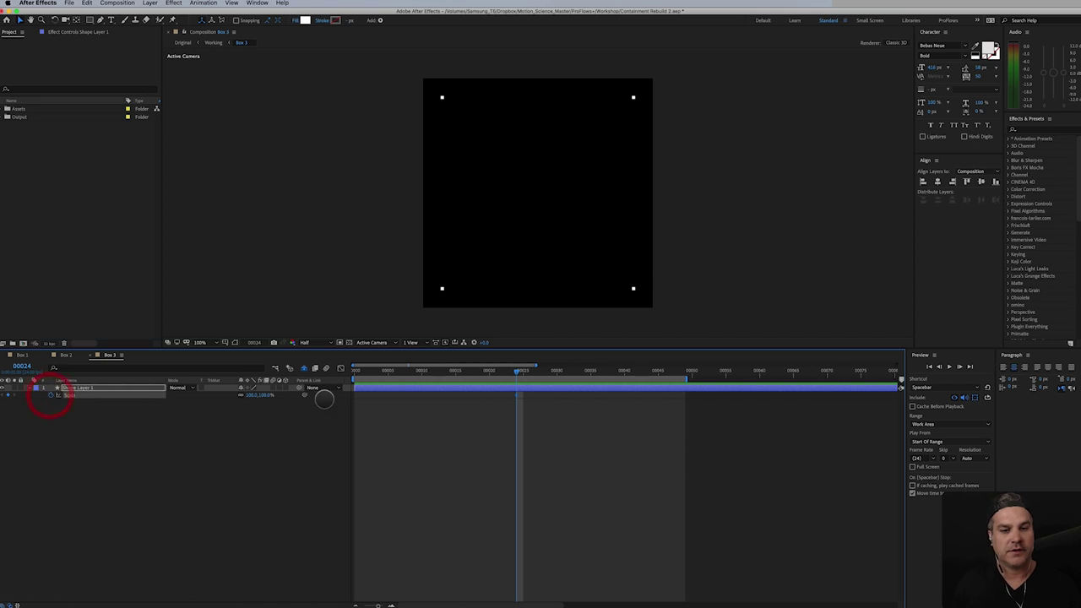
right_click(515, 396)
mouse_move(549, 494)
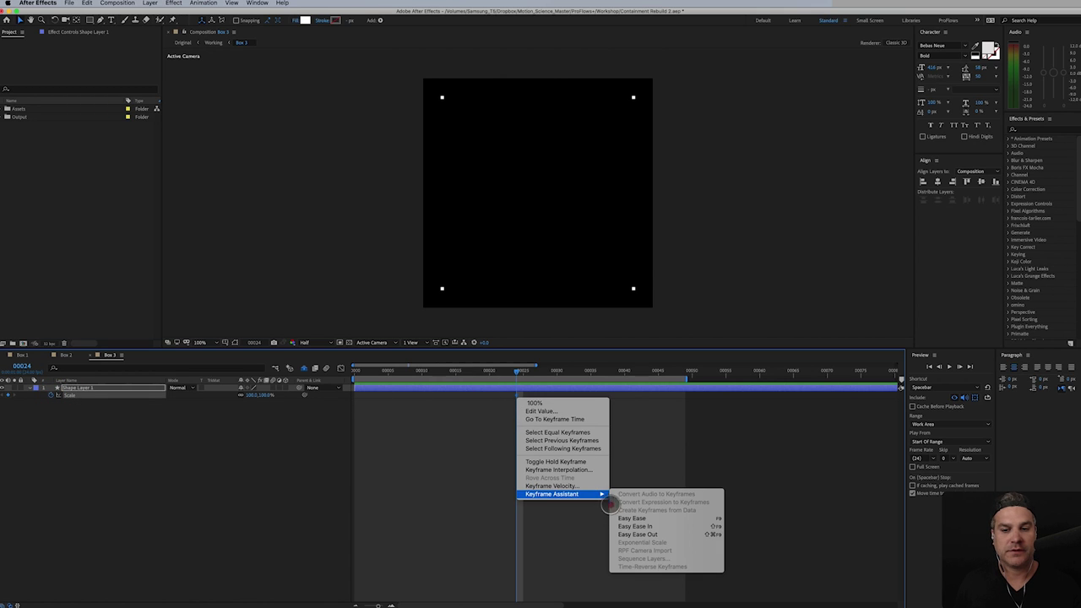
left_click(625, 518)
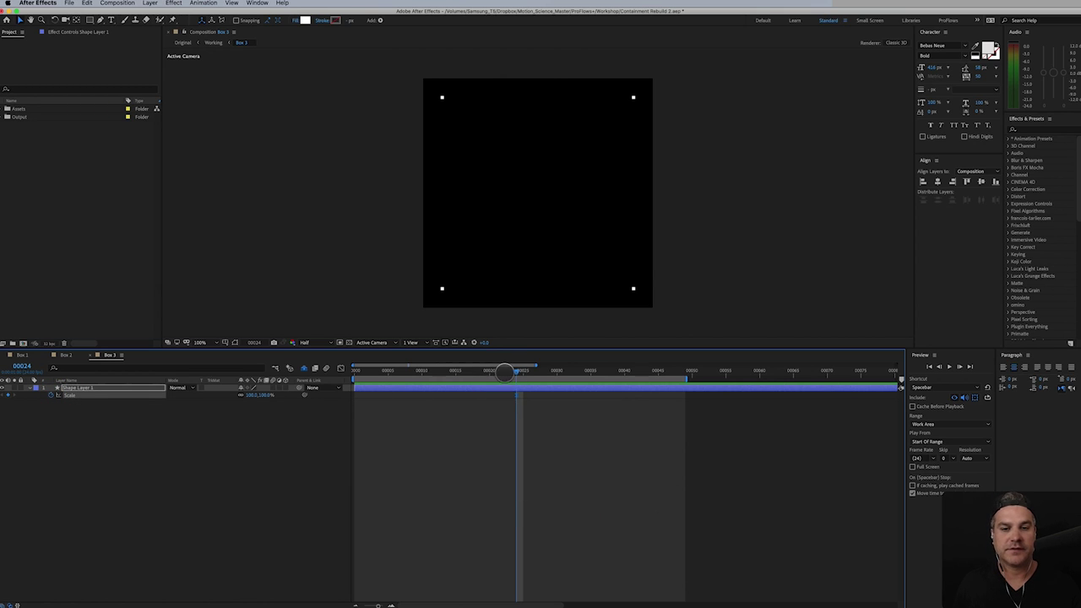
- Set the Scale near 0 at frame 0 so the dots grow in
key("Home")
left_click_drag(258, 396, 247, 420)
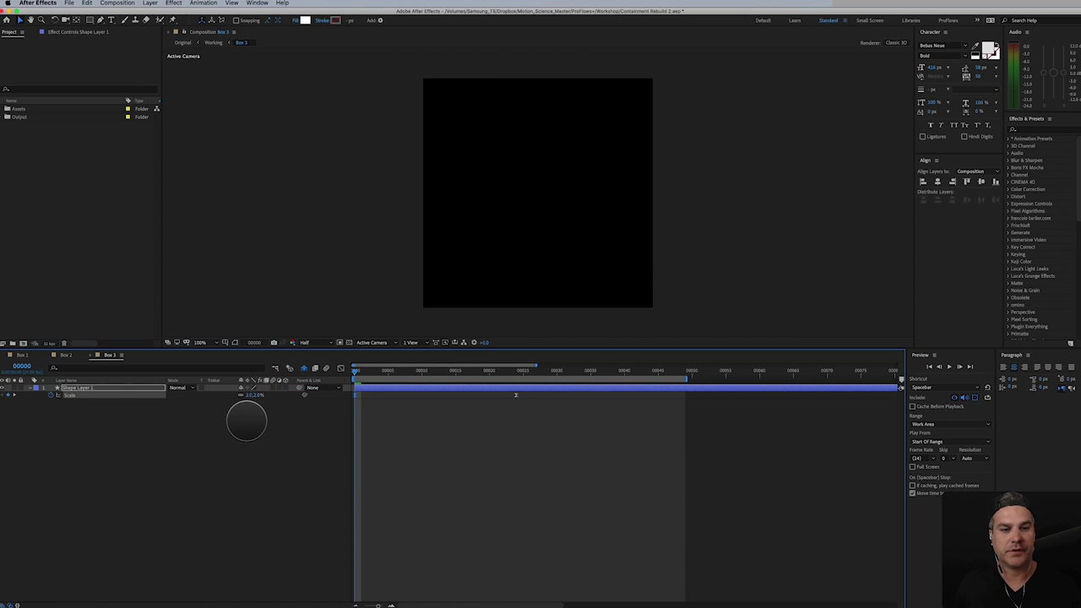
left_click(246, 422)
left_click(504, 374)
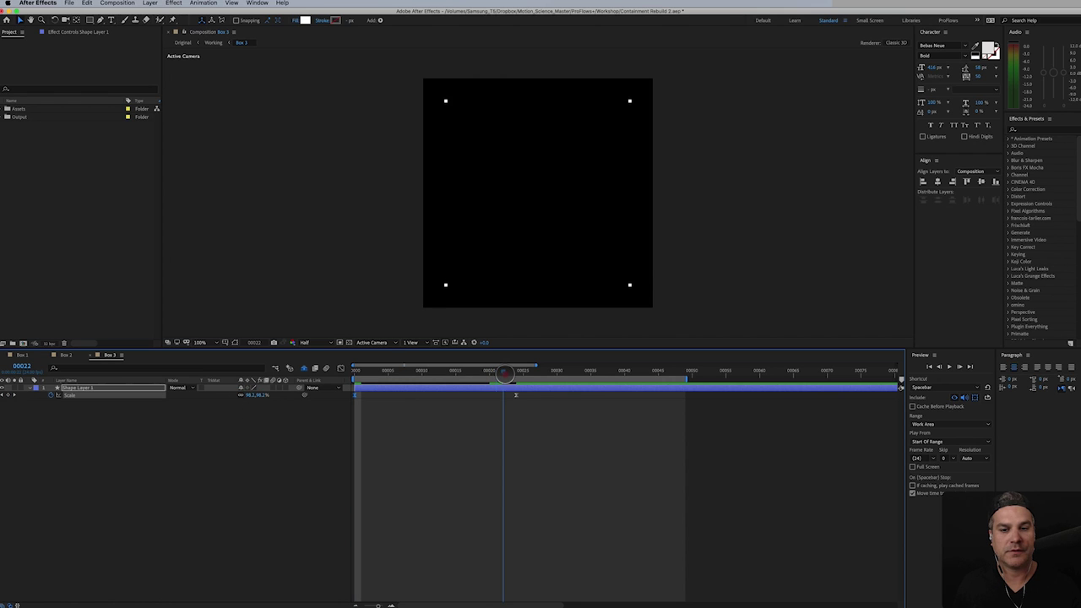
left_click_drag(504, 374, 516, 374)
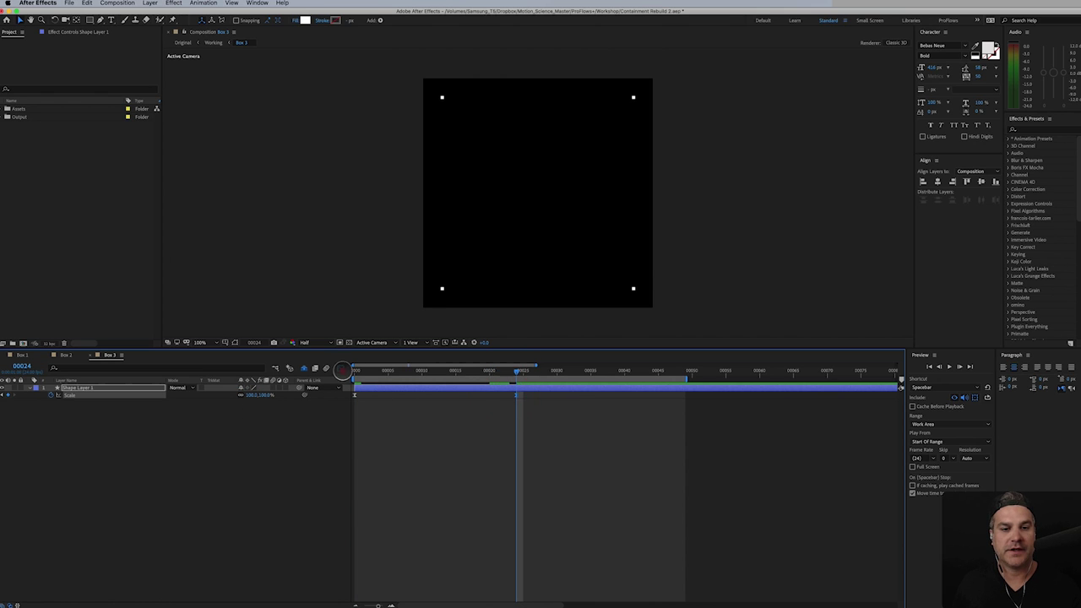
- In the speed graph, drag the final keyframe's influence for a fast-then-slow ease
left_click(342, 369)
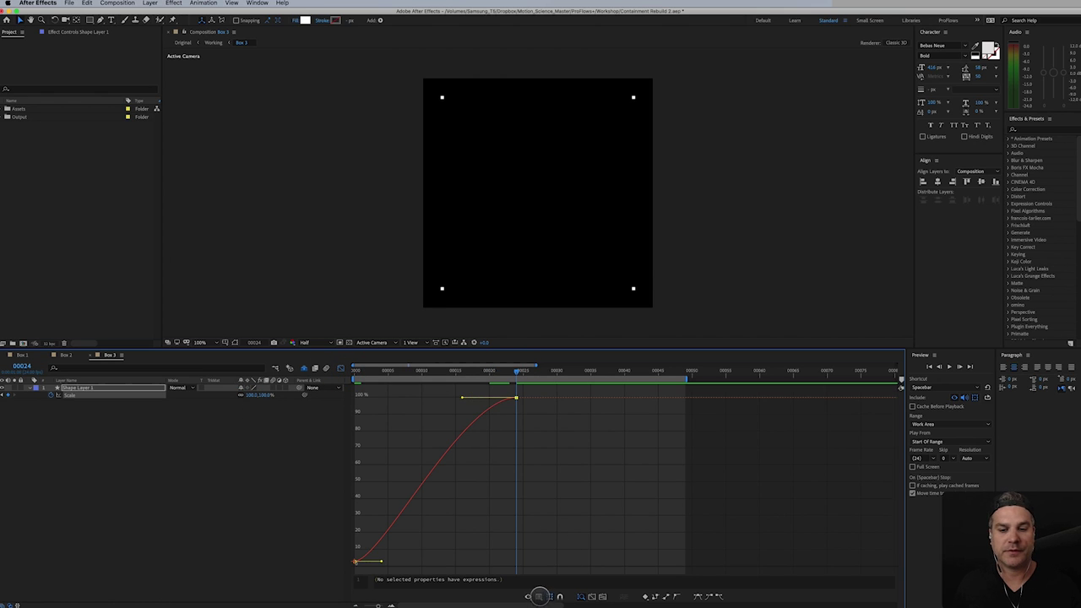
left_click(538, 596)
left_click(553, 534)
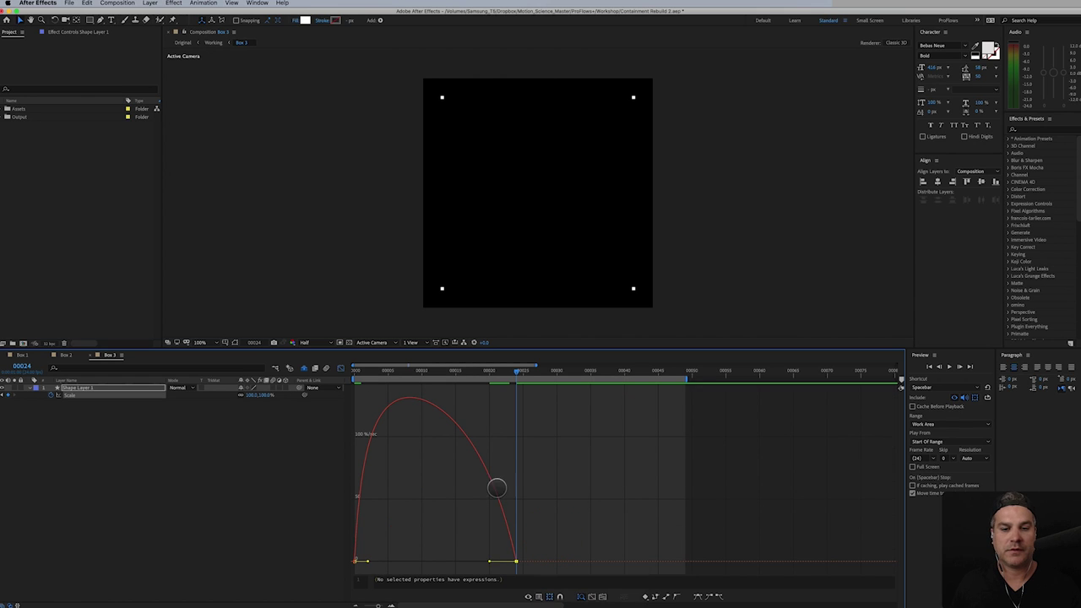
left_click_drag(486, 561, 411, 561)
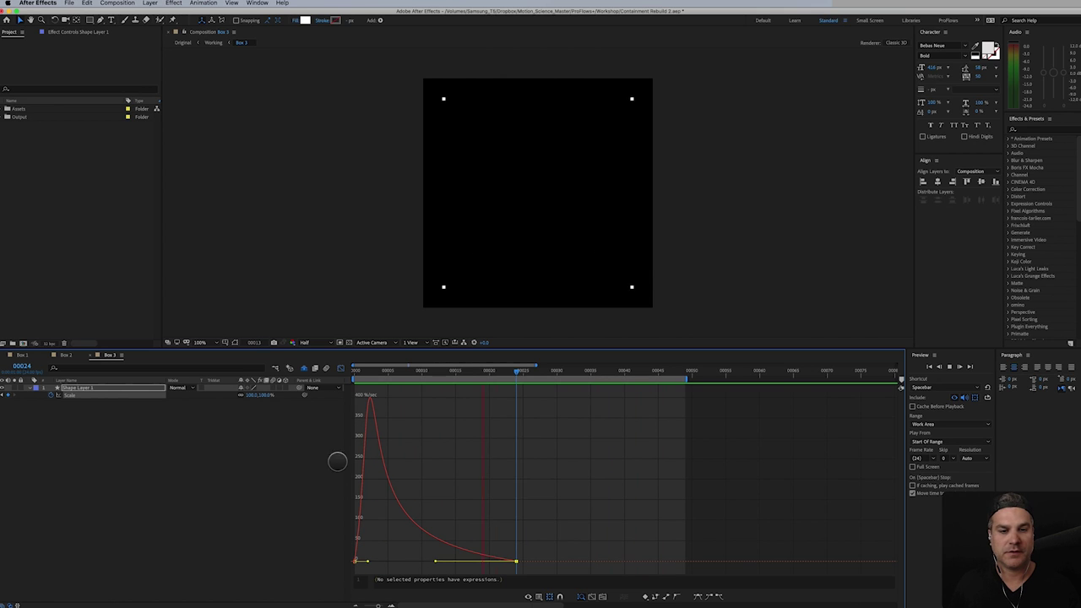
left_click(340, 368)
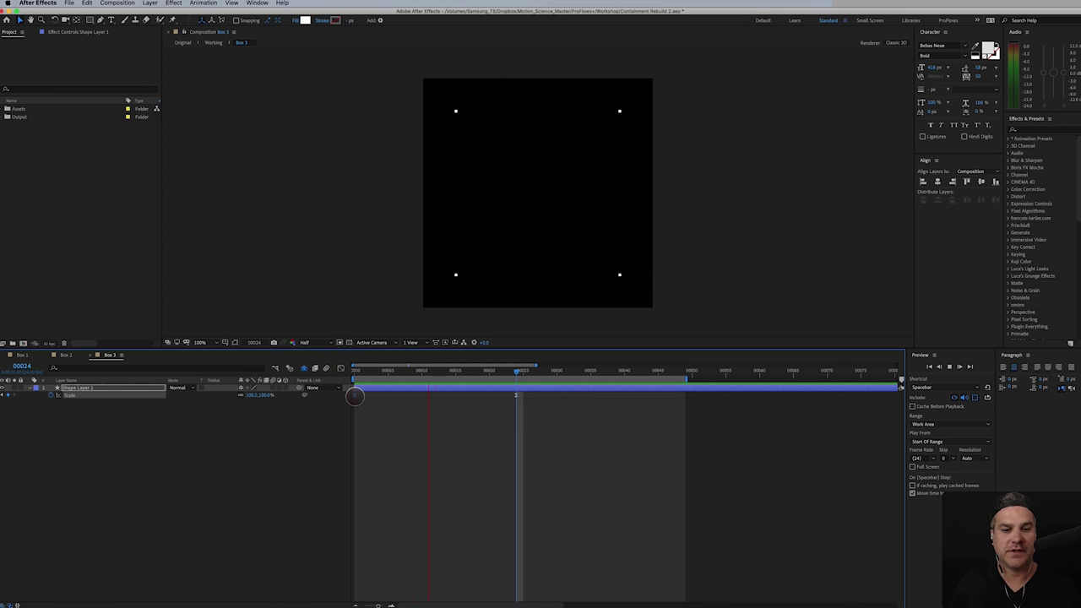
- Scrub through frames 0–12 to check the dots growing
left_click(355, 396)
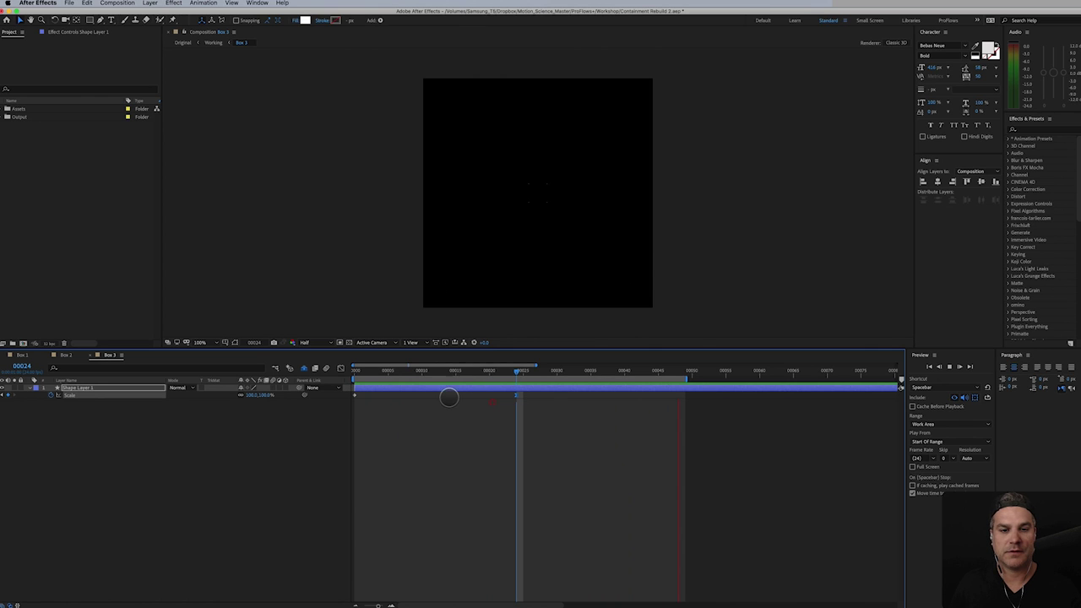
left_click(339, 369)
left_click(337, 369)
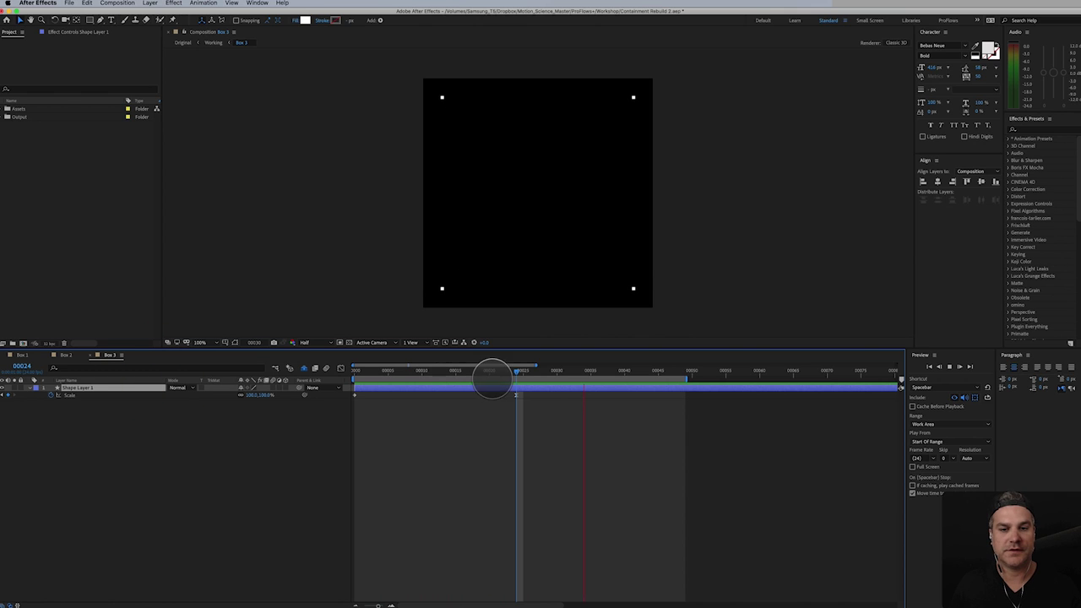
left_click_drag(490, 374, 436, 387)
left_click(507, 399)
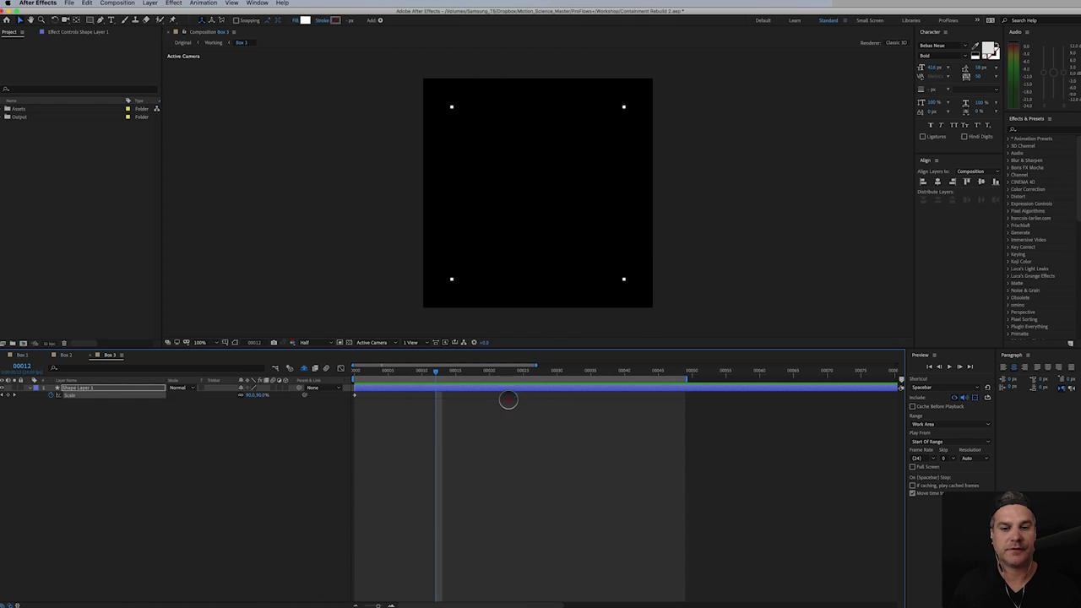
left_click(440, 407)
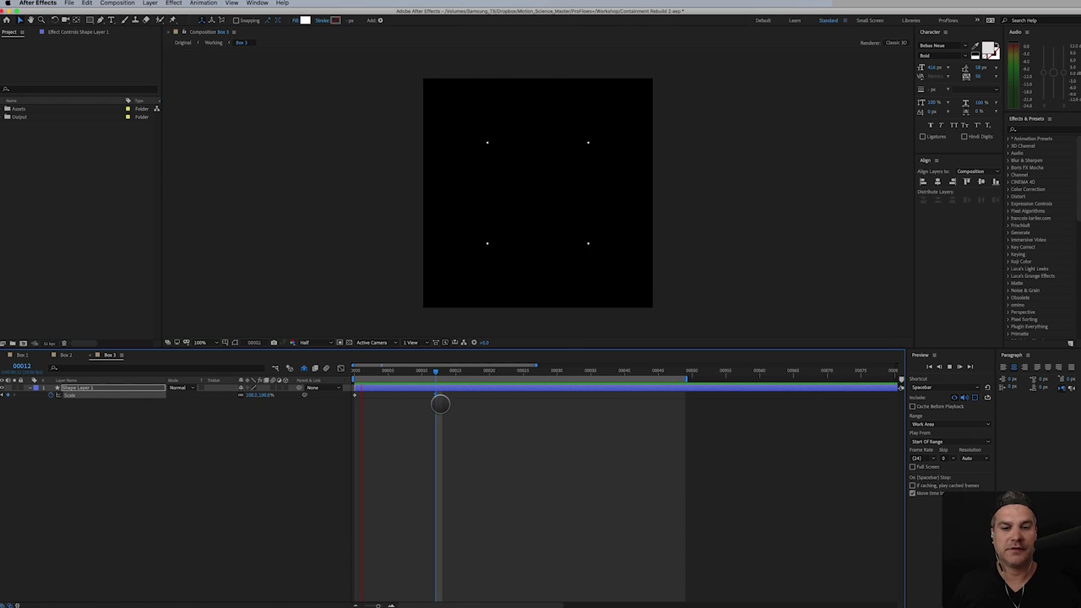
left_click_drag(440, 404, 463, 401)
- At frame 6, duplicate Shape Layer 1 into Shape Layer 2
left_click(463, 400)
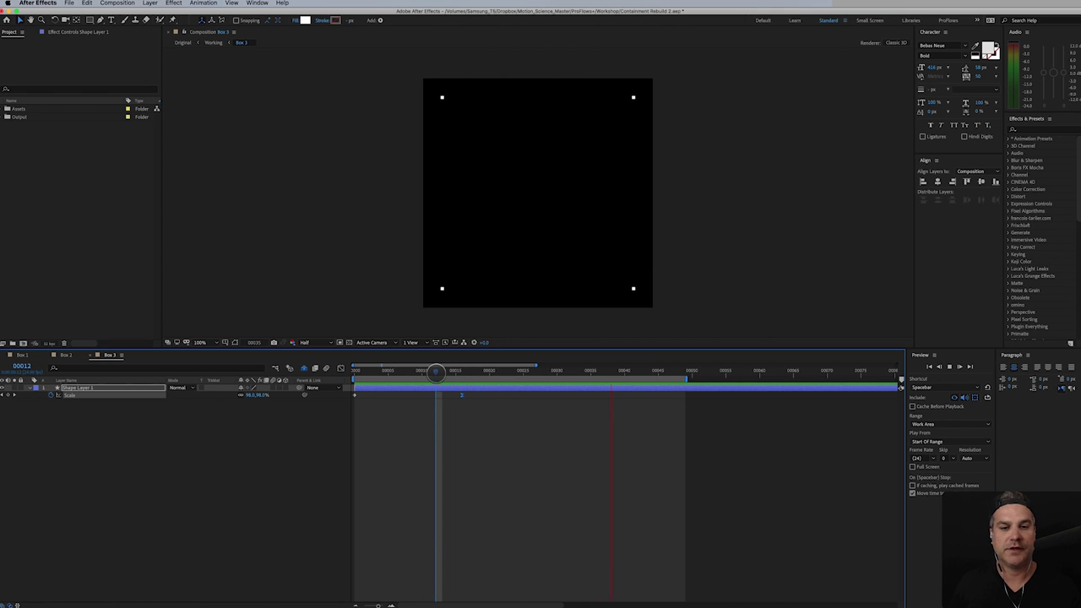
left_click_drag(382, 381, 393, 382)
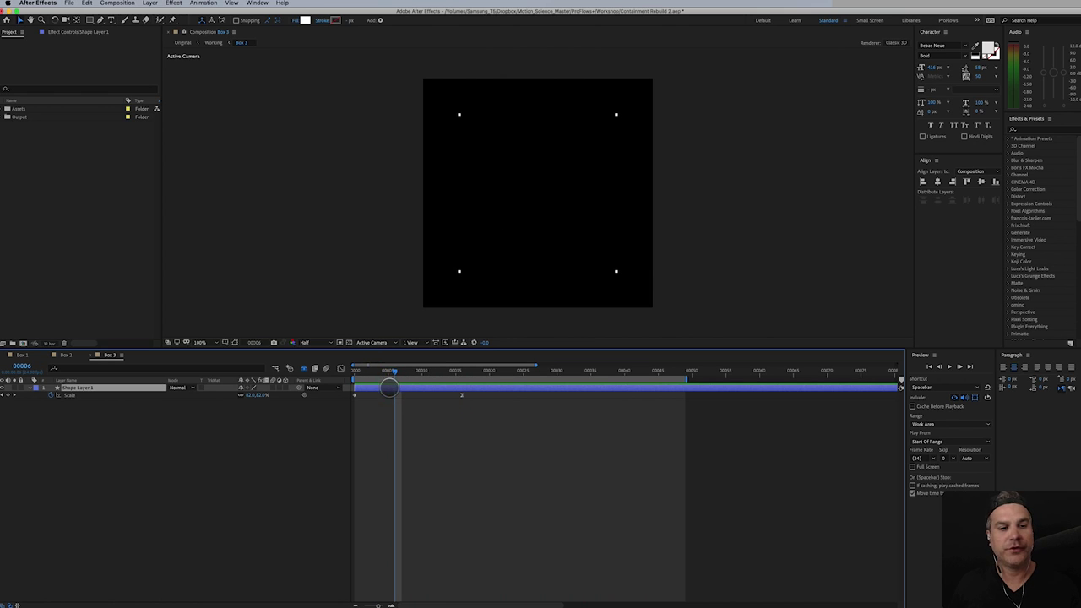
key("super+d")
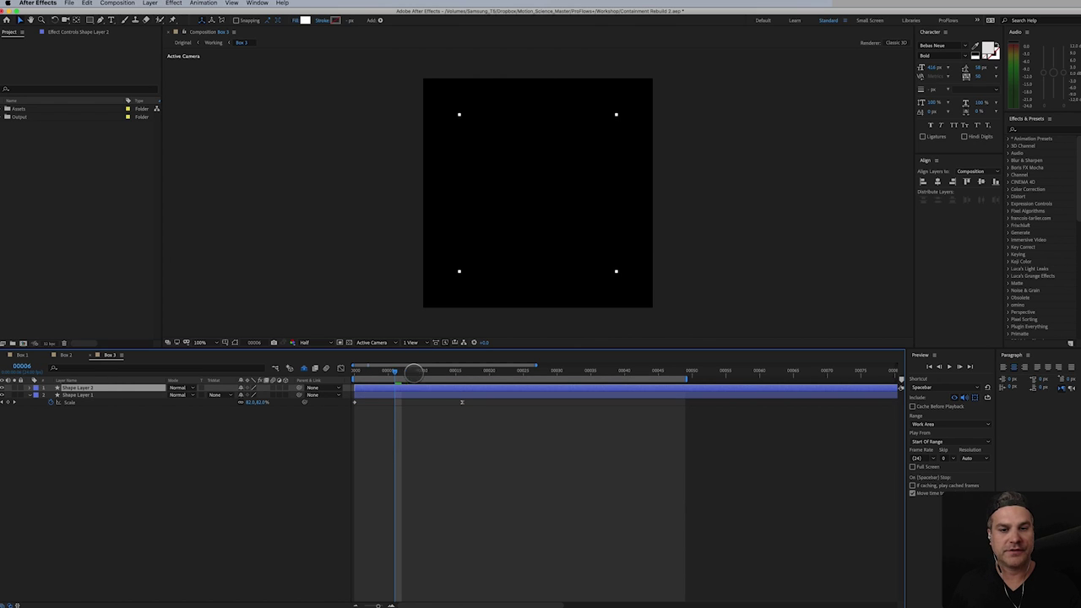
- Reveal Shape Layer 2's Repeater transform, trying then undoing a repeater scale change
left_click_drag(414, 371, 461, 372)
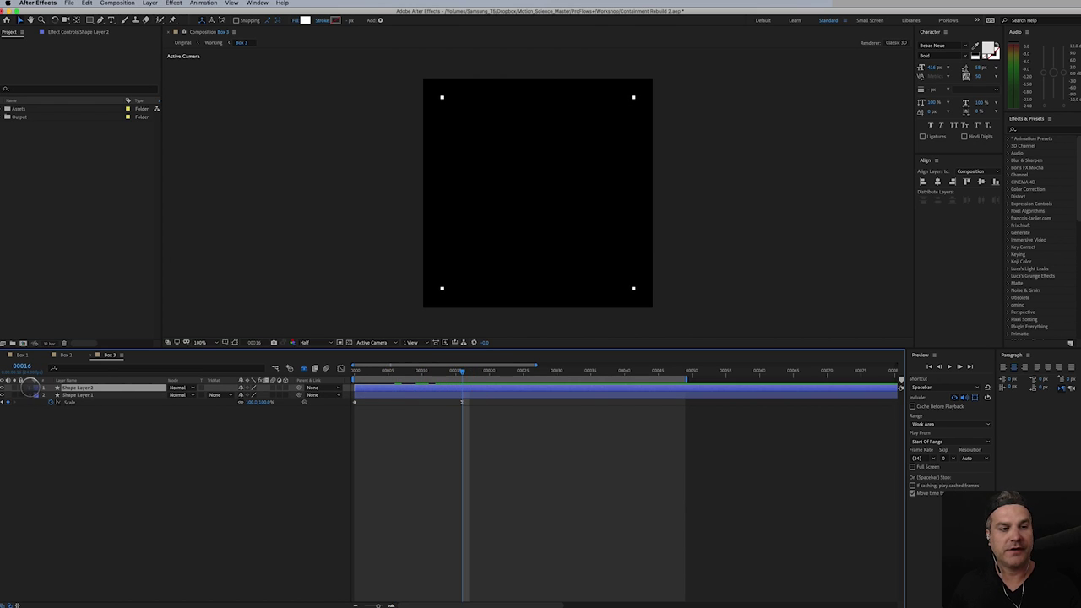
key("u")
left_click(37, 395)
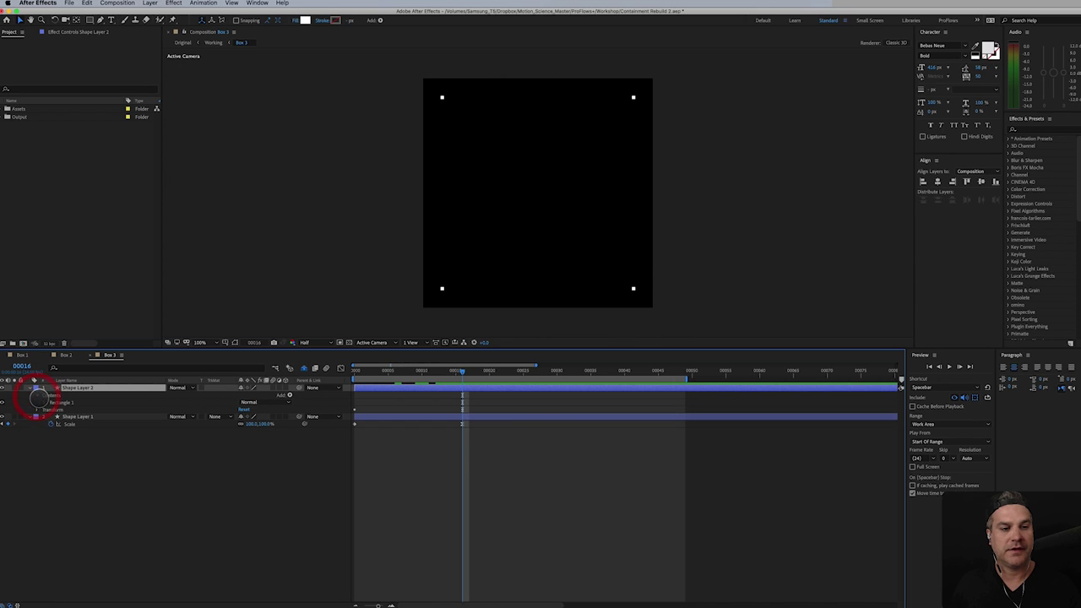
left_click(47, 402)
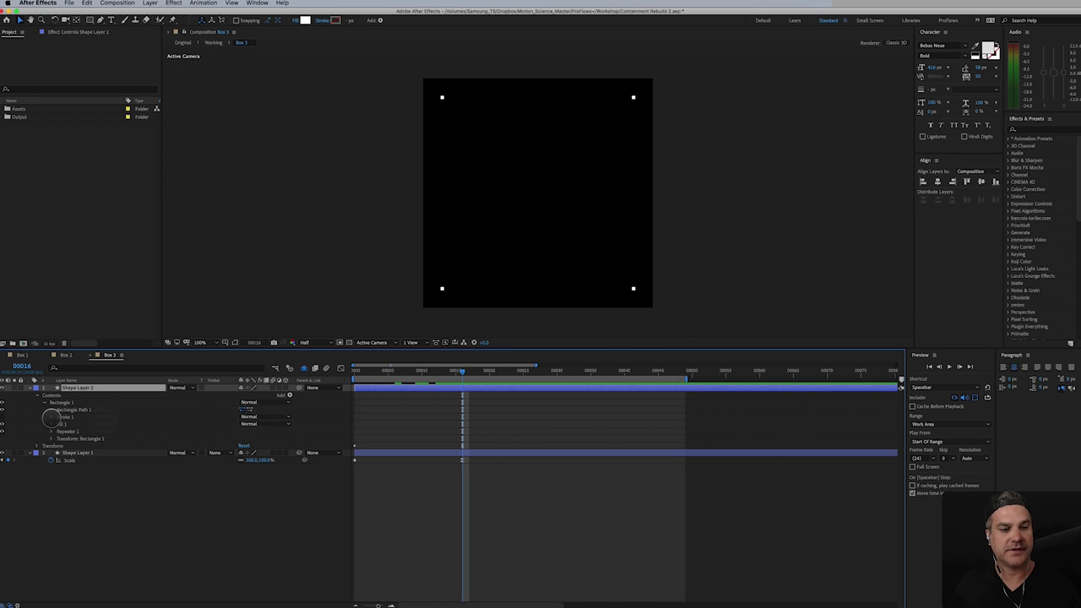
left_click(51, 431)
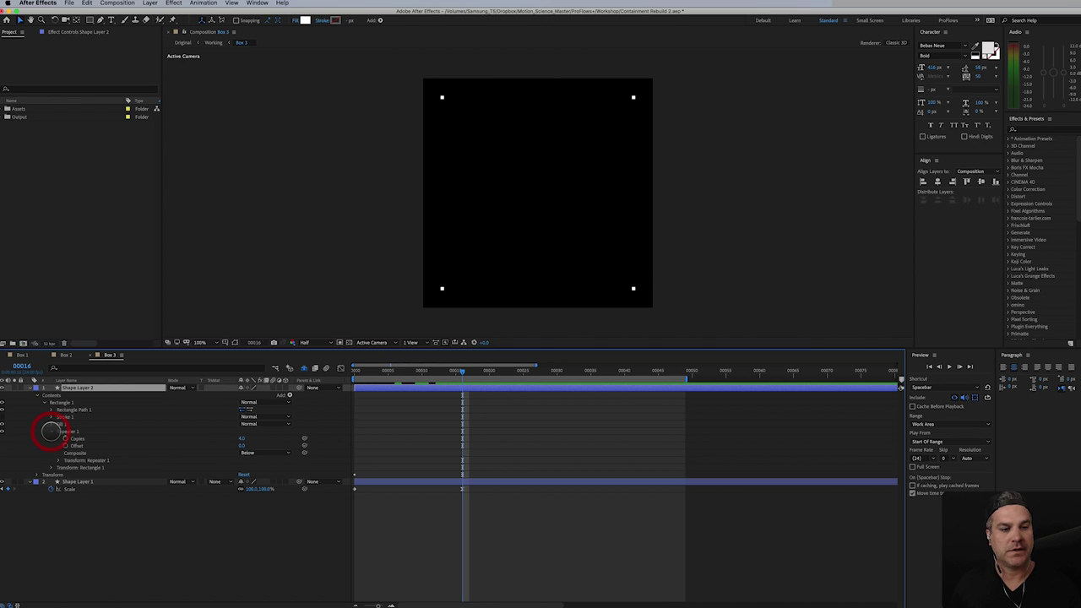
left_click(57, 461)
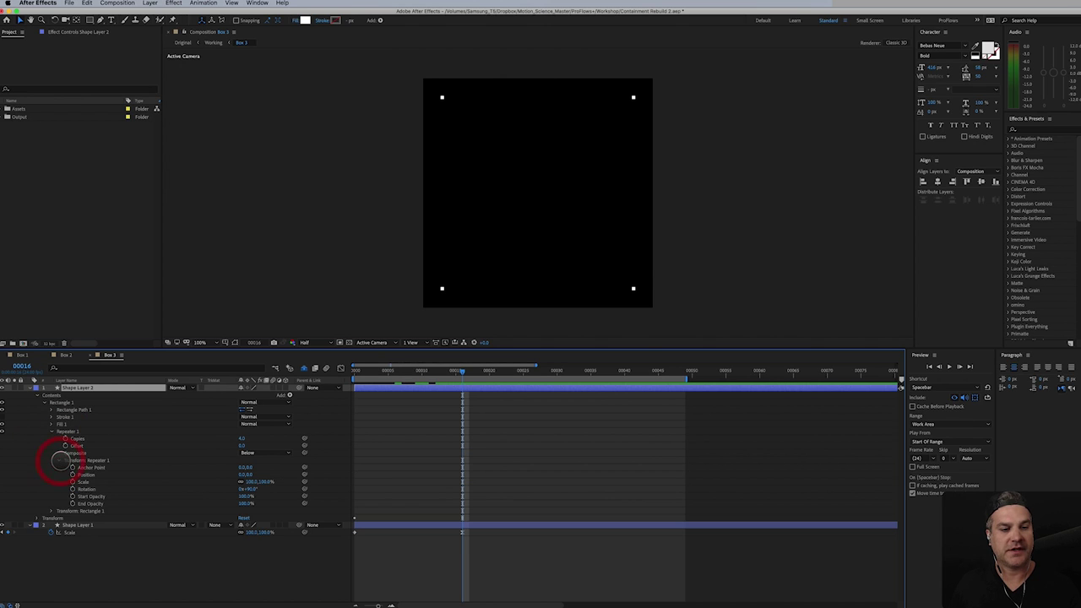
left_click_drag(249, 481, 248, 490)
key("ctrl+z")
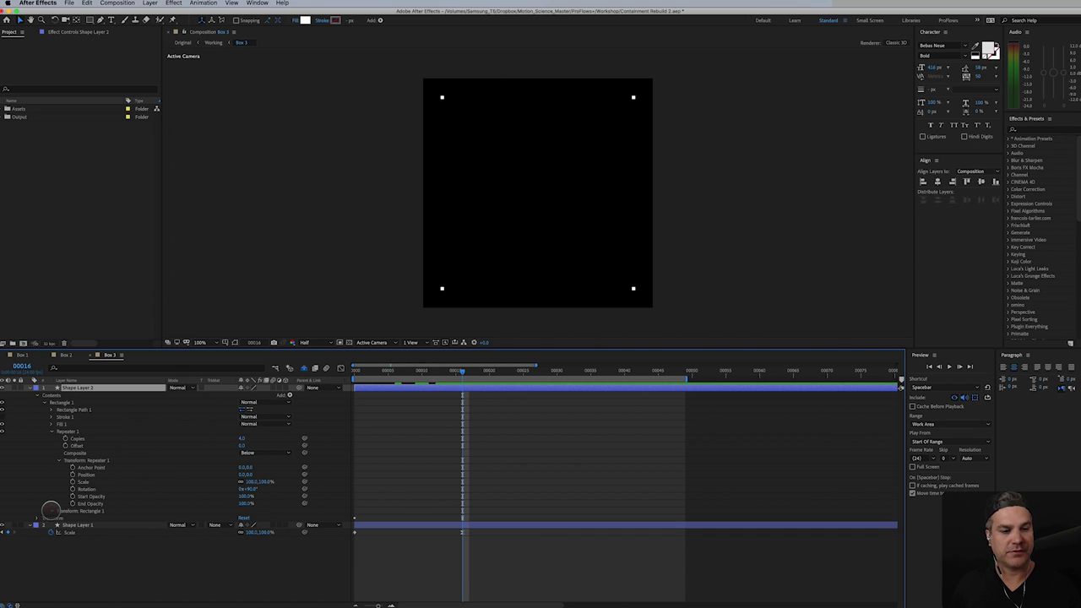
- Scale Shape Layer 2's Rectangle 1 transform to 80% for inset dots
left_click(52, 511)
left_click_drag(252, 535, 250, 532)
left_click(248, 534)
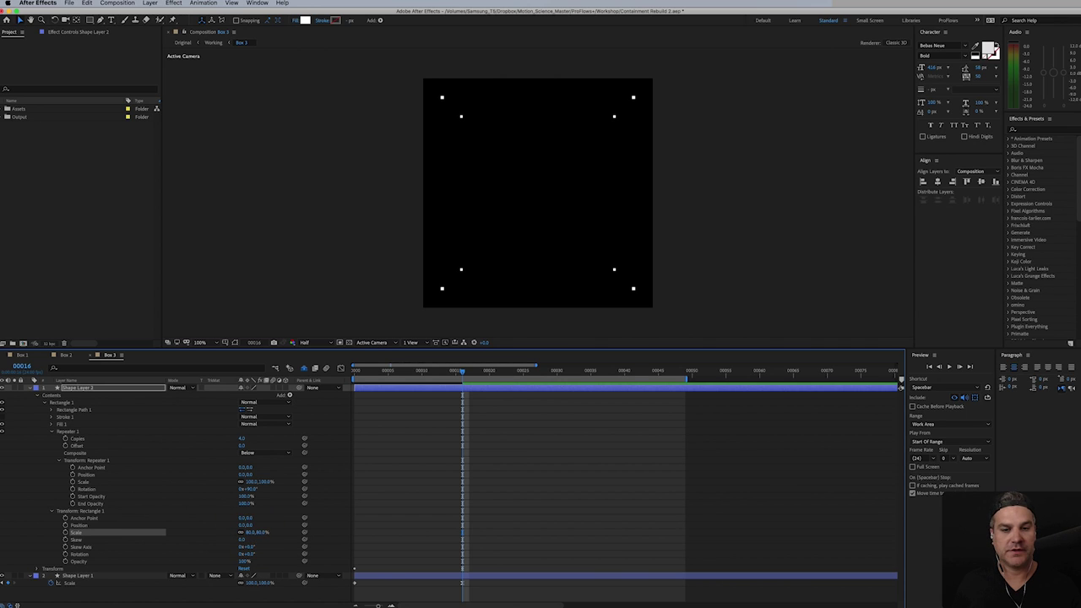
left_click(379, 388)
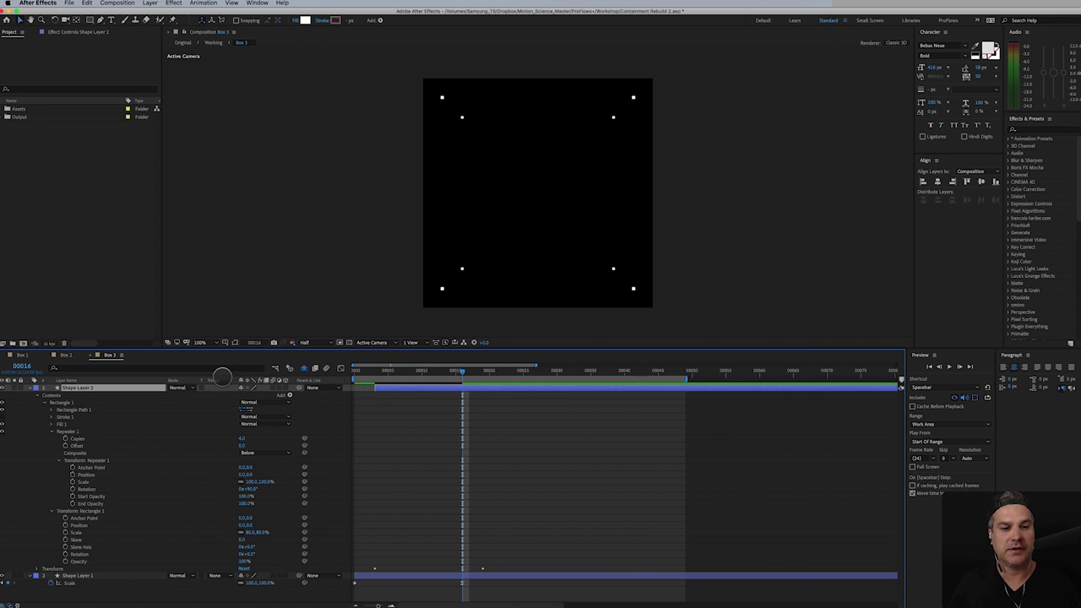
- Show the In column, start Shape Layer 2 at frame 4 and its duplicate at frame 8
right_click(223, 380)
mouse_move(263, 408)
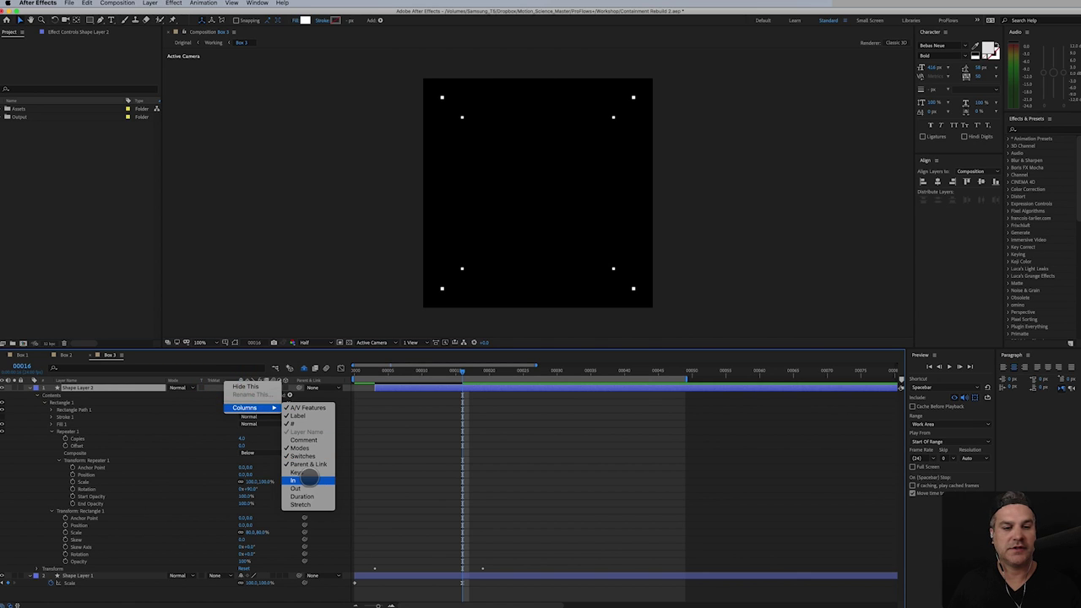
left_click(305, 480)
left_click_drag(395, 387, 425, 387)
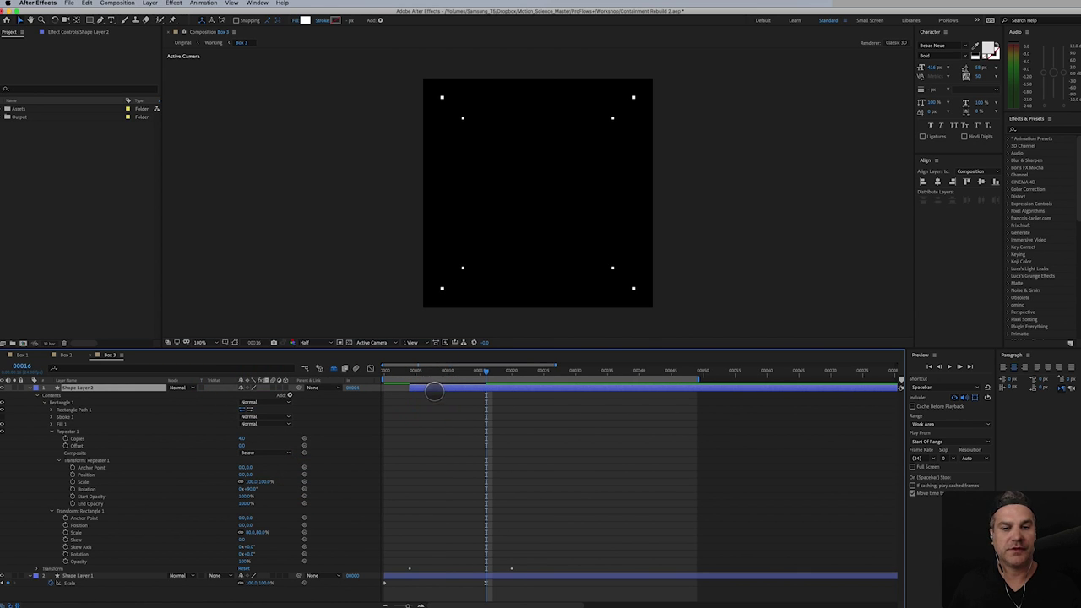
key("ctrl+d")
left_click_drag(422, 387, 479, 386)
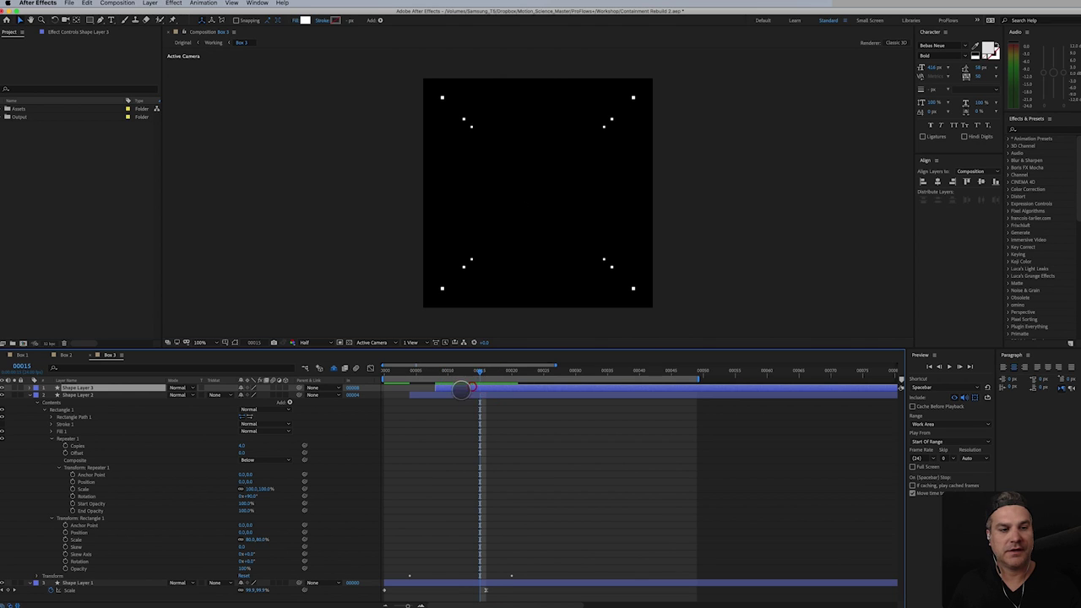
- Expand Shape Layer 3's Transform and its Rectangle 1 transform settings
left_click(29, 386)
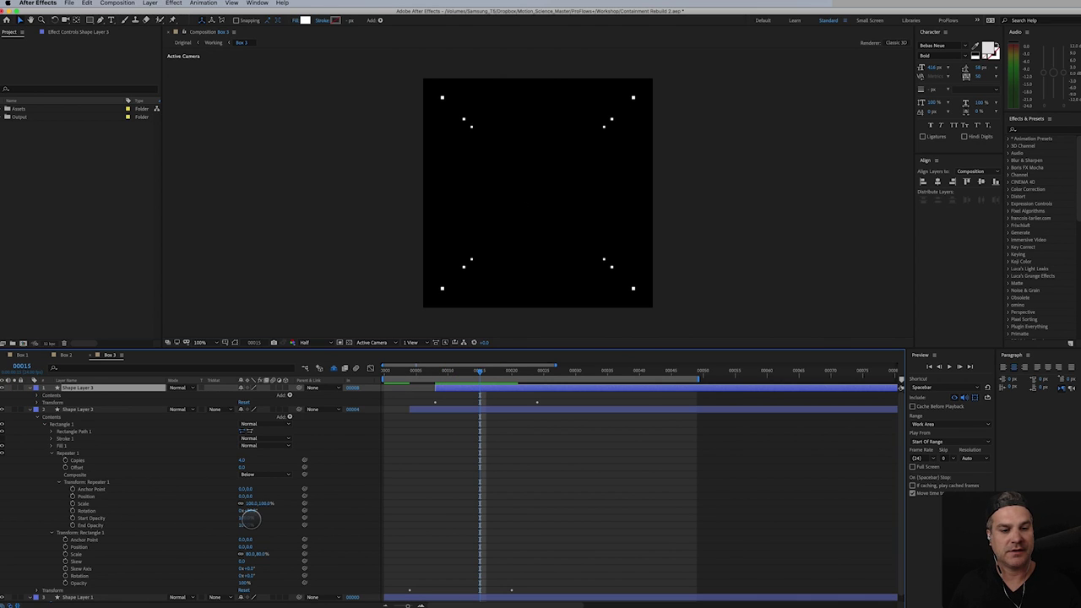
scroll(214, 497, "down", 1)
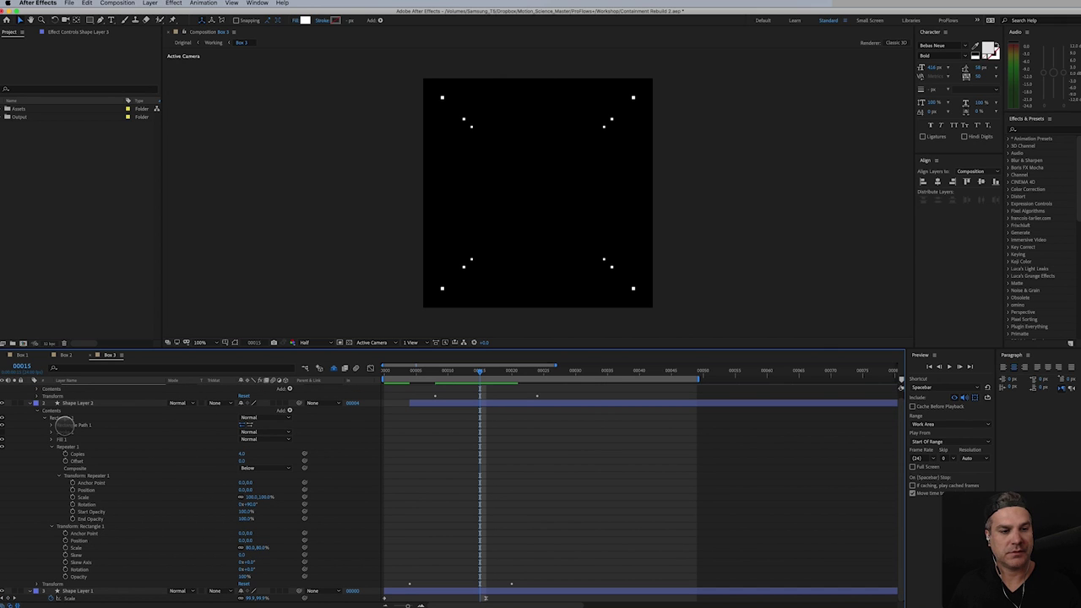
scroll(65, 419, "up", 1)
left_click(35, 403)
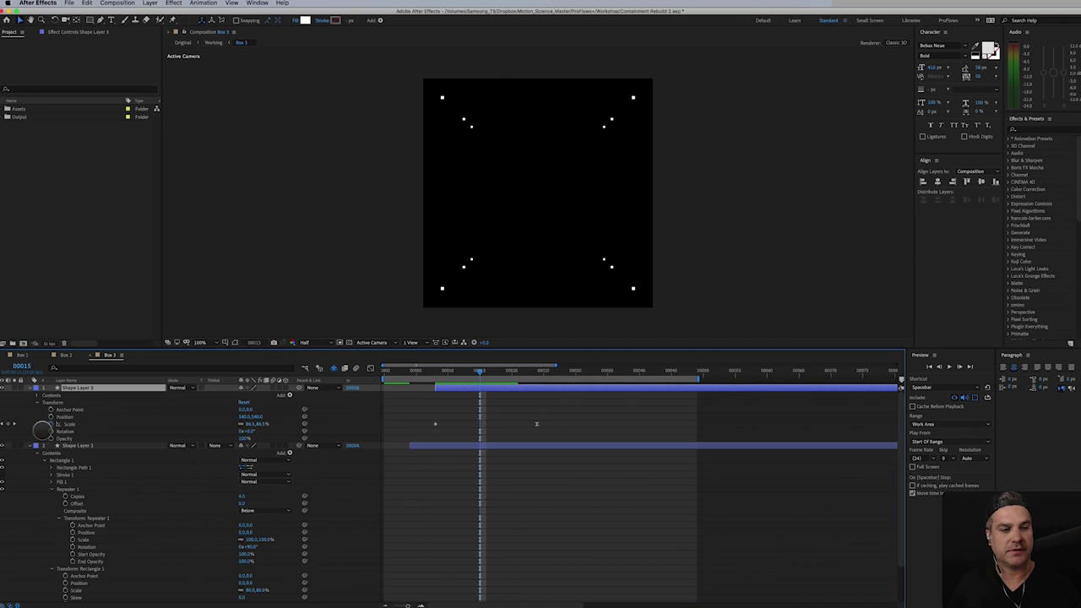
left_click(42, 395)
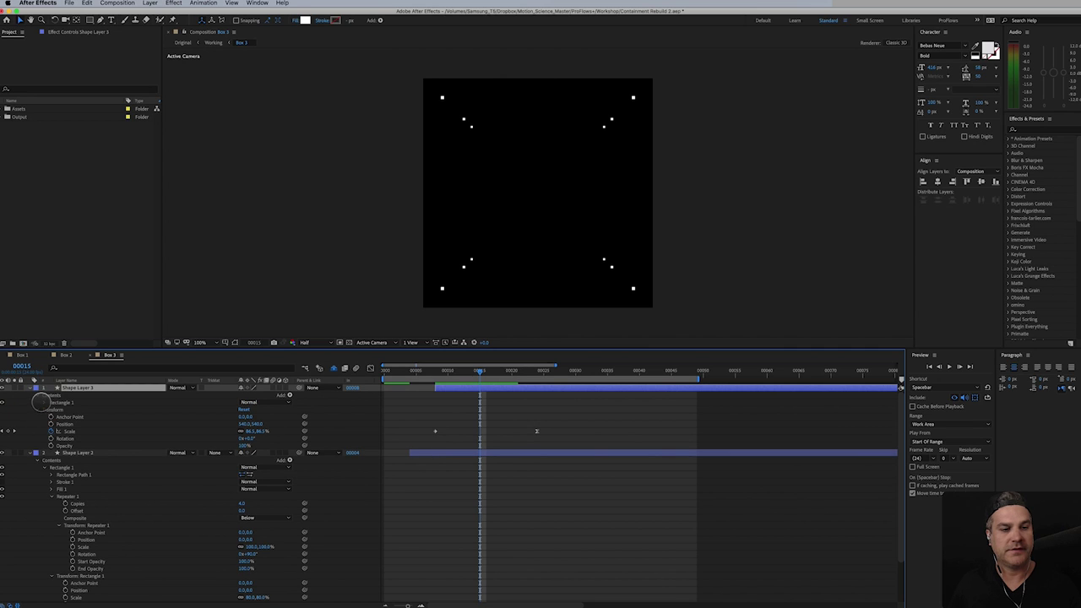
left_click(51, 402)
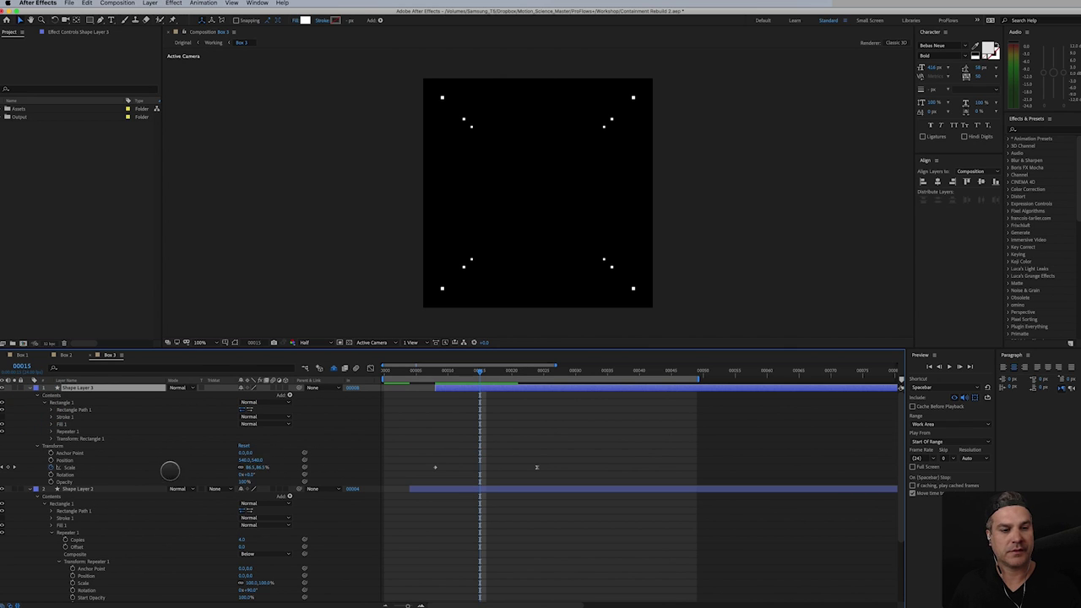
left_click(51, 439)
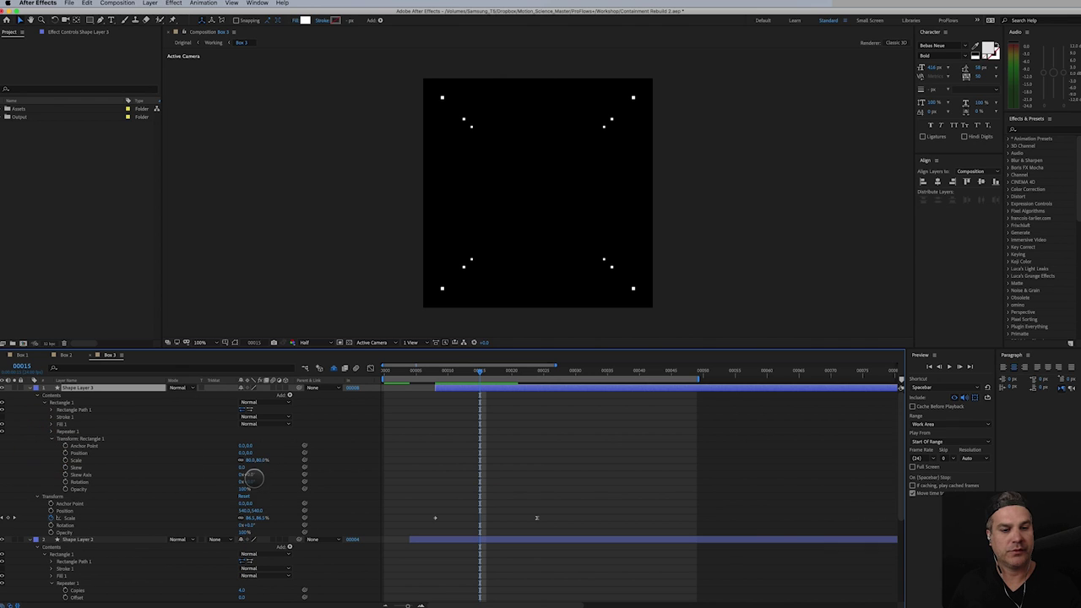
- Set Shape Layer 3's rectangle scale to 60 and preview the three dot sets
left_click(264, 460)
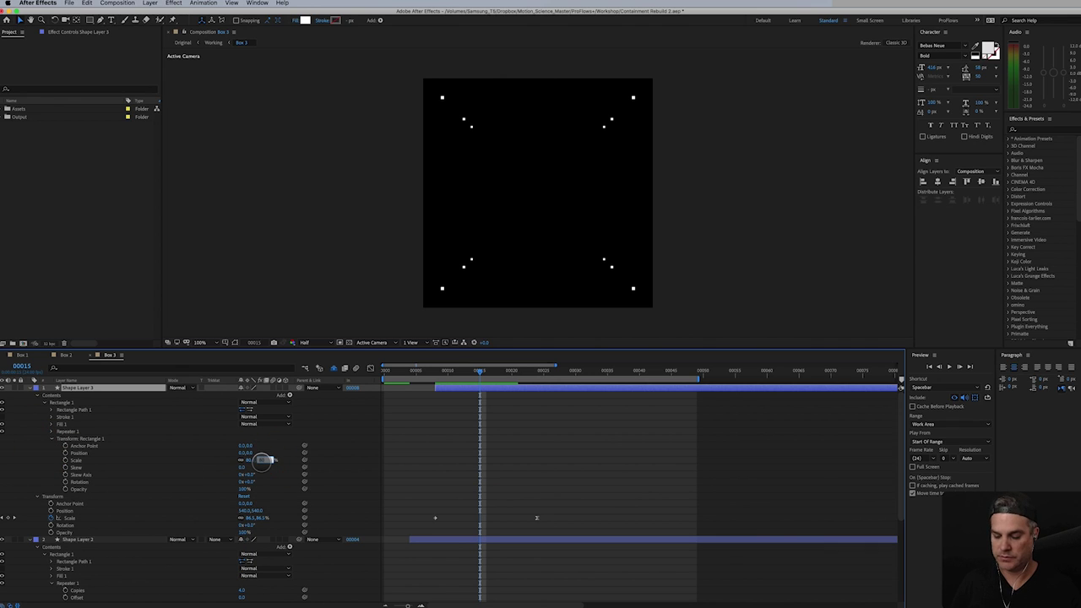
type("60")
key("Return")
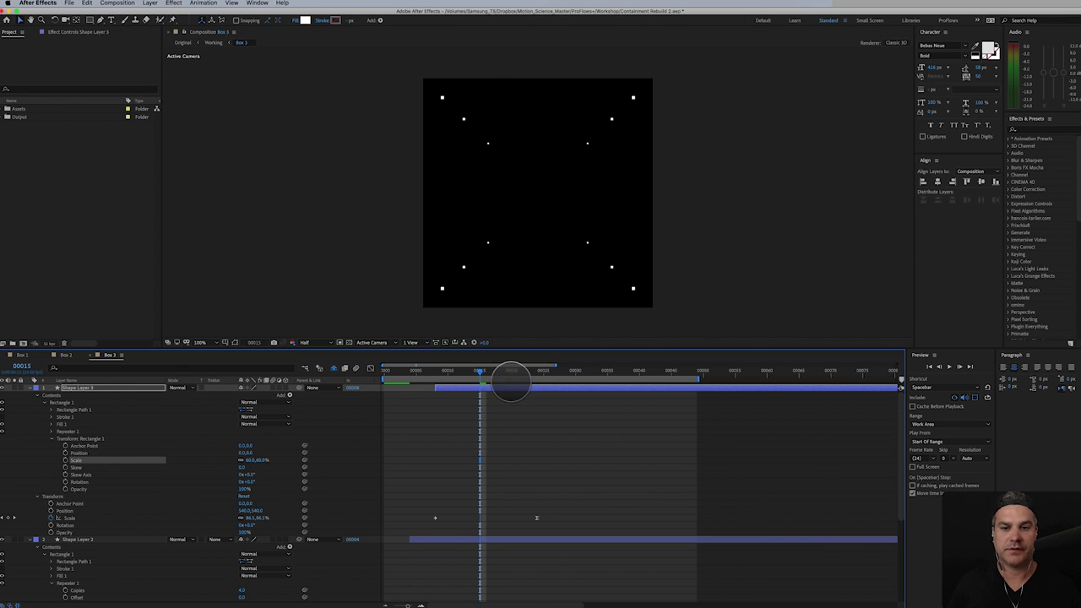
left_click_drag(512, 372, 504, 425)
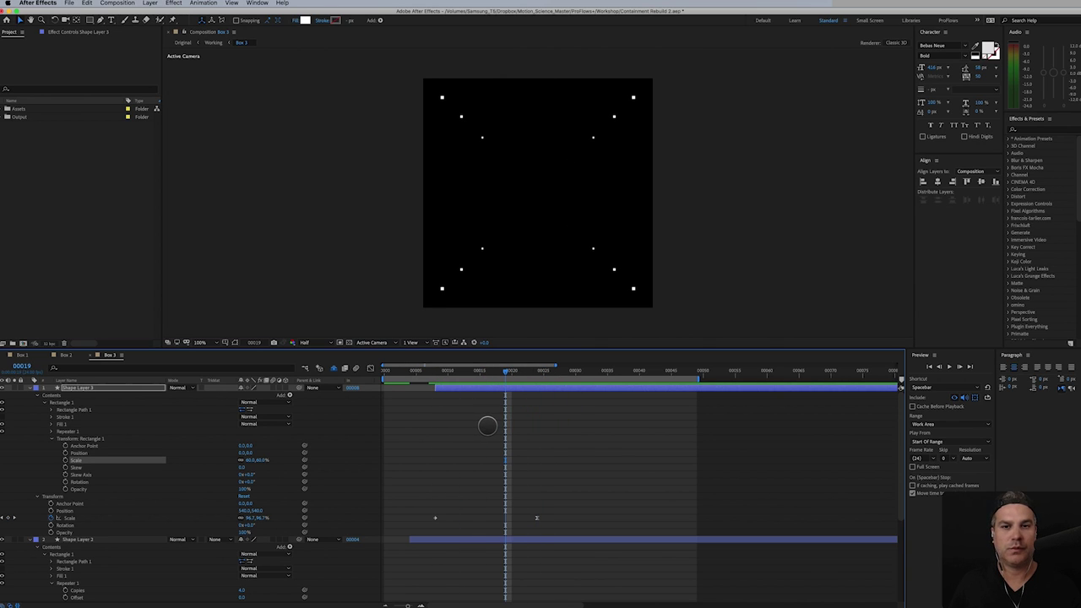
left_click_drag(543, 373, 551, 373)
key("space")
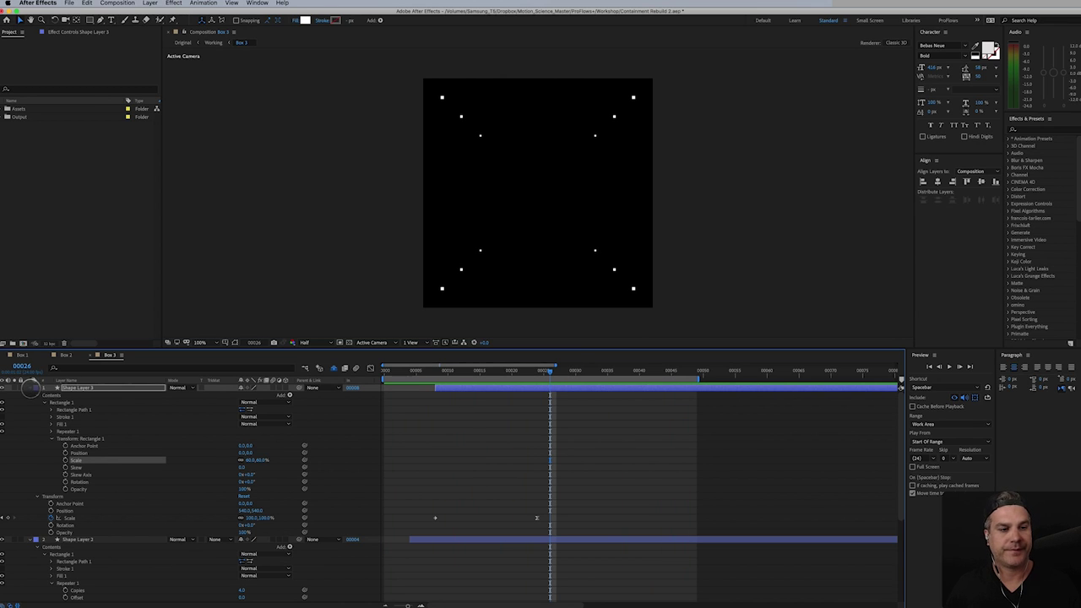
- Make Shape Layer 3 3D, then precompose all three shape layers as 'Dots'
left_click(28, 387)
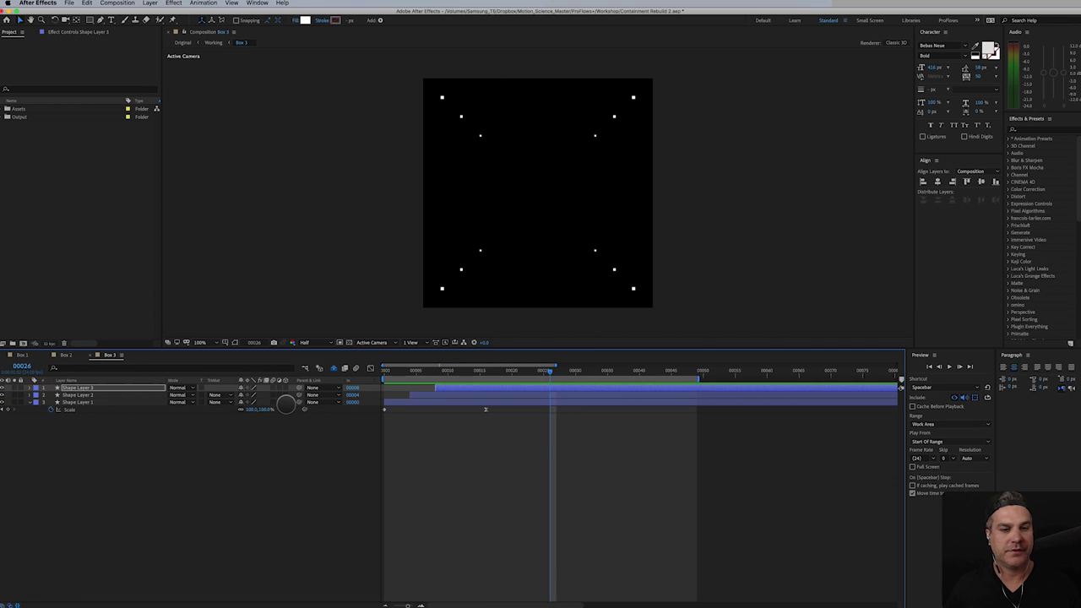
left_click(286, 387)
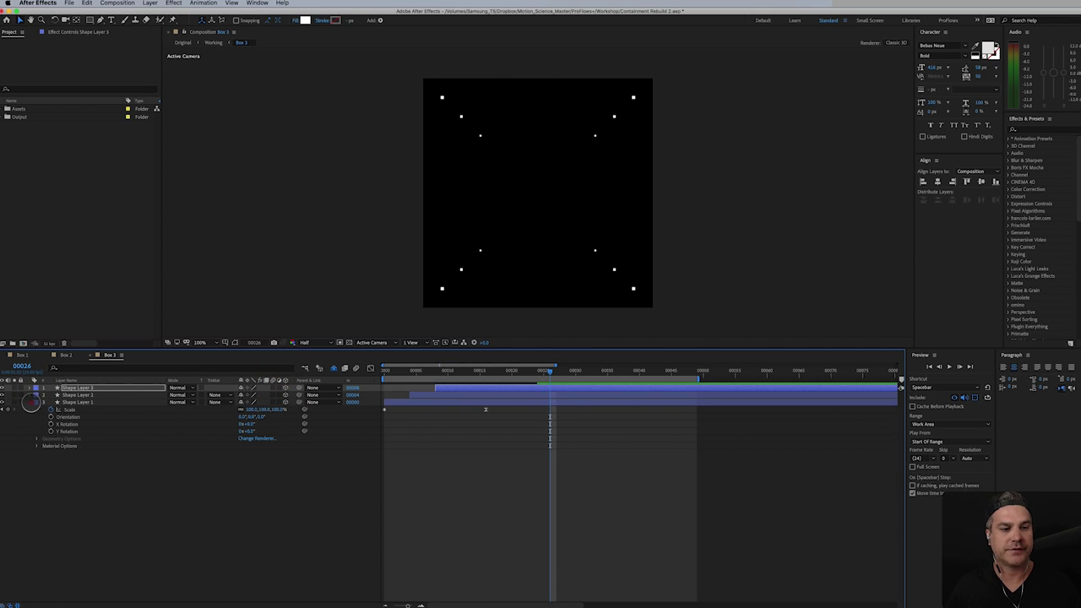
left_click(49, 389)
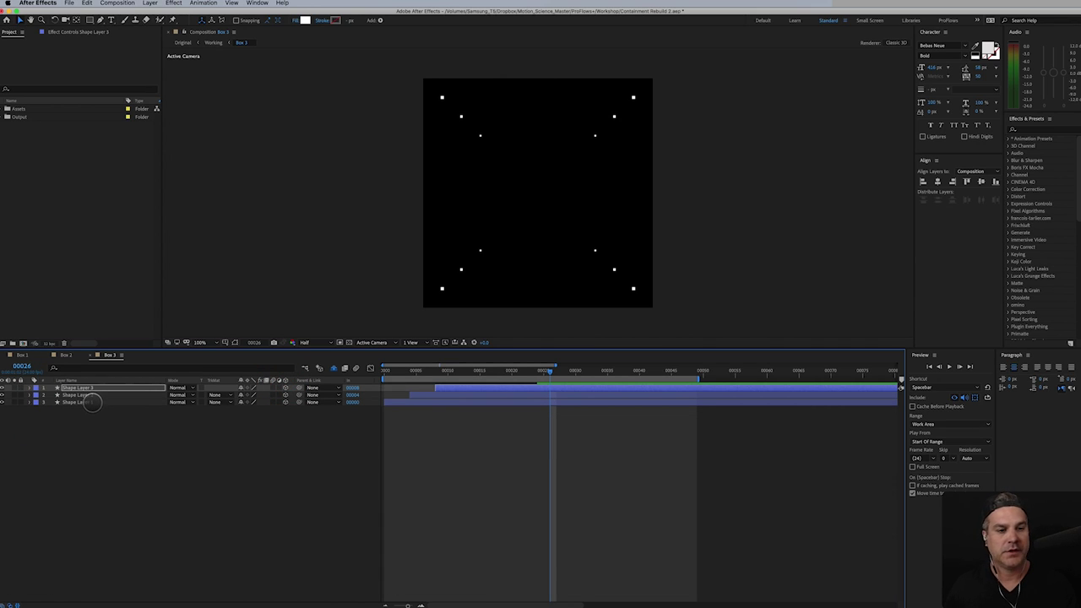
left_click(93, 402, "shift")
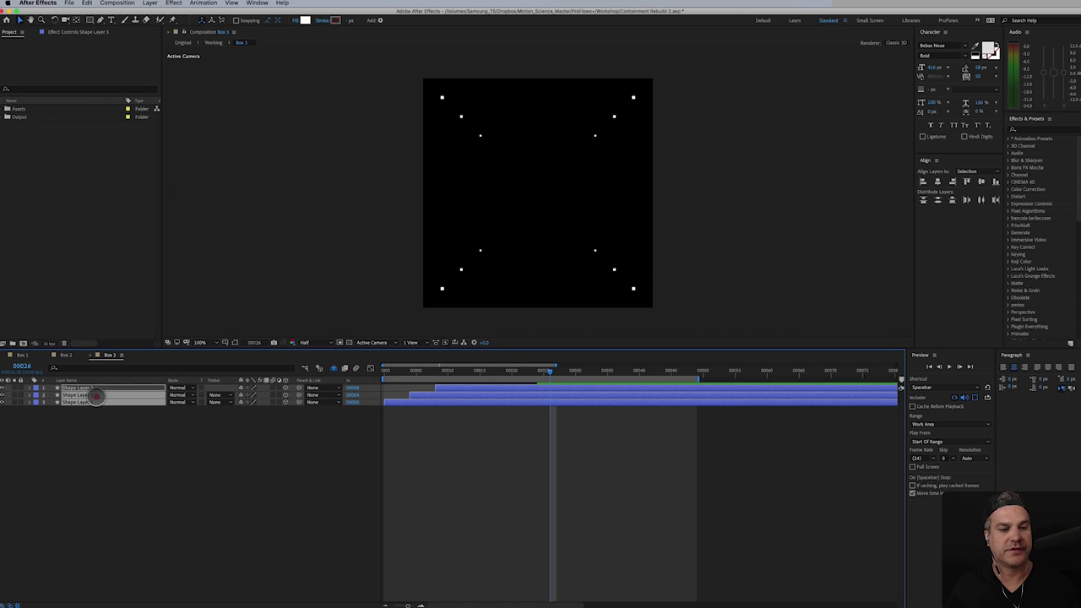
right_click(96, 396)
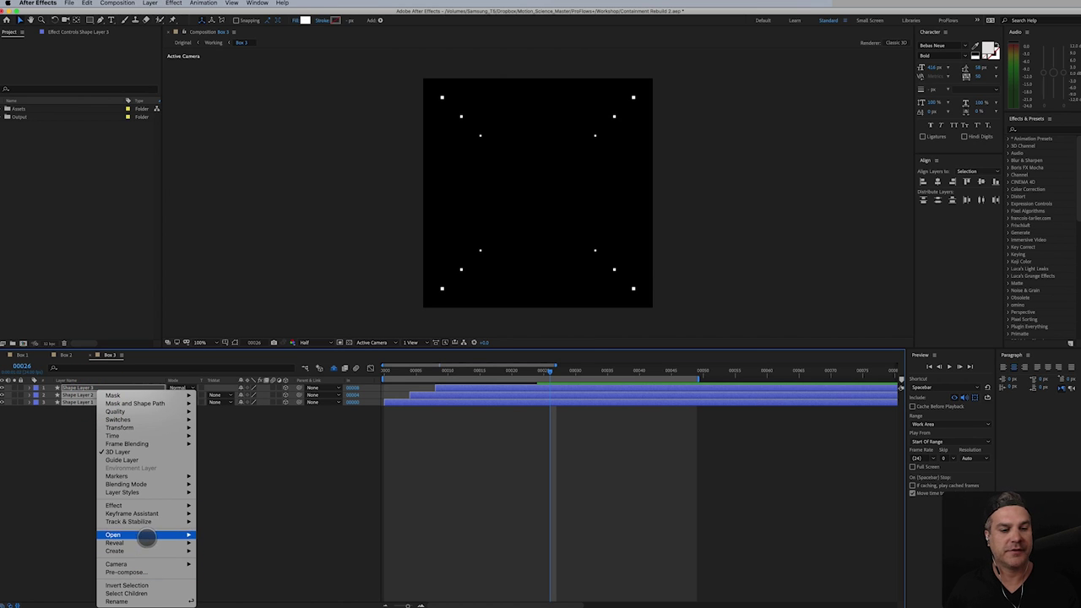
left_click(148, 572)
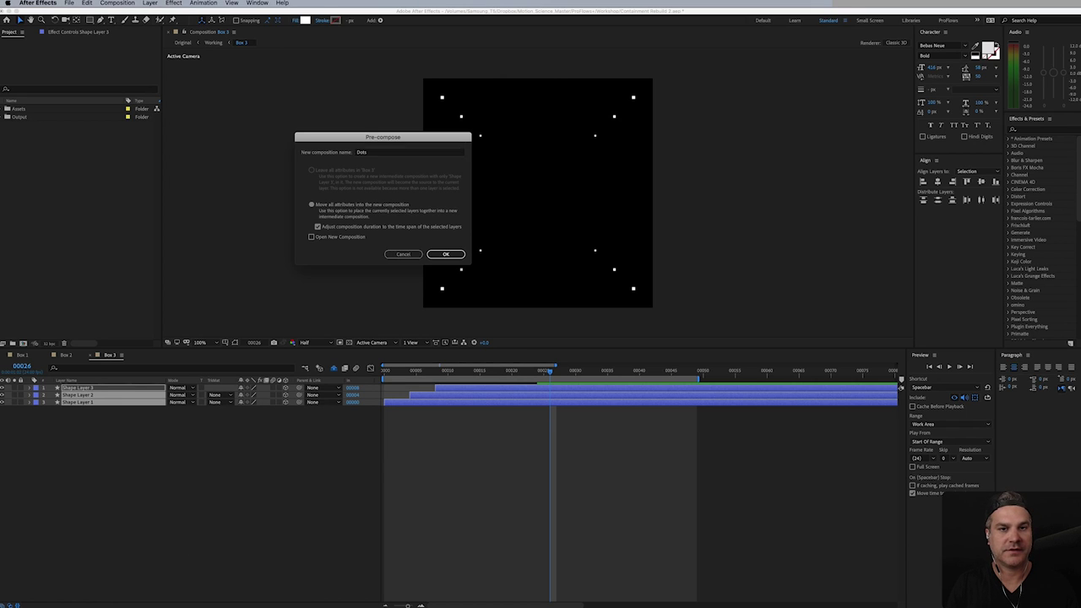
key("Return")
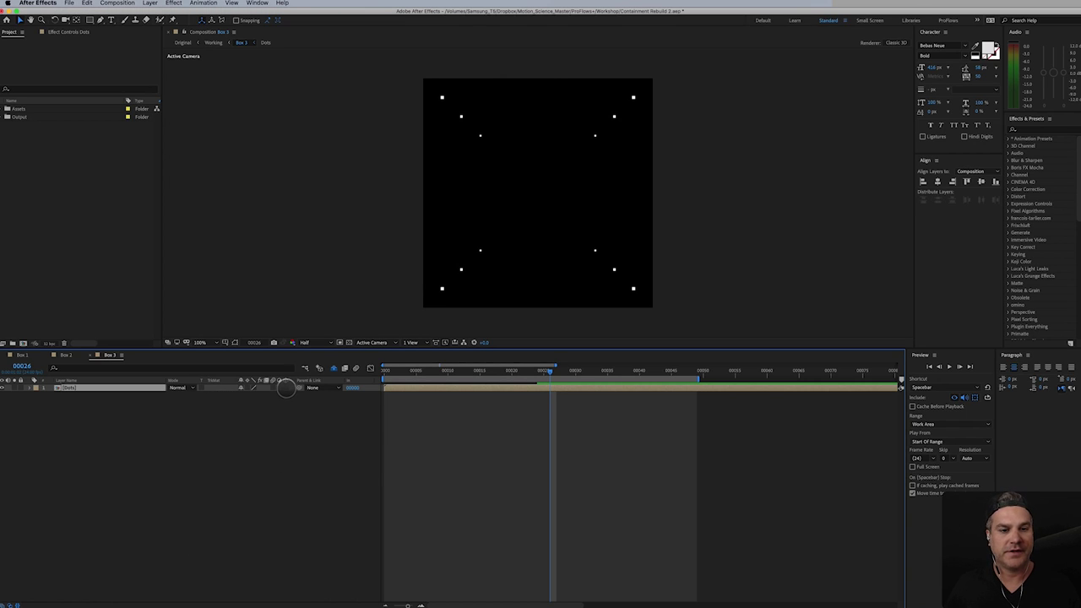
- Duplicate the Dots layer and push the copy 200 into depth
key("super+d")
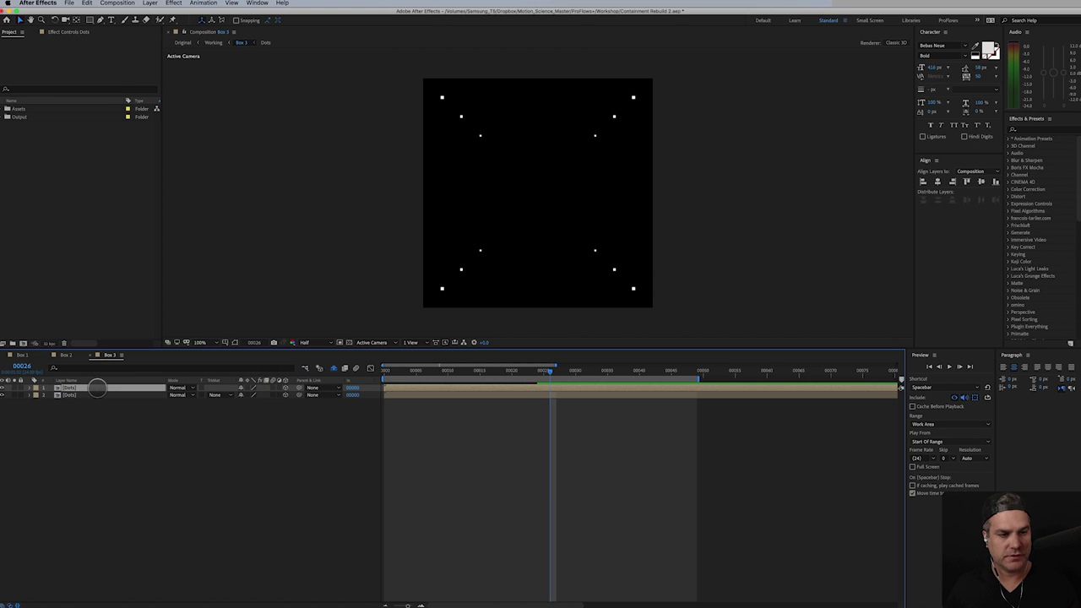
key("p")
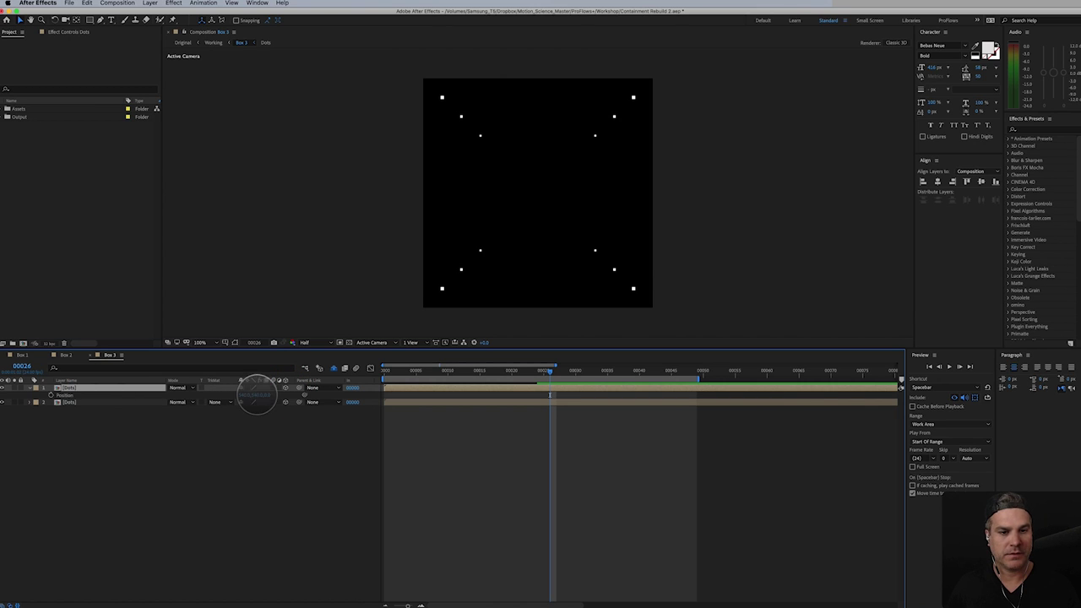
left_click(267, 395)
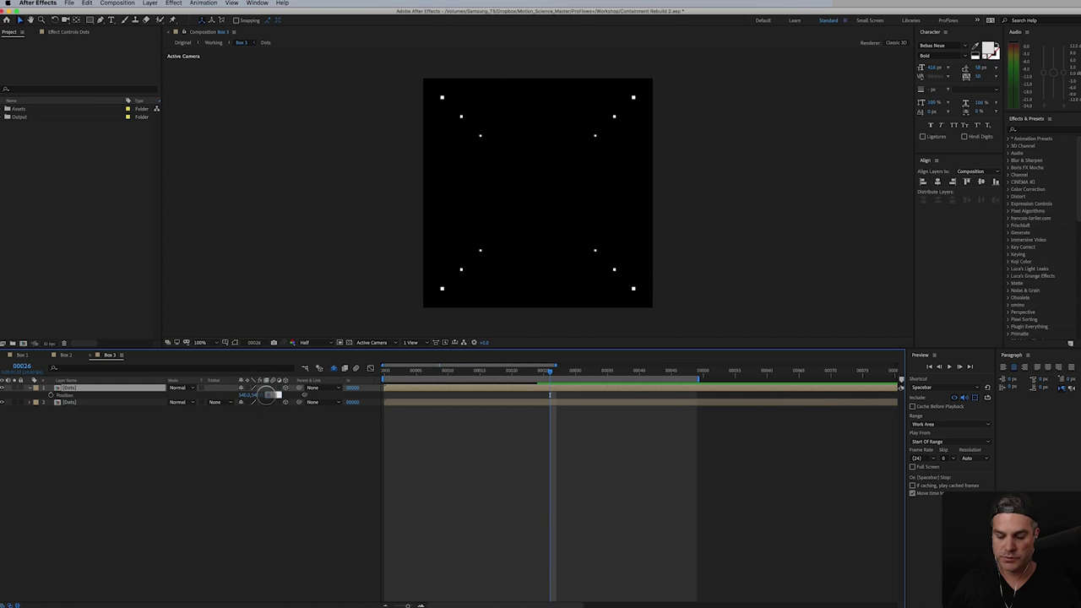
type("200")
key("Return")
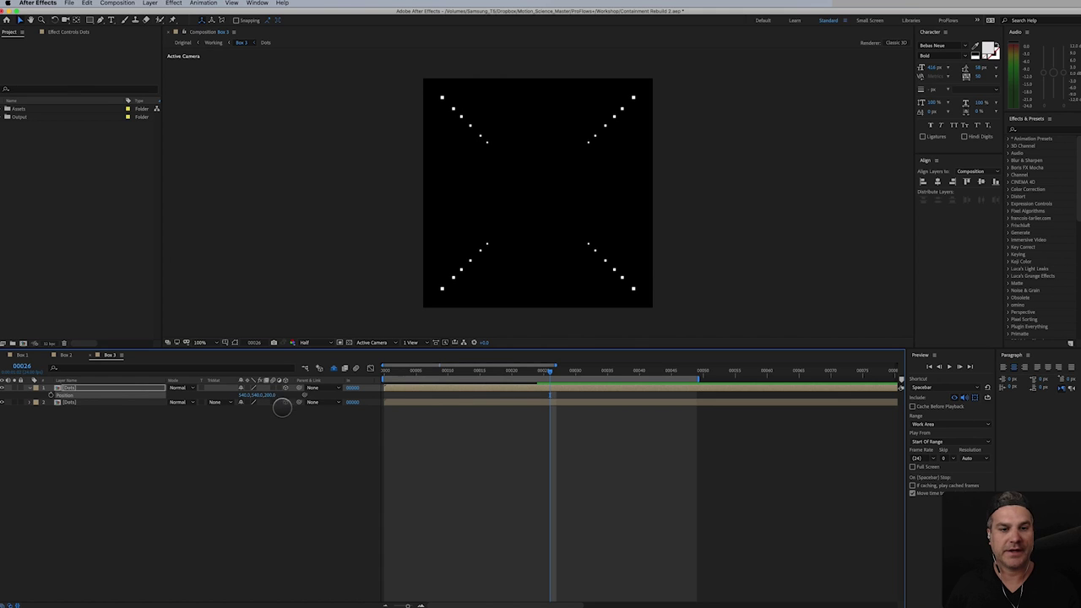
- Split the viewer into two side-by-side views and pan the custom 3D view
left_click(411, 342)
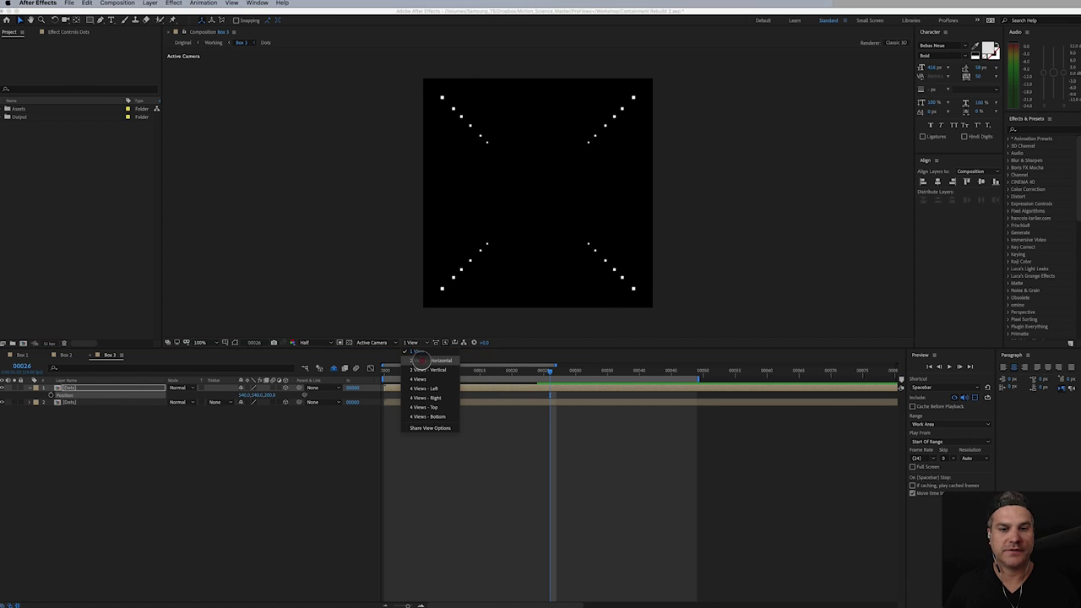
left_click(420, 361)
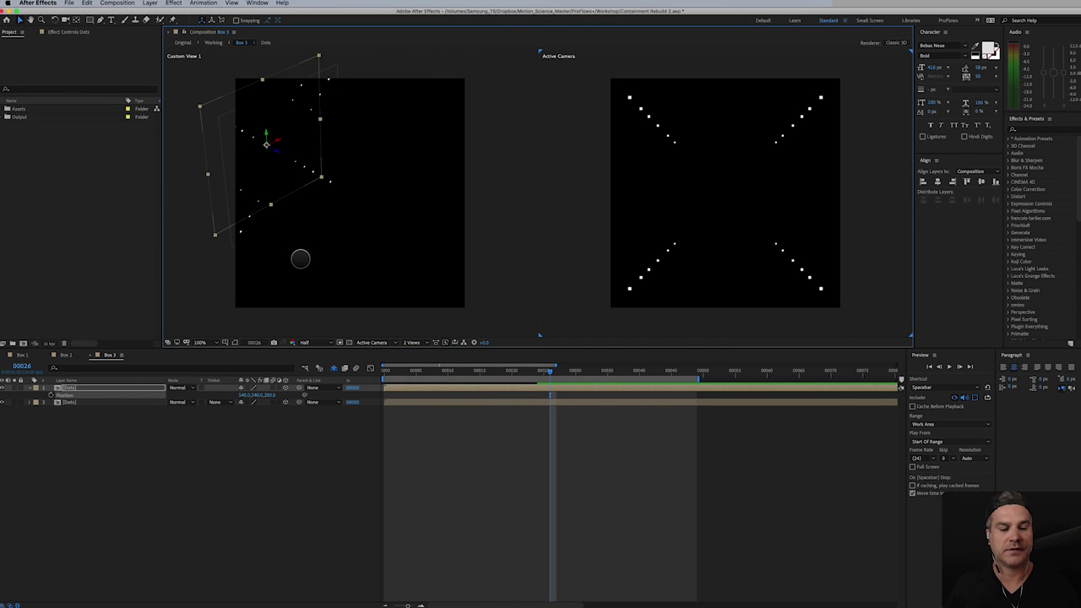
left_click_drag(336, 236, 363, 250)
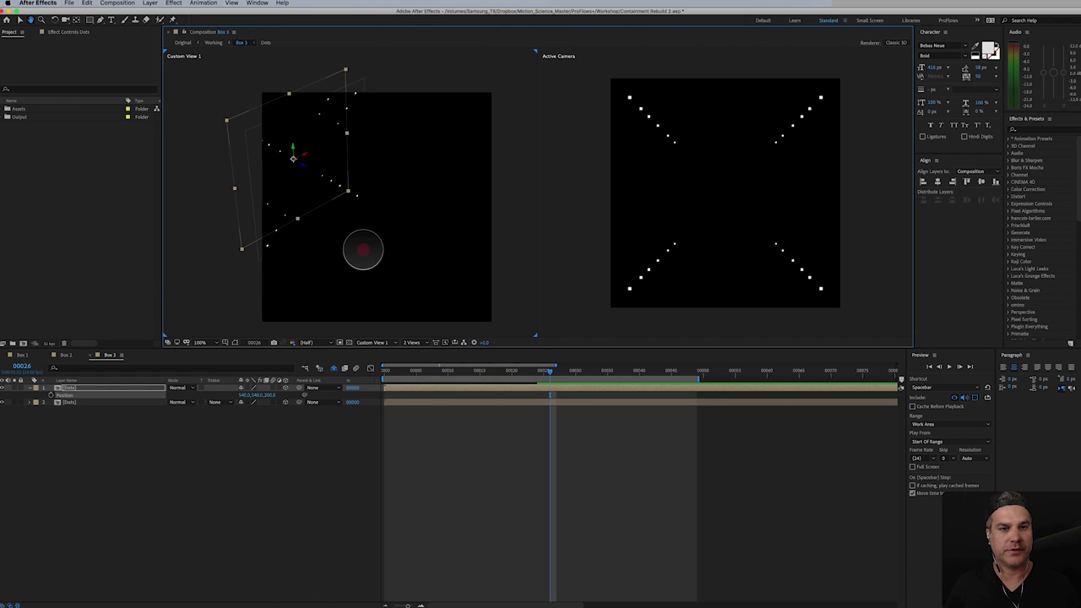
- Duplicate the top Dots layer and set its Position Z to -200
left_click(85, 388)
key("ctrl+d")
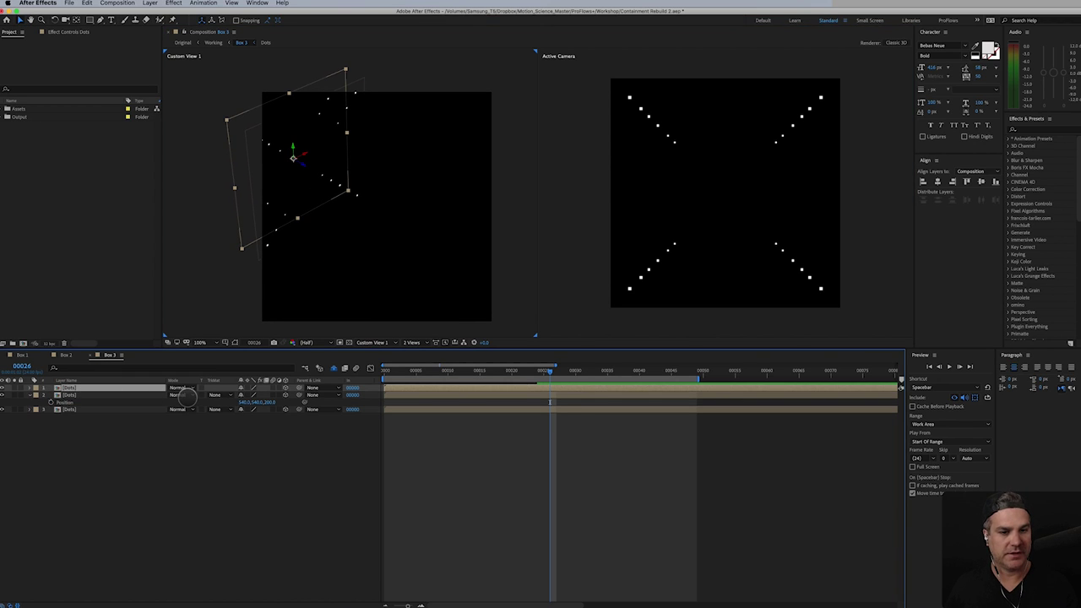
key("p")
left_click(271, 395)
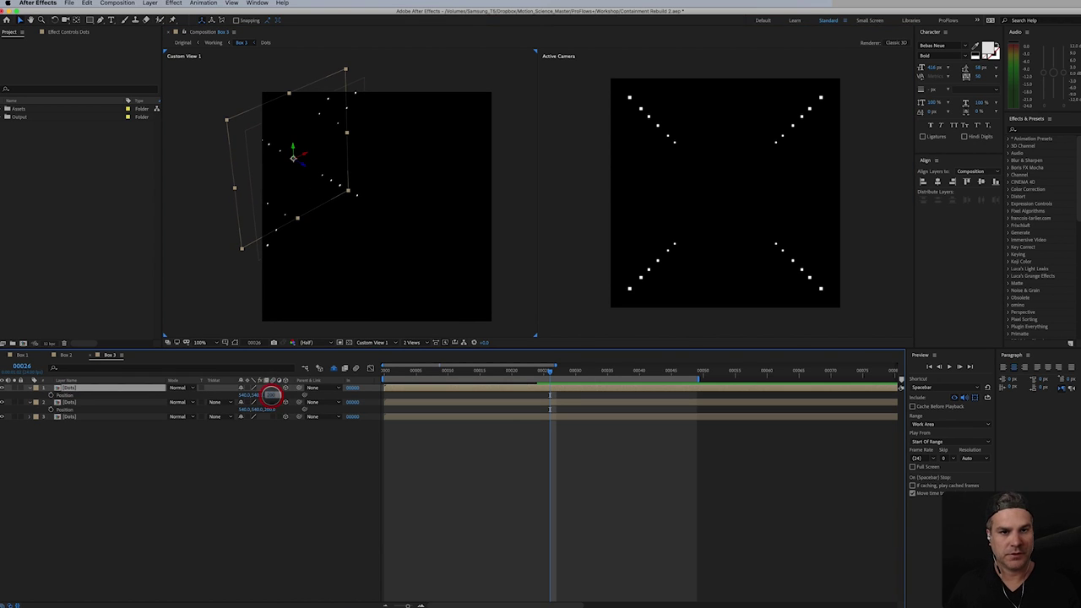
type("-20")
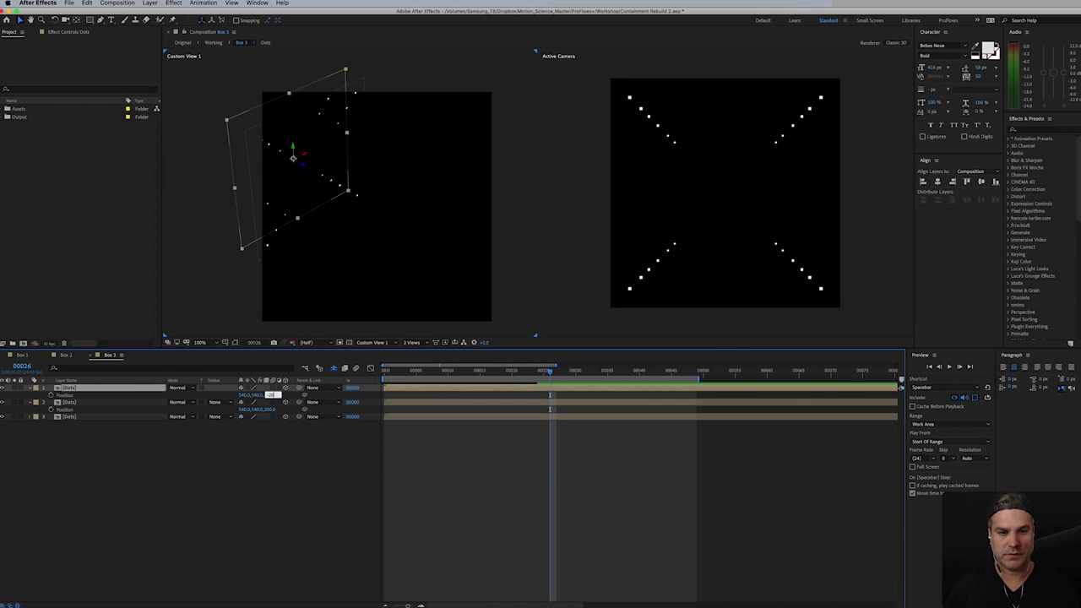
type("0")
key("Return")
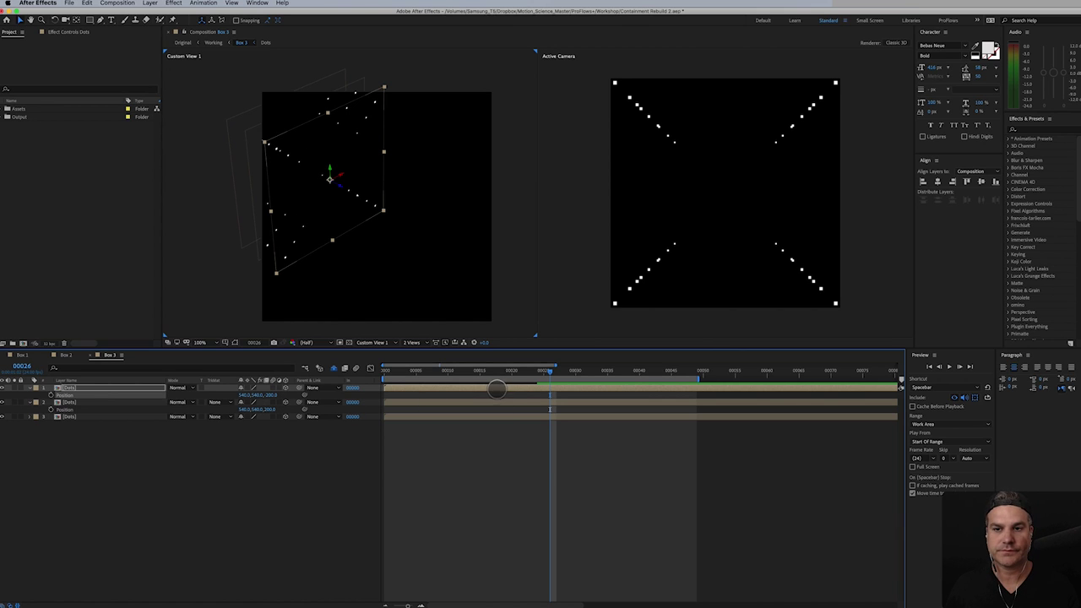
- Scrub and play the animation to check the dots receding in depth
left_click_drag(550, 370, 384, 370)
key("space")
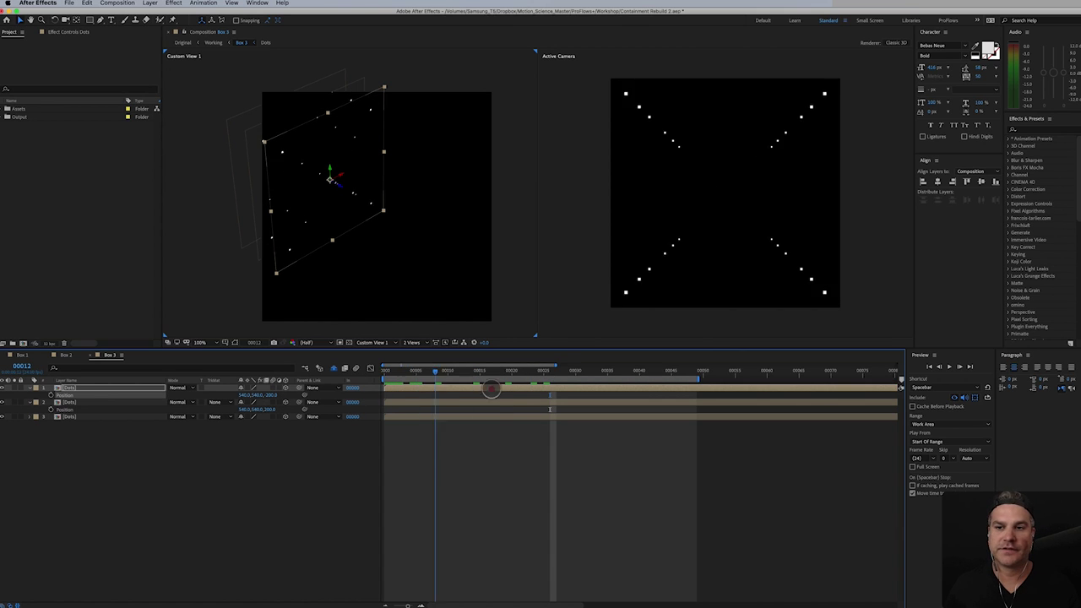
left_click(524, 389)
left_click_drag(334, 199, 391, 220)
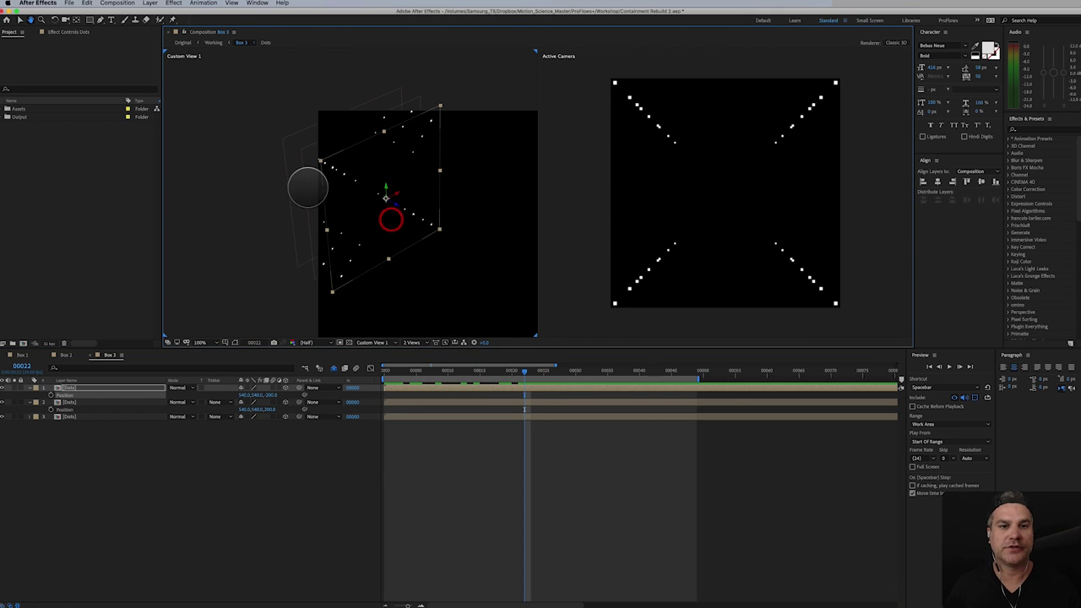
key("v")
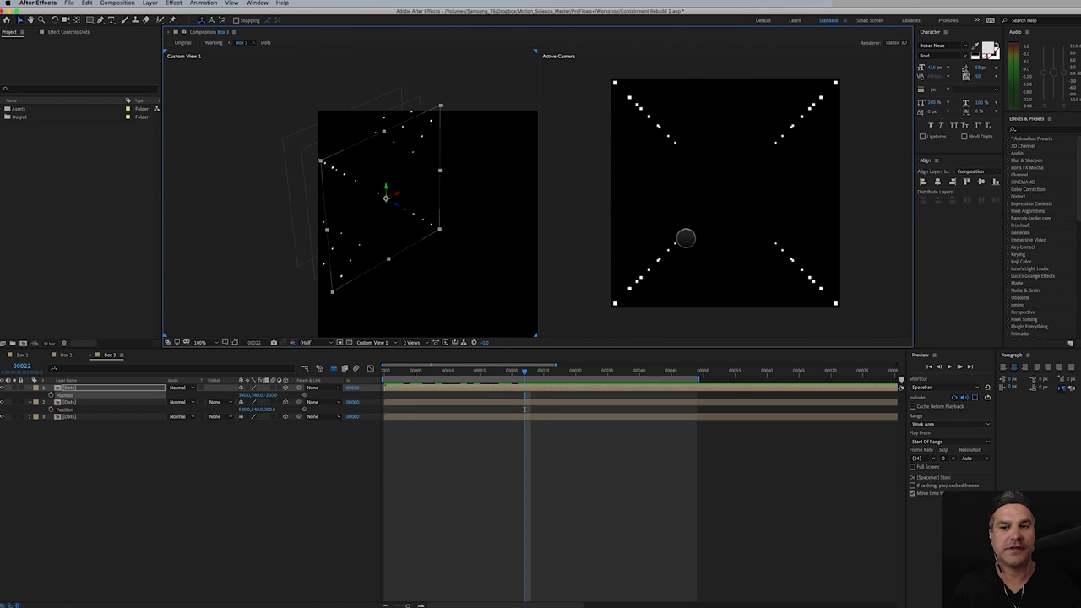
left_click_drag(532, 380, 582, 420)
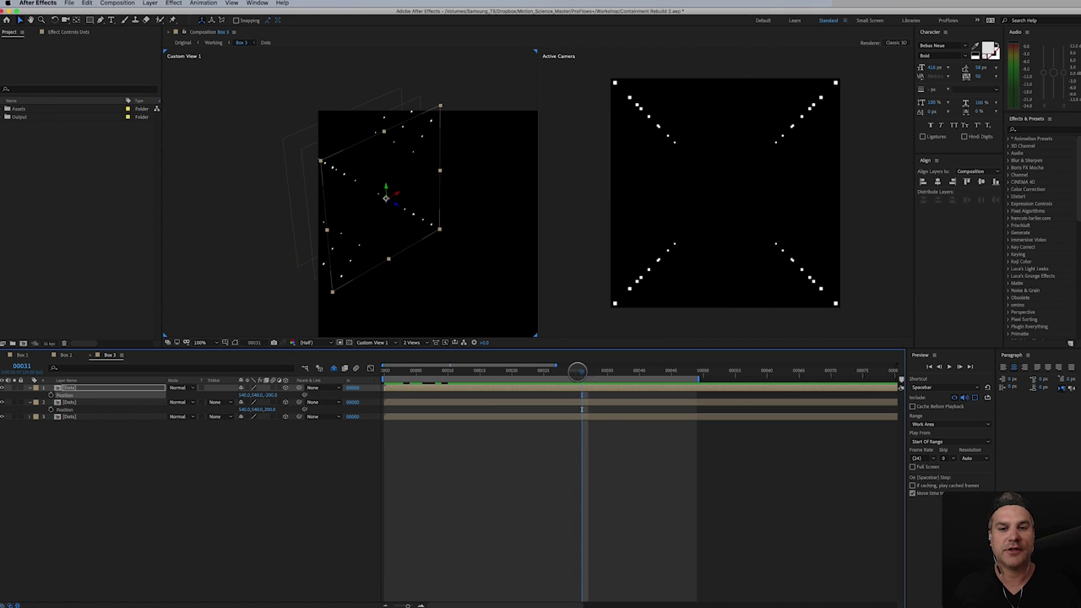
mouse_move(577, 372)
left_mouse_down()
mouse_move(434, 381)
mouse_move(566, 394)
mouse_move(432, 391)
mouse_move(578, 387)
left_mouse_up()
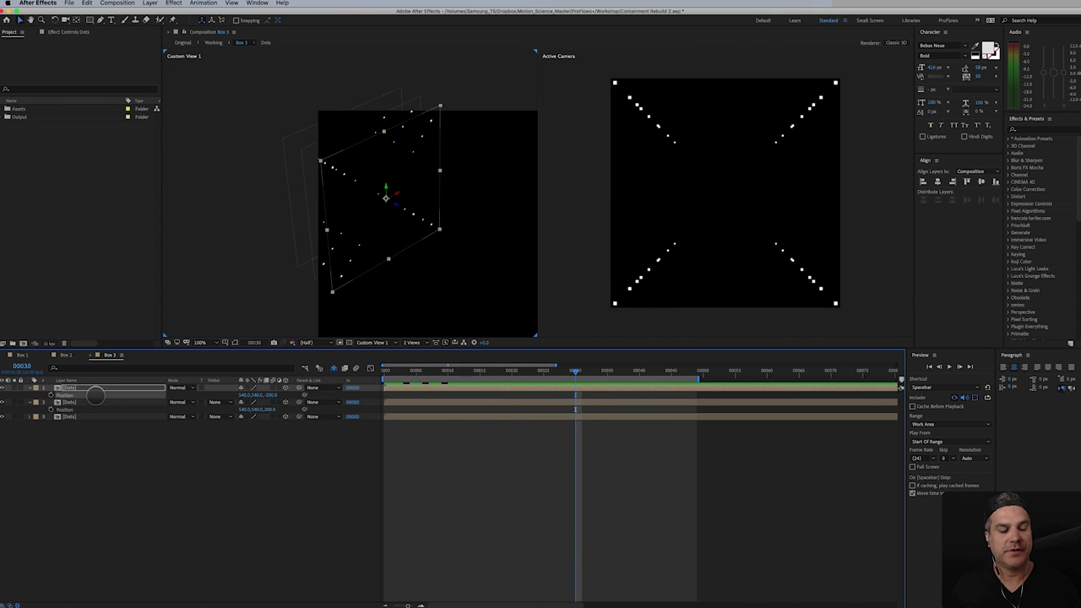
- Create a full-frame rectangle shape layer with no fill and a white stroke
left_click(123, 432)
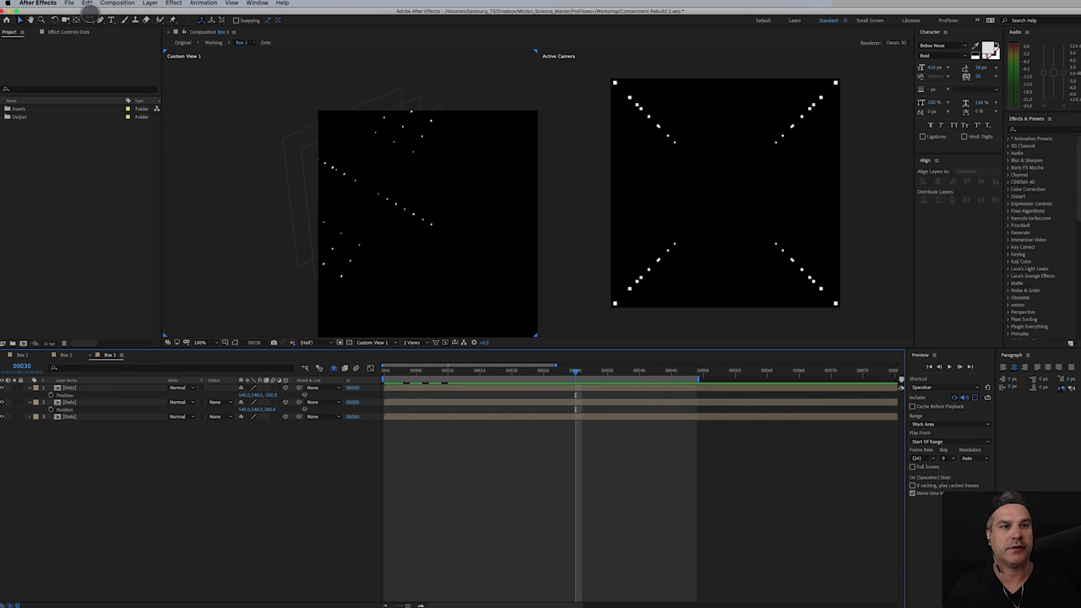
double_click(89, 18)
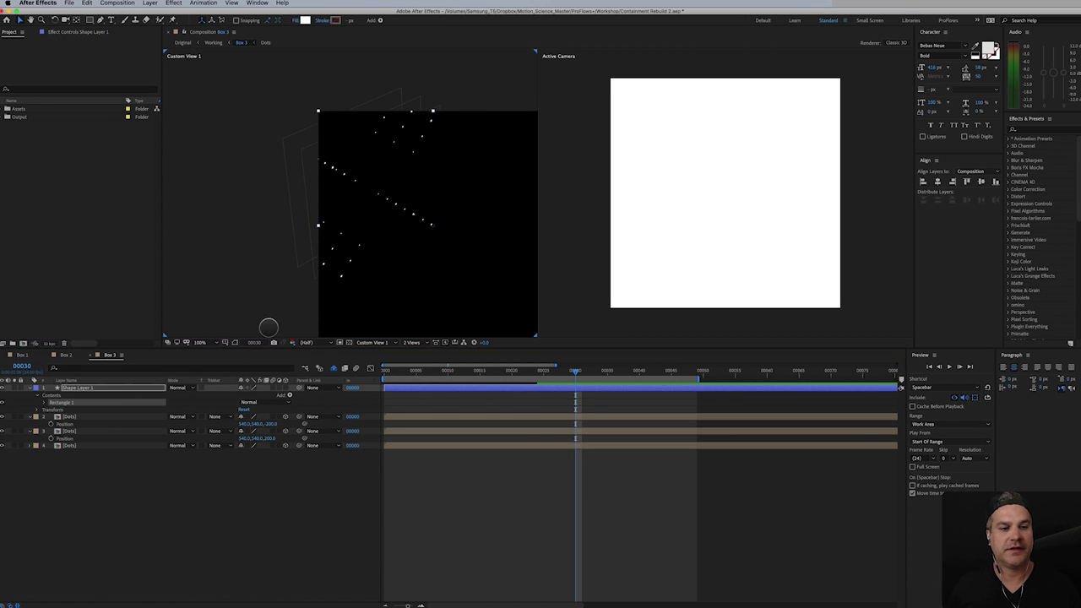
left_click(114, 388)
left_click(297, 21)
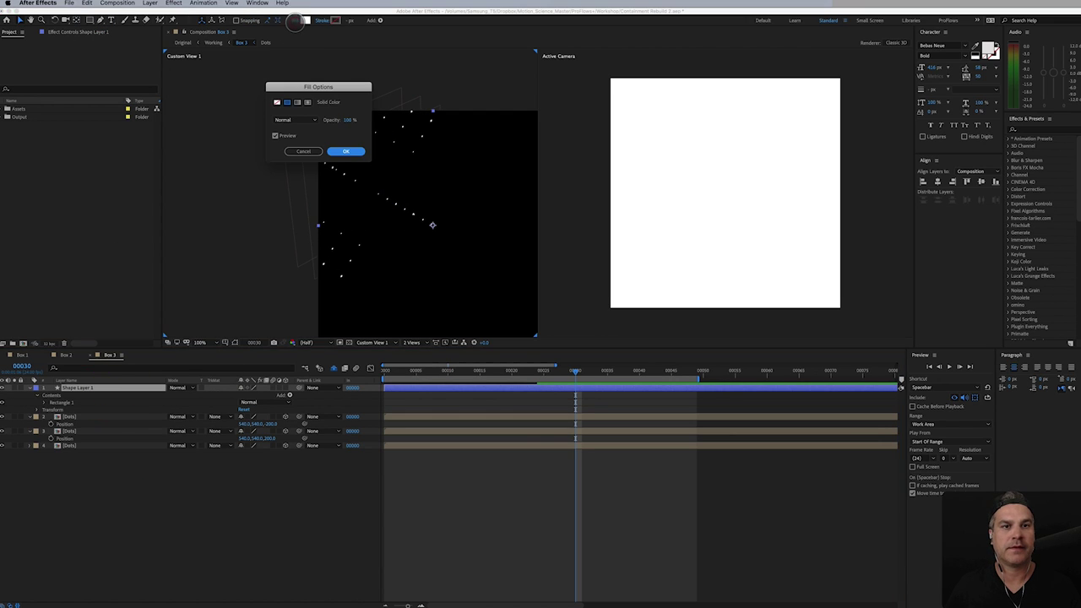
left_click(276, 102)
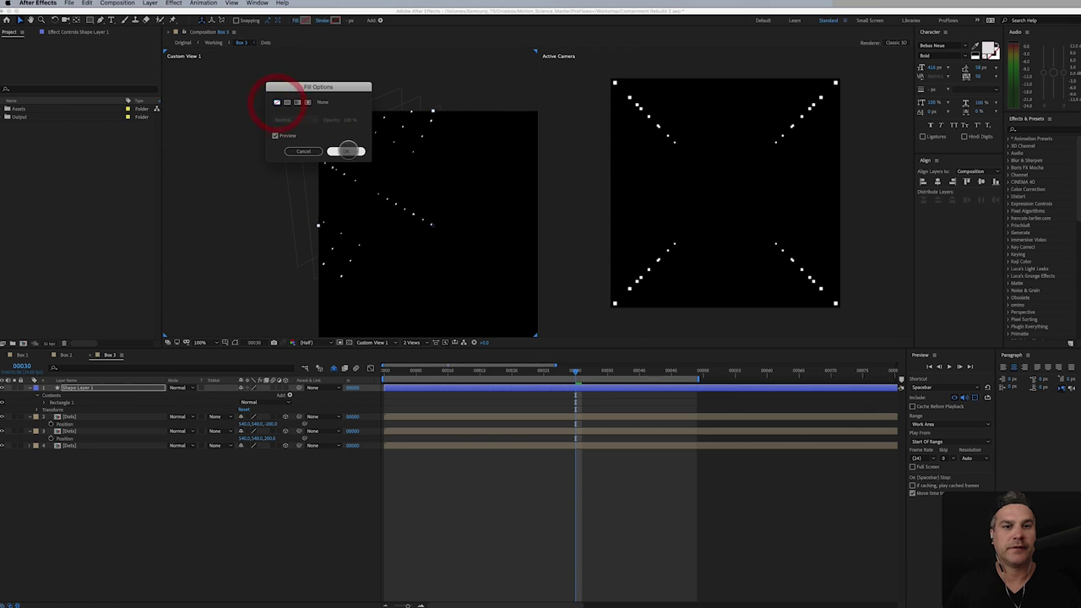
left_click(346, 152)
left_click(332, 20)
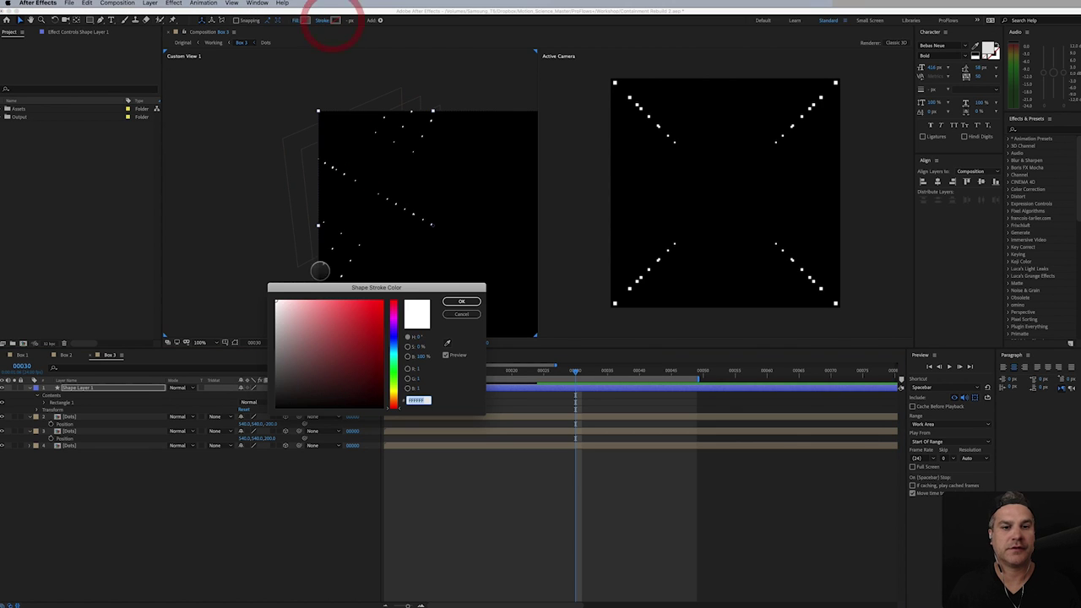
left_click(453, 301)
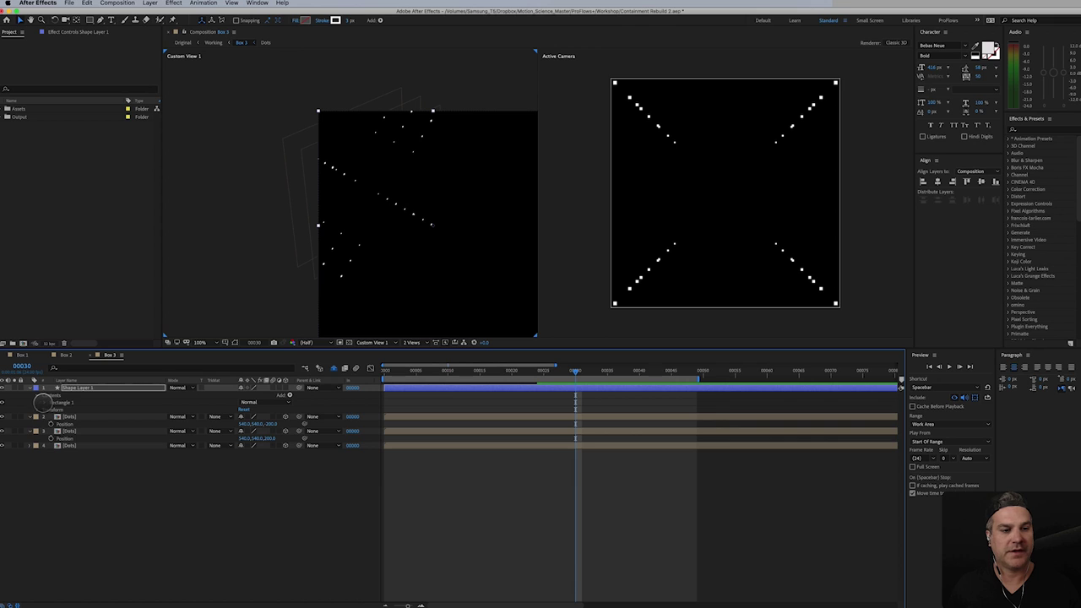
- Solo the bottom Dots layer and the shape layer, and scrub the square's Size down to about 547
left_click(45, 402)
left_click(51, 409)
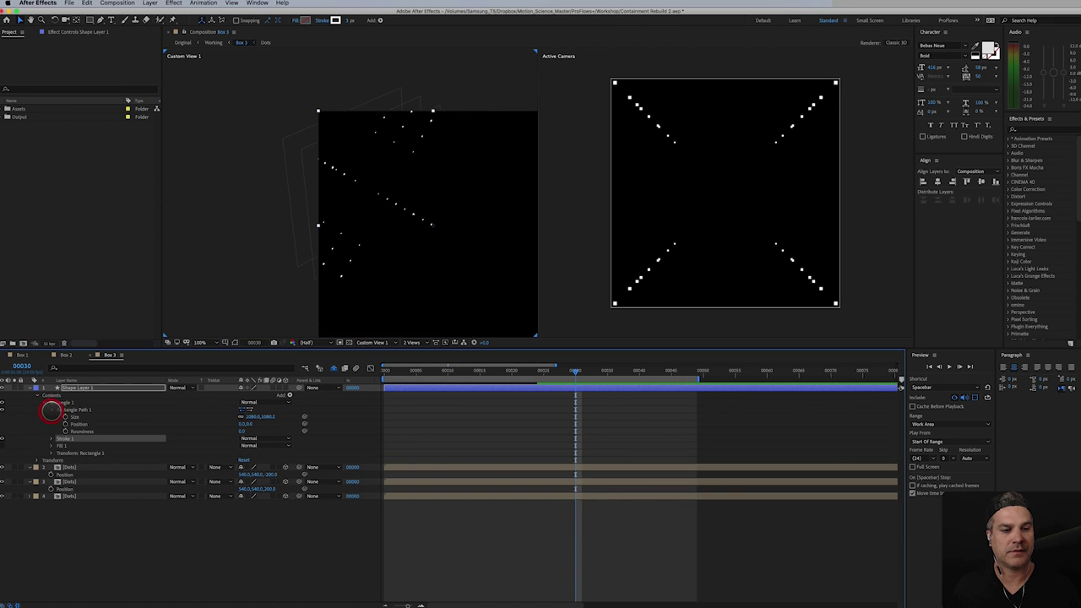
left_click_drag(245, 416, 207, 483)
left_click(102, 497)
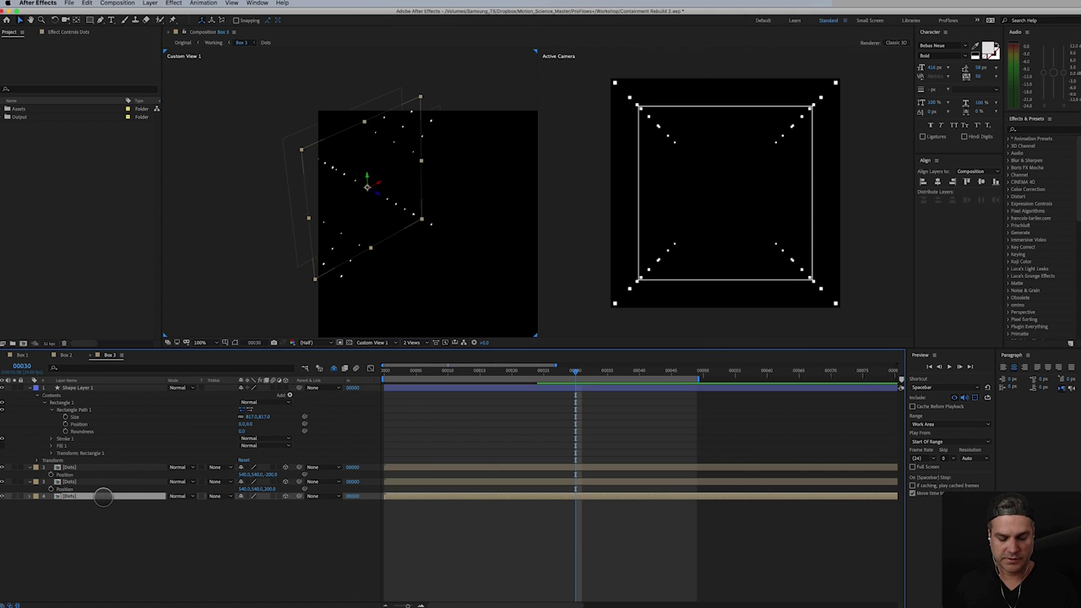
key("p")
left_click(14, 496)
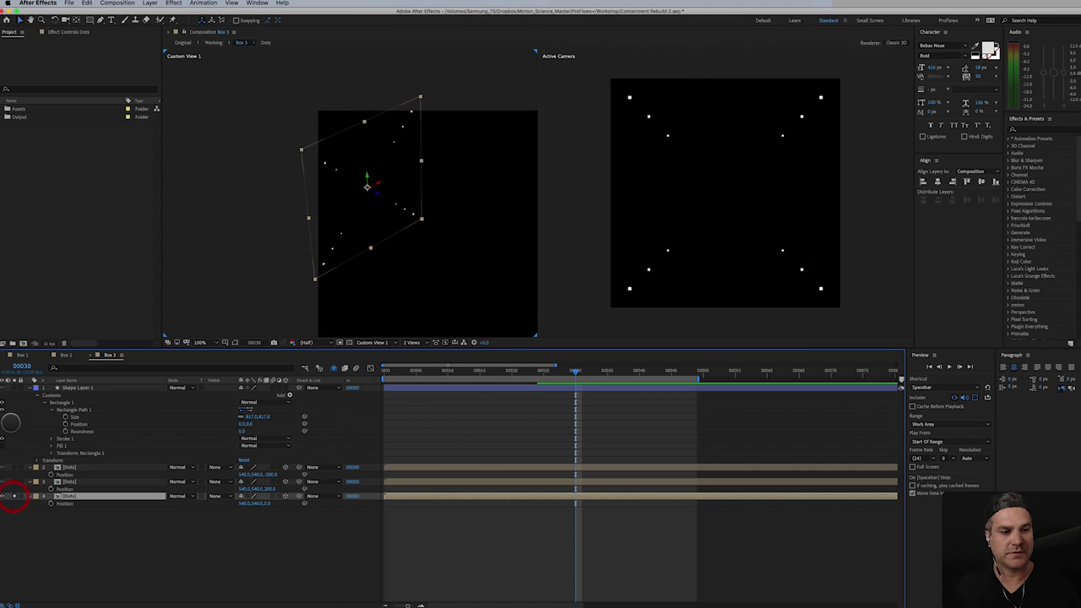
left_click(14, 387)
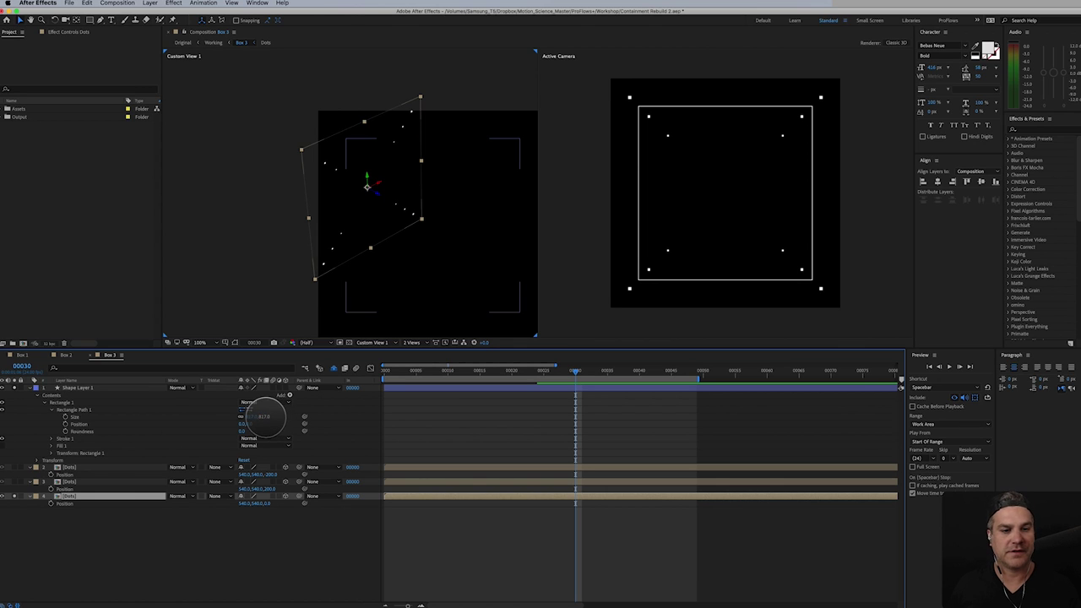
left_click_drag(257, 414, 253, 448)
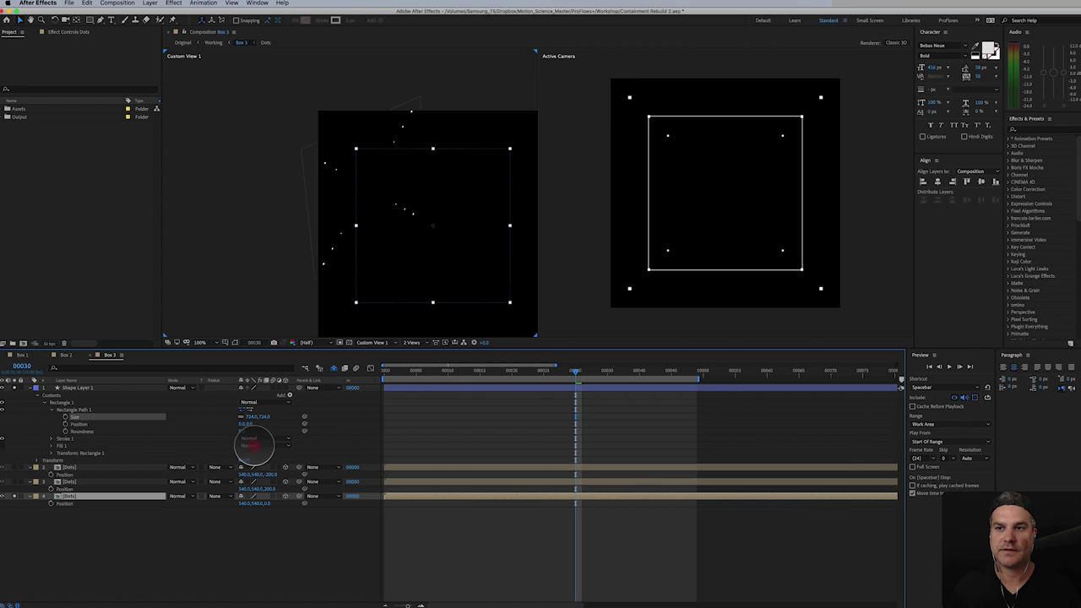
left_click_drag(253, 446, 243, 516)
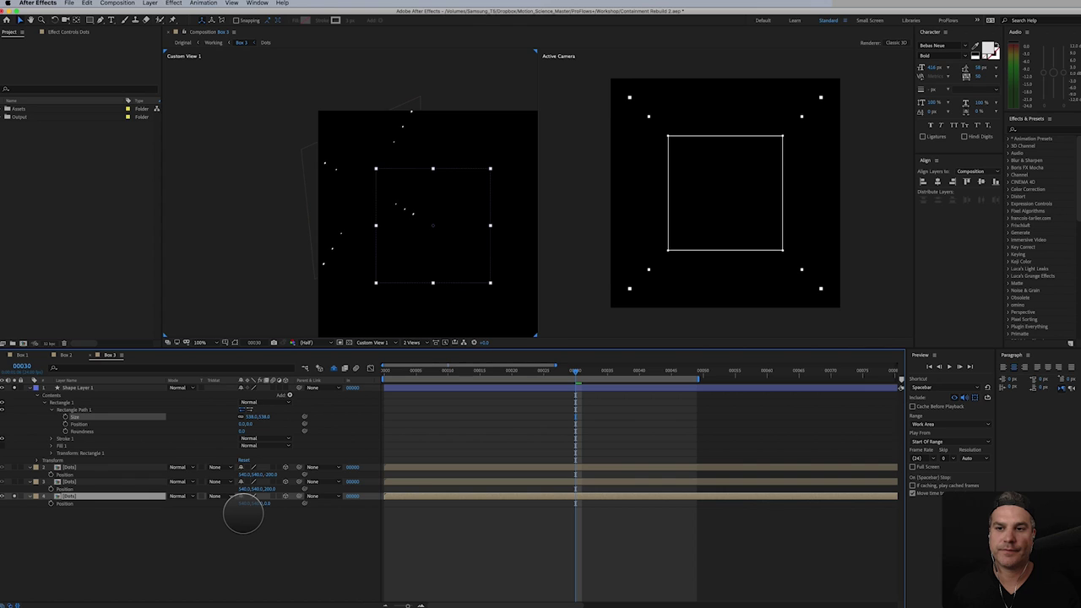
- Set the rectangle Size to exactly 540, collapse the properties and unsolo all layers
left_click(243, 511)
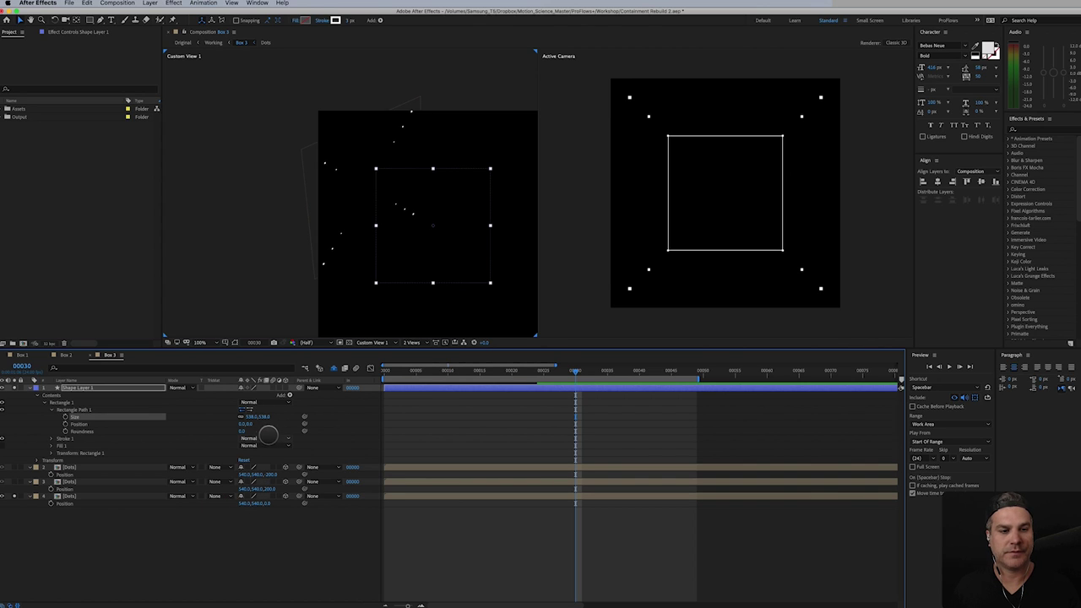
left_click(266, 418)
left_click(265, 418)
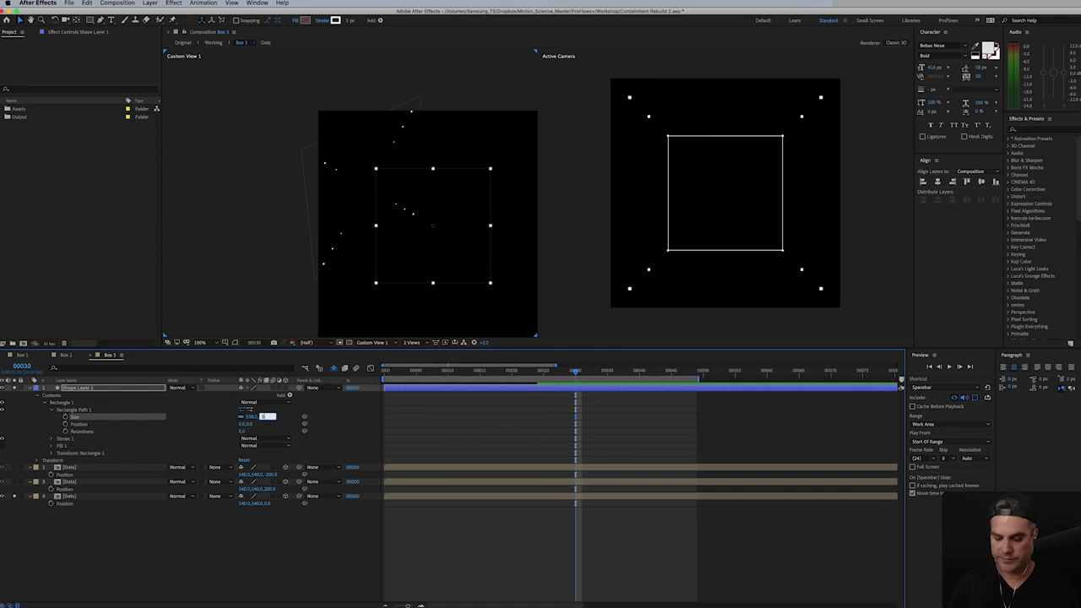
type("540")
key("Return")
left_click(489, 529)
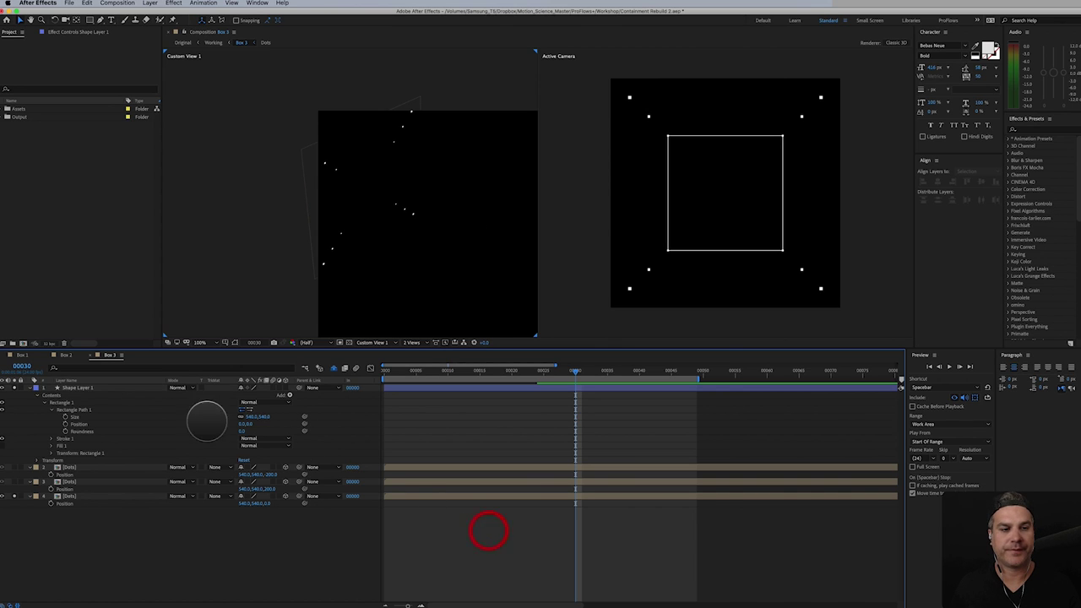
key("u")
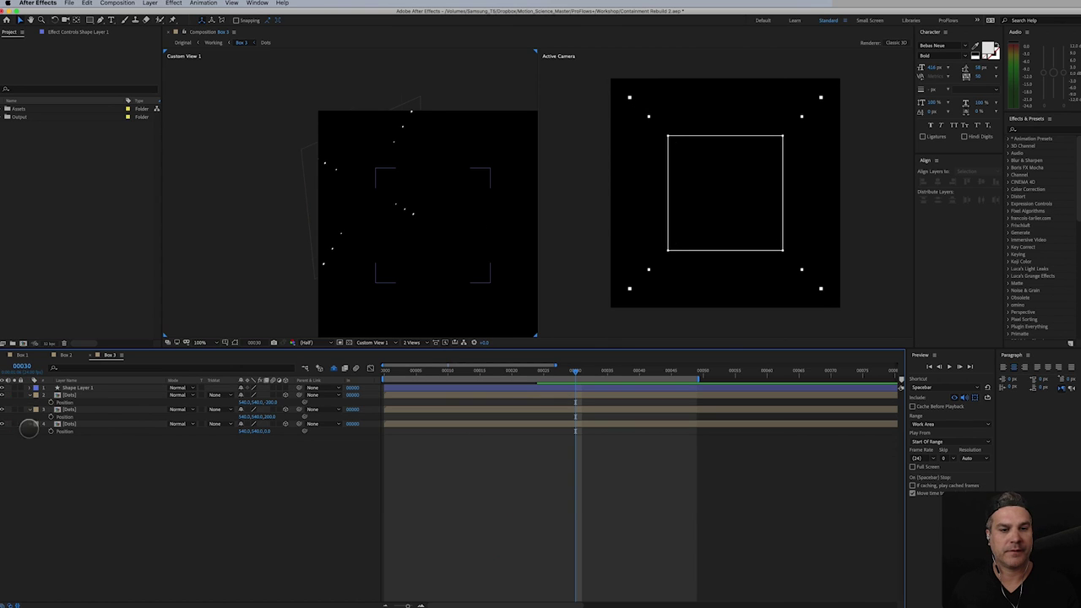
left_click_drag(279, 423, 284, 388)
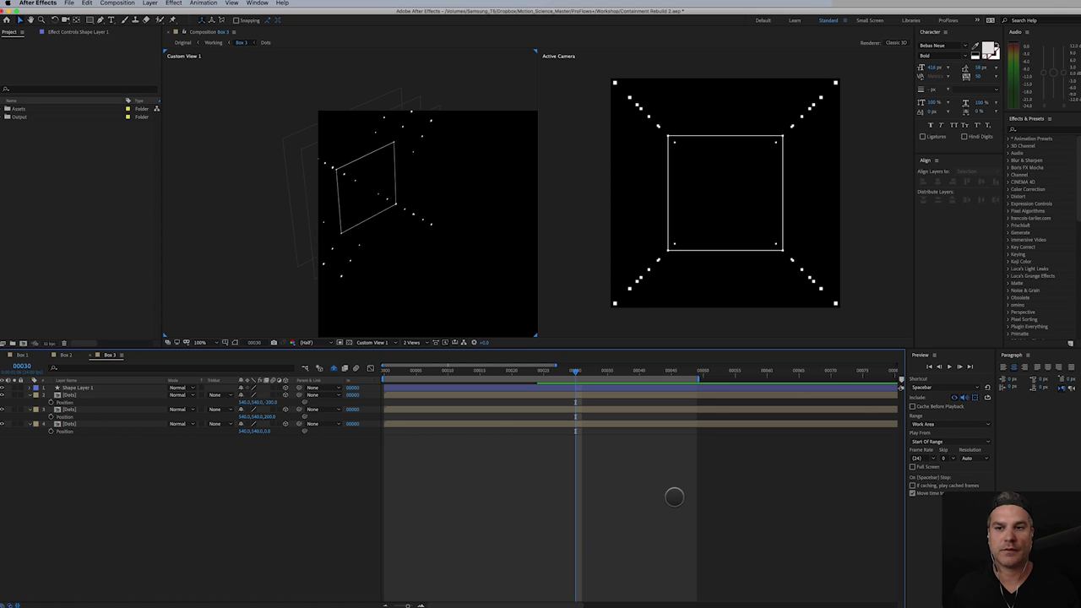
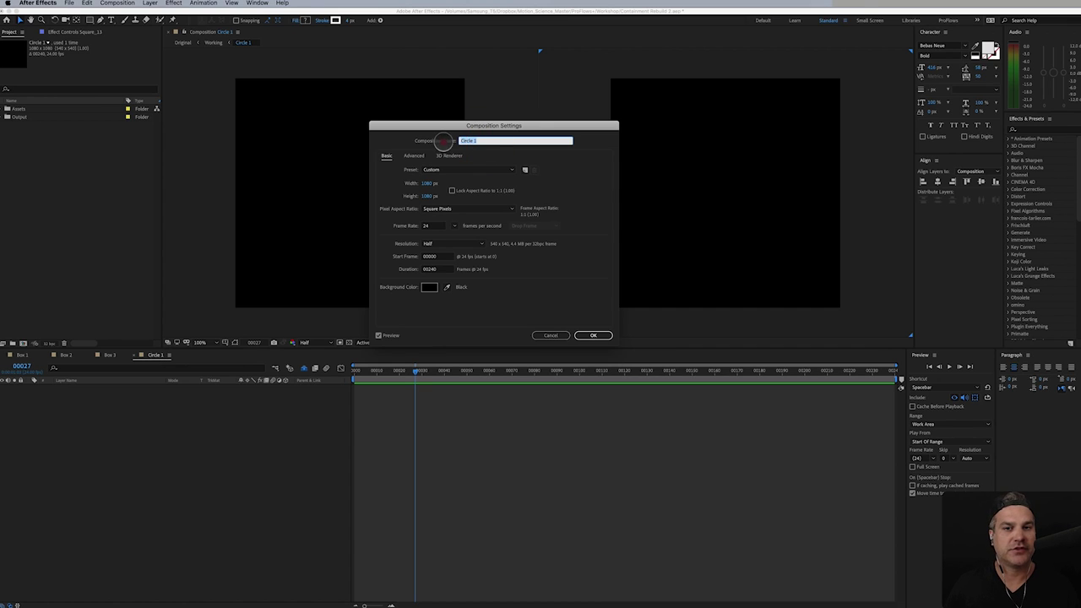
- Accept the unchanged Circle 1 settings: 1080×1080, 24 fps, 240 frames
left_click(479, 141)
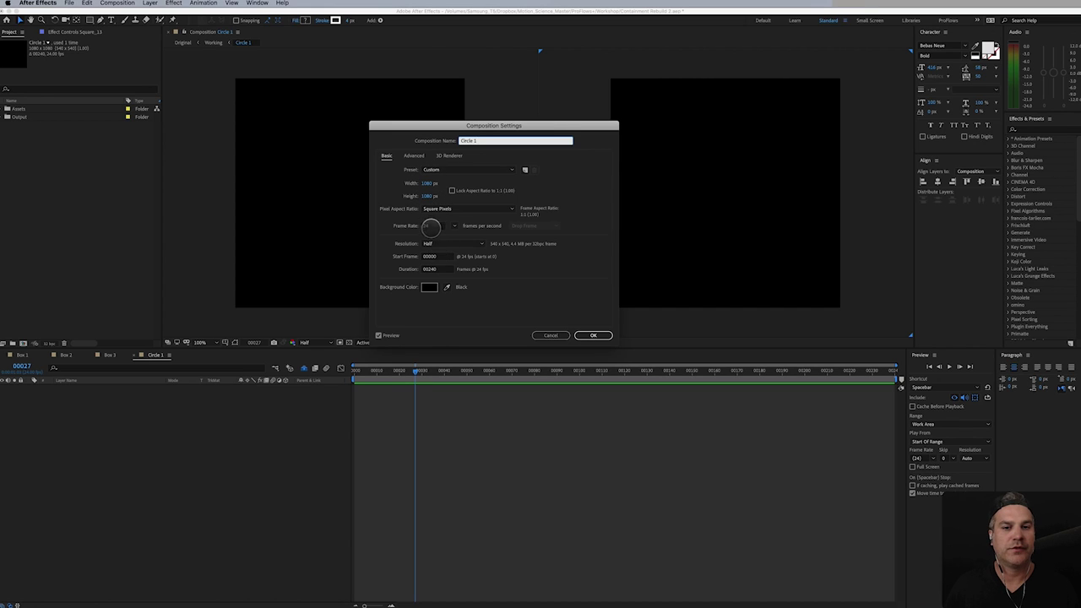
left_click(436, 268)
left_click(594, 335)
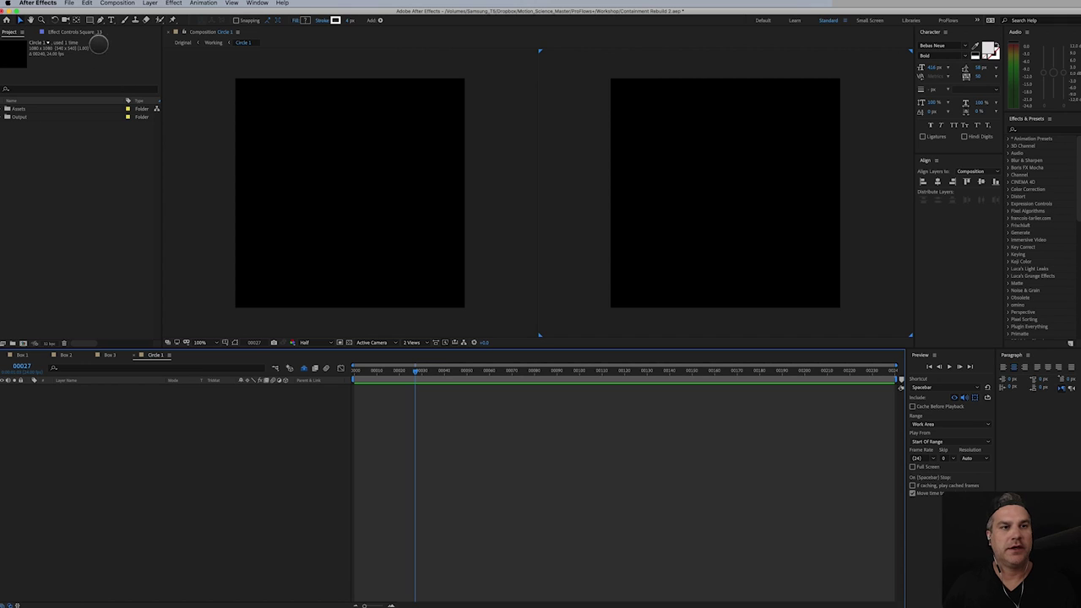
- With no layers selected, add a comp-sized ellipse shape layer using the Ellipse Tool
left_click(98, 19)
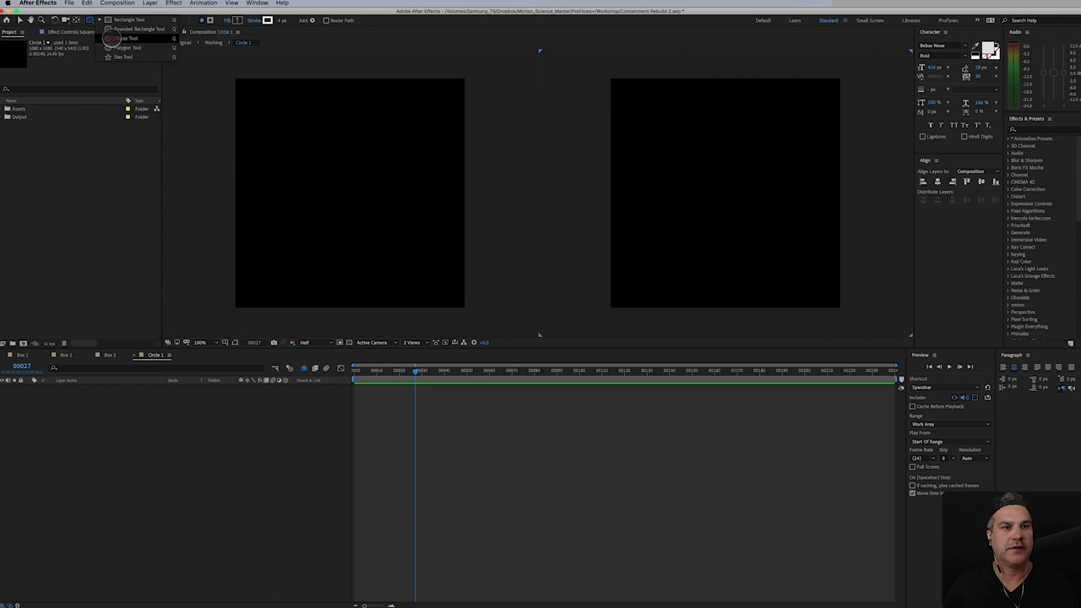
left_click(122, 38)
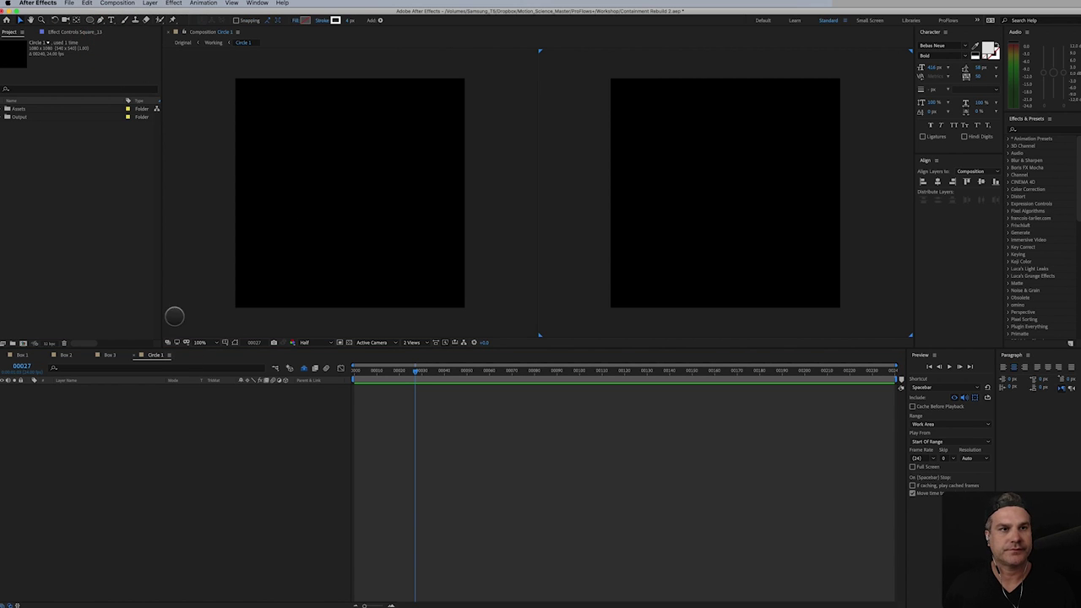
key("v")
left_click(91, 19)
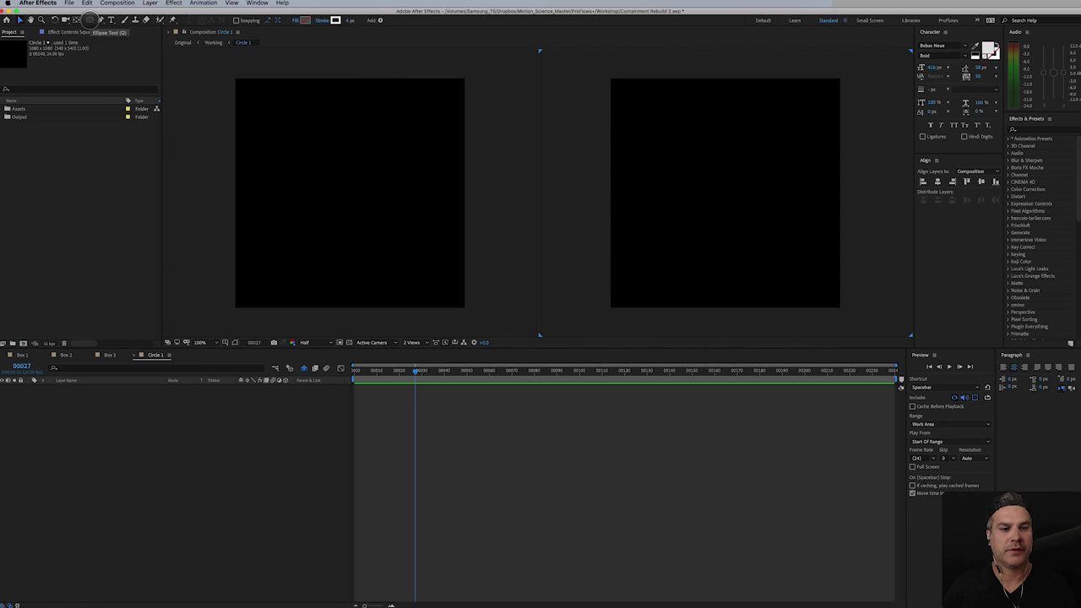
left_click(157, 436)
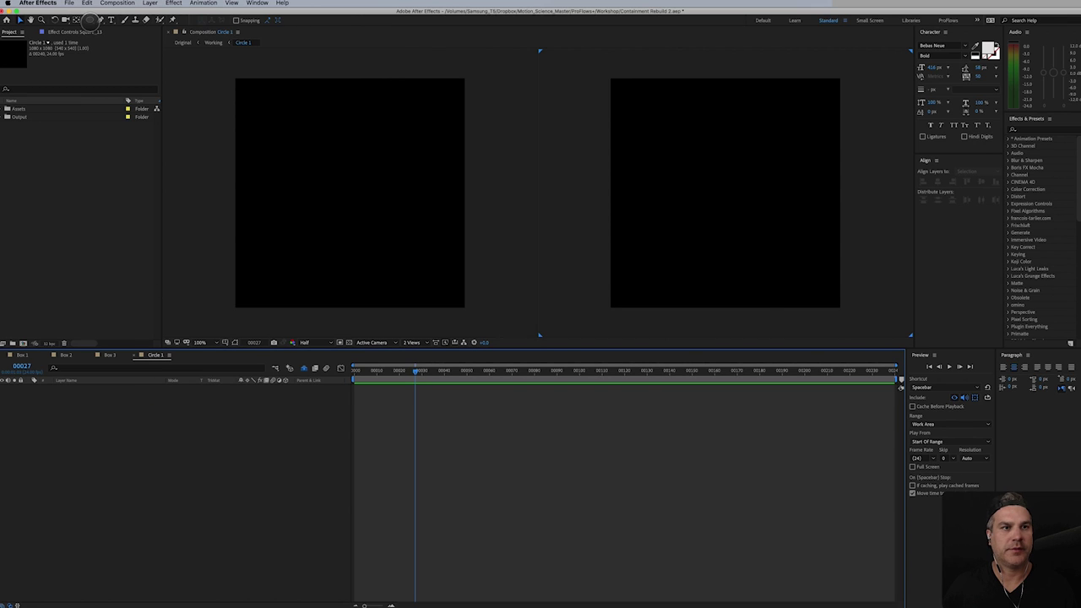
double_click(89, 19)
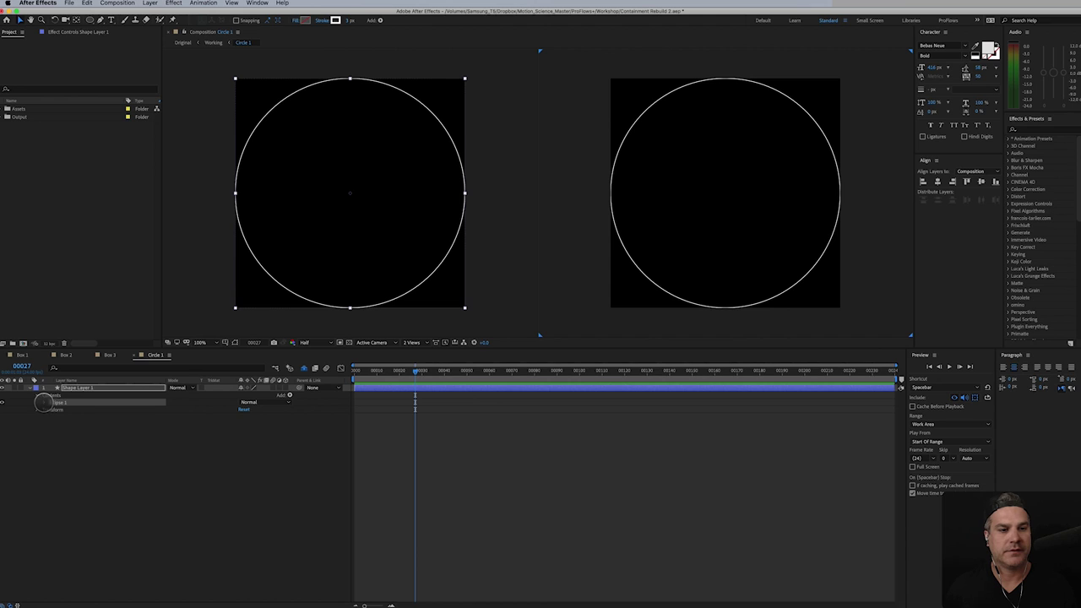
- Set Ellipse Path 1 Size to 900 × 900
left_click(45, 403)
left_click(51, 410)
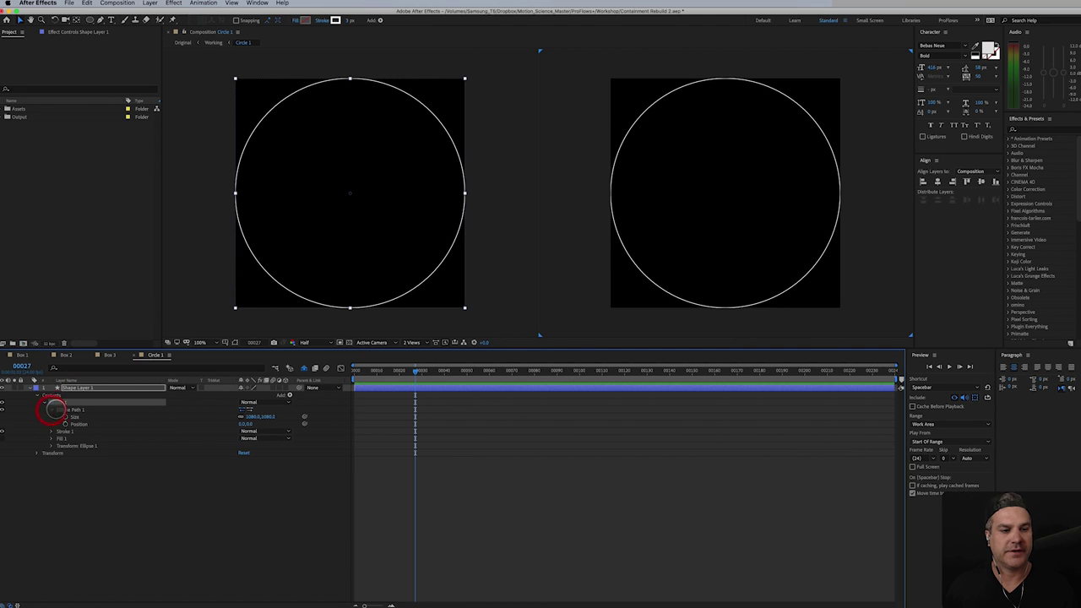
left_click(253, 416)
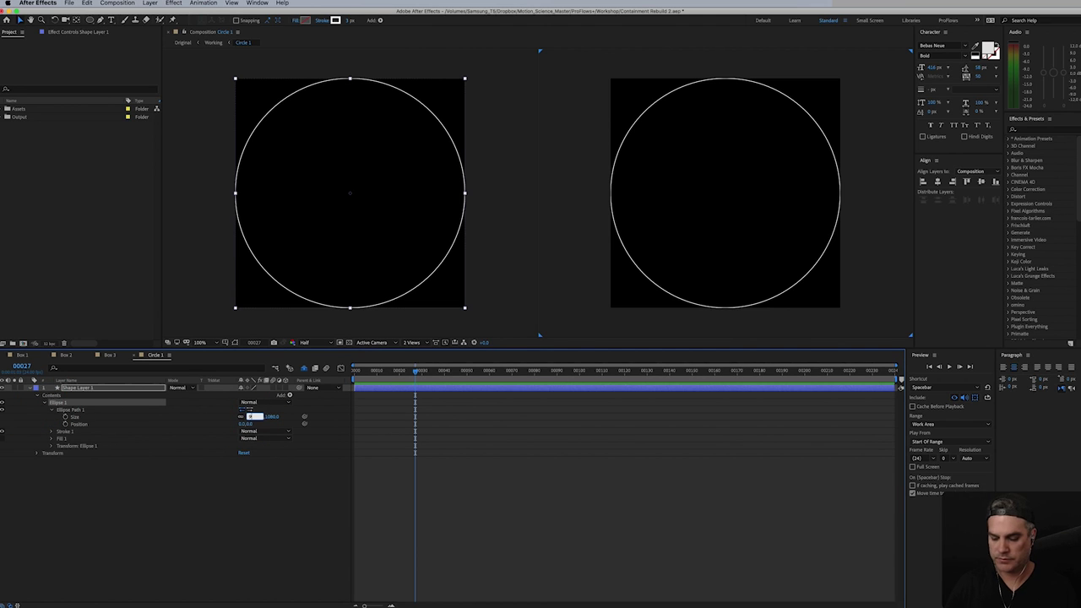
type("900")
key("Return")
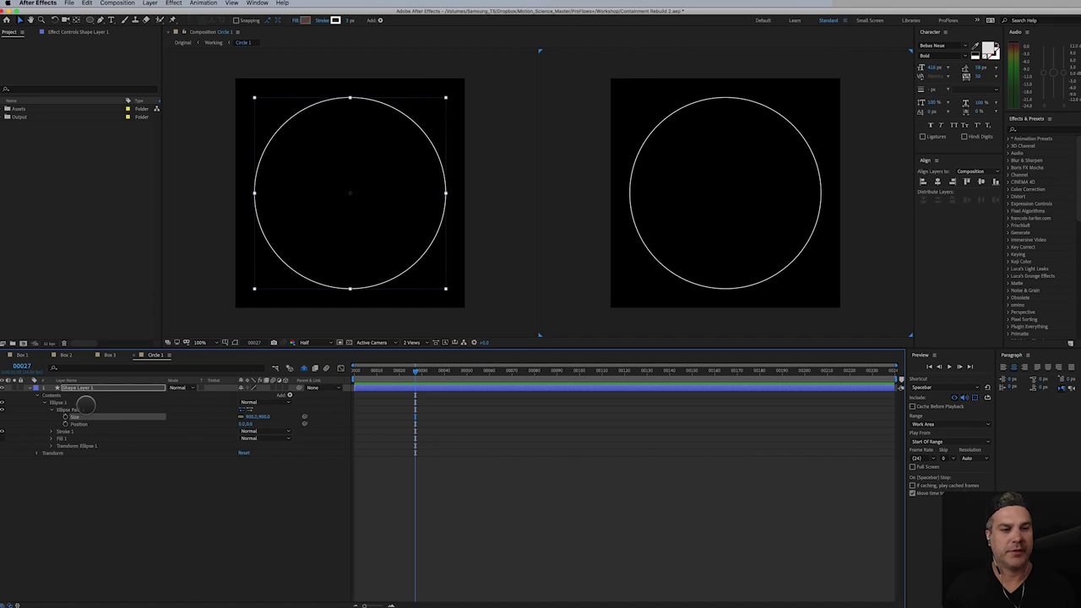
- Collapse the Ellipse 1 group and reselect Shape Layer 1 for adding more shapes
left_click(29, 389)
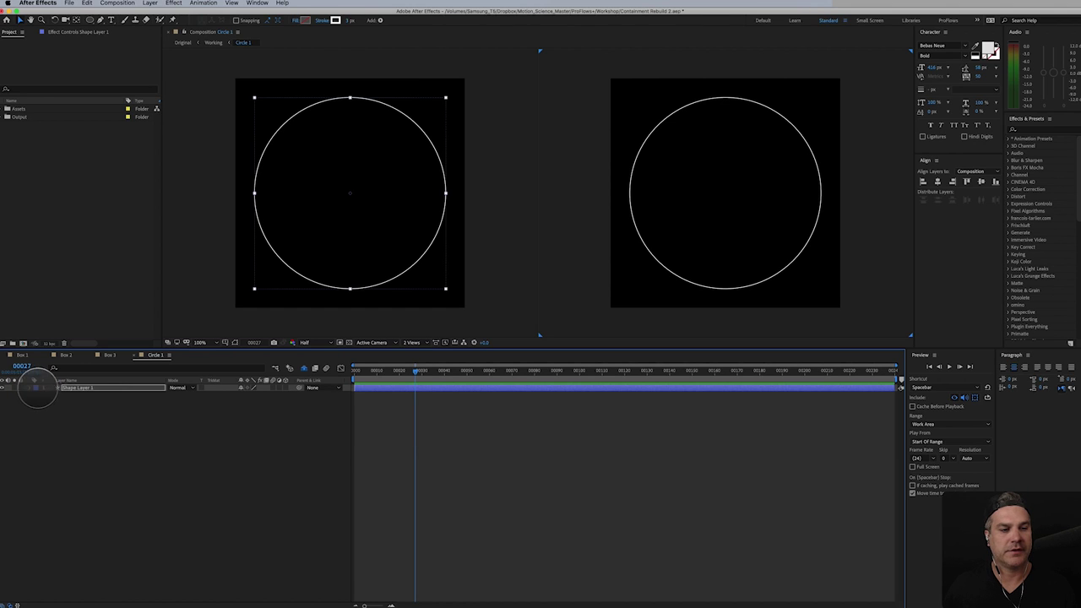
left_click(30, 399)
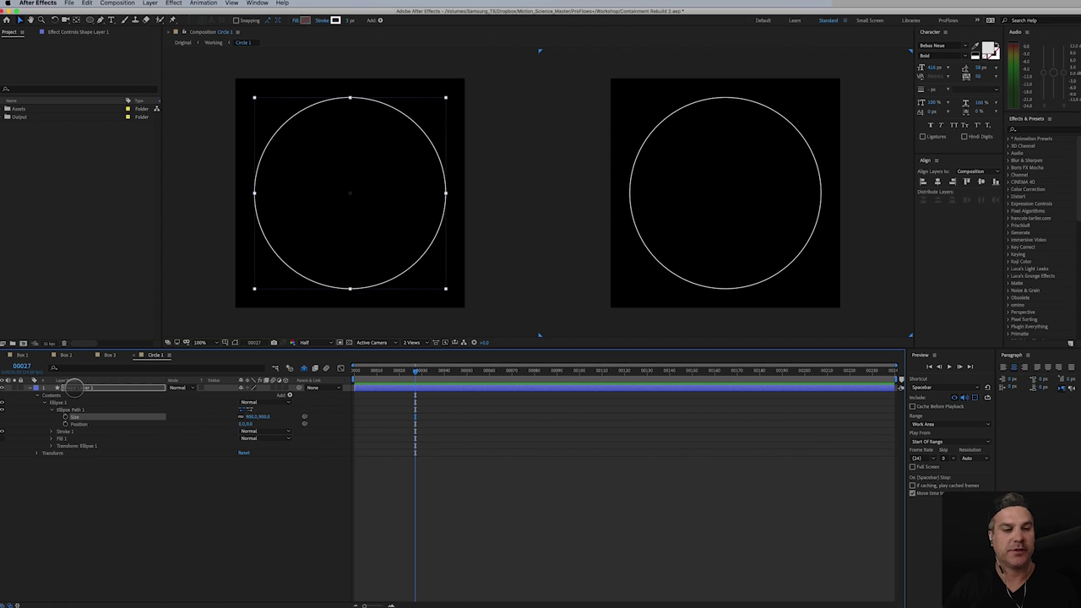
left_click(74, 387)
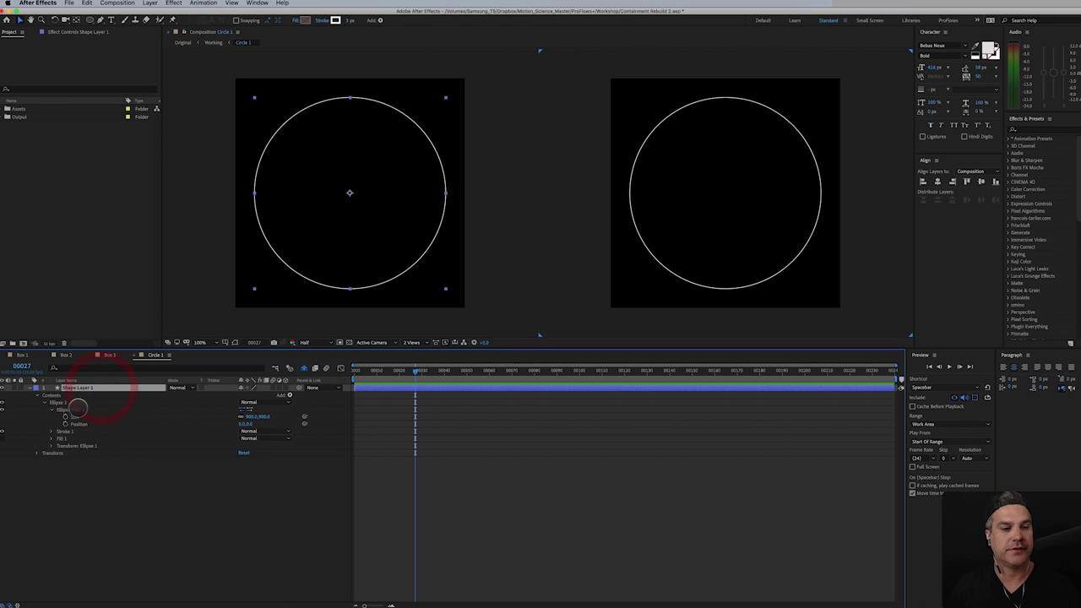
left_click(52, 401)
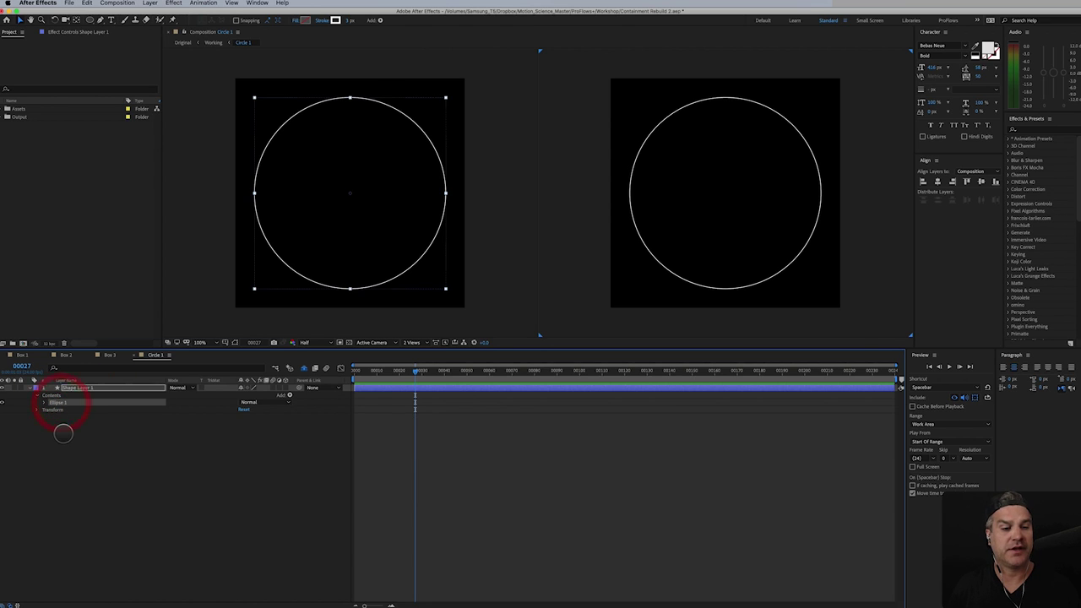
left_click(63, 434)
left_click(76, 387)
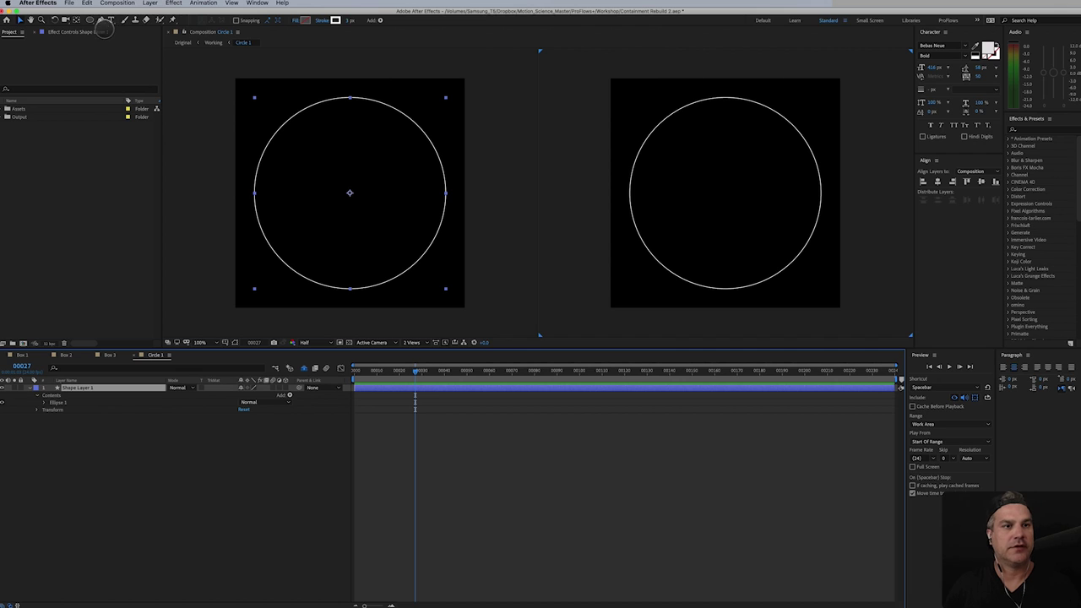
left_click(87, 19)
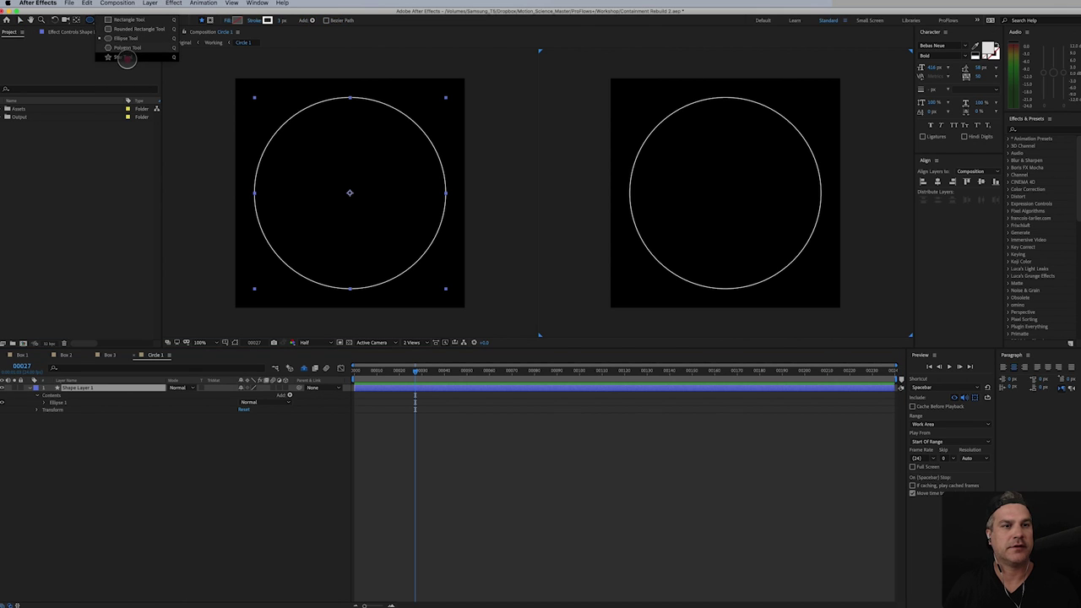
- Add a comp-sized star to Shape Layer 1 with 4 points, keeping type Star
left_click(121, 56)
double_click(89, 20)
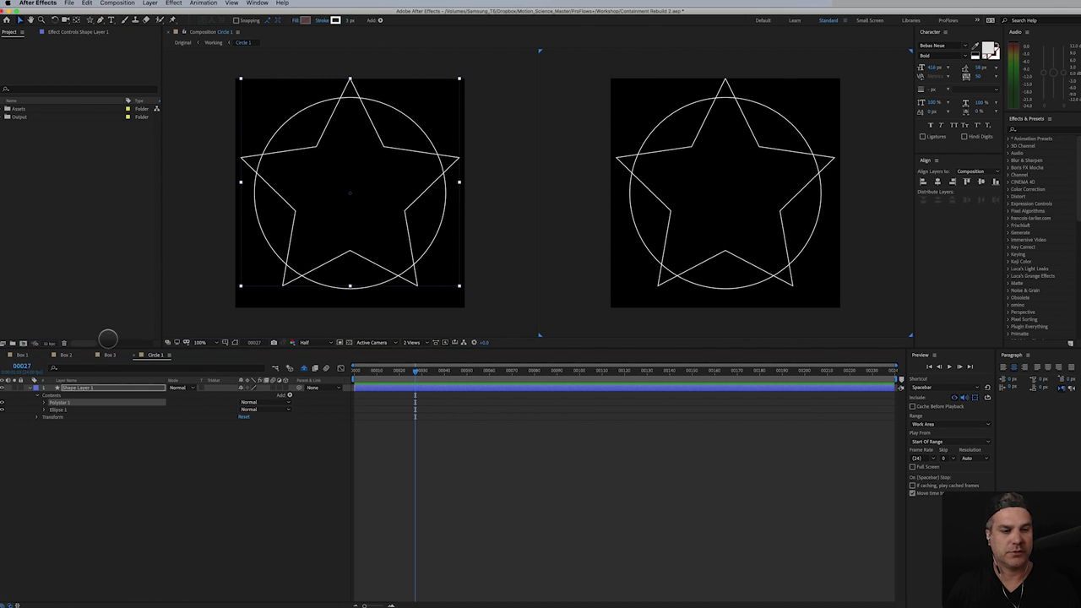
left_click(42, 402)
left_click(44, 402)
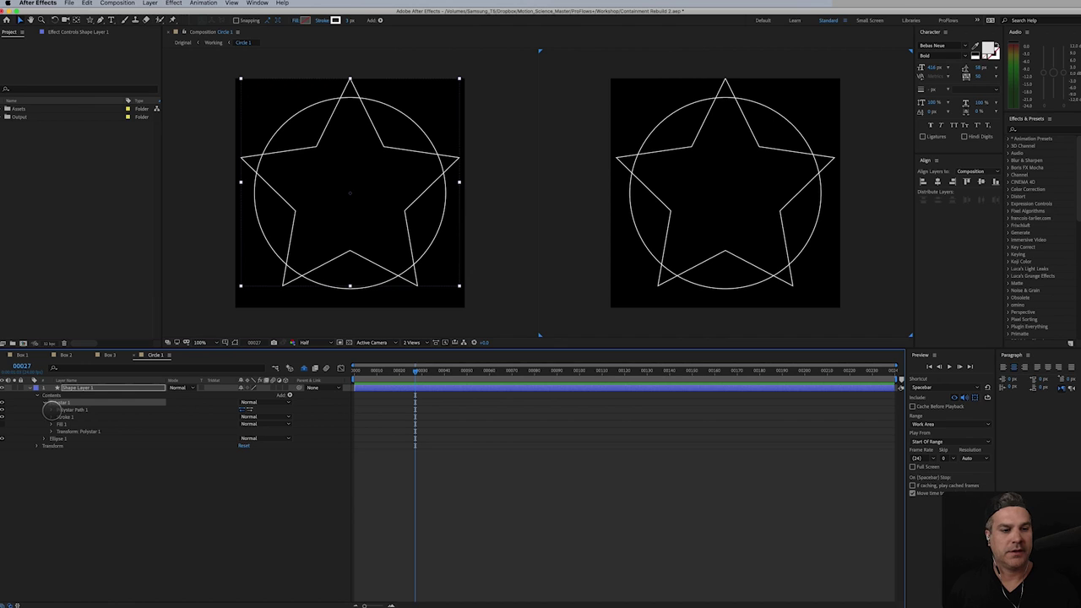
left_click(52, 410)
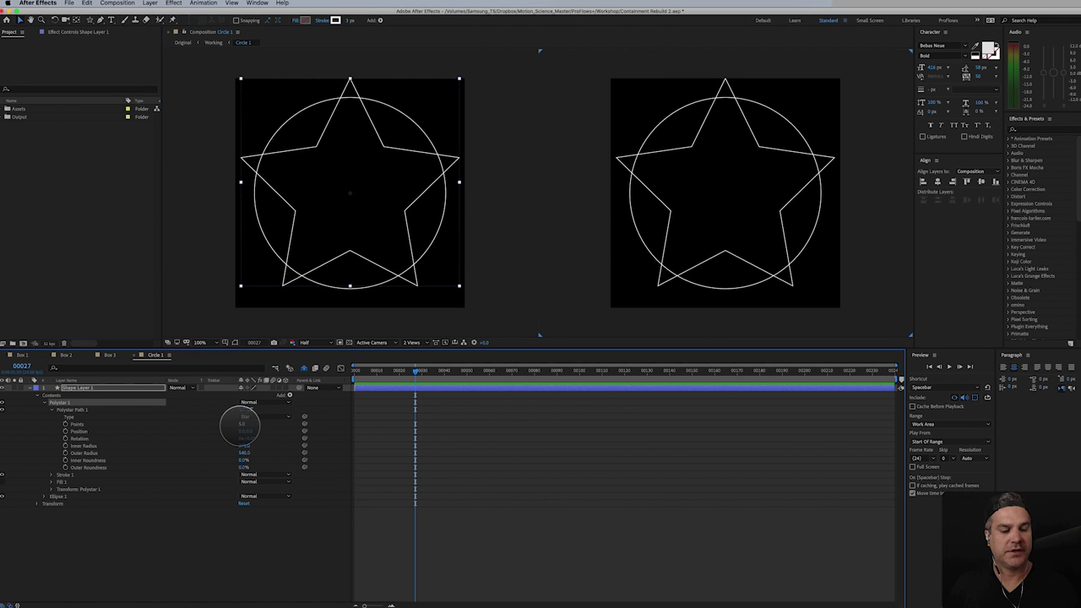
left_click_drag(242, 428, 237, 428)
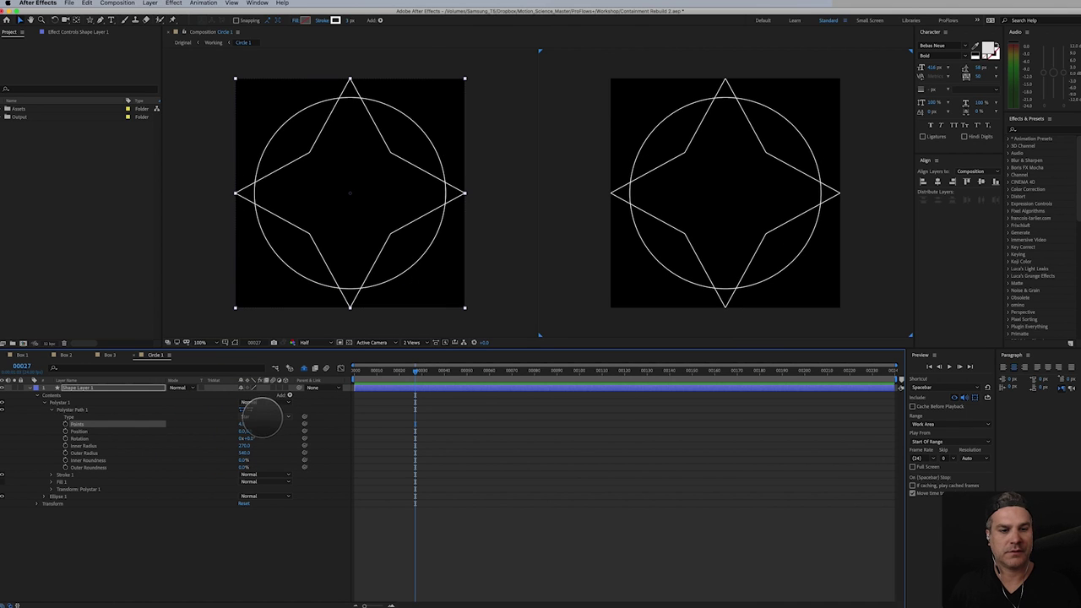
left_click(250, 417)
left_click(208, 415)
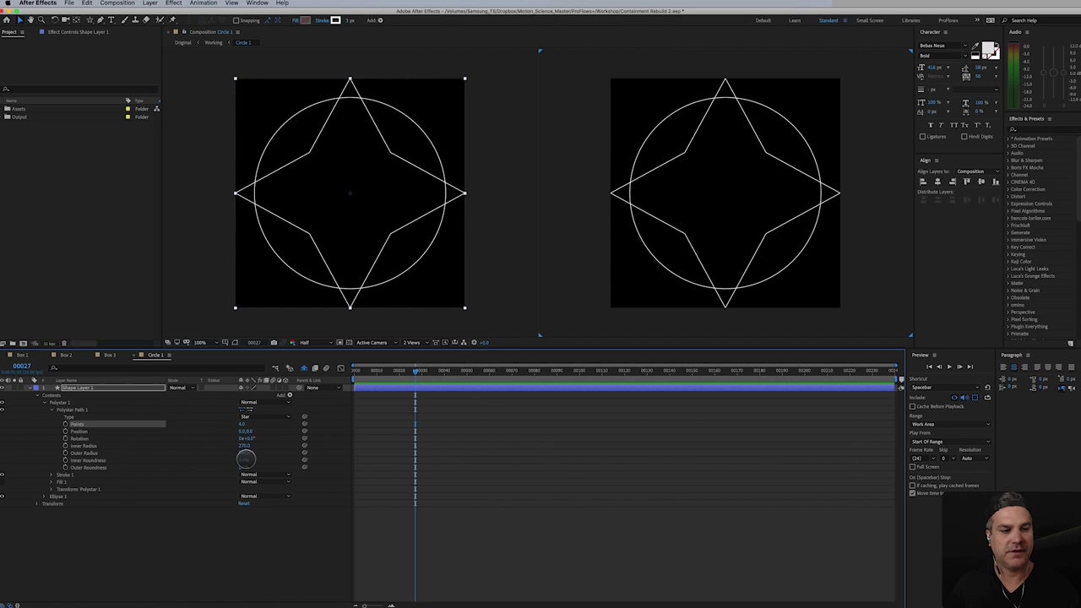
- Set the star's Inner Radius to 0 and Outer Radius to 450
left_click_drag(246, 444, 179, 509)
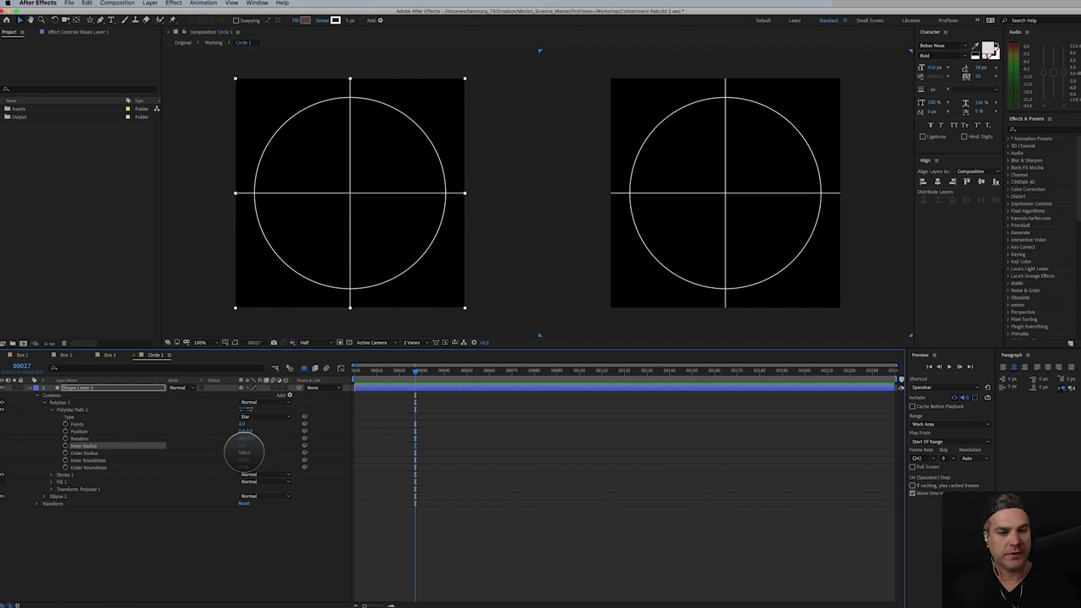
left_click_drag(242, 453, 238, 485)
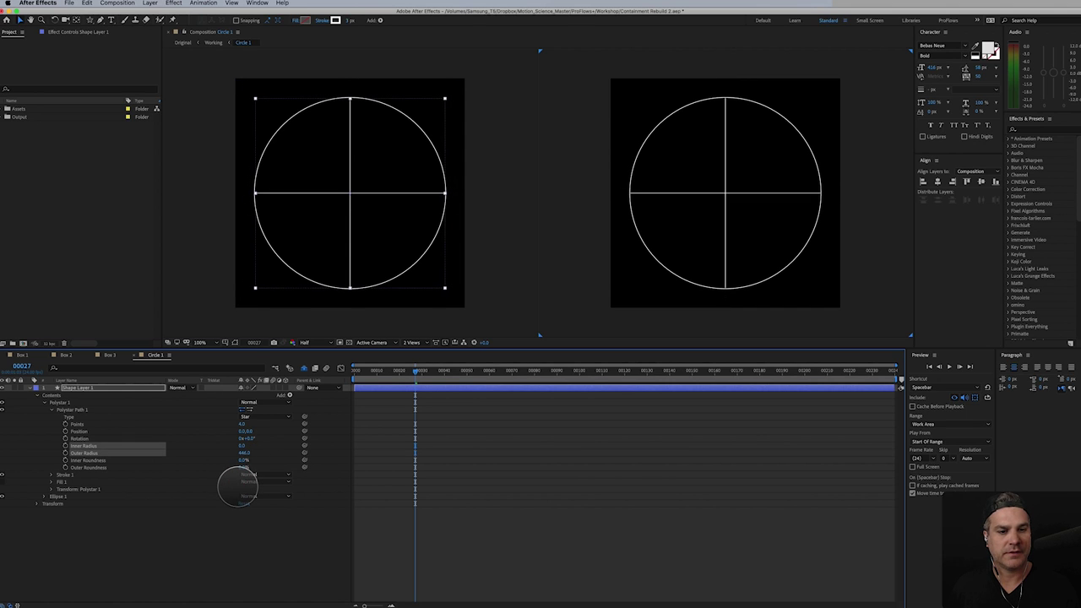
left_click(242, 482)
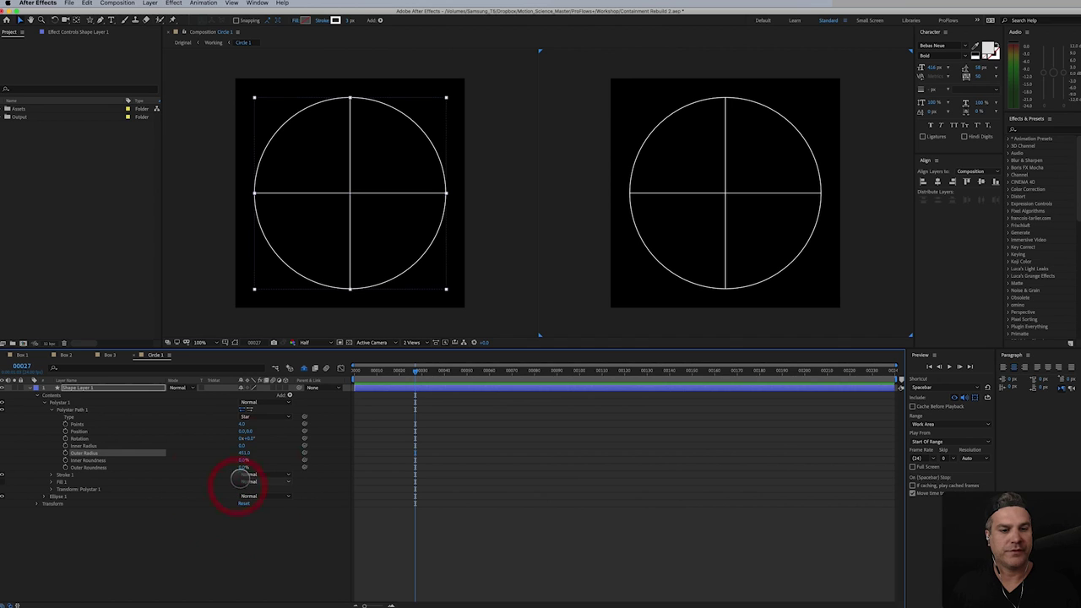
left_click(247, 451)
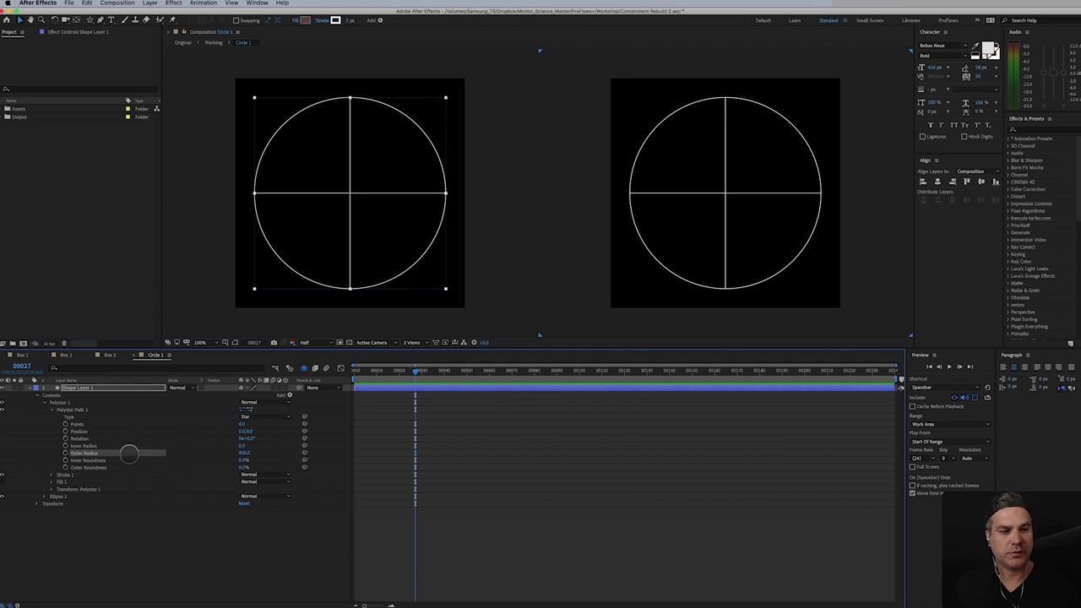
- Rotate the star 45° so its lines form an X
left_click_drag(243, 440, 267, 439)
left_click(266, 439)
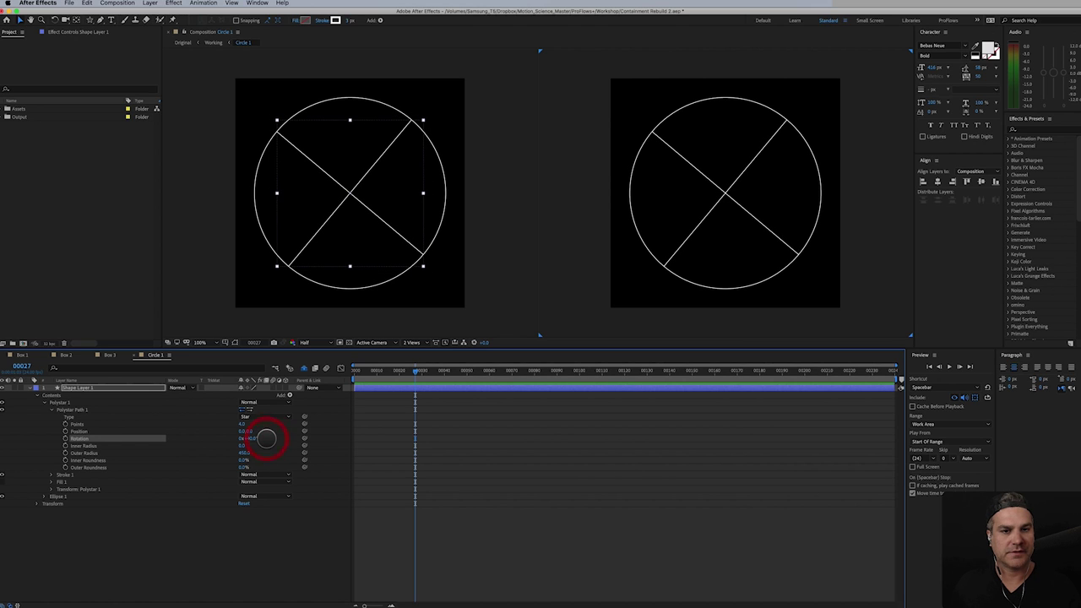
left_click(251, 438)
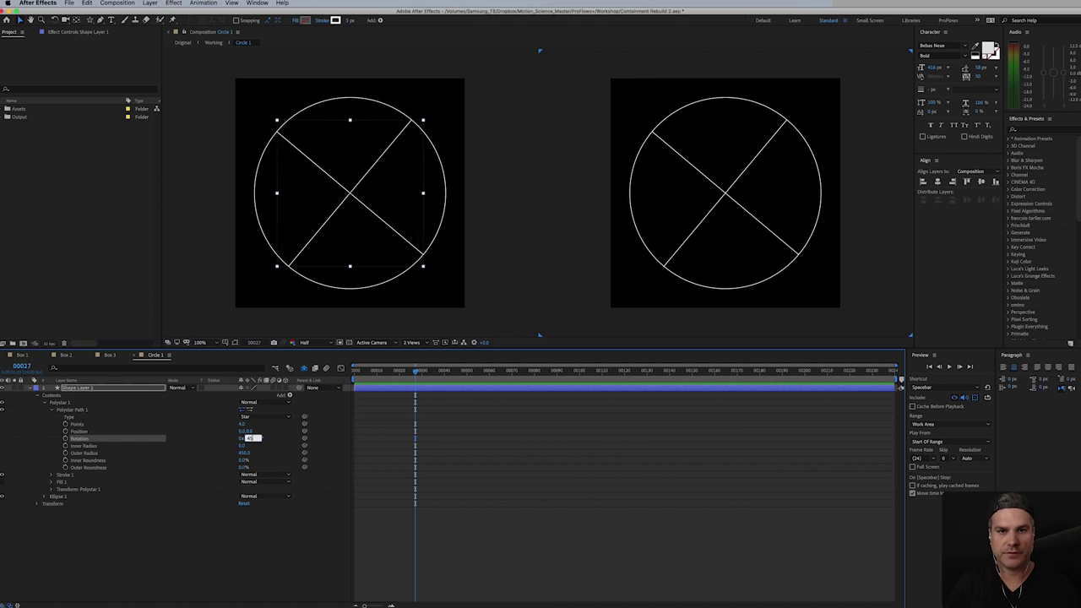
type("45")
key("Return")
left_click(550, 519)
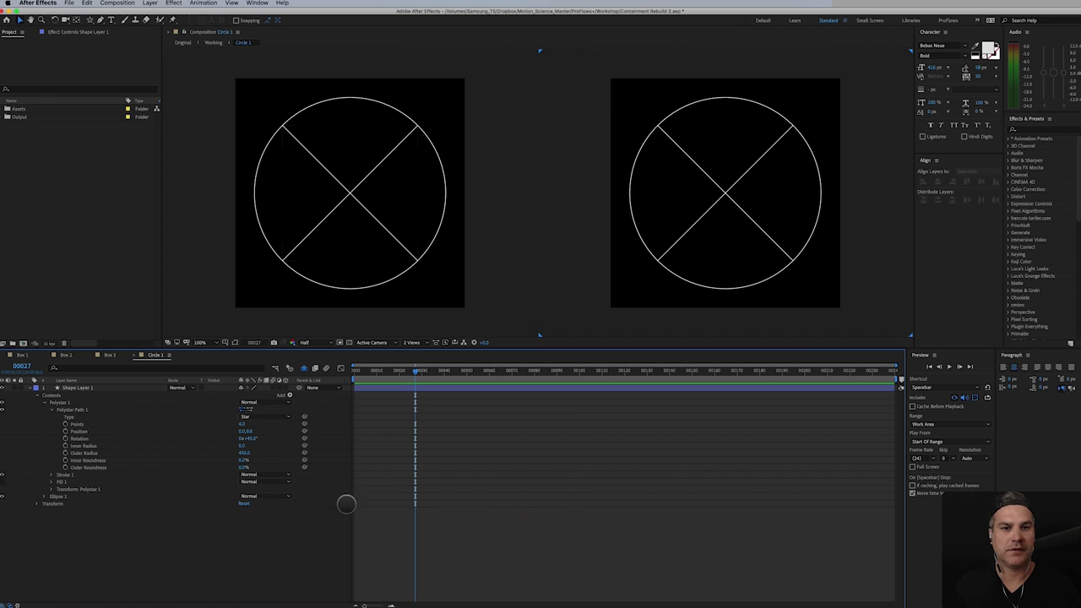
left_click(344, 505)
- Add another comp-sized ellipse to Shape Layer 1
left_click(72, 387)
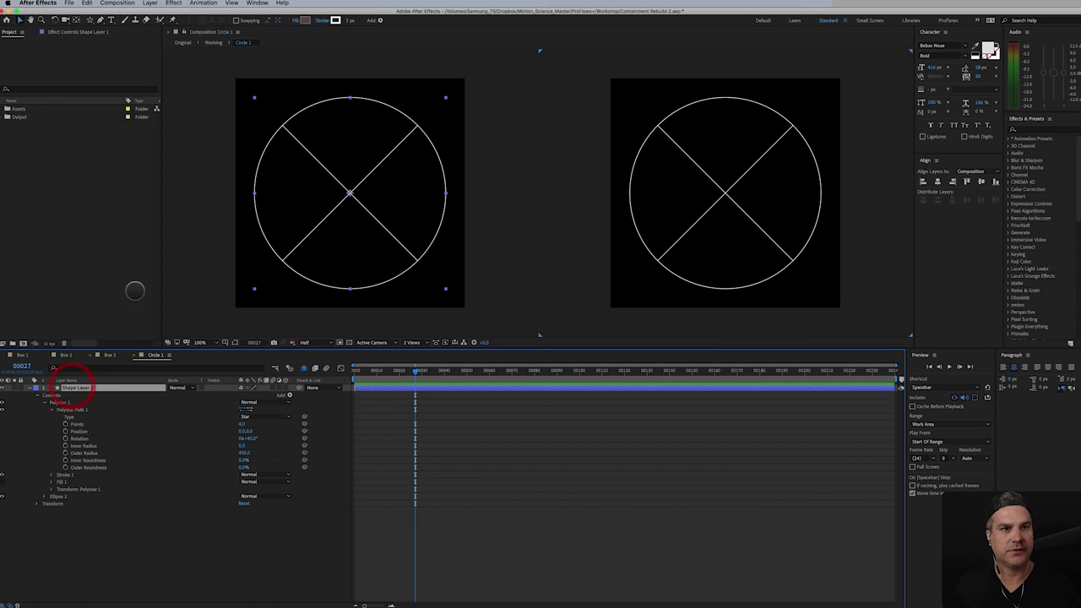
left_click(90, 19)
left_click_drag(90, 20, 110, 38)
double_click(91, 19)
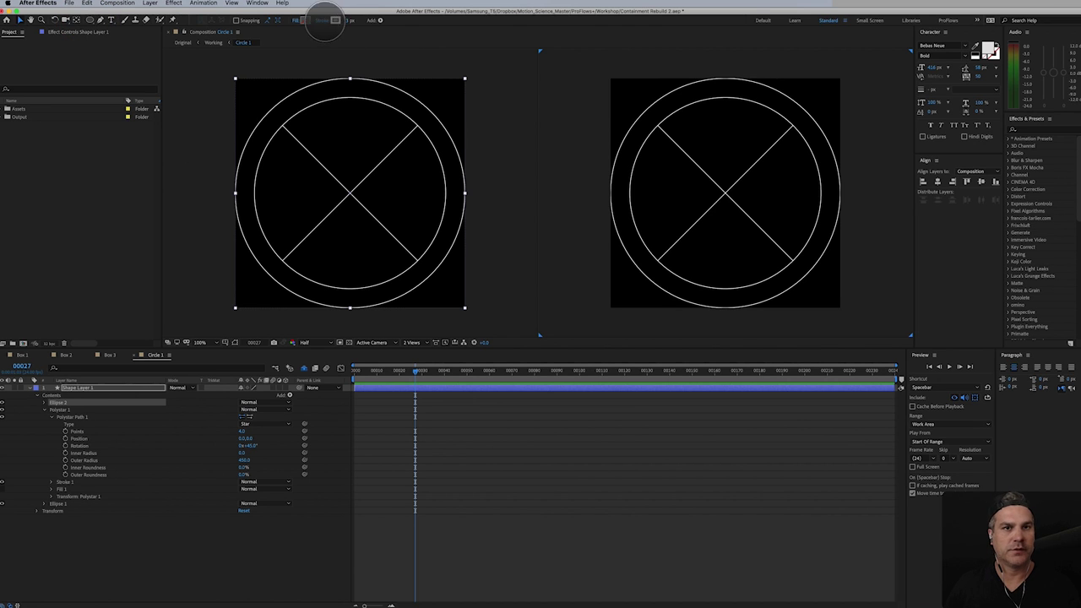
- Give the new ellipse a white fill and no stroke
left_click(304, 20)
left_click_drag(316, 326, 253, 283)
left_click(463, 302)
left_click(324, 20)
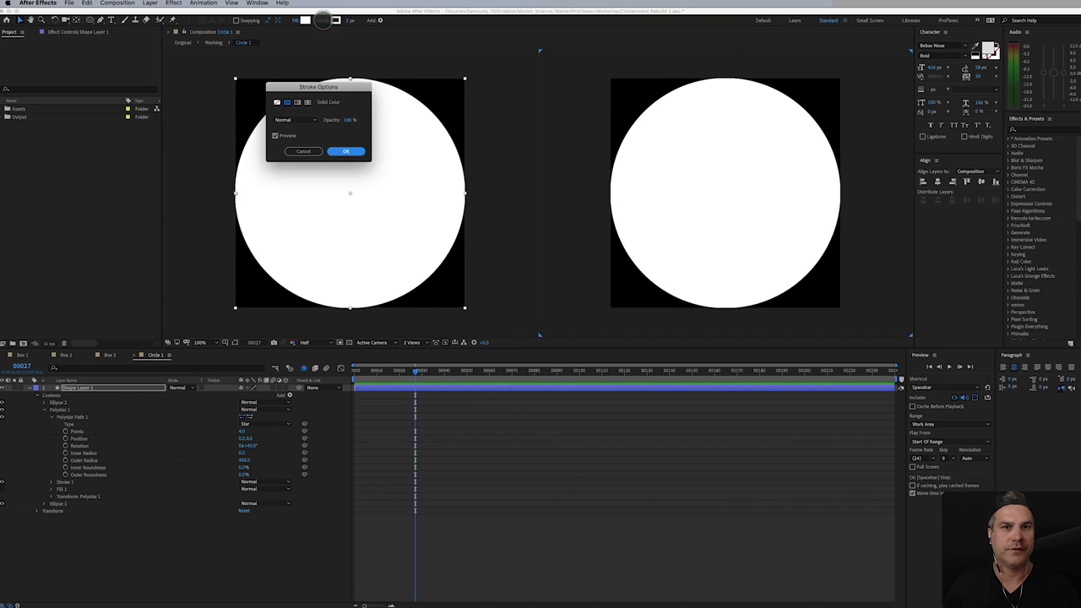
left_click(277, 102)
left_click(347, 151)
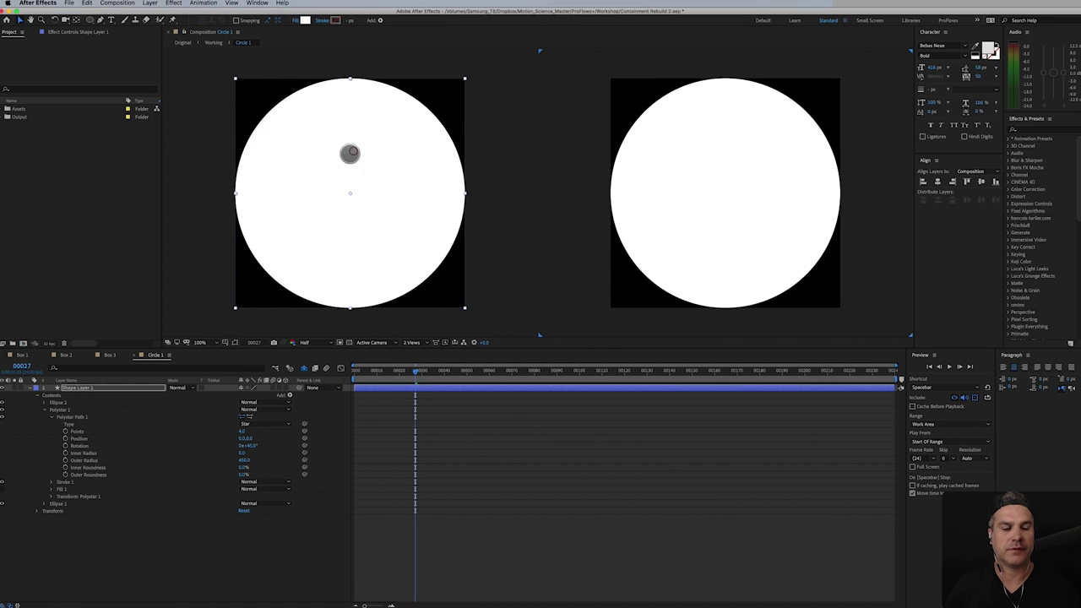
- Enter a new Size on the ellipse path to shrink it to a small centre dot
left_click(44, 403)
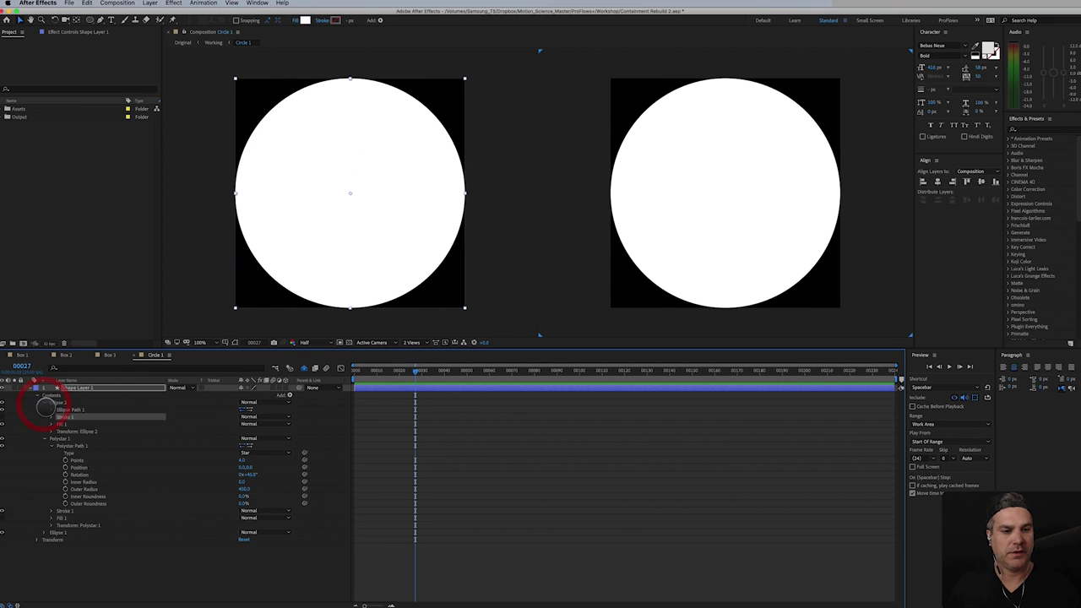
left_click(51, 410)
left_click(250, 417)
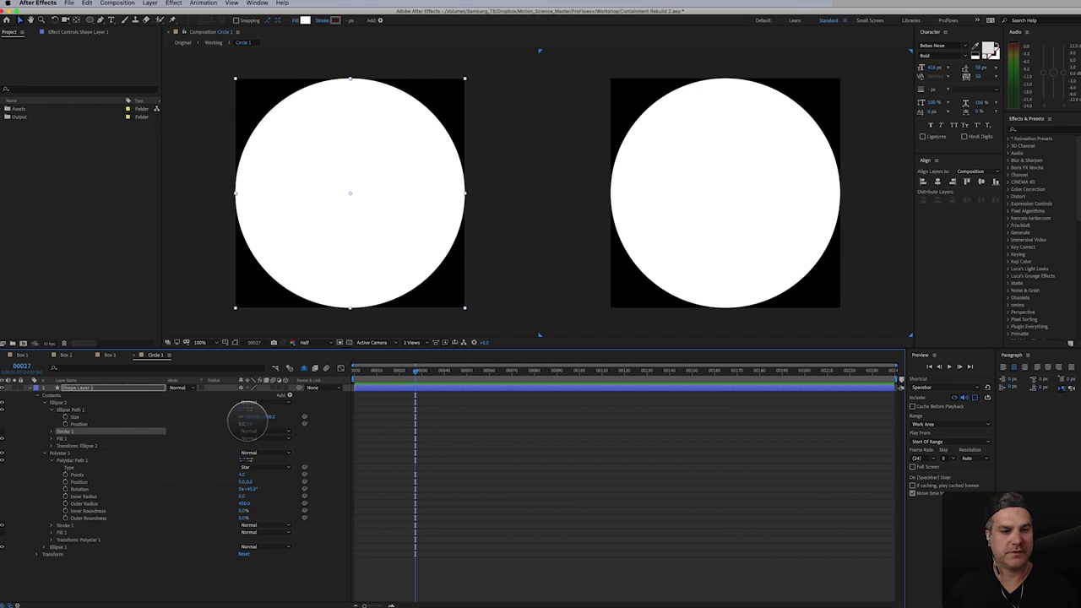
type("90")
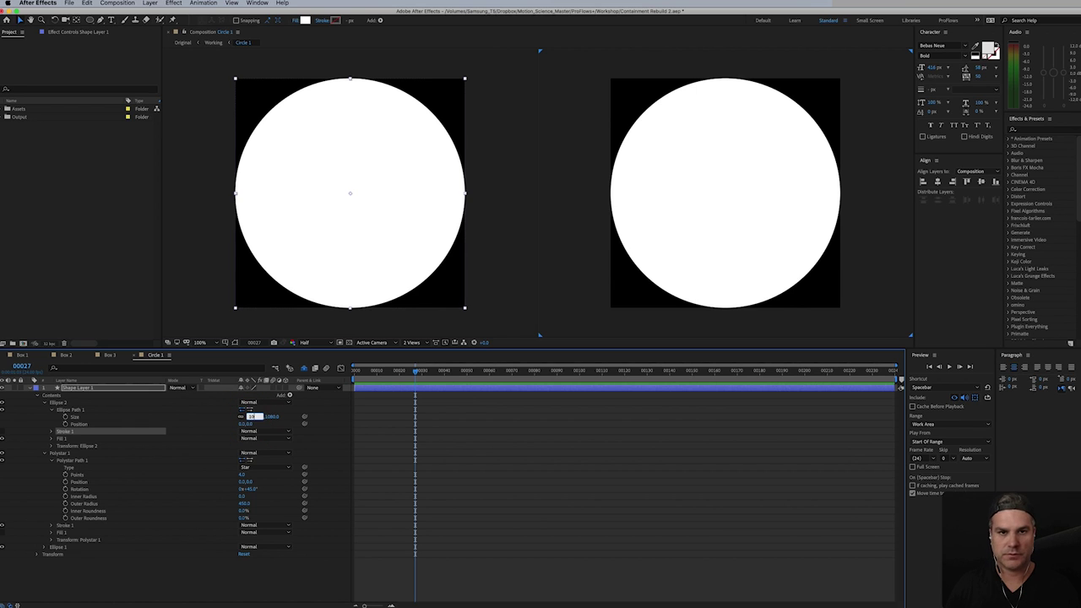
type("0")
key("Return")
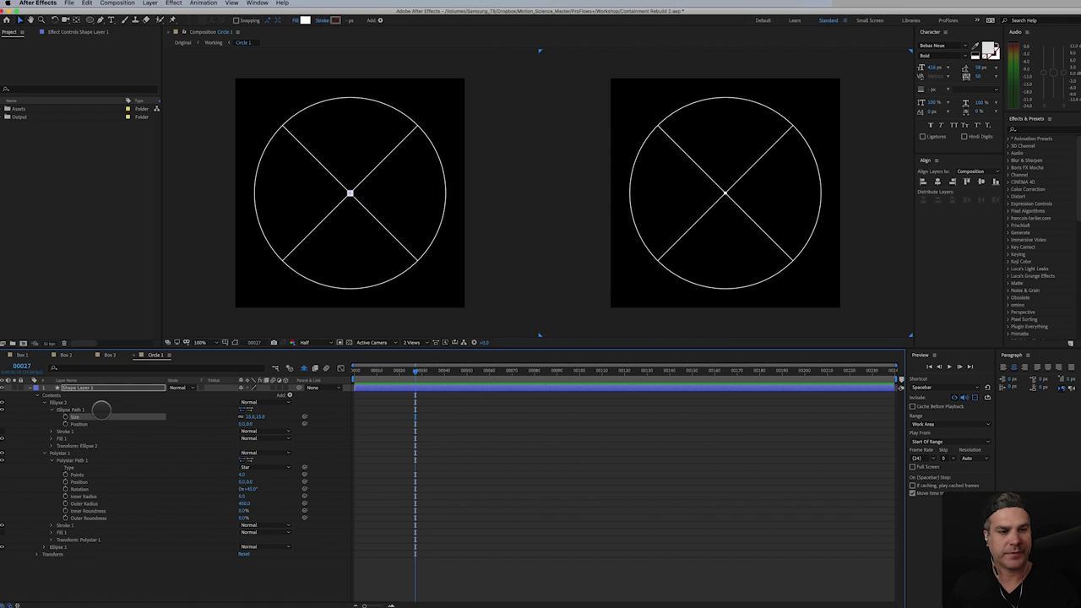
- Add a Repeater to the dot with 4 copies and a 0 position offset
left_click(289, 396)
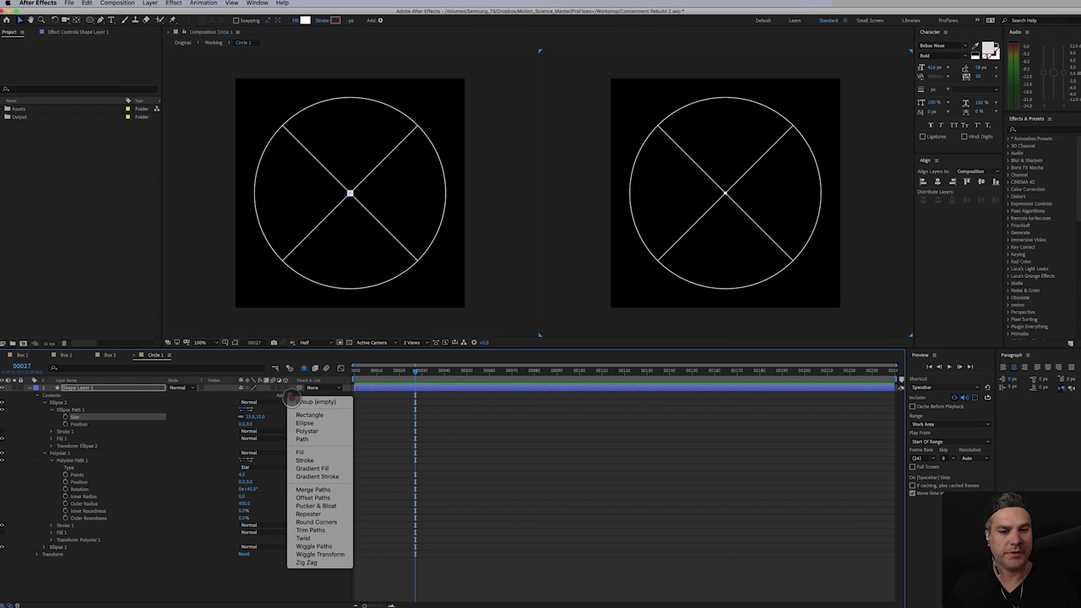
left_click(328, 513)
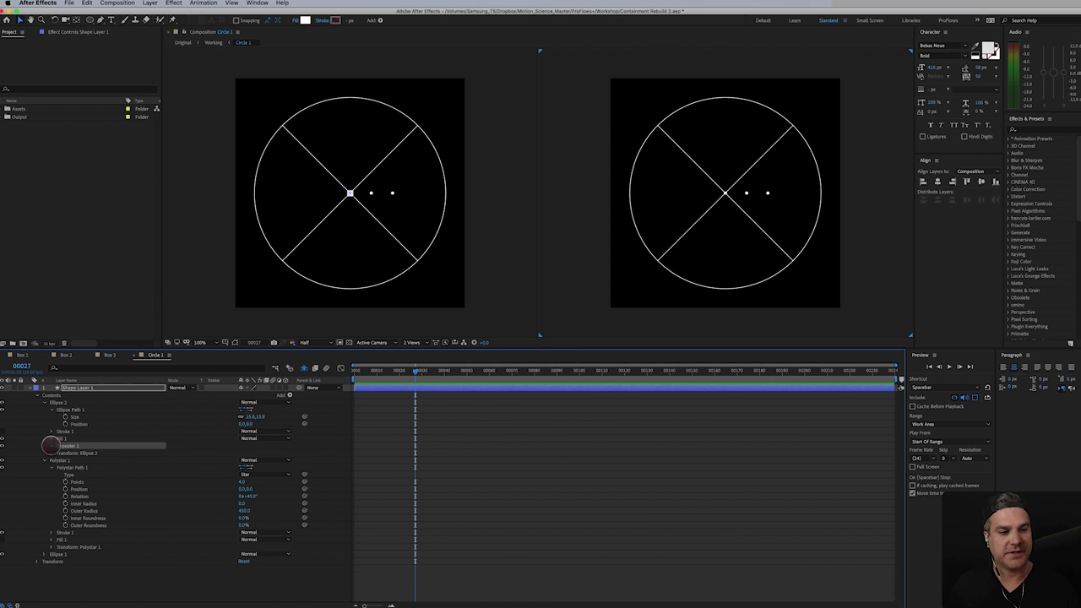
left_click(51, 446)
left_click(244, 454)
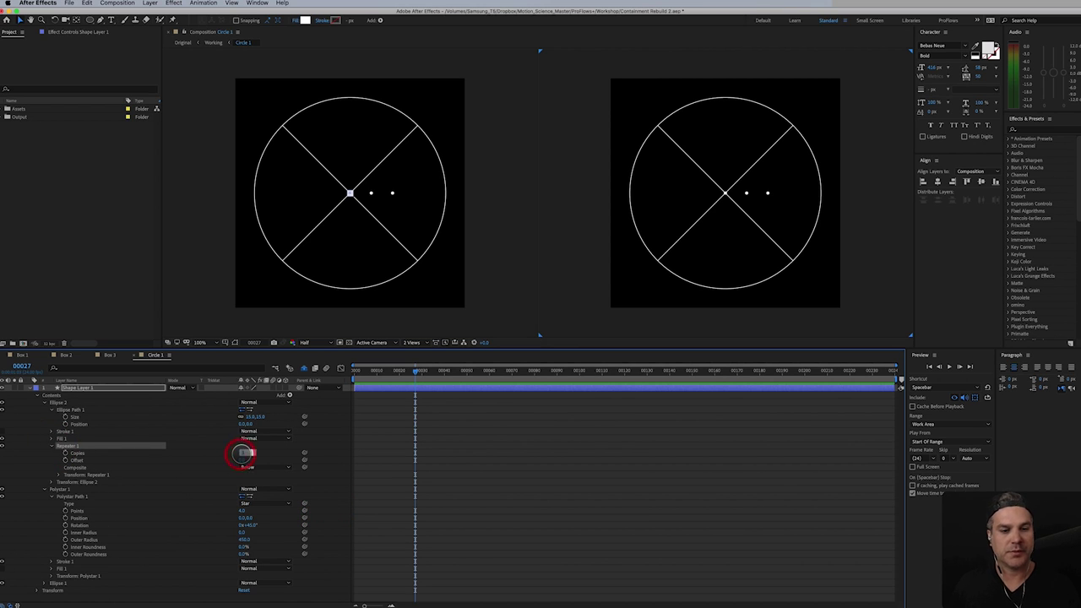
type("4")
key("Return")
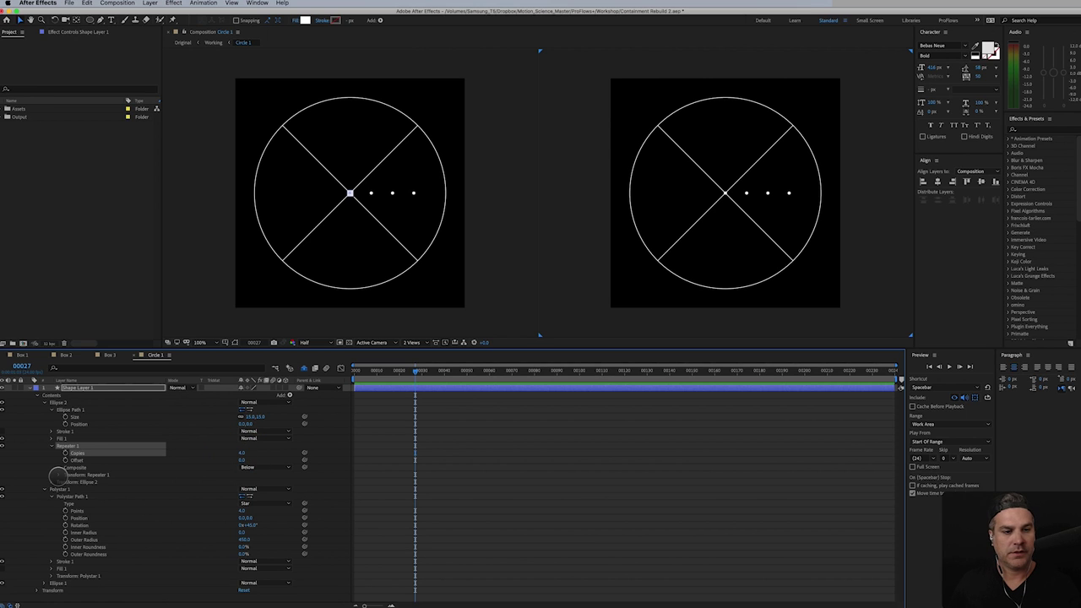
left_click(58, 475)
left_click(243, 489)
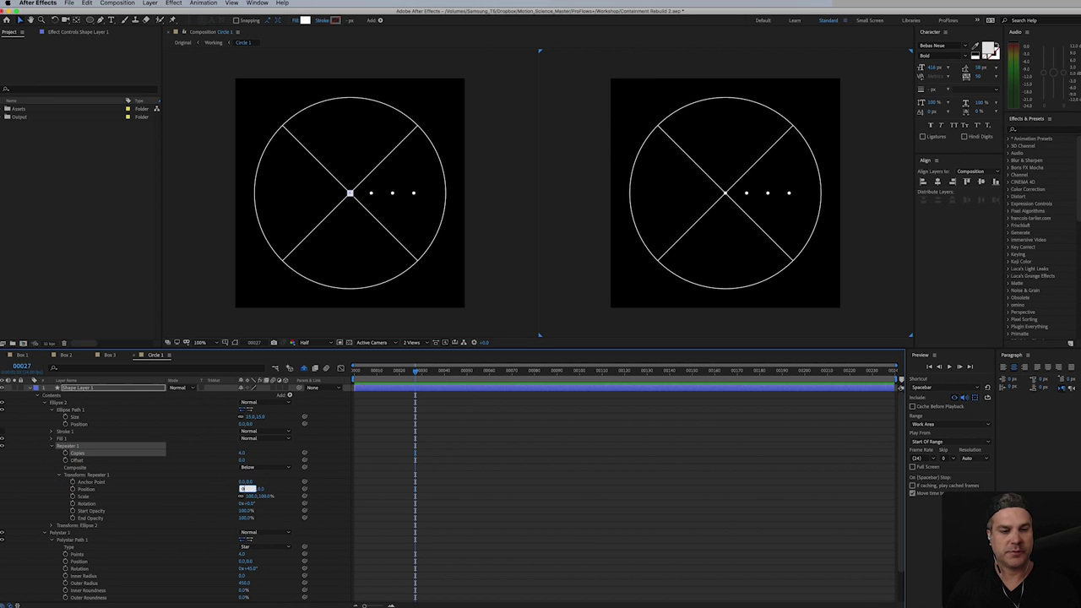
type("0")
key("Return")
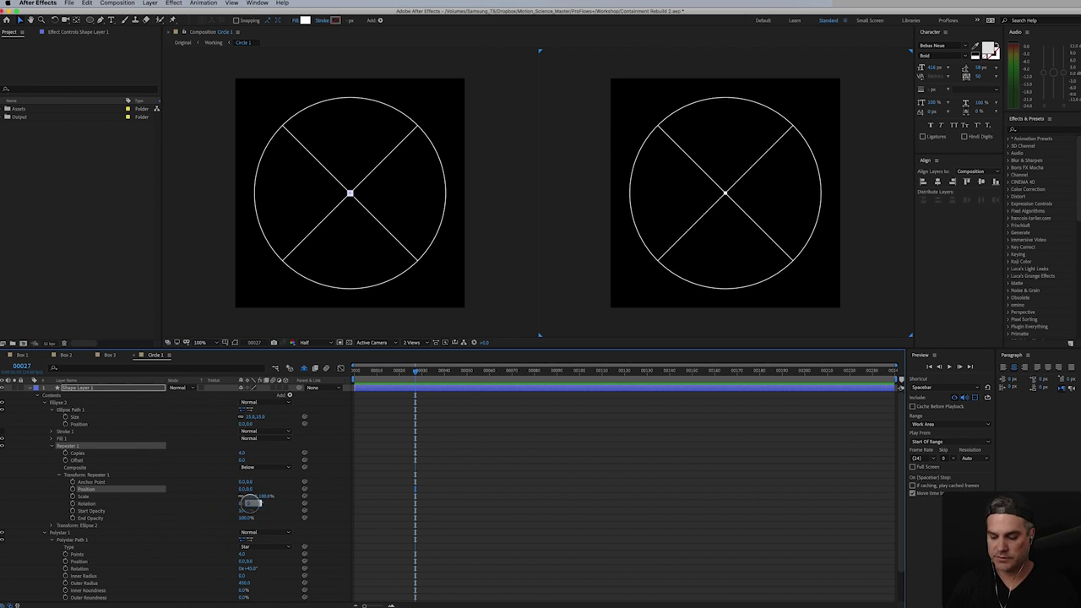
key("Return")
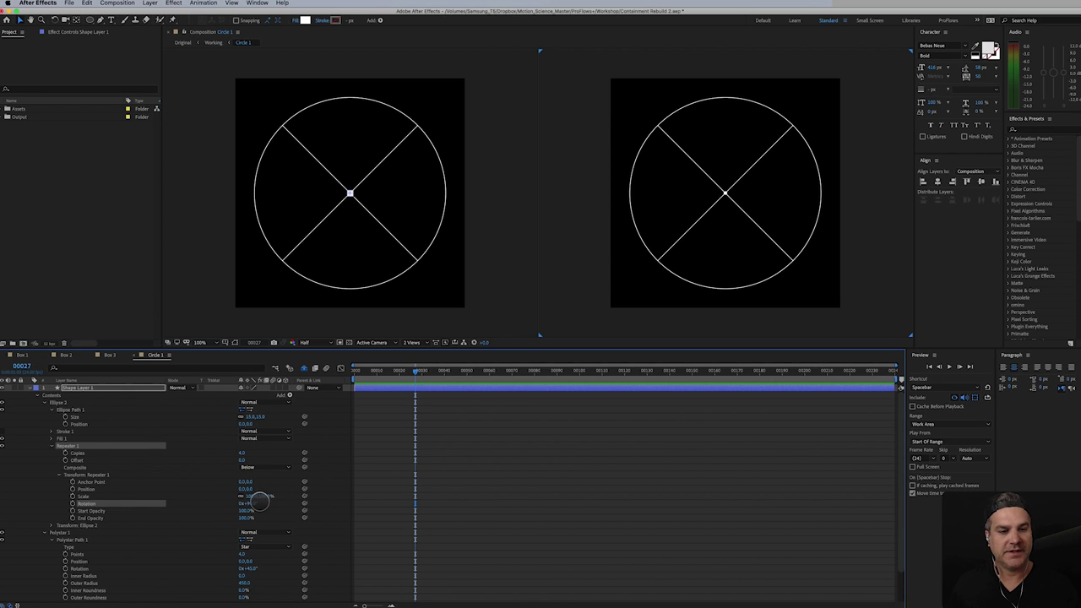
- Move the dot to position 450,0 and set the repeater rotation to 90°
left_click_drag(243, 423, 454, 445)
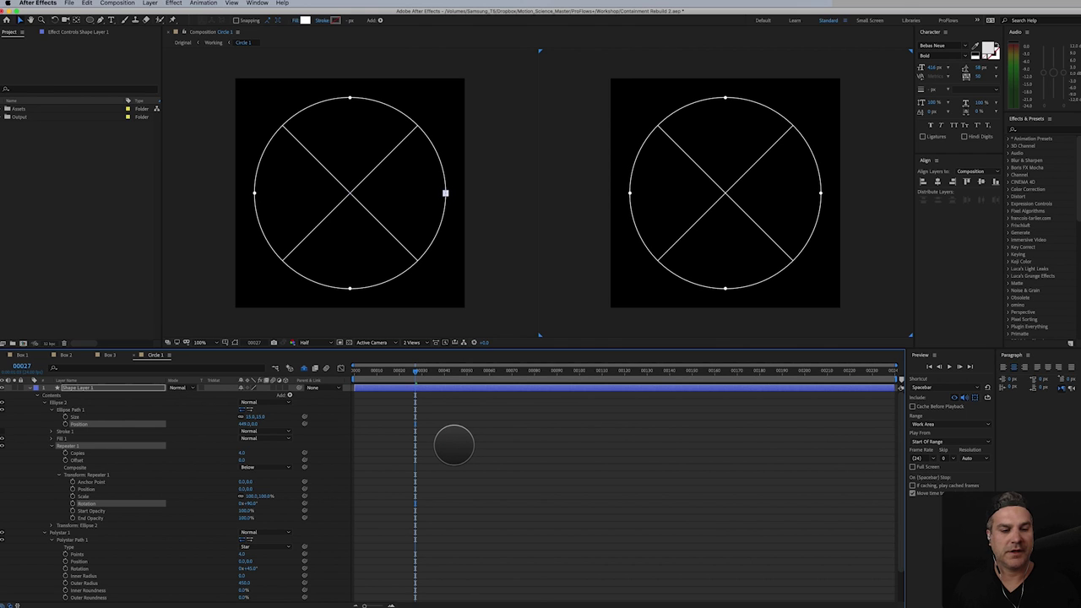
left_click(449, 441)
left_click(245, 423)
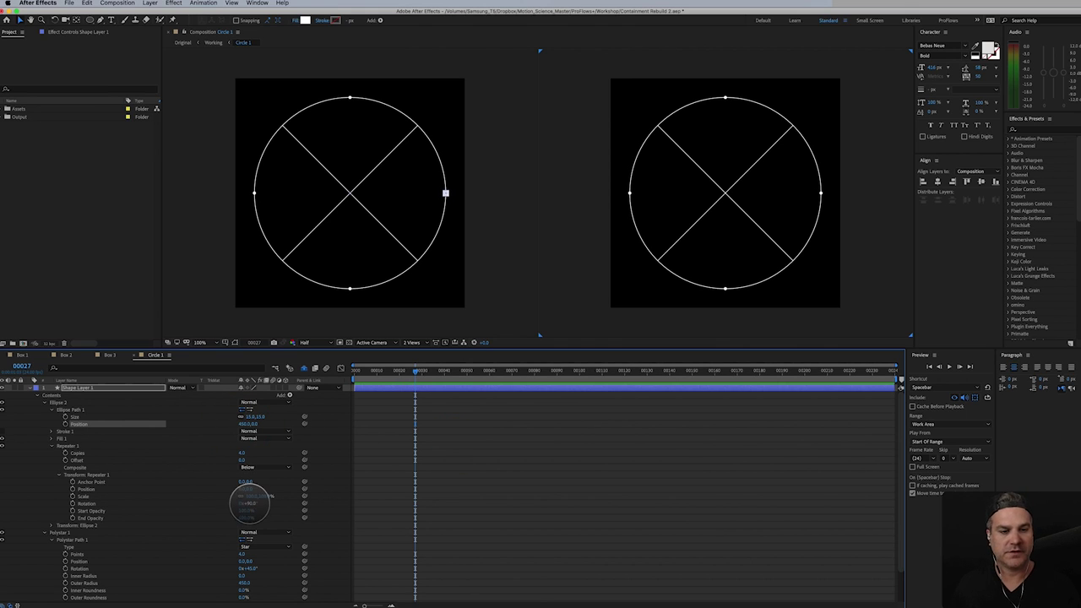
left_click(254, 503)
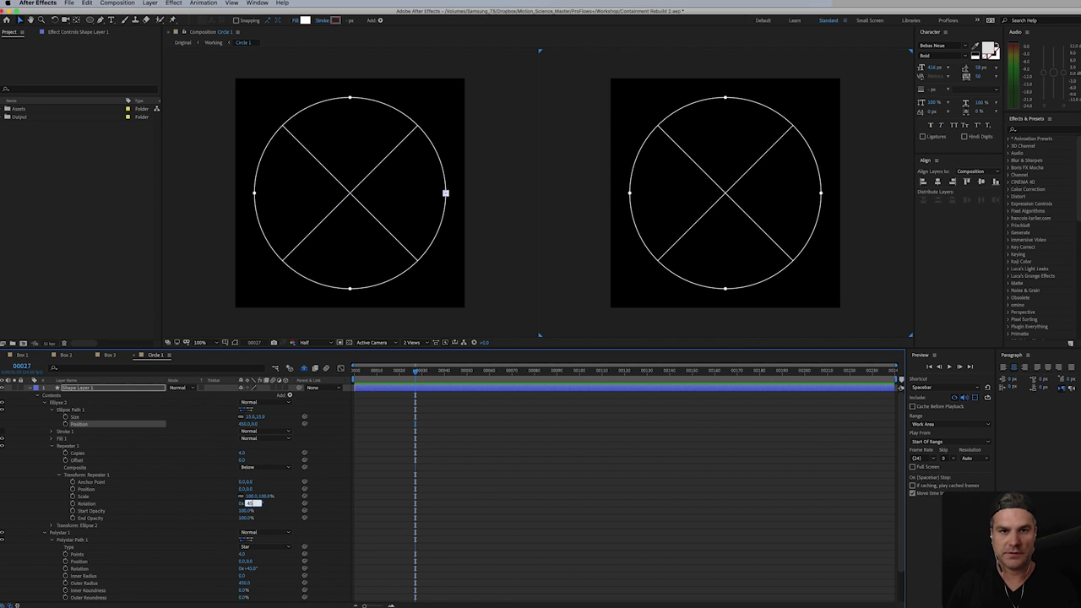
type("45")
key("Return")
left_click(245, 511)
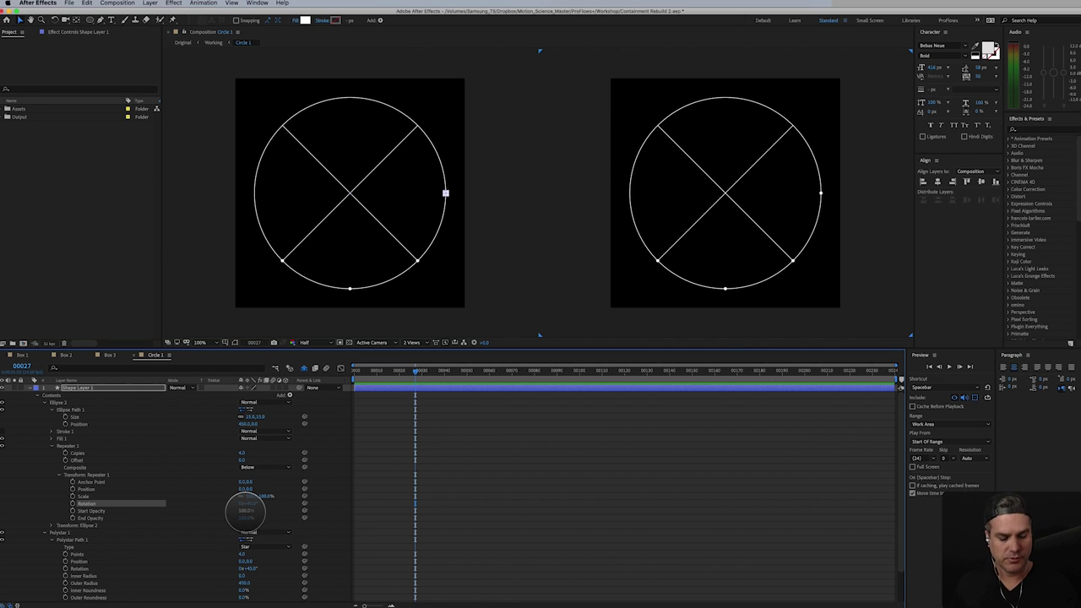
type("90")
key("Return")
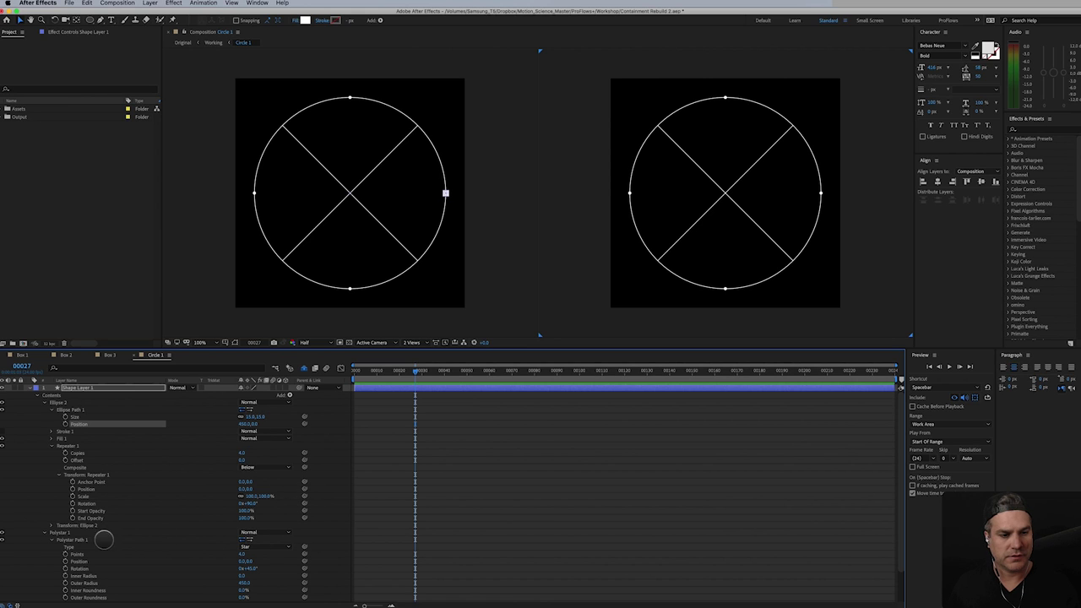
- Rotate the dot group's transform 45° onto the X's ends and collapse the layer
left_click(51, 525)
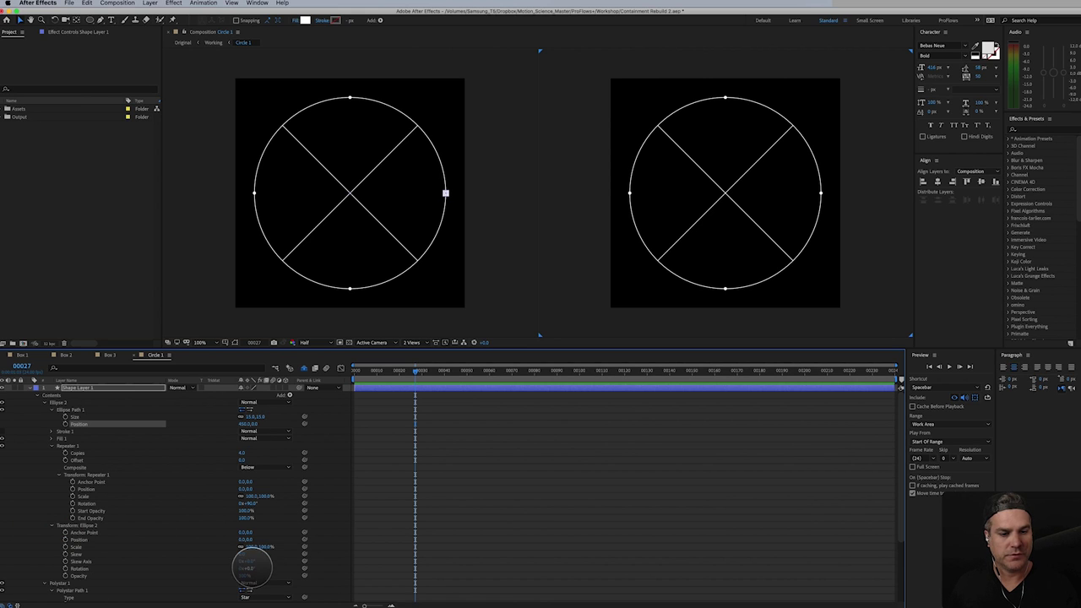
left_click_drag(245, 571, 271, 571)
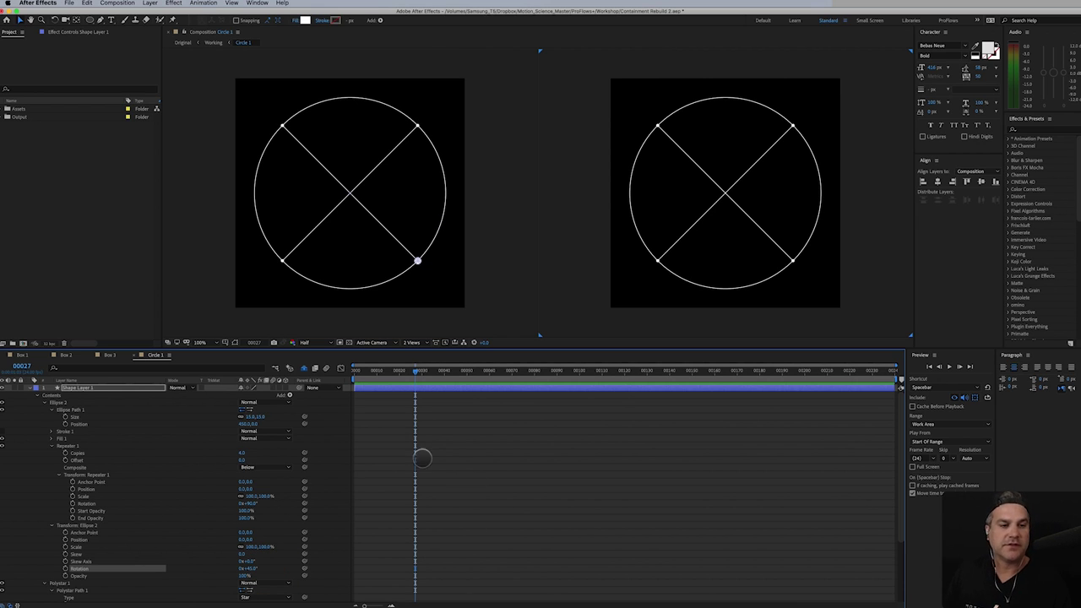
left_click(127, 388)
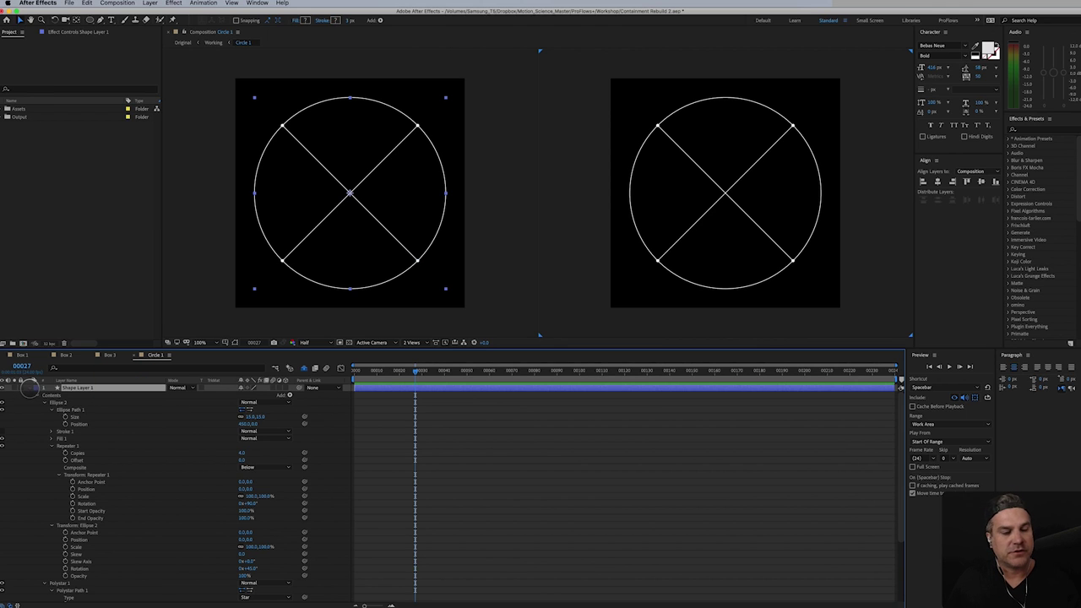
left_click(32, 388)
left_click(533, 464)
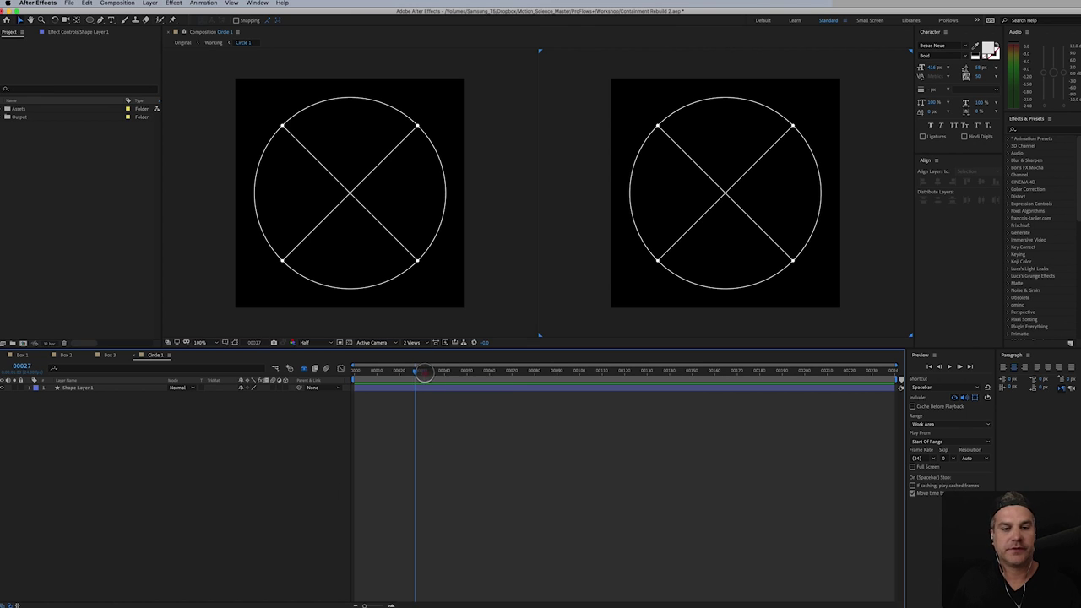
left_click_drag(425, 373, 443, 375)
left_click_drag(453, 373, 461, 372)
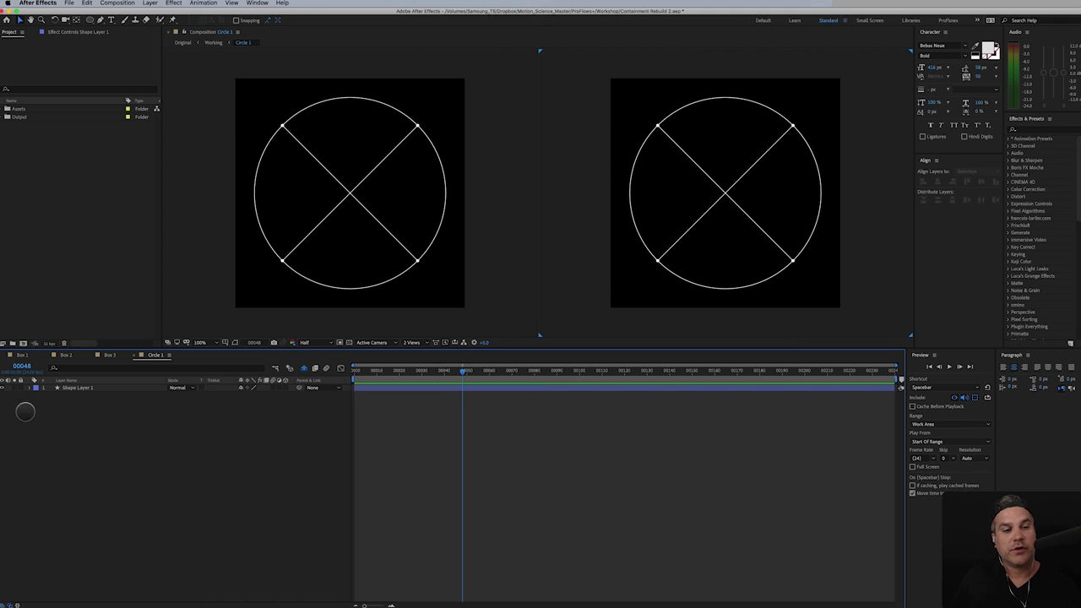
left_click(34, 388)
key("u")
key("u")
left_click(39, 399)
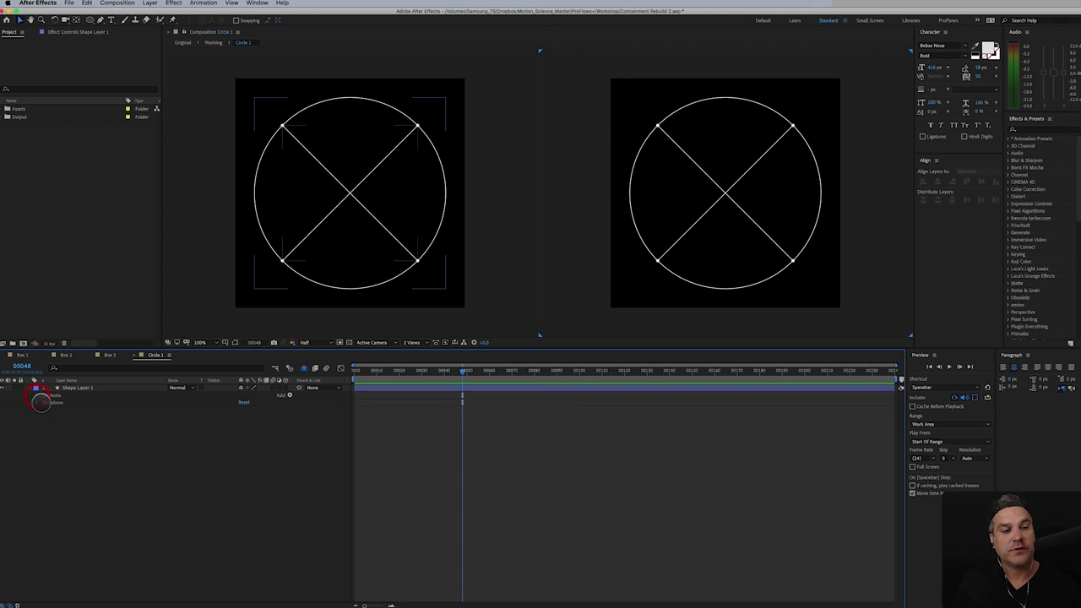
left_click(38, 403)
left_click(74, 388)
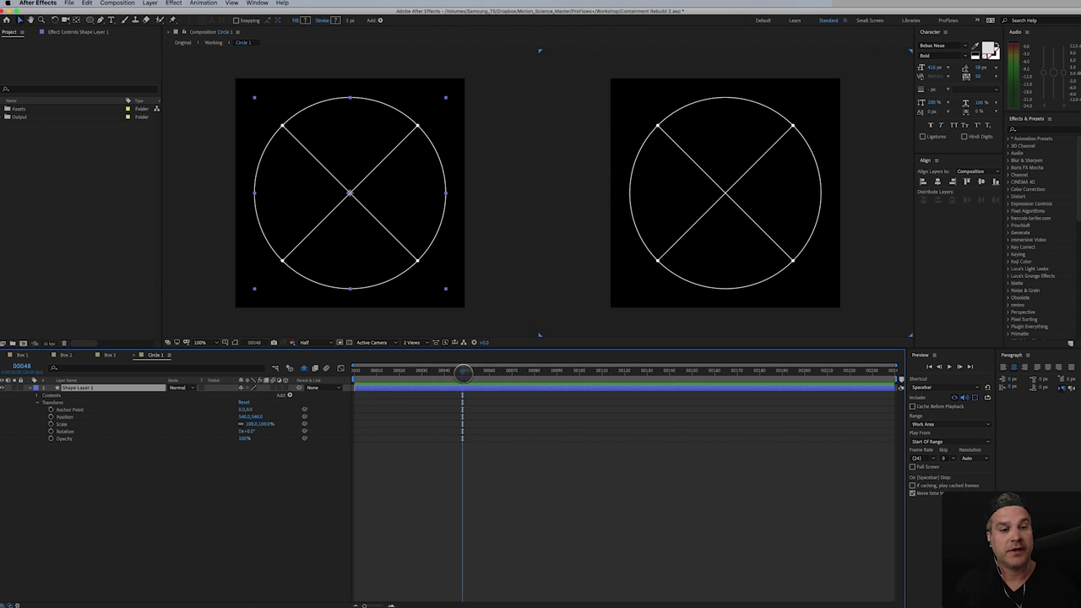
left_click_drag(463, 372, 346, 373)
- Add a hold Opacity keyframe to the Polystar 1 X shape
left_click(36, 395)
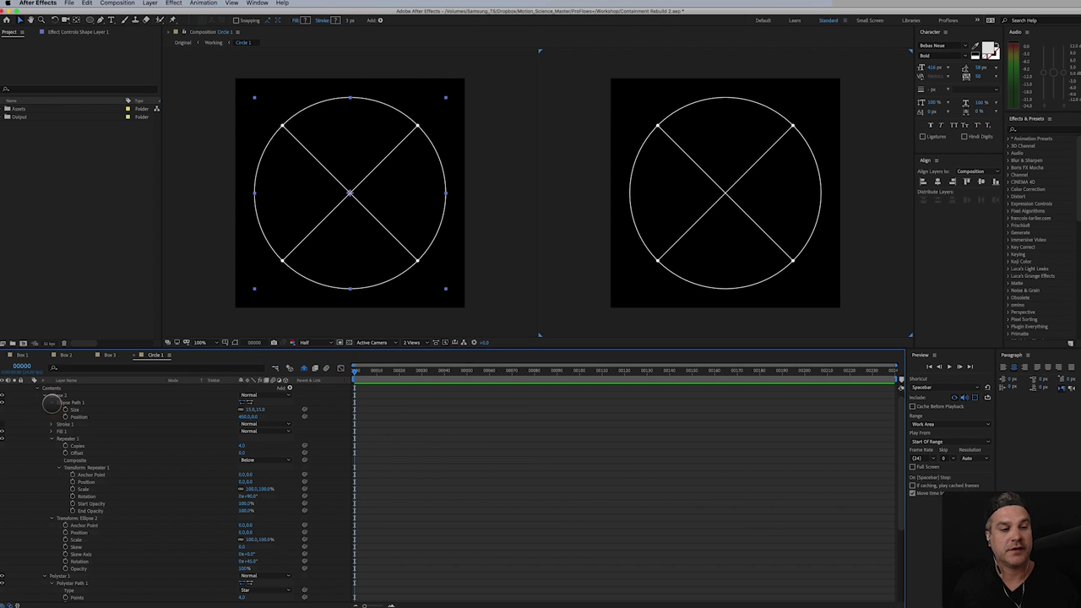
left_click(60, 397)
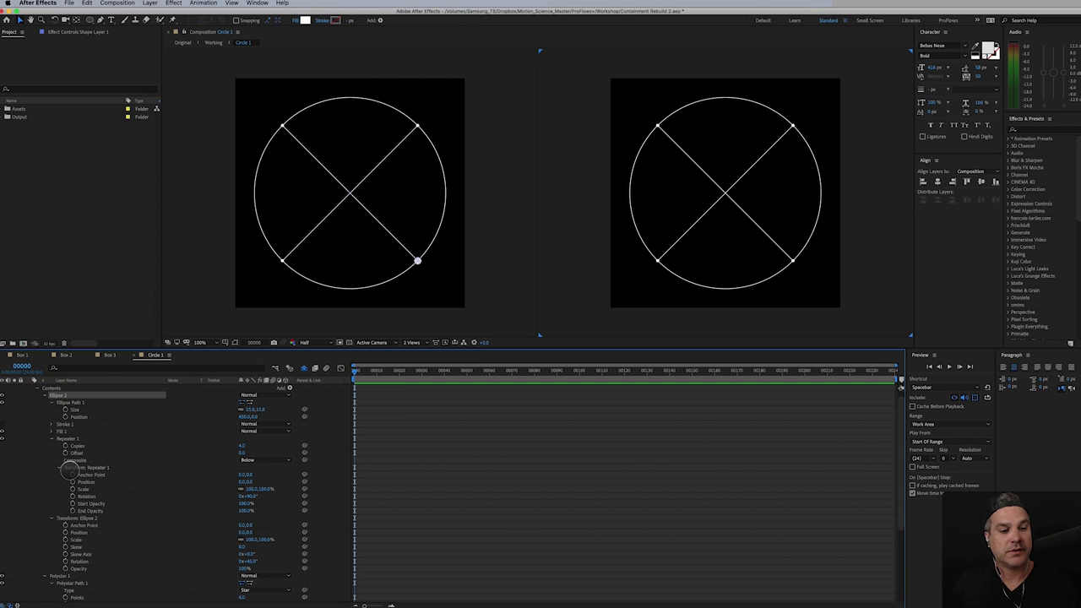
left_click(66, 575)
scroll(84, 561, "down", 4)
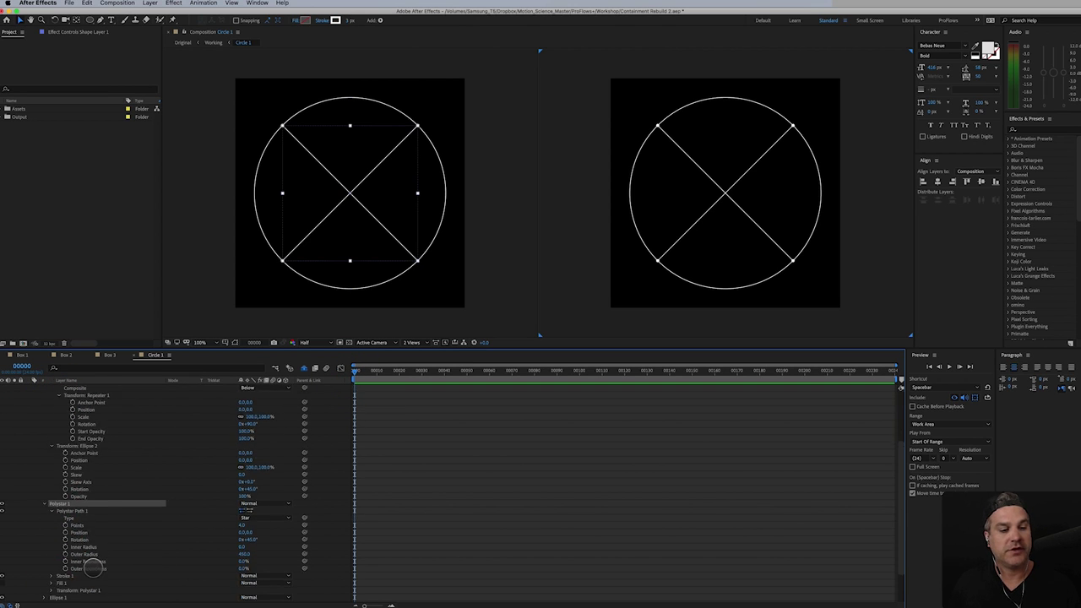
scroll(92, 567, "down", 1)
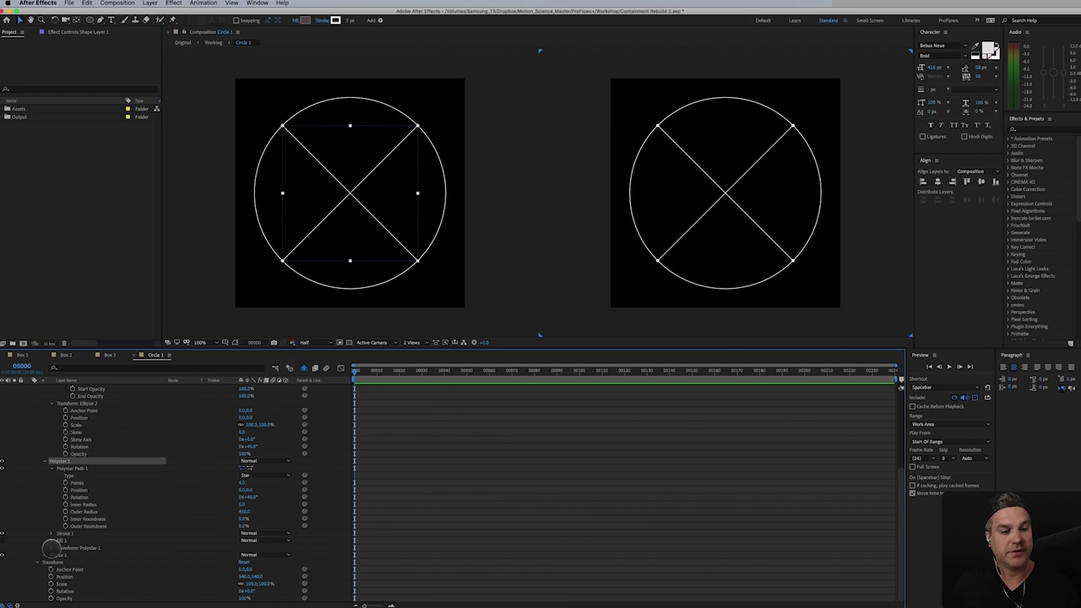
left_click(50, 548)
scroll(59, 555, "down", 1)
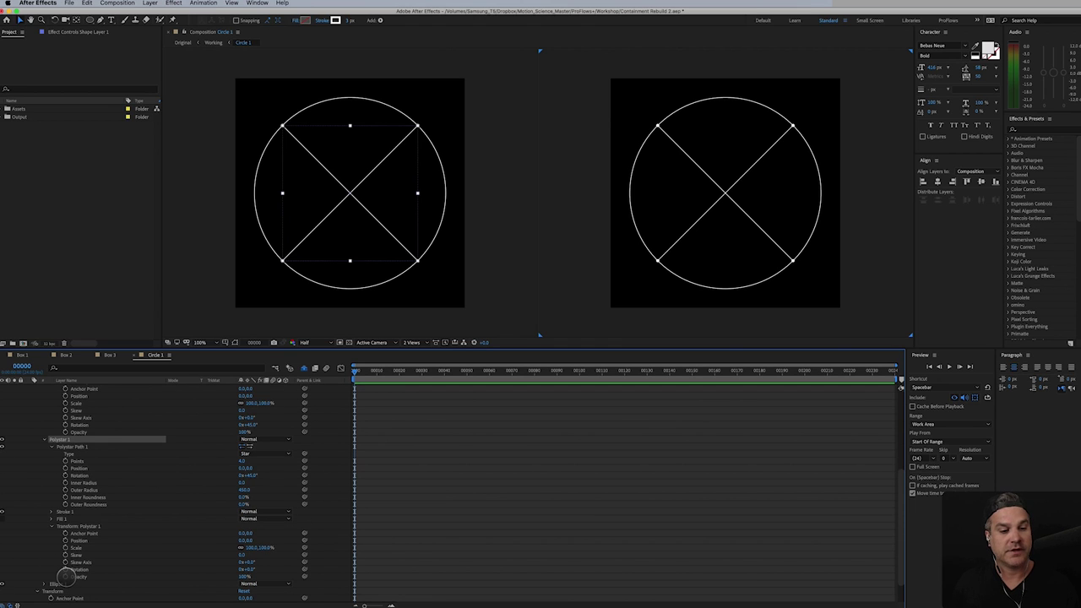
left_click(65, 577)
right_click(355, 578)
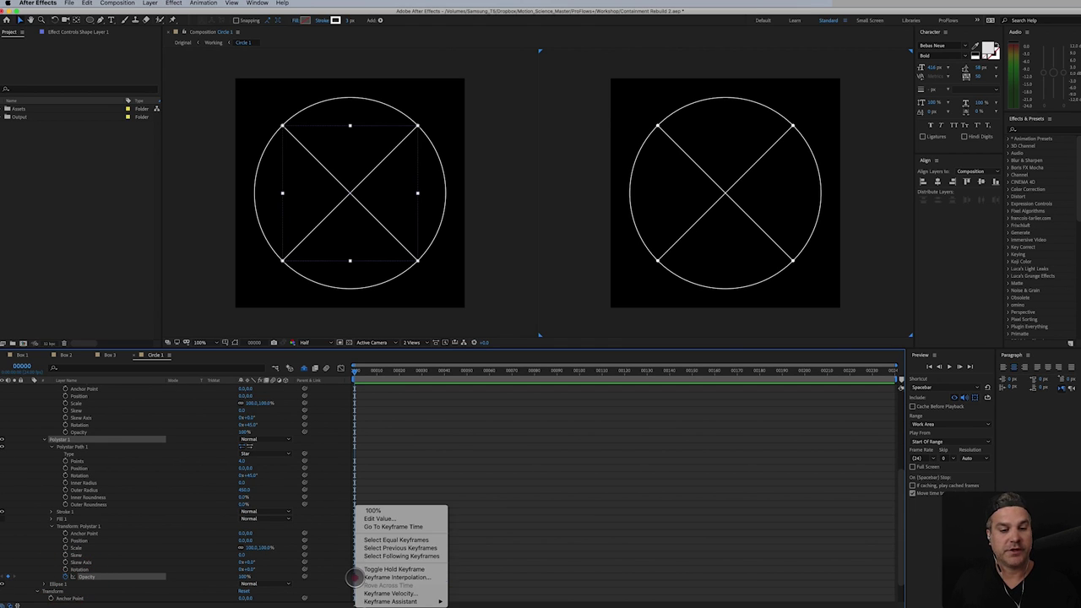
left_click(390, 569)
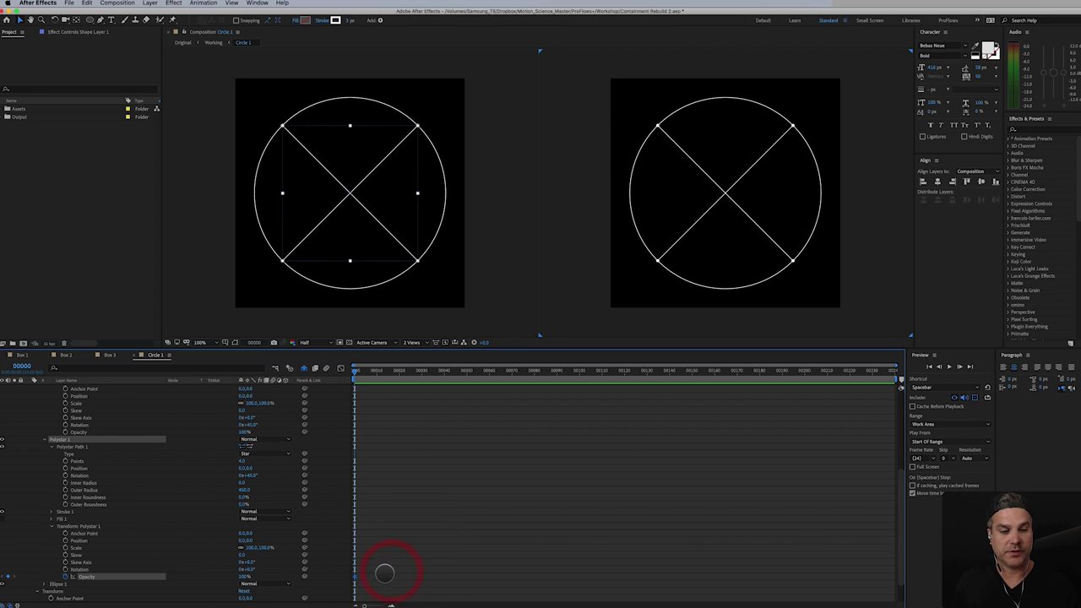
- Alternate the X's opacity between 0% and 100% frame by frame
left_click_drag(243, 578, 177, 582)
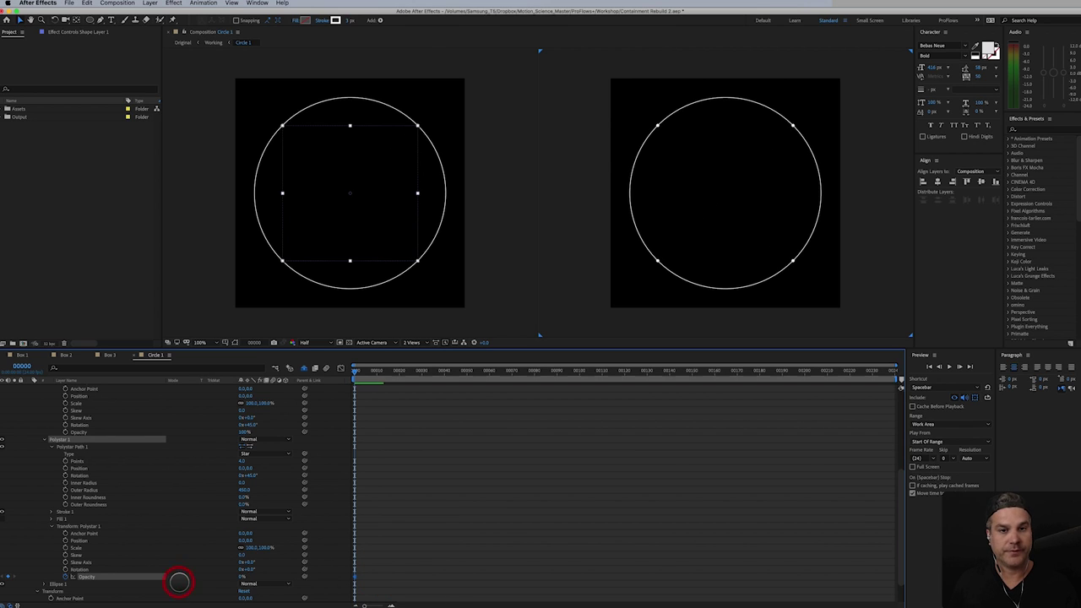
key("Page_Down")
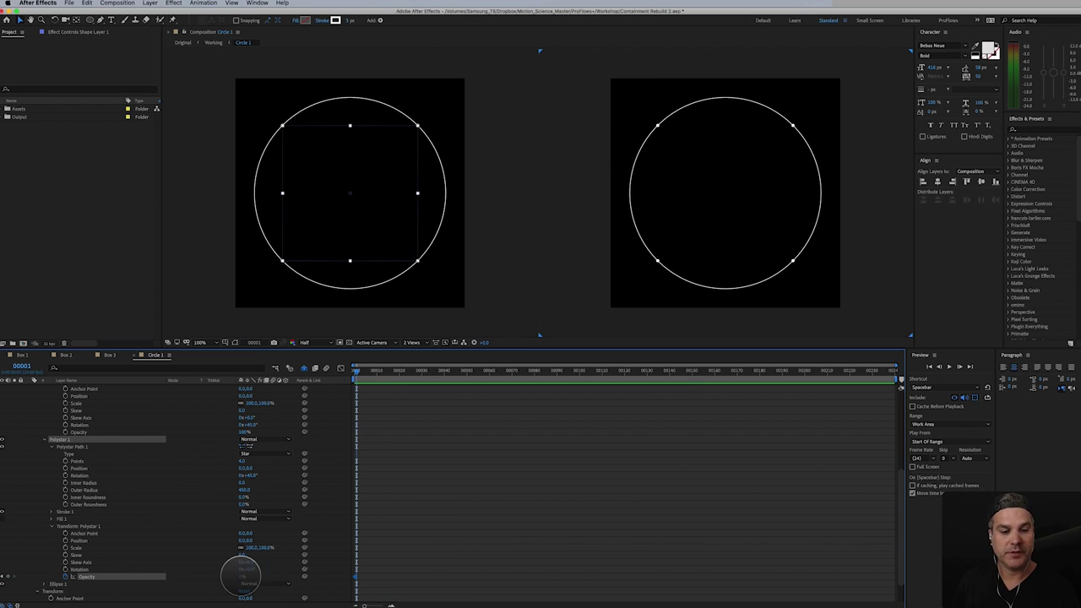
left_click_drag(243, 577, 398, 579)
key("Page_Down")
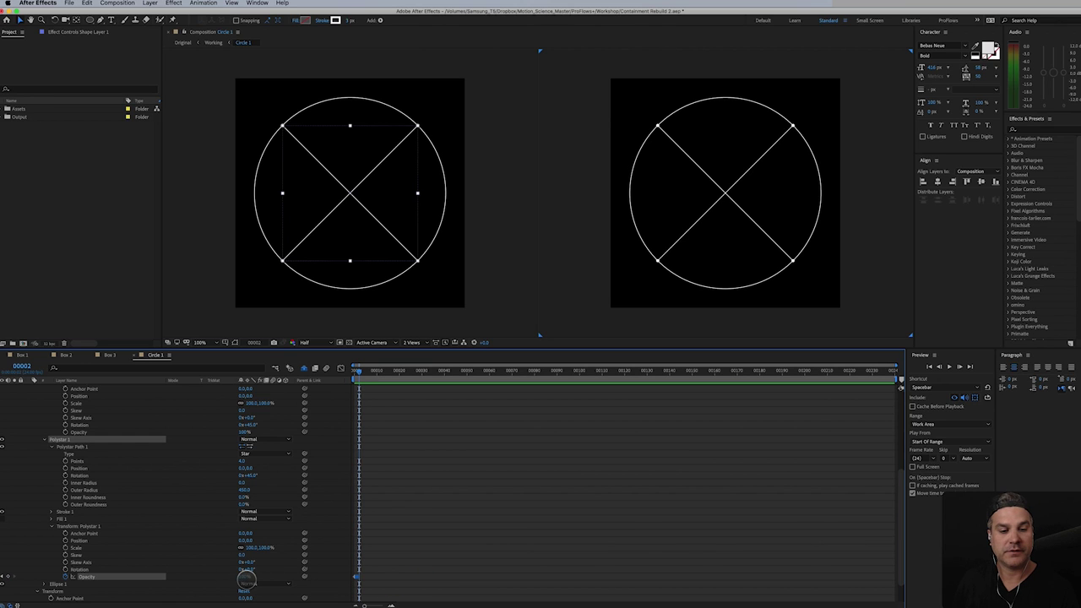
key("Page_Down")
left_click_drag(245, 578, 171, 577)
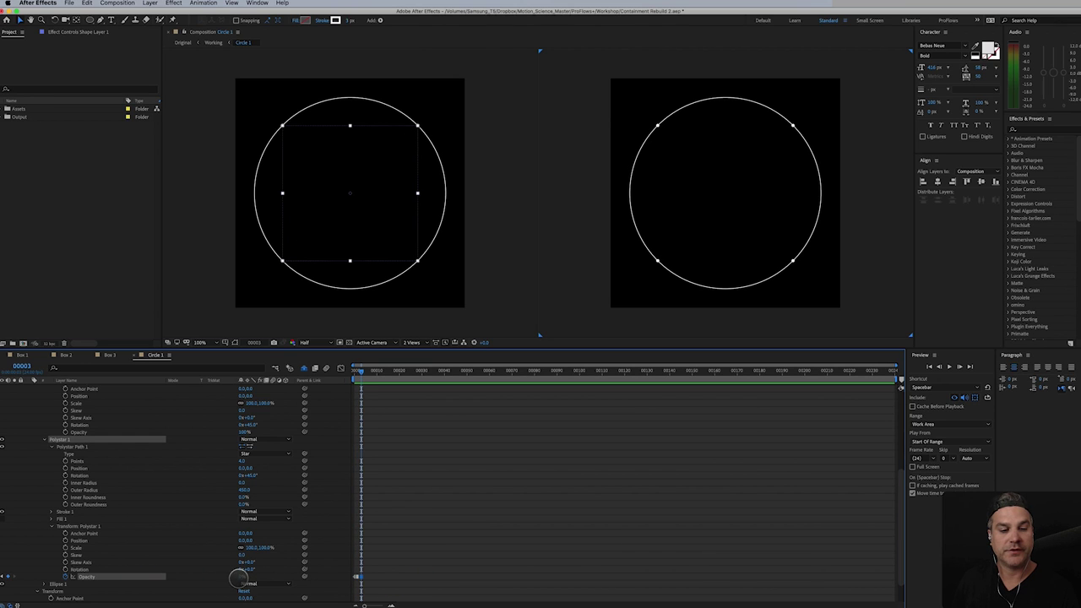
left_click_drag(240, 578, 301, 573)
key("Page_Down")
key("Page_Down")
key("Page_Down")
key("Page_Down")
key("Page_Down")
key("Page_Down")
key("Page_Down")
key("Page_Down")
key("Page_Down")
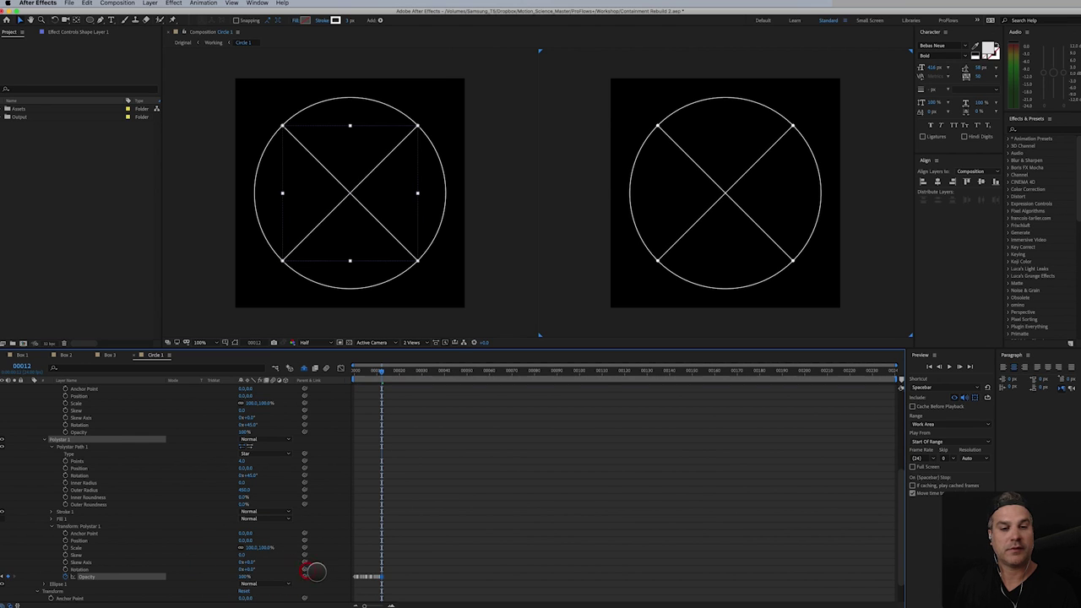
- Zoom the timeline into the first frames and preview the flicker
left_click_drag(437, 374, 489, 375)
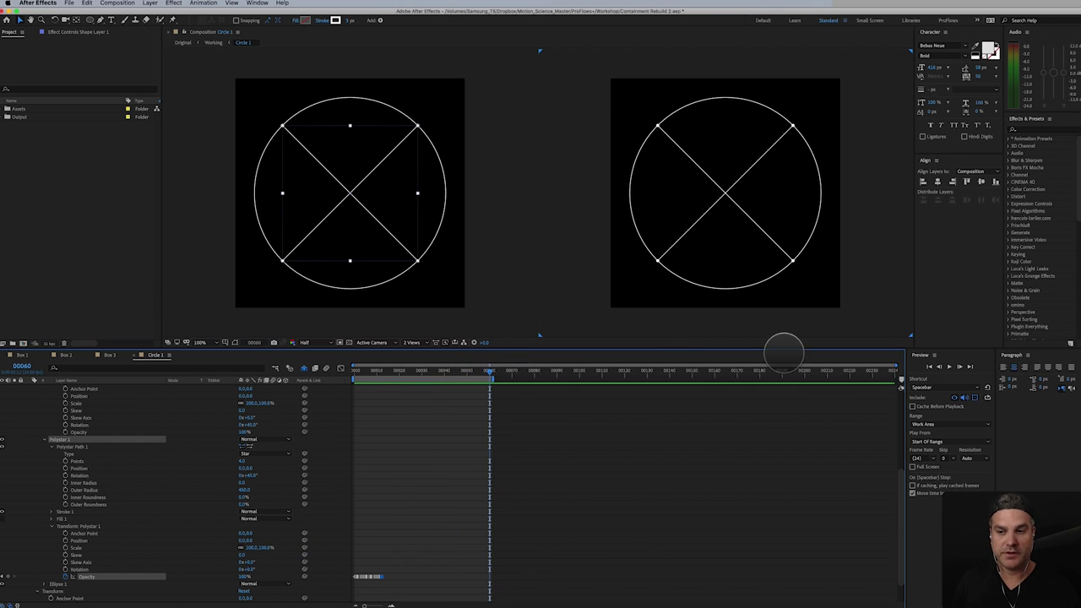
left_click_drag(897, 364, 495, 405)
key("space")
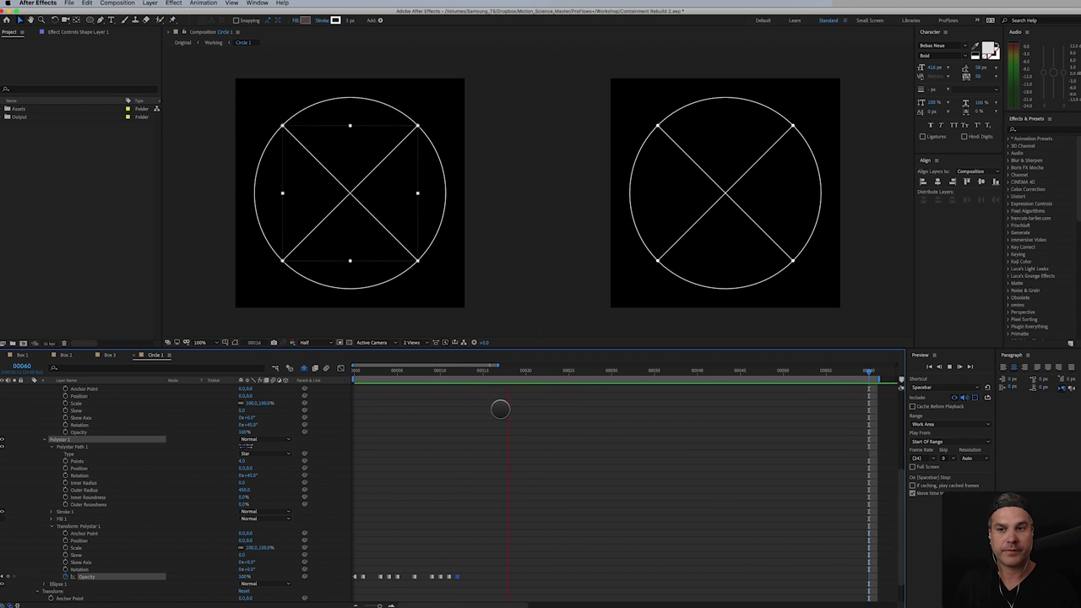
left_click(412, 342)
- Switch the viewer to 1 View, go to frame 11 and select Ellipse 2
left_click(414, 370)
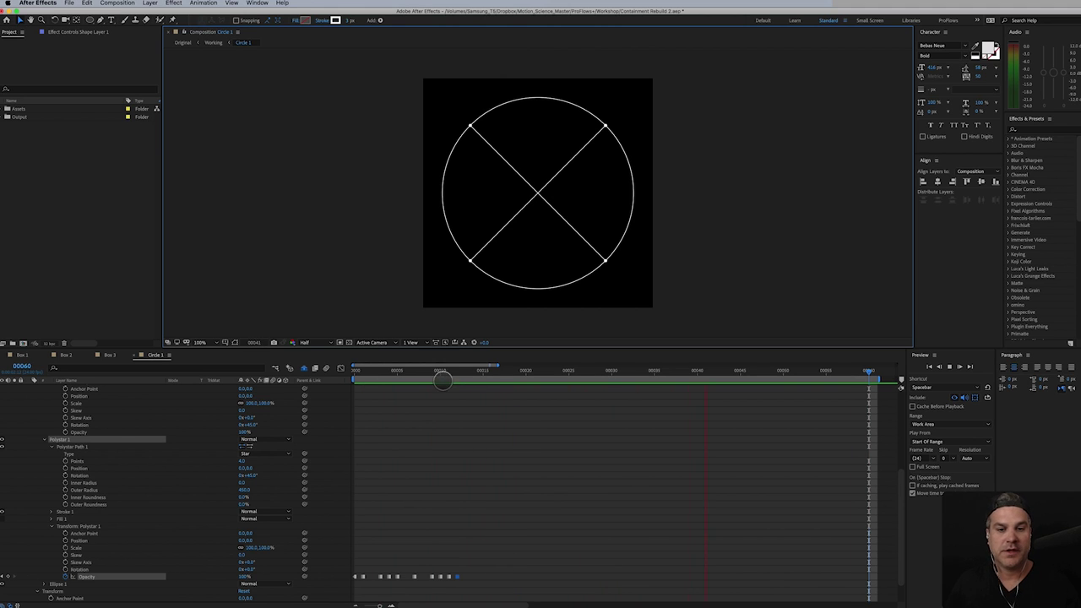
mouse_move(441, 380)
left_mouse_down()
mouse_move(425, 380)
mouse_move(449, 380)
left_mouse_up()
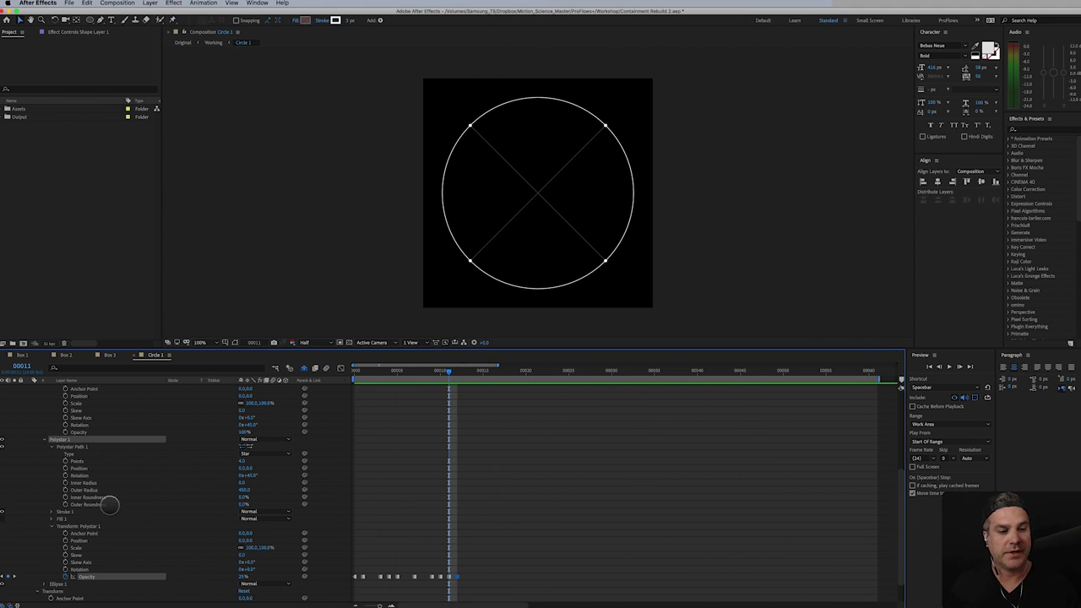
scroll(51, 541, "down", 2)
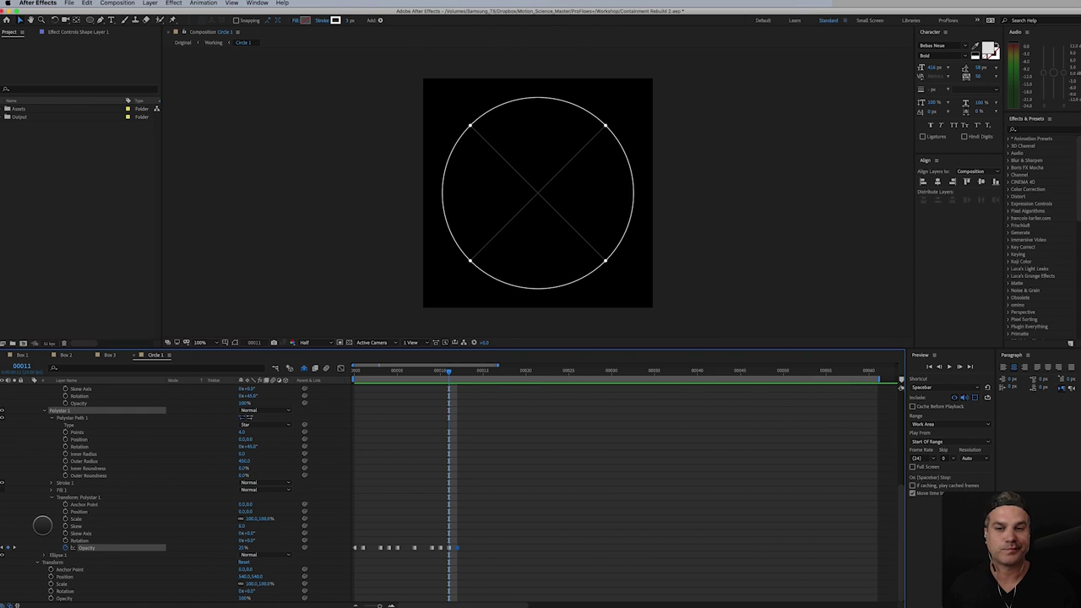
scroll(42, 525, "up", 10)
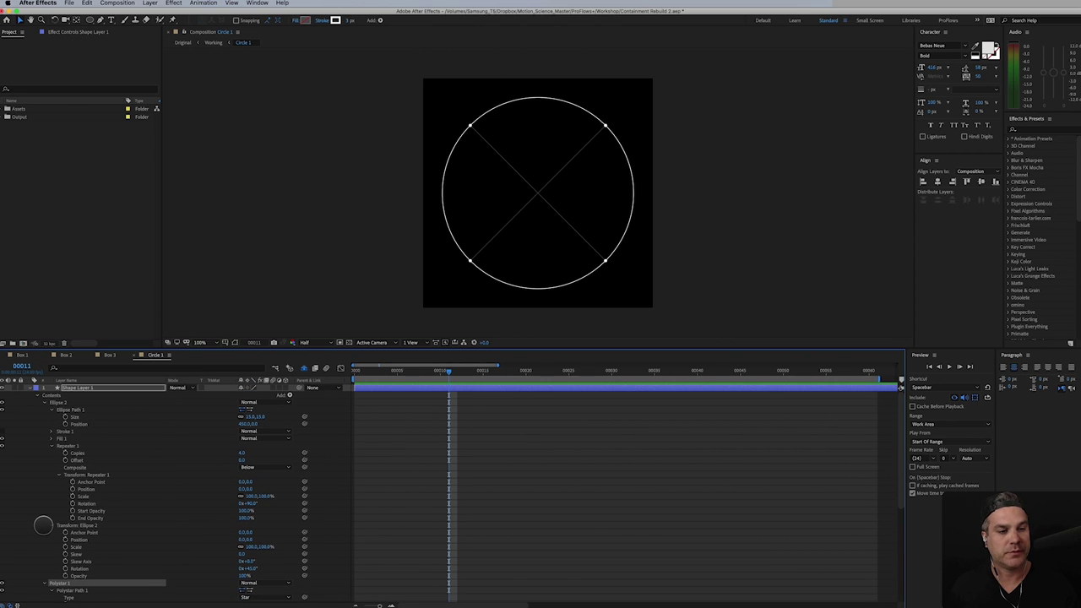
left_click(59, 403)
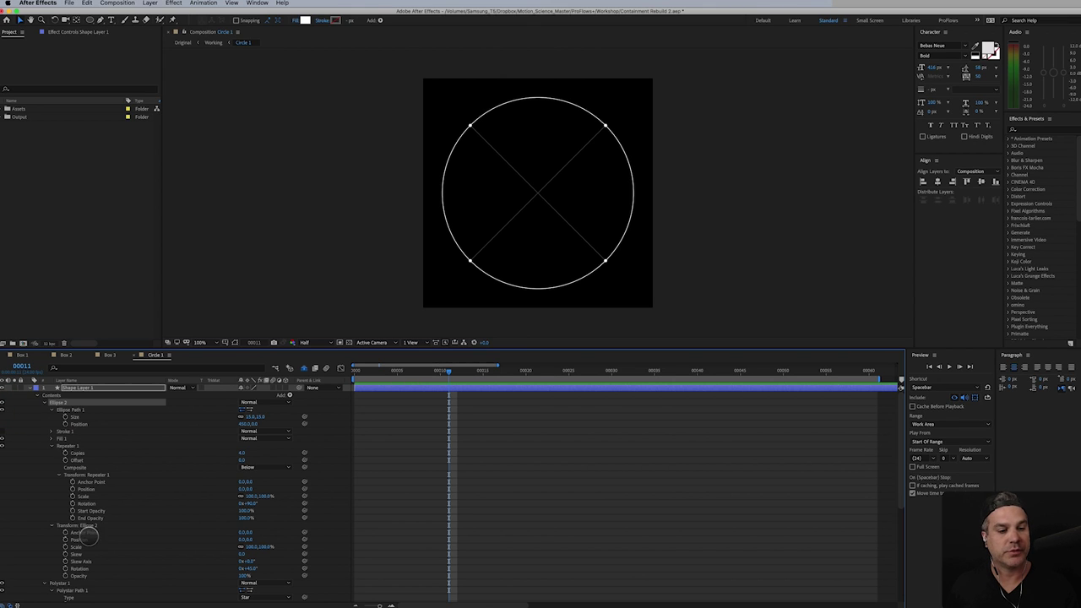
- Keyframe Ellipse 2's Opacity at frame 11, testing 0% and 100%
scroll(87, 546, "down", 4)
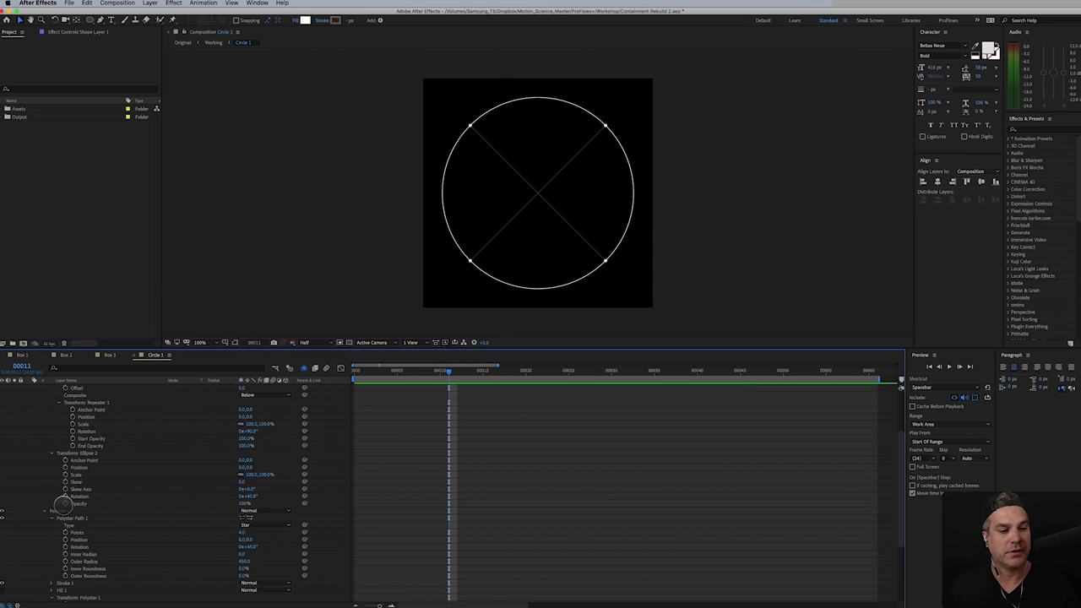
left_click(66, 503)
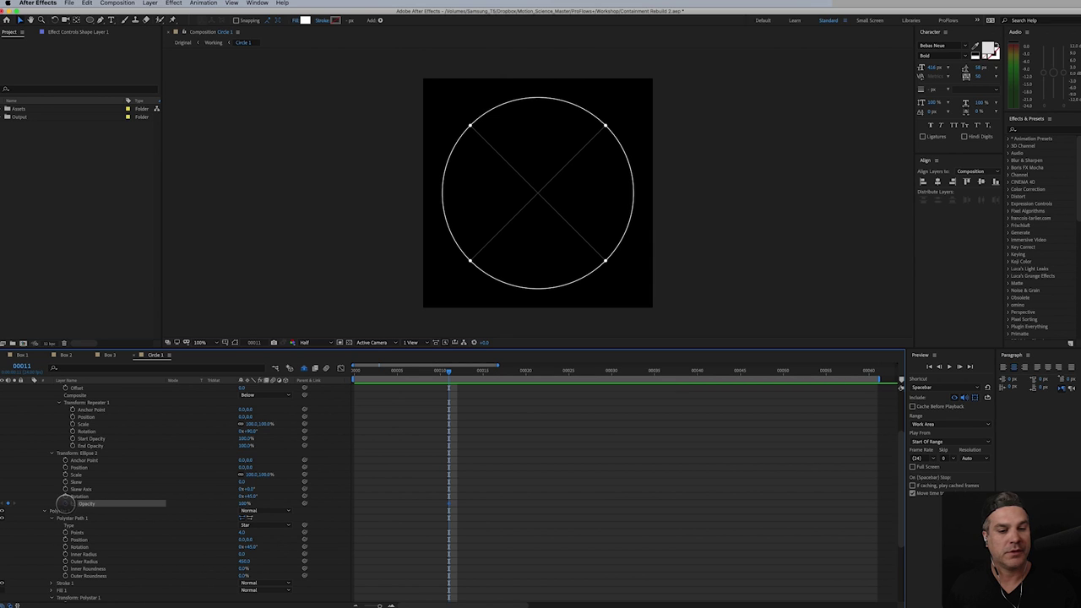
right_click(449, 504)
left_click(499, 567)
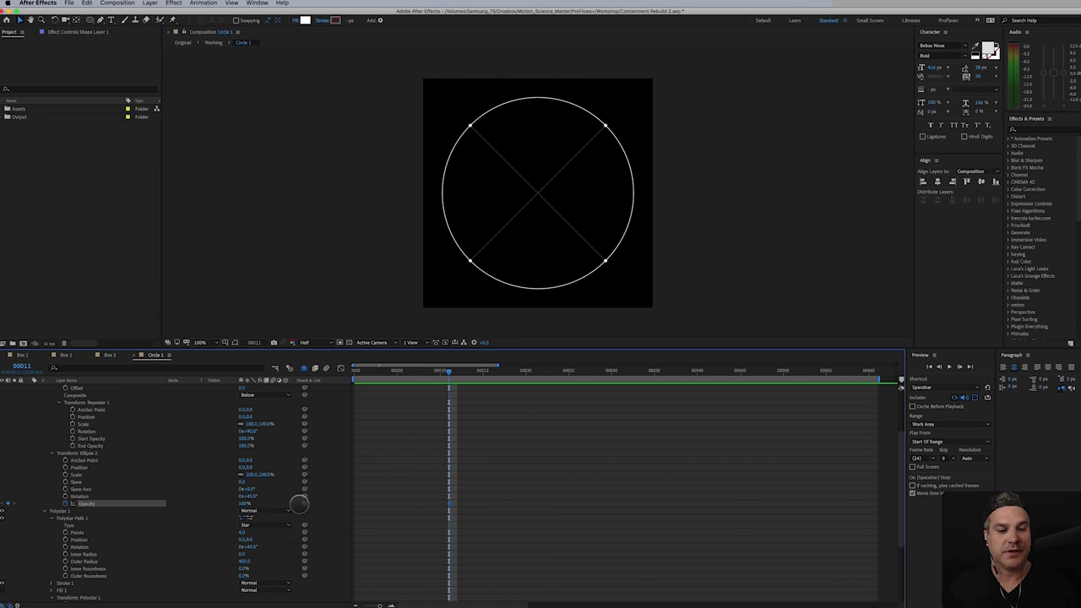
left_click_drag(243, 502, 116, 514)
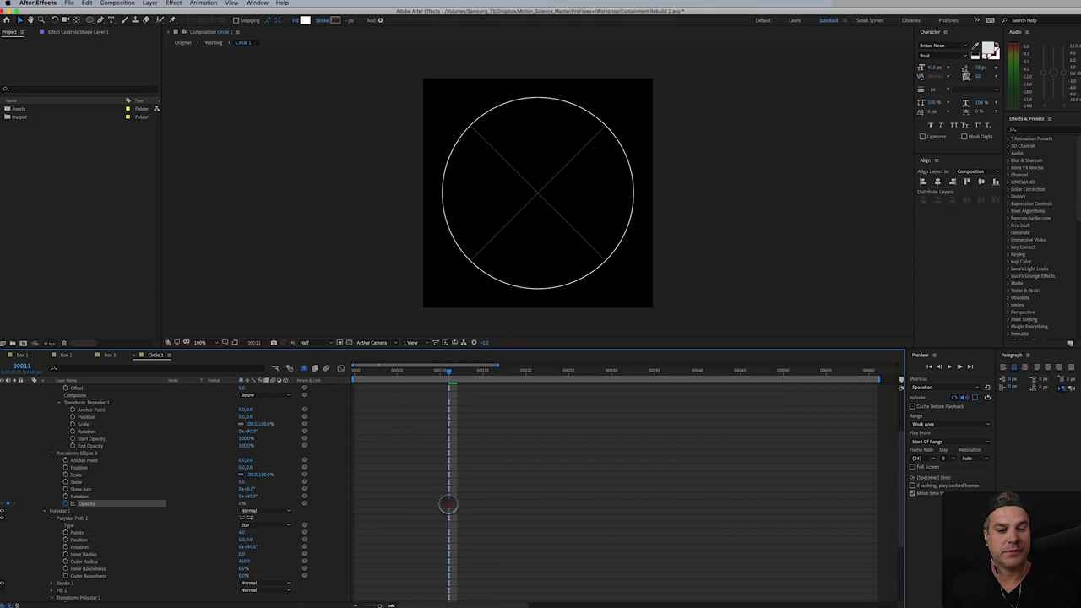
left_click_drag(241, 505, 419, 510)
mouse_move(449, 372)
left_mouse_down()
mouse_move(427, 371)
mouse_move(463, 374)
mouse_move(432, 377)
mouse_move(448, 380)
left_mouse_up()
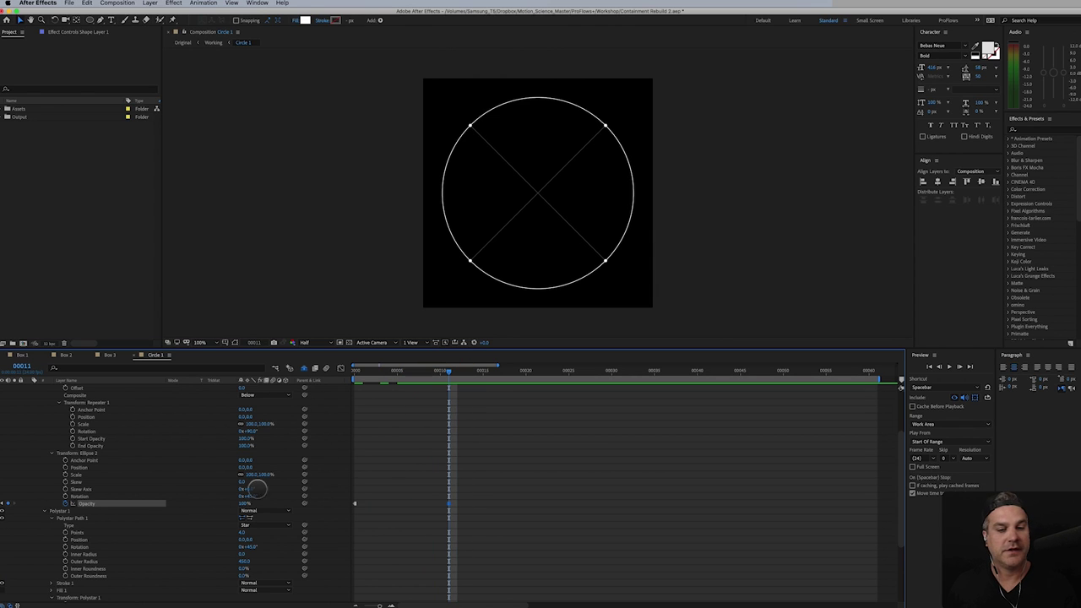
scroll(93, 532, "down", 5)
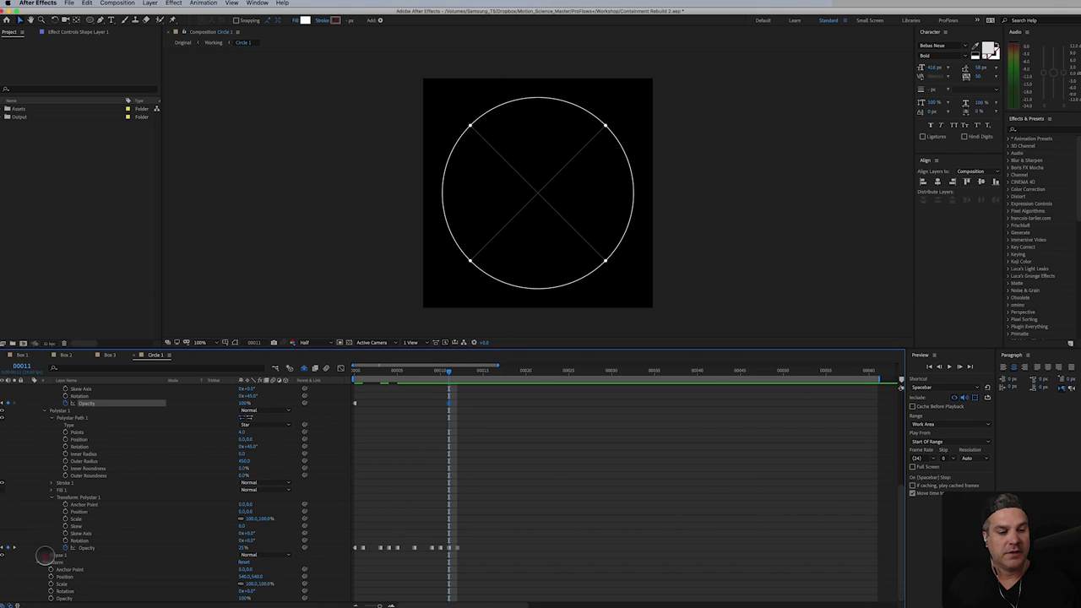
- Expand the Ellipse 1 group and briefly toggle its visibility to identify the circle
left_click(46, 555)
left_click(5, 554)
left_click(6, 554)
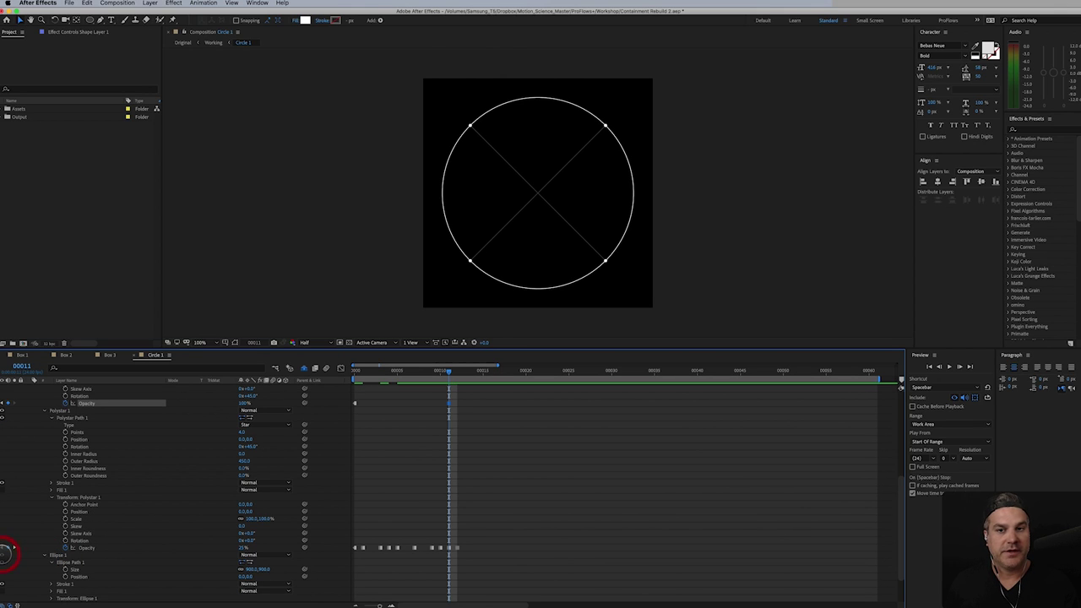
left_click_drag(61, 555, 67, 555)
scroll(68, 555, "down", 2)
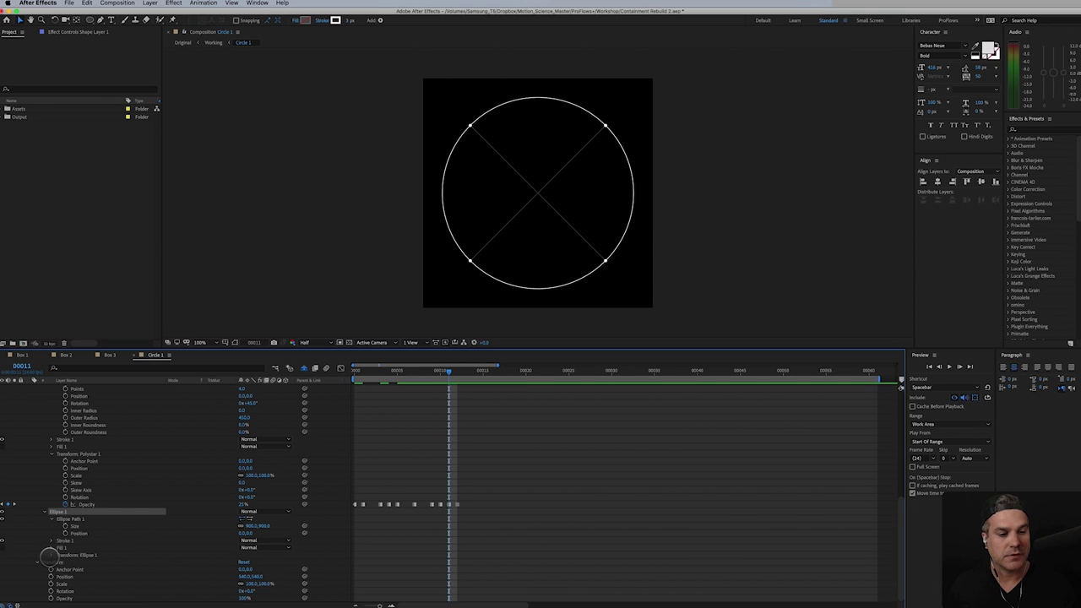
- Keyframe the circle's Scale with easy ease, 0% at frame 11 growing to 100% by frame 24
left_click(49, 556)
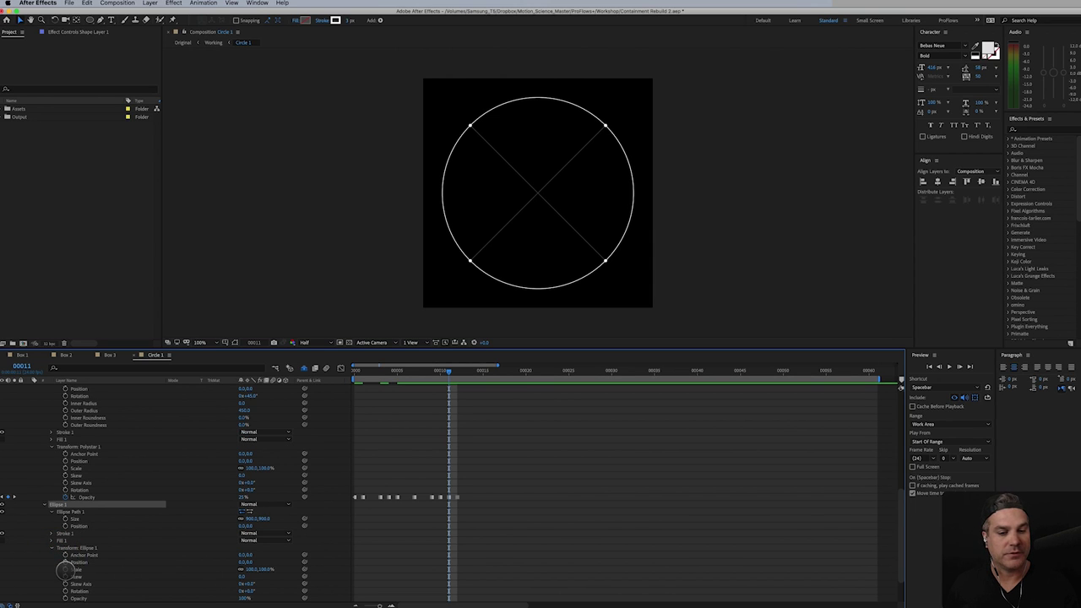
left_click(68, 569)
left_click(65, 570)
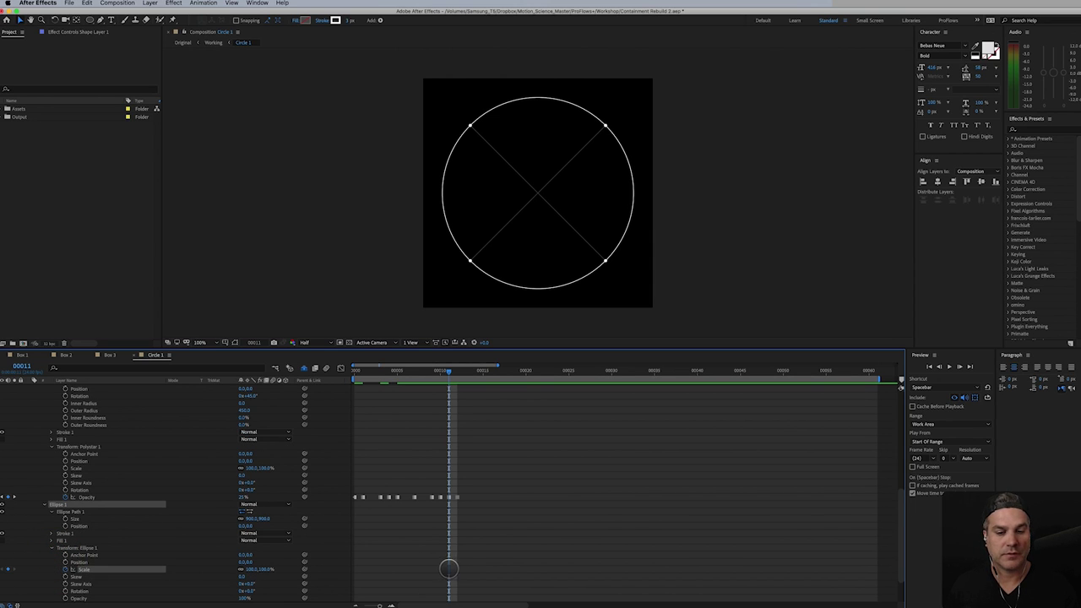
right_click(449, 568)
mouse_move(490, 602)
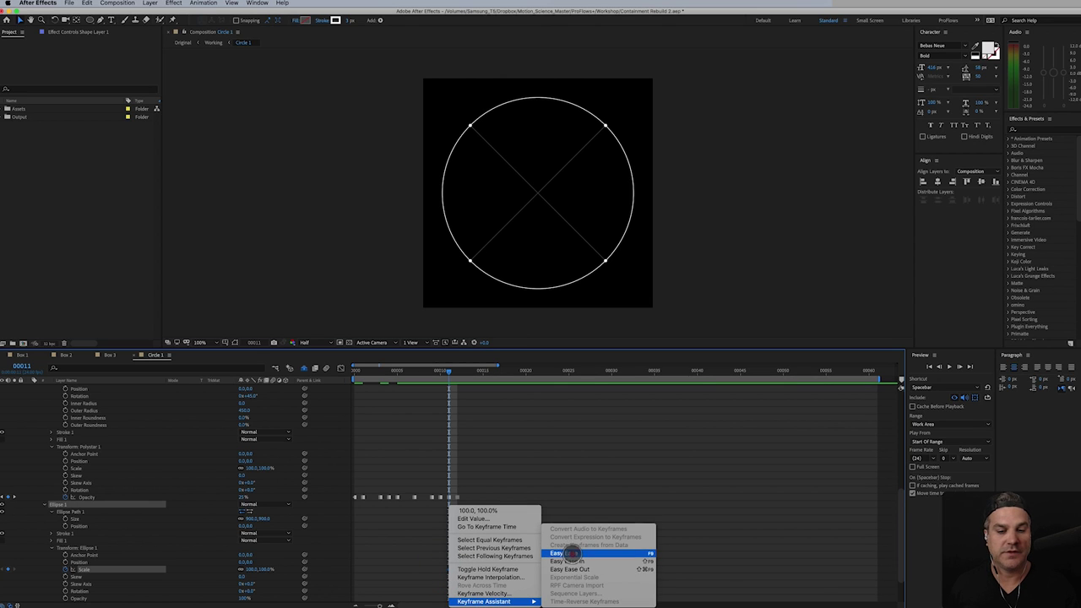
left_click(564, 554)
left_click_drag(456, 372, 560, 386)
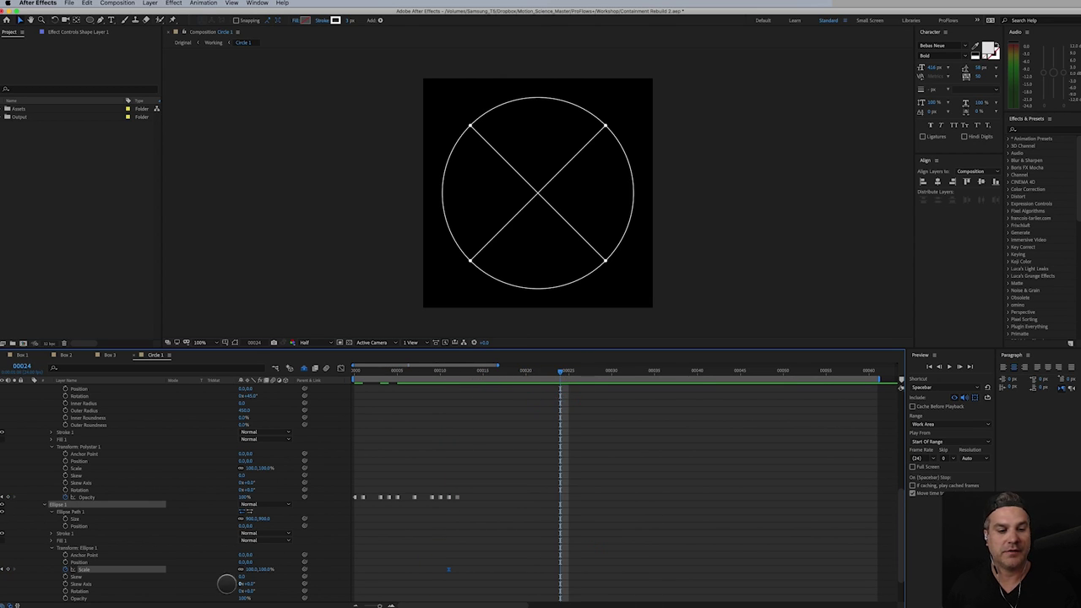
key("j")
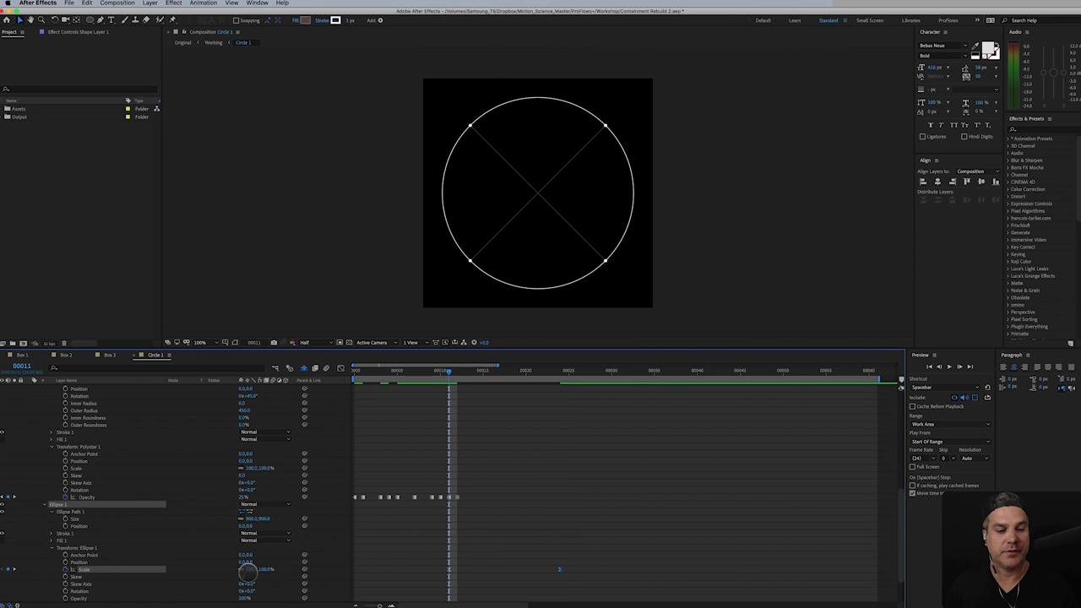
left_click_drag(248, 572, 229, 584)
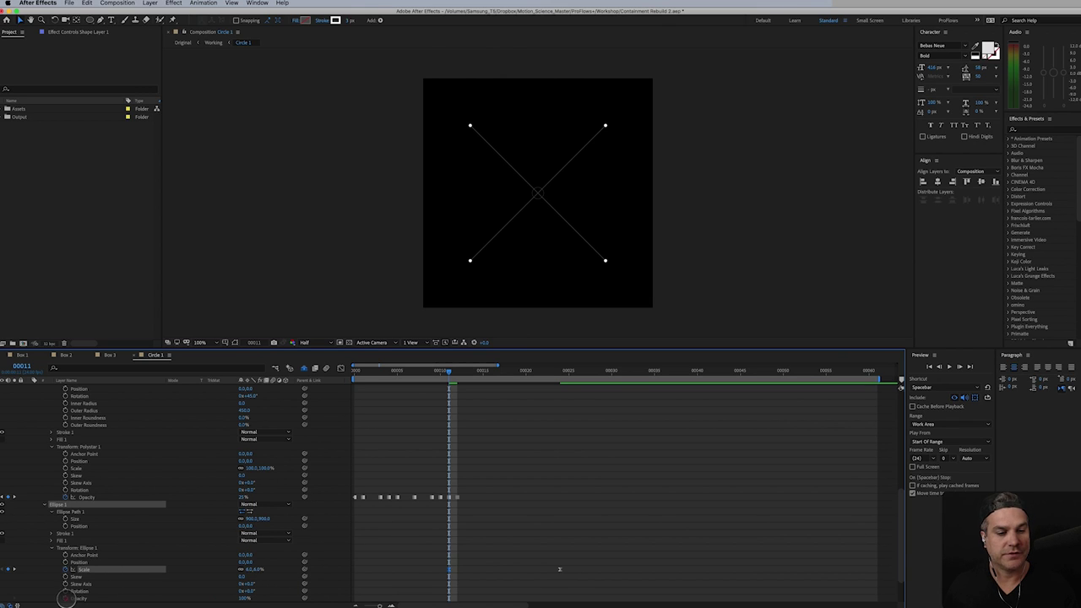
- Add a hold keyframe to the circle's Opacity and preview the animation from frame 24
left_click(68, 597)
right_click(447, 597)
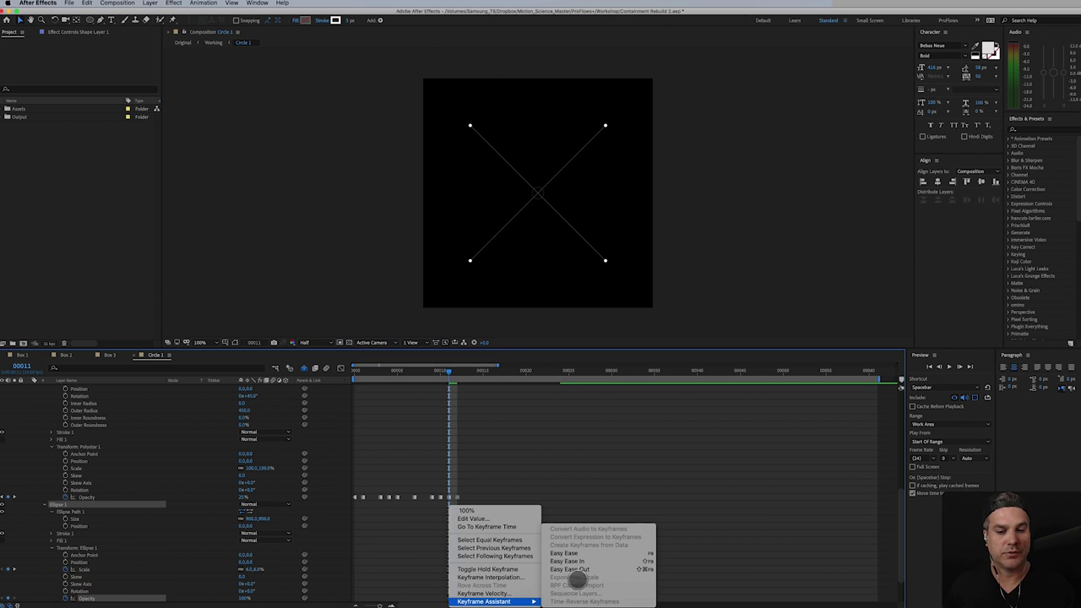
left_click(502, 570)
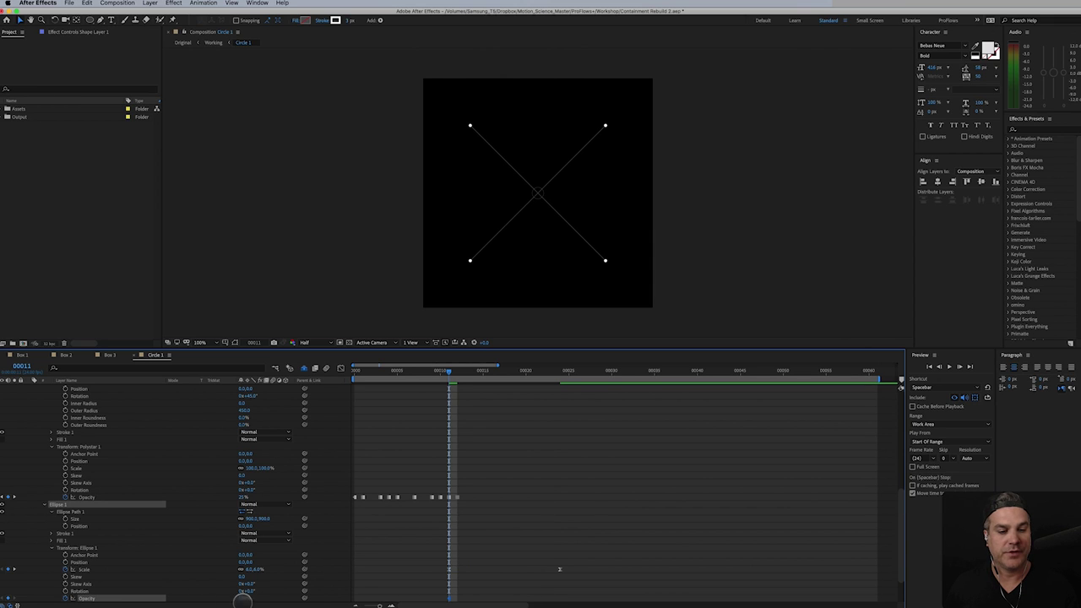
left_click(73, 596)
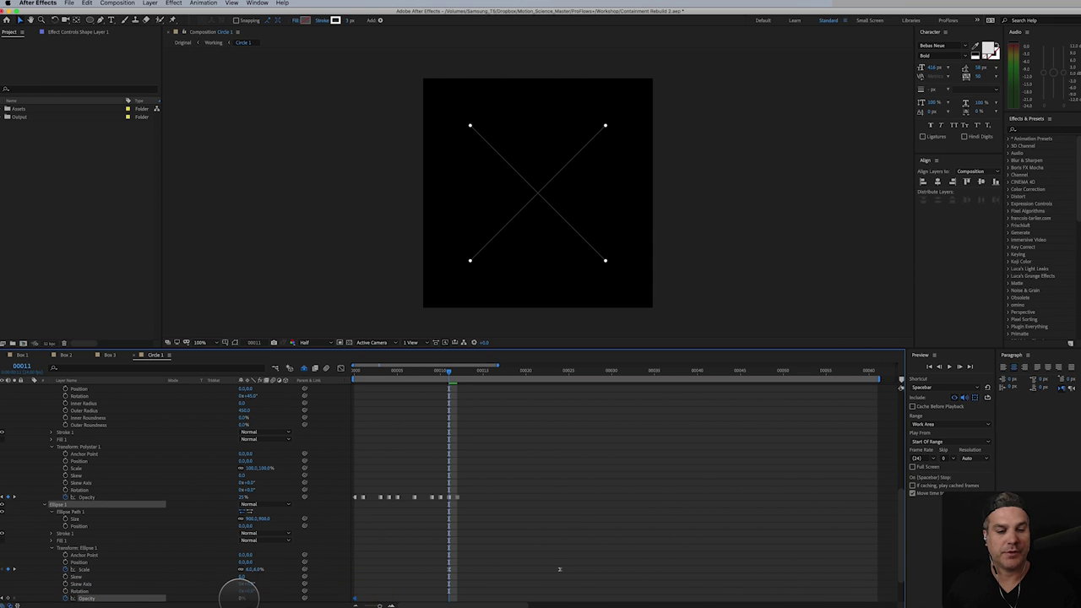
left_click(487, 591)
left_click(555, 369)
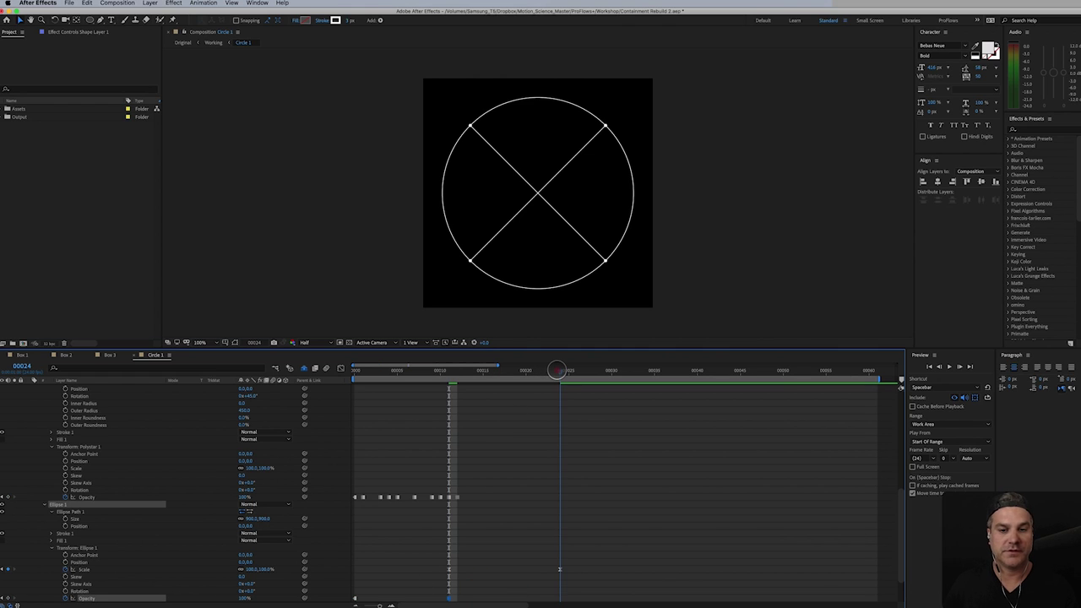
key("space")
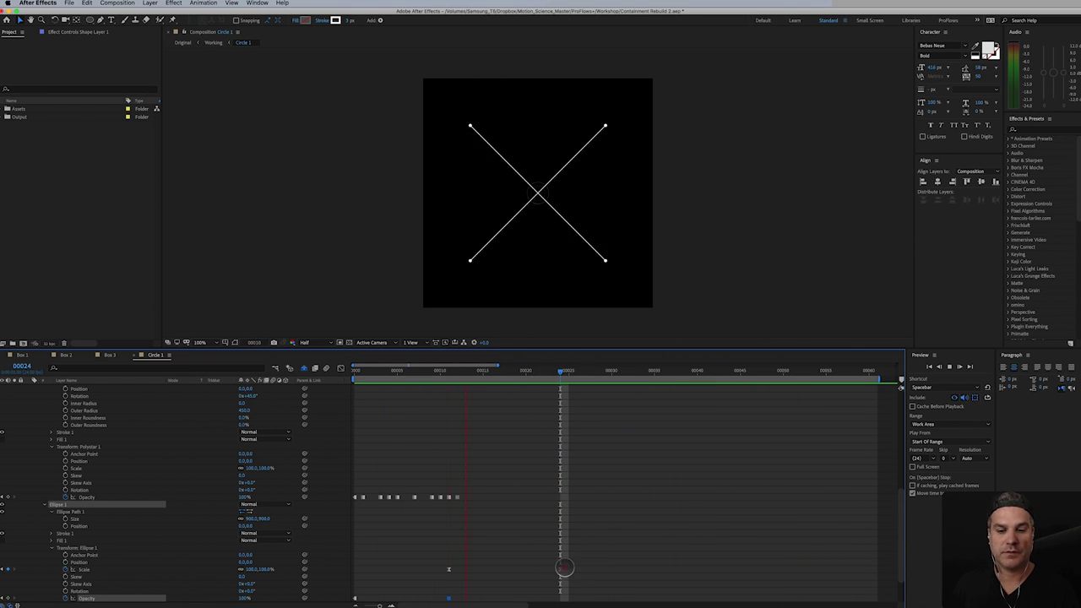
left_click_drag(563, 561, 557, 574)
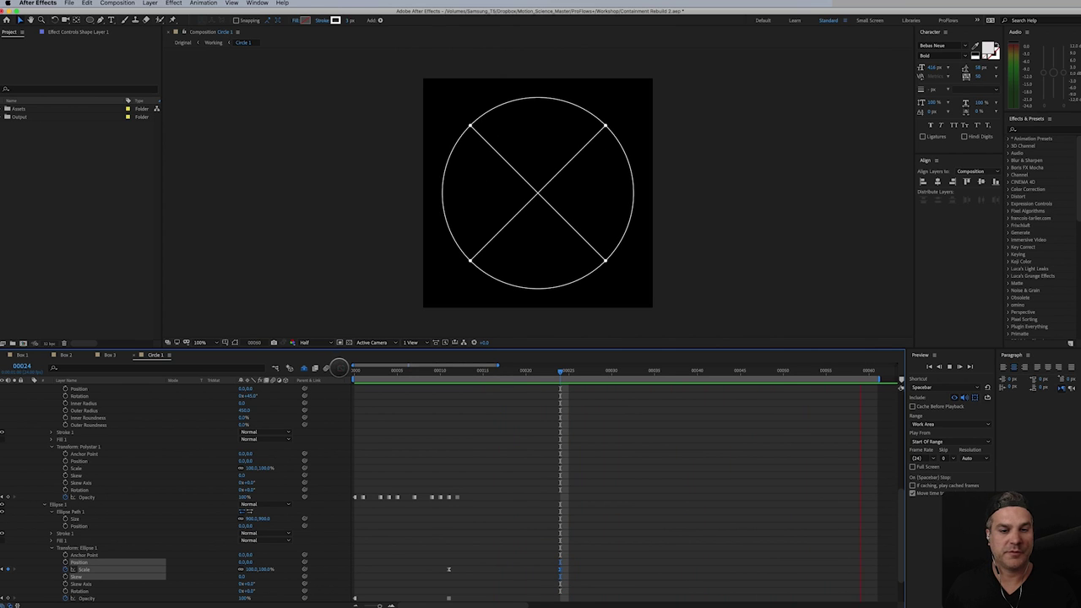
- In the Speed Graph, drag the influence handle to sharpen the ease on the circle's scale keyframe
key("shift+F3")
left_click(528, 598)
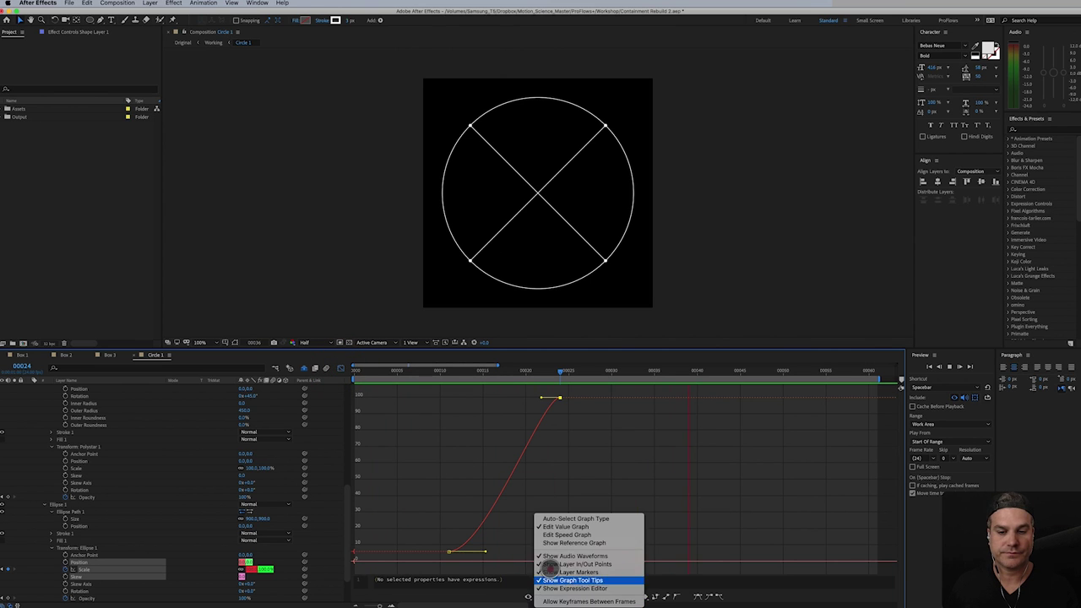
left_click(558, 535)
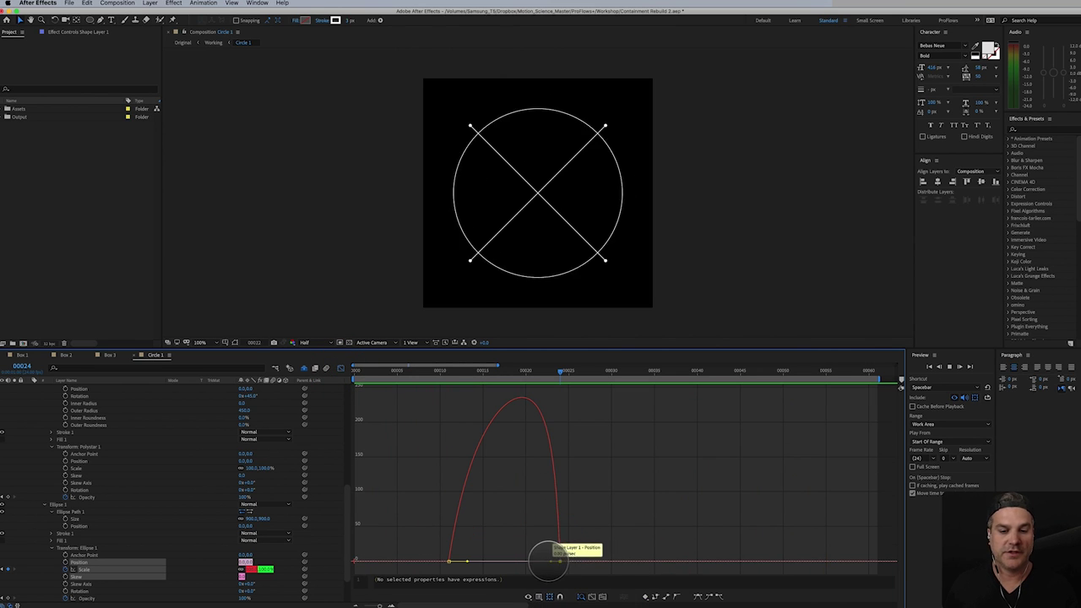
left_click_drag(549, 559, 469, 561)
key("shift+F3")
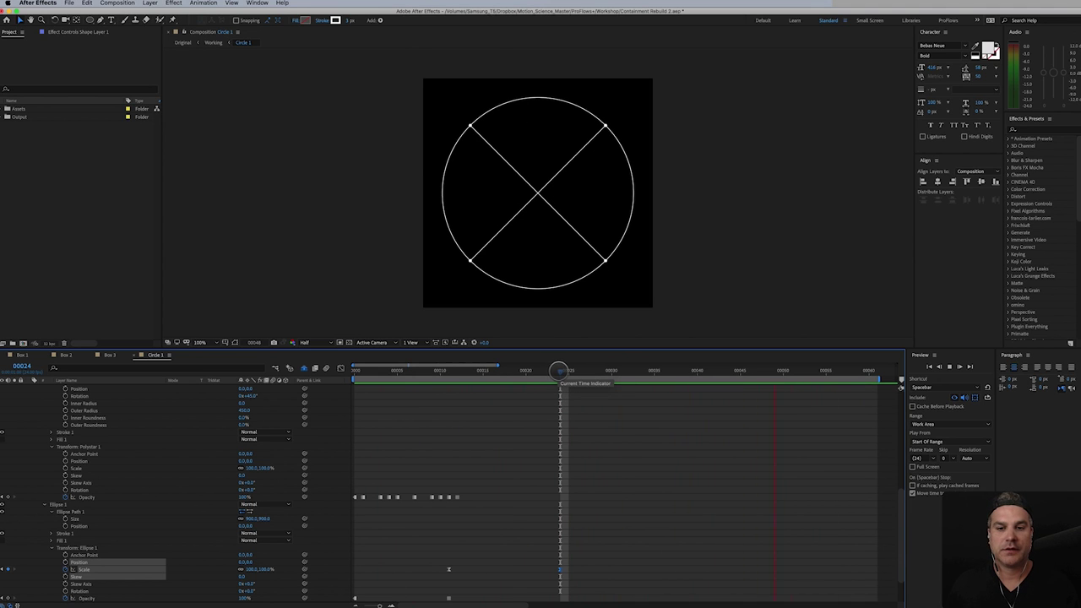
mouse_move(561, 372)
left_mouse_down()
mouse_move(580, 372)
mouse_move(524, 374)
mouse_move(561, 372)
left_mouse_up()
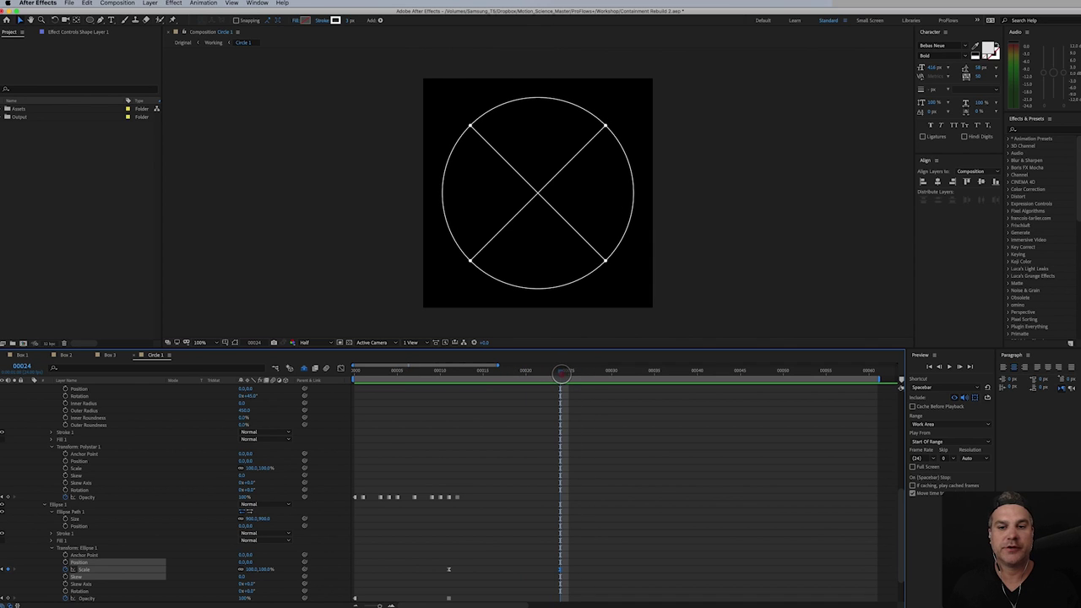
scroll(147, 432, "up", 1)
scroll(147, 433, "up", 5)
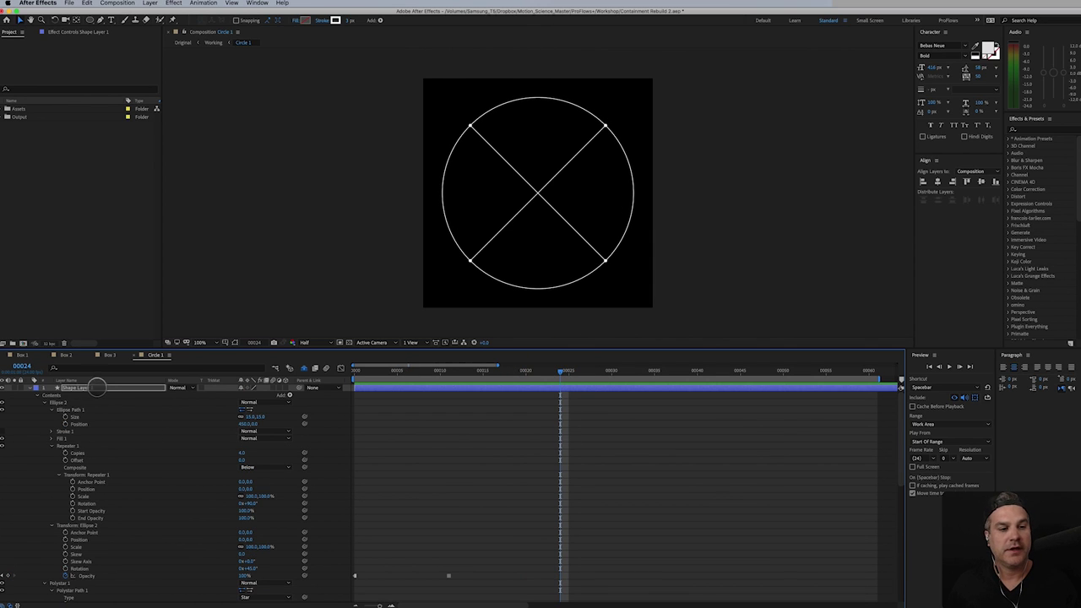
- Keyframe the X lines shape layer's Rotation at frame 24 and 90° at frame 43
left_click(98, 387)
key("r")
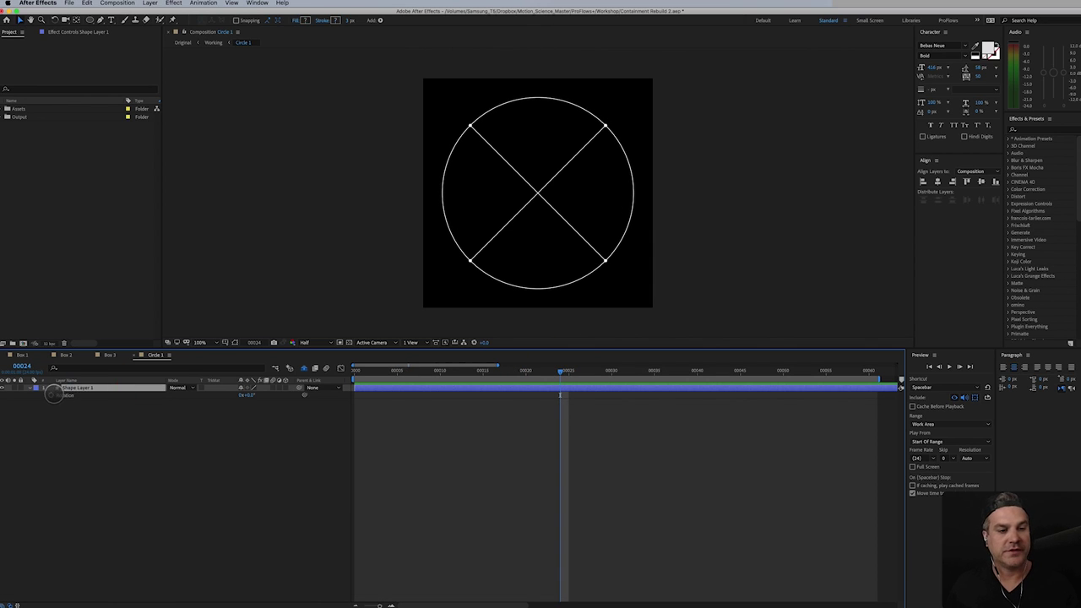
left_click(49, 389)
left_click_drag(560, 370, 724, 389)
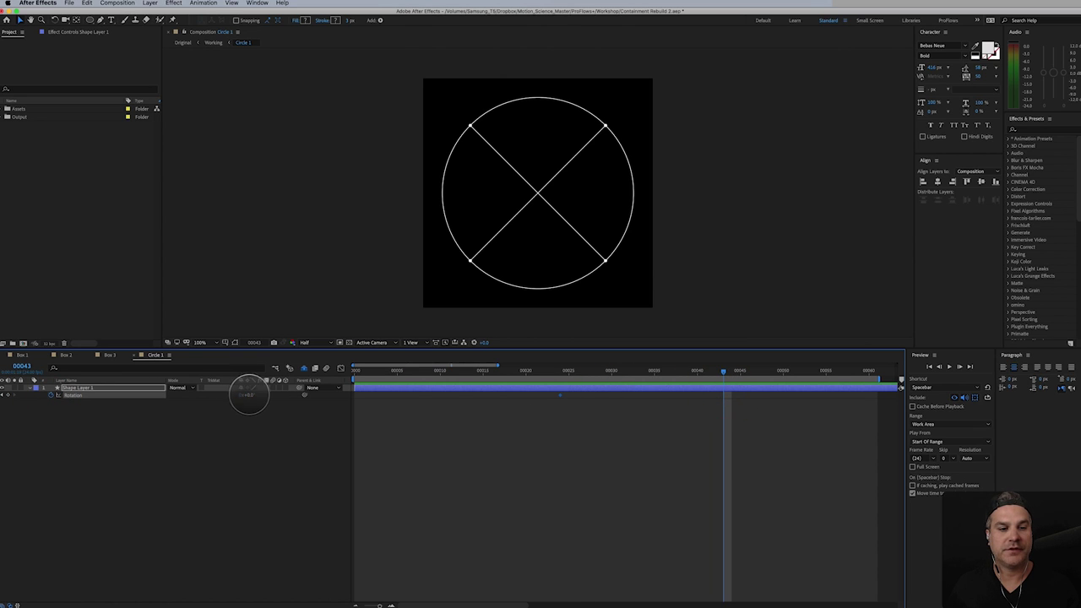
mouse_move(249, 394)
left_mouse_down()
mouse_move(292, 393)
mouse_move(251, 395)
left_mouse_up()
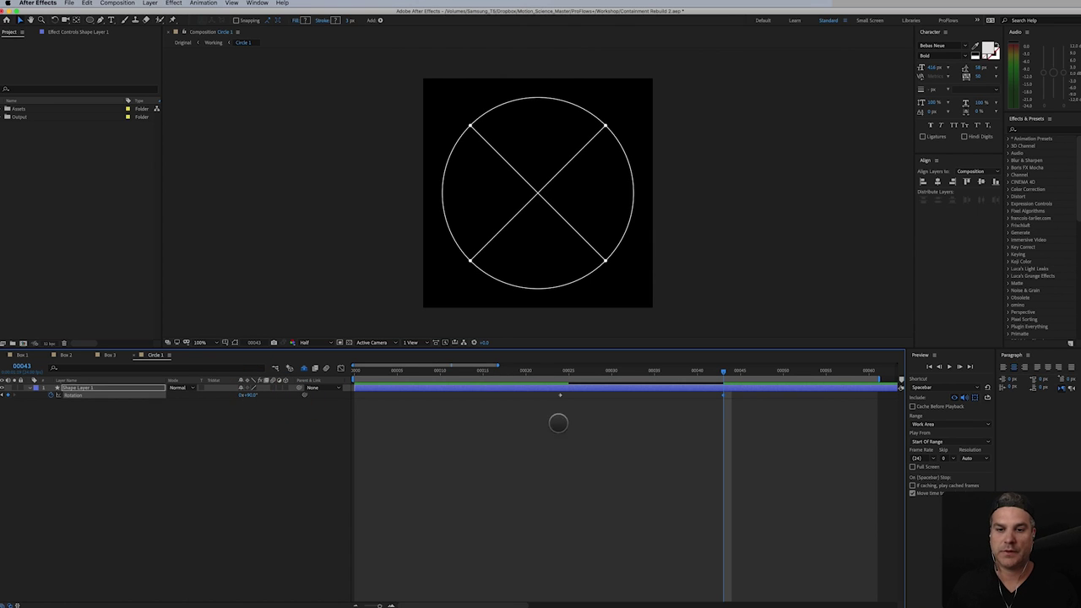
- Apply Easy Ease to both rotation keyframes and adjust their influence handles in the Speed Graph
left_click_drag(726, 393, 519, 414)
right_click(561, 395)
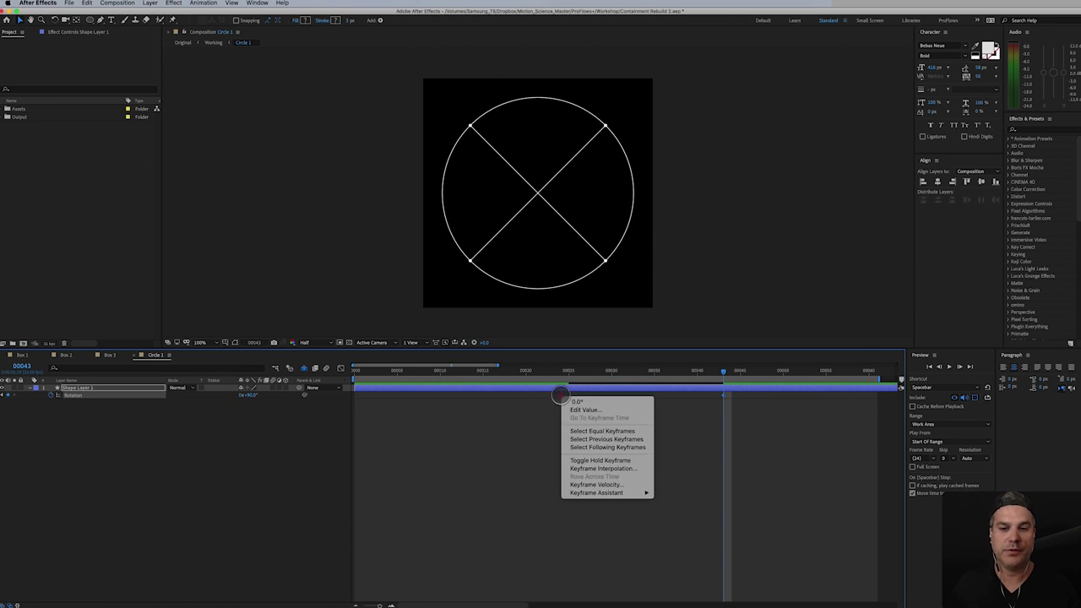
mouse_move(595, 493)
left_click(694, 512)
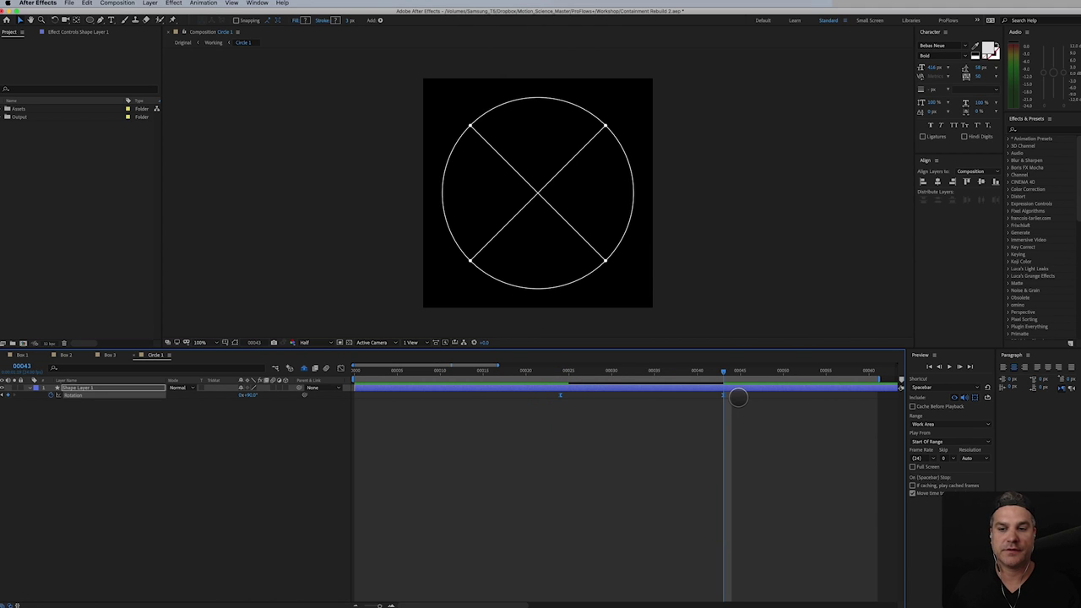
left_click(341, 369)
left_click(568, 557)
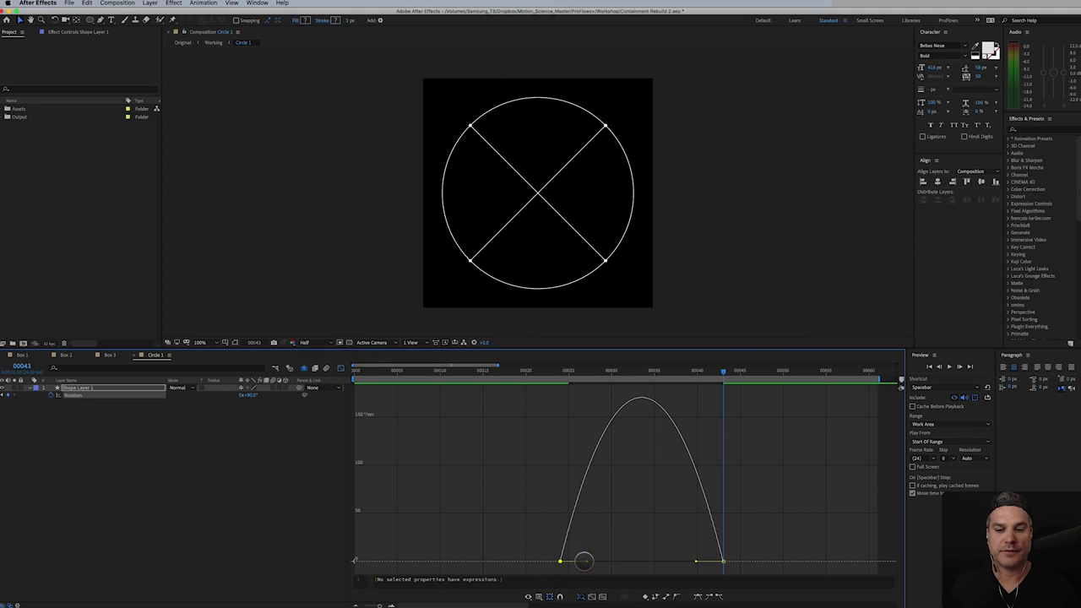
left_click_drag(592, 560, 641, 559)
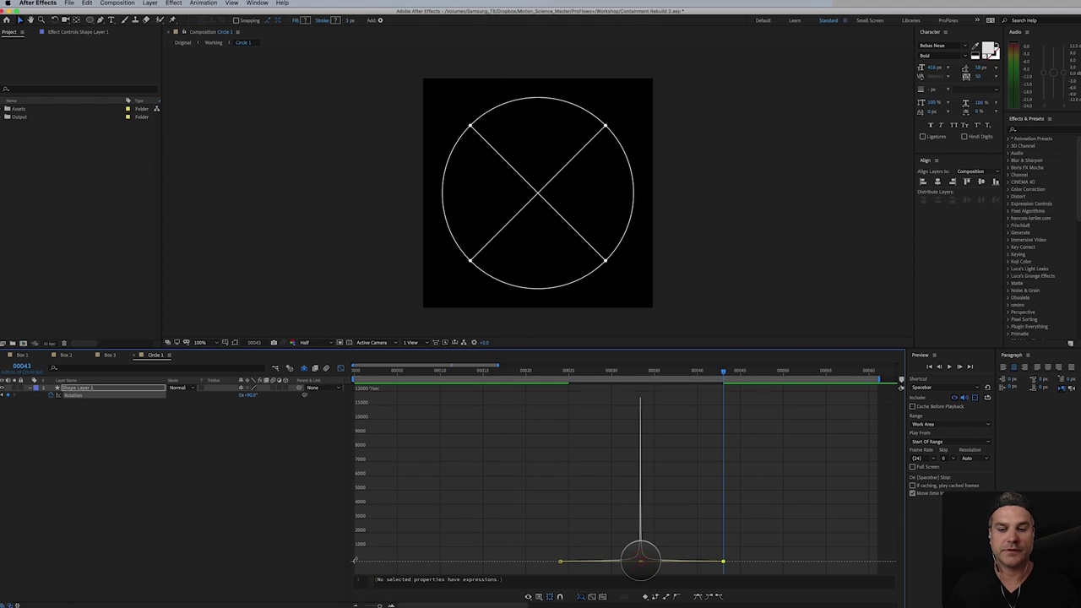
key("space")
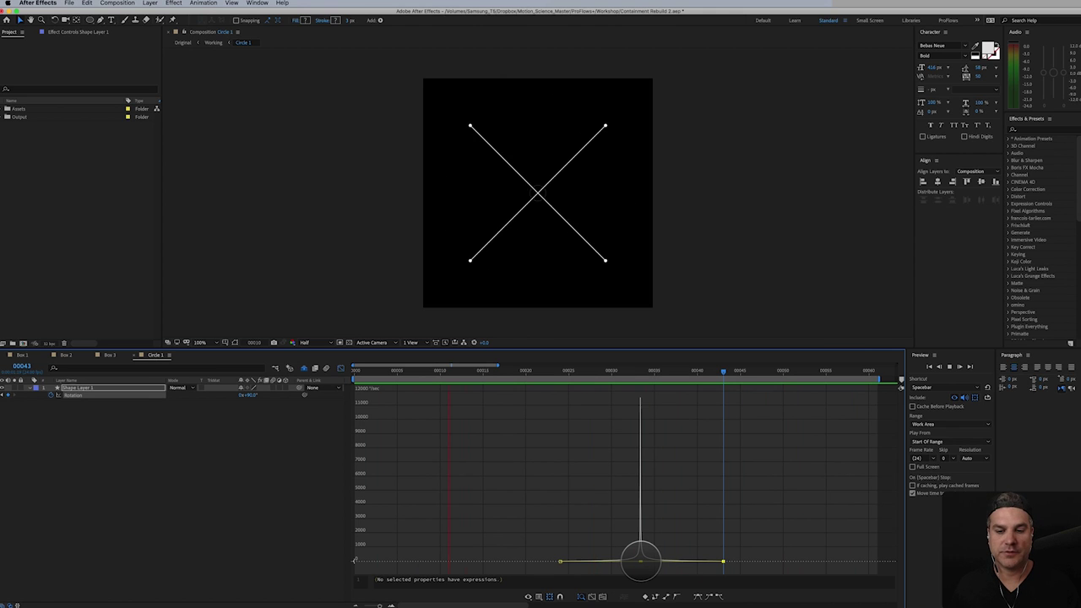
left_click_drag(640, 561, 592, 561)
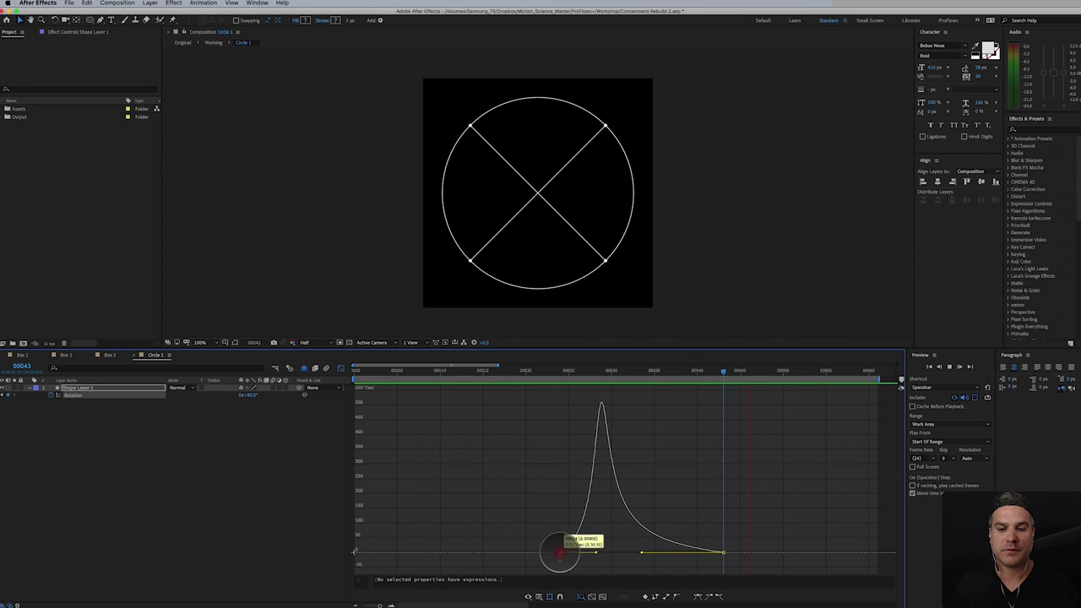
left_click(559, 553)
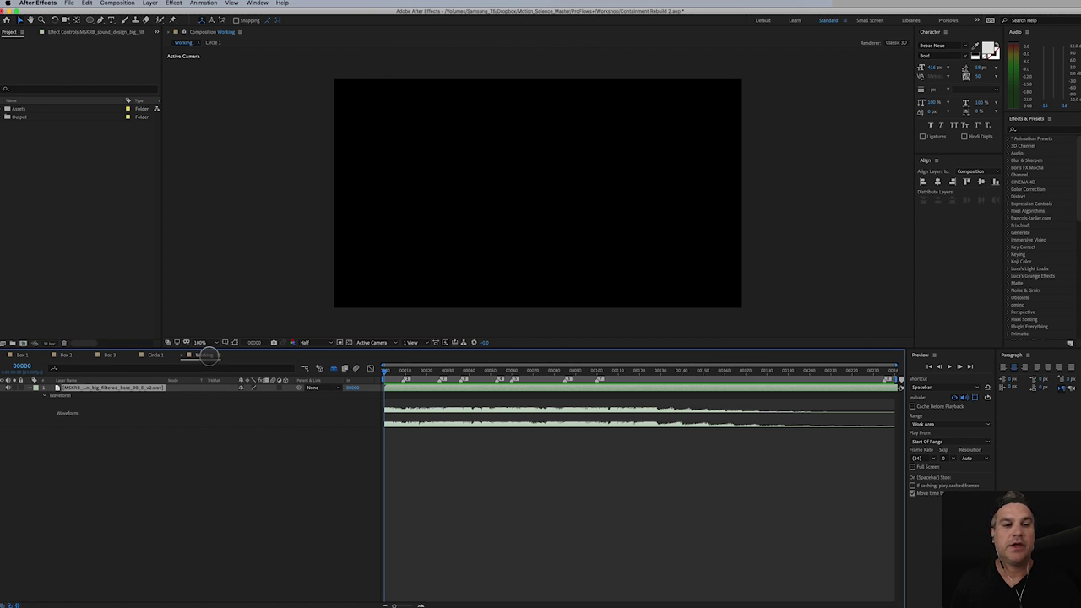
left_click(209, 355)
key("super+k")
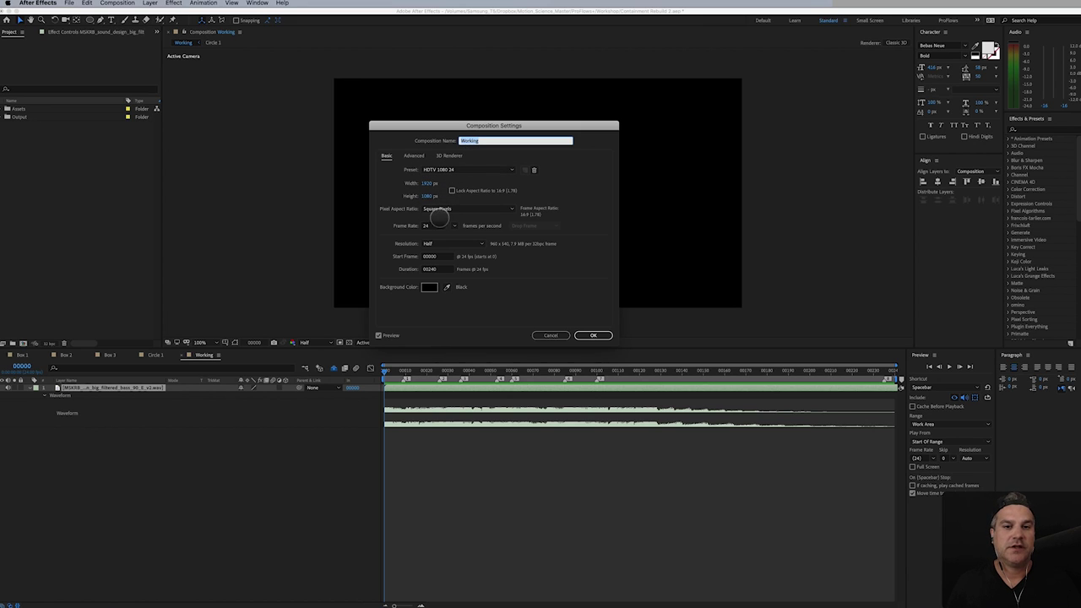
left_click(428, 226)
left_click(422, 269)
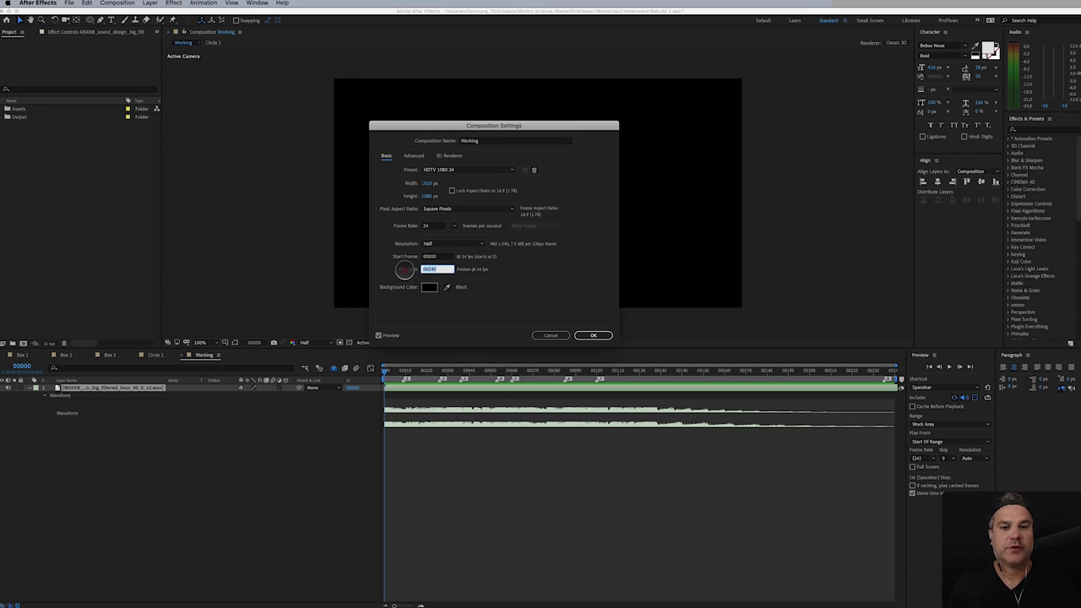
left_click(593, 336)
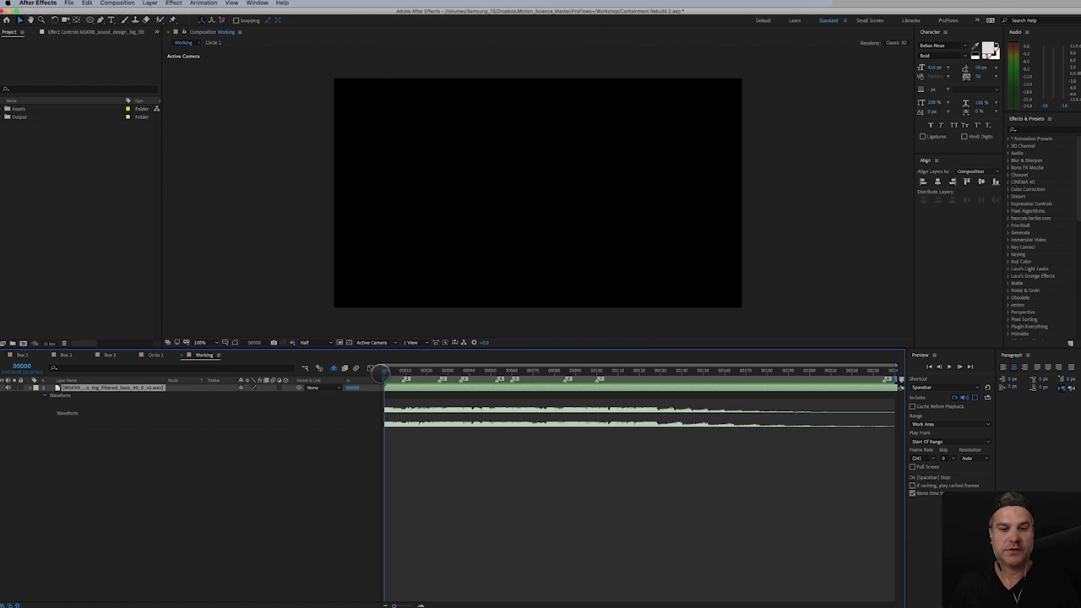
key("space")
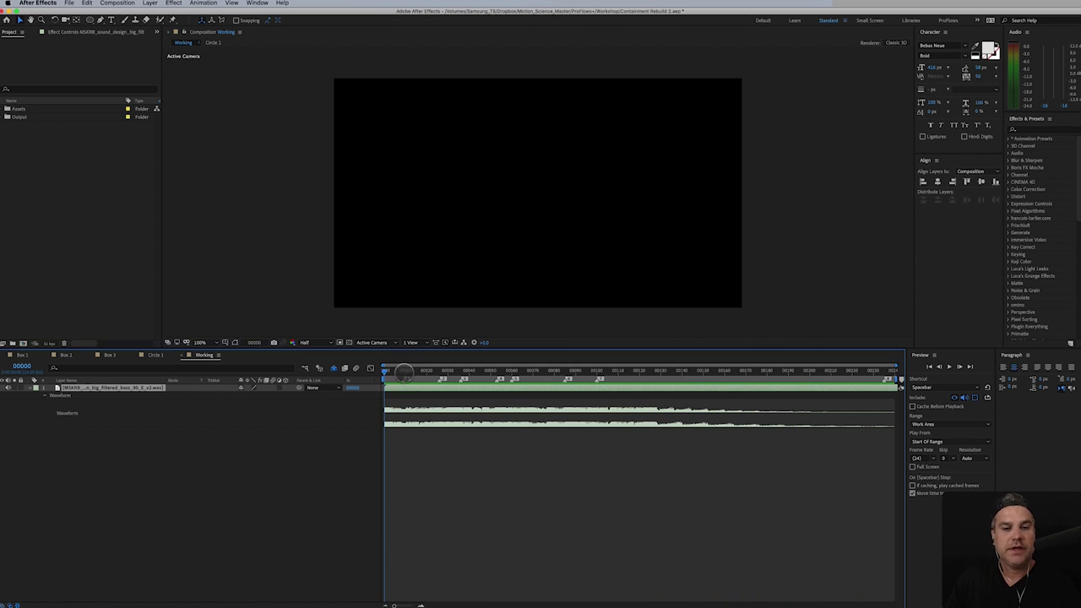
left_click(398, 372)
left_click_drag(397, 372, 610, 408)
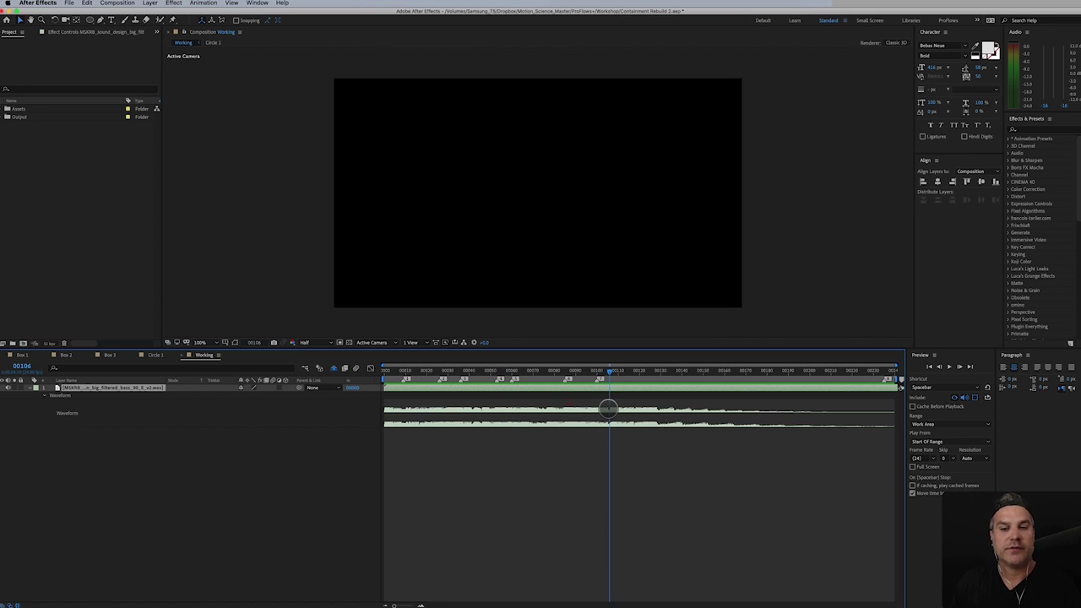
left_click(377, 374)
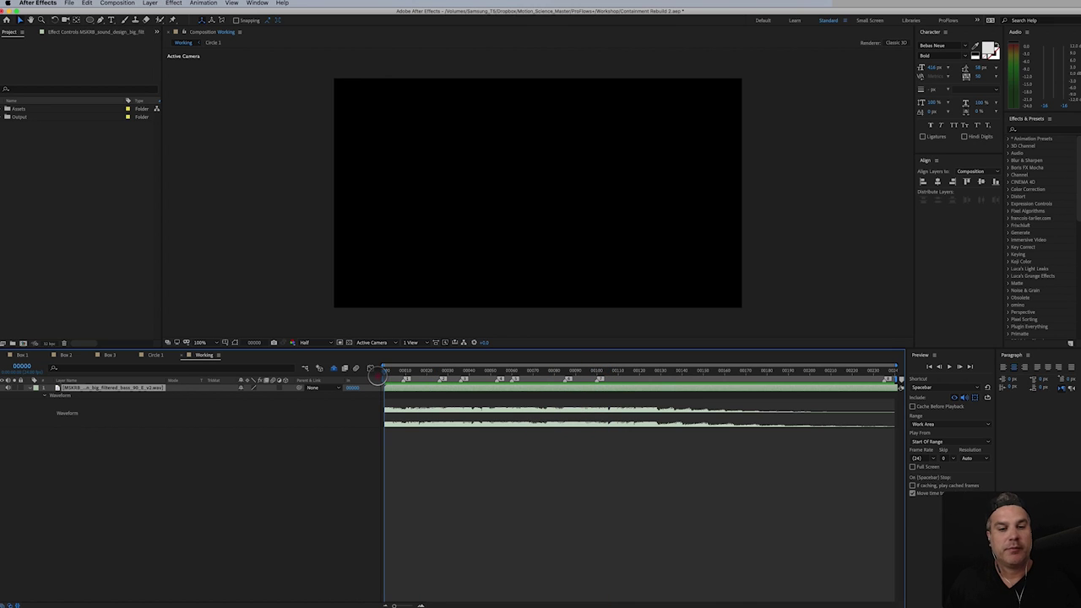
left_click(374, 373)
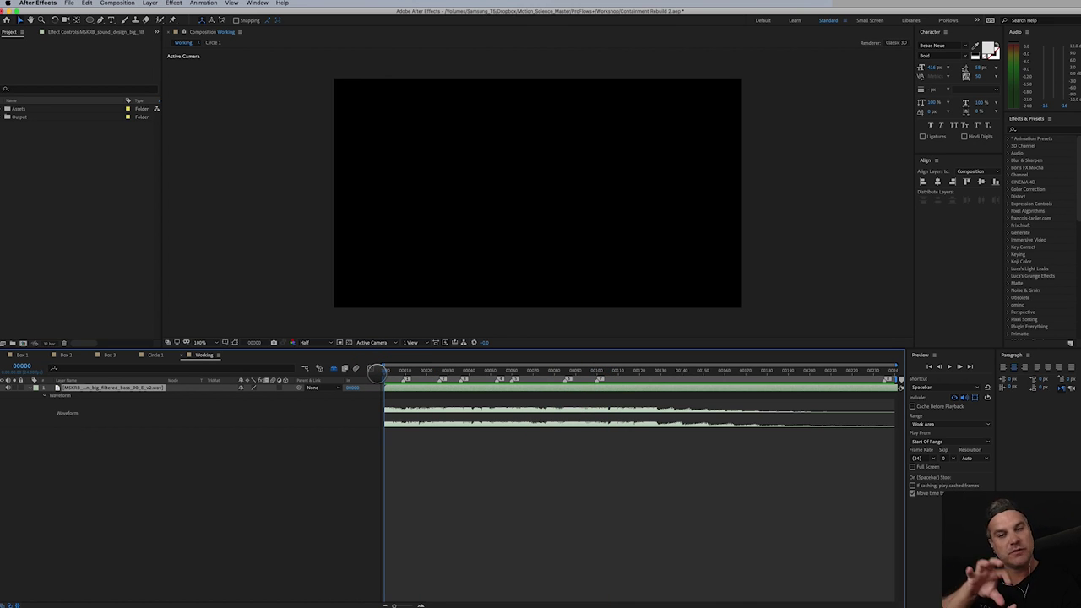
mouse_move(332, 604)
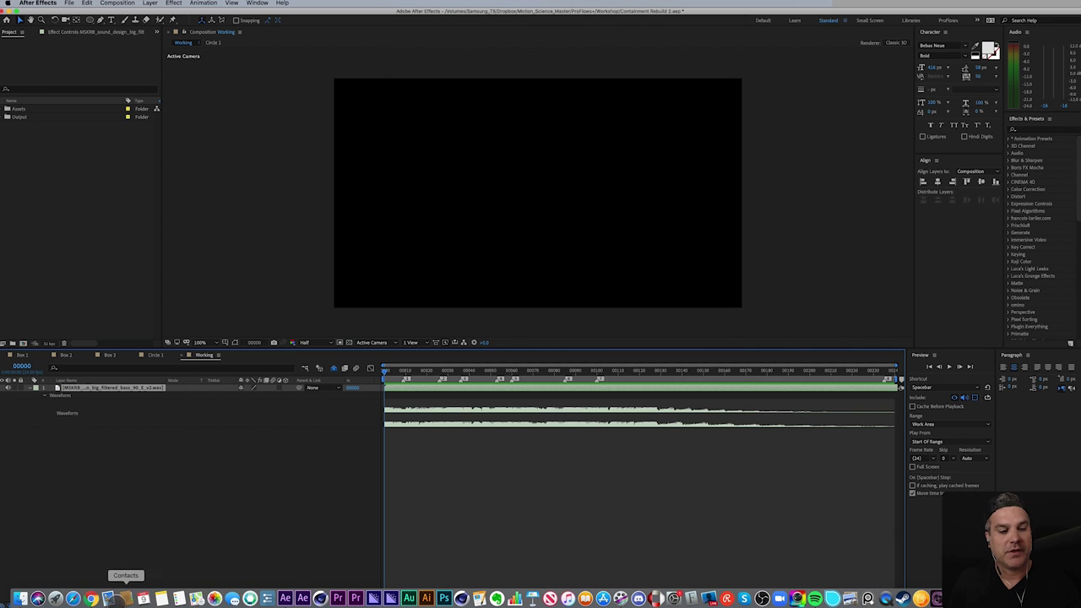
left_click(90, 599)
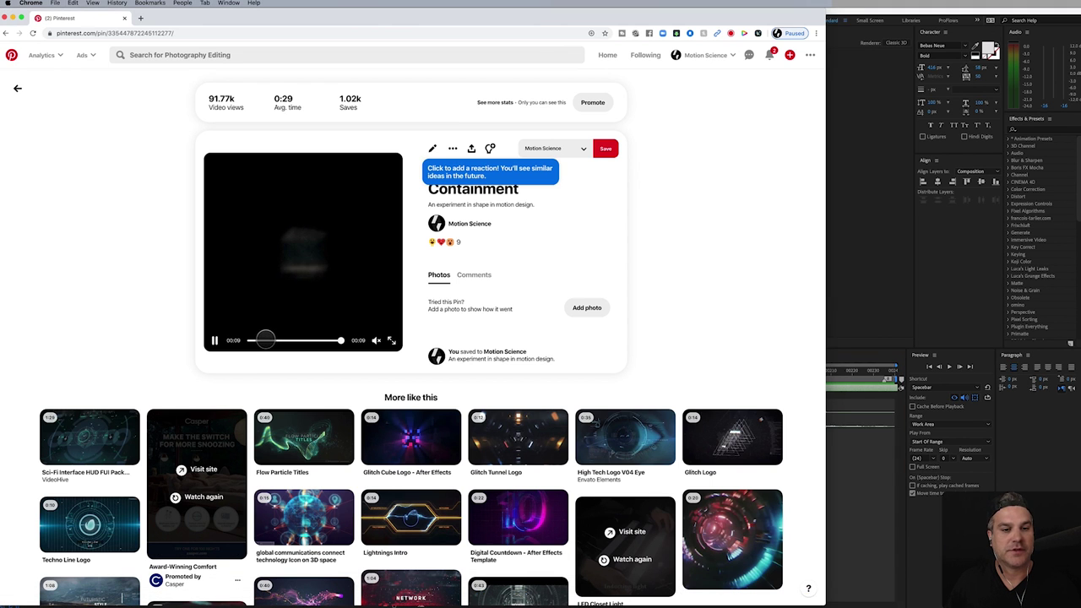
left_click(252, 342)
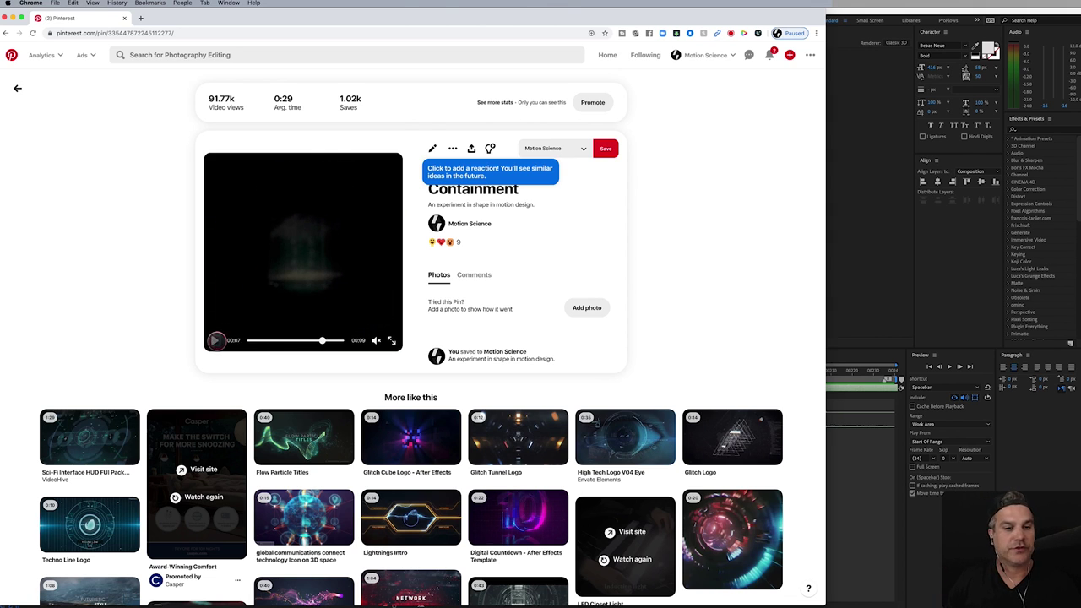
left_click(860, 484)
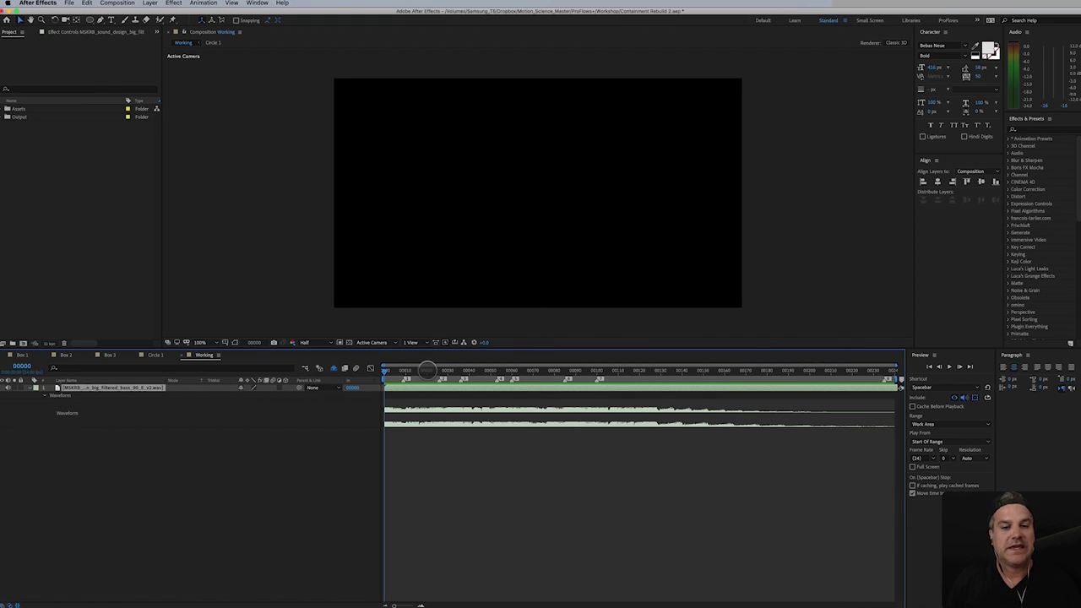
- Drag the Box and Circle precomps from the Assets folder into the Working comp
left_click_drag(390, 372, 406, 372)
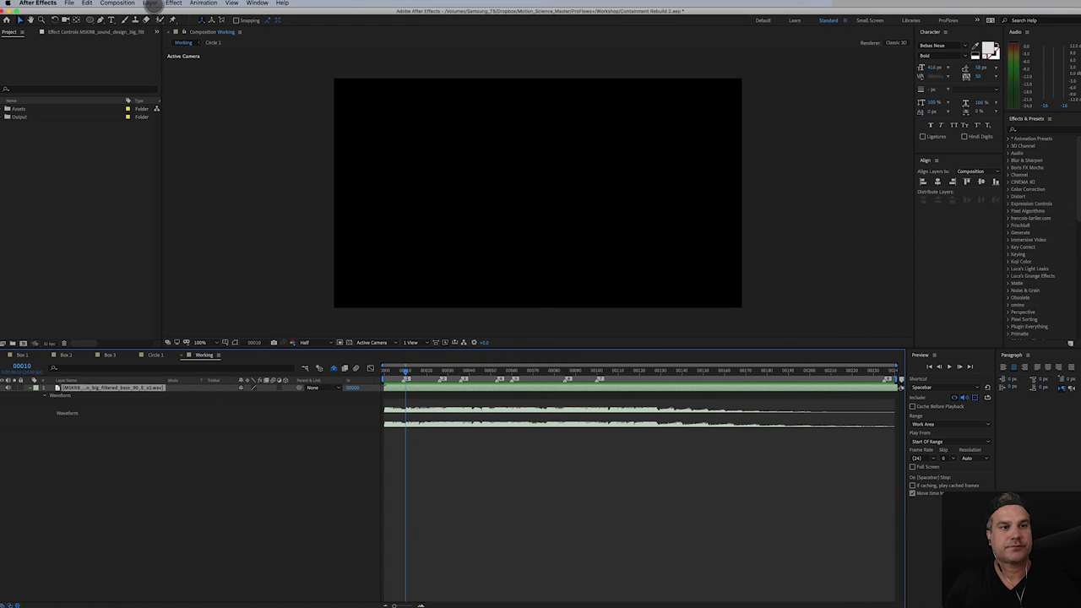
left_click(8, 108)
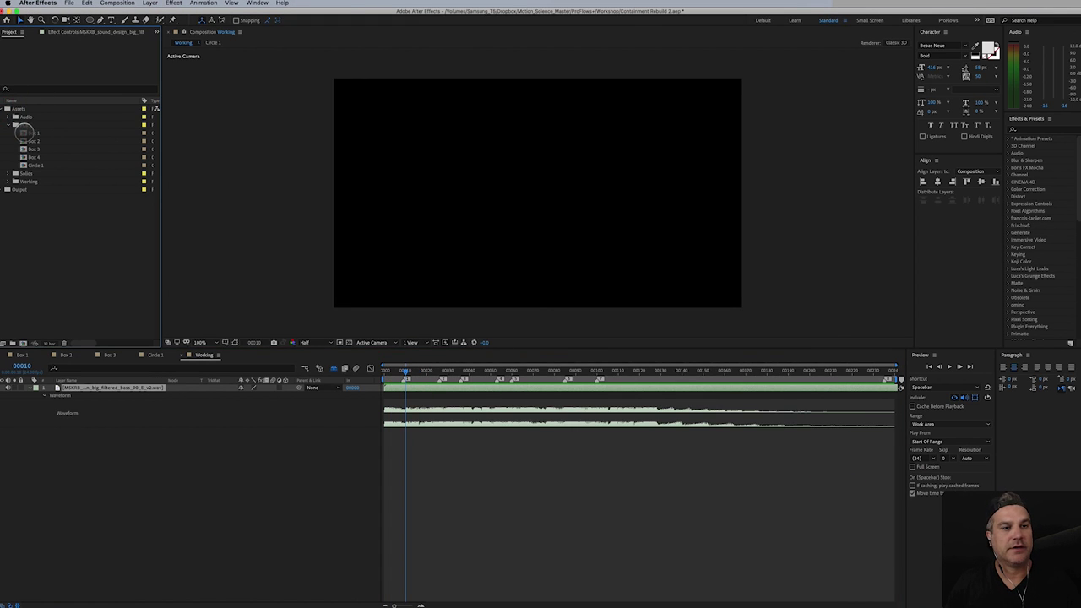
left_click(25, 133)
left_click(36, 165, "shift")
left_click_drag(33, 150, 64, 396)
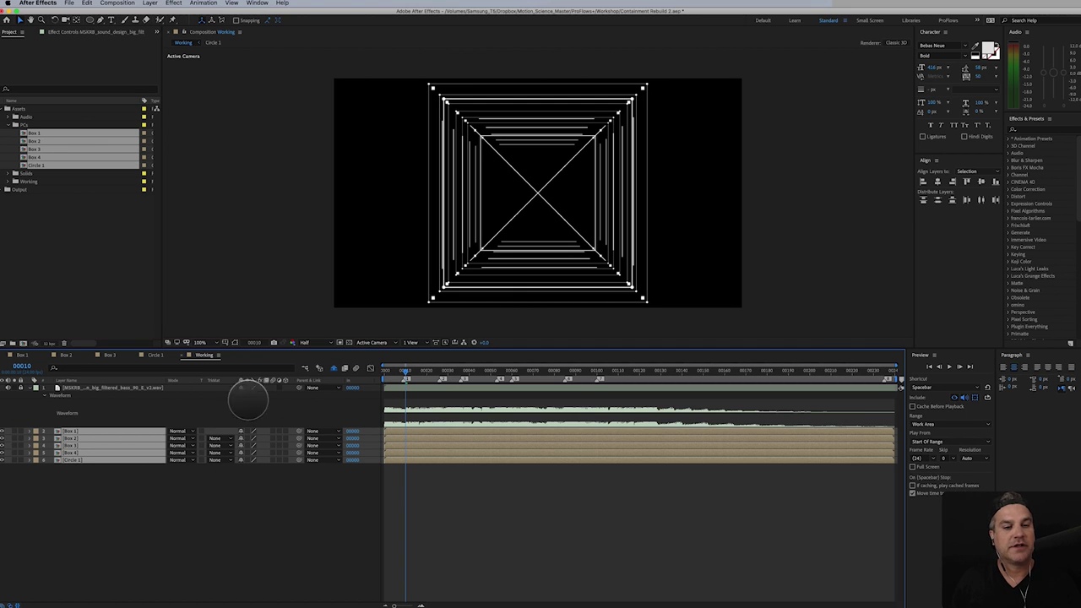
- Make the precomp layers 3D and select only the Box 1 layer
left_click(248, 431)
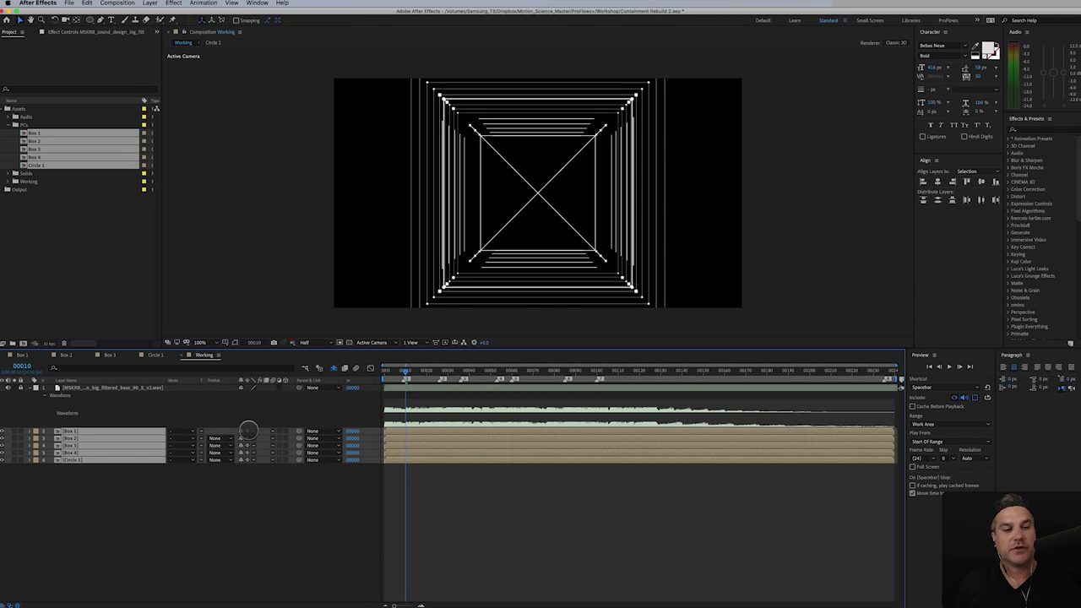
left_click(173, 479)
left_click(95, 430)
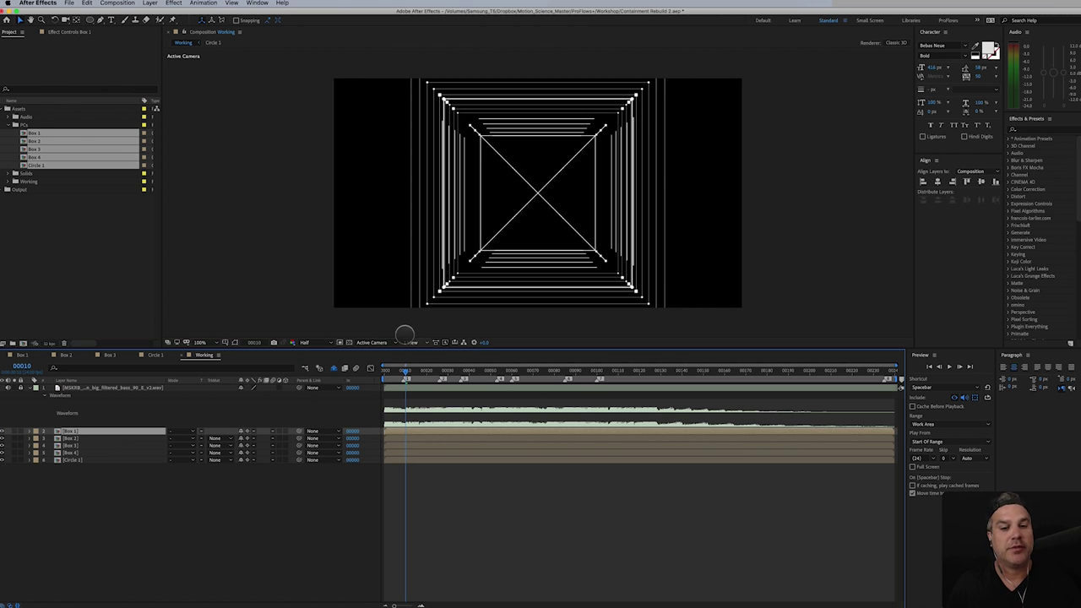
- Split the viewer into 2 Views - Horizontal, with the left view on Custom View 1 at 50%
left_click(411, 342)
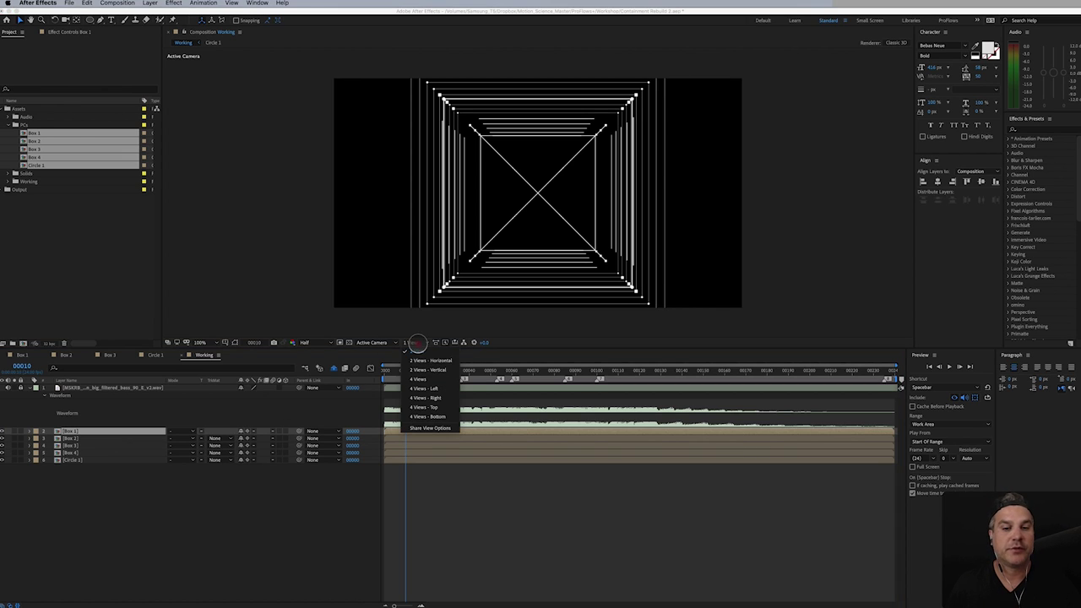
left_click(427, 361)
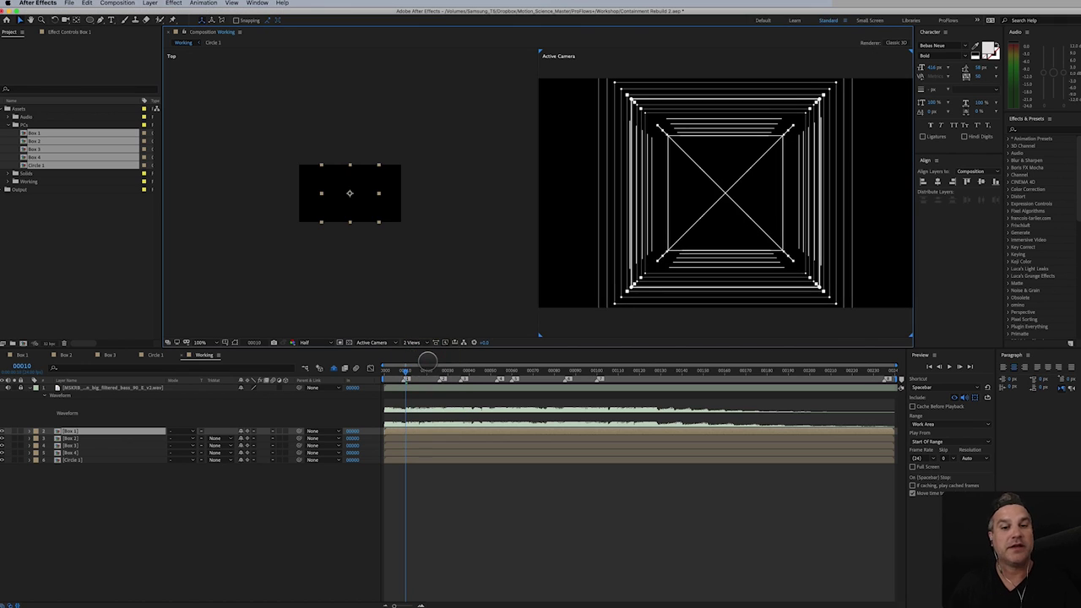
left_click(361, 342)
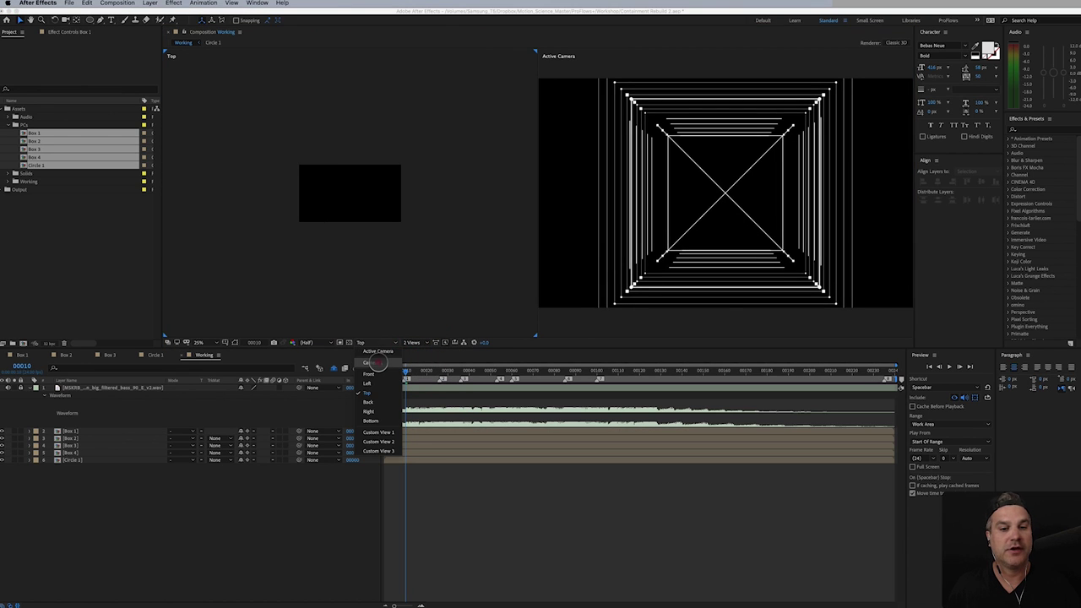
left_click(382, 432)
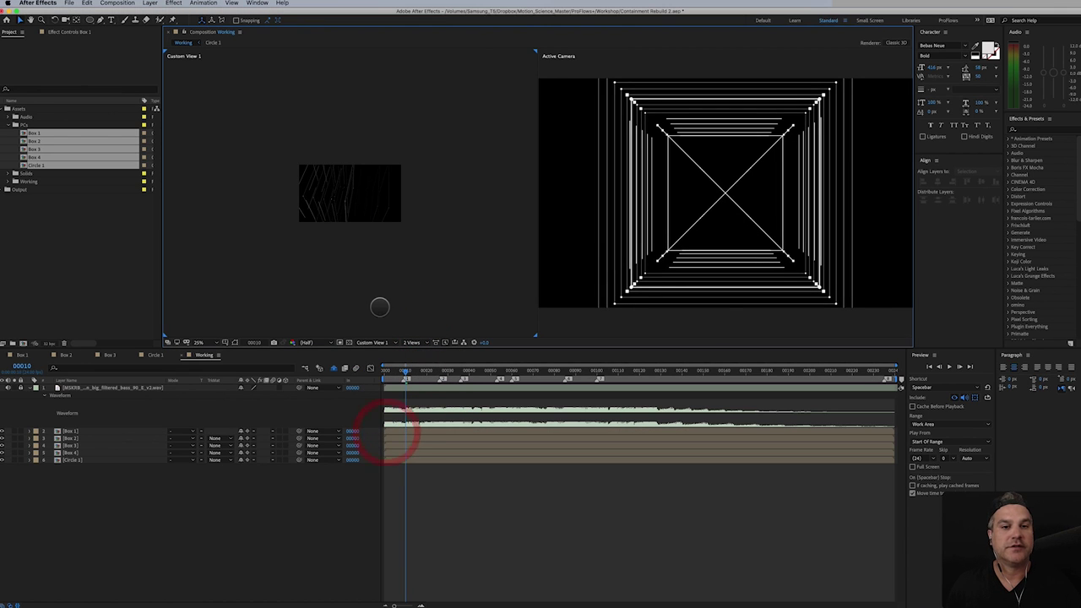
key("period")
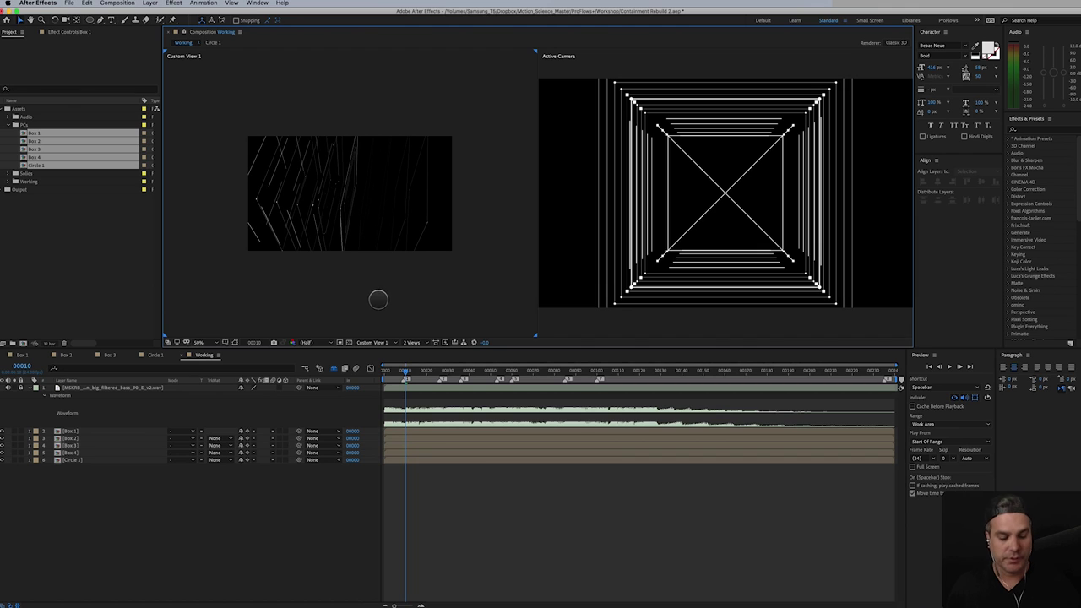
- Turn off collapse transformations on all five precomp layers
left_click_drag(243, 431, 248, 466)
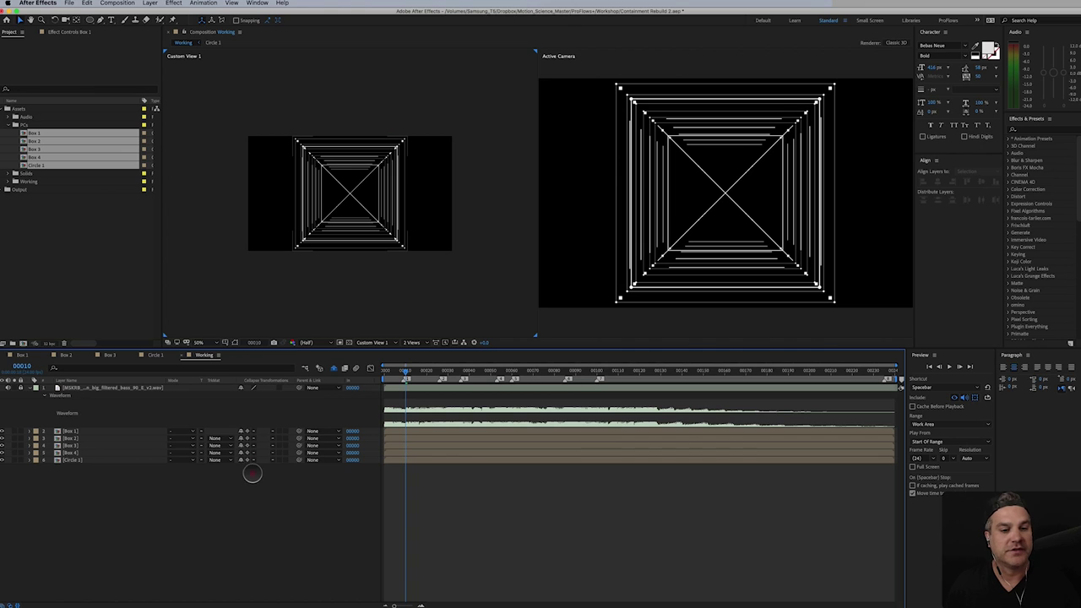
left_click(253, 471)
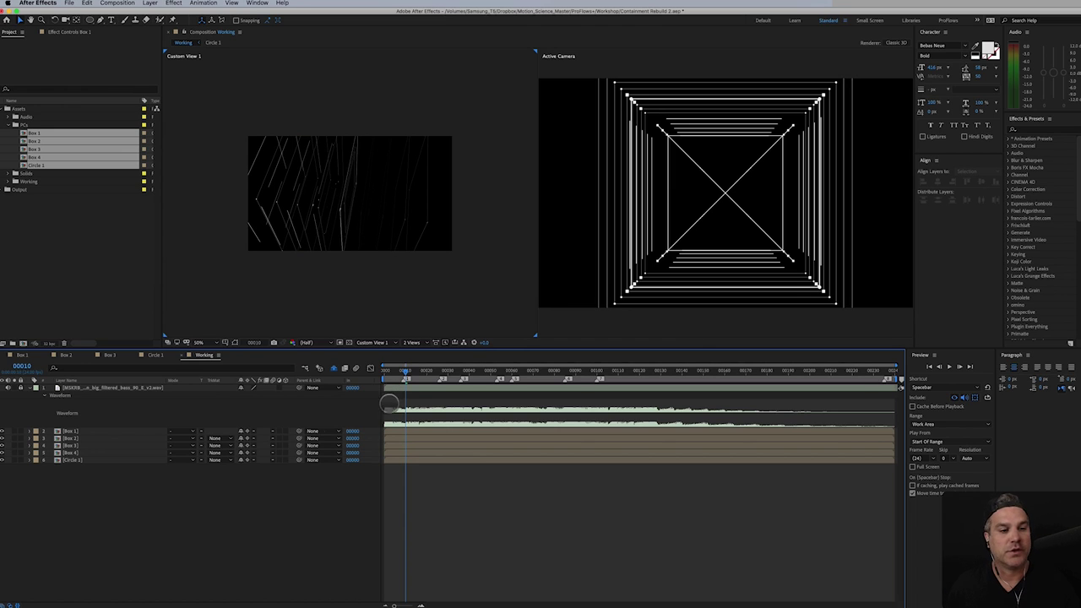
left_click(112, 433)
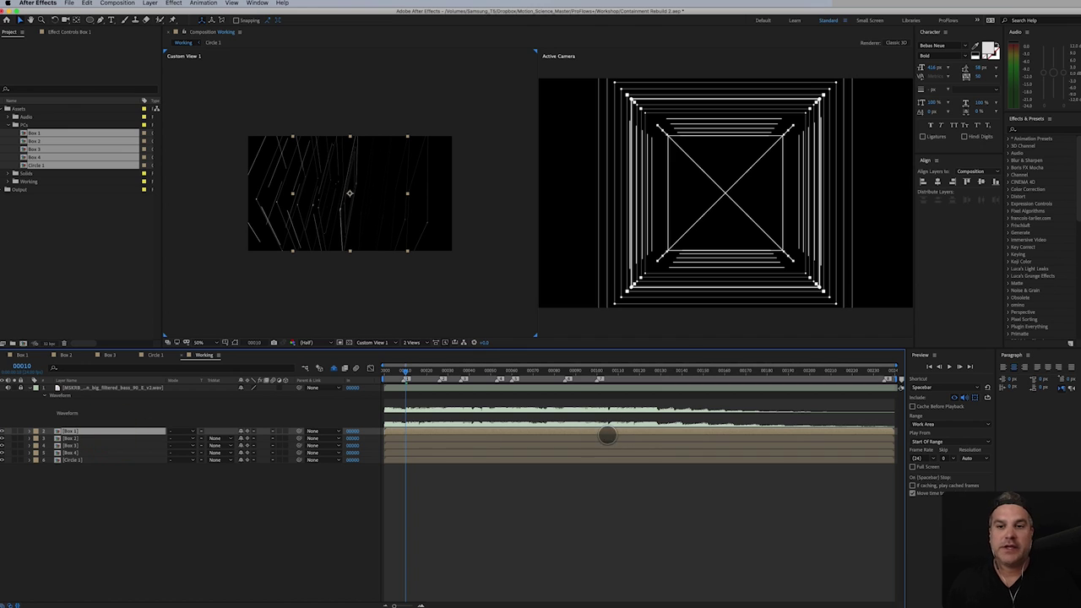
- Create Camera 2 as a Two-Node Camera with the 20mm preset and Enable Depth of Field unchecked
left_click(149, 3)
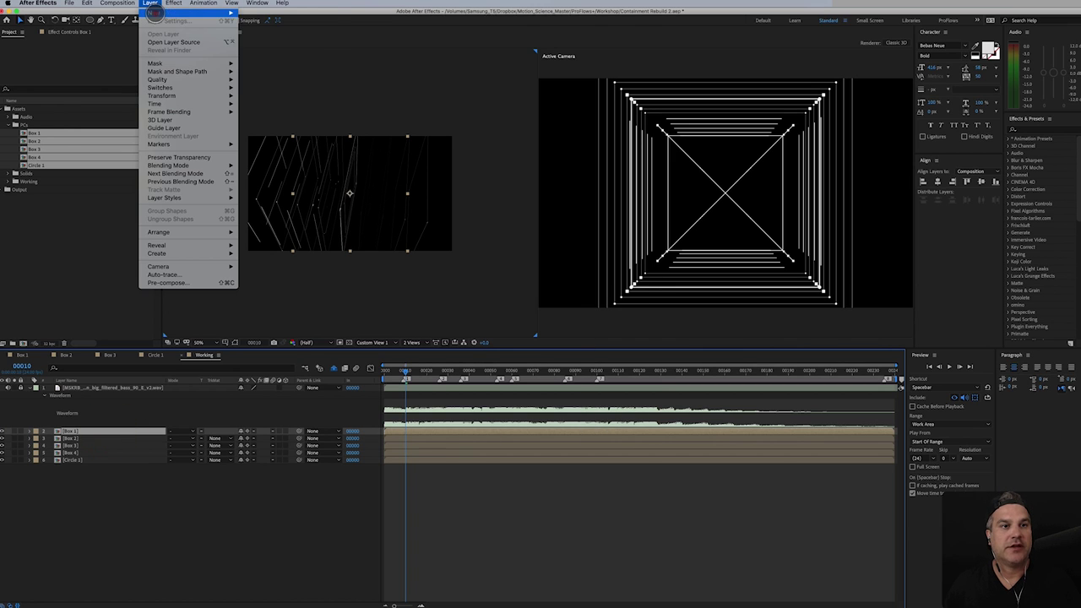
mouse_move(156, 12)
left_click(274, 40)
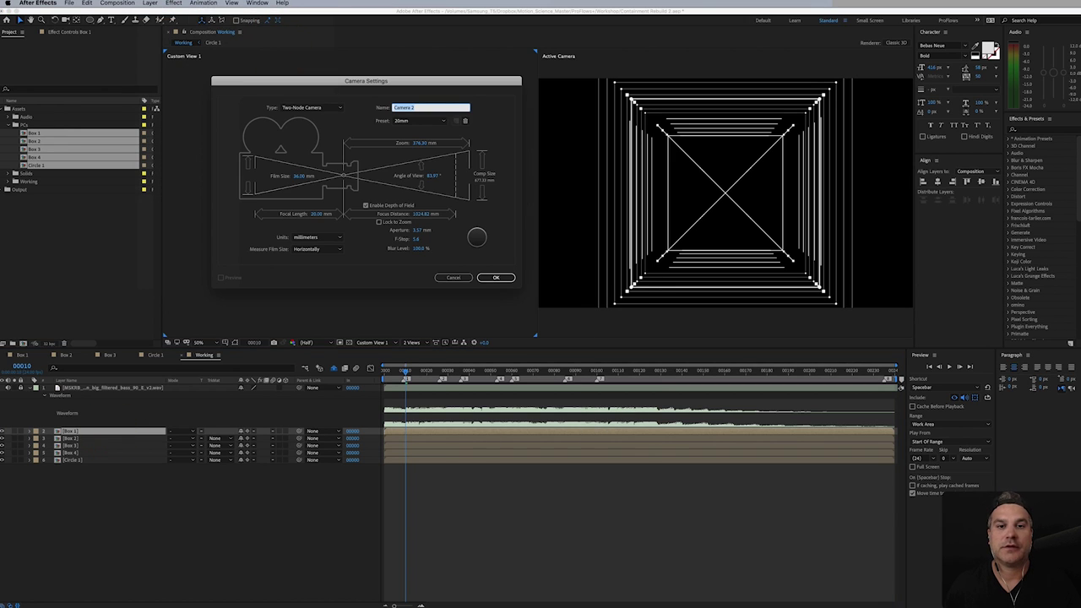
left_click(318, 107)
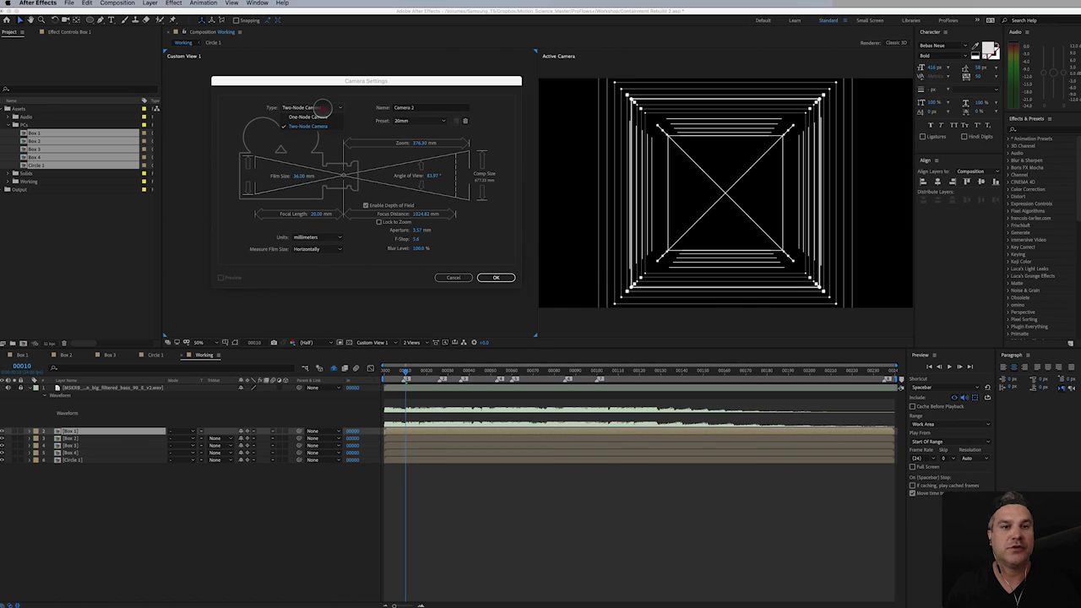
left_click(385, 128)
left_click(407, 121)
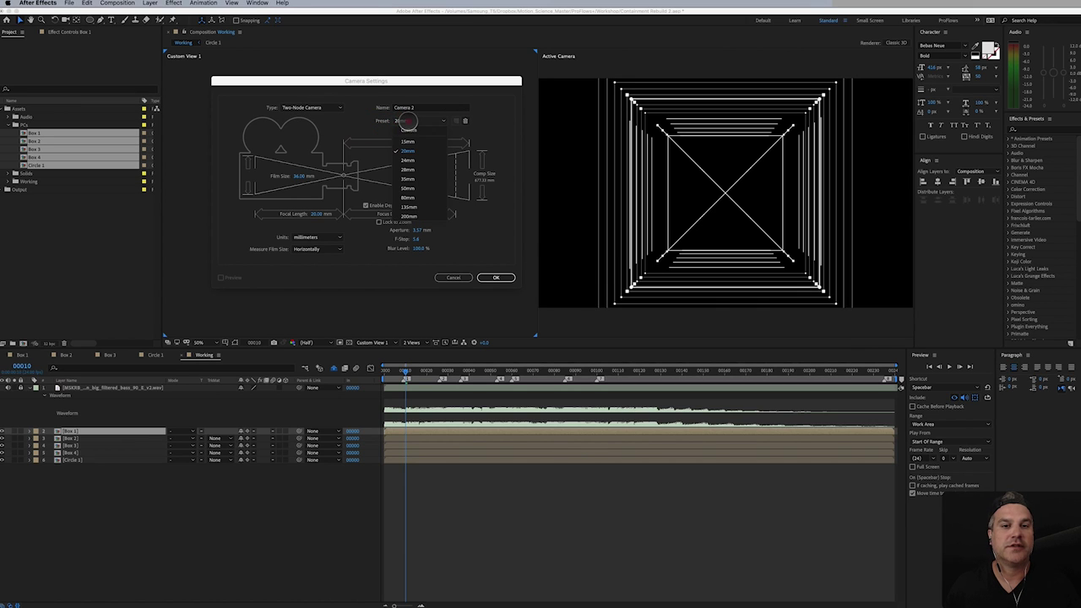
left_click(360, 127)
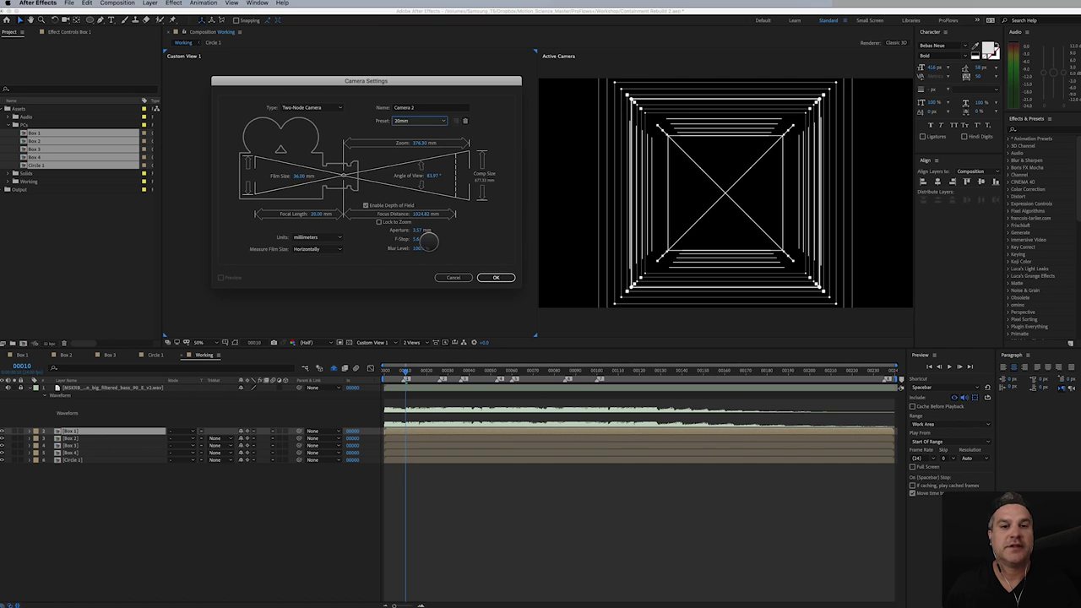
left_click(366, 204)
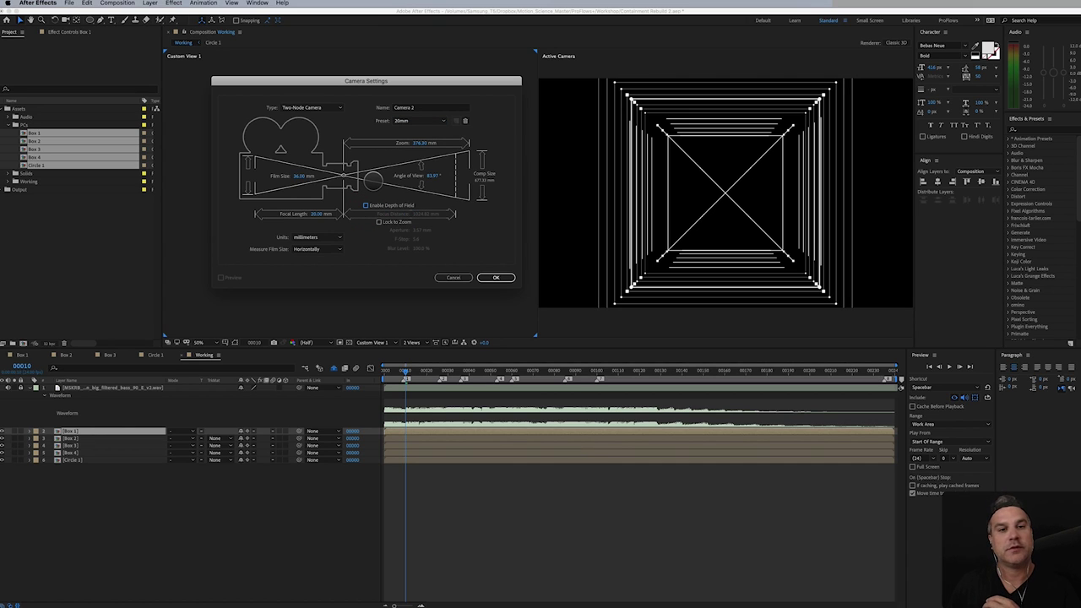
left_click_drag(382, 81, 385, 98)
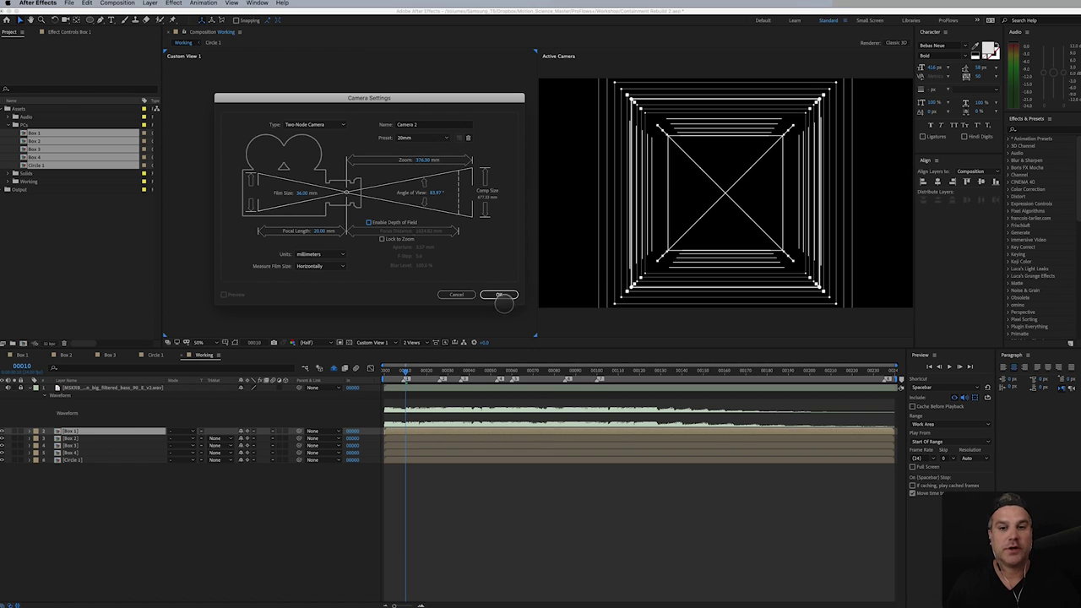
left_click(499, 295)
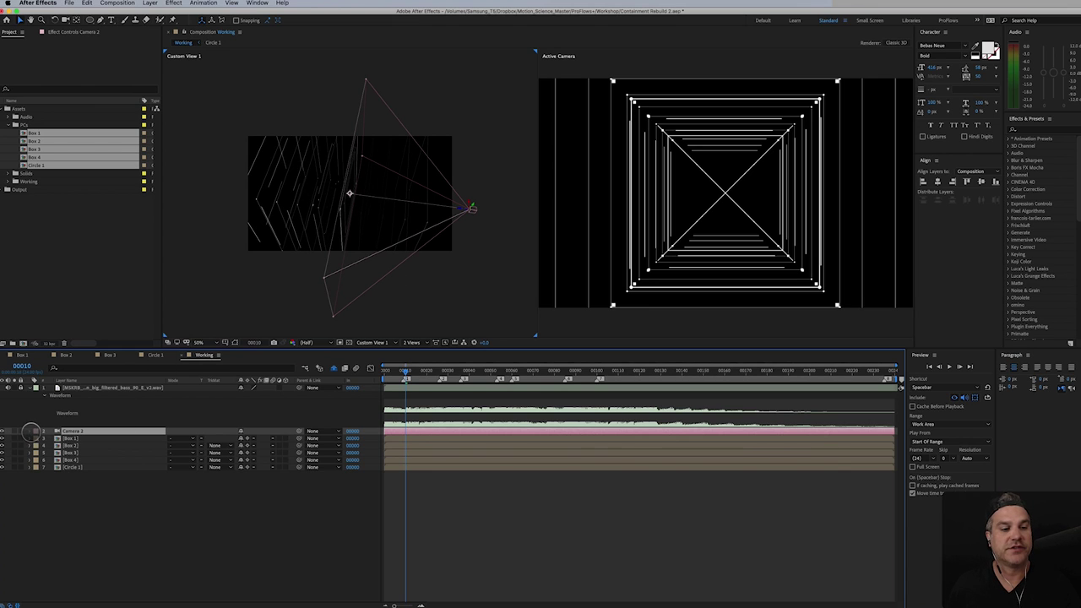
- Test Camera 2 angles by scrubbing Position, then undo back to 960, 540, -1066.7 at frame 9
left_click(32, 432)
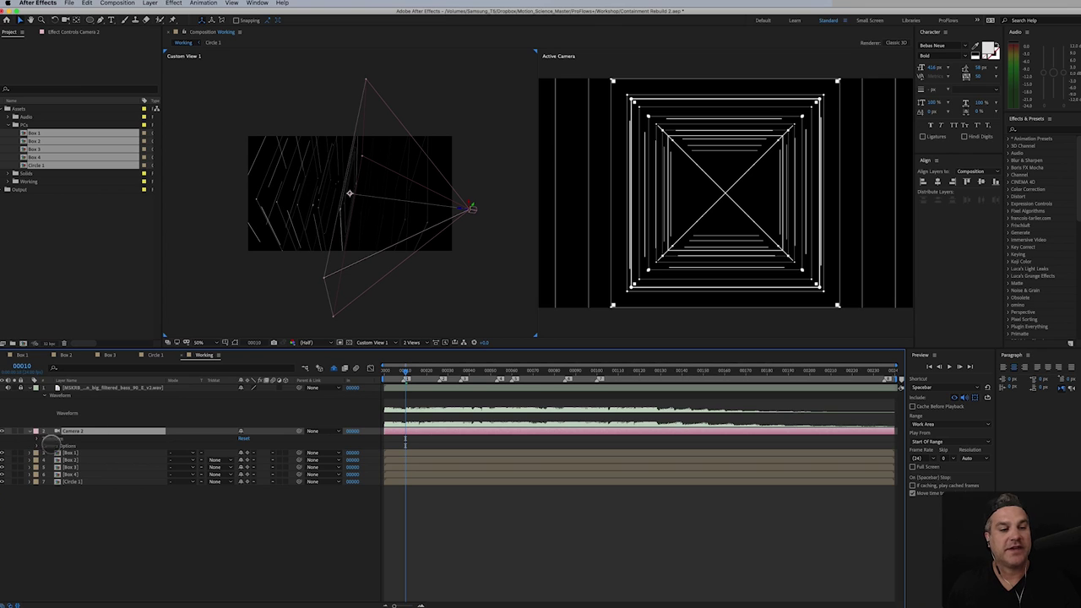
left_click(37, 438)
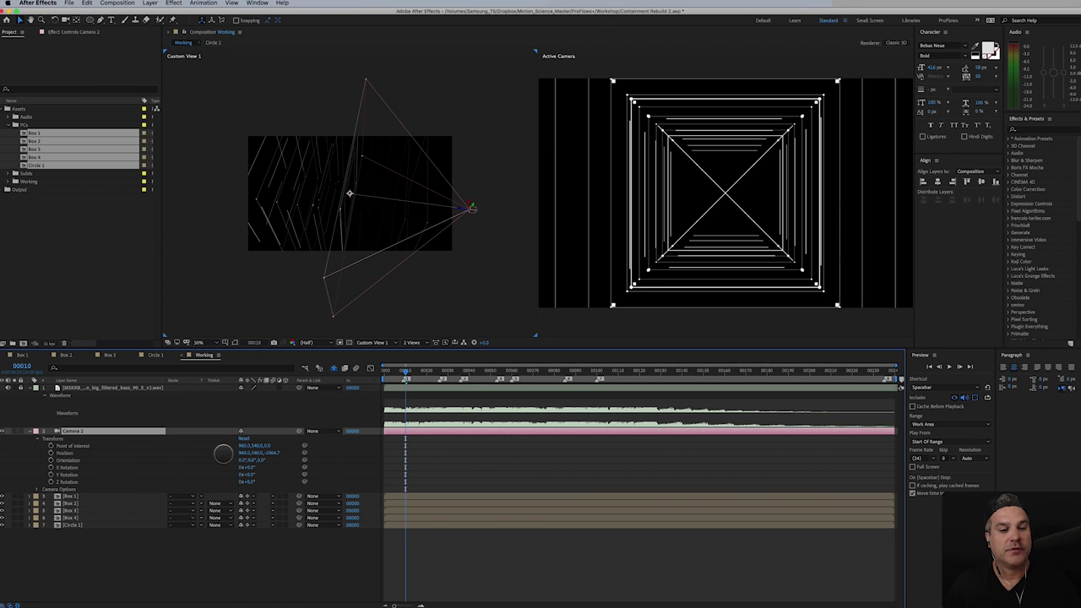
left_click(73, 446)
left_click(68, 453)
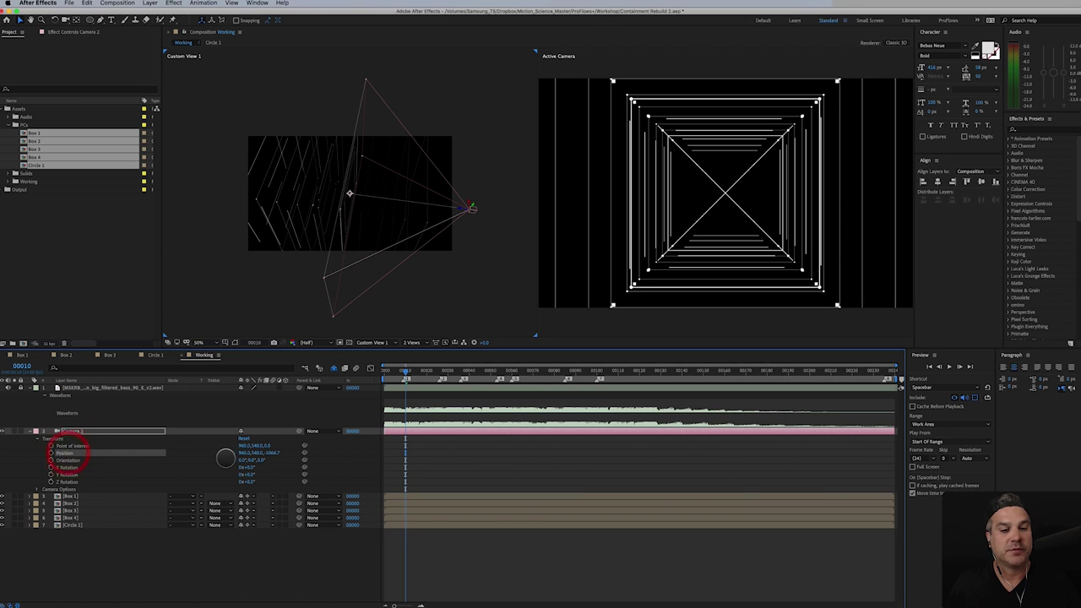
left_click_drag(243, 453, 762, 344)
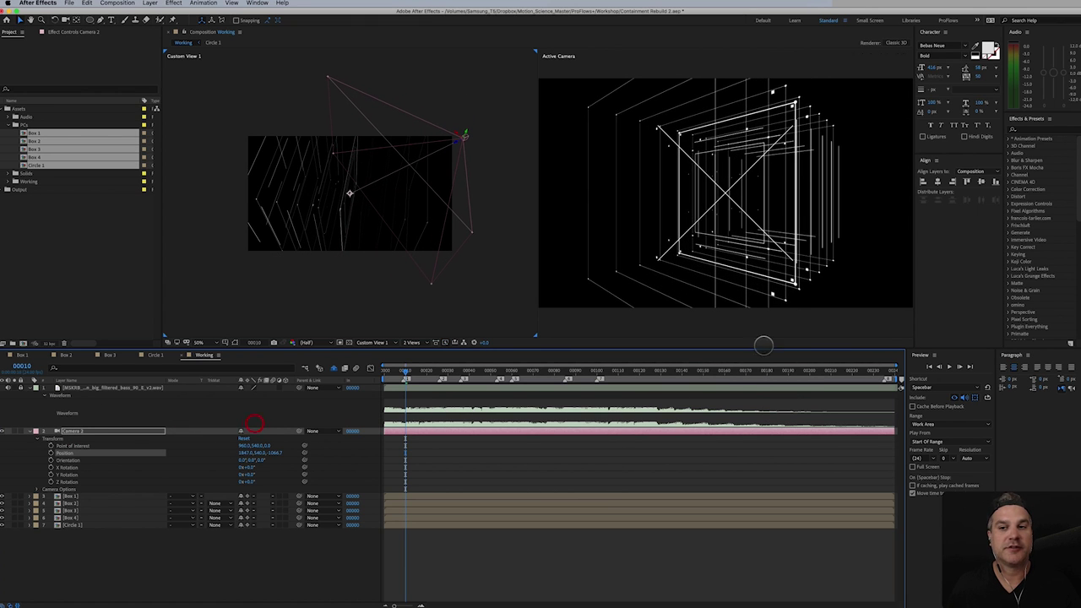
left_click_drag(242, 453, 10, 462)
left_click_drag(121, 605, 155, 568)
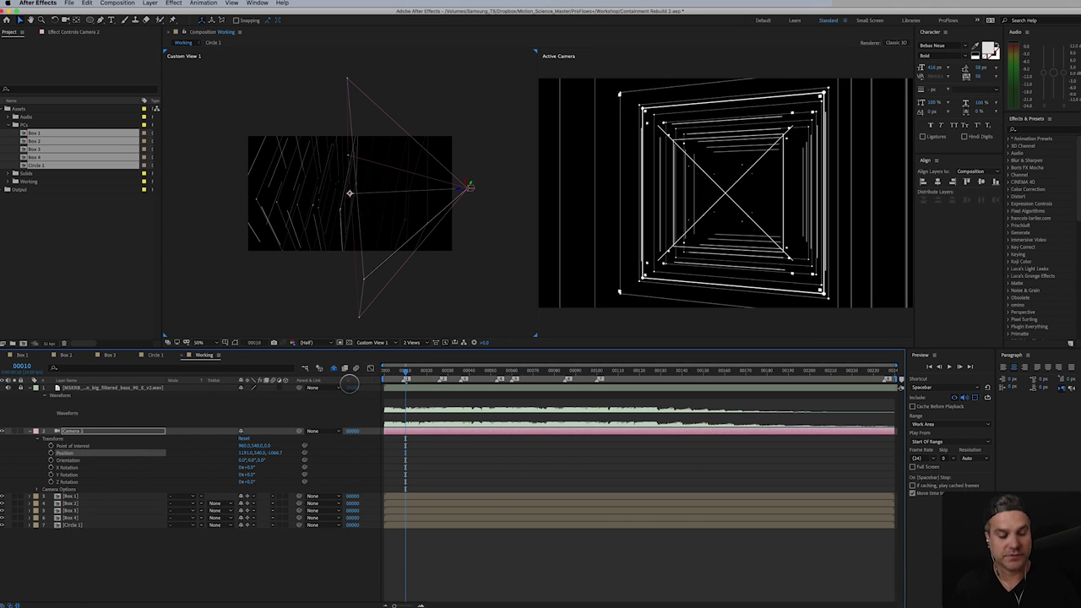
key("ctrl+z")
key("ctrl+z")
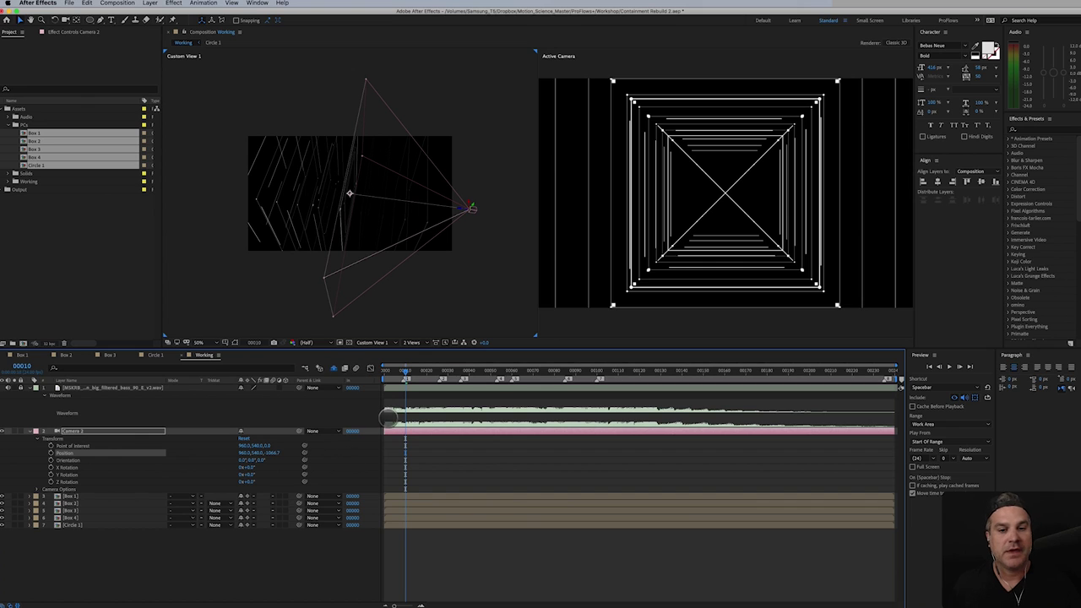
left_click(405, 373)
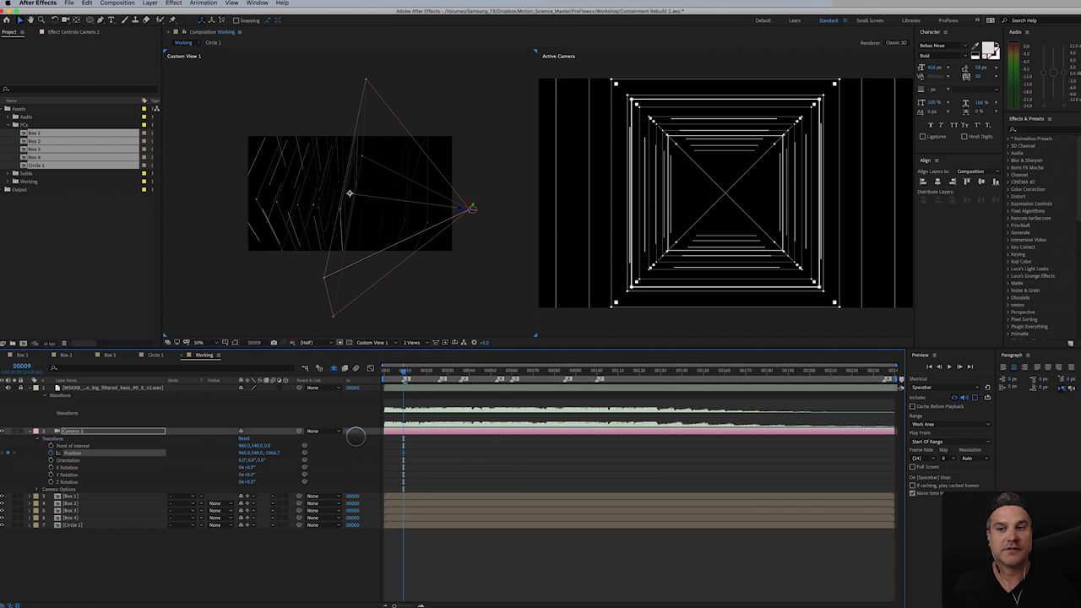
- Apply Easy Ease to Camera 2's Position keyframe and return to a single Active Camera view
right_click(403, 455)
mouse_move(460, 552)
left_click(515, 554)
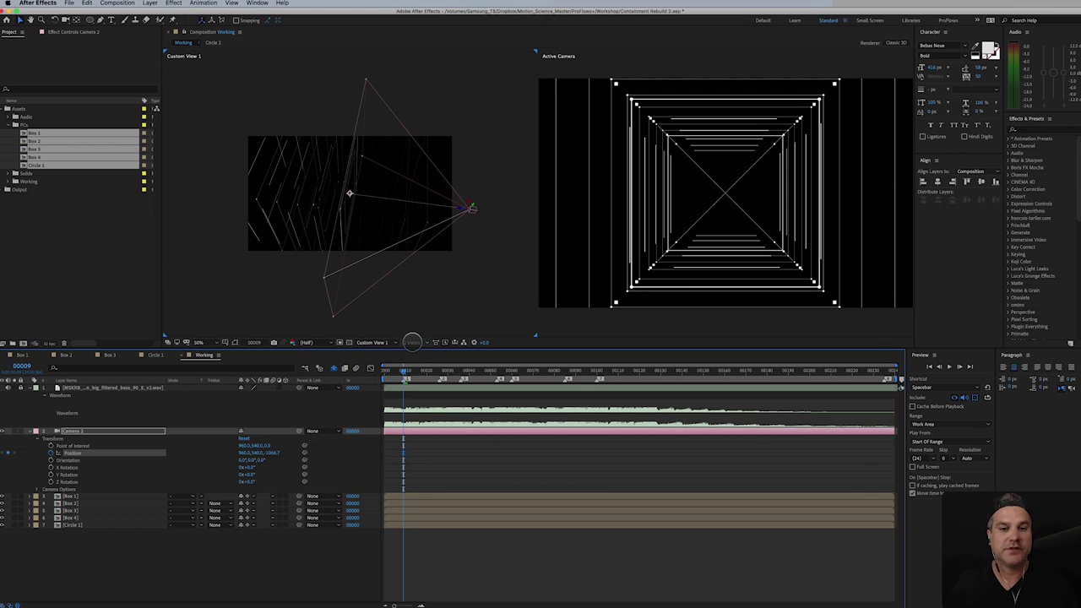
left_click(412, 342)
left_click(410, 345)
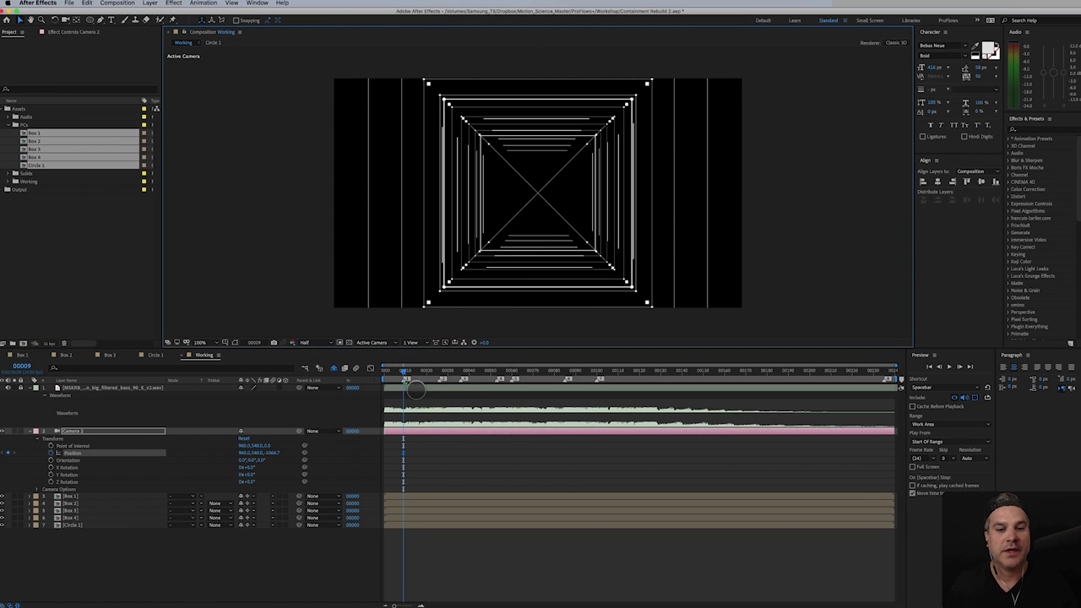
- At frame 0, pull Camera 2 back so the square shrinks, then preview the move
left_click_drag(402, 370, 375, 389)
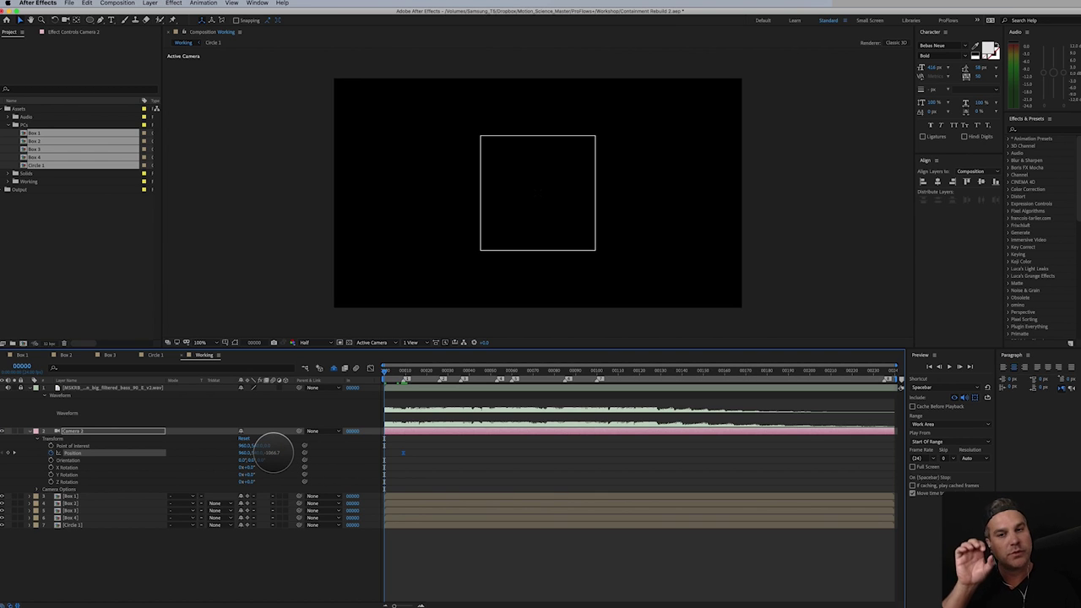
left_click_drag(272, 452, 63, 489)
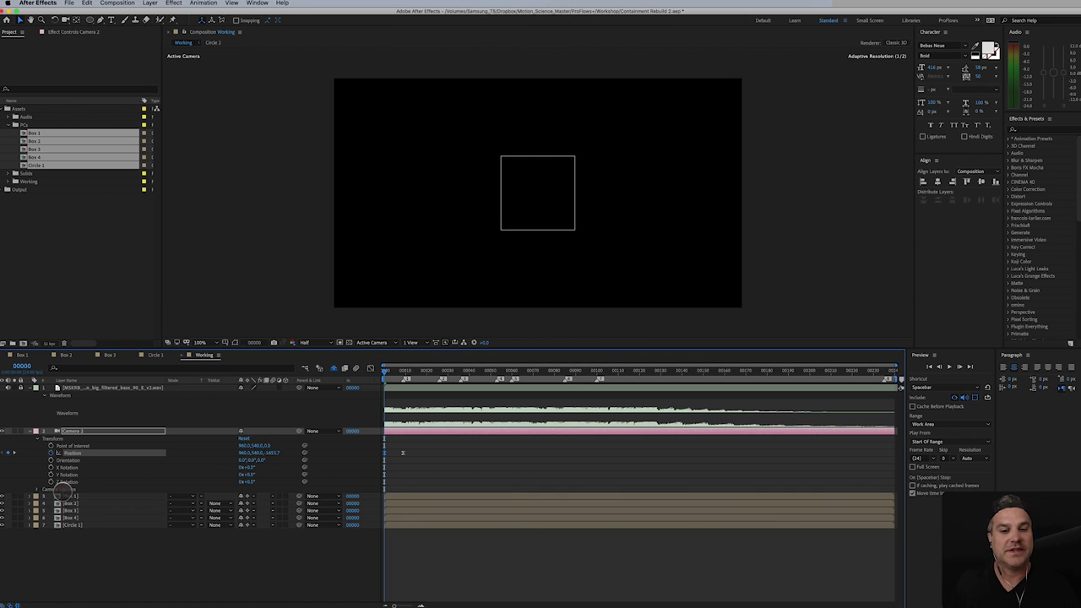
left_click_drag(386, 372, 439, 375)
left_click(88, 459)
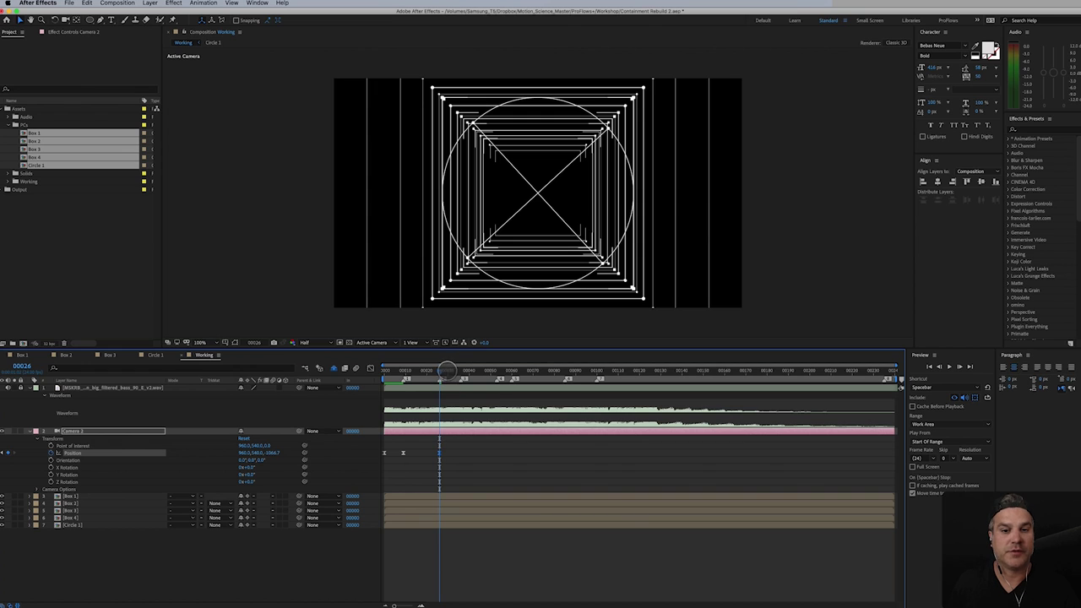
left_click_drag(447, 370, 461, 372)
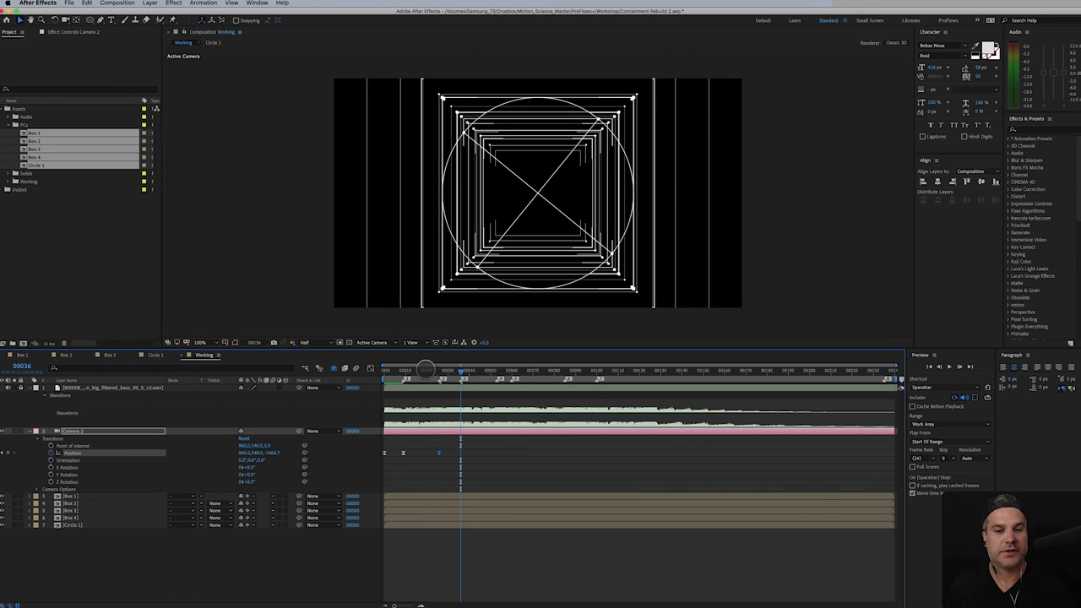
left_click_drag(426, 370, 403, 412)
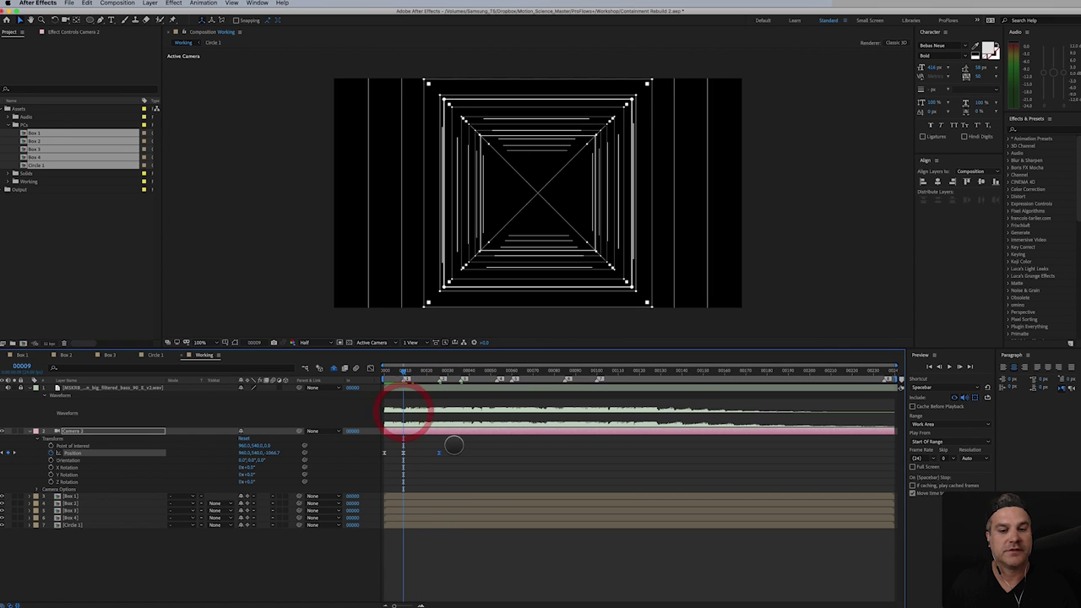
- With the Position keyframes selected, move Camera 2 left to X 272 and farther back on Z
left_click_drag(454, 444, 370, 460)
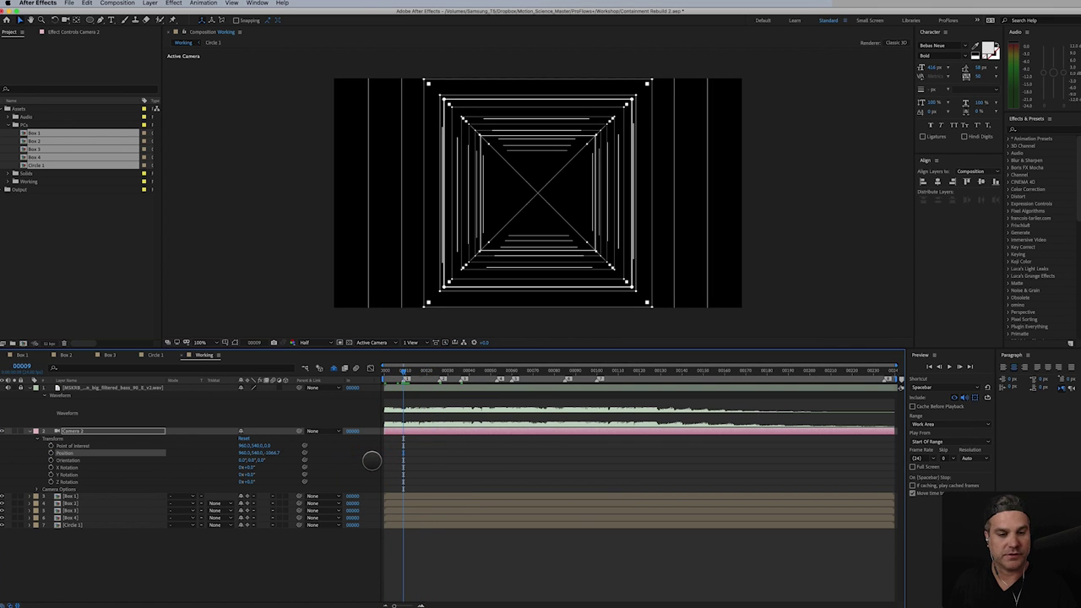
left_click_drag(247, 456, 63, 487)
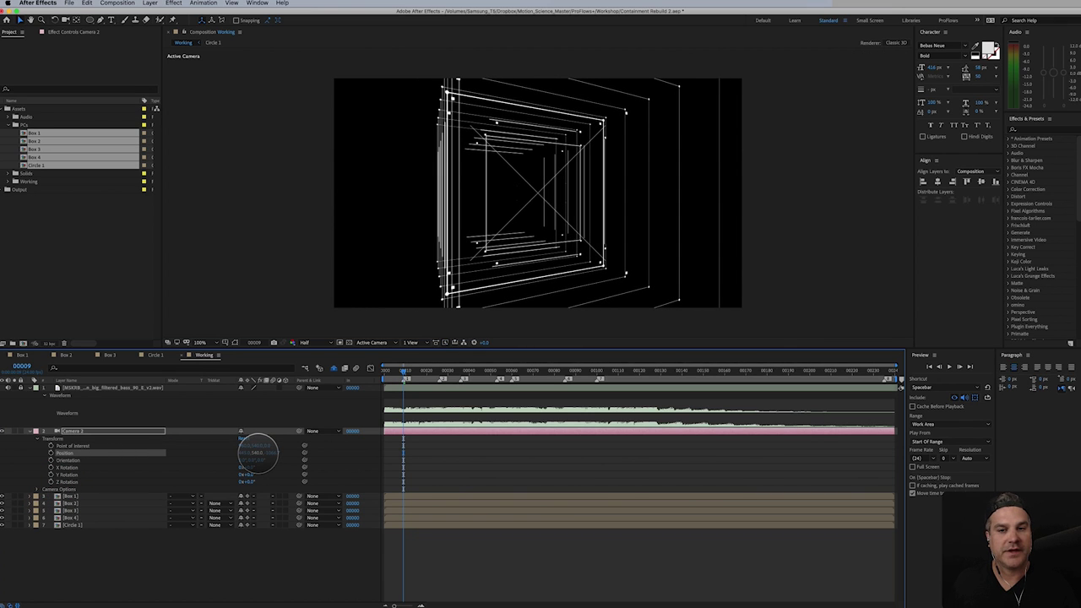
left_click_drag(276, 452, 30, 457)
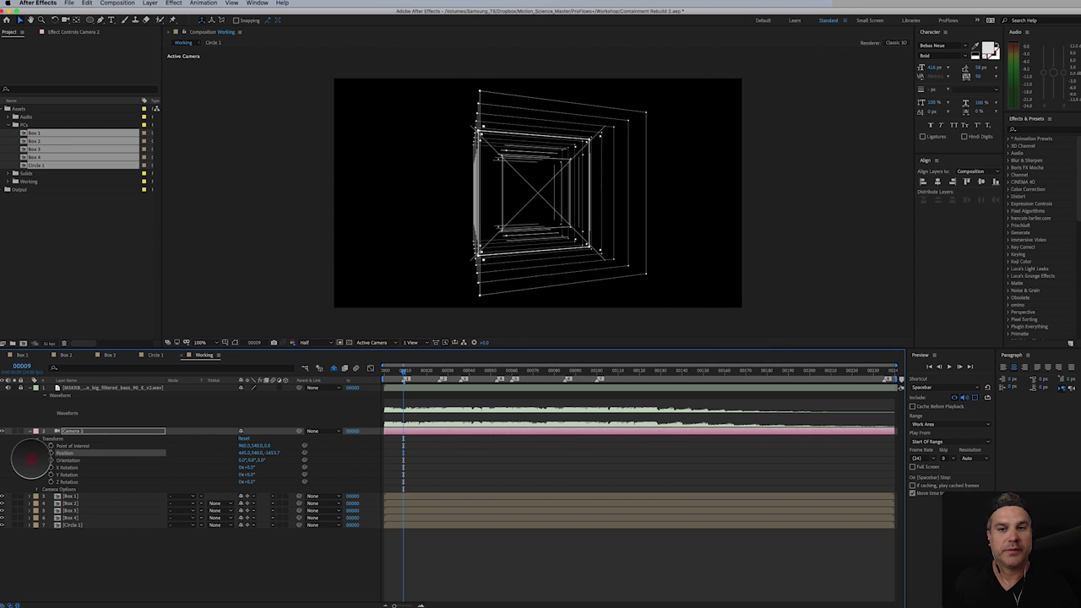
left_click_drag(242, 451, 171, 456)
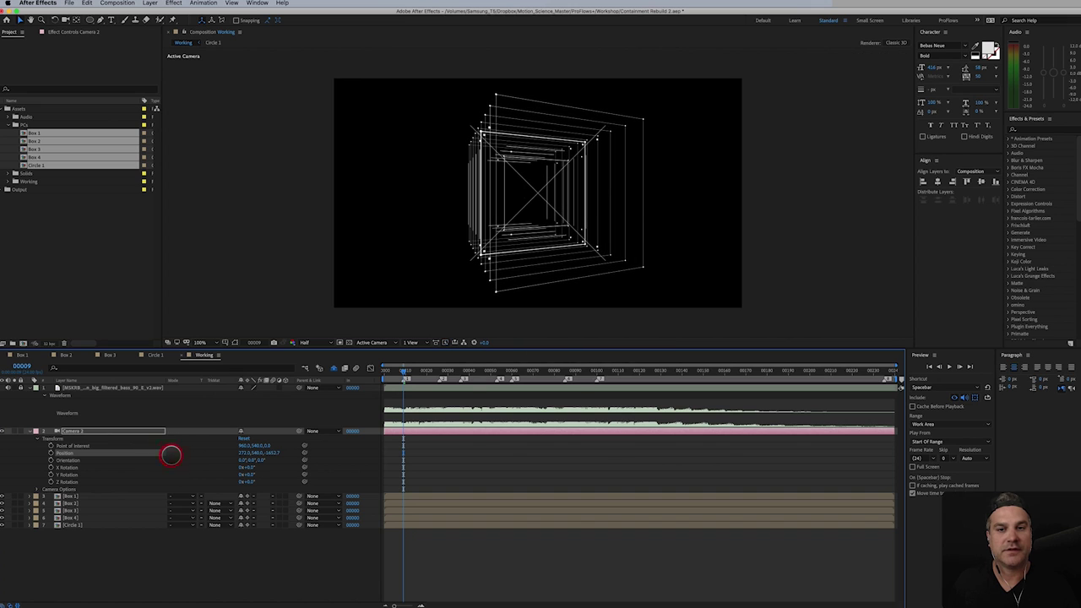
left_click_drag(267, 456, 301, 456)
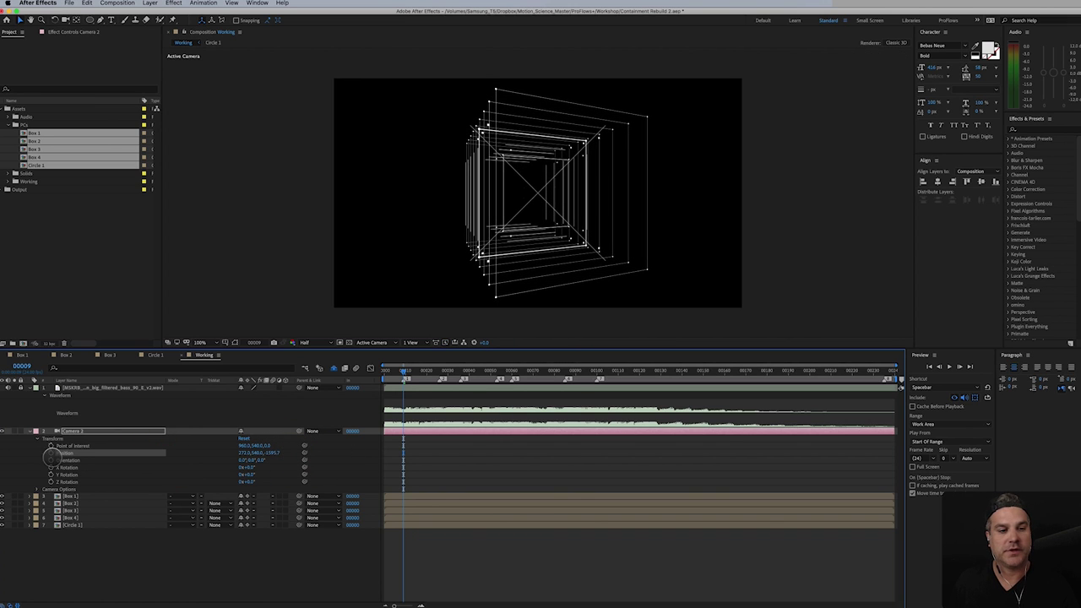
- Apply Easy Ease to the frame-9 camera Position keyframe
right_click(404, 454)
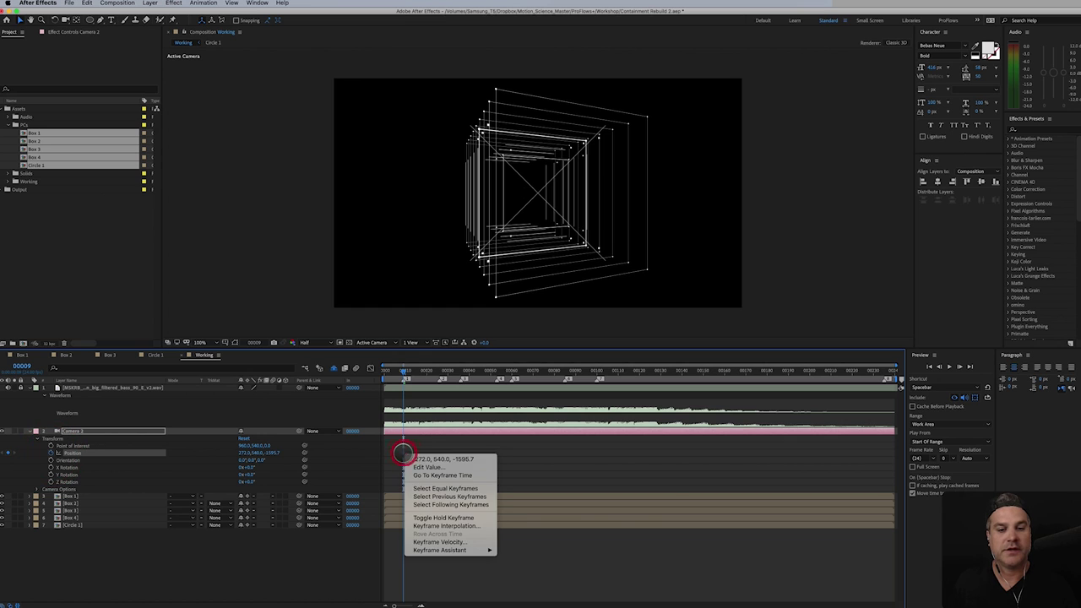
mouse_move(471, 550)
left_click(515, 553)
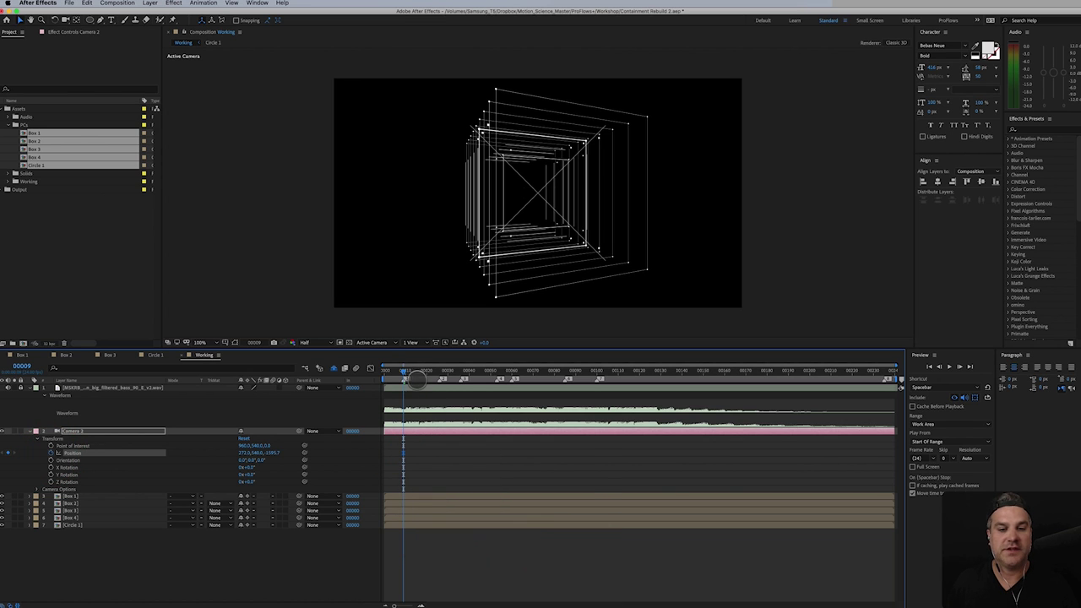
- Set Camera 2's Position Z to -2273.7 at frame 0 and -1211.7 at frame 36
left_click_drag(404, 371, 331, 372)
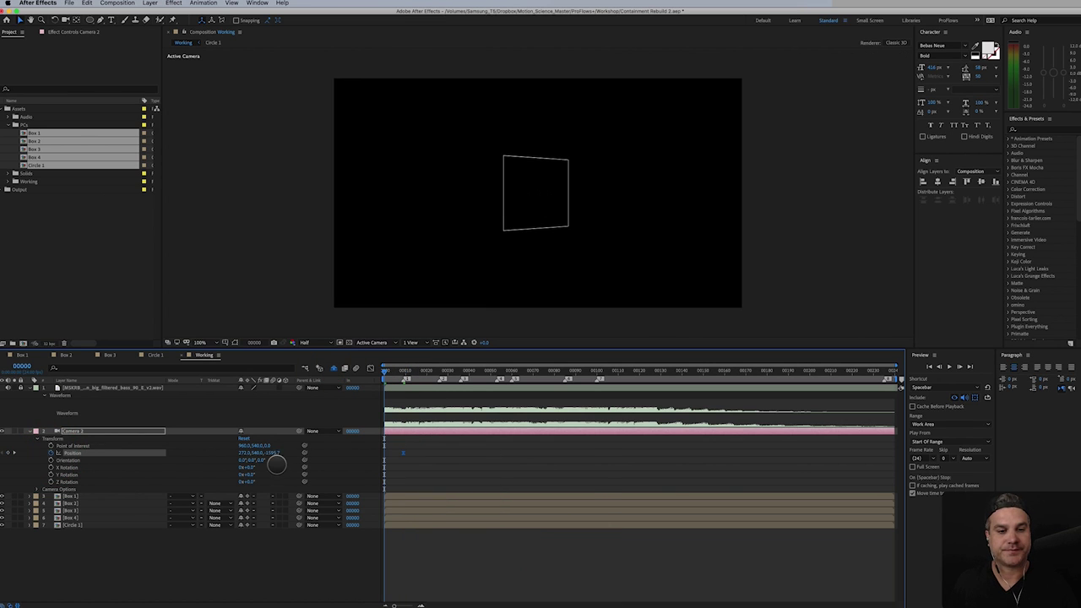
left_click_drag(272, 453, 17, 464)
left_click_drag(225, 457, 258, 459)
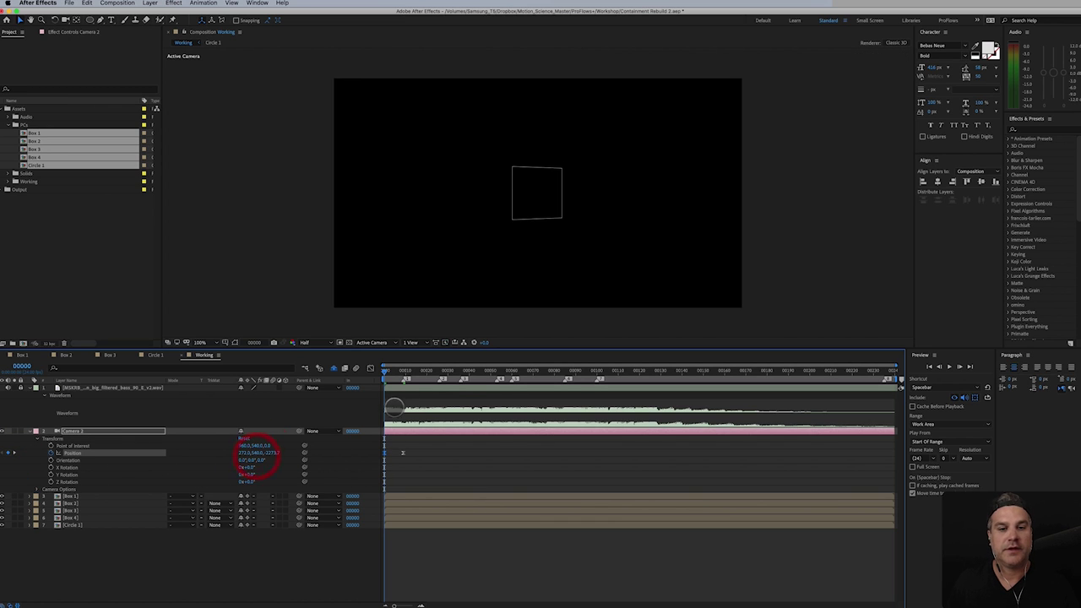
left_click_drag(384, 370, 461, 375)
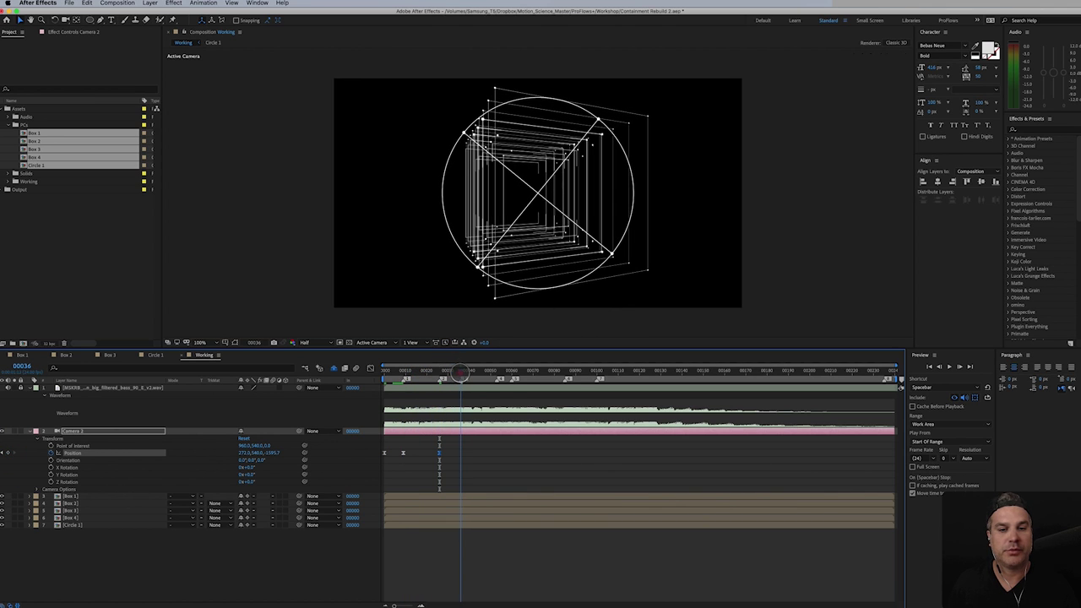
left_click_drag(279, 453, 442, 451)
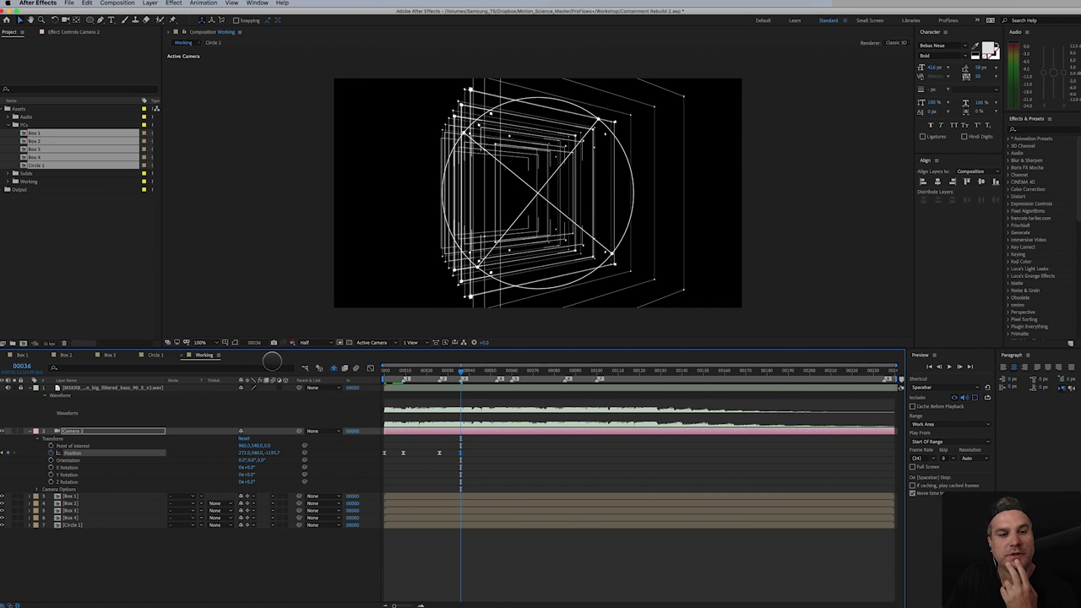
- Enable 3D on Shape Layer 1 in the Circle 1 comp, then return to Working
left_click(158, 354)
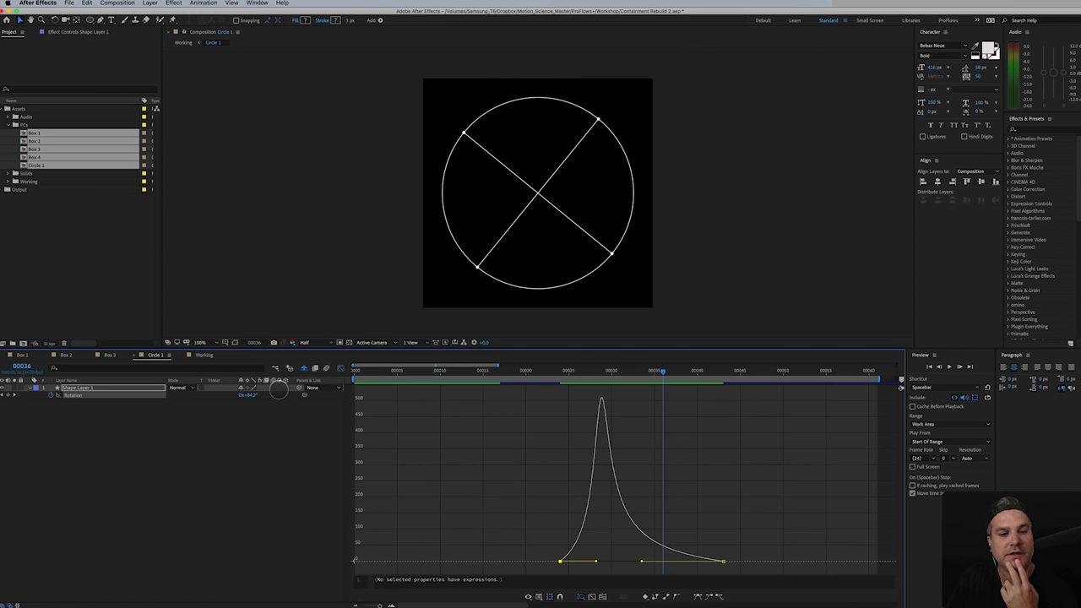
left_click(285, 387)
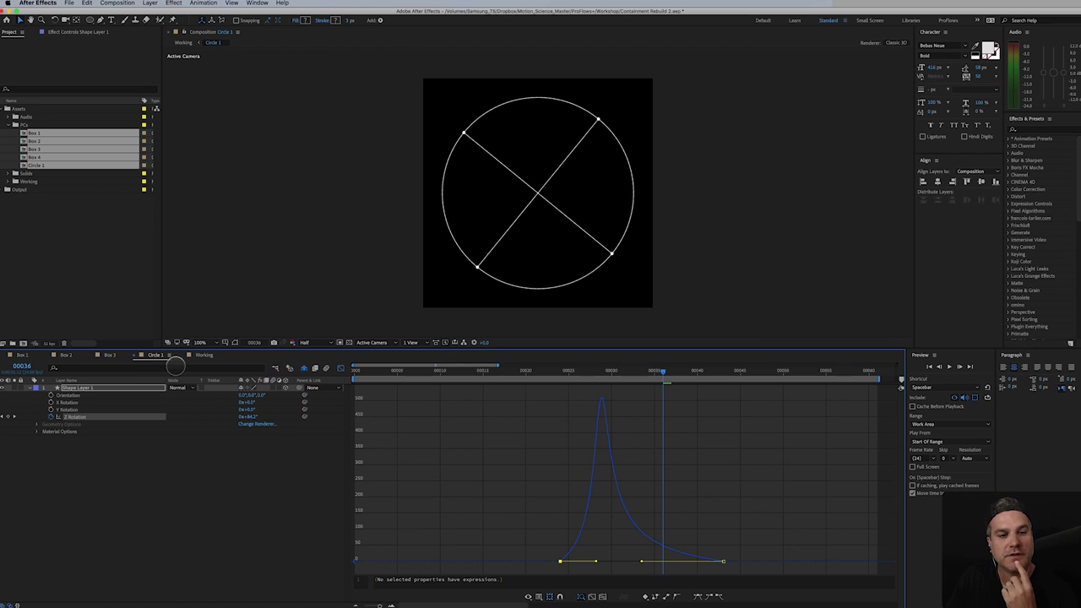
left_click(202, 355)
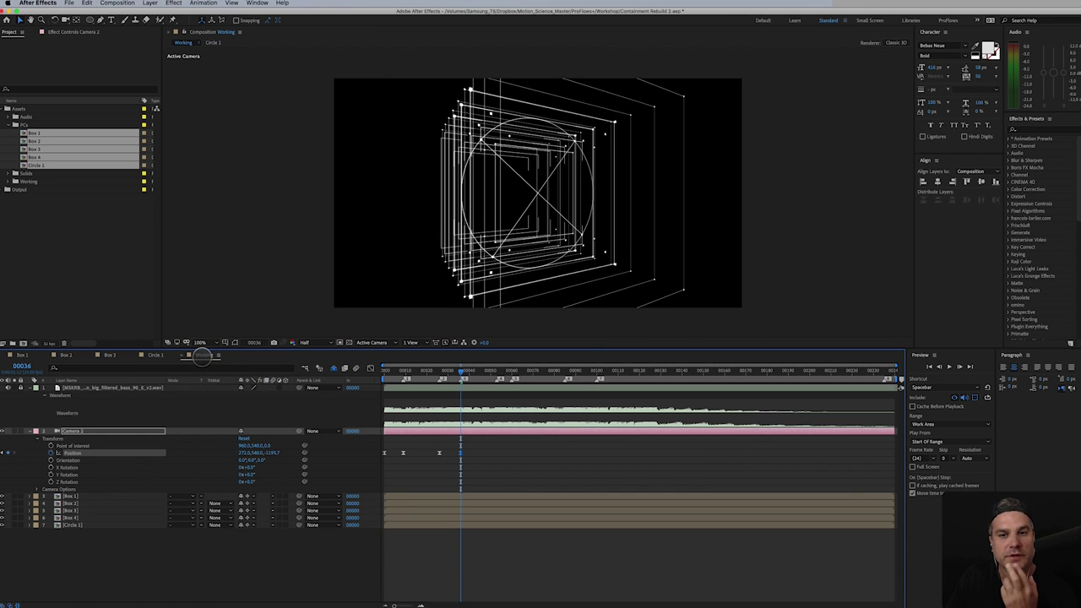
- Keyframe the camera's depth at frame 27, then raise it left and higher at frame 60
left_click_drag(472, 374, 496, 373)
left_click_drag(271, 453, 282, 445)
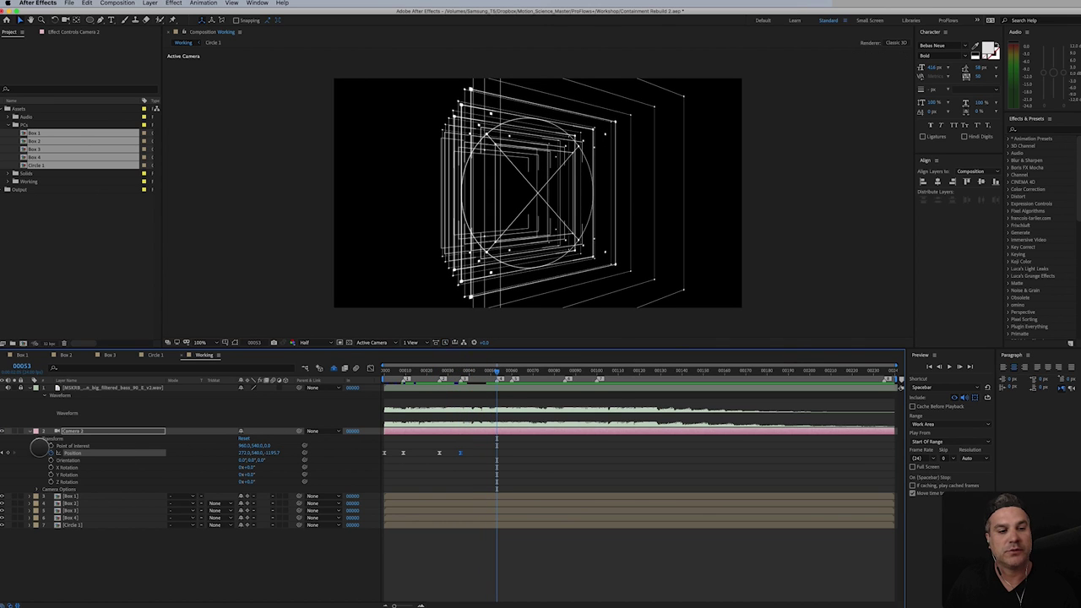
left_click(12, 450)
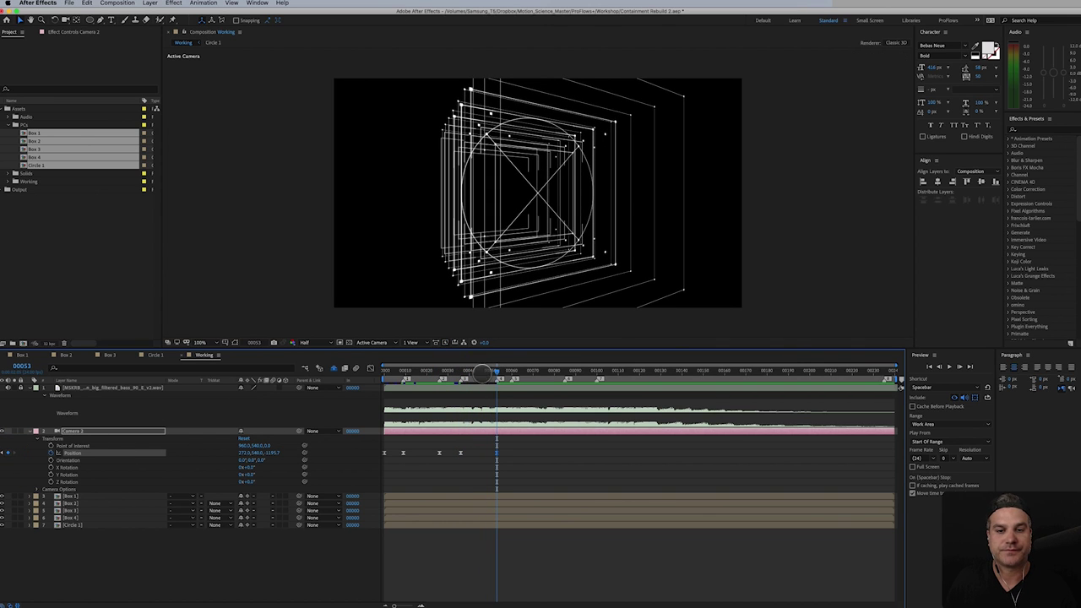
left_click_drag(503, 371, 511, 371)
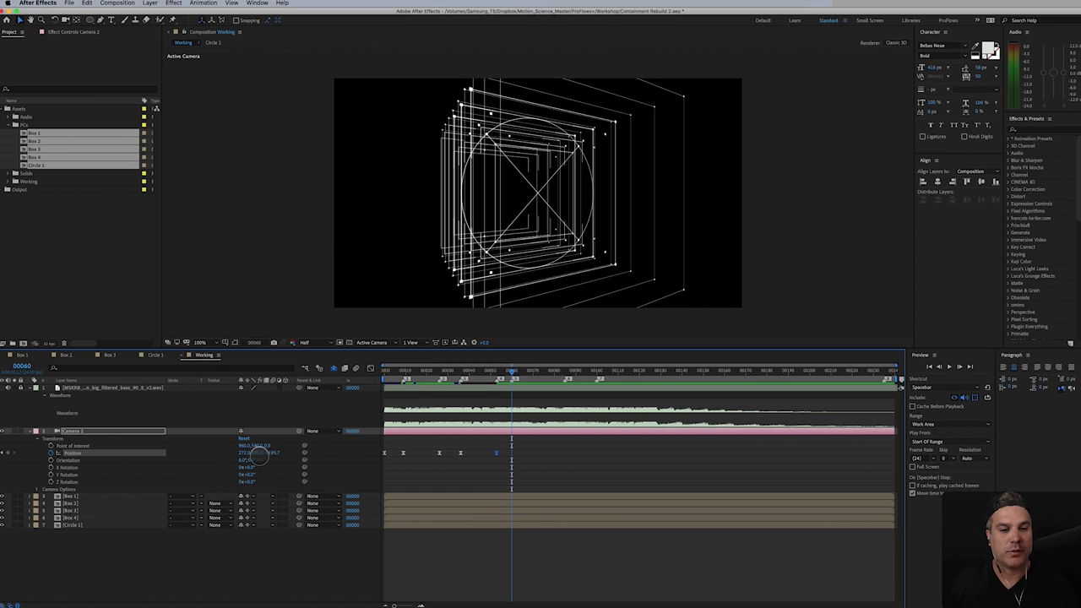
left_click_drag(258, 453, 43, 413)
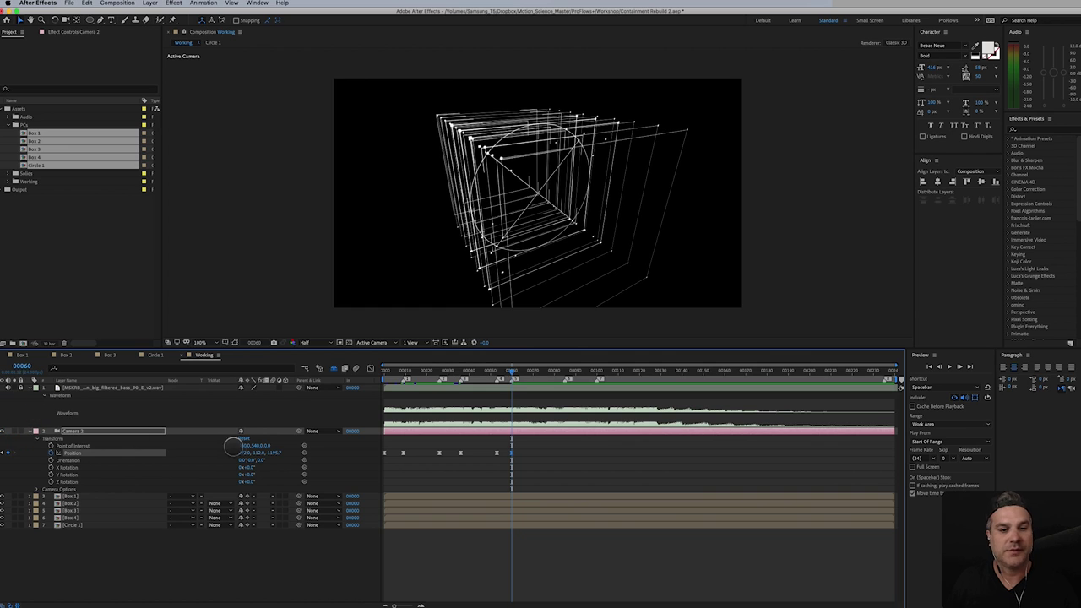
left_click_drag(244, 454, 201, 451)
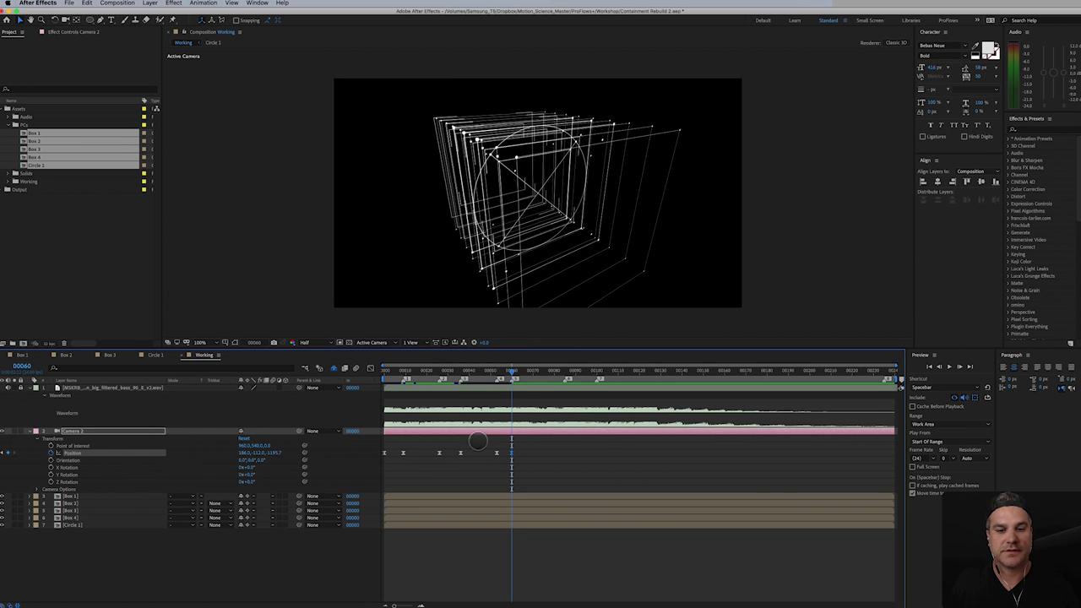
- Hold the camera Position at frame 85 and swing it around the boxes at frame 100
left_click(563, 371)
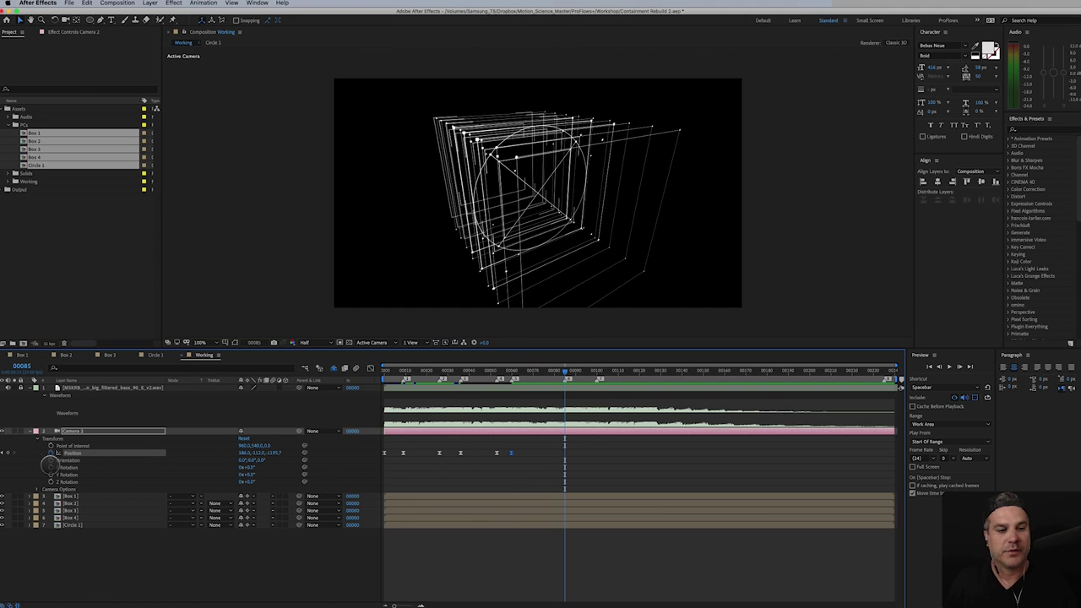
left_click(7, 453)
left_click(595, 373)
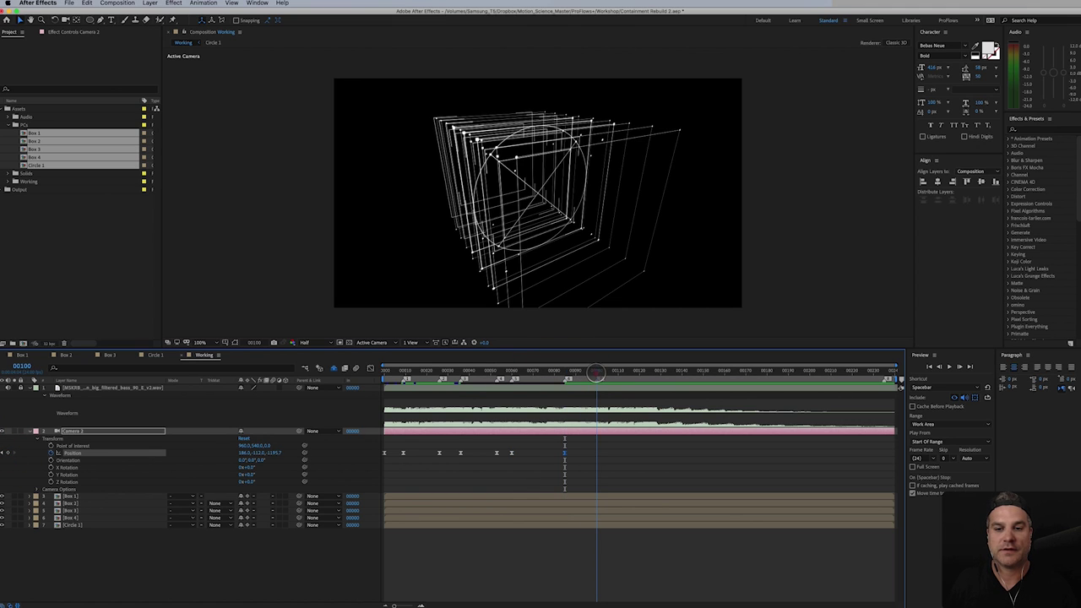
mouse_move(251, 441)
left_mouse_down()
mouse_move(273, 459)
mouse_move(258, 456)
left_mouse_up()
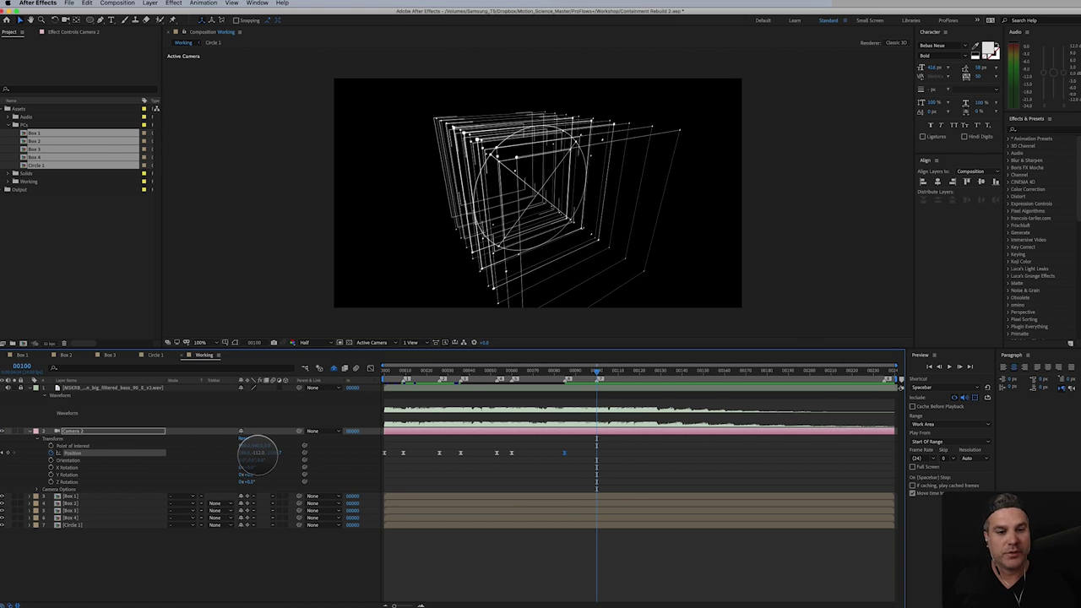
left_click_drag(258, 456, 598, 428)
- Swing the camera further around the boxes for an angled view at frame 100
left_click_drag(242, 453, 702, 439)
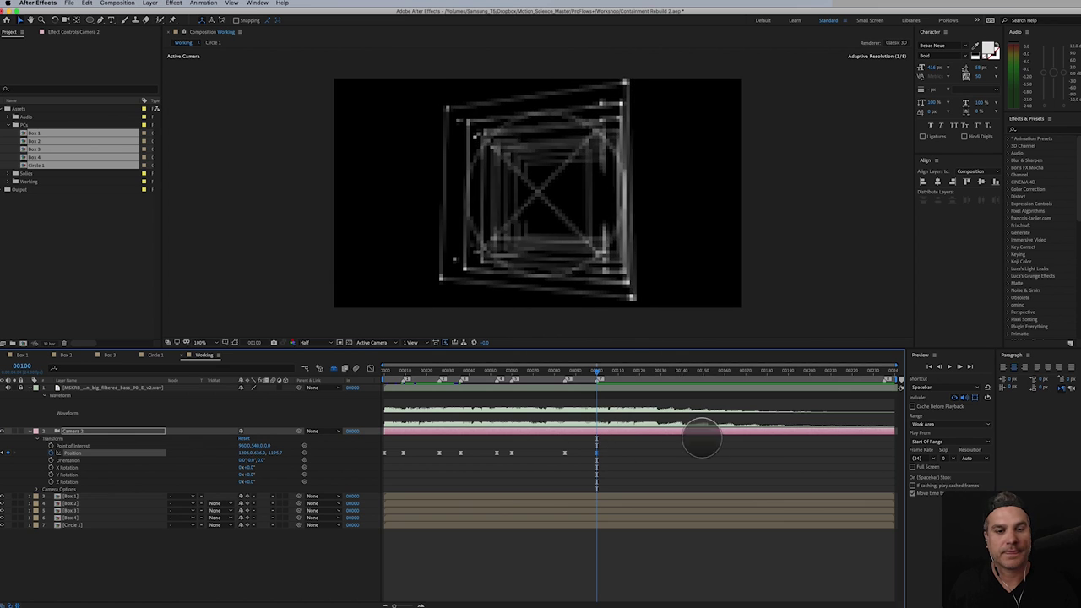
left_click_drag(253, 452, 505, 407)
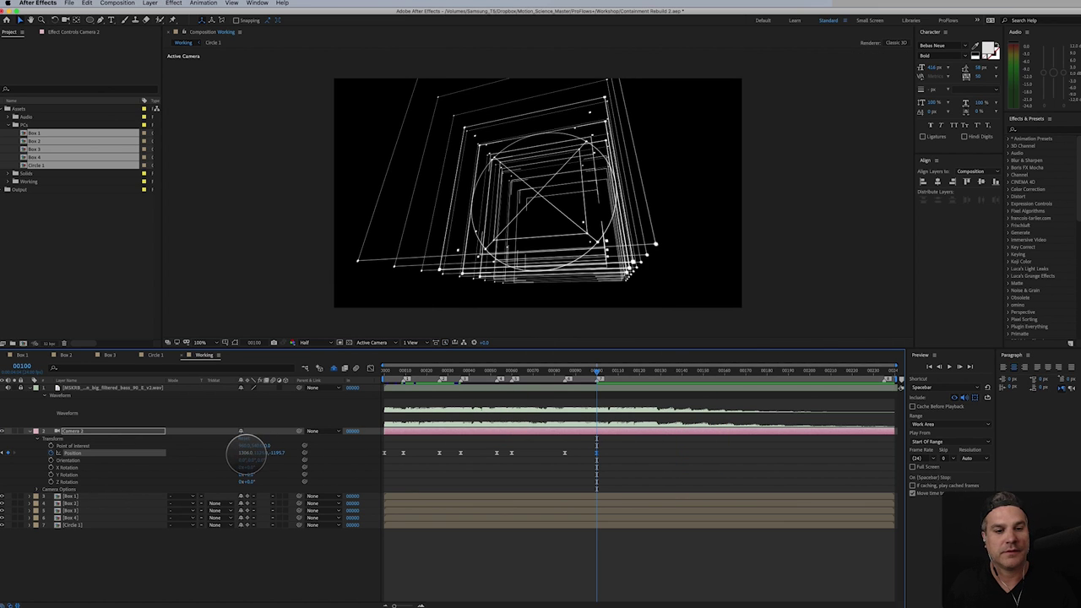
left_click_drag(247, 455, 313, 451)
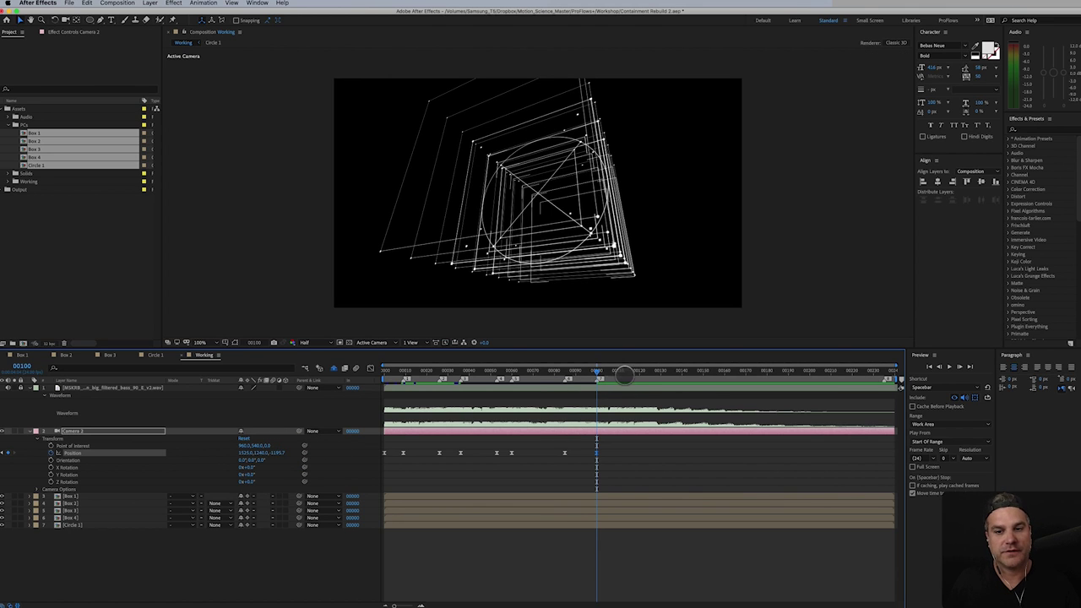
- Pull the camera far back near frame 235, then scrub back to preview the whole move
left_click_drag(596, 372, 884, 400)
left_click_drag(304, 450, 683, 422)
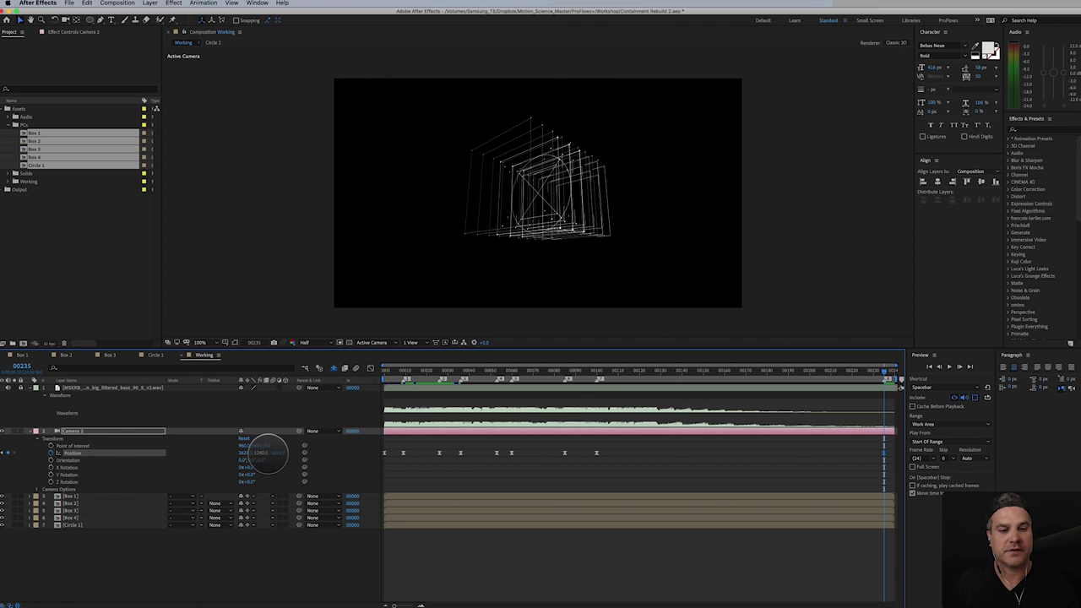
left_click_drag(265, 449, 415, 447)
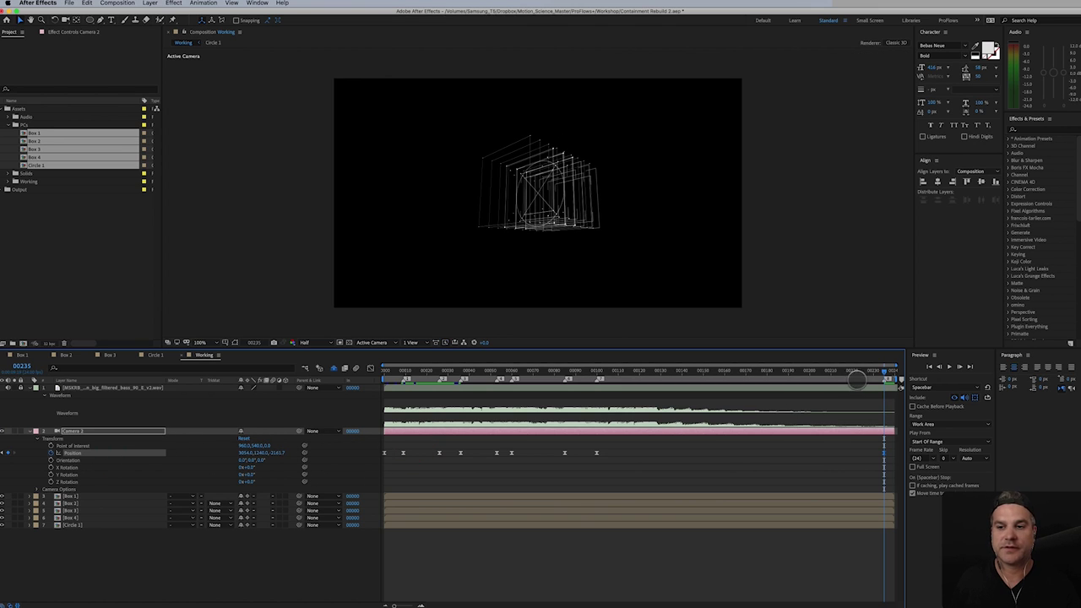
left_click_drag(886, 371, 374, 397)
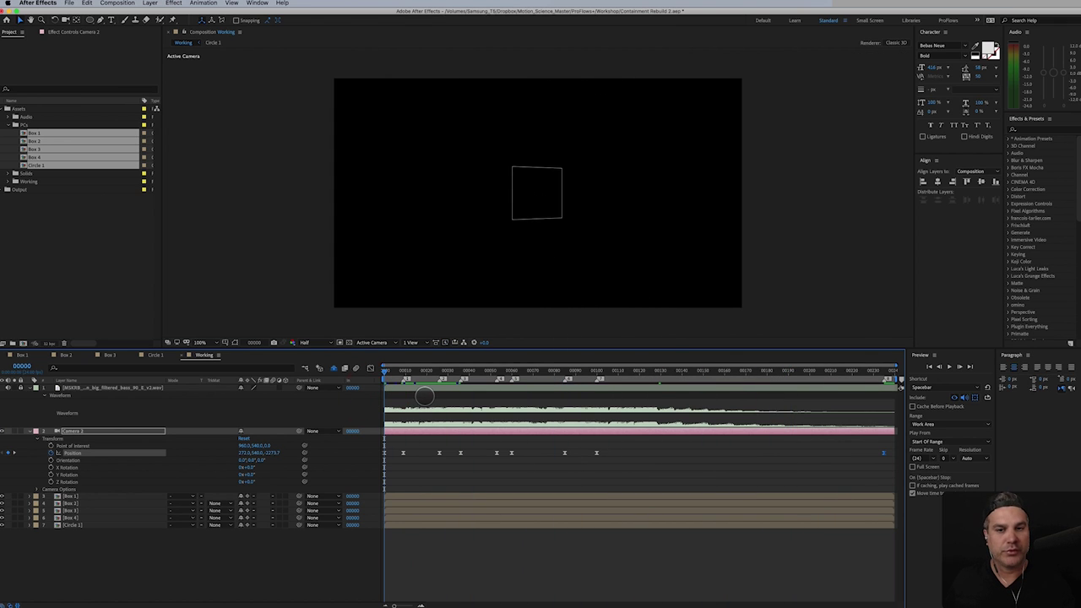
mouse_move(384, 370)
left_mouse_down()
mouse_move(466, 373)
mouse_move(384, 401)
mouse_move(389, 371)
mouse_move(375, 375)
left_mouse_up()
- Shift the Box and Circle layers one frame later with Alt+Page Down
left_click(411, 497)
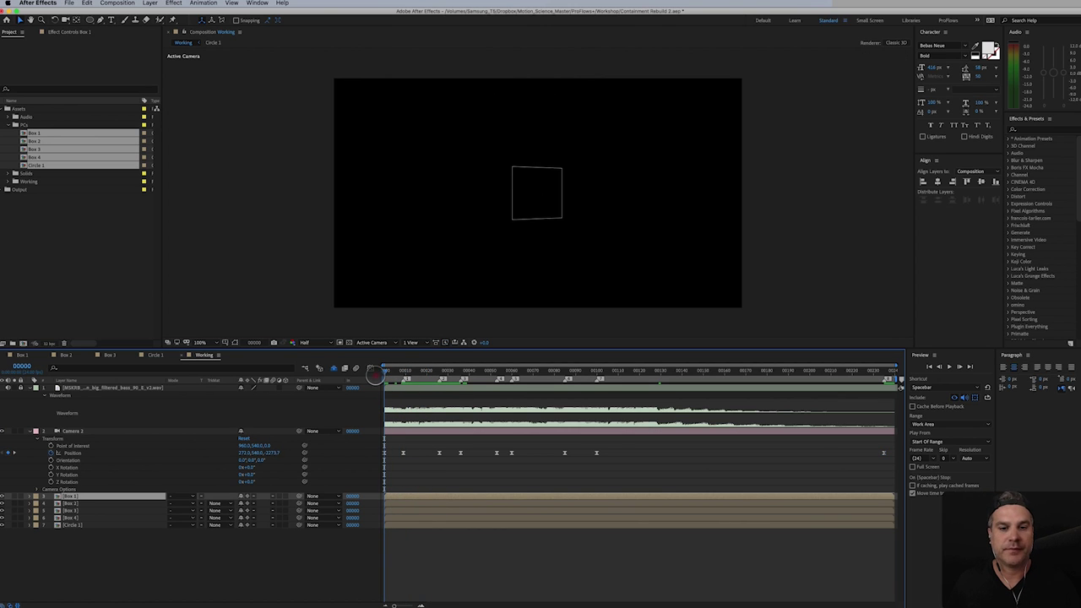
left_click(400, 521, "shift")
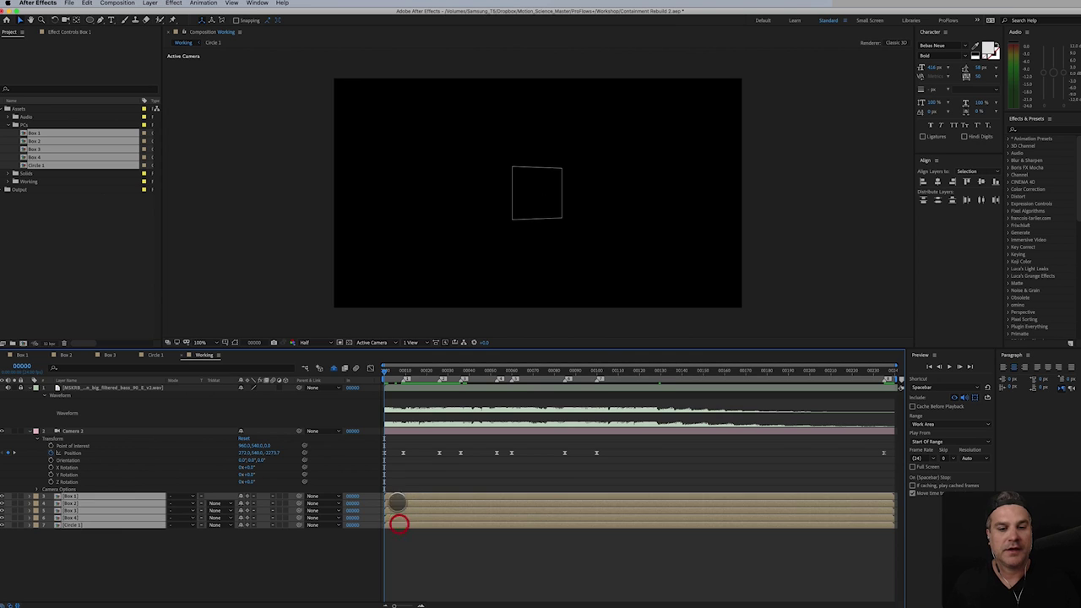
key("alt+Page_Down")
left_click(401, 490)
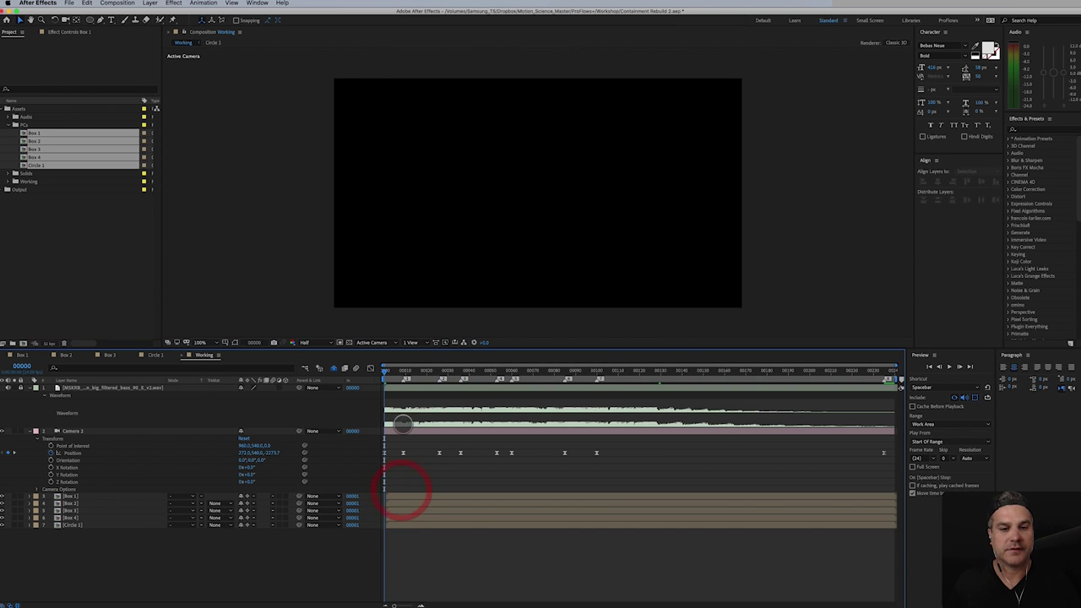
- Stagger the Box 1, Box 2 and Box 3 in-points so each starts later than the last
left_click_drag(385, 370, 406, 372)
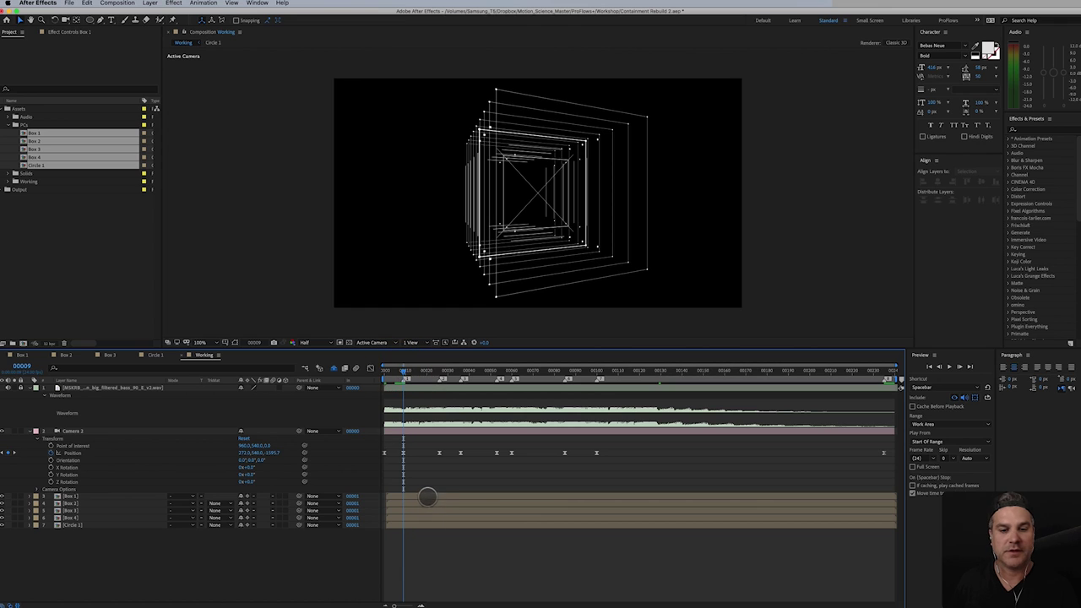
left_click_drag(428, 497, 444, 497)
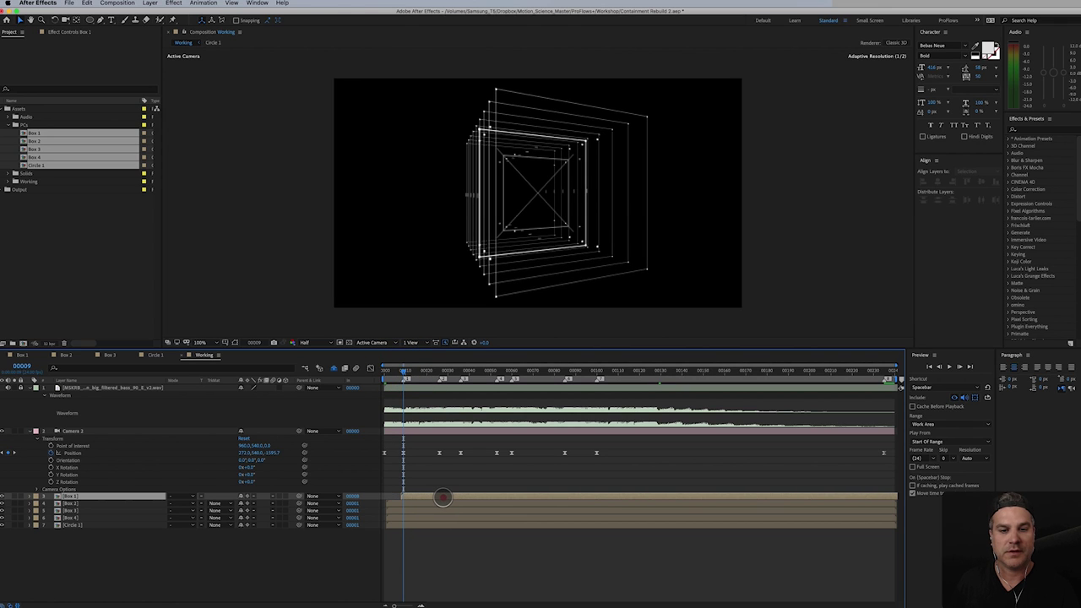
left_click_drag(434, 504, 474, 507)
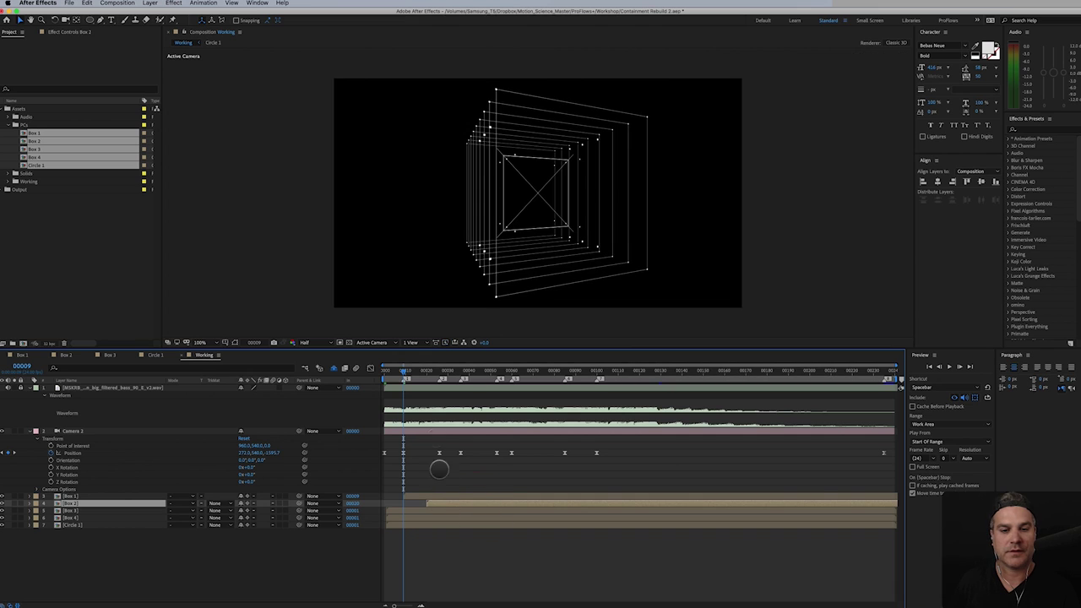
left_click_drag(406, 369, 439, 371)
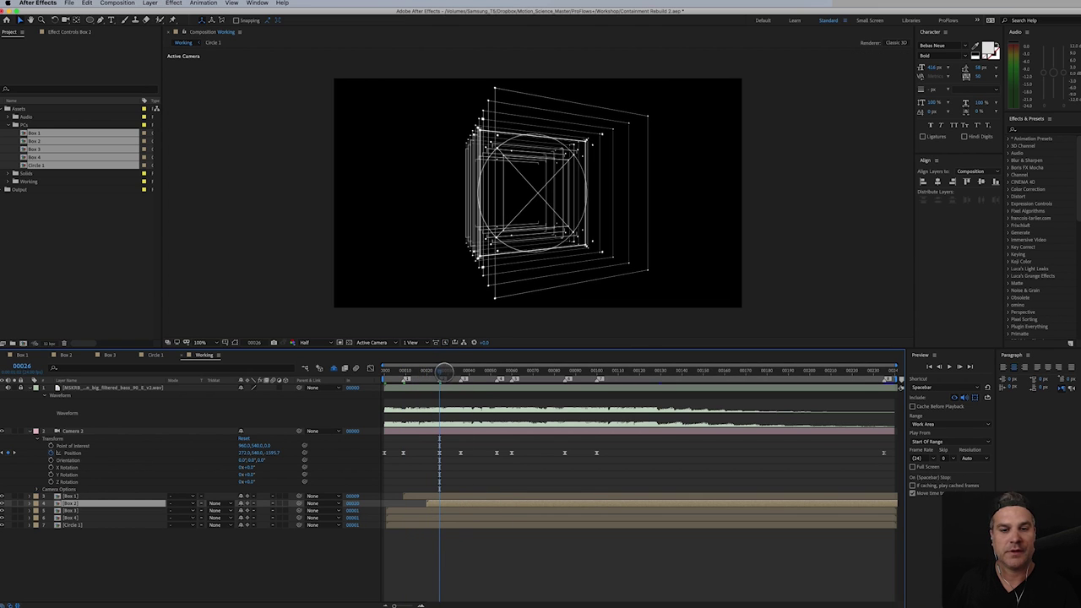
left_click_drag(452, 496, 465, 507)
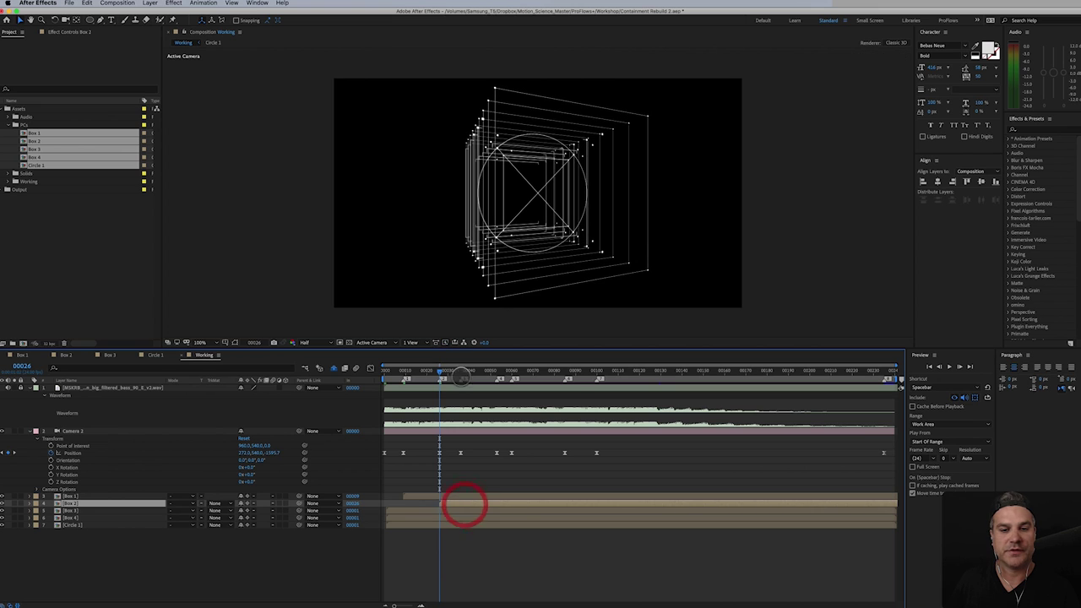
left_click_drag(440, 373, 500, 374)
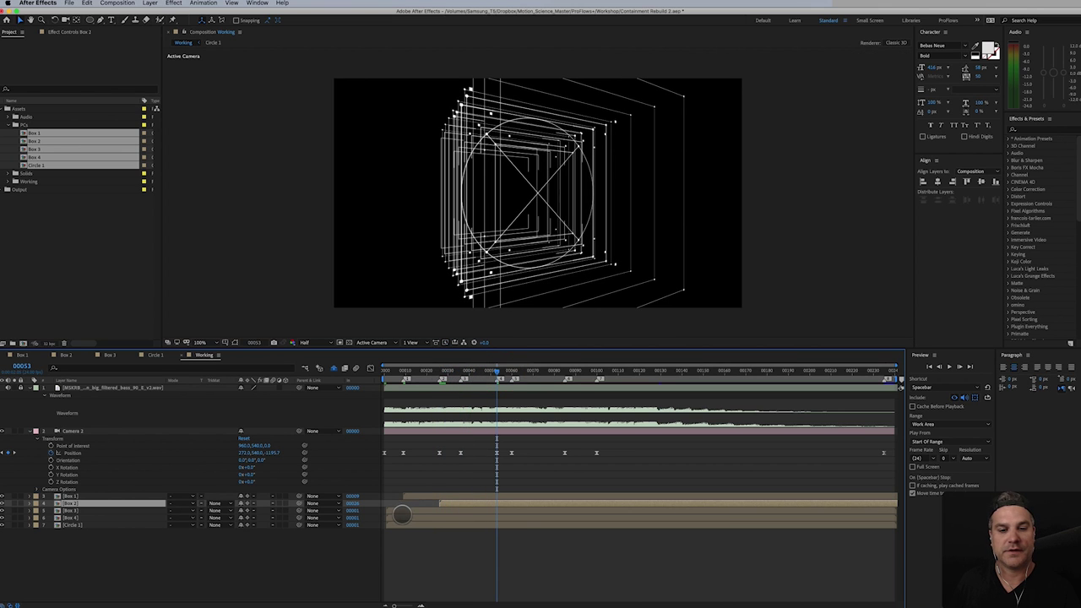
left_click_drag(403, 512, 511, 515)
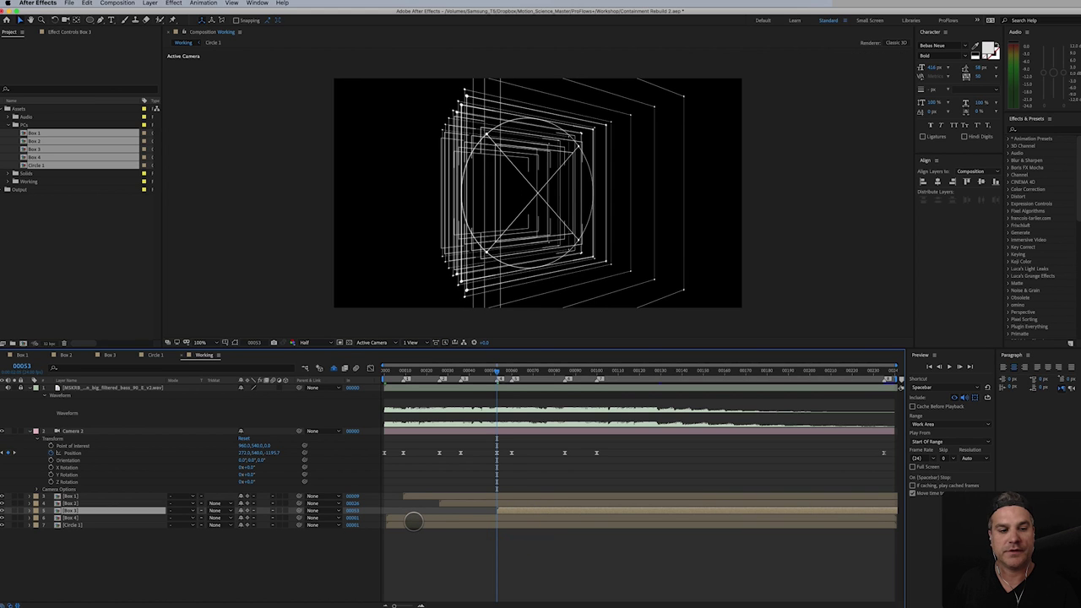
- Delay Circle 1 to start around frame 36 and preview the timing
left_click_drag(413, 527, 482, 527)
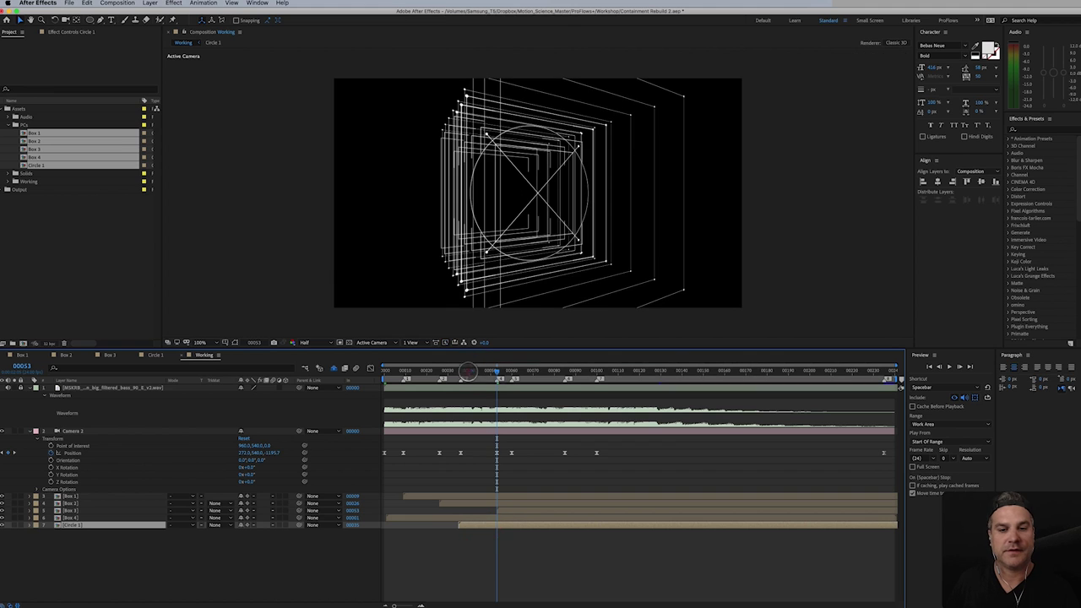
left_click(462, 374)
mouse_move(462, 374)
left_mouse_down()
mouse_move(494, 376)
mouse_move(468, 397)
mouse_move(459, 391)
left_mouse_up()
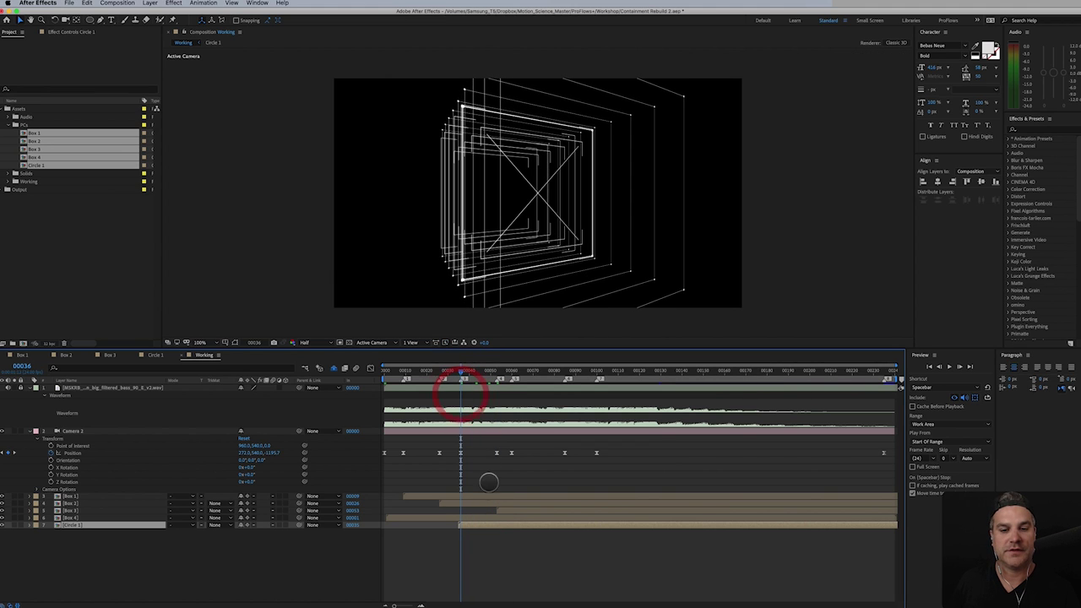
left_click_drag(473, 523, 471, 525)
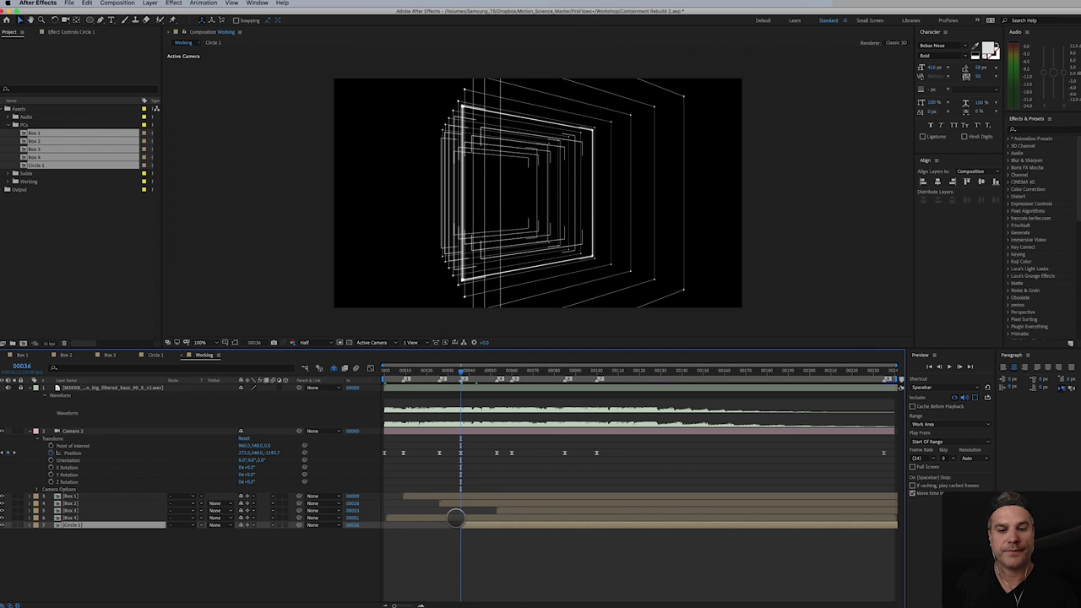
key("space")
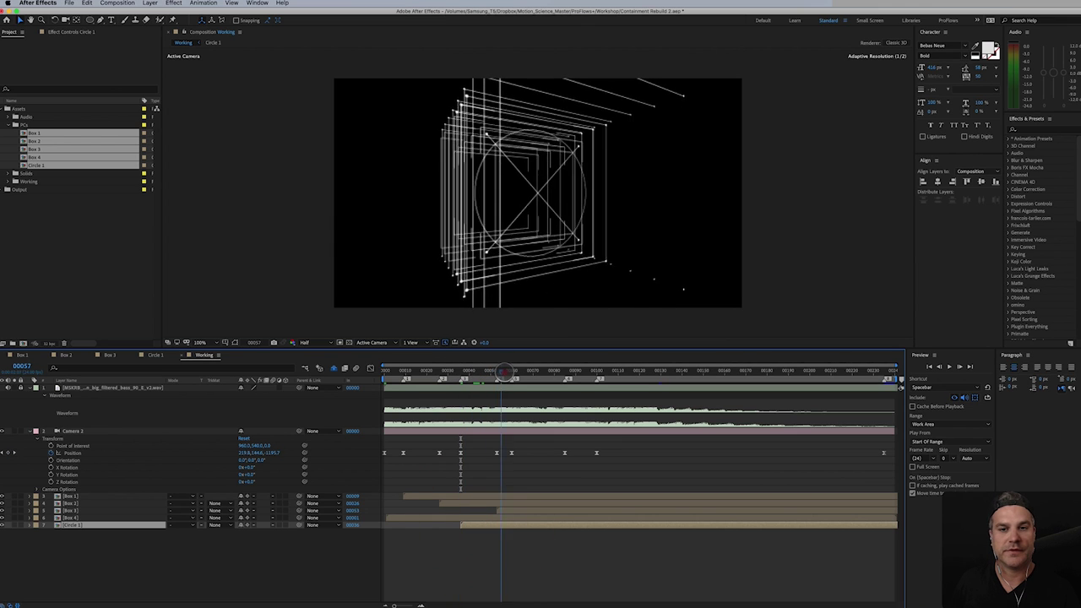
- Save the project, then review the camera move at frames 77, 85 and 36
left_click_drag(530, 372, 460, 457)
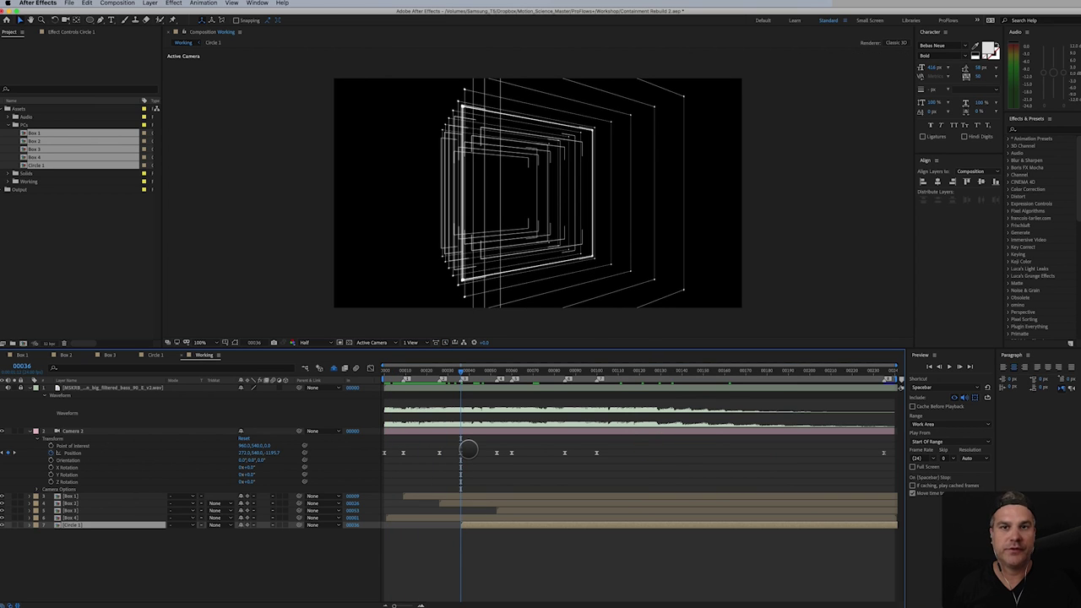
key("ctrl+s")
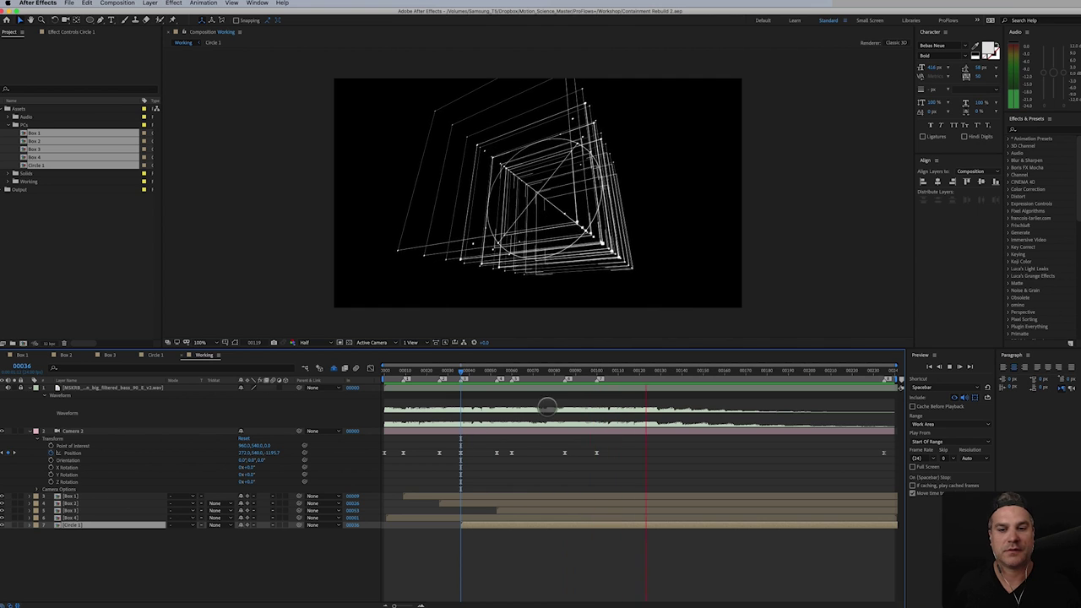
mouse_move(568, 374)
left_mouse_down()
mouse_move(515, 373)
mouse_move(565, 374)
mouse_move(565, 384)
left_mouse_up()
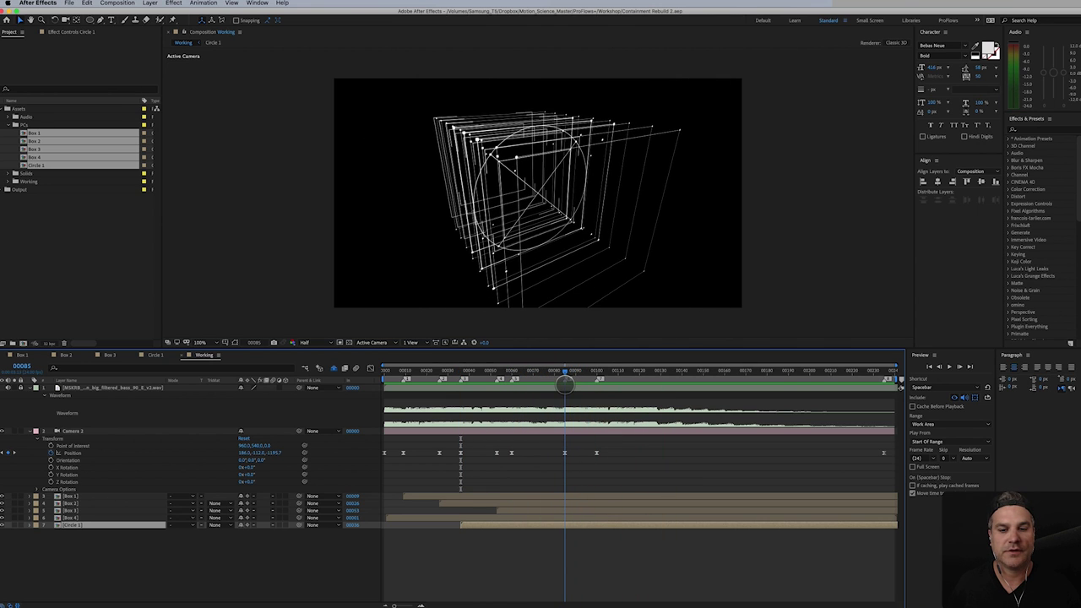
left_click(562, 383)
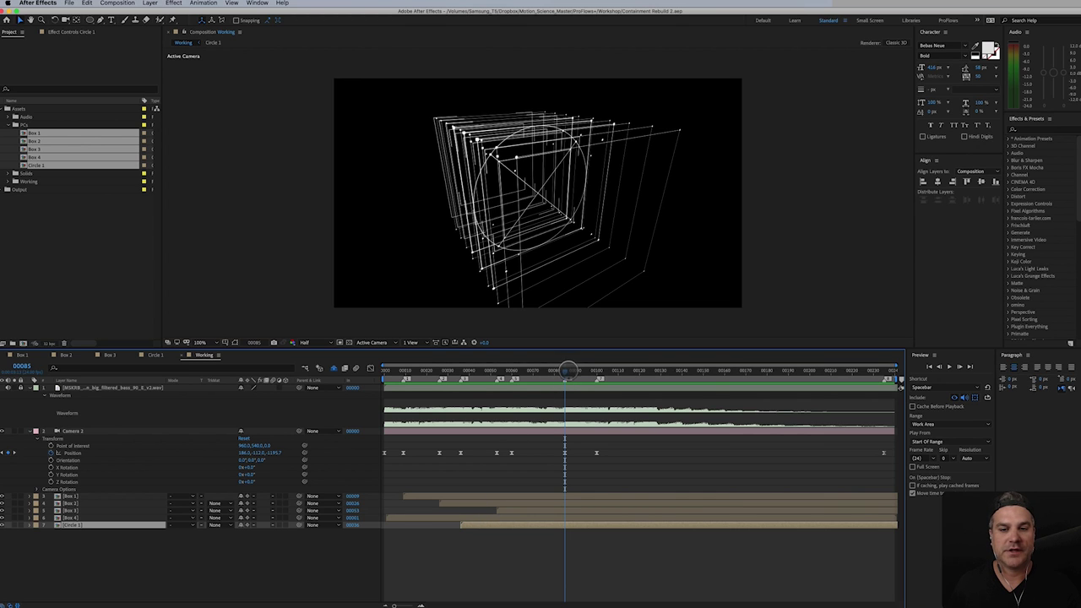
left_click_drag(568, 372, 441, 397)
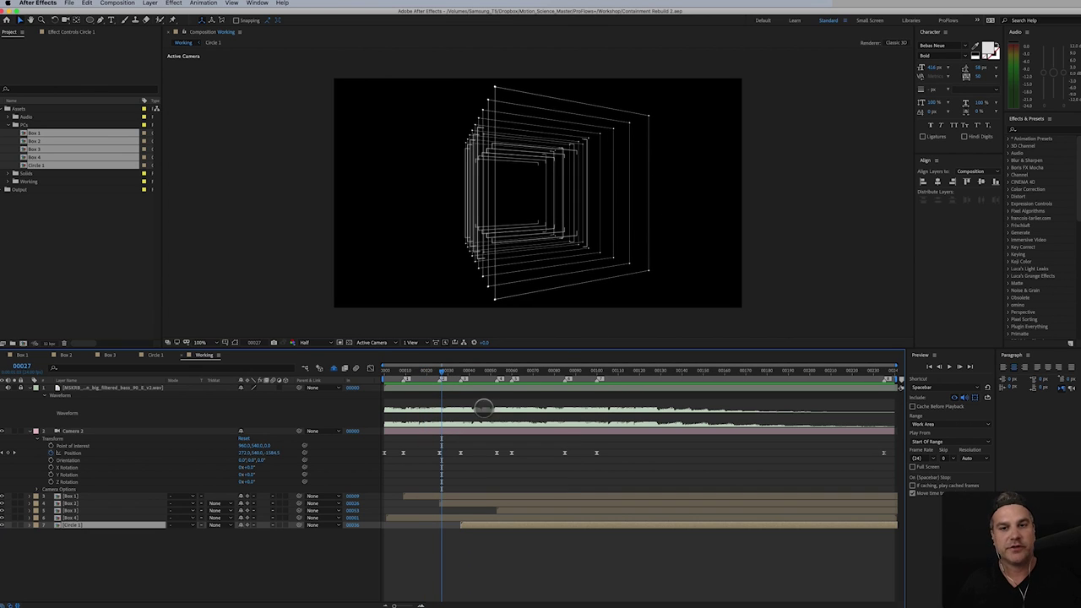
mouse_move(441, 372)
left_mouse_down()
mouse_move(393, 378)
mouse_move(458, 380)
left_mouse_up()
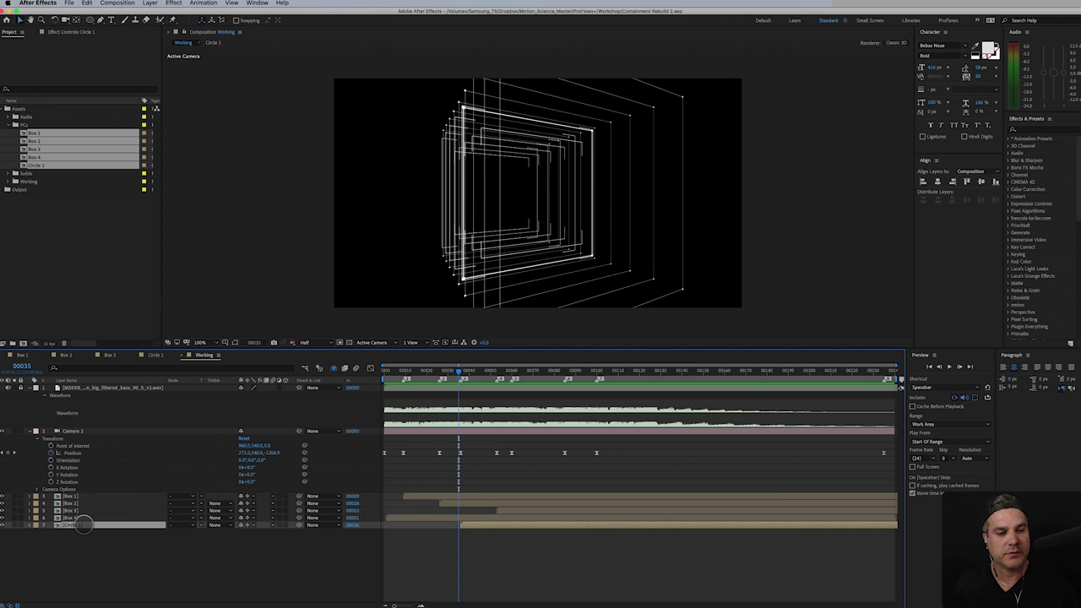
left_click(12, 517)
left_click(12, 517)
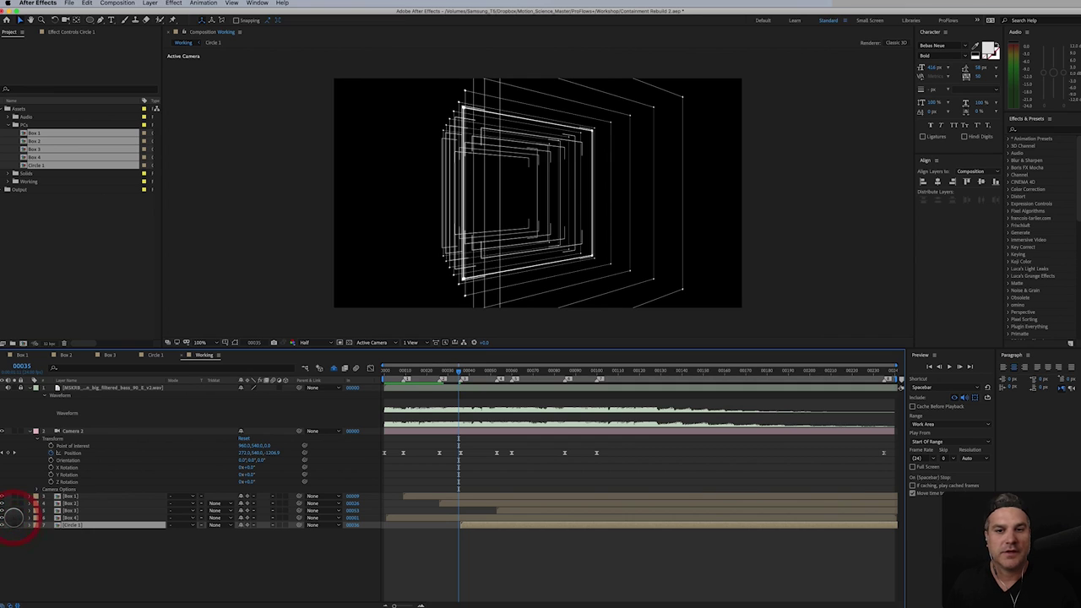
left_click(12, 517)
left_click(12, 516)
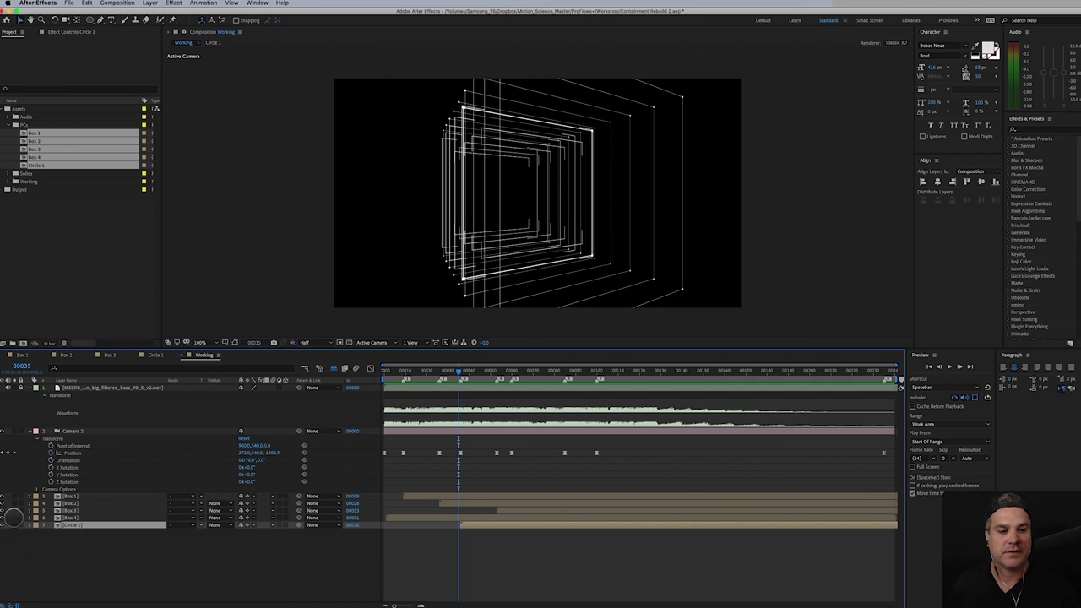
left_click(12, 516)
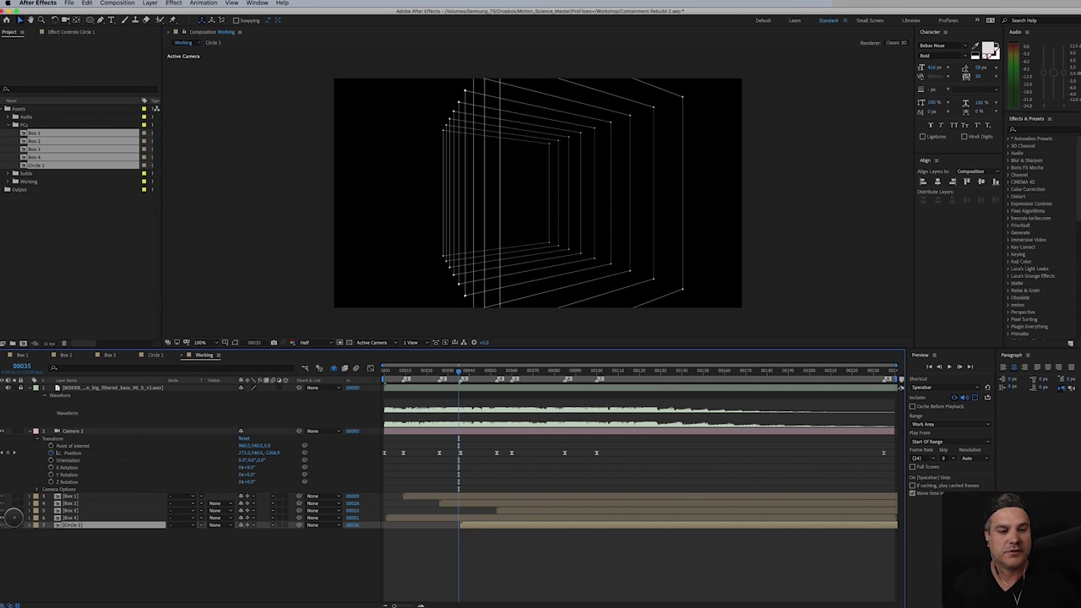
left_click(12, 517)
left_click(77, 516)
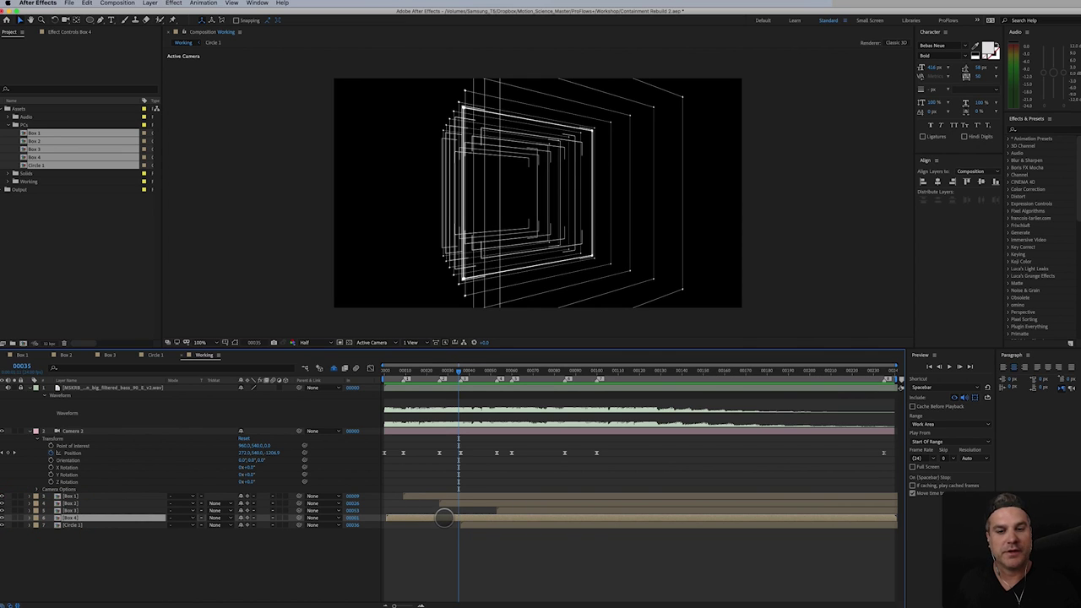
left_click_drag(509, 380, 564, 397)
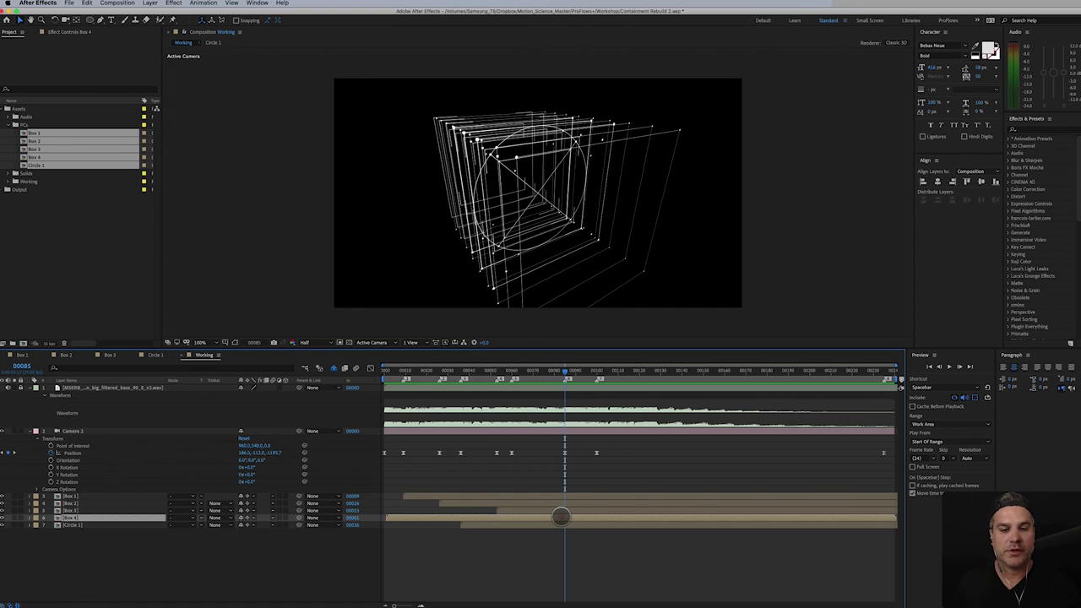
- Open the Box 4 precomp and select its five box layers
double_click(561, 517)
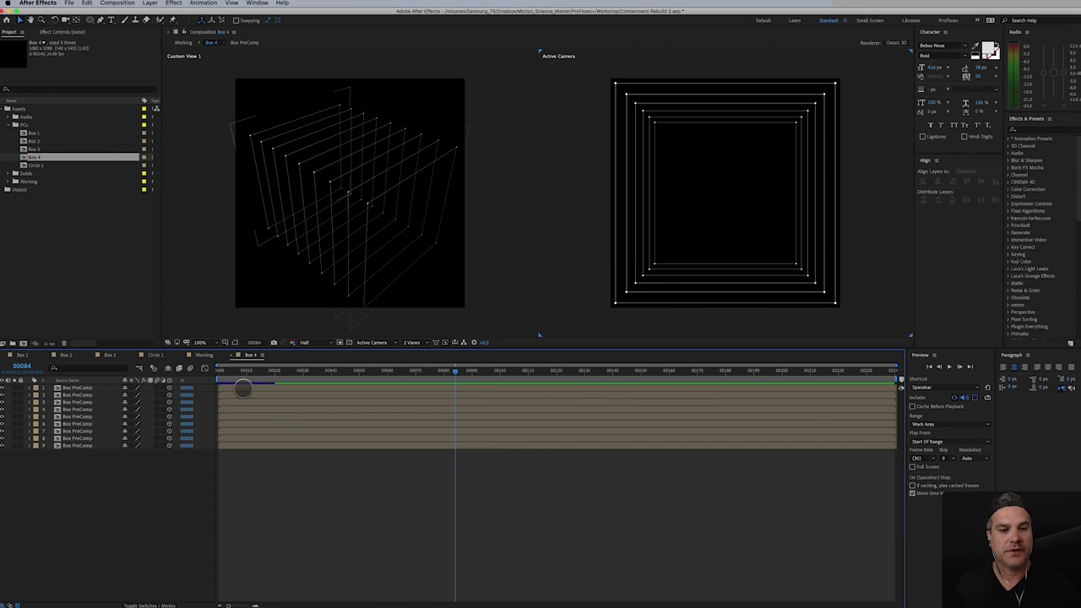
left_click(243, 388)
left_click_drag(242, 388, 240, 395)
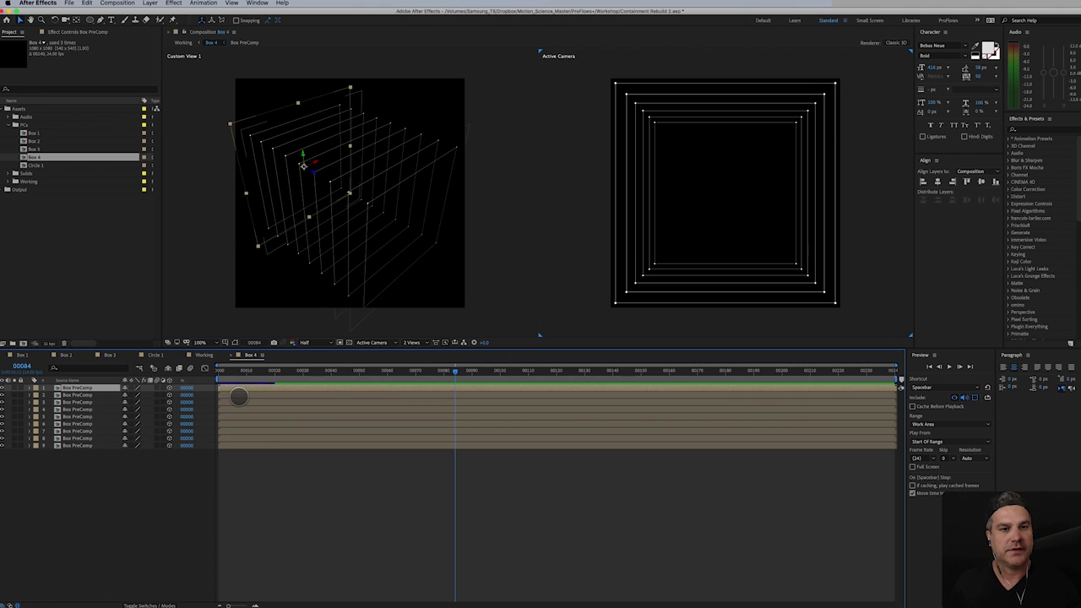
left_click(239, 396, "shift")
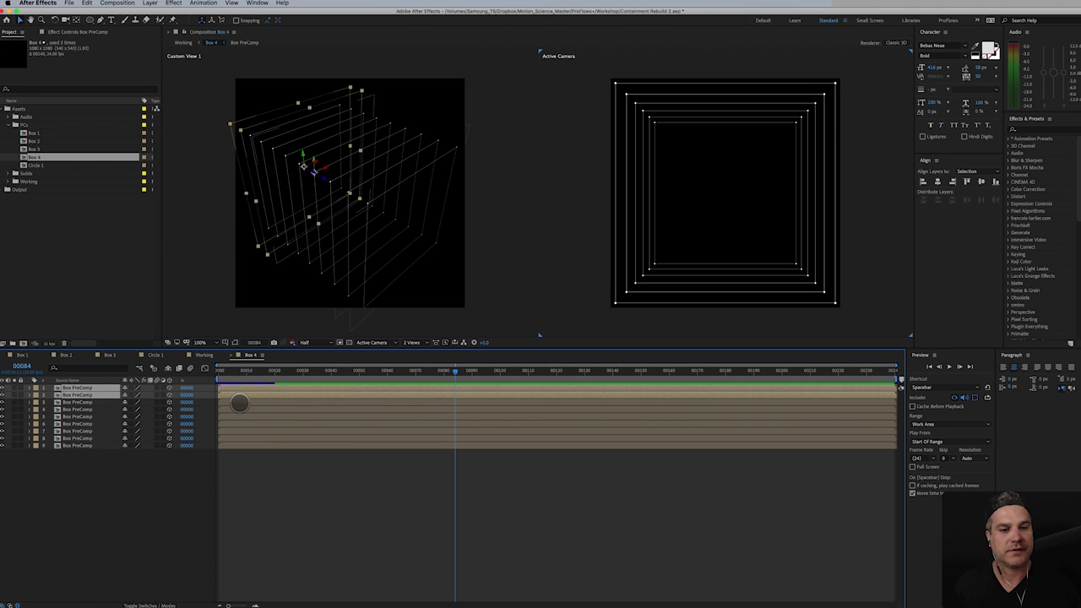
left_click(243, 454)
left_click(235, 389)
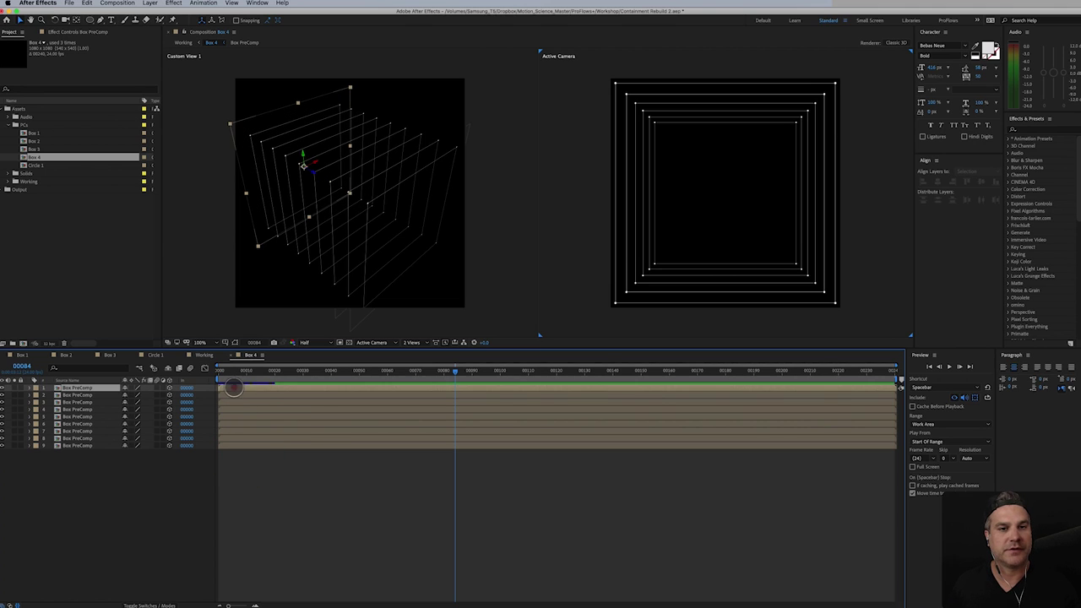
left_click(235, 395, "shift")
left_click(235, 403, "shift")
left_click(235, 410, "shift")
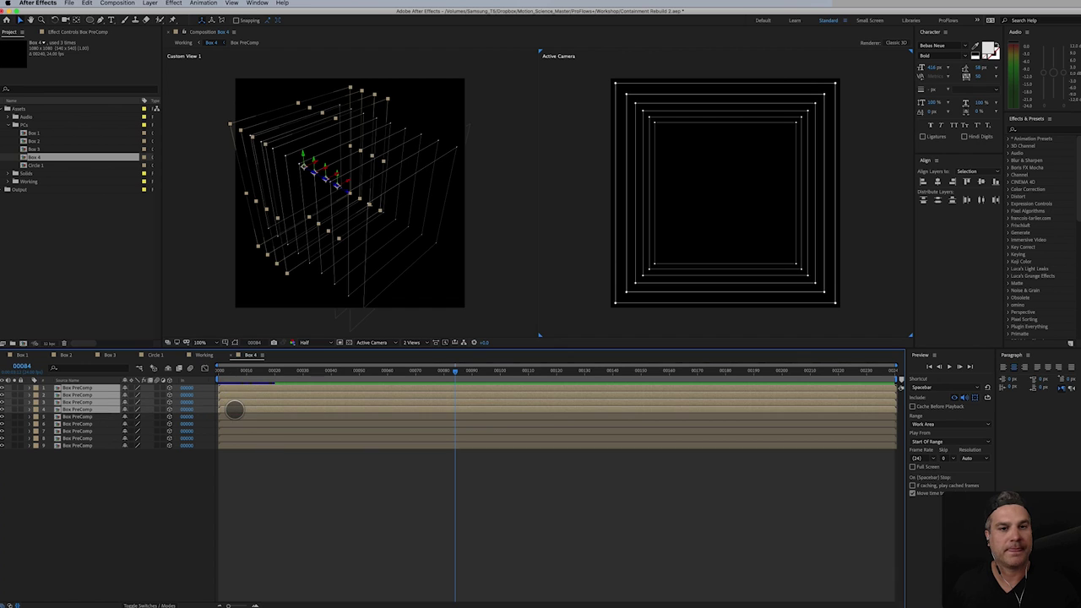
left_click(235, 416, "shift")
- Start the five Box 4 layers at the current time, preview, and return to Working
left_click_drag(241, 406, 473, 411)
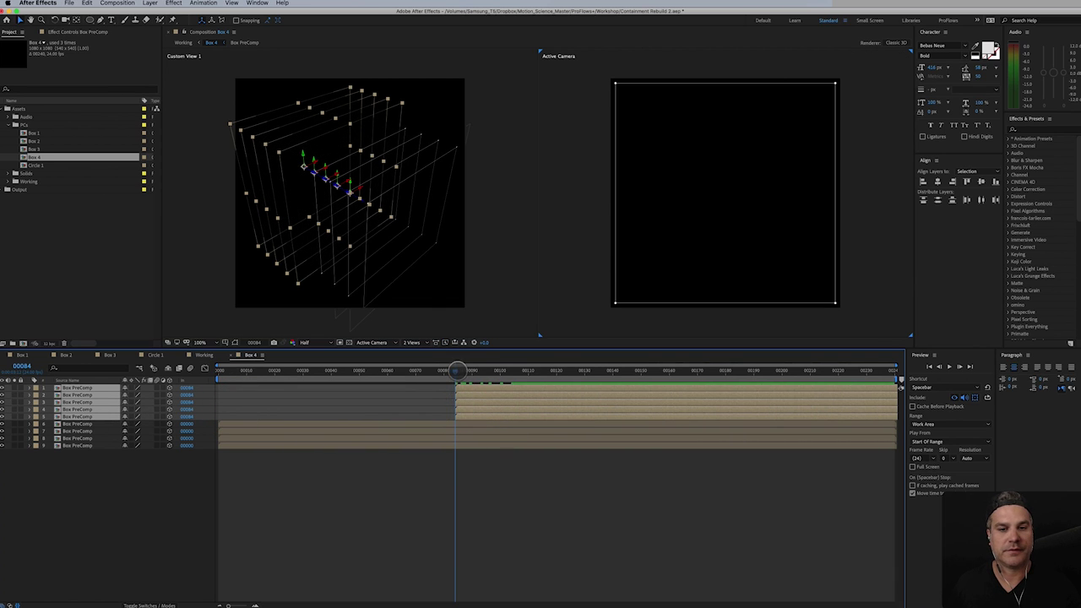
left_click_drag(457, 374, 456, 396)
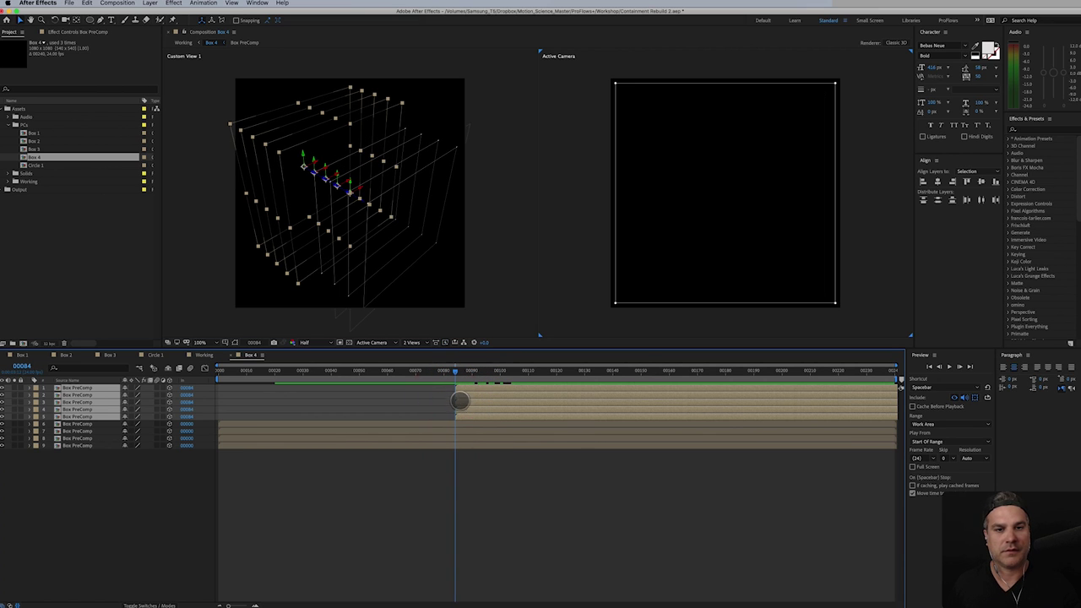
key("space")
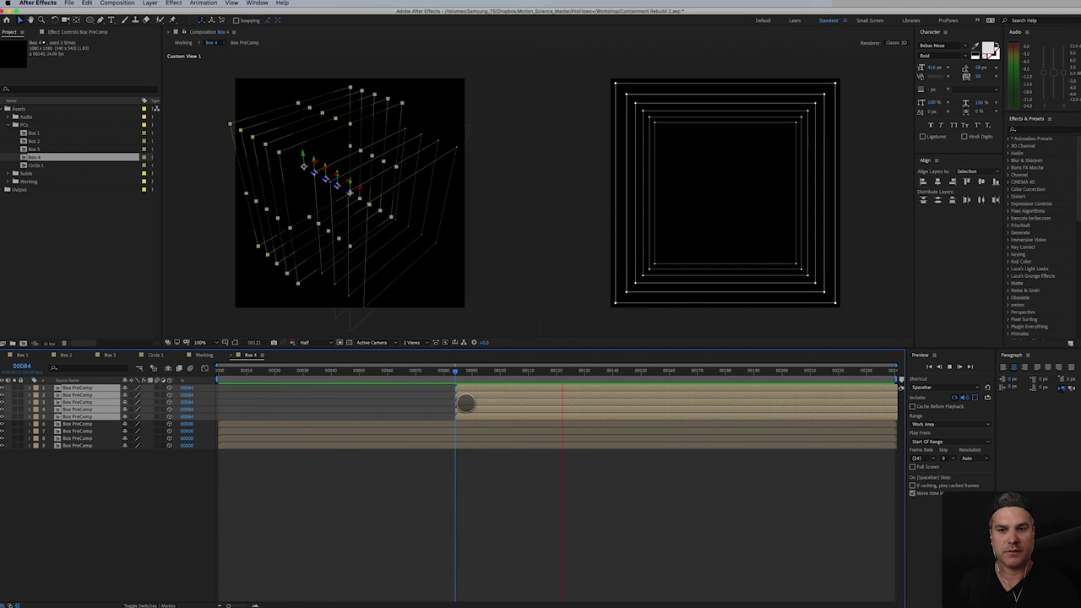
left_click(459, 377)
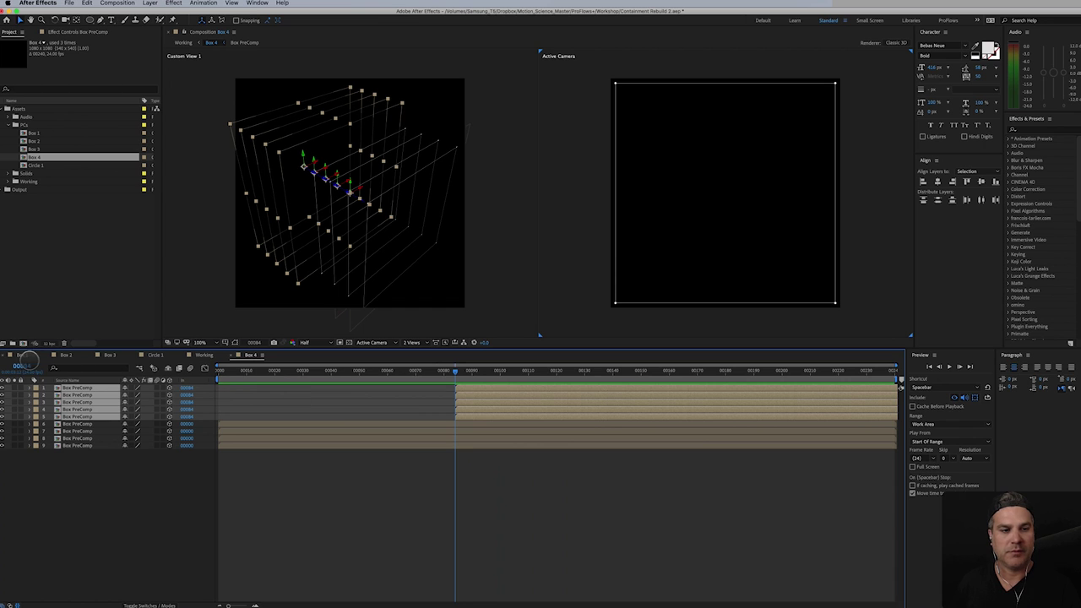
left_click(202, 354)
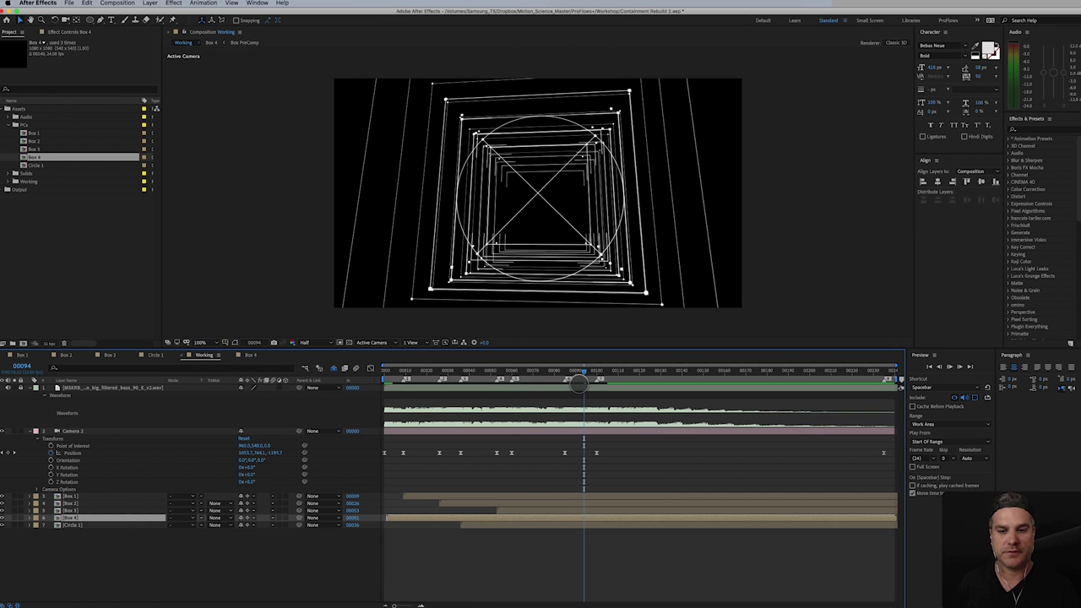
key("space")
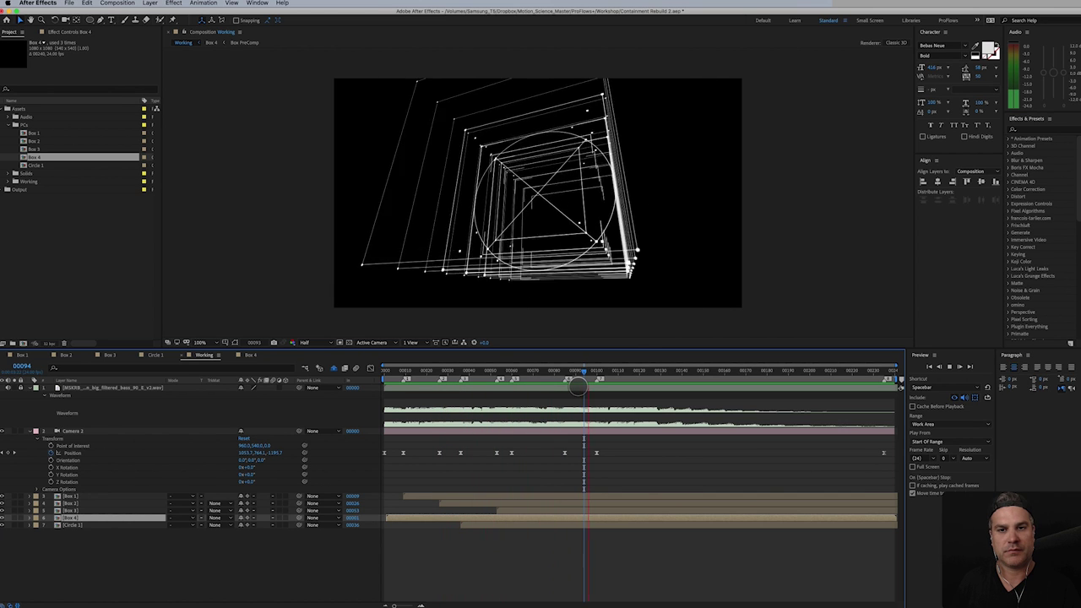
key("space")
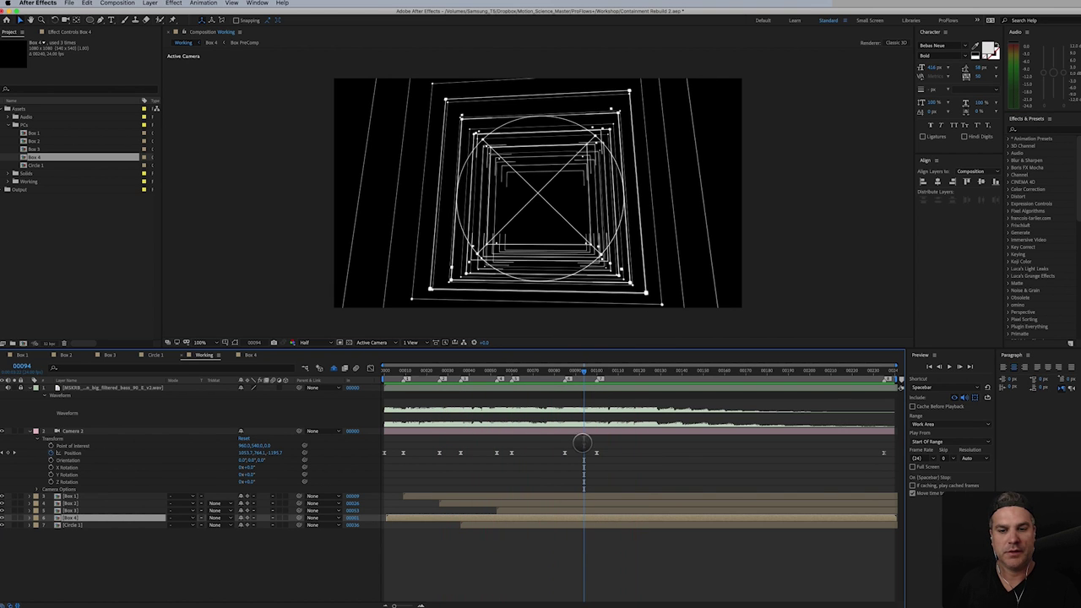
- Toggle Box 4's stacked box layers, hiding the innermost one, then return to Working
double_click(583, 518)
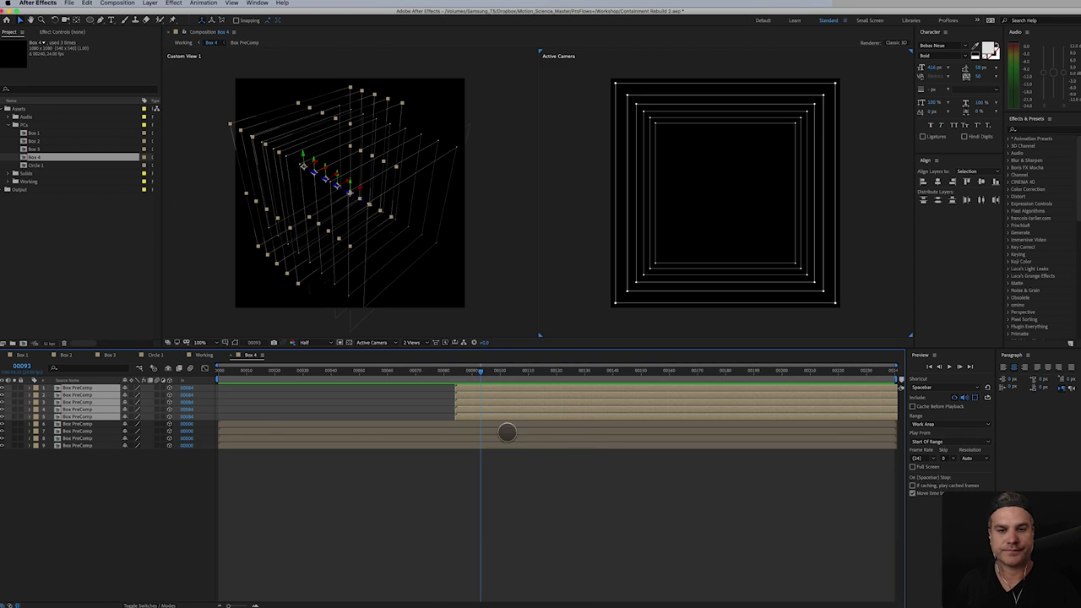
left_click_drag(461, 370, 237, 402)
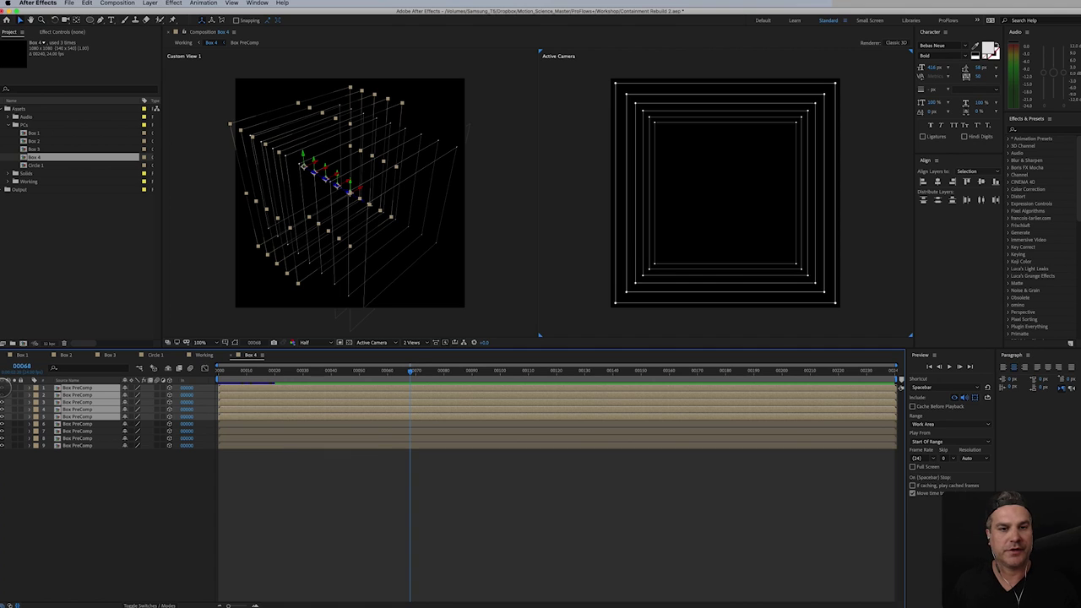
left_click(12, 386)
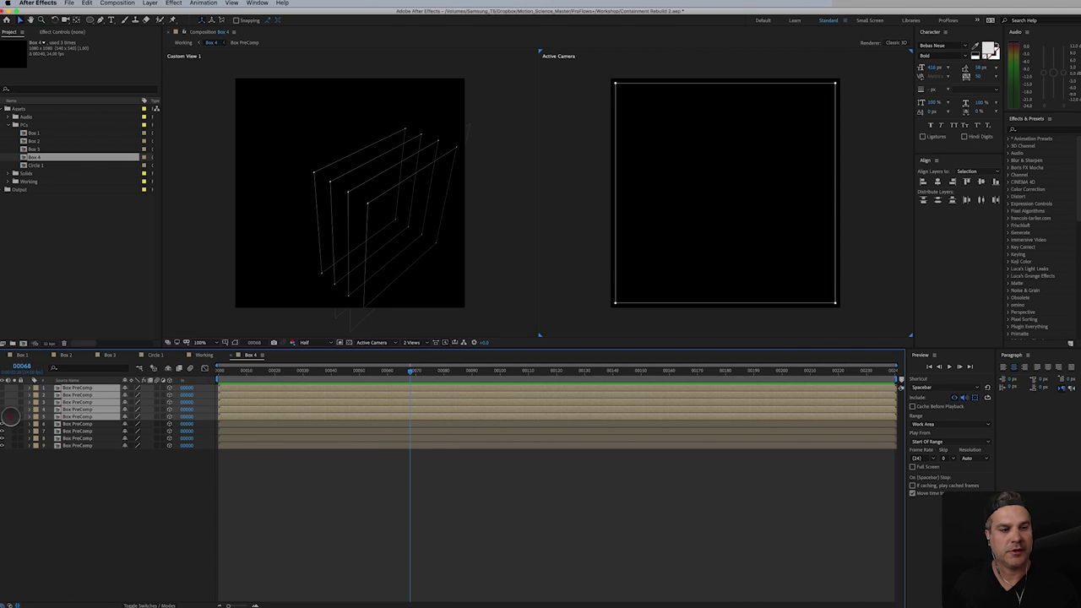
left_click(5, 420)
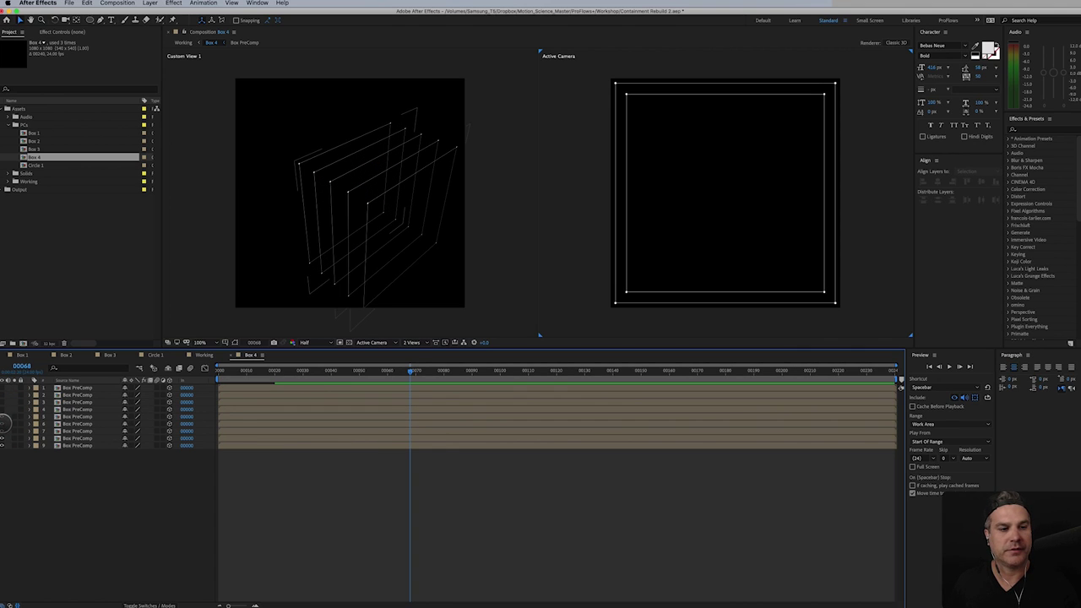
left_click(3, 404)
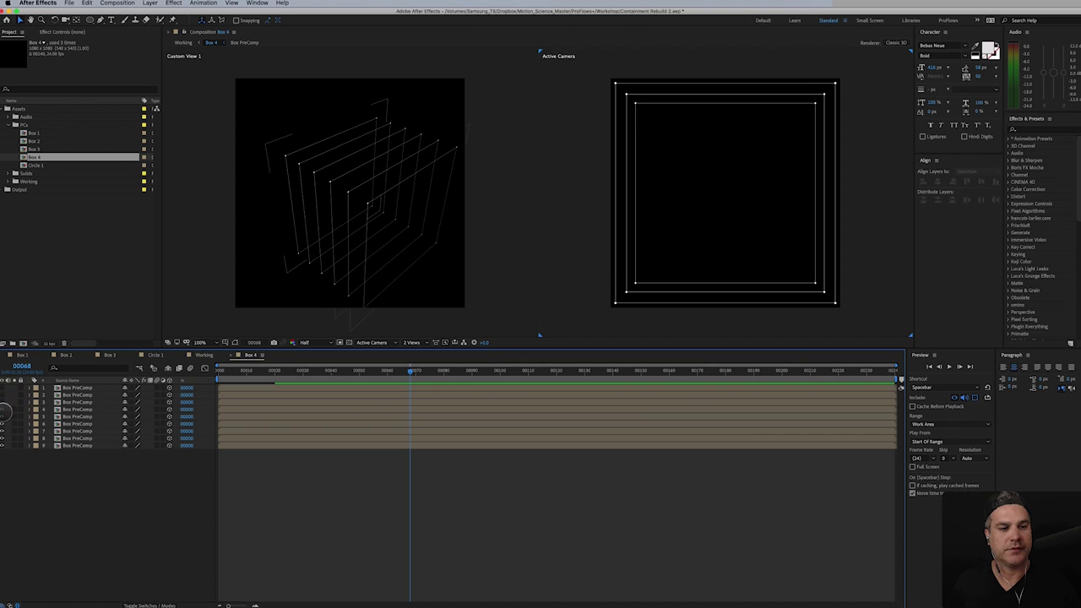
left_click(3, 406)
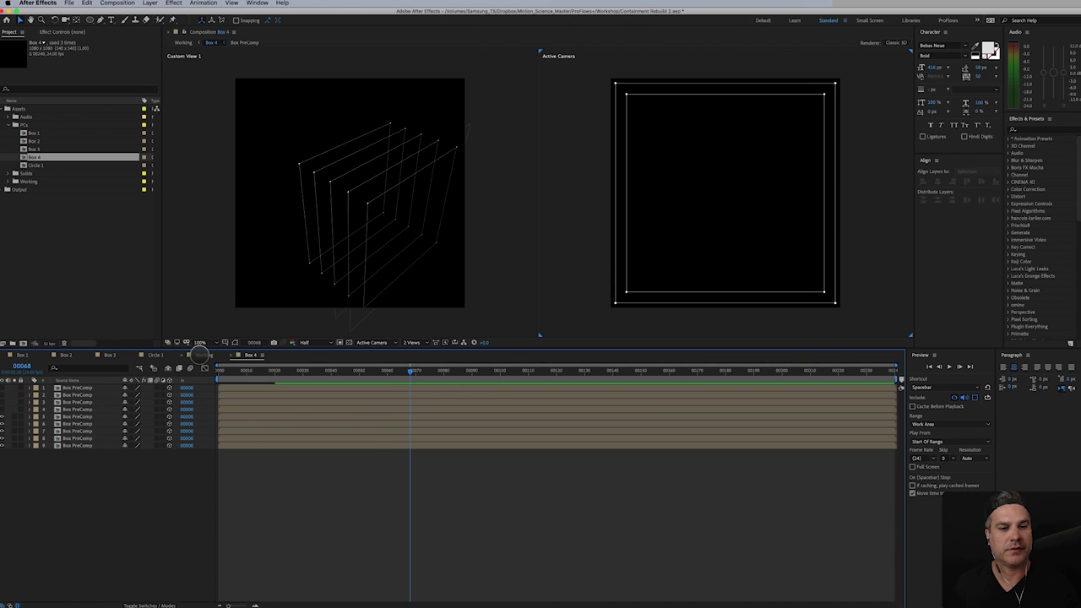
left_click(202, 355)
left_click(243, 354)
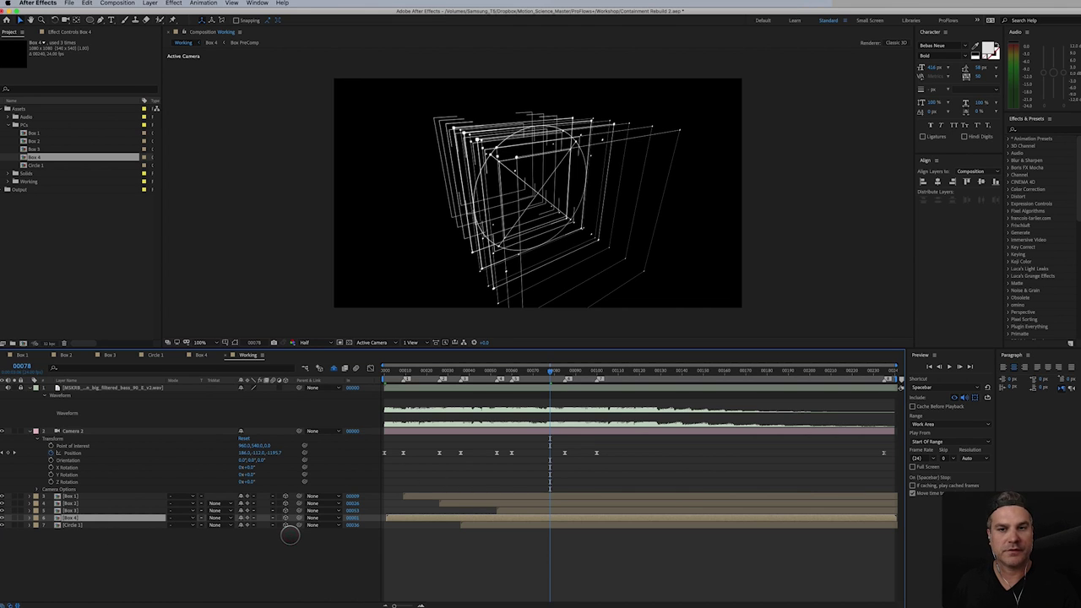
- Set Box 4's Z position to 45 to push it deeper into the scene
key("p")
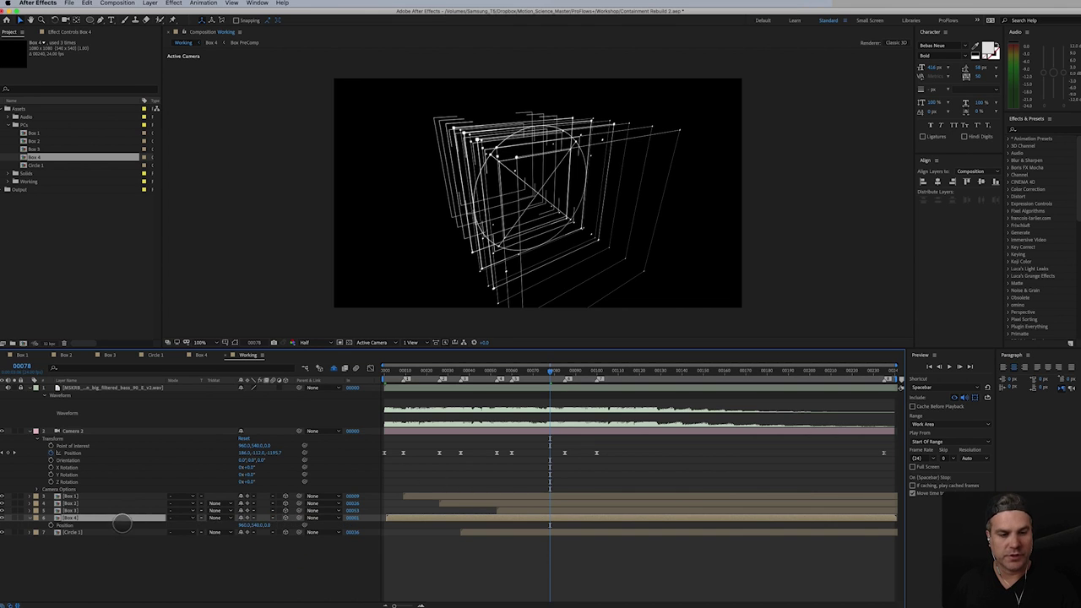
left_click_drag(270, 526, 534, 512)
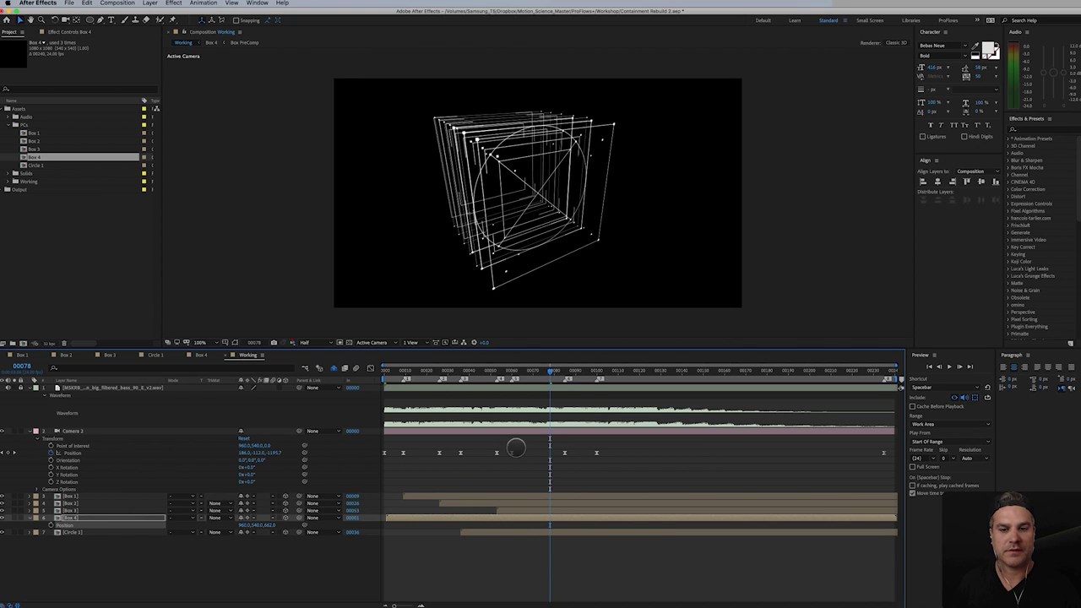
left_click_drag(448, 375, 575, 400)
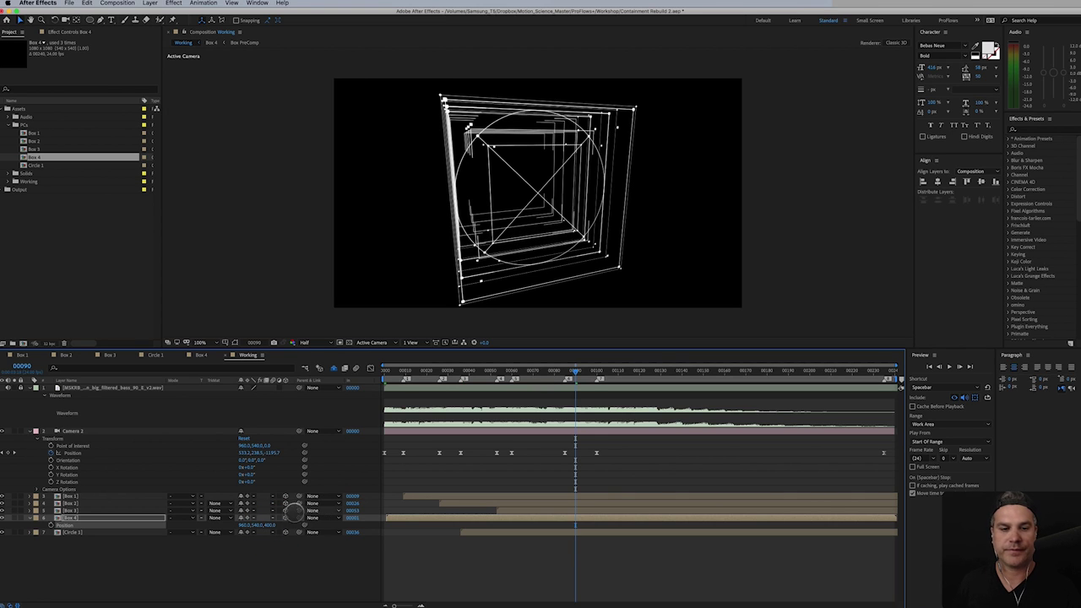
left_click(270, 526)
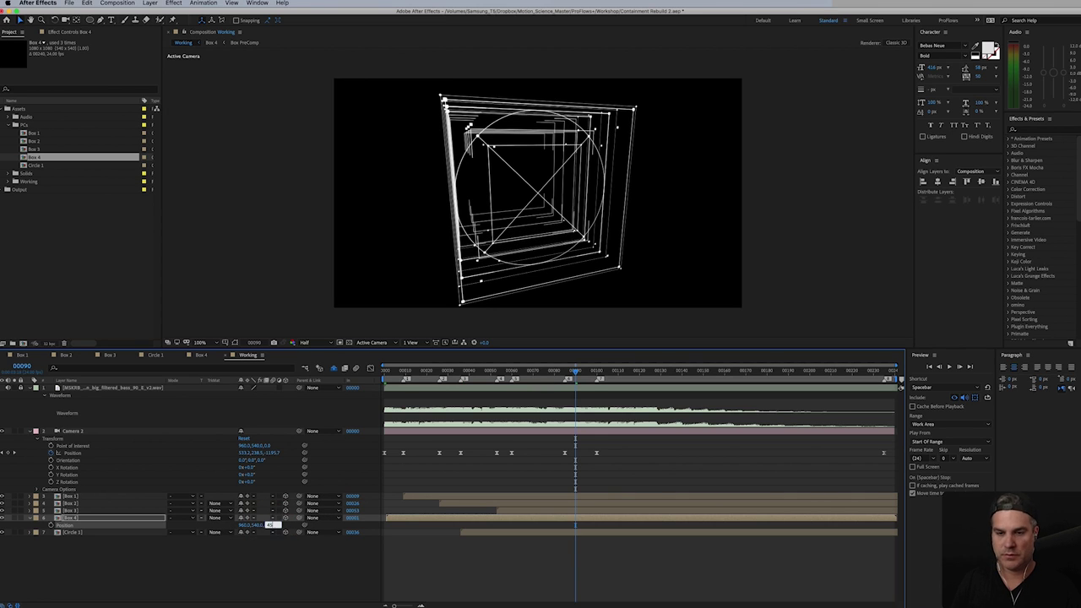
type("45")
key("Return")
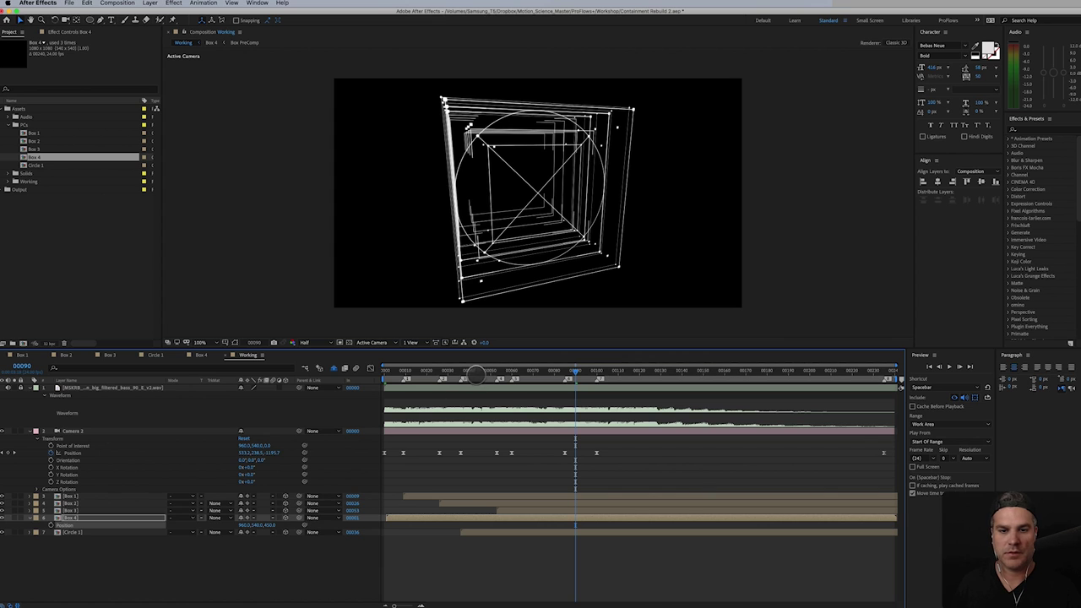
left_click_drag(479, 374, 547, 427)
- Scale Box 4 to 130%
key("s")
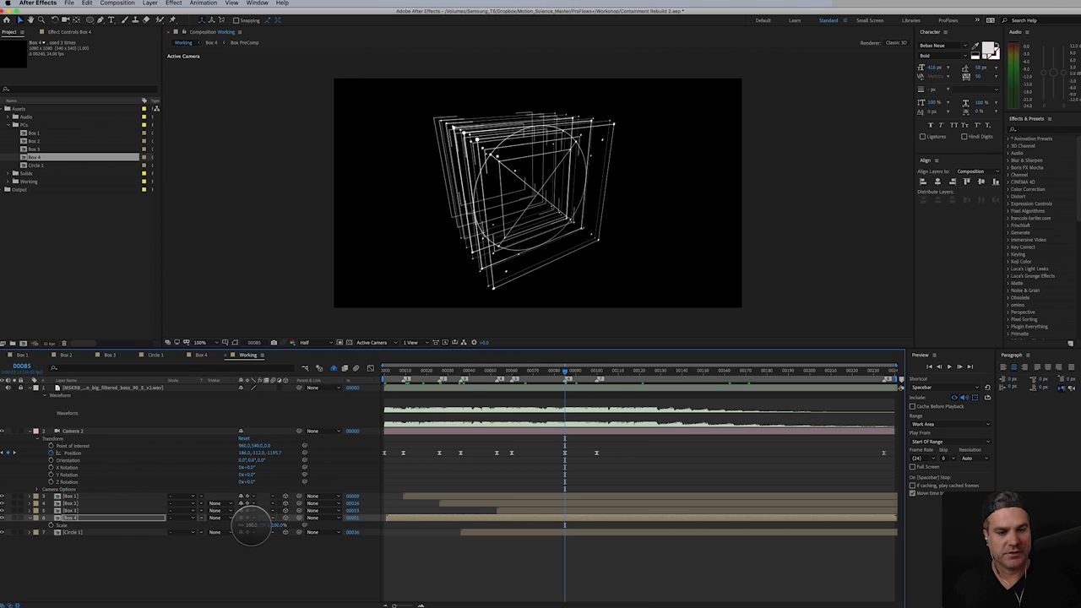
mouse_move(253, 526)
left_mouse_down()
mouse_move(263, 526)
mouse_move(249, 526)
left_mouse_up()
left_click(252, 526)
type("130")
key("Return")
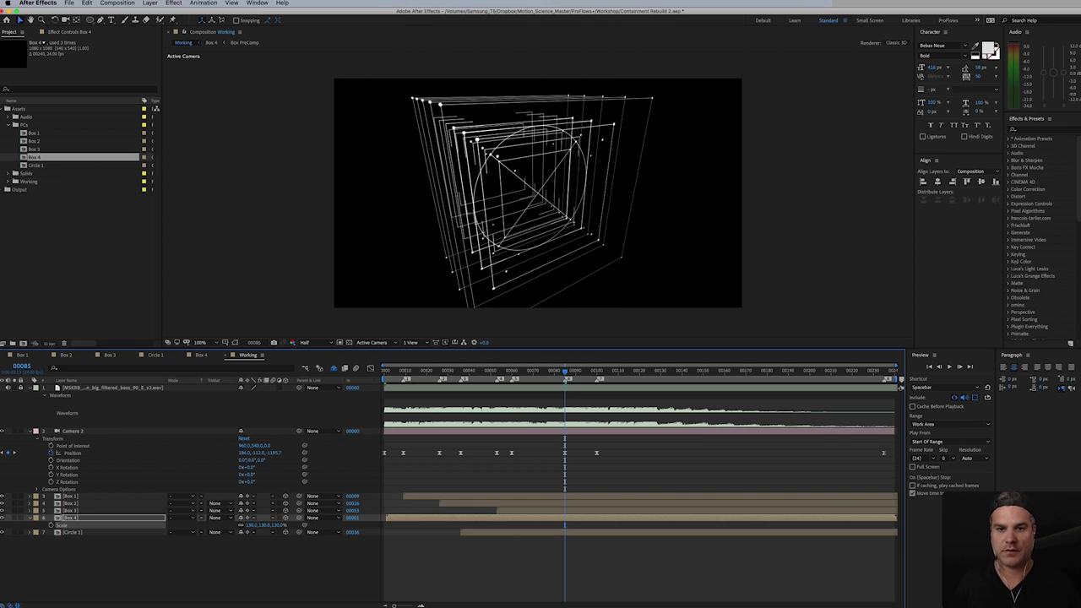
left_click_drag(542, 377, 539, 427)
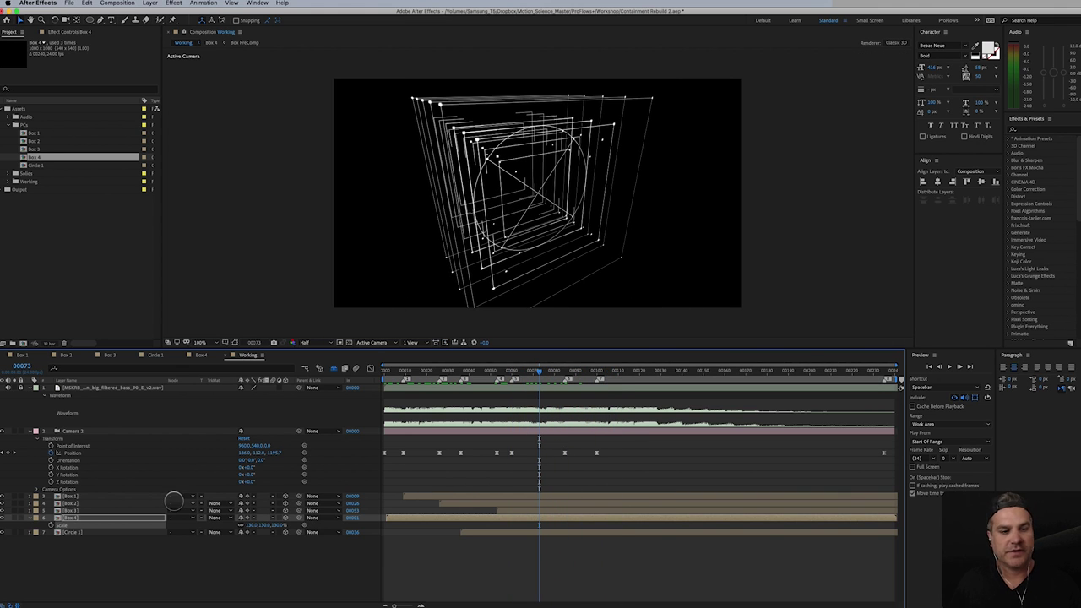
- Try a Y Rotation on Box 4, then readjust its Position
key("r")
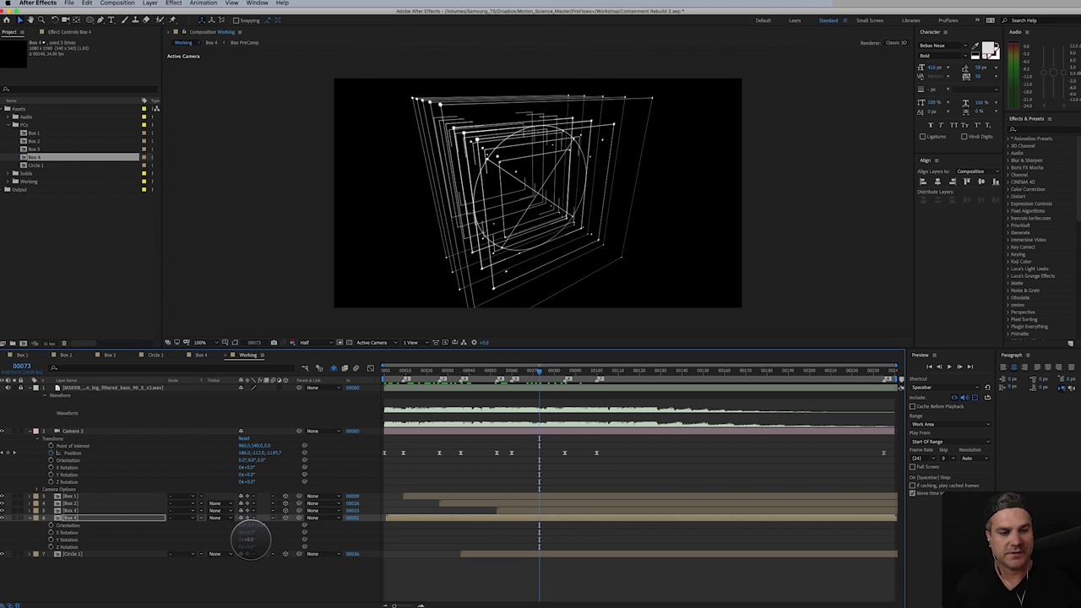
left_click_drag(251, 539, 287, 538)
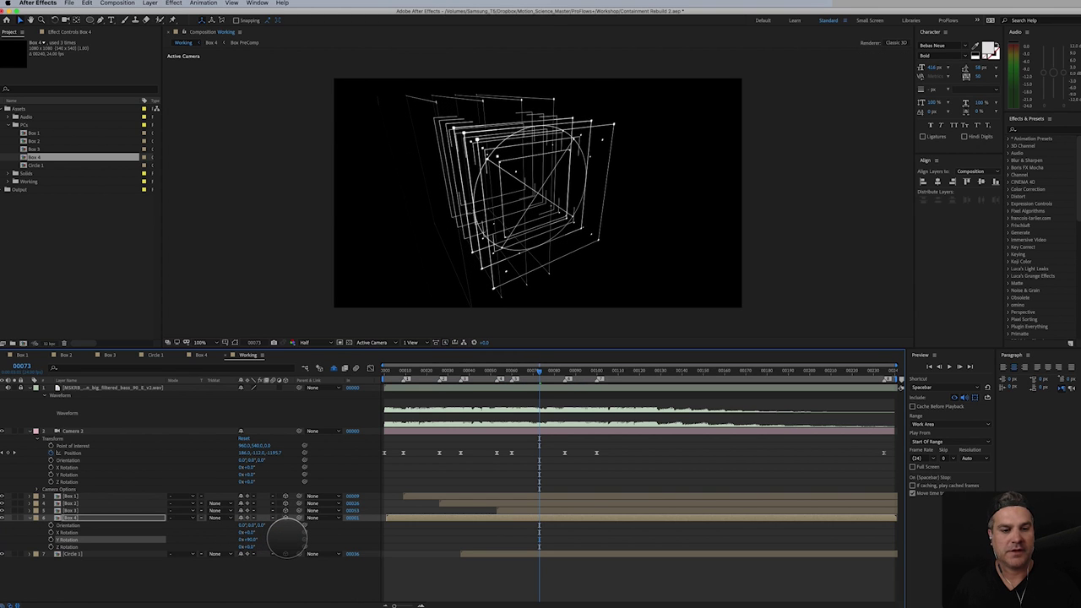
left_click(285, 538)
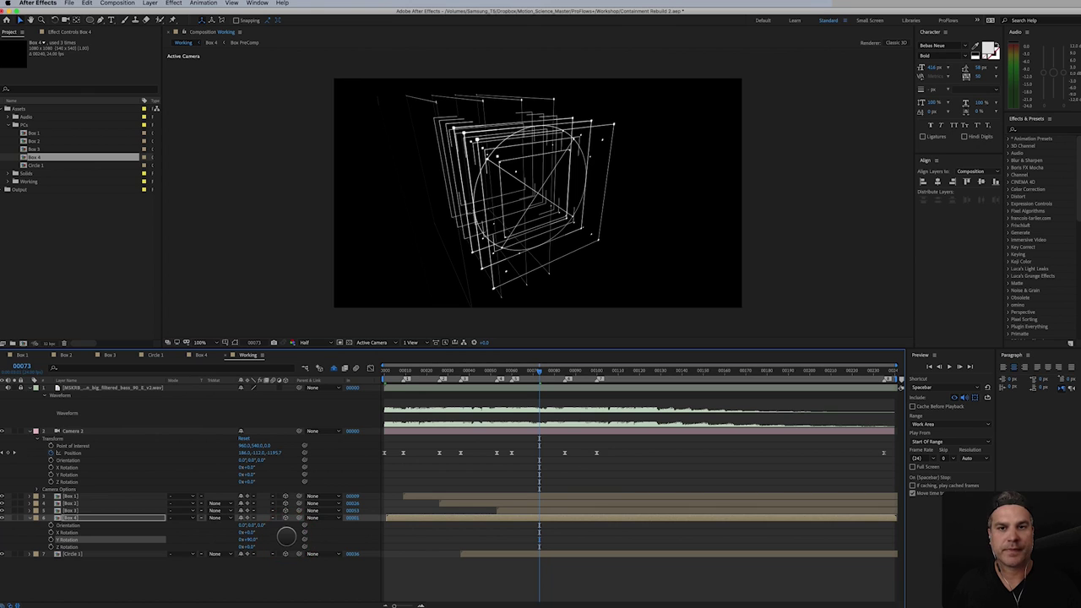
key("p")
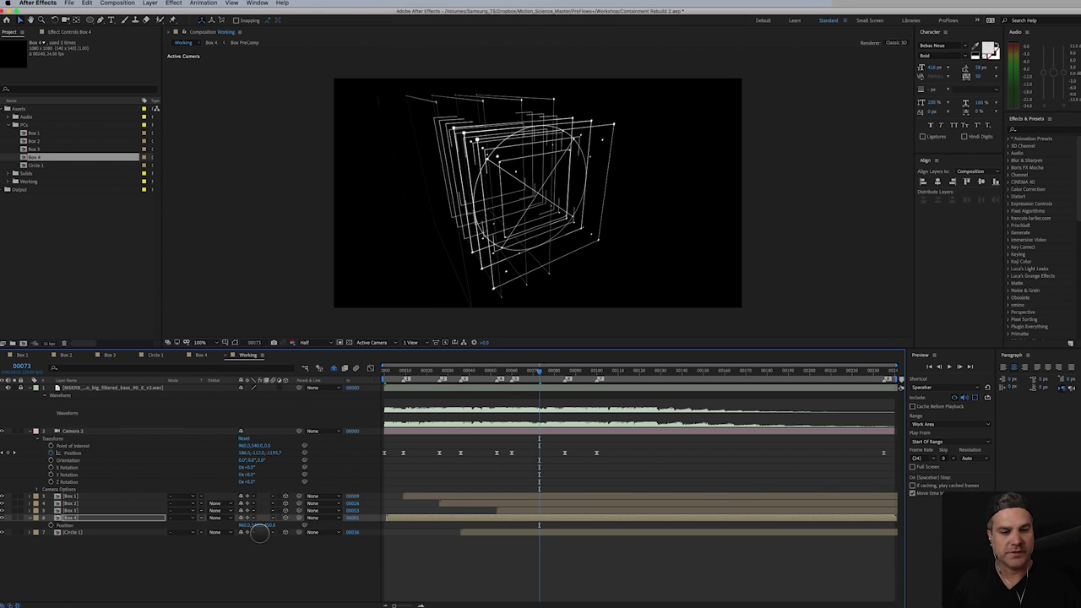
left_click(269, 526)
key("Return")
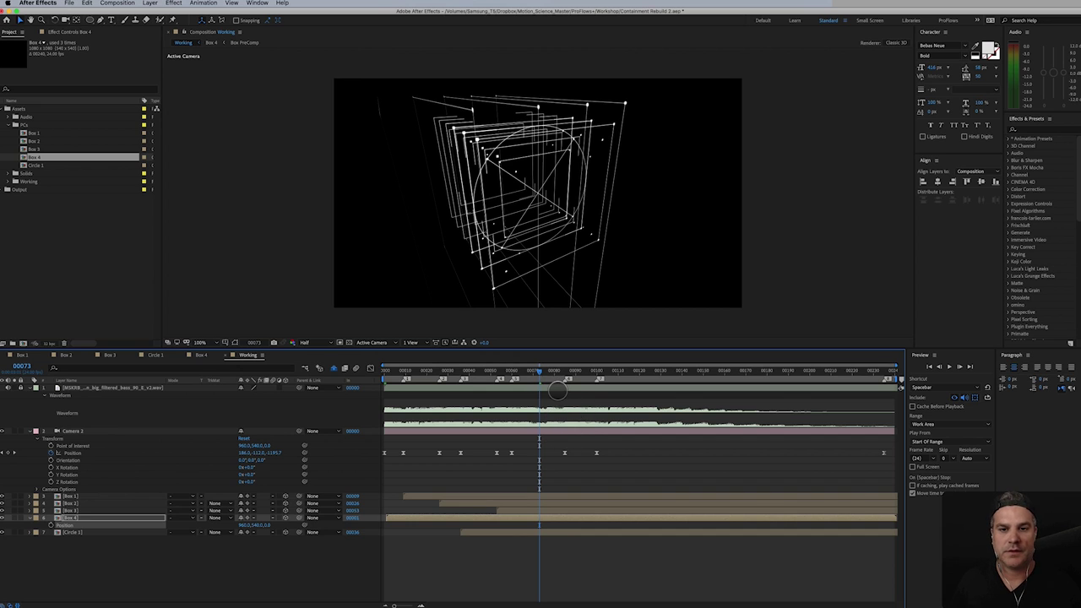
left_click_drag(542, 370, 507, 375)
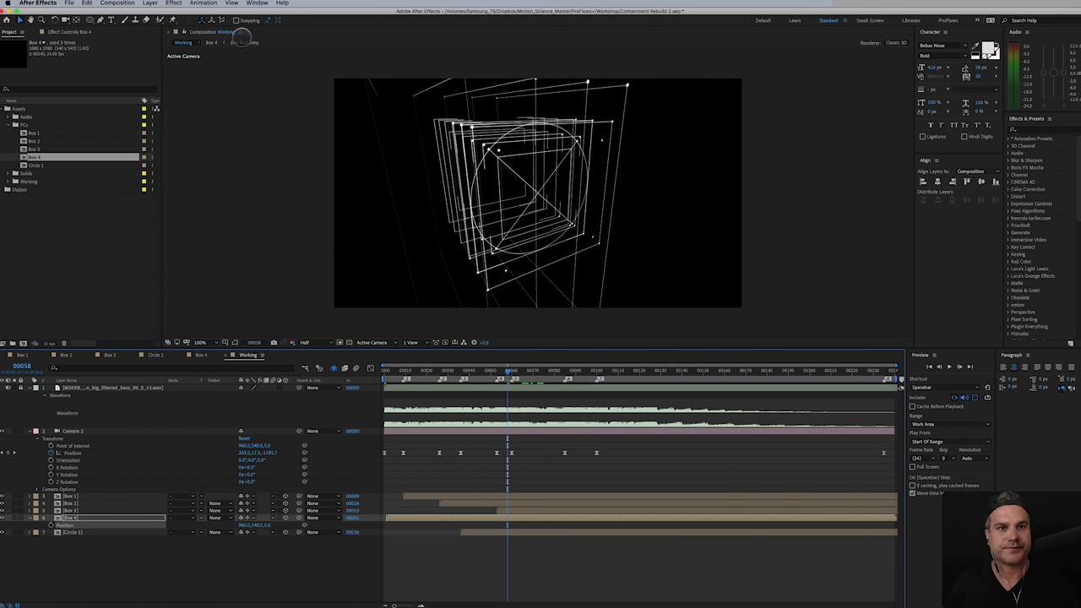
left_click(240, 32)
left_click(236, 47)
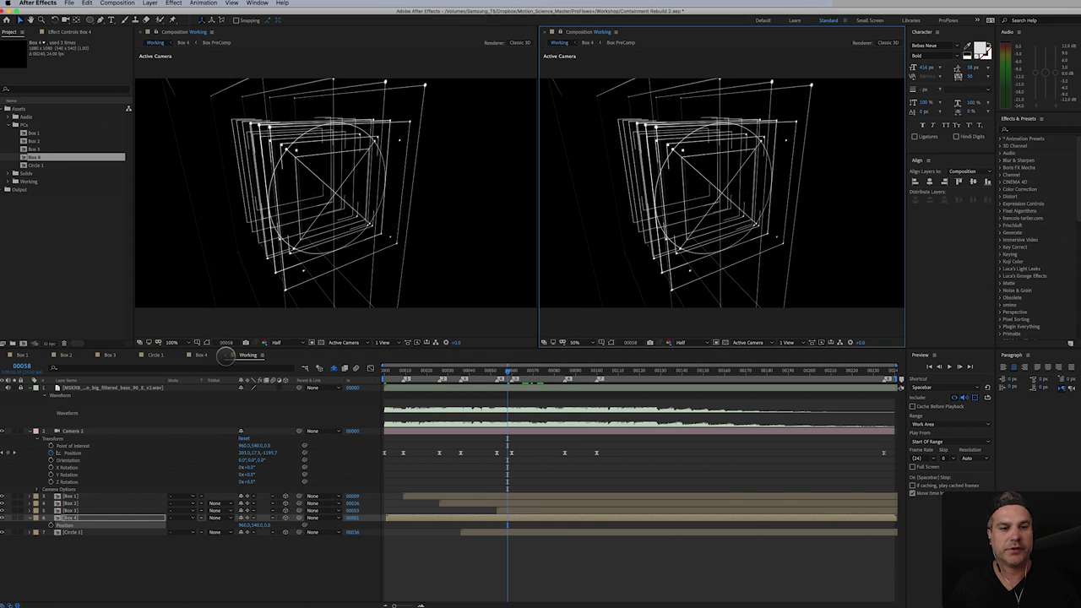
left_click(200, 354)
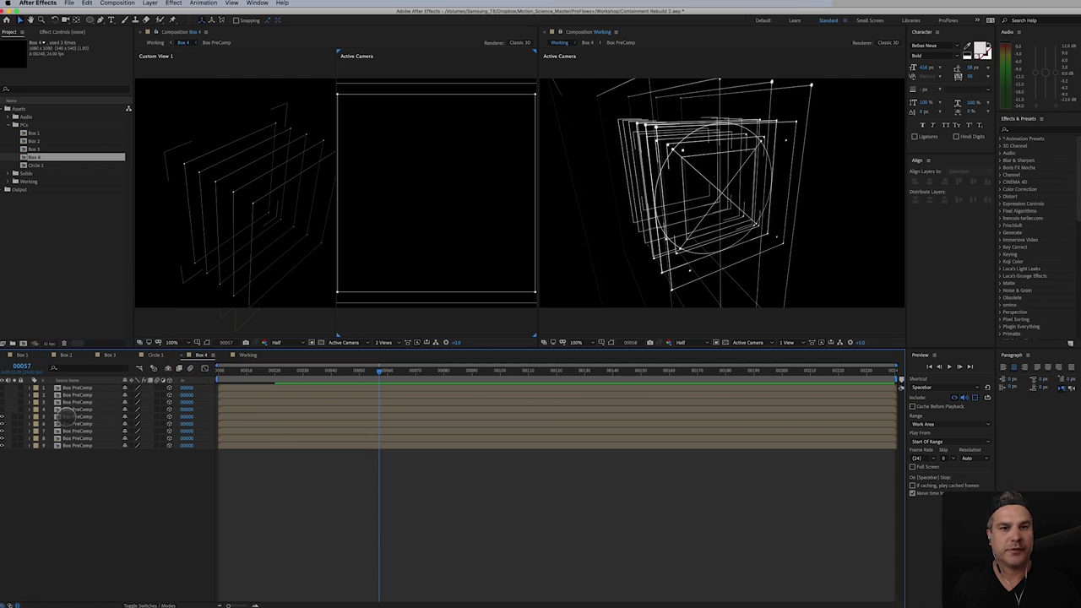
left_click(72, 417)
left_click(3, 416)
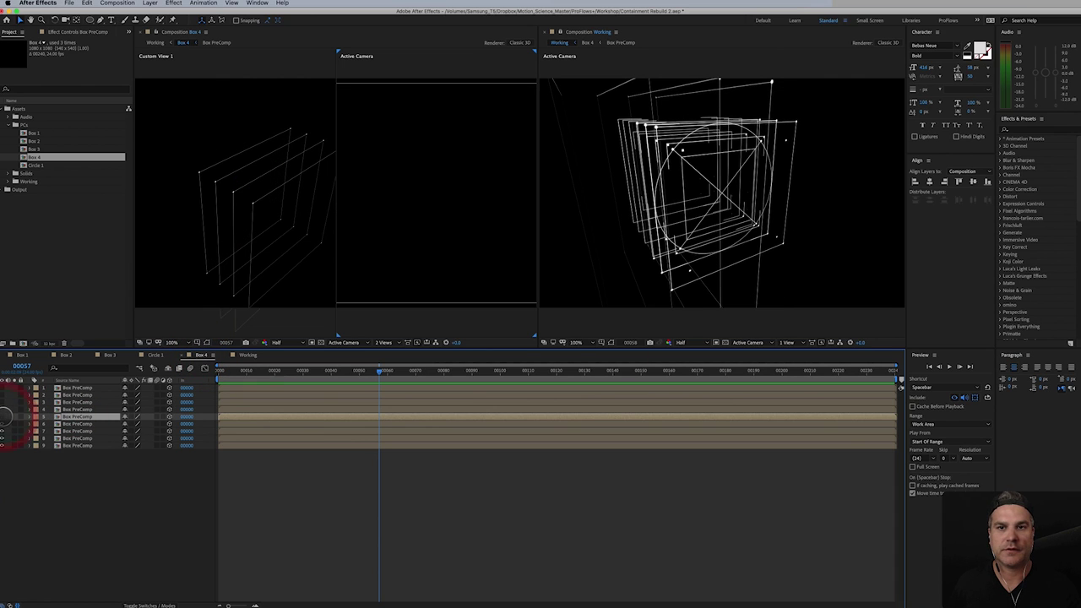
left_click(4, 417)
left_click(3, 445)
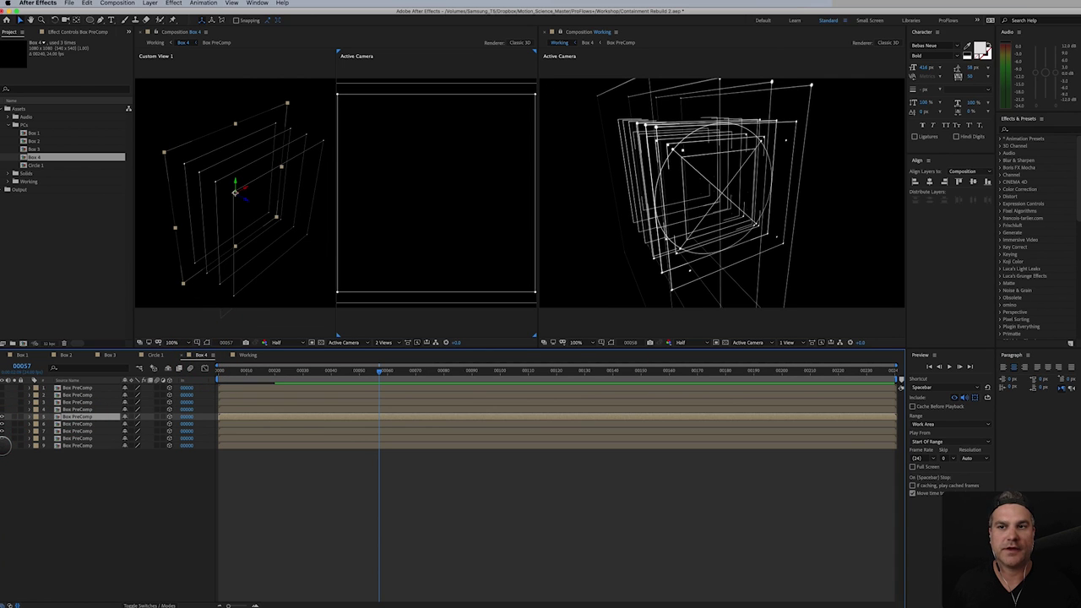
left_click(241, 355)
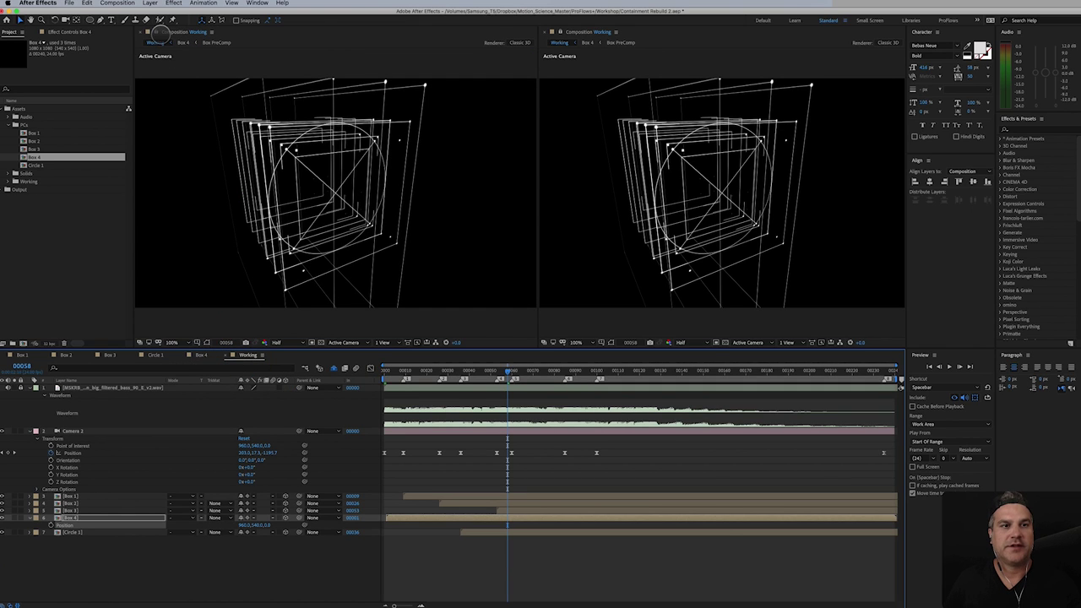
- Close the second viewer and reset Box 4's Scale to 100%
left_click(550, 31)
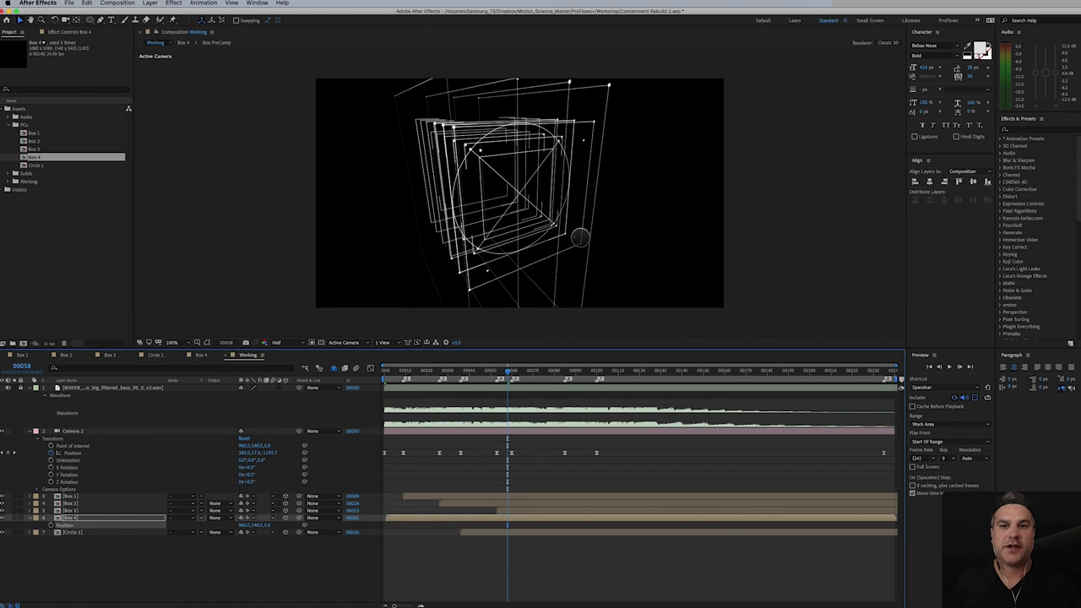
left_click_drag(510, 372, 531, 386)
key("s")
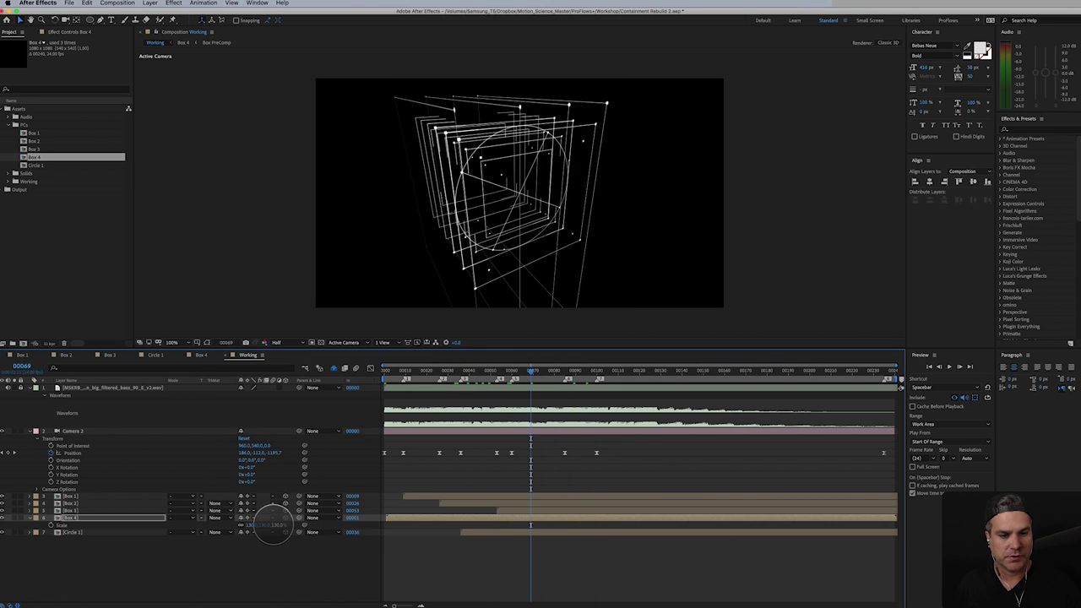
key("Return")
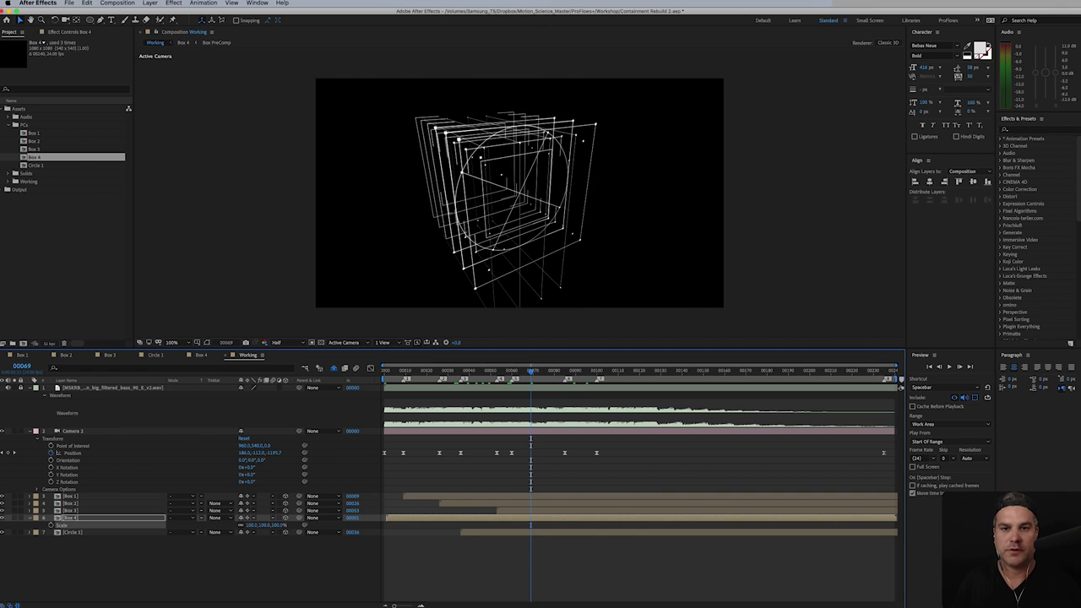
mouse_move(534, 371)
left_mouse_down()
mouse_move(471, 375)
mouse_move(576, 373)
mouse_move(546, 374)
left_mouse_up()
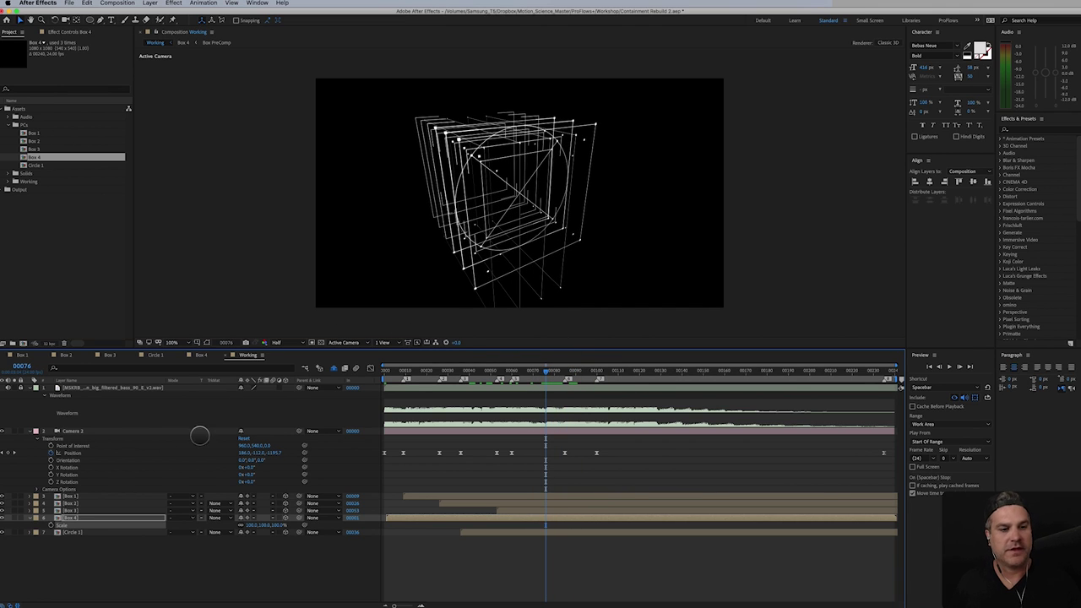
- Enable Camera 2's depth of field with Aperture 400 and a Hexagon iris shape
left_click(104, 434)
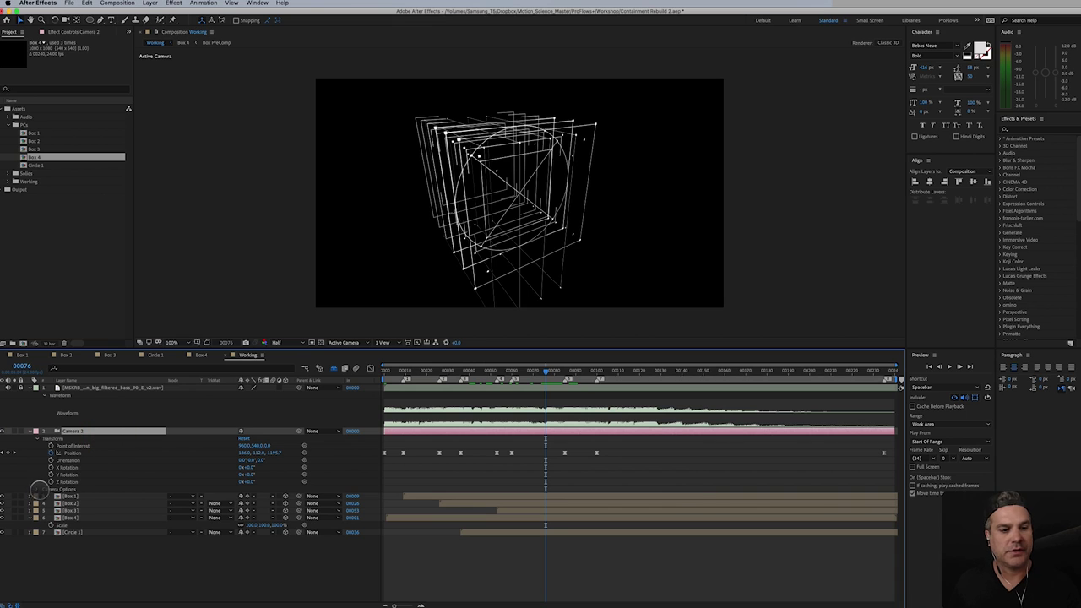
left_click(37, 489)
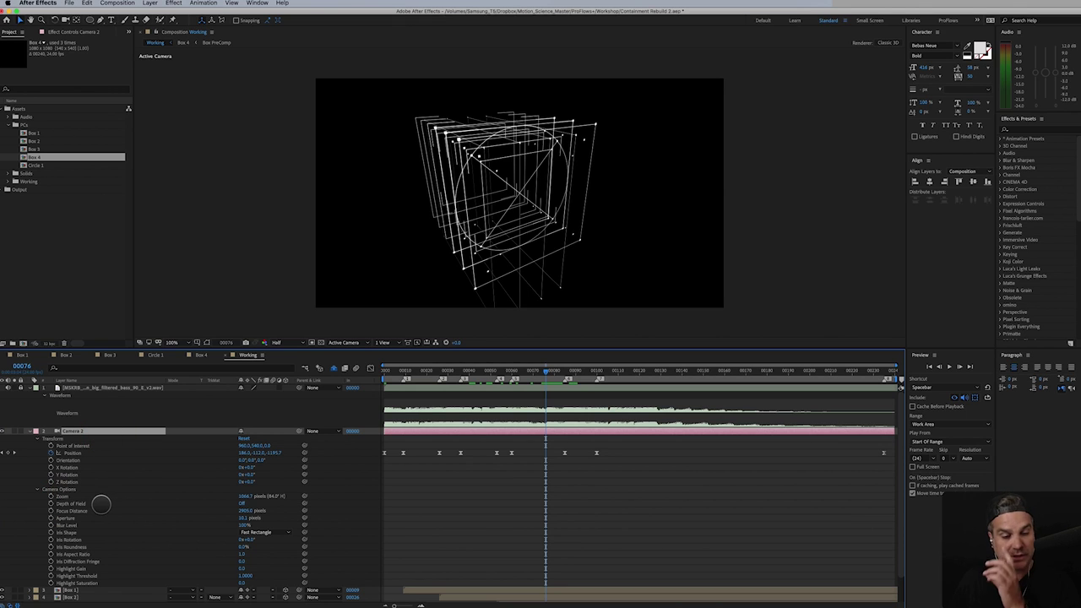
left_click(242, 503)
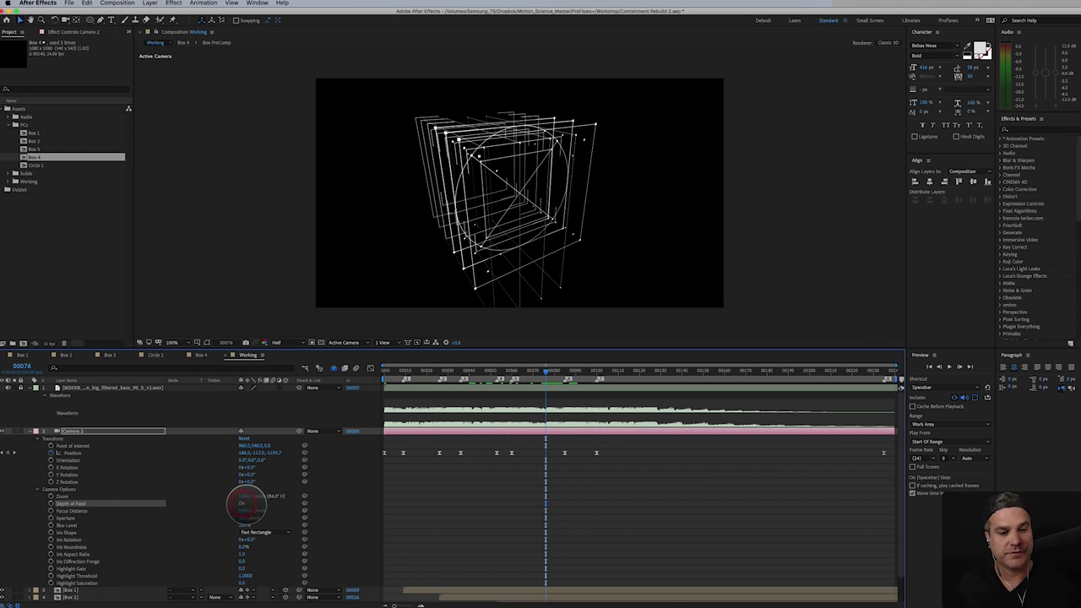
left_click(247, 518)
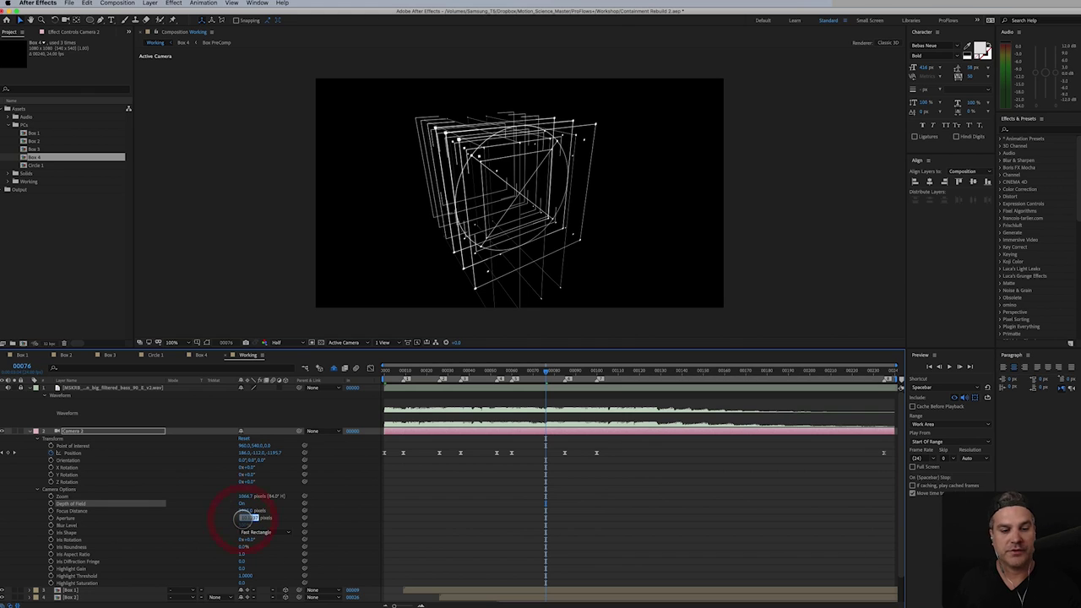
type("400")
key("Return")
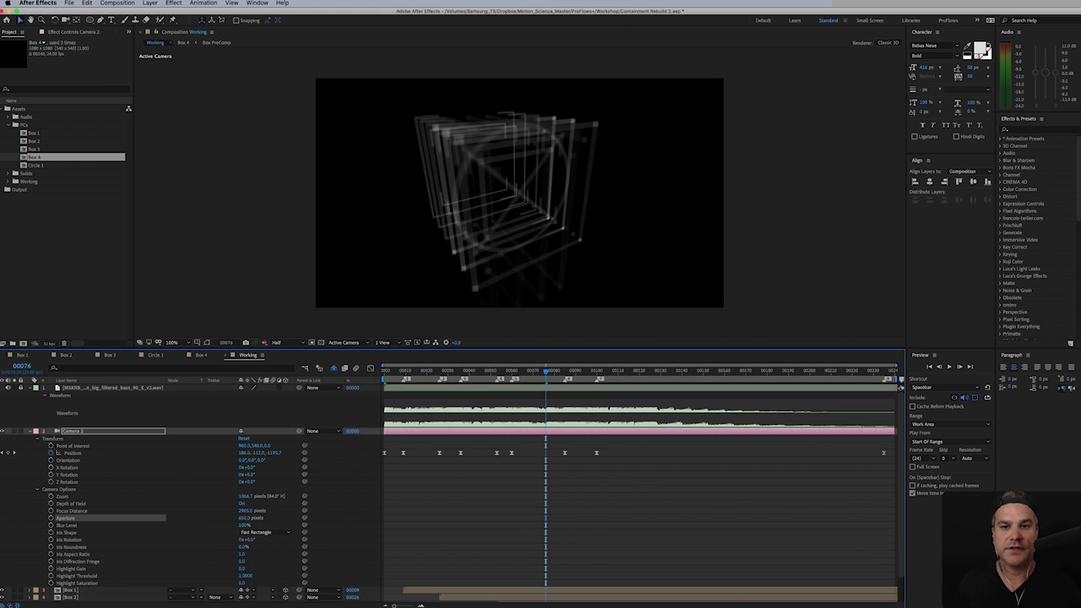
left_click_drag(265, 538, 275, 570)
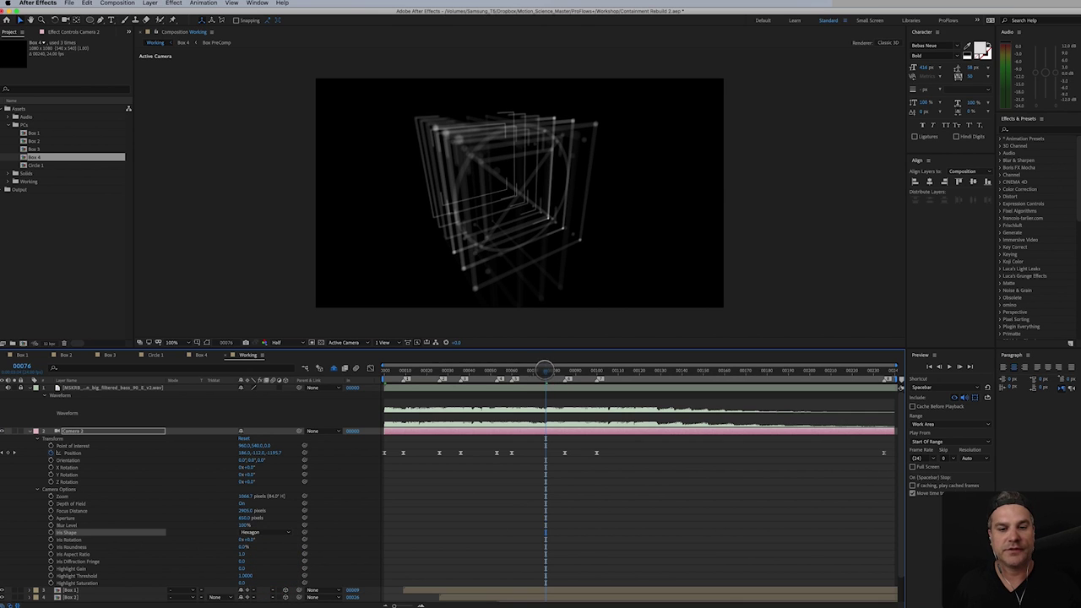
left_click_drag(545, 370, 407, 389)
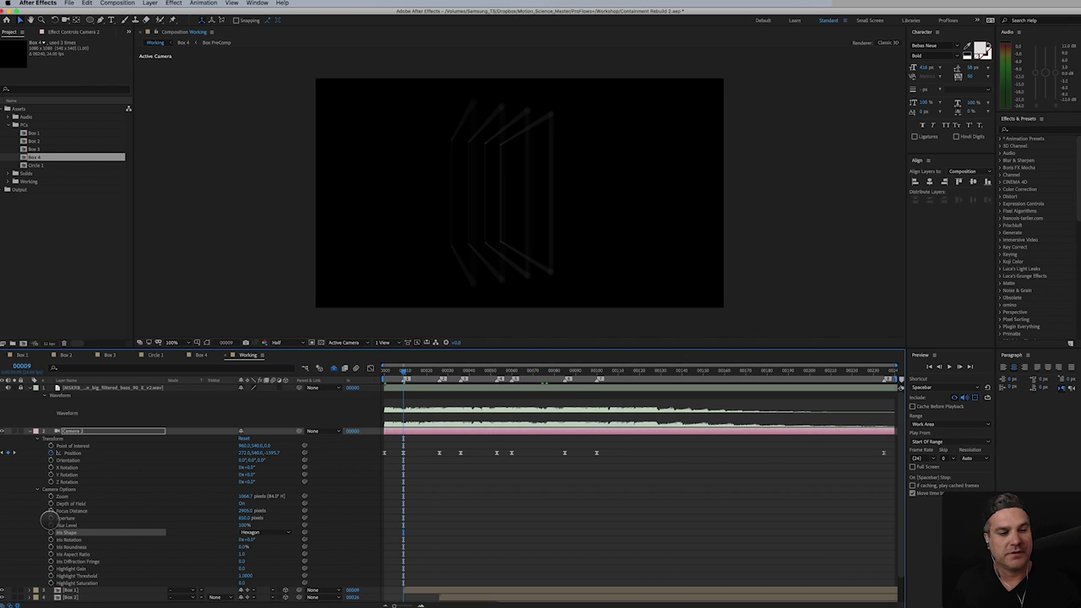
- Keyframe Camera 2's Focus Distance and apply Easy Ease to the first key
left_click(51, 511)
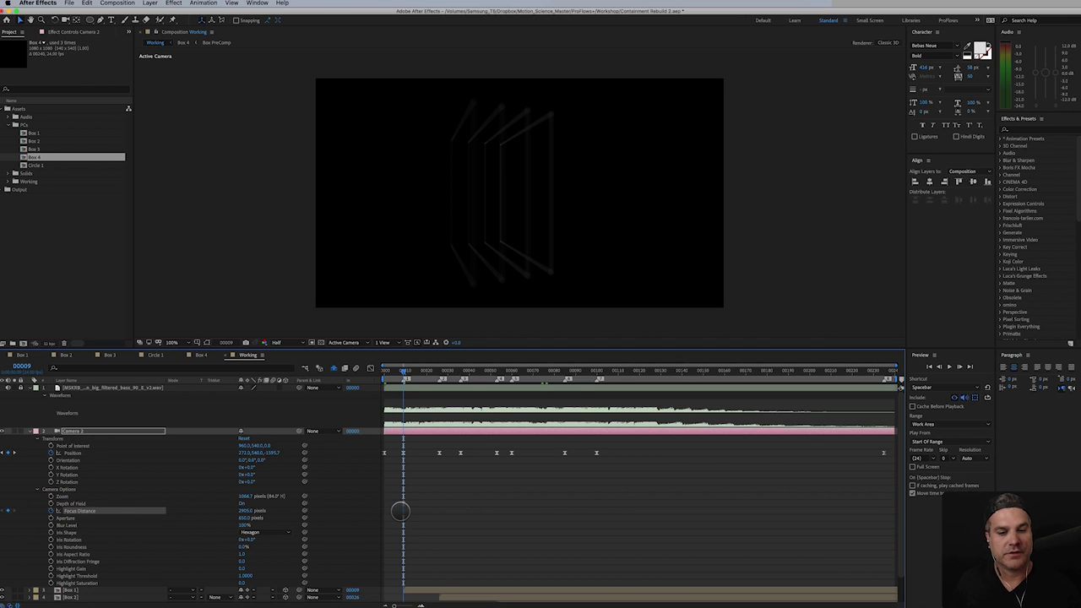
right_click(402, 511)
mouse_move(457, 601)
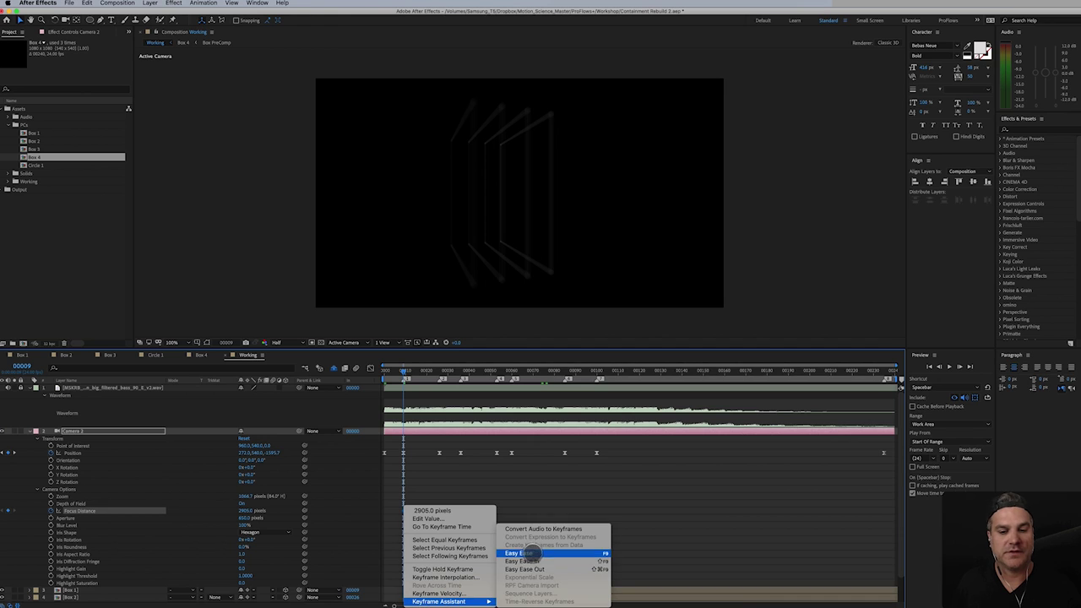
left_click(527, 553)
- Add Focus Distance keys at frames 36 and 53, and 1500 pixels at frame 60
left_click_drag(405, 372, 462, 373)
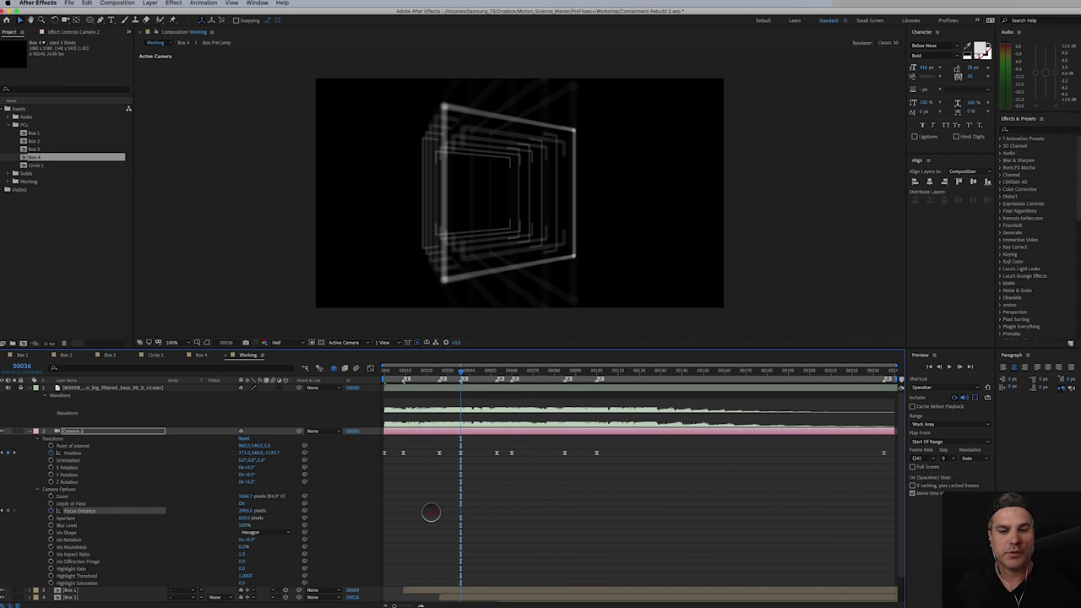
left_click(434, 512)
left_click_drag(243, 510, 225, 533)
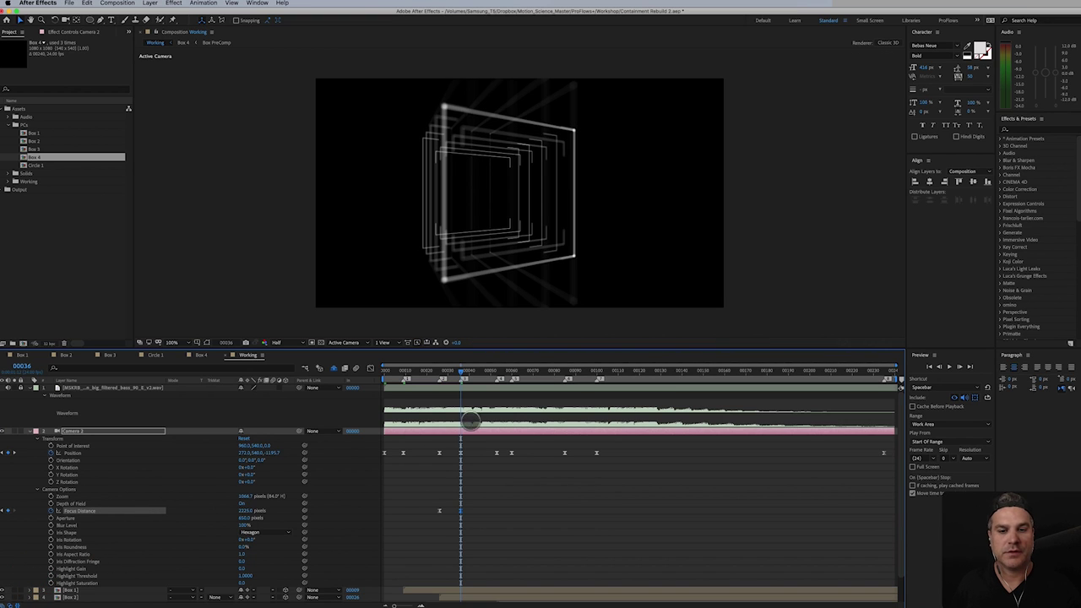
left_click_drag(479, 370, 497, 370)
left_click(9, 512)
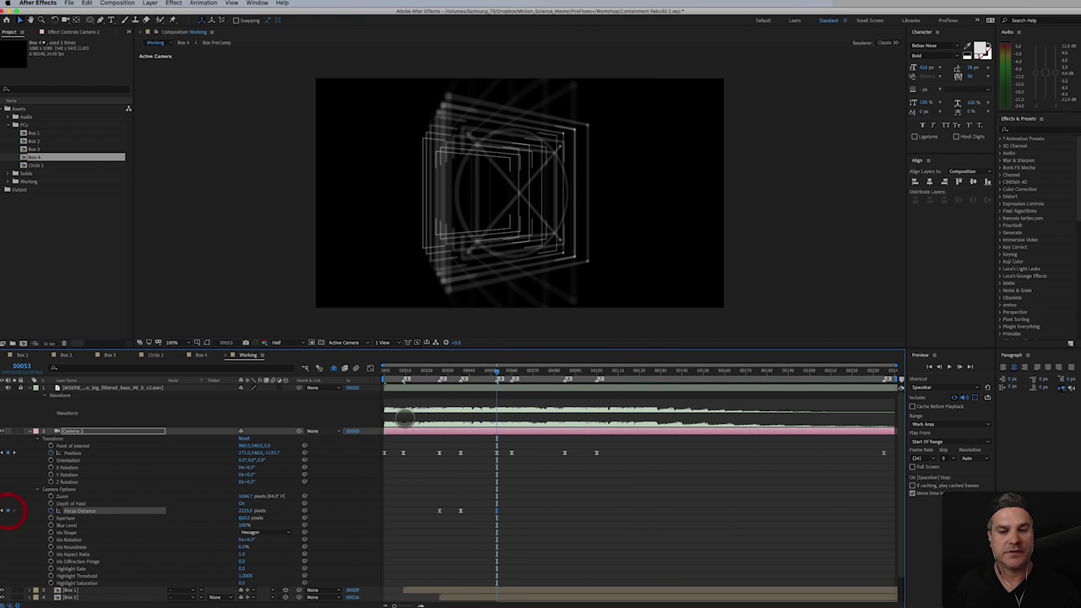
left_click_drag(505, 371, 512, 370)
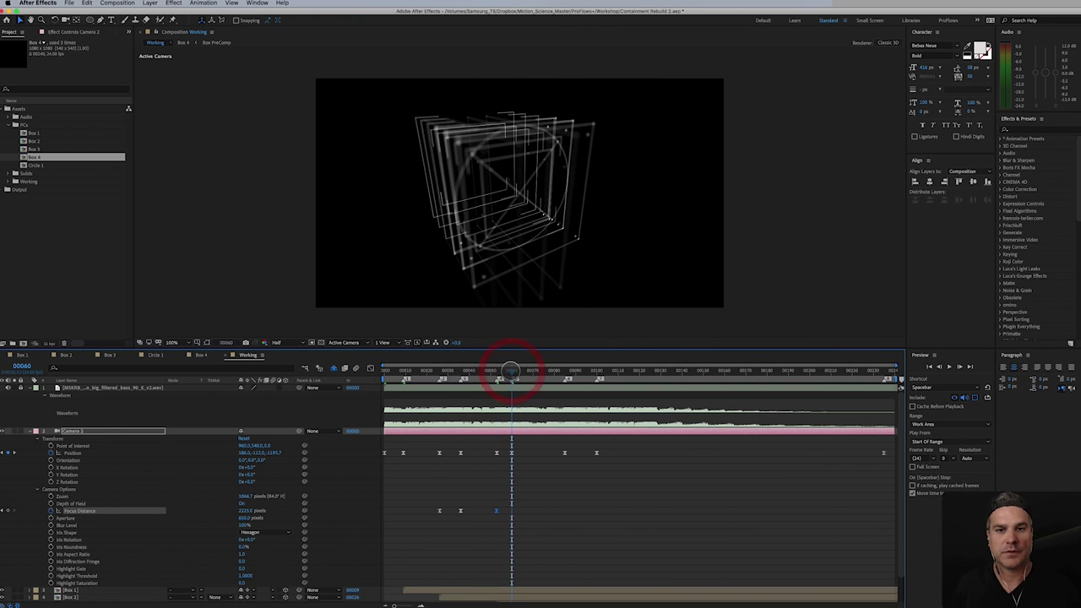
left_click(245, 510)
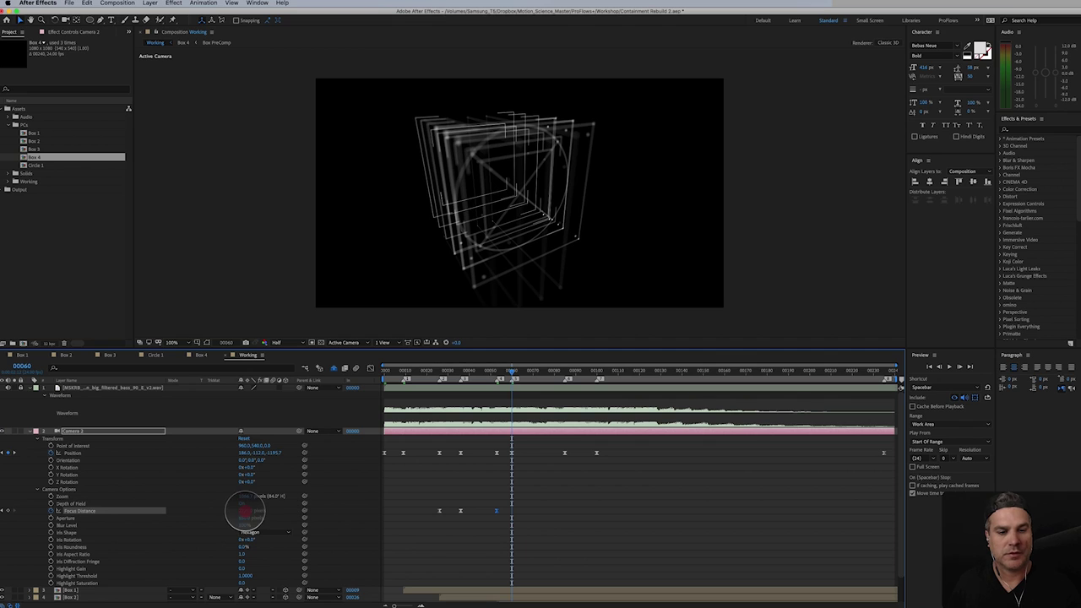
key("Return")
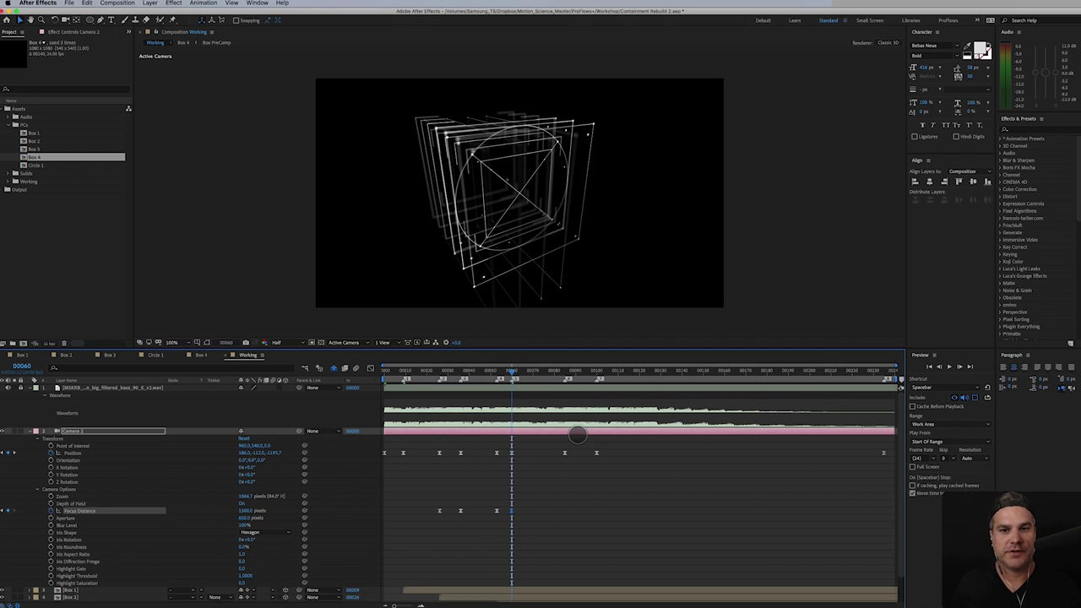
left_click_drag(546, 373, 598, 382)
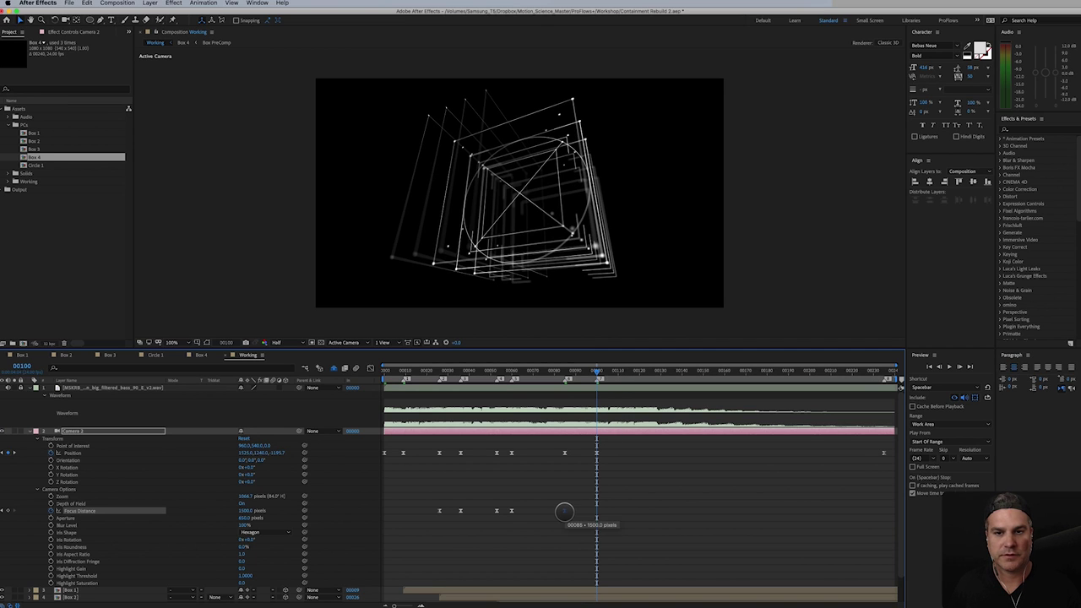
- Set Focus Distance to 900 at frame 100 and 1000 at the end
left_click(245, 510)
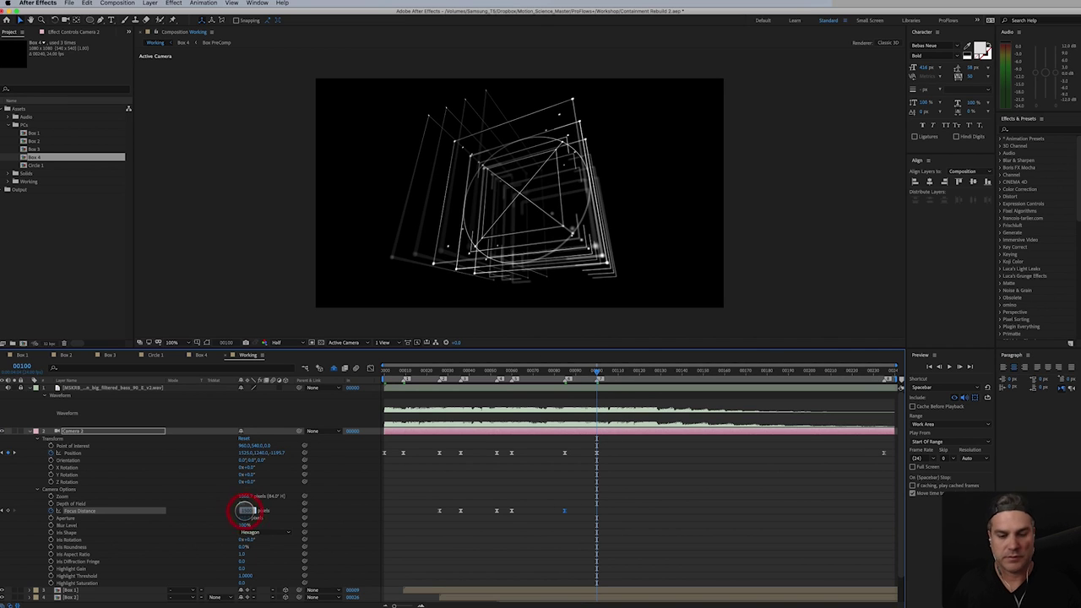
key("Return")
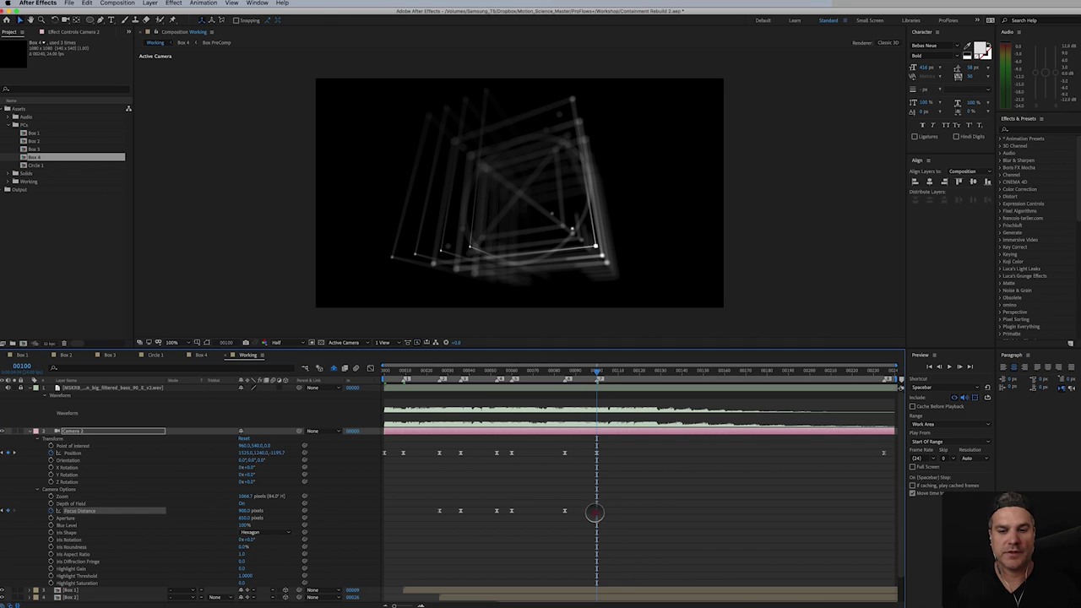
left_click(245, 510)
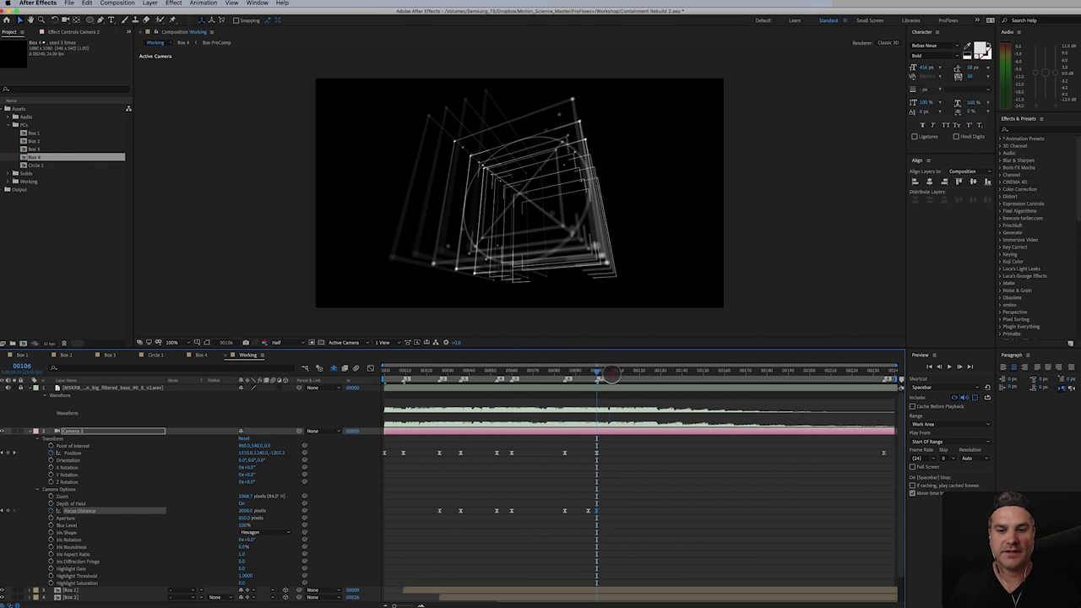
left_click_drag(601, 369, 884, 420)
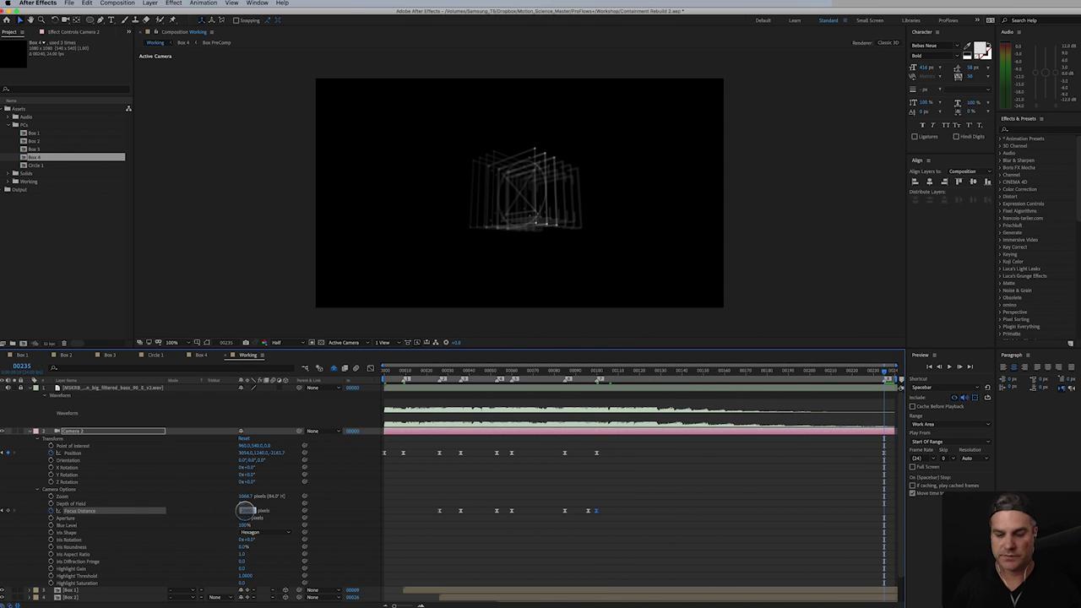
key("Return")
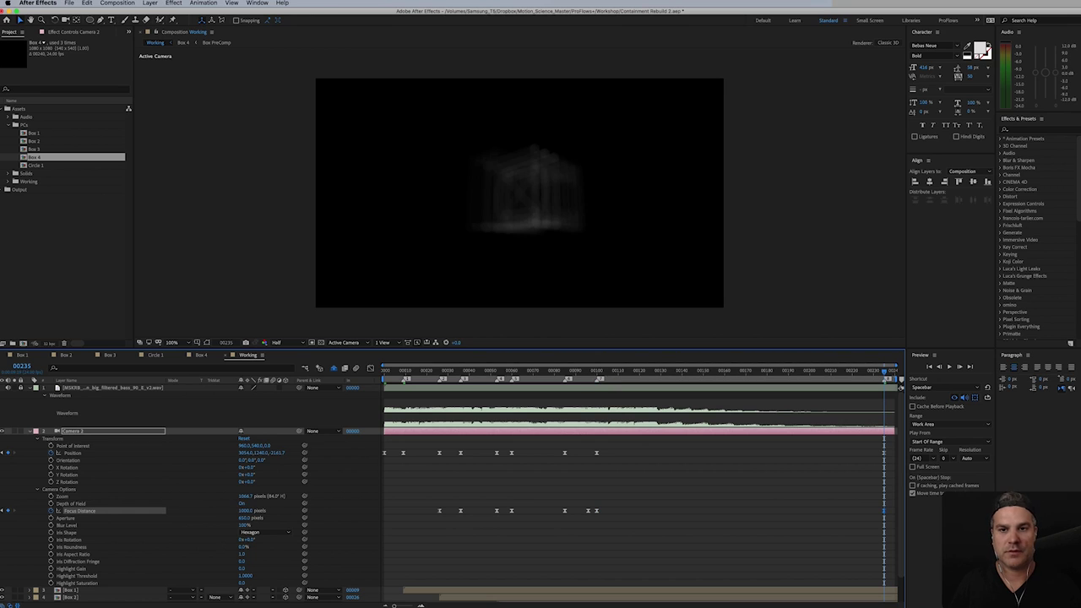
- Set Focus Distance to 1000 at frame 9, then save and preview
left_click_drag(408, 371, 405, 381)
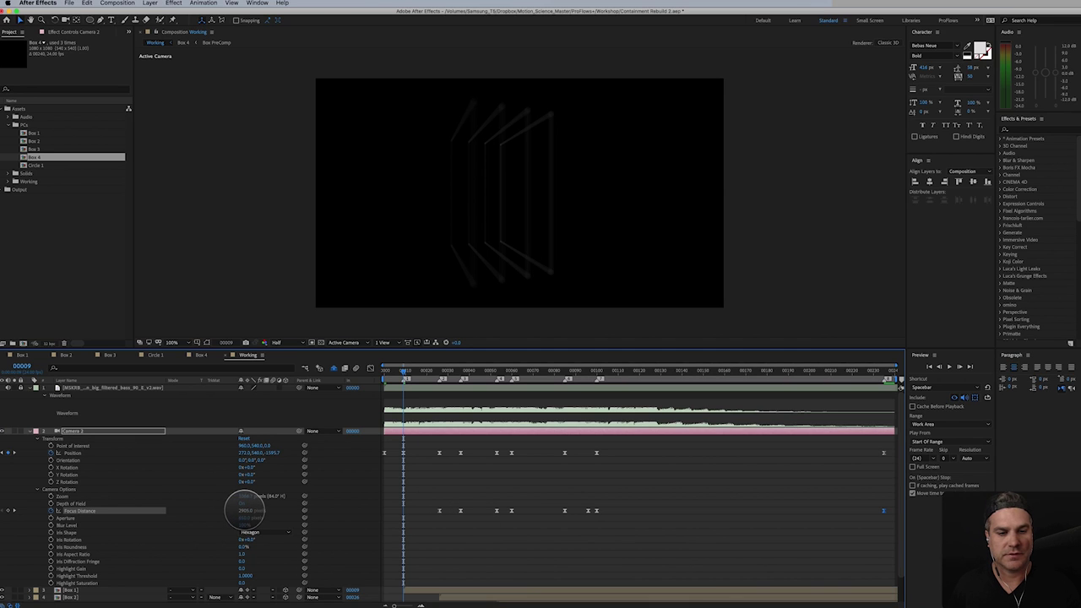
left_click(245, 510)
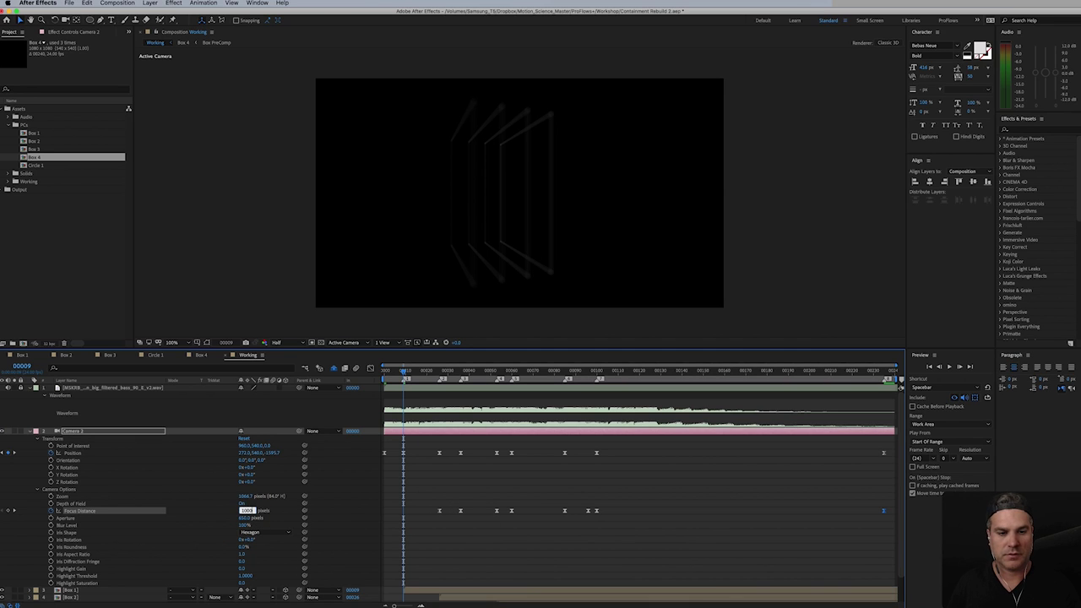
key("Return")
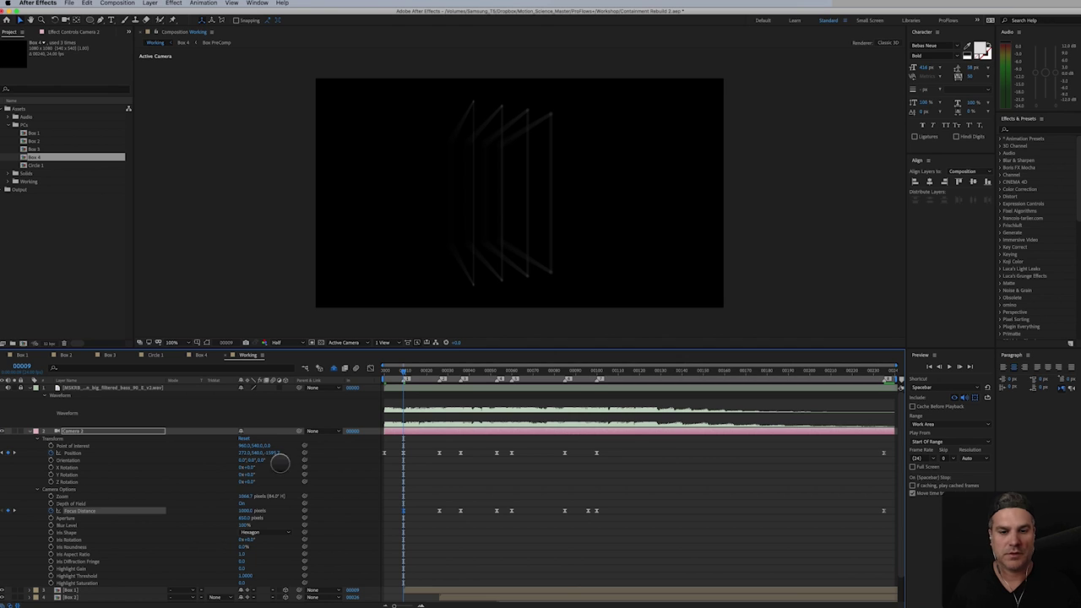
left_click_drag(403, 371, 534, 391)
key("space")
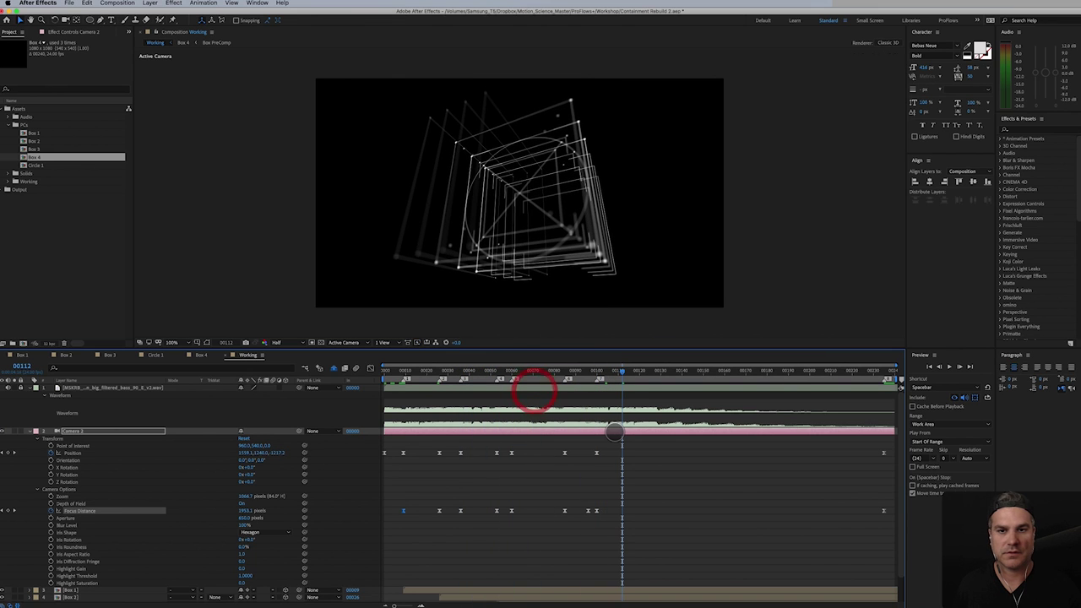
key("super+s")
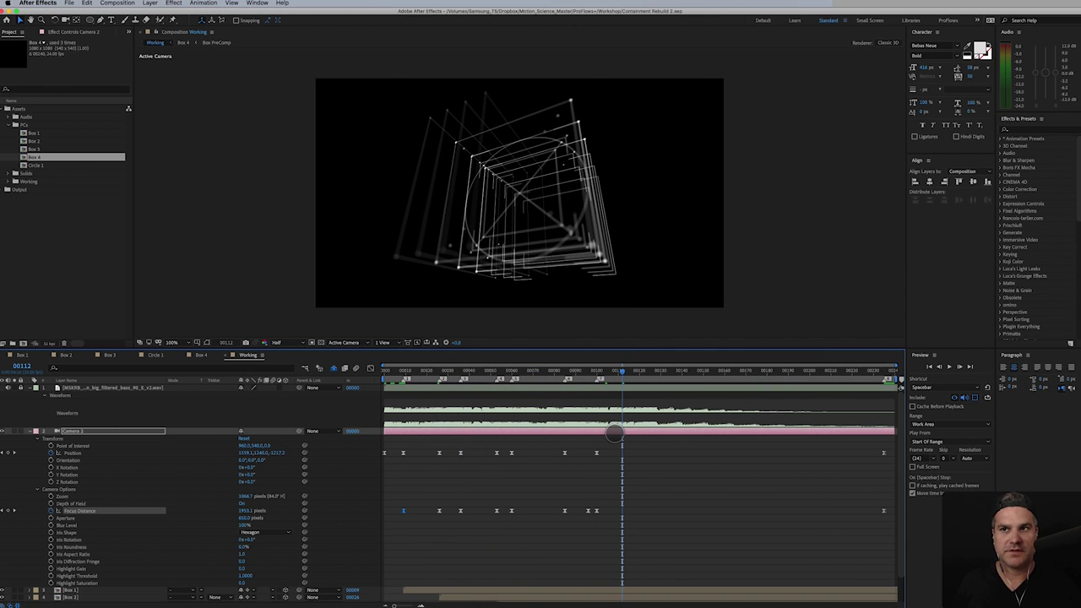
key("space")
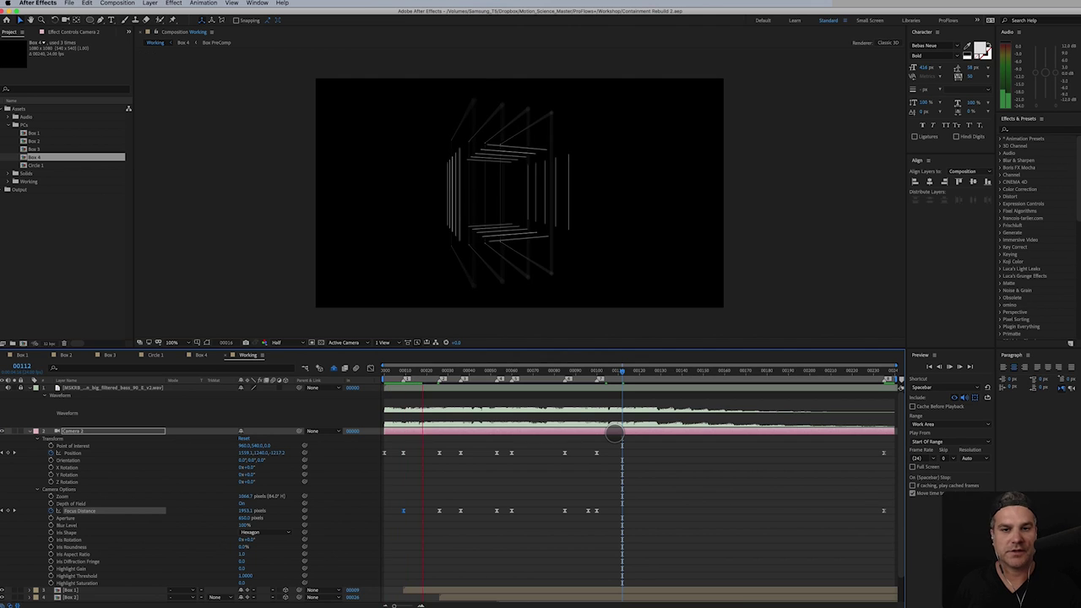
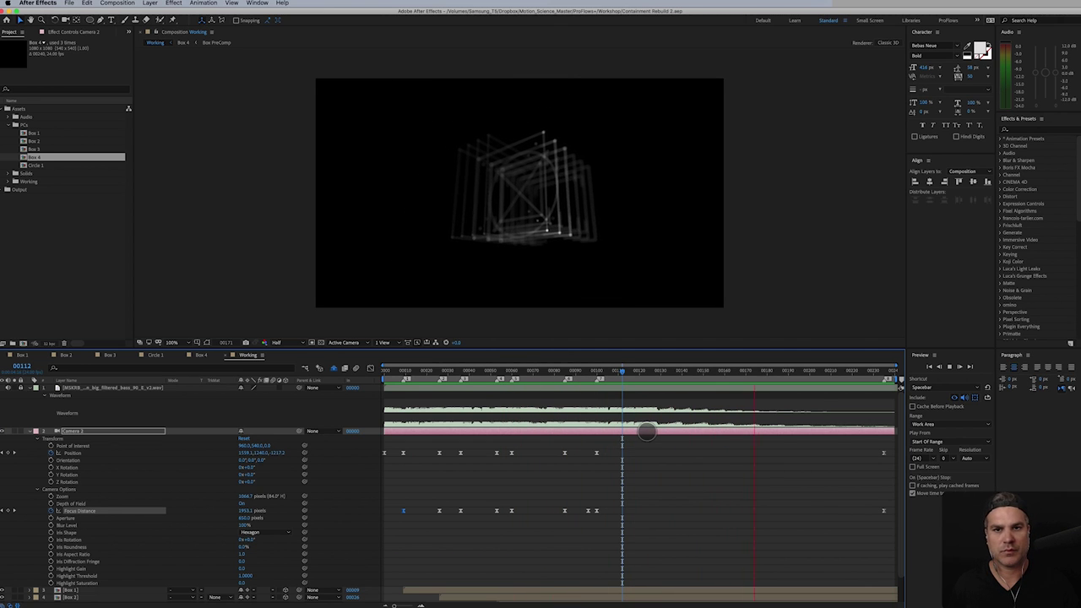
- Keyframe Camera 2's Focus Distance at 1000 pixels, then scrub ahead toward frame 83
left_click_drag(538, 372, 539, 397)
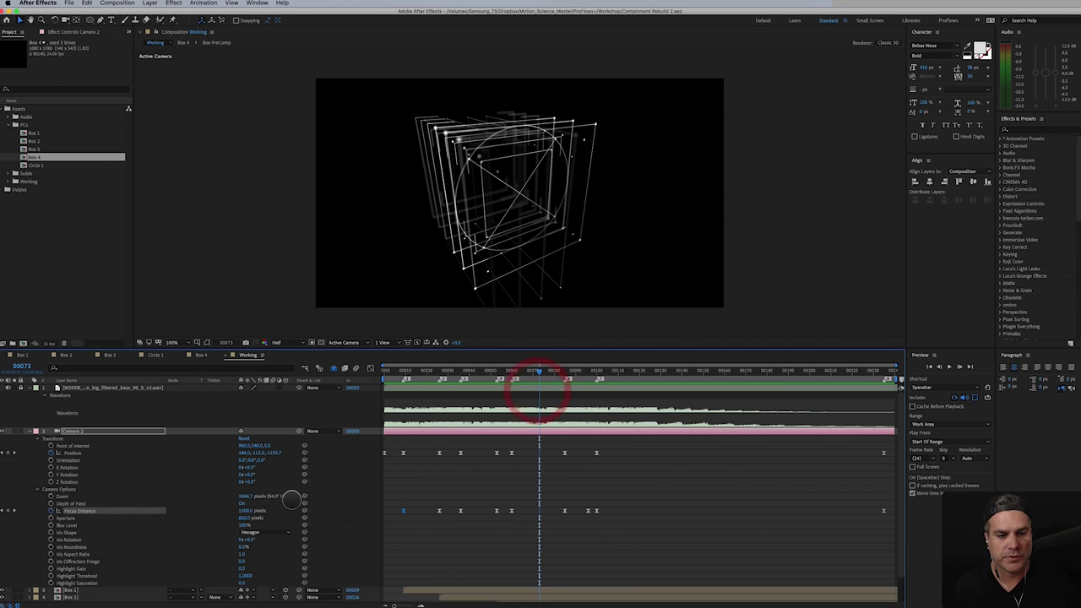
left_click_drag(245, 511, 213, 548)
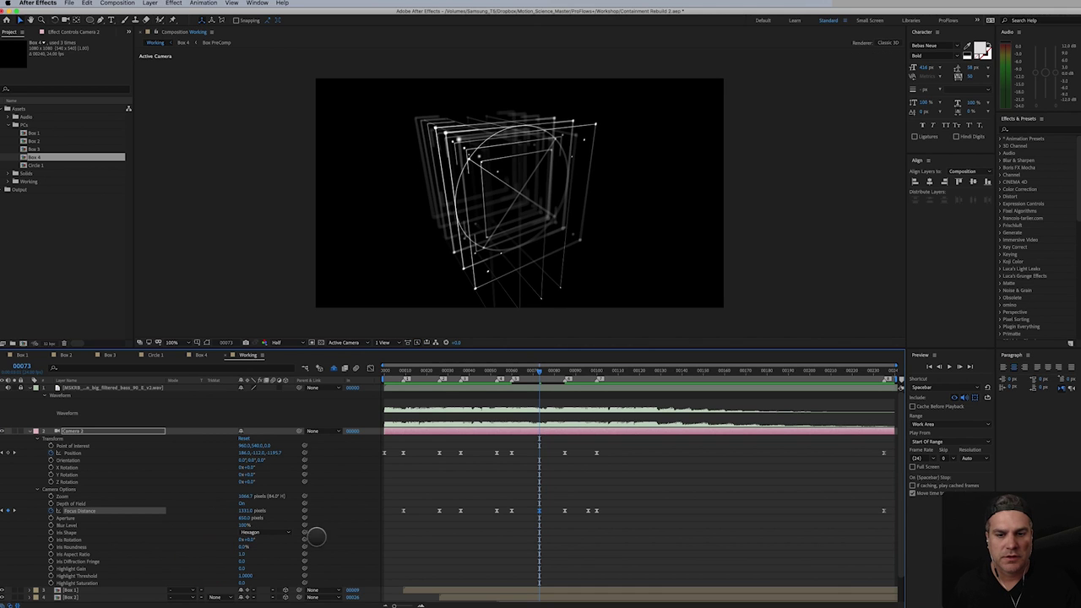
left_click(245, 511)
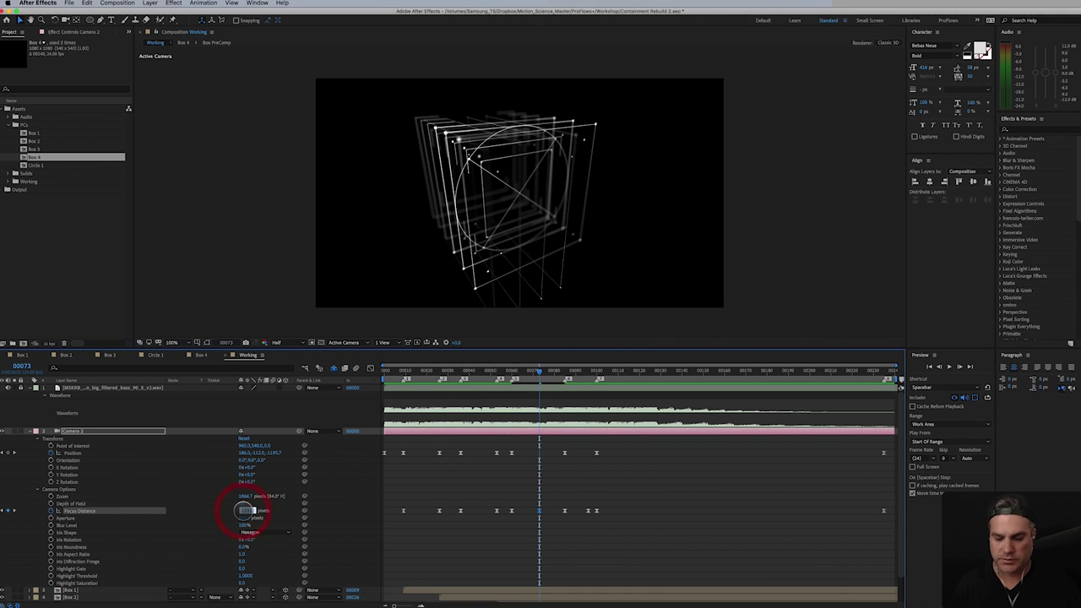
type("1000")
key("Return")
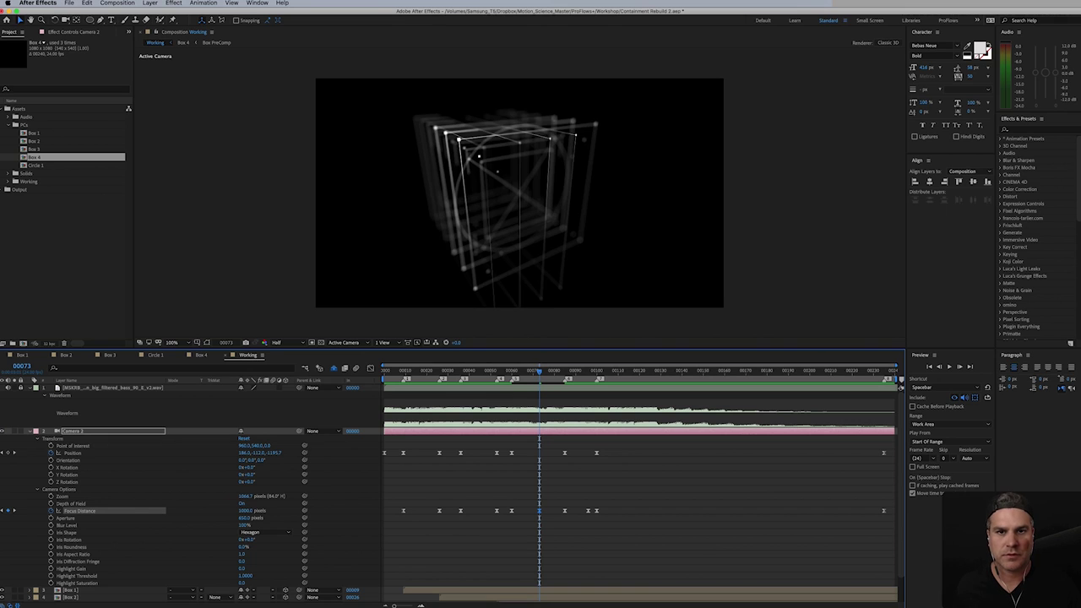
left_click_drag(541, 372, 565, 474)
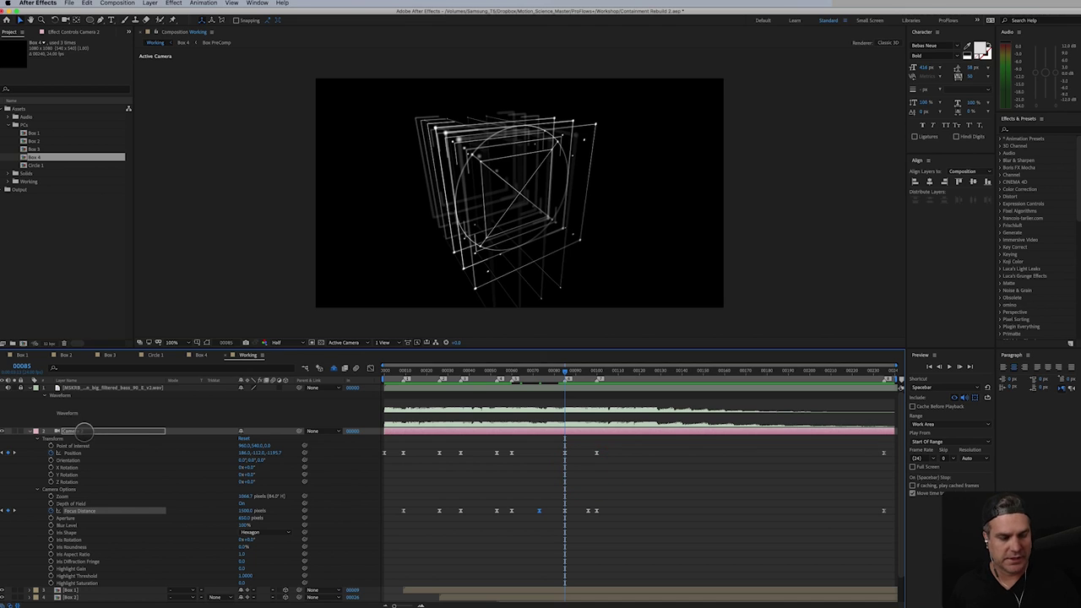
- Collapse the camera and audio layers and type a new CONTAINMENT text layer
left_click(34, 431)
left_click(32, 387)
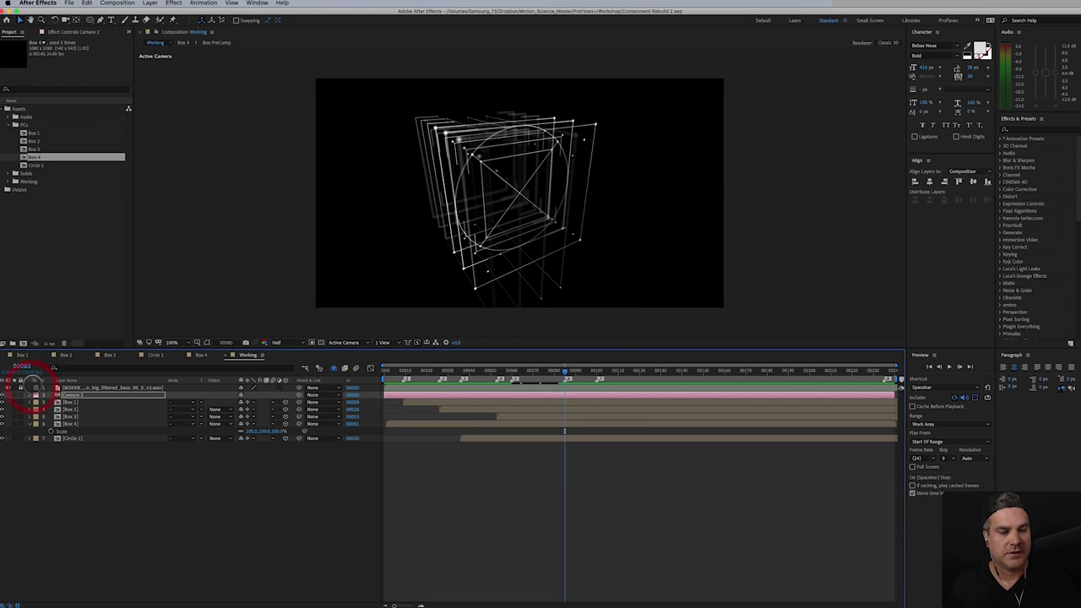
left_click(111, 18)
left_click(437, 217)
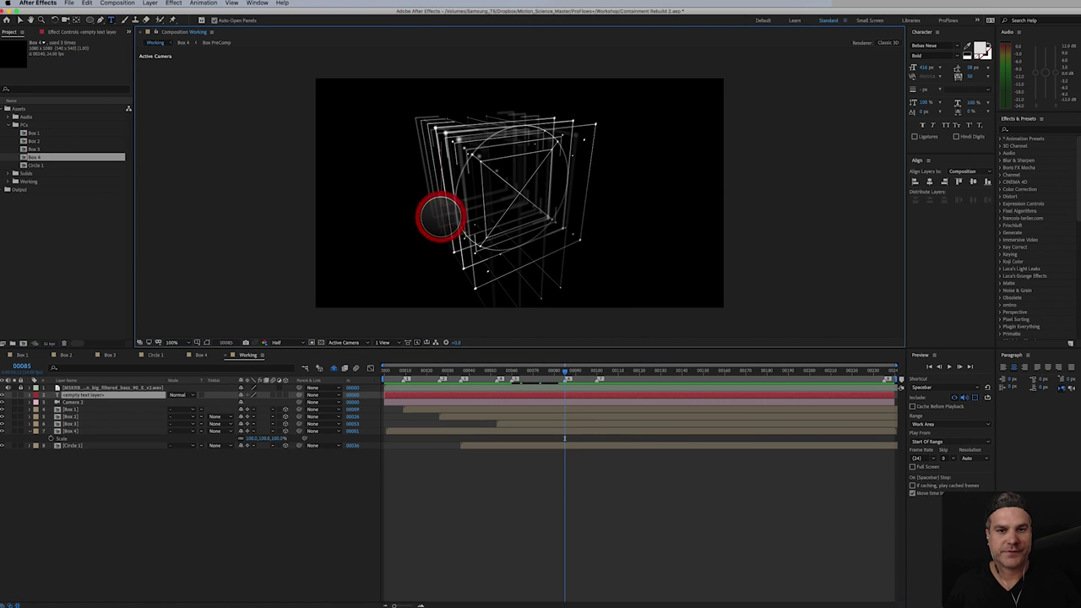
type("CON")
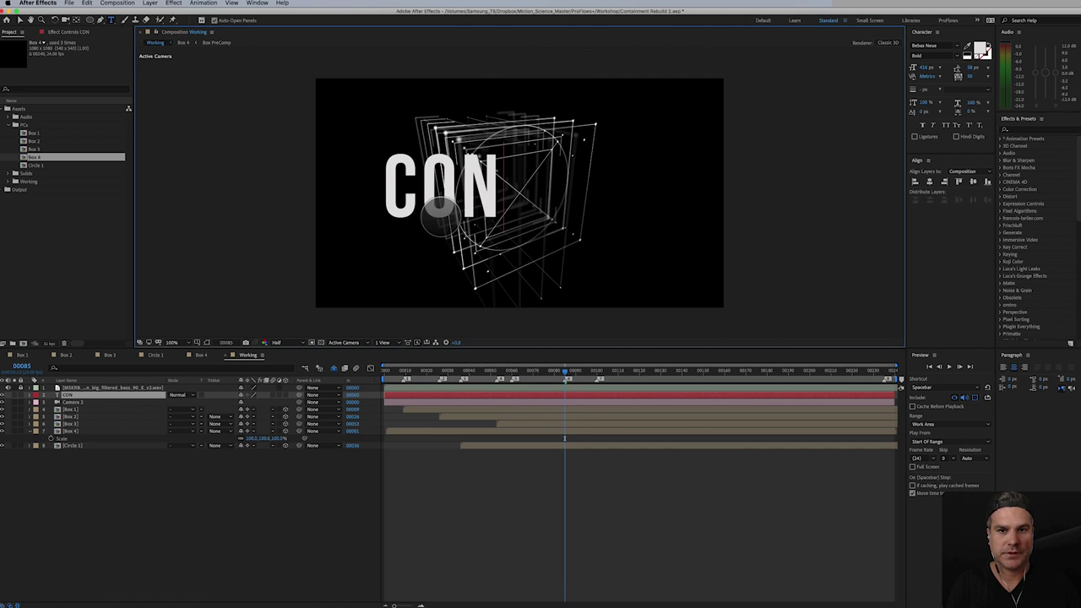
type("TAINMENT")
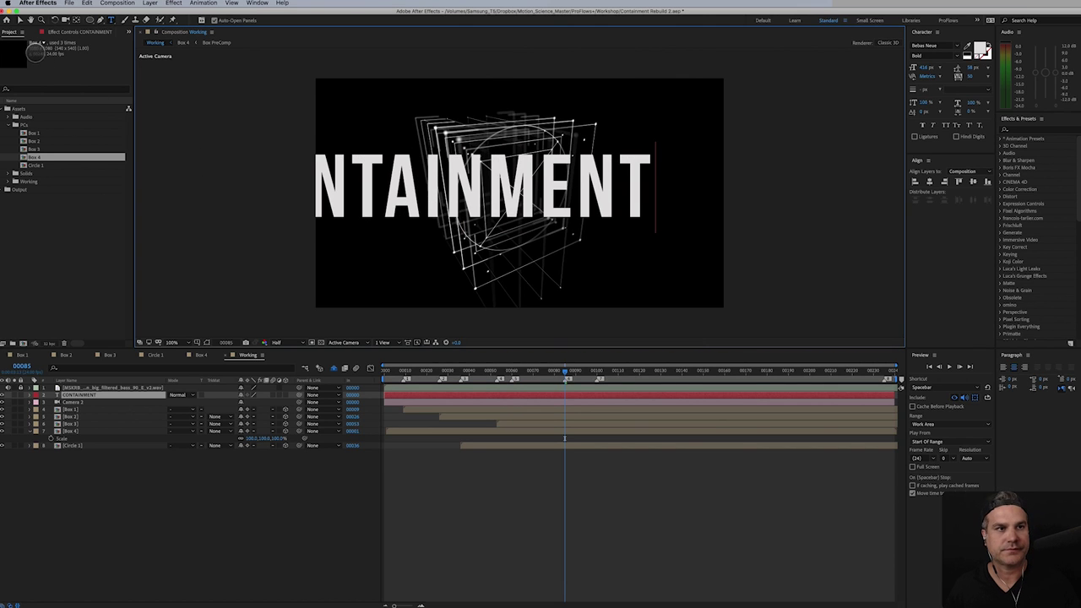
left_click(21, 19)
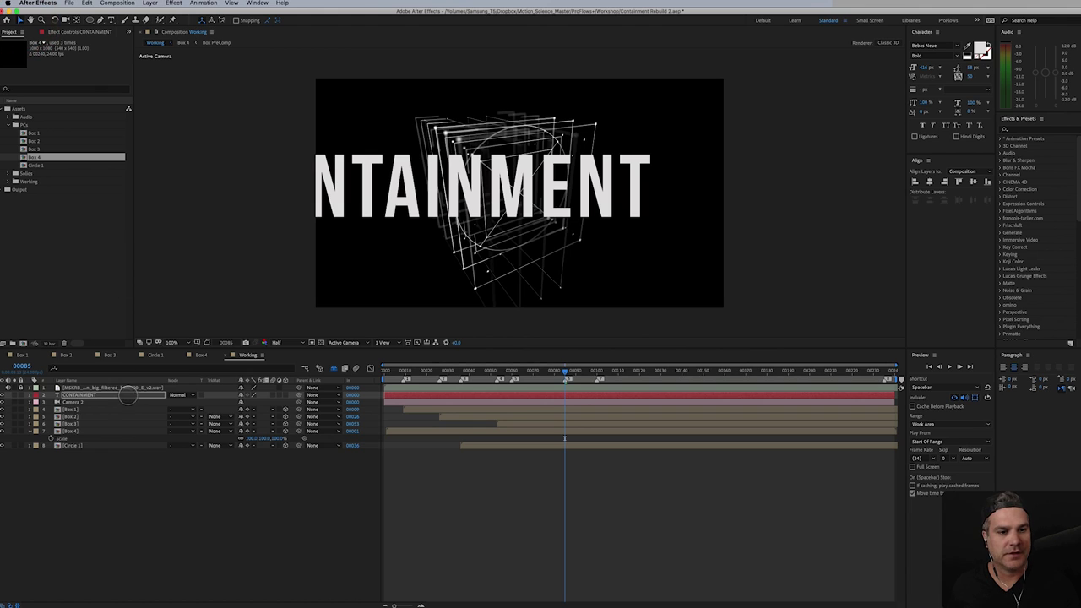
- Make CONTAINMENT a 3D layer at 15% scale, positioned in the box centre
left_click(126, 394)
left_click(285, 395)
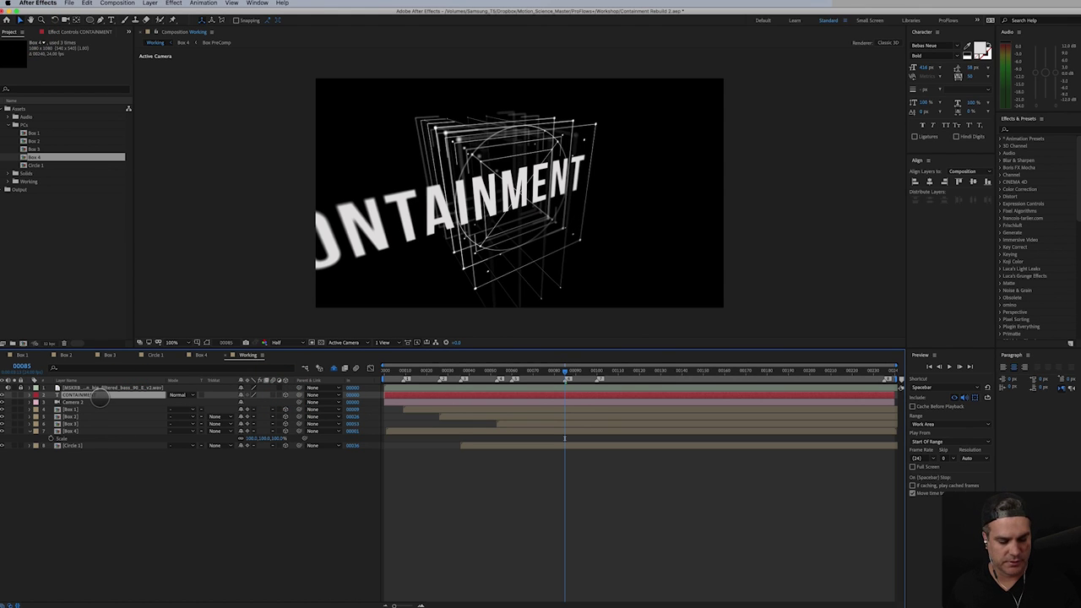
key("s")
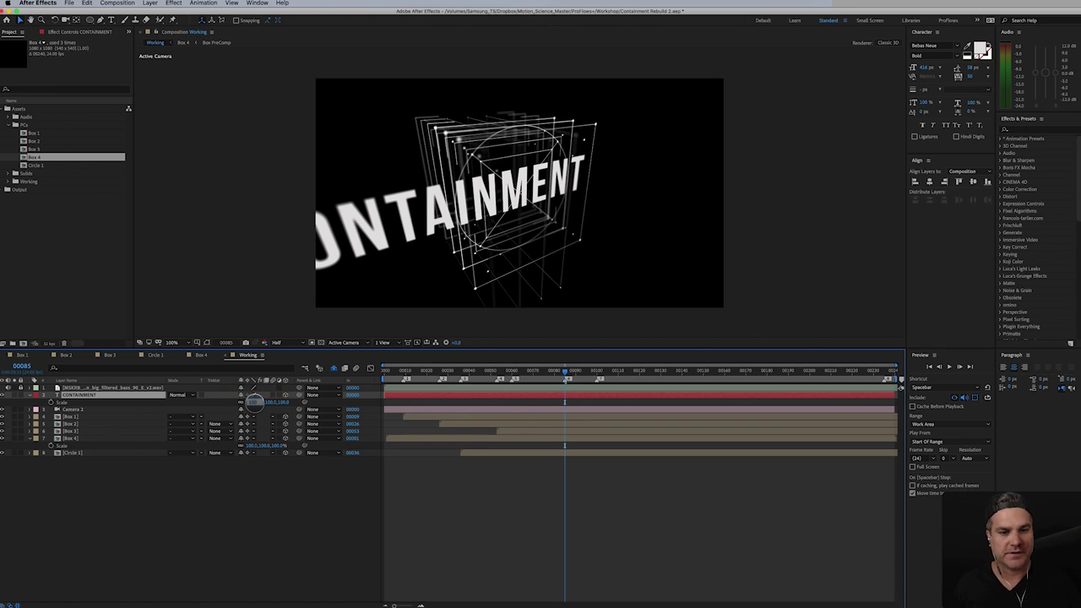
key("Return")
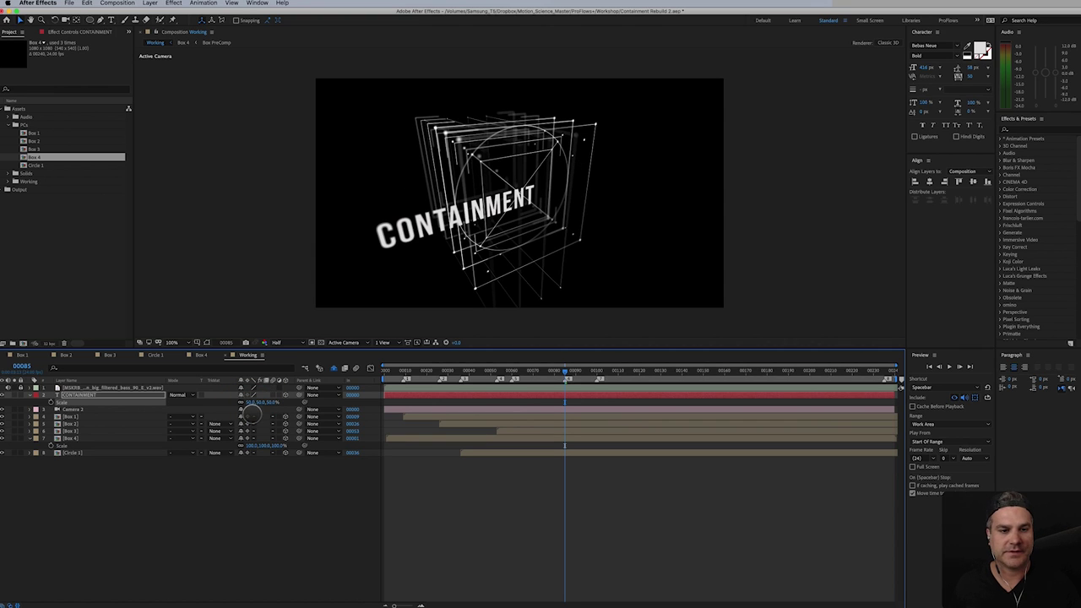
left_click(251, 403)
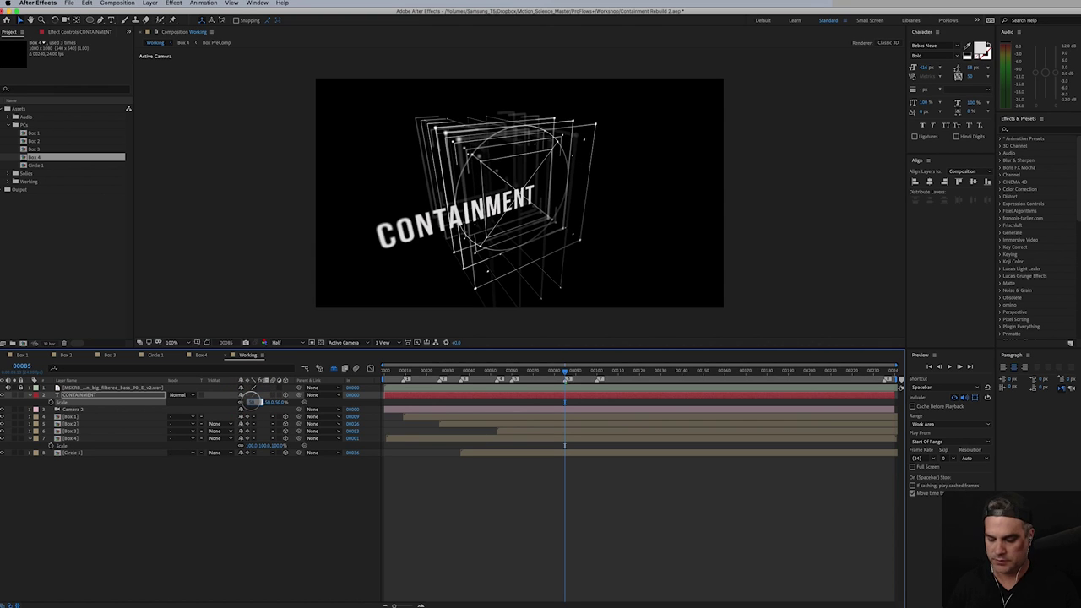
type("15")
key("Return")
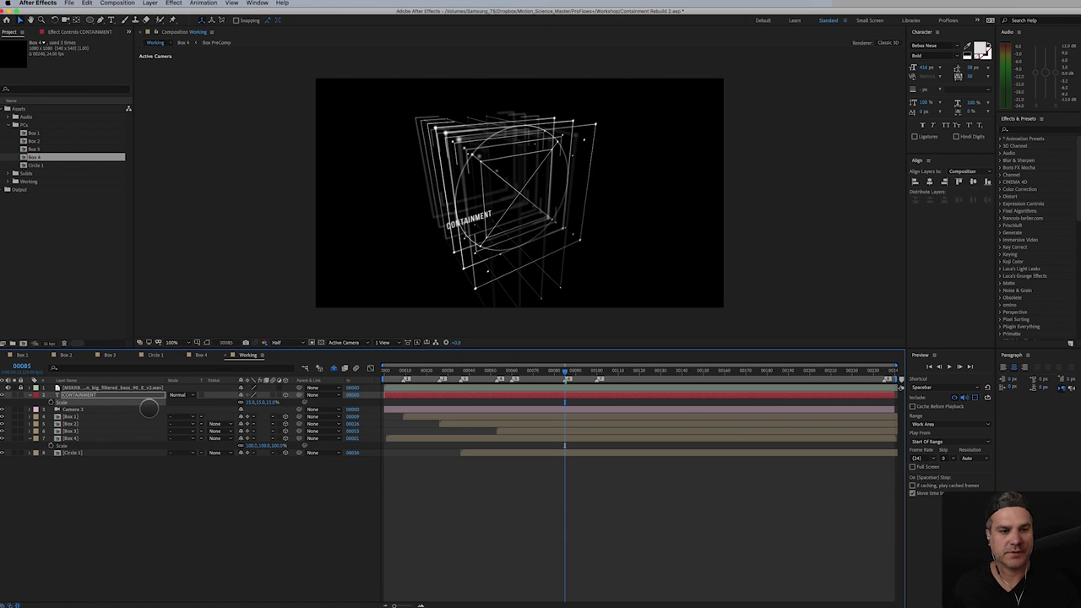
key("p")
left_click_drag(239, 402, 397, 400)
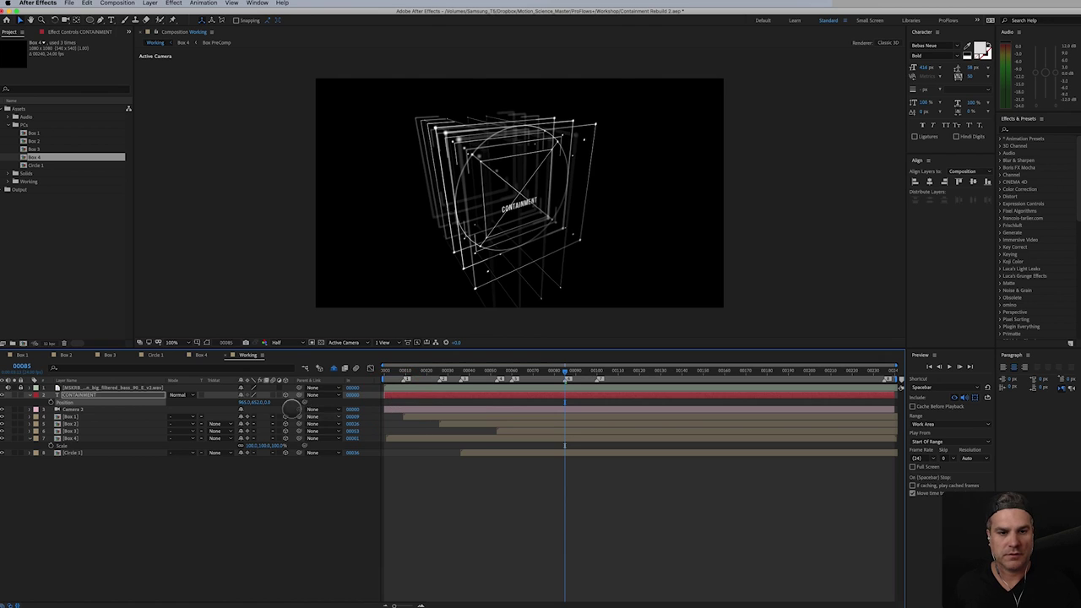
- Trim the camera and CONTAINMENT layers to start at frame 60
left_click_drag(537, 373, 512, 370)
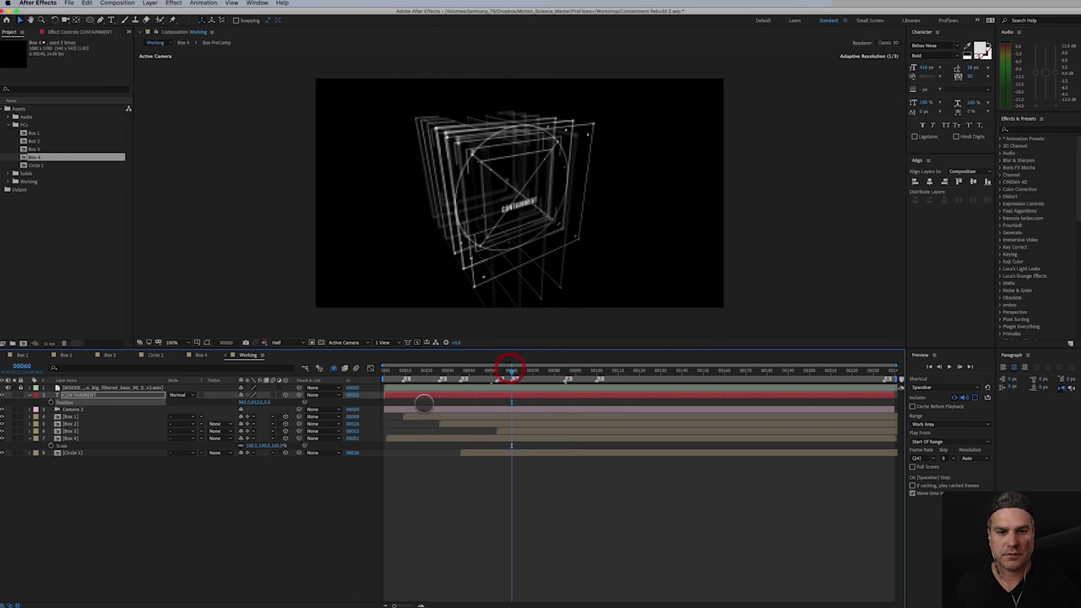
left_click_drag(386, 410, 515, 412)
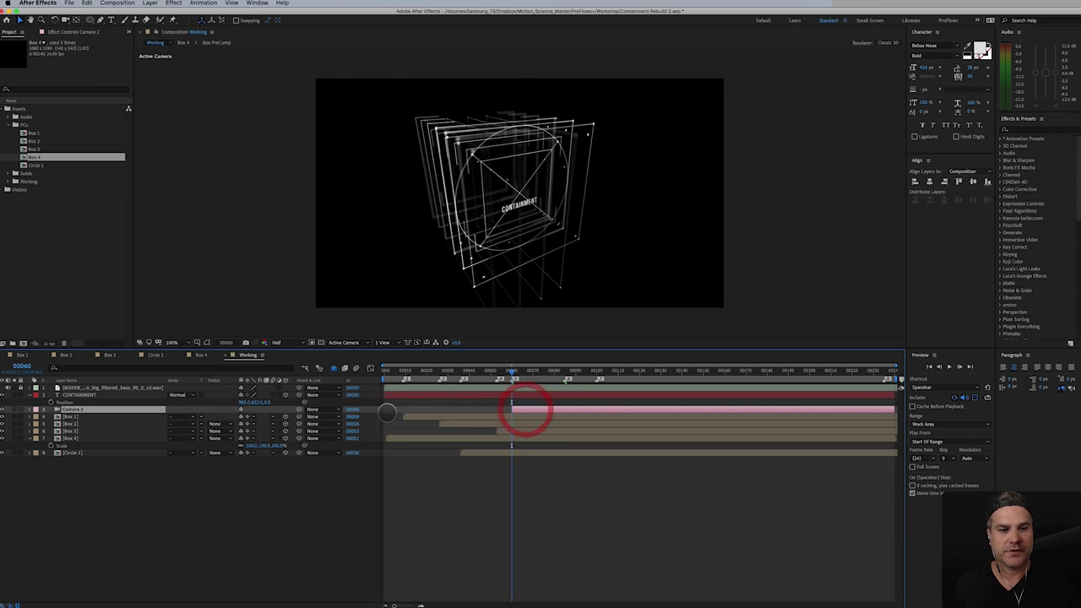
left_click(447, 427)
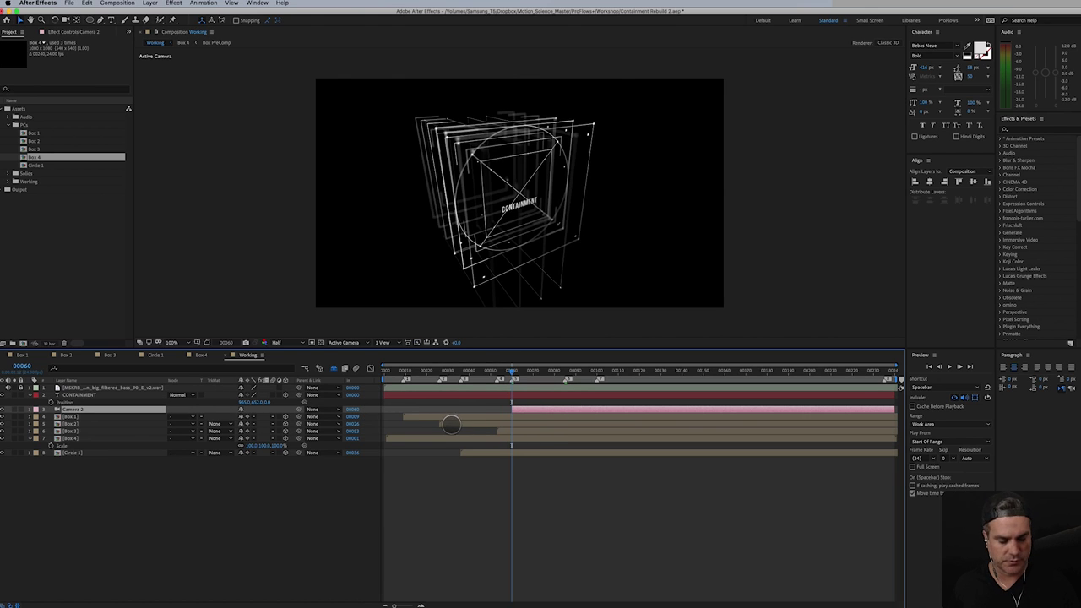
left_click(483, 395)
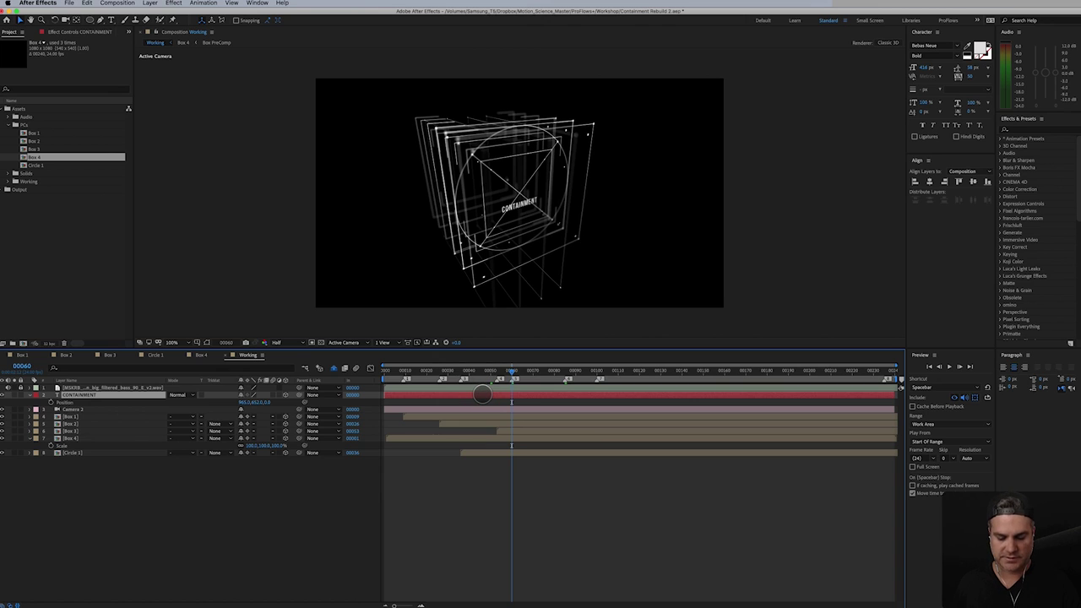
key("alt+bracketleft")
- Nudge the CONTAINMENT text up and slightly left, then save the project
left_click(241, 400)
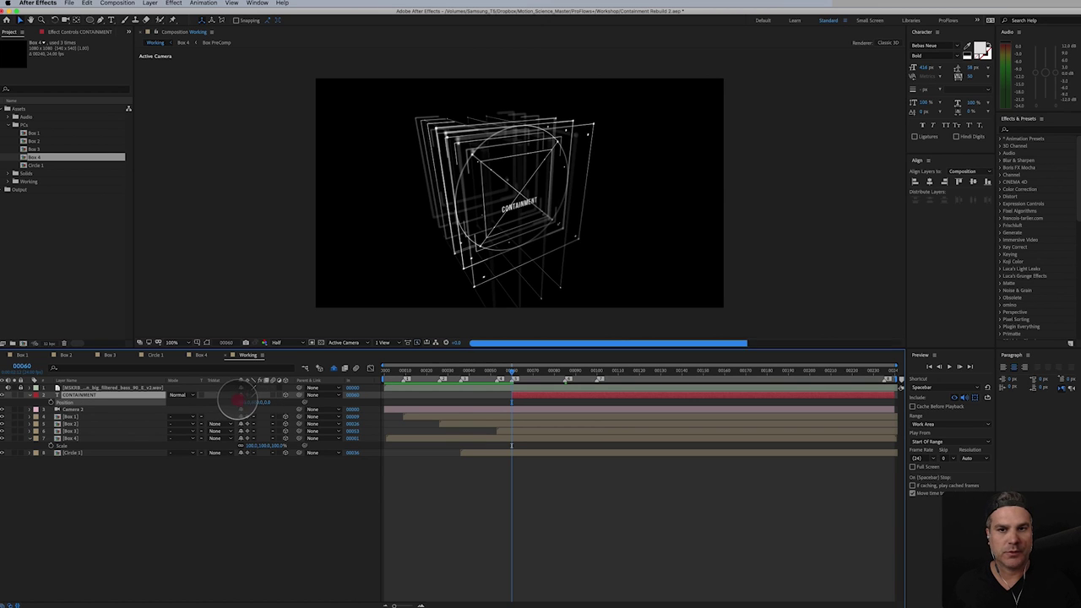
left_click_drag(240, 400, 229, 394)
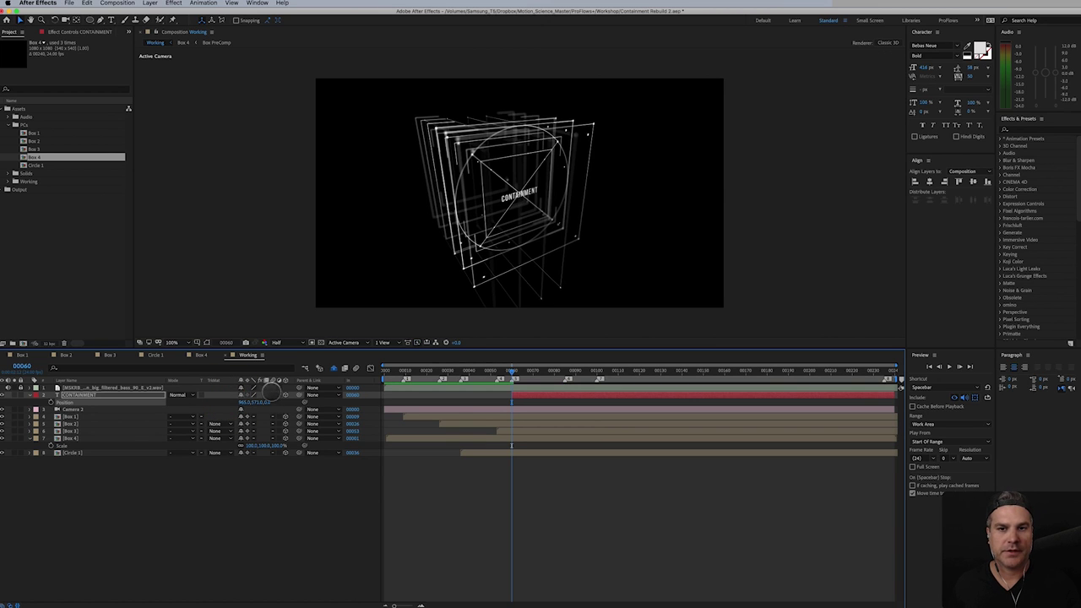
left_click_drag(235, 404, 270, 402)
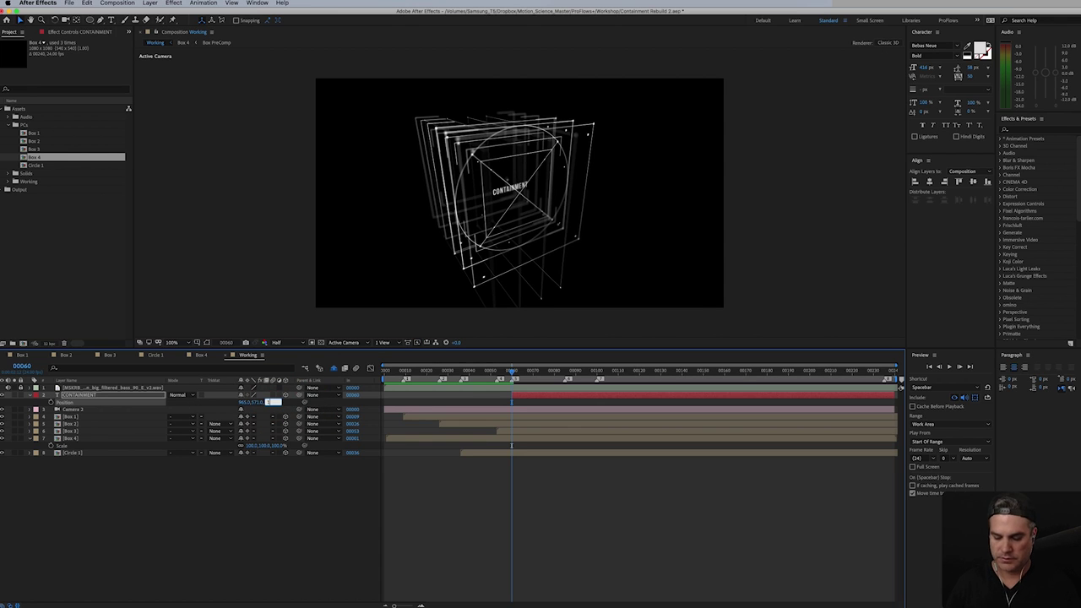
key("super+s")
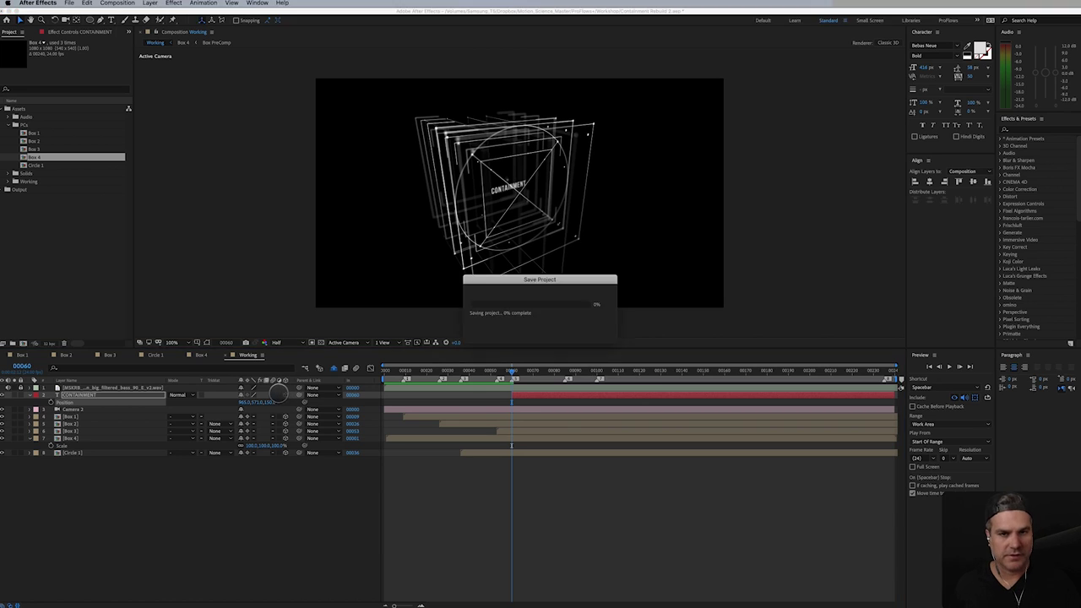
left_click(180, 43)
left_click(203, 3)
- Apply the Decoder Fade In preset and move its Start keyframe to frame 77
mouse_move(253, 29)
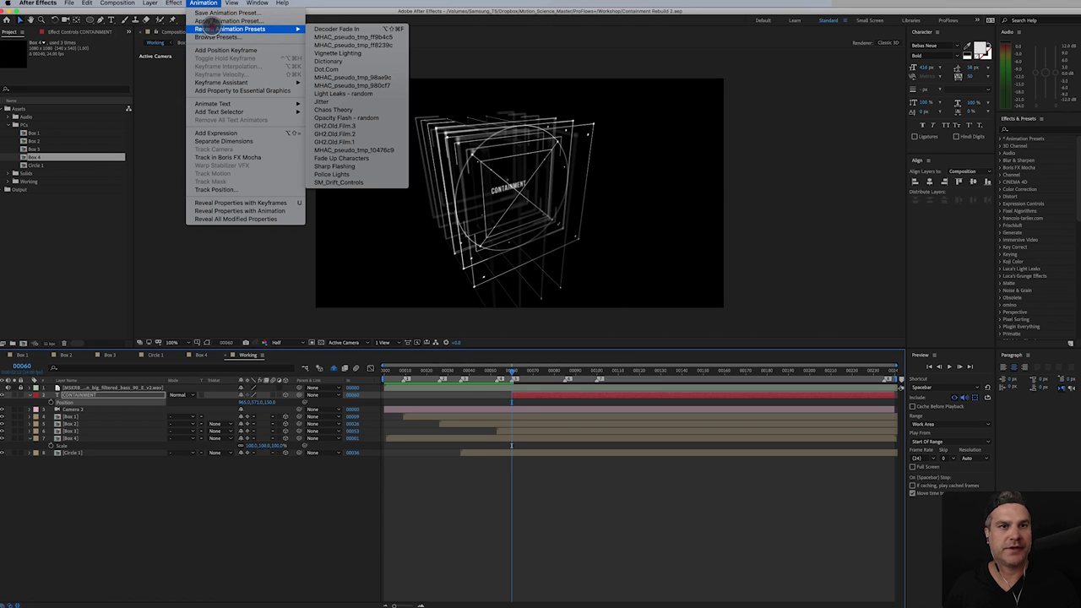
left_click(336, 29)
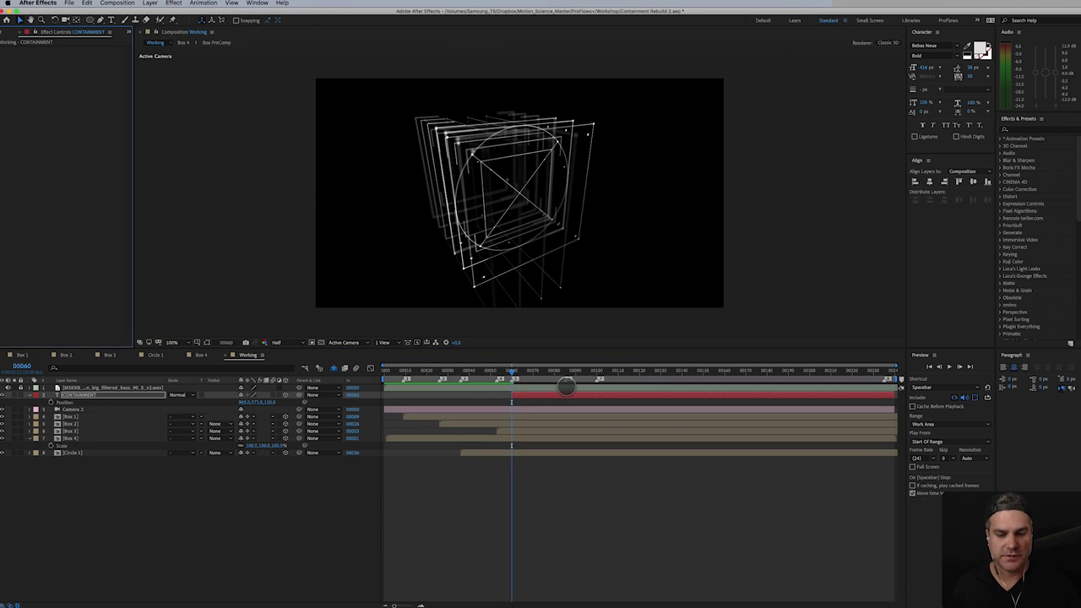
left_click(690, 410)
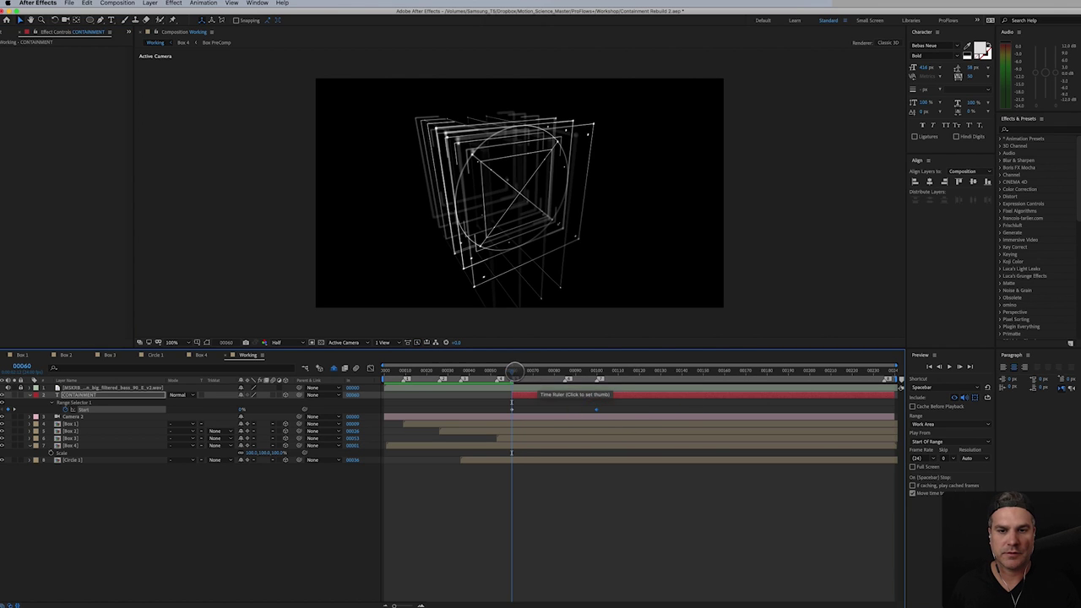
left_click_drag(513, 372, 564, 373)
left_click_drag(598, 411, 568, 413)
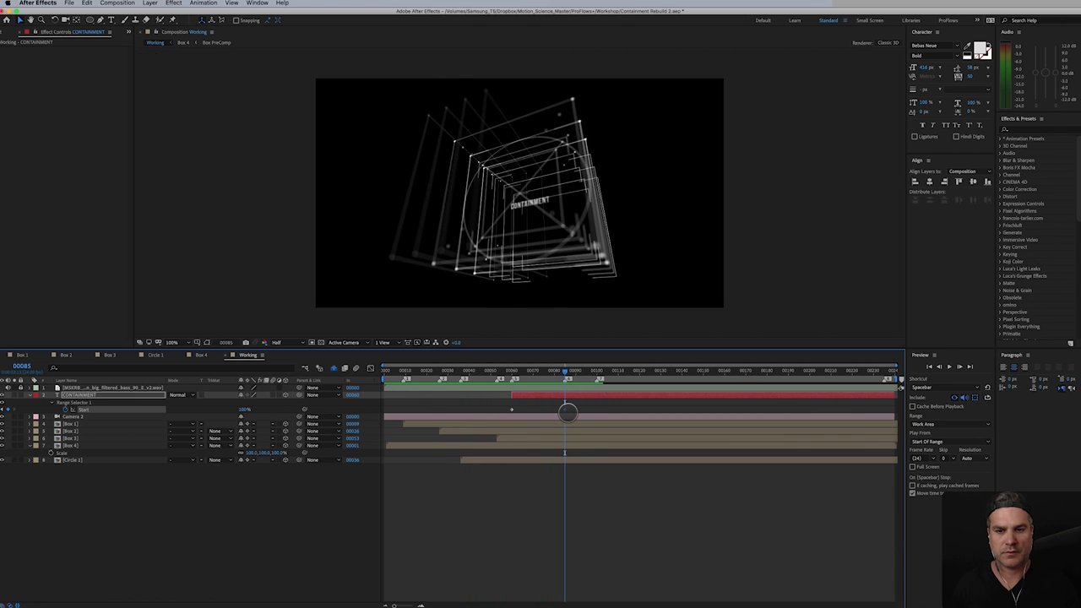
left_click(565, 407)
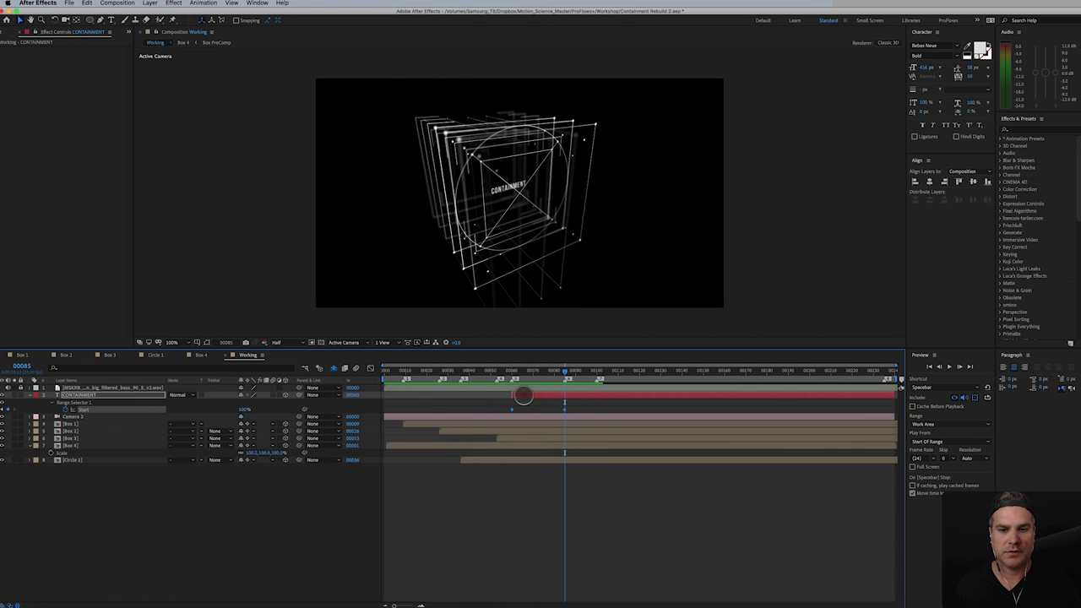
- Shift the CONTAINMENT layer and its Start keyframes later, then preview the animation
left_click_drag(524, 393, 567, 396)
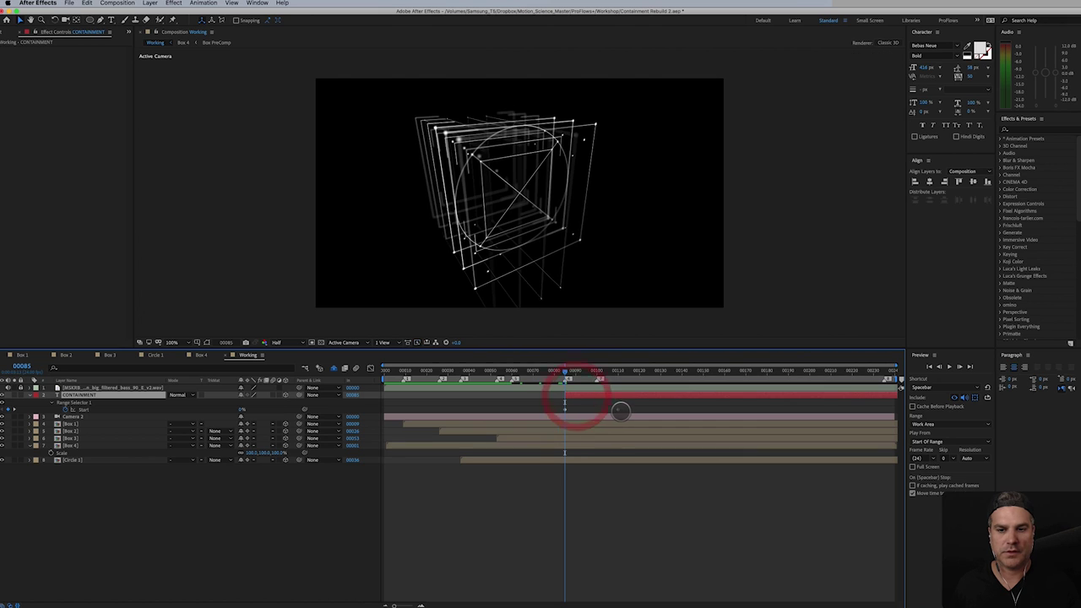
left_click(615, 411)
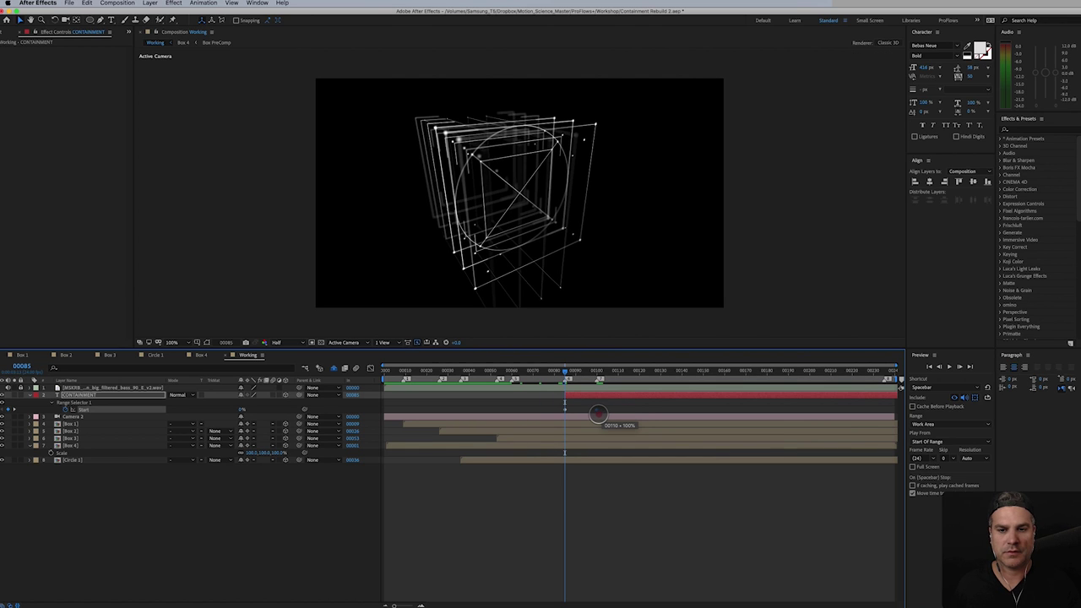
key("space")
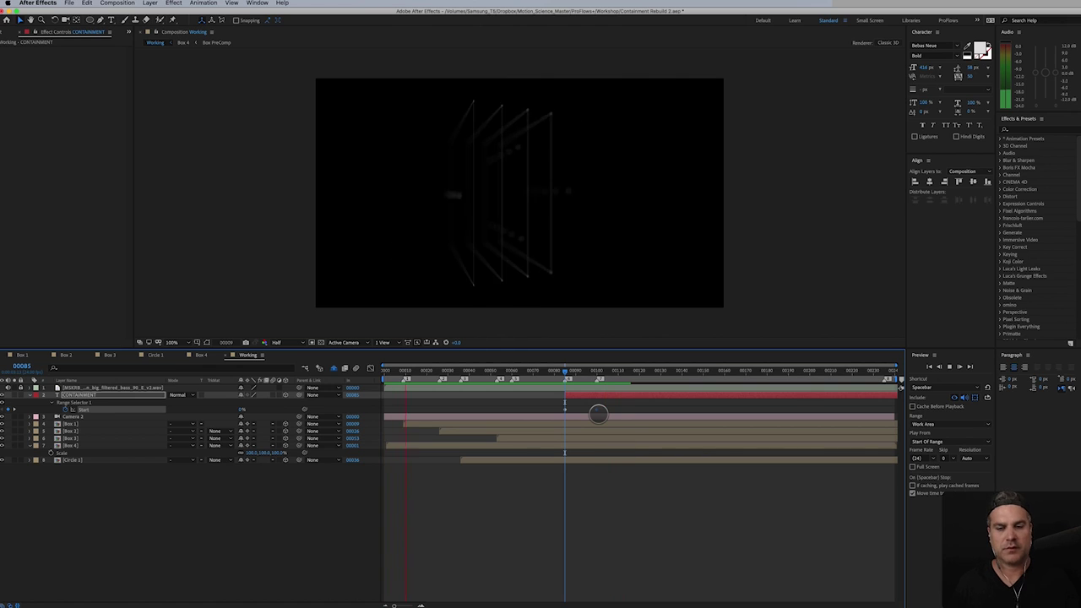
key("space")
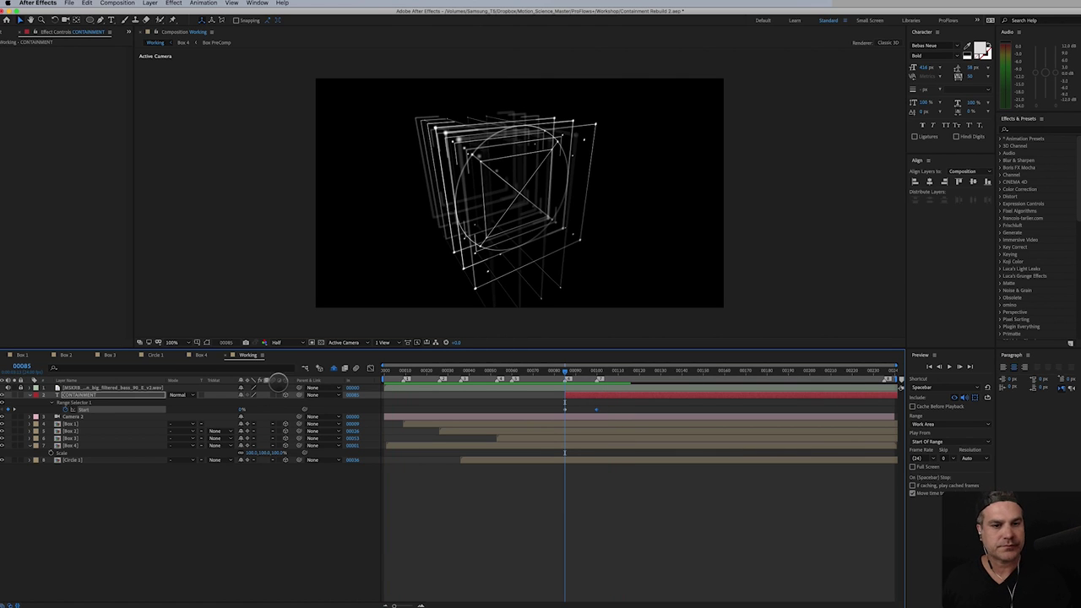
- Create a new composition named Output at 30 fps
left_click(118, 3)
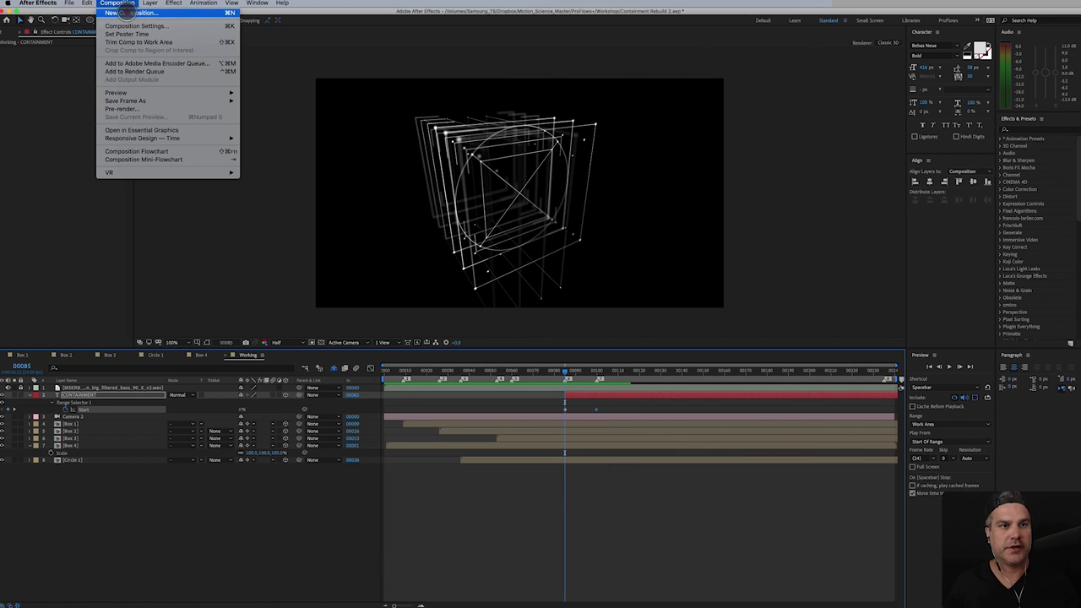
left_click(127, 18)
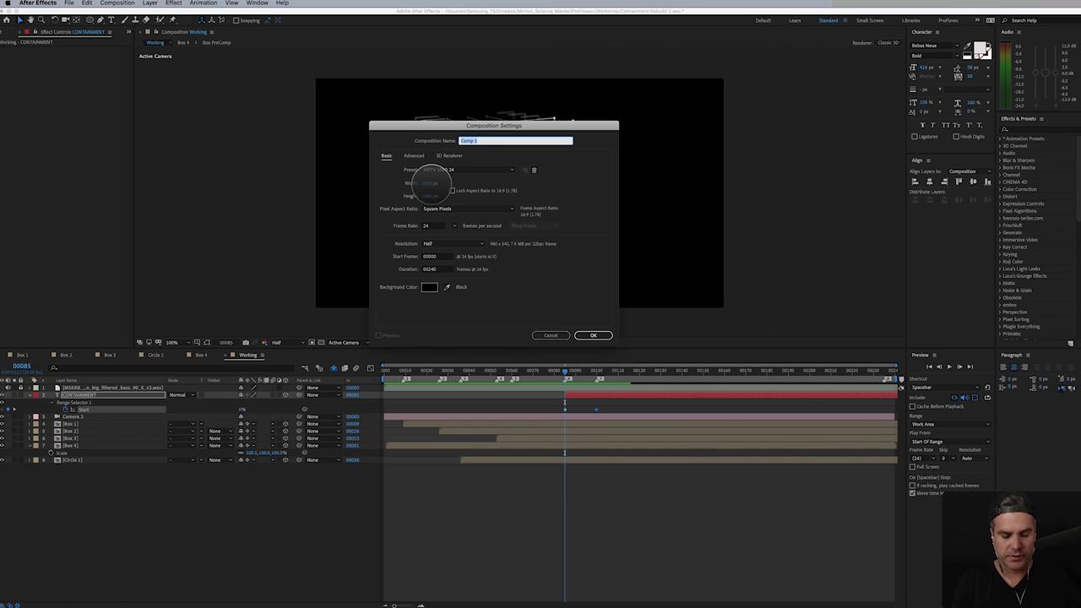
type("Output")
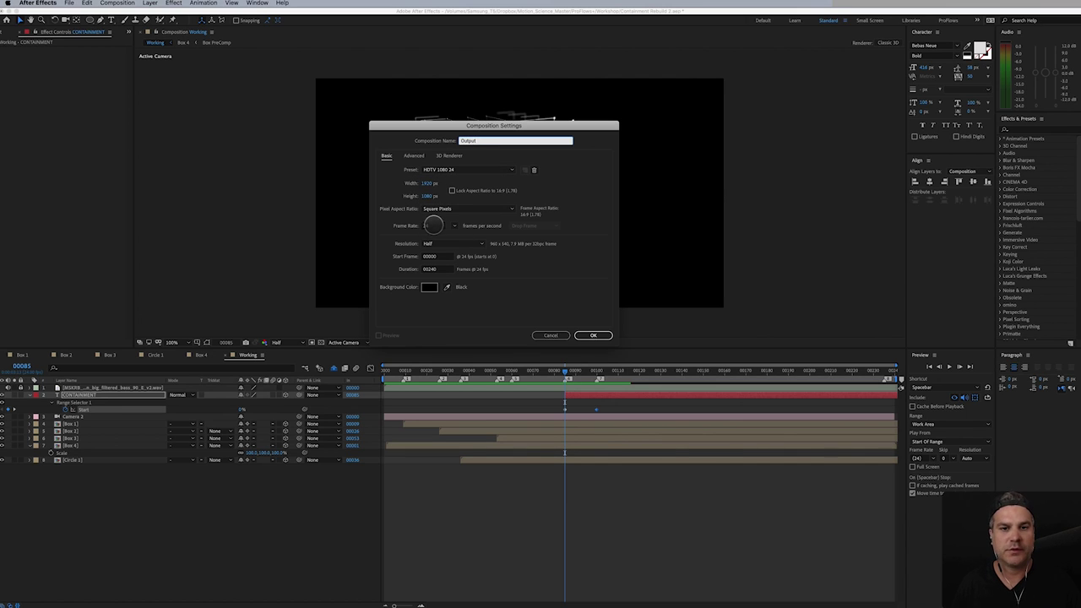
left_click(427, 226)
type("30")
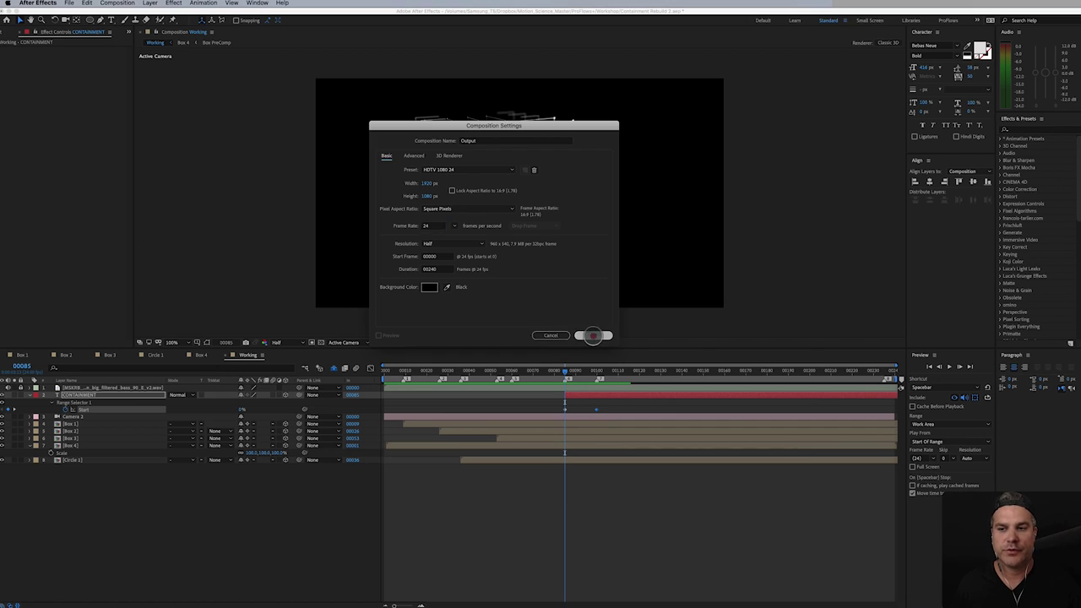
left_click(593, 336)
- Drag the Working comp from the Project panel into the Output timeline
left_click(12, 31)
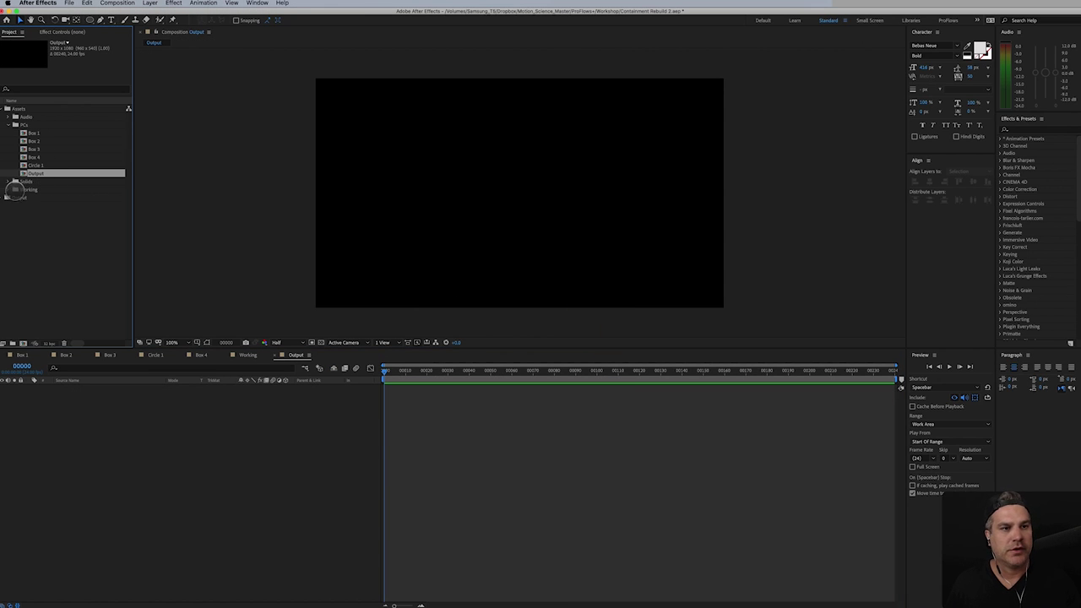
left_click(10, 194)
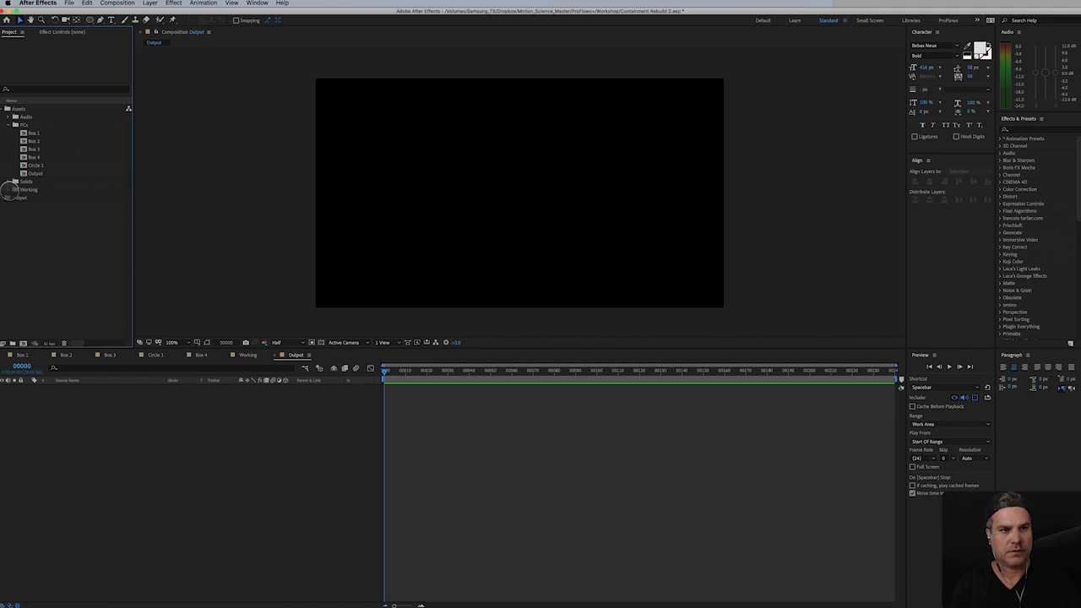
left_click_drag(8, 190, 97, 412)
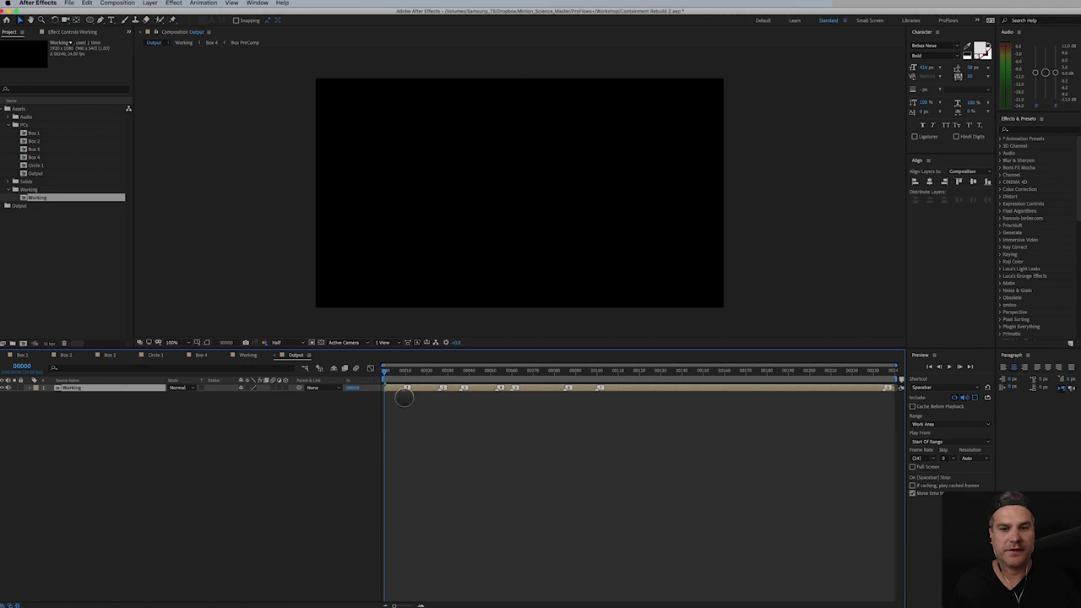
left_click_drag(414, 373, 495, 373)
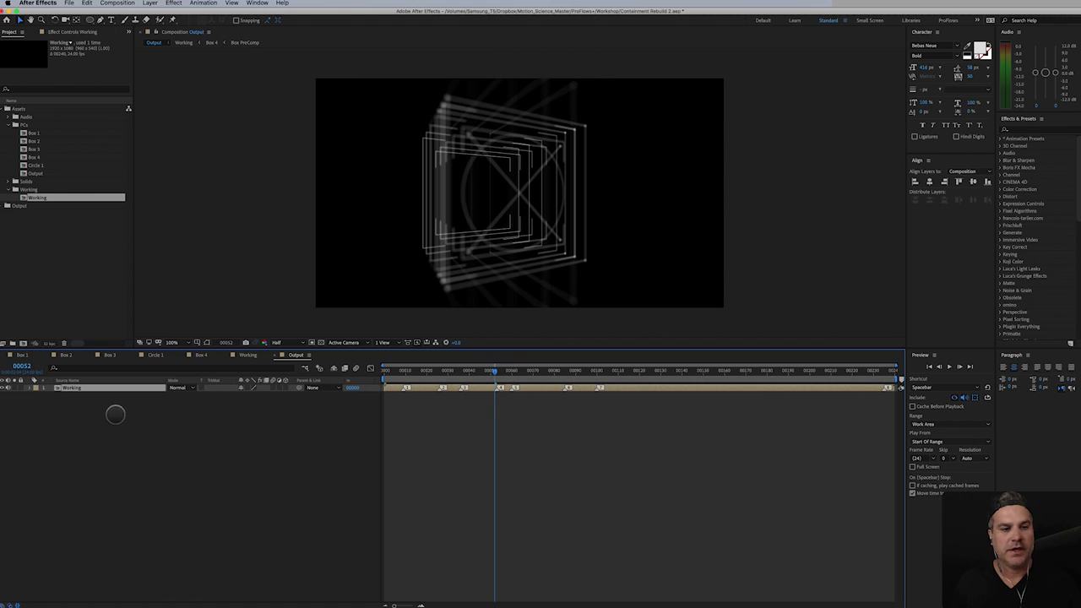
left_click(92, 387)
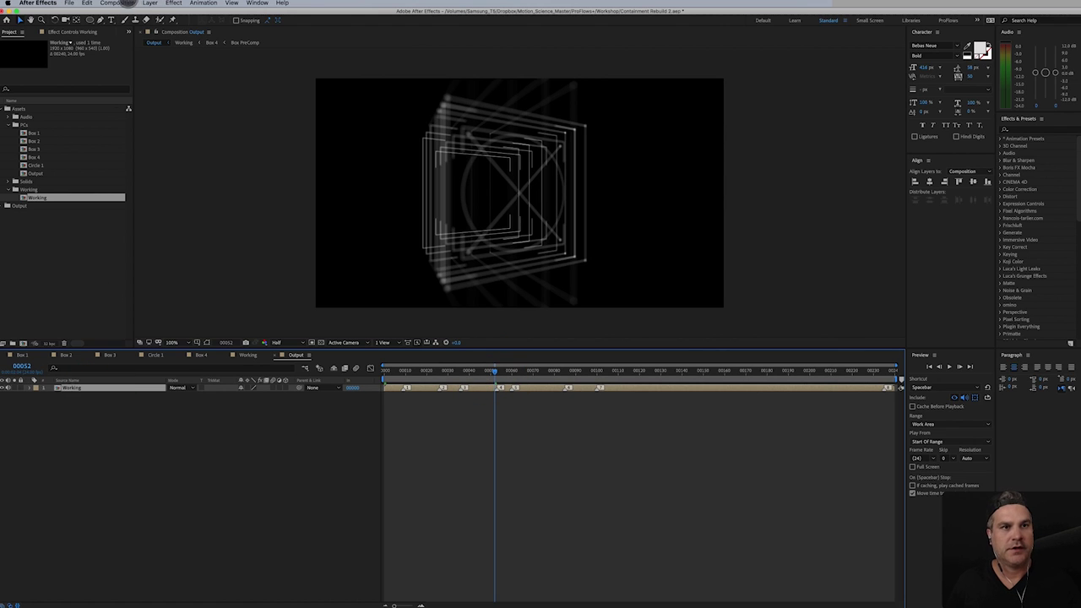
left_click(174, 2)
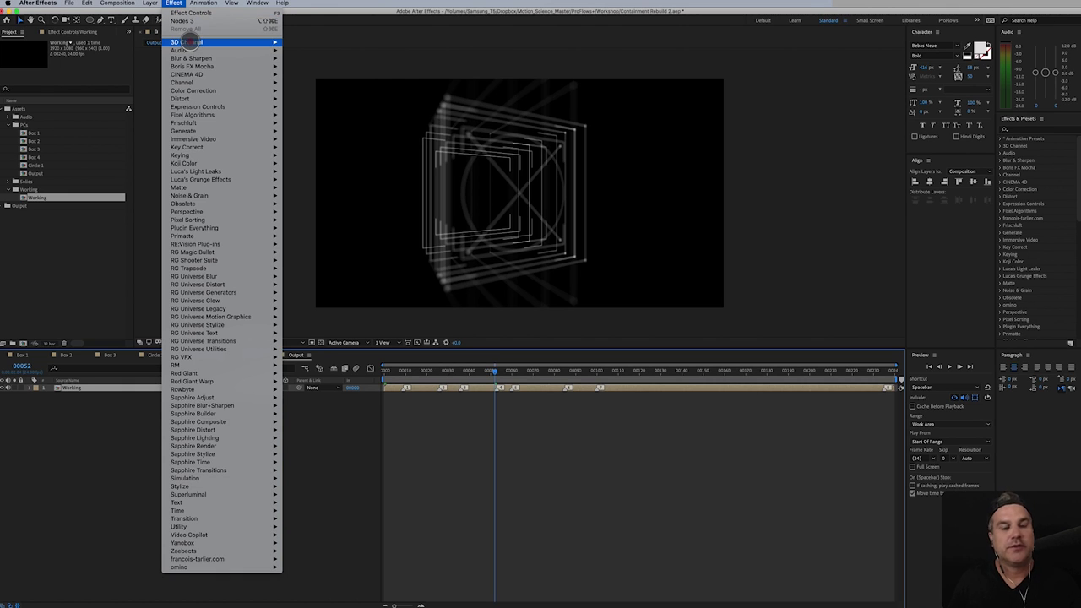
- Apply Shift Channels to Working with green and blue Full Off, leaving red
mouse_move(207, 359)
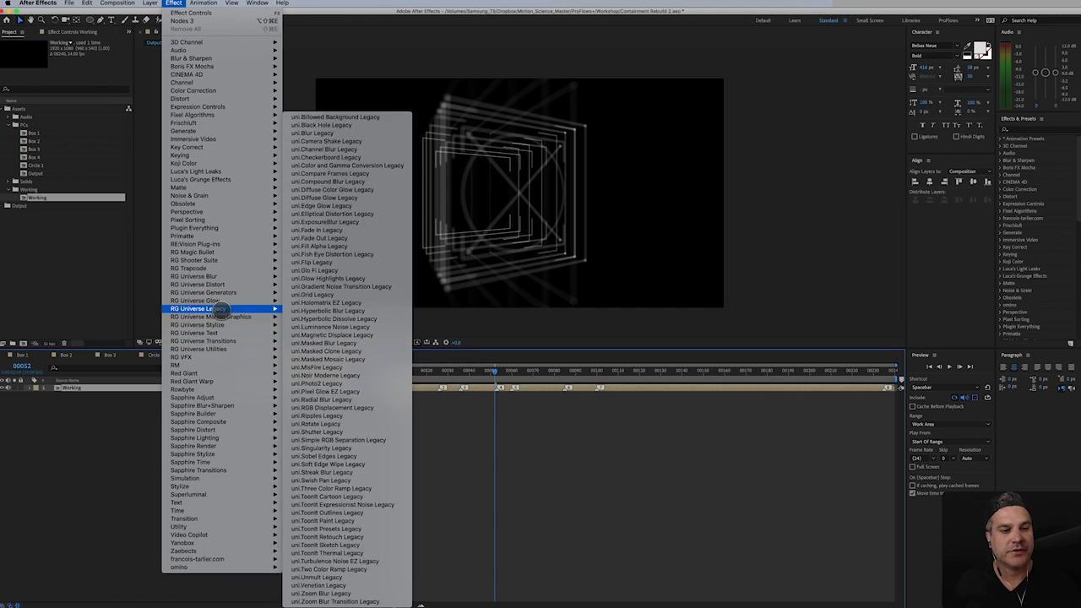
mouse_move(271, 81)
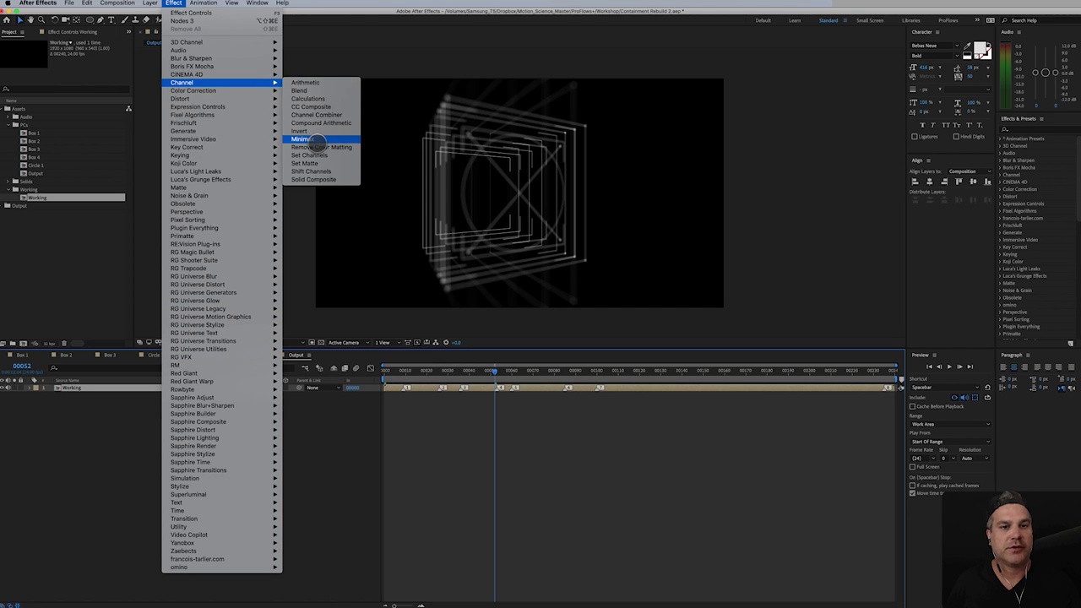
left_click(312, 171)
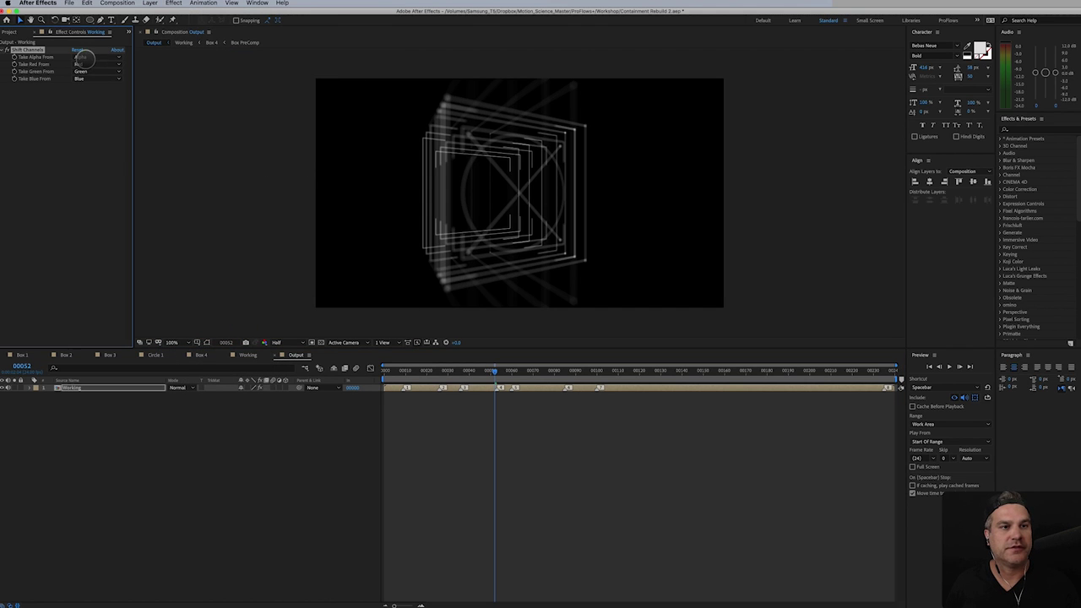
left_click(97, 71)
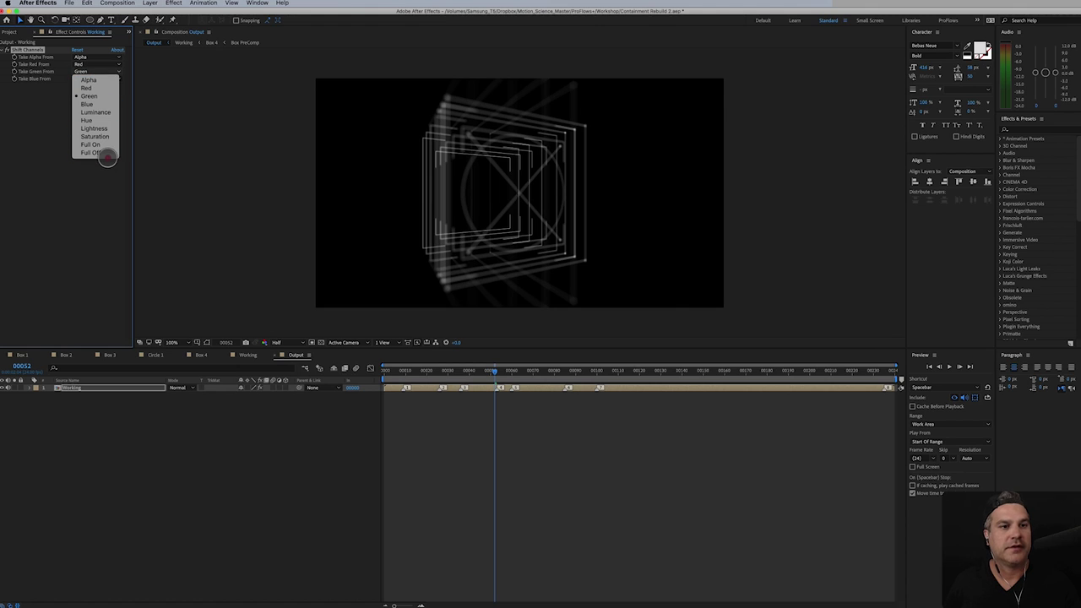
left_click(108, 157)
left_click(97, 79)
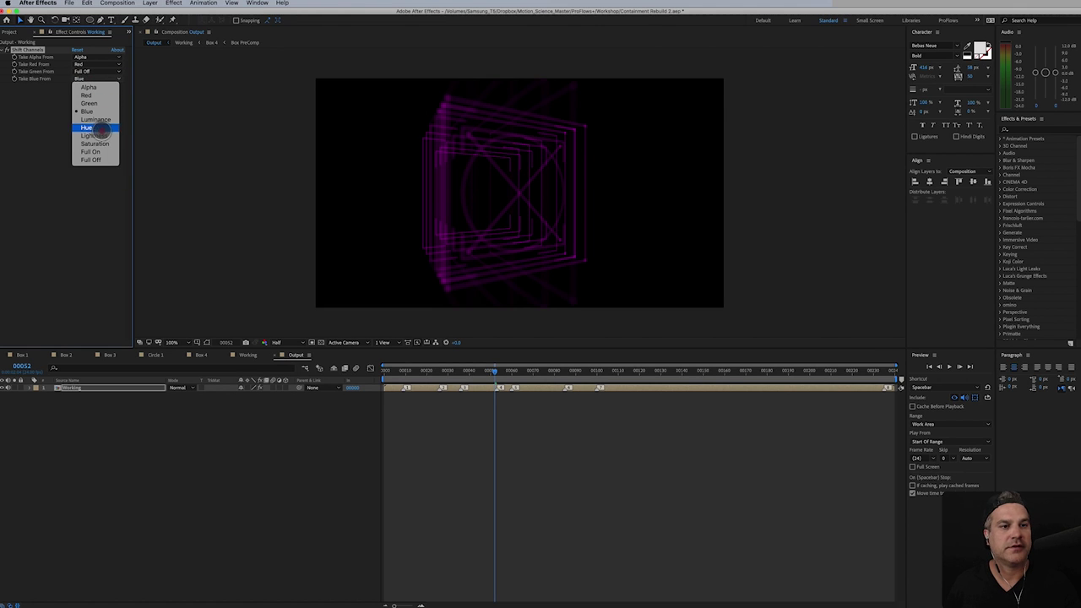
left_click(103, 161)
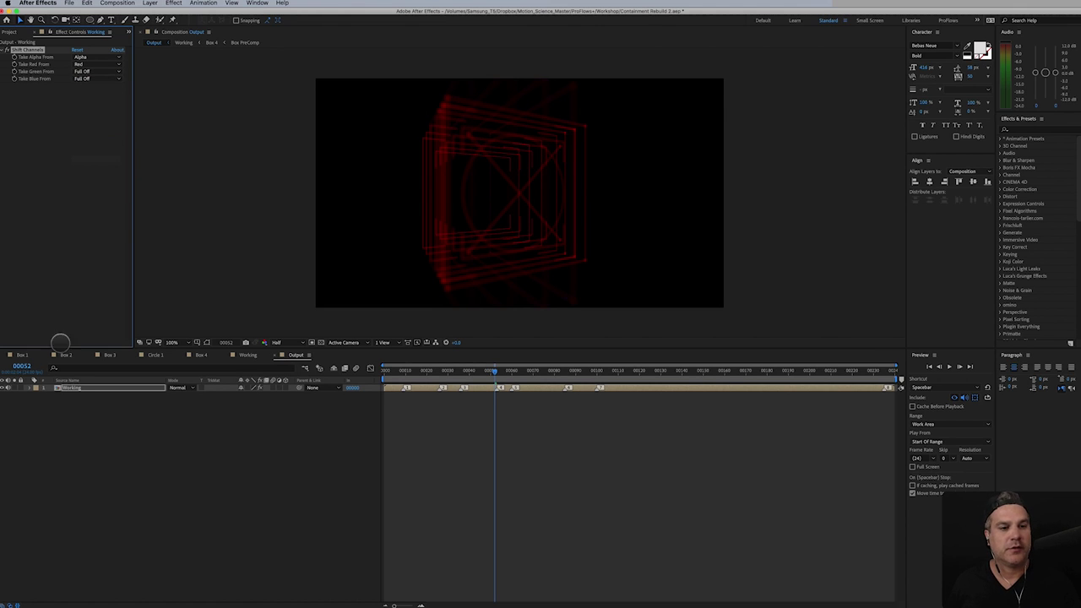
- Duplicate the layer and set Shift Channels to show only green
left_click(82, 389)
key("ctrl+d")
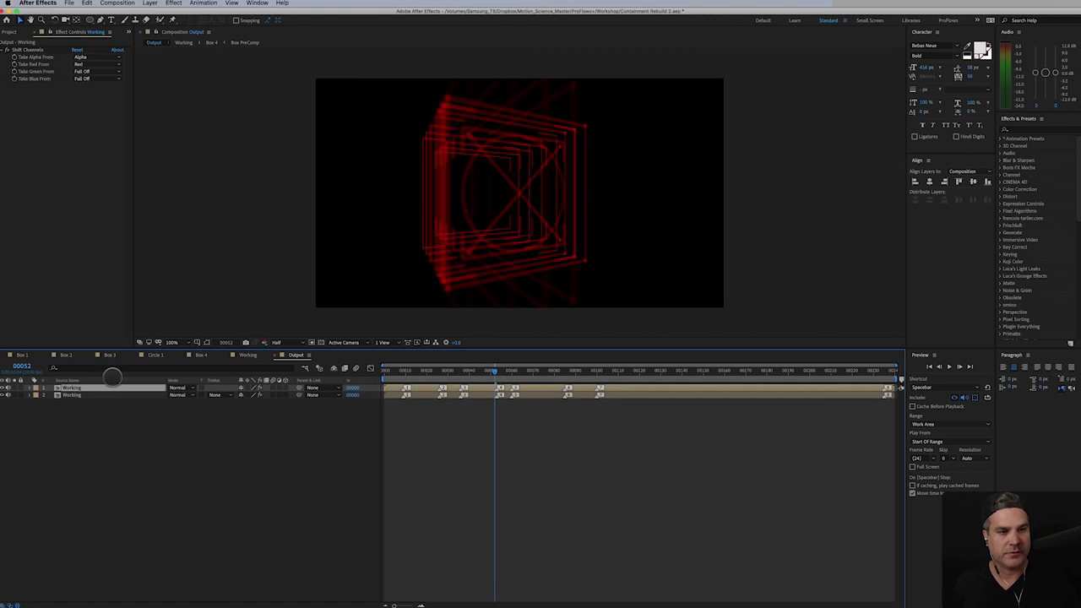
left_click(98, 64)
left_click(100, 145)
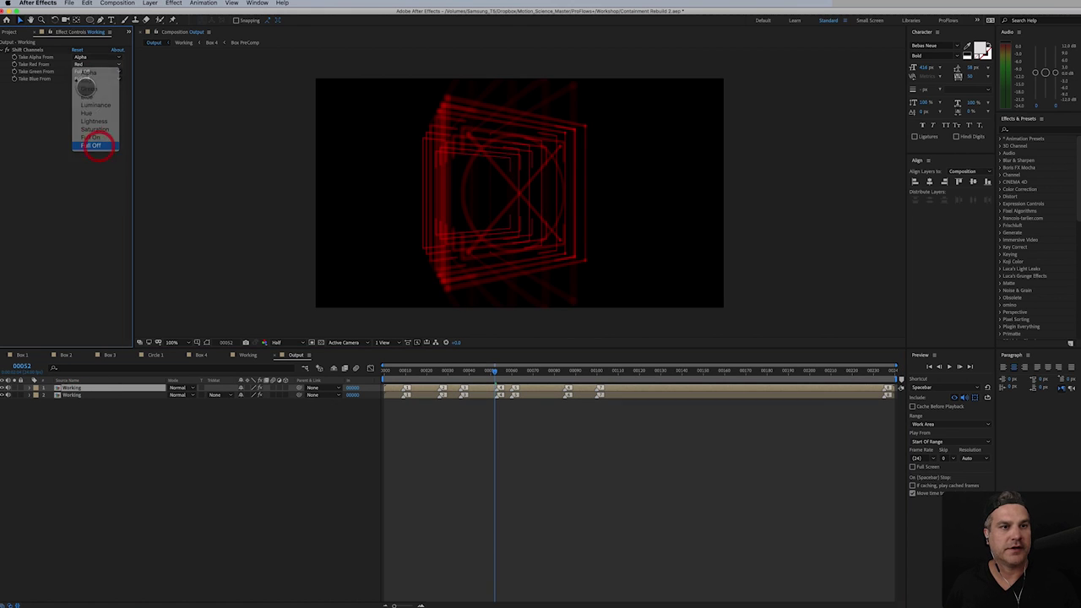
left_click(85, 71)
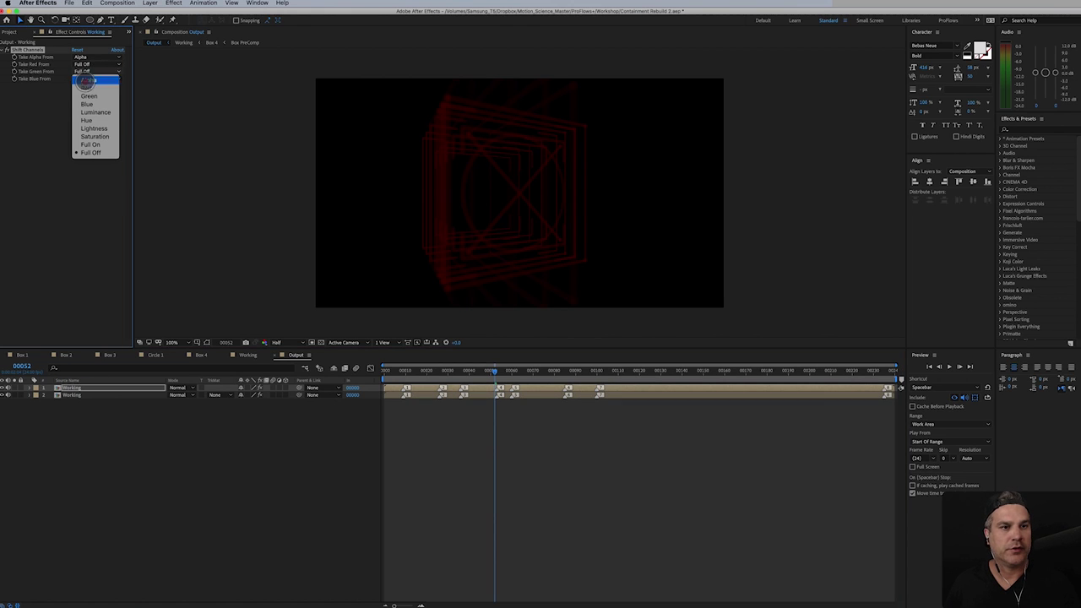
left_click(91, 139)
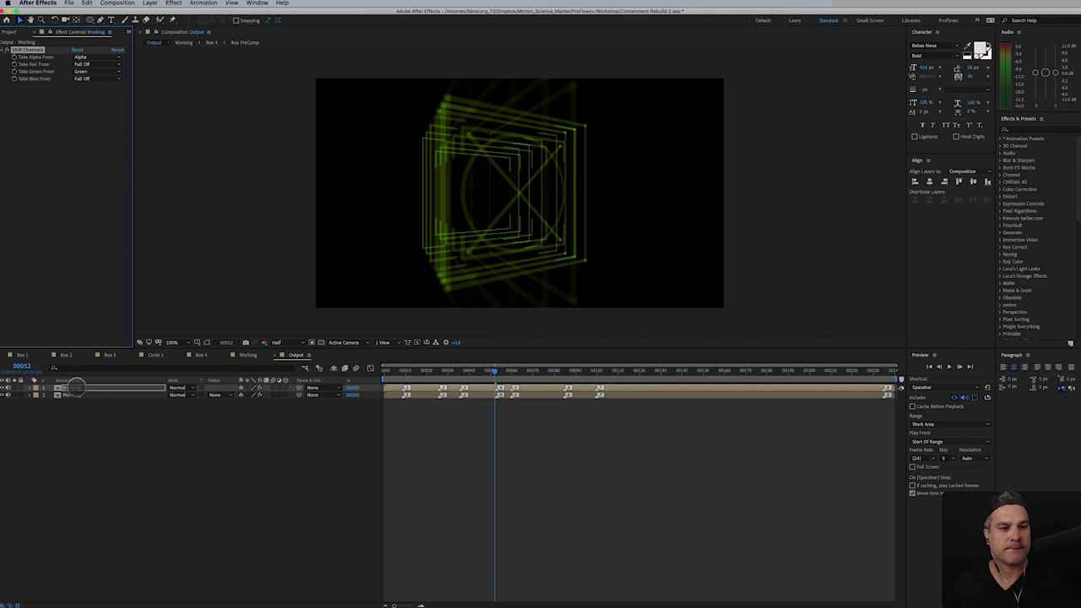
- Duplicate the green copy and set Shift Channels to show only blue
left_click(74, 389)
key("super+d")
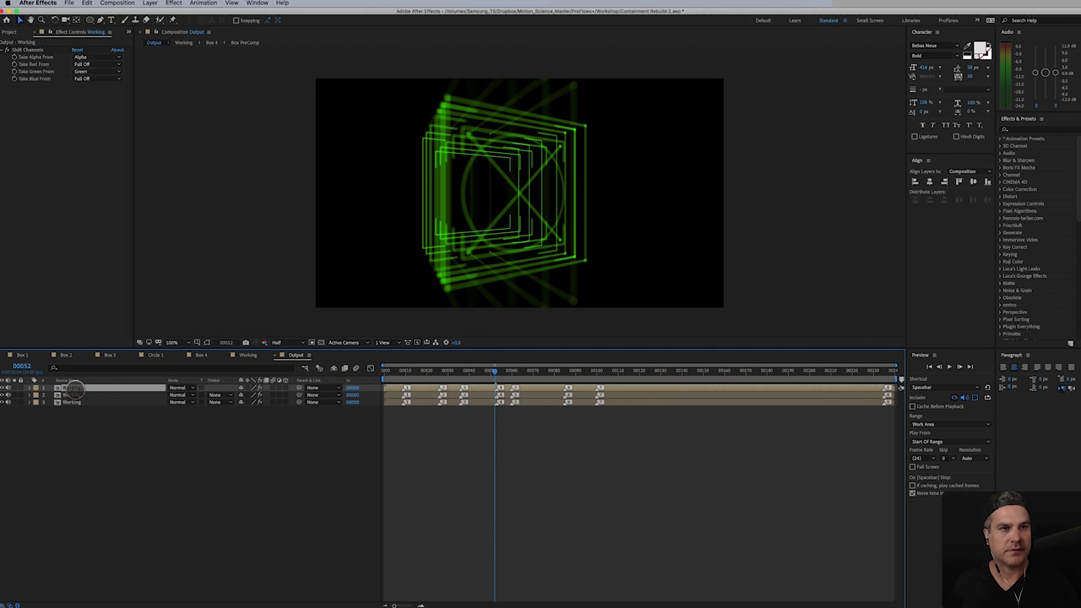
left_click(97, 71)
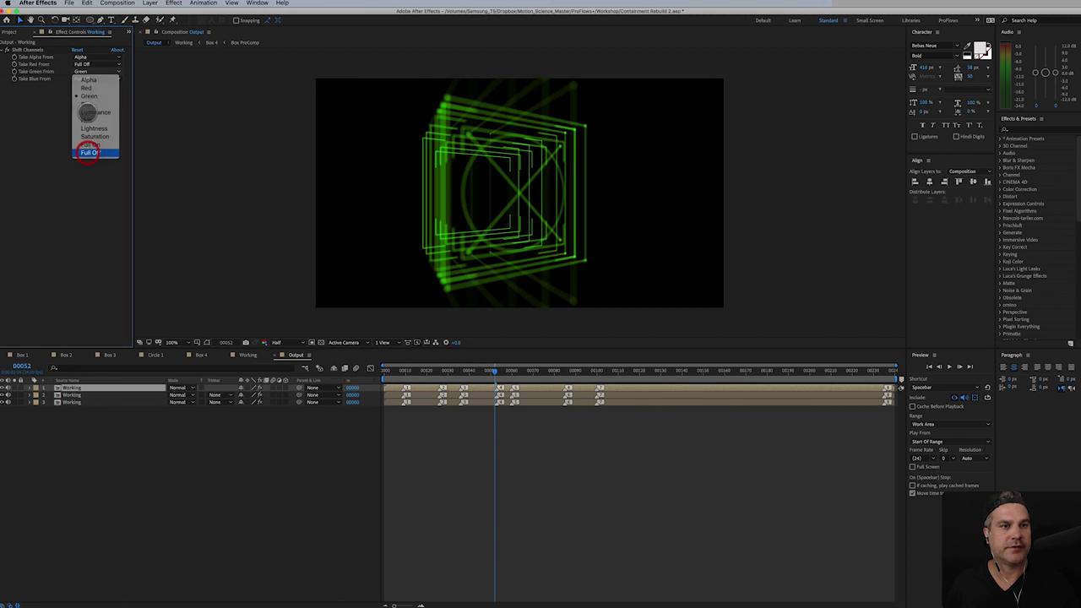
left_click(89, 152)
left_click(97, 78)
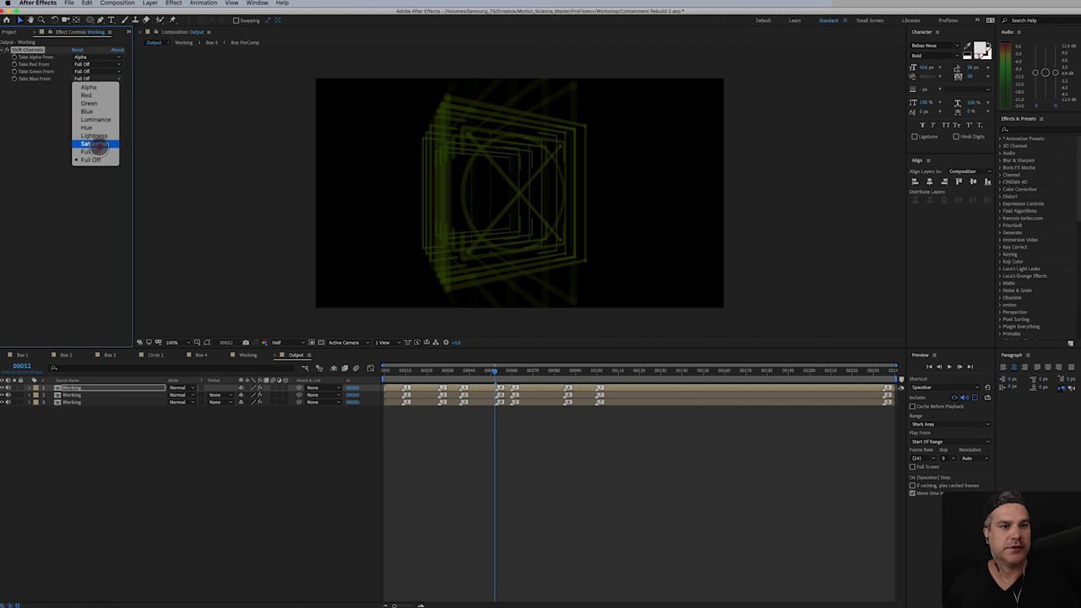
left_click(101, 111)
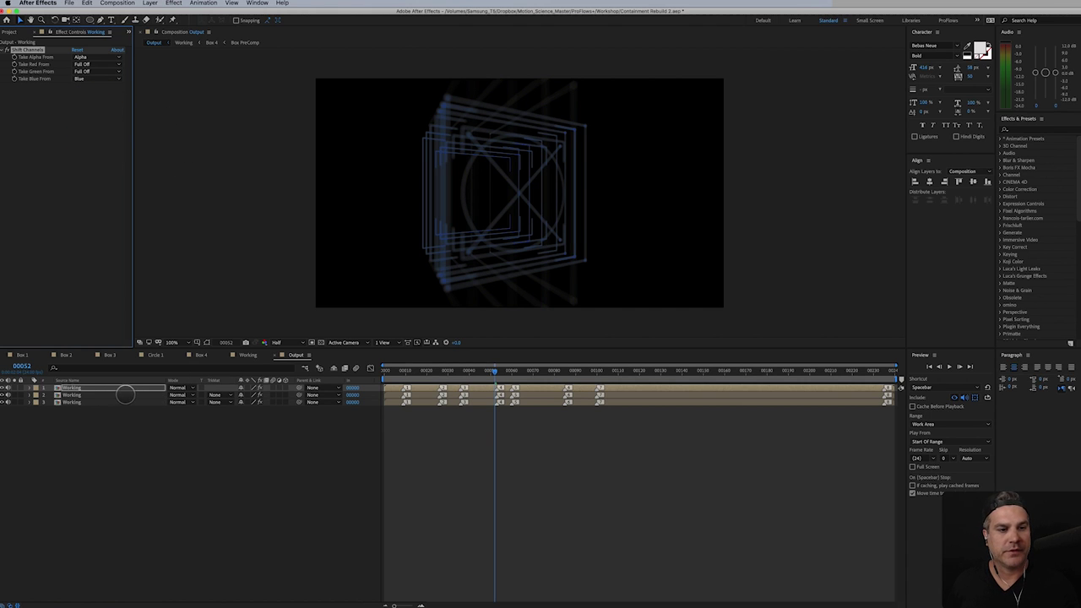
- Set the top two Working layers to Screen blending and reveal their Scale
left_click(125, 394, "shift")
left_click(180, 394)
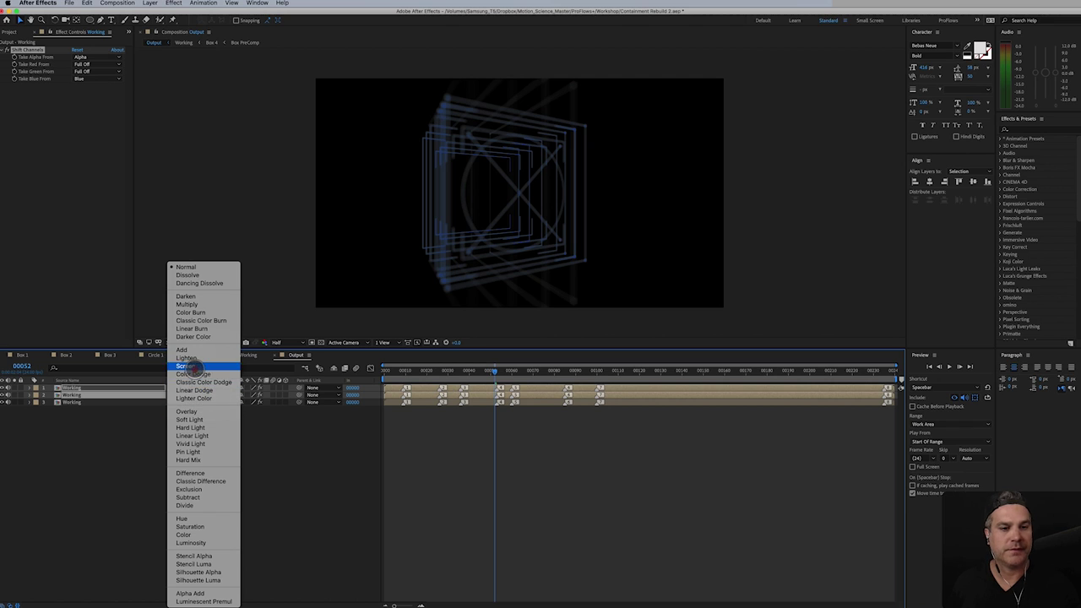
left_click(188, 367)
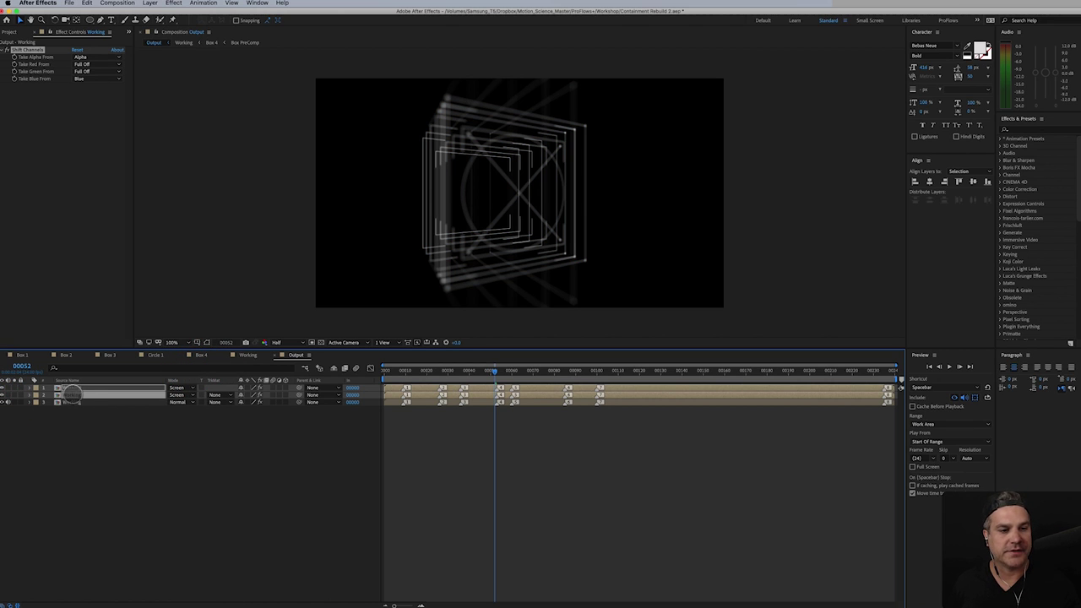
key("s")
left_click(98, 416)
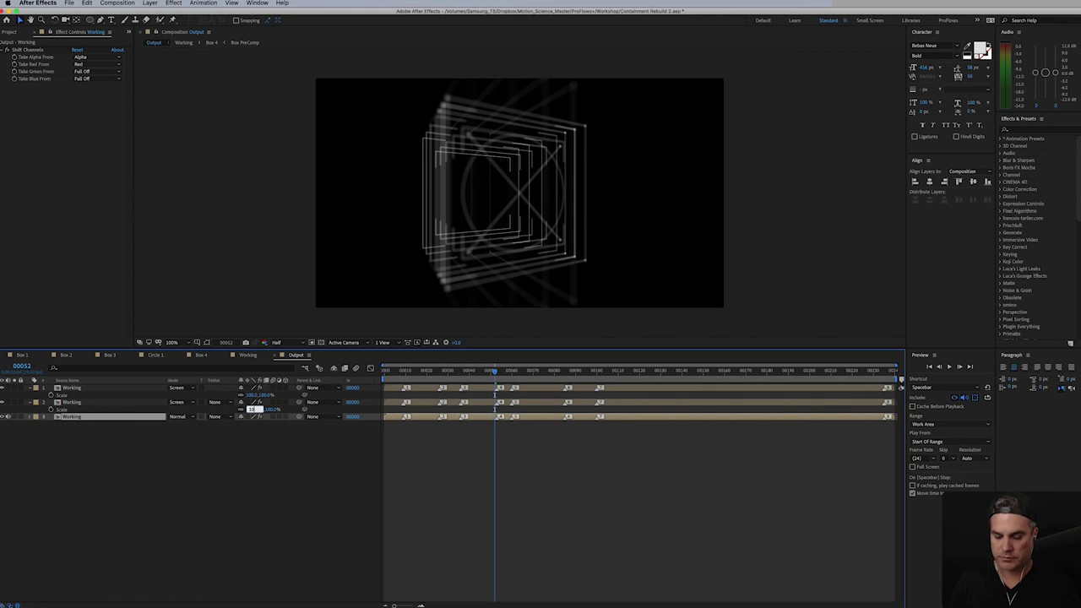
- Link the second layer's Scale to the top layer's for the 99%/101% offset
key("ctrl+Up")
mouse_move(244, 405)
left_mouse_down()
mouse_move(243, 387)
mouse_move(251, 394)
left_mouse_up()
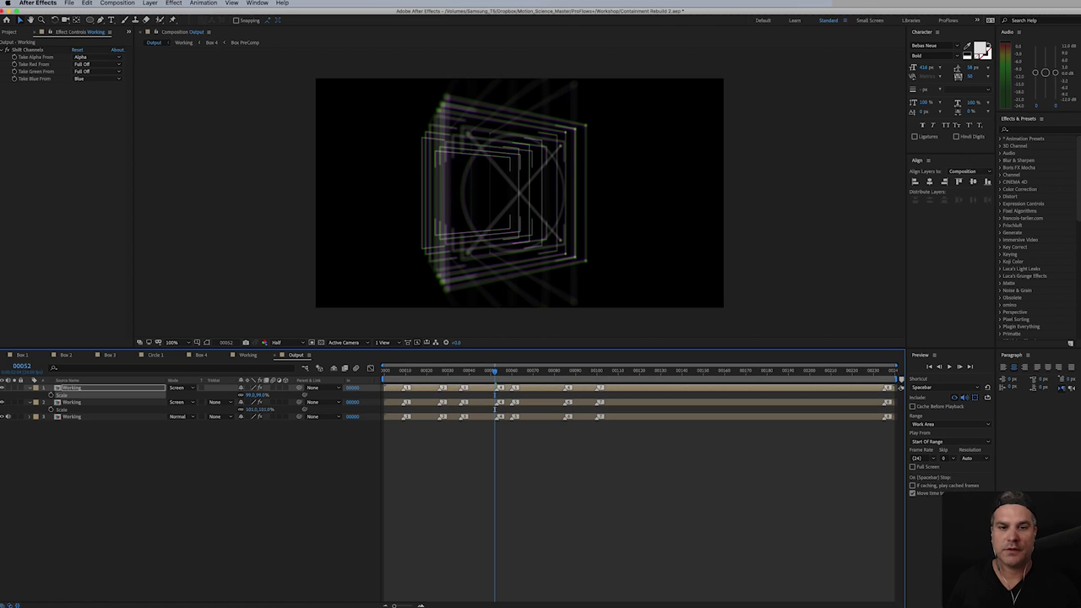
left_click(113, 402)
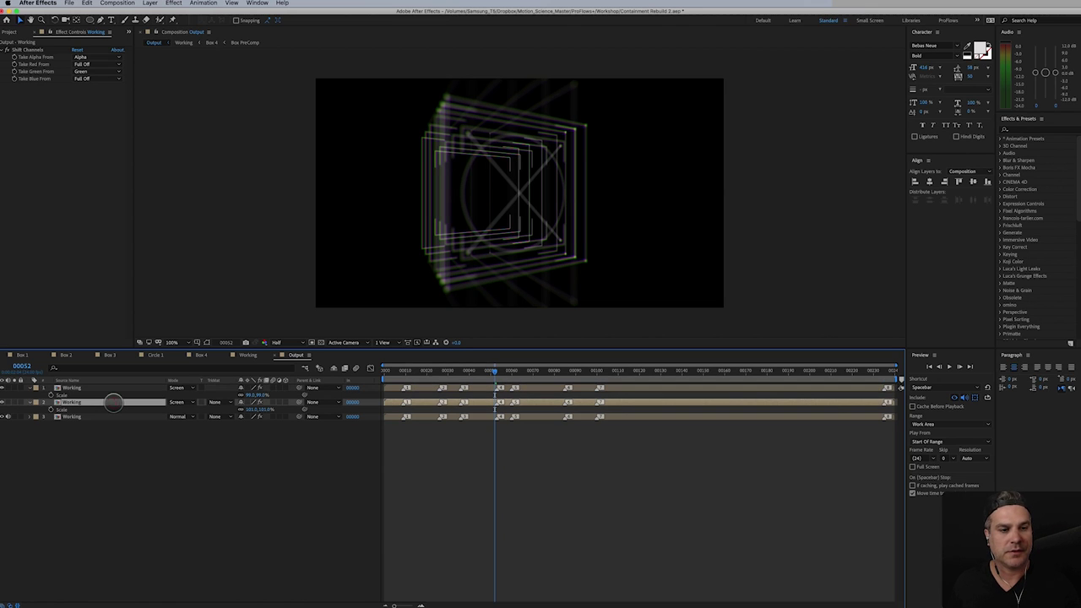
key("Return")
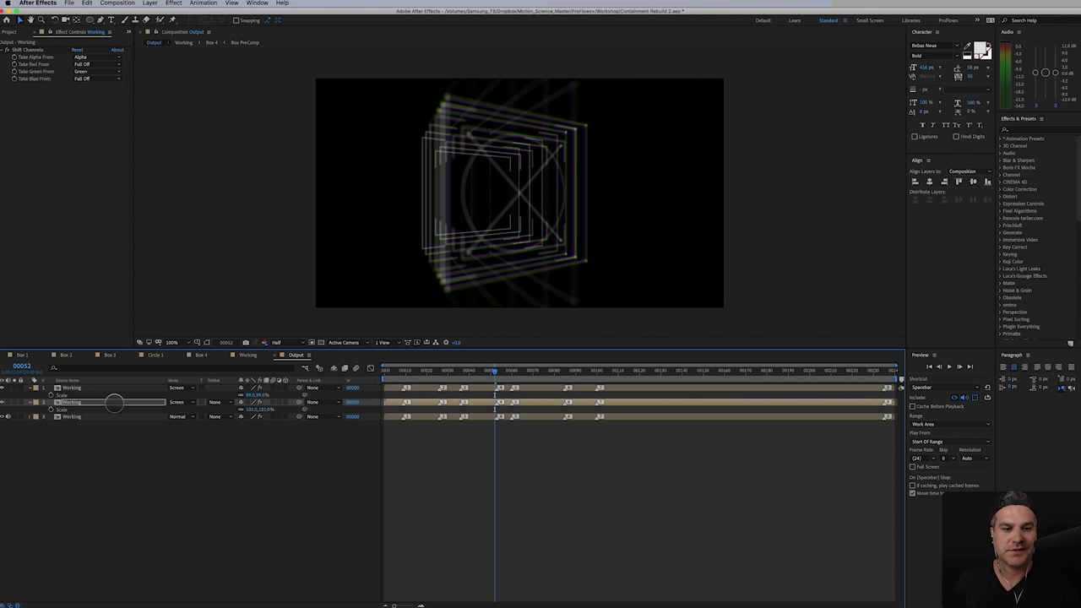
left_click_drag(31, 384, 30, 395)
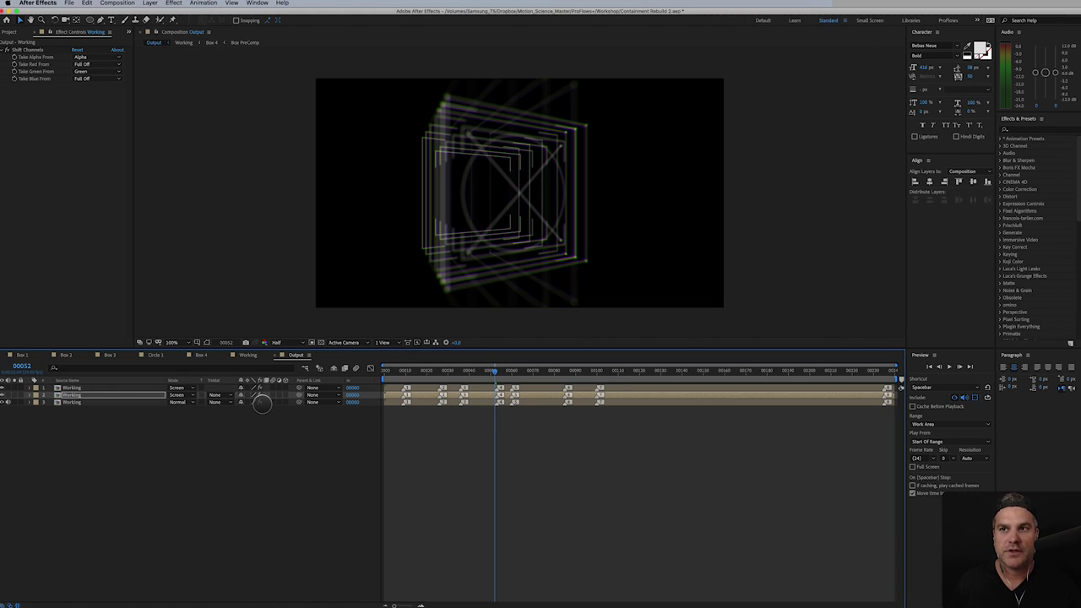
left_click(109, 388)
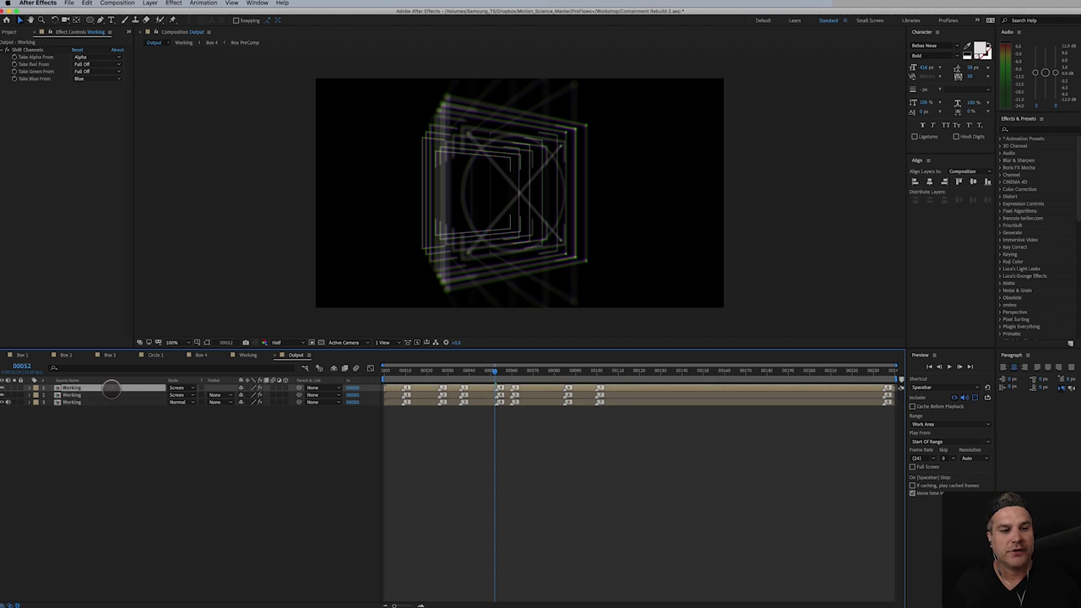
left_click(149, 3)
- Add a new adjustment layer and name it FX 1
mouse_move(151, 12)
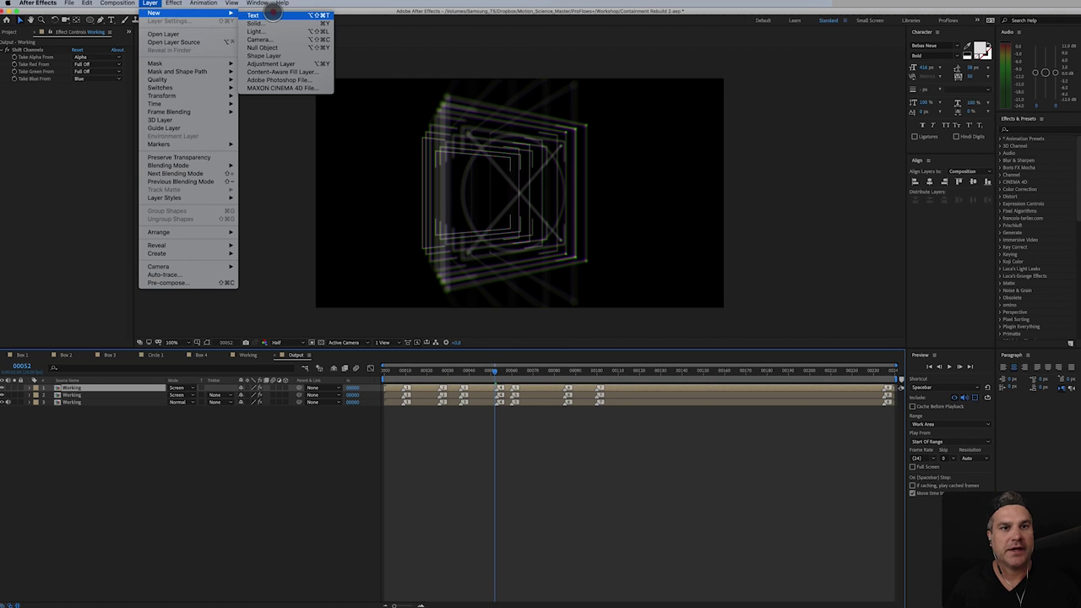
left_click(279, 65)
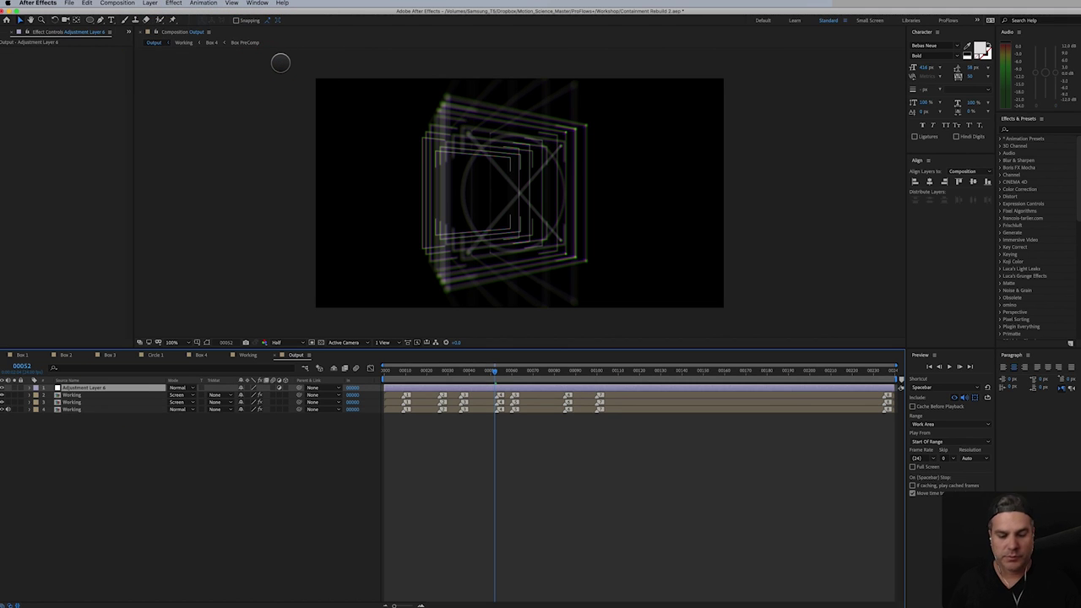
key("Return")
type("FX")
left_click(281, 62)
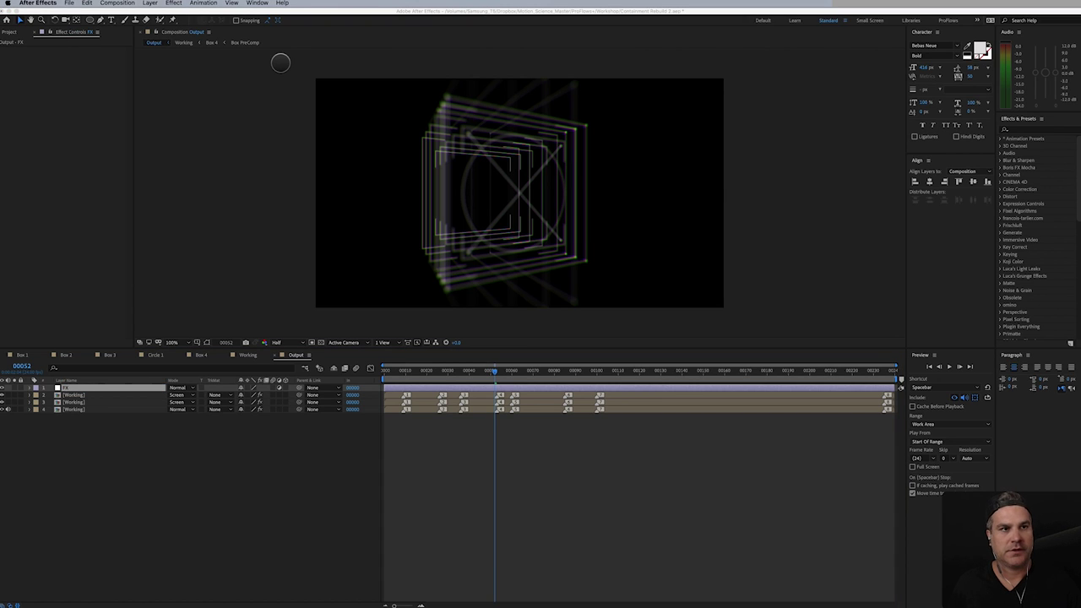
left_click(133, 386)
key("Return")
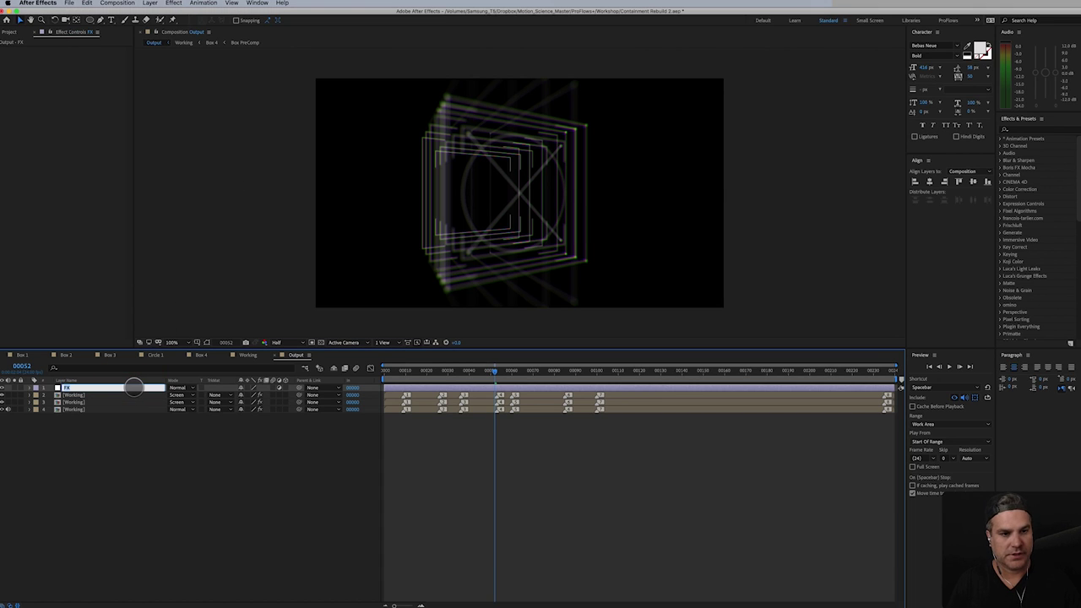
type("1")
key("Return")
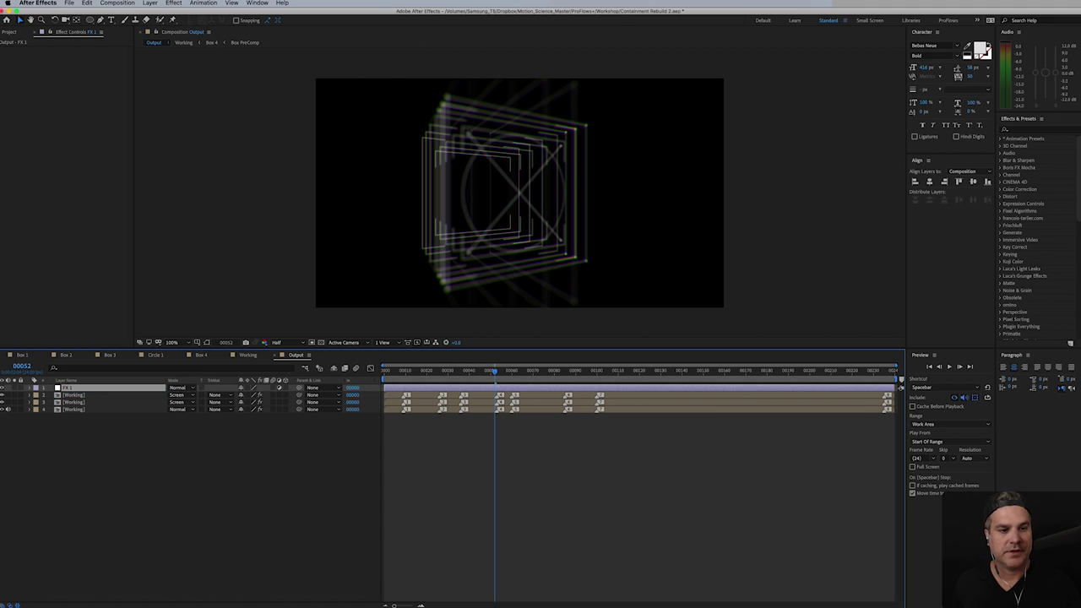
- Apply Add Grain to FX 1 in Final Output viewing mode at 0.500 intensity
left_click(173, 3)
mouse_move(197, 196)
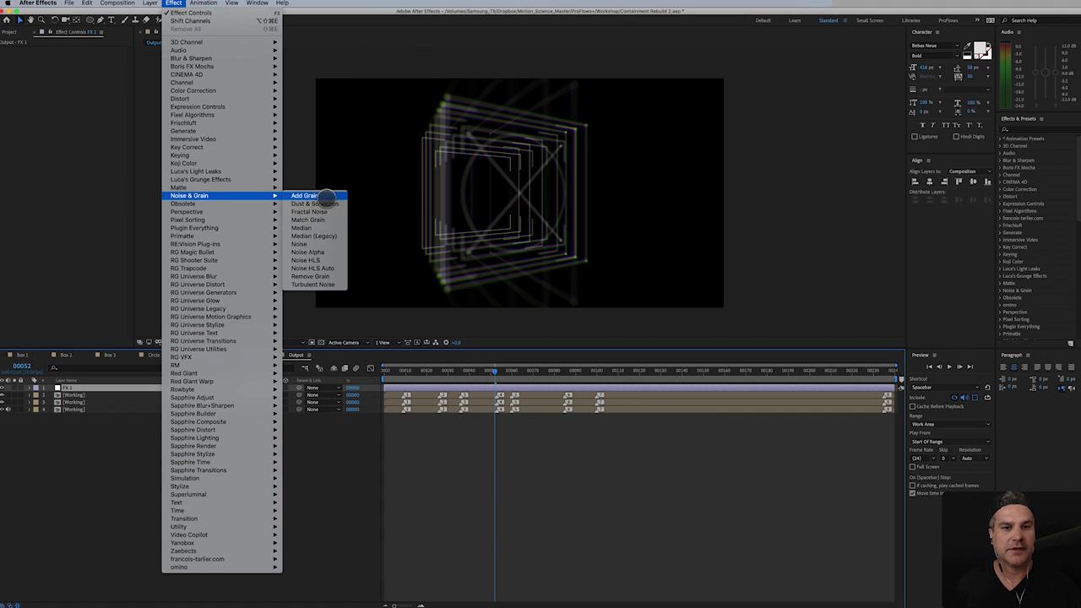
left_click(326, 196)
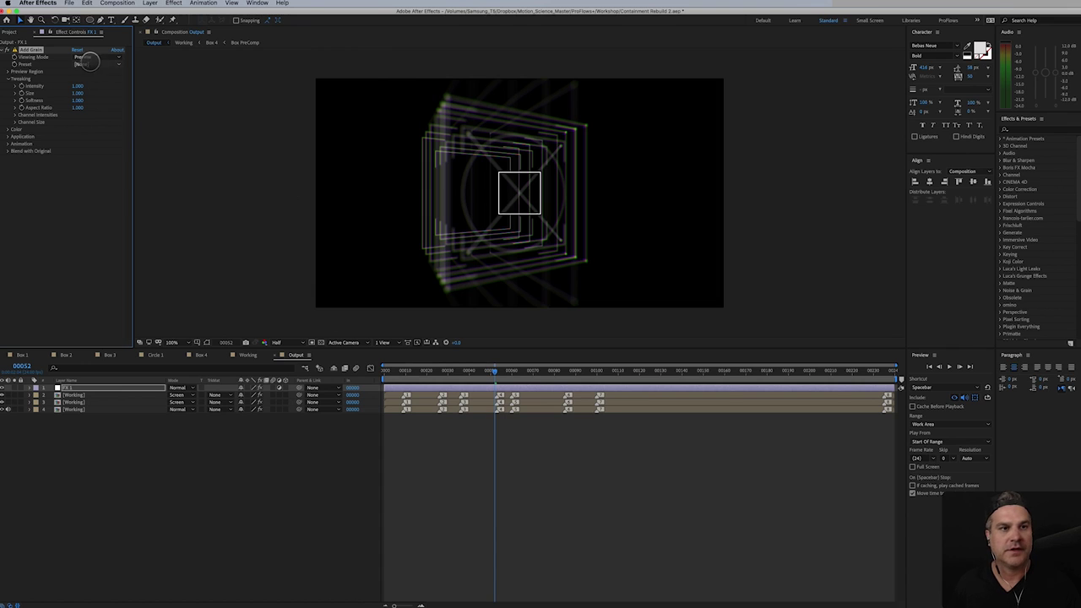
left_click(85, 57)
left_click(92, 82)
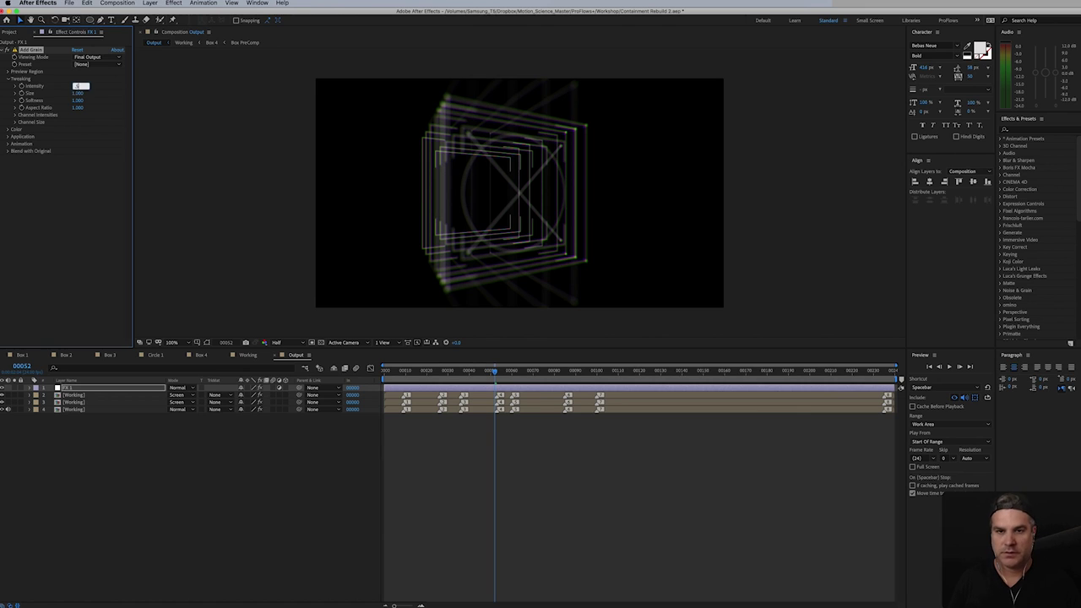
left_click(118, 439)
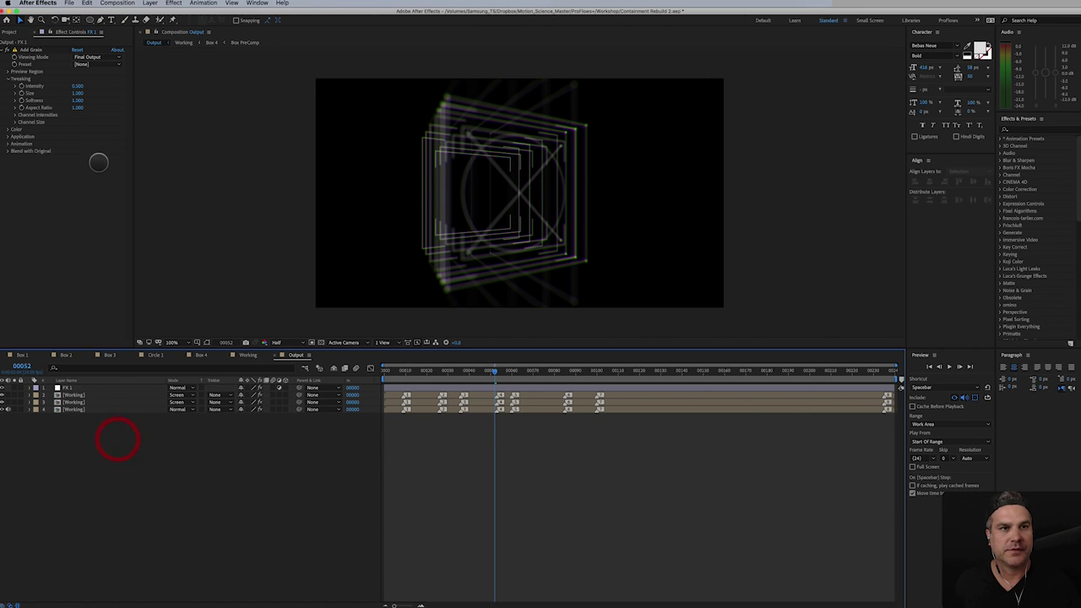
left_click(150, 3)
- Create a near-black dark blue solid with colour 020313
mouse_move(228, 9)
left_click(263, 21)
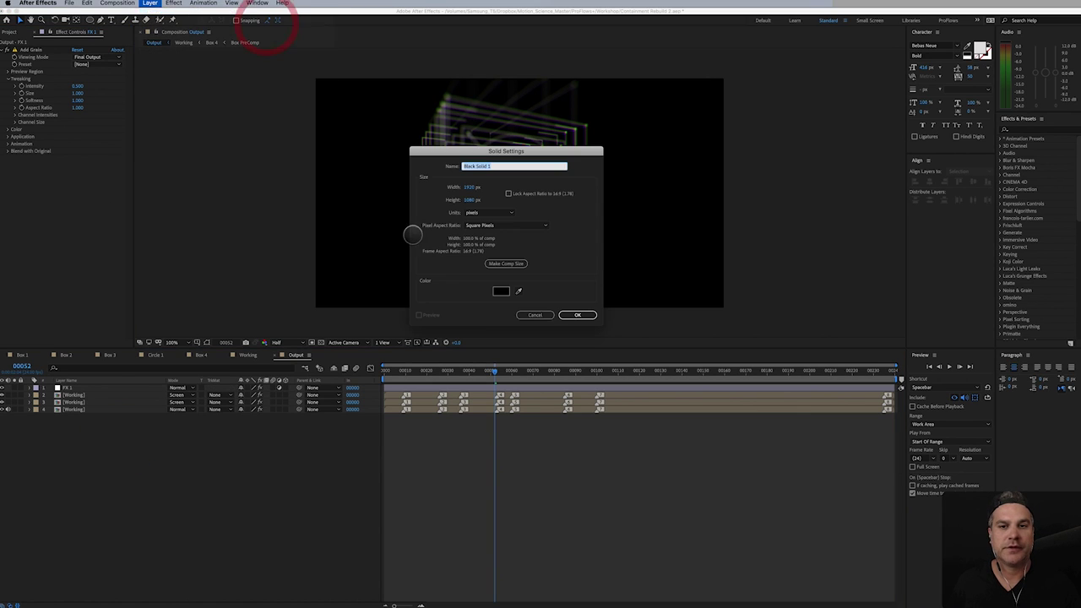
left_click(501, 291)
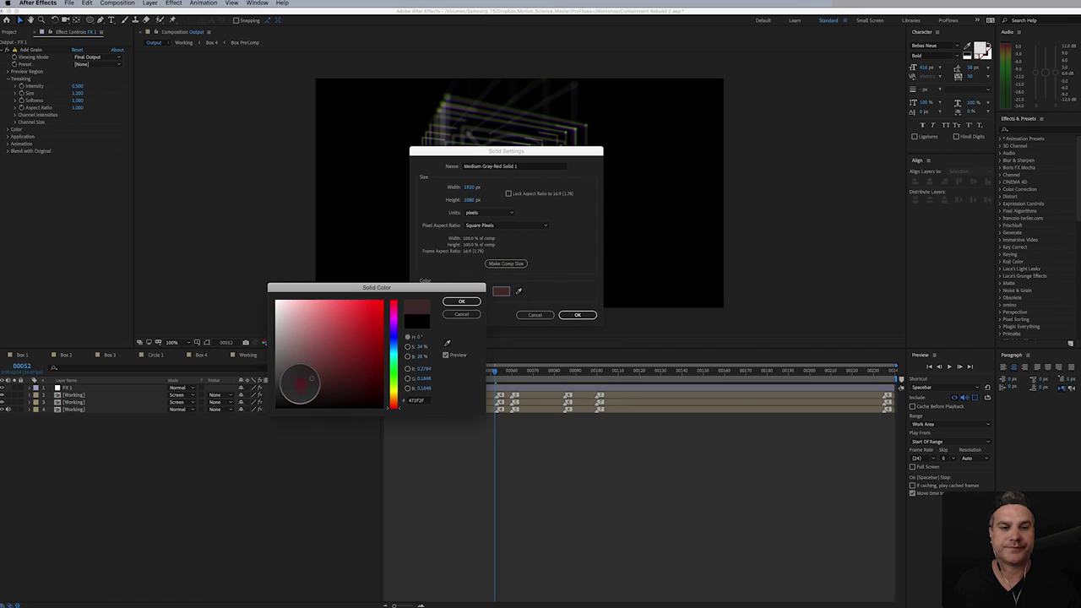
left_click(362, 399)
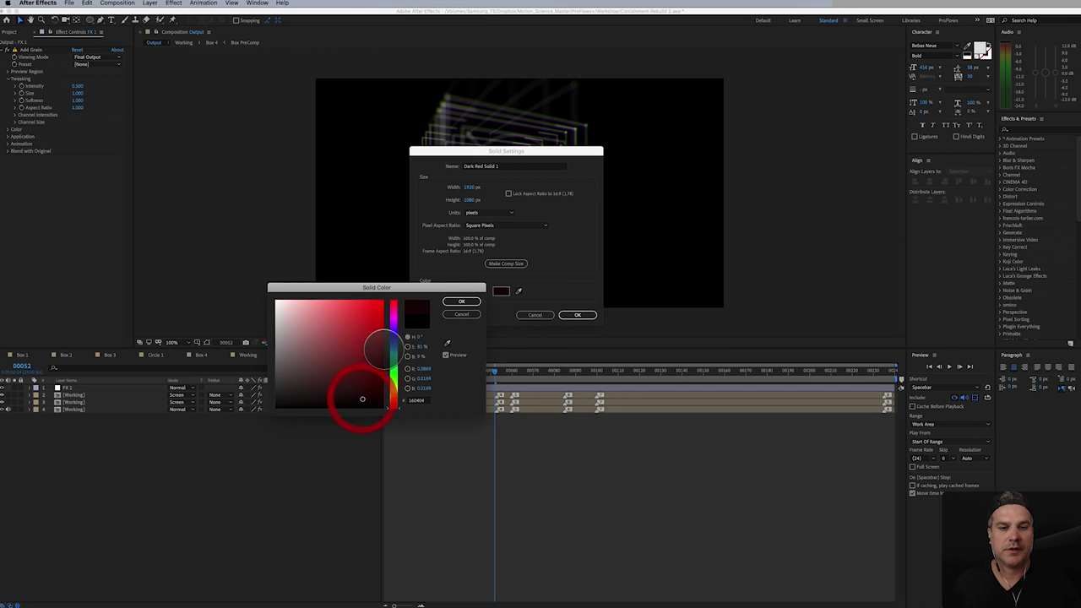
left_click(394, 336)
left_click(371, 401)
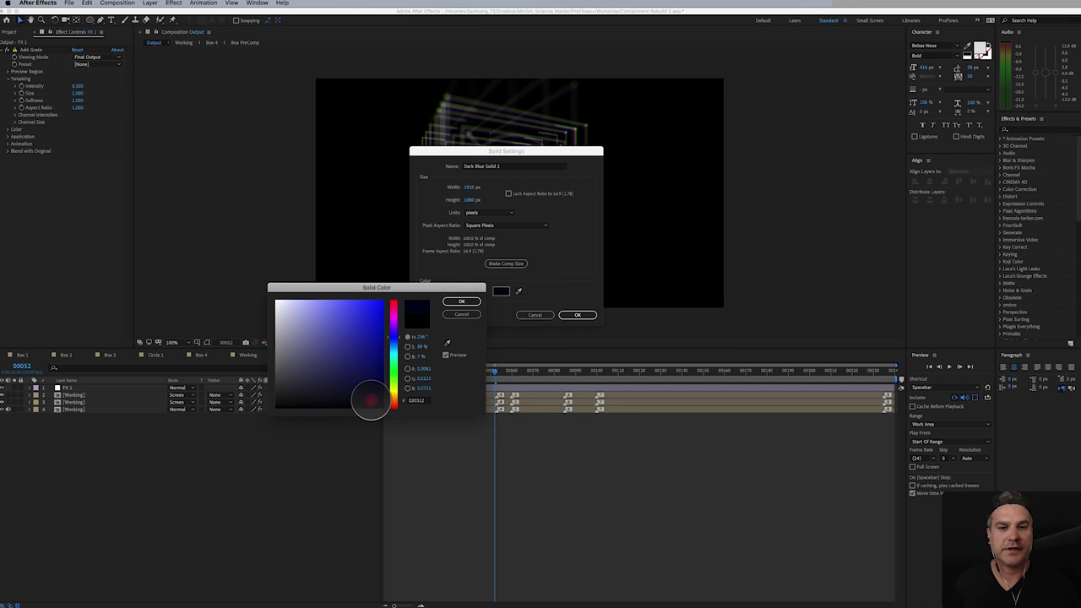
left_click(461, 301)
left_click(577, 315)
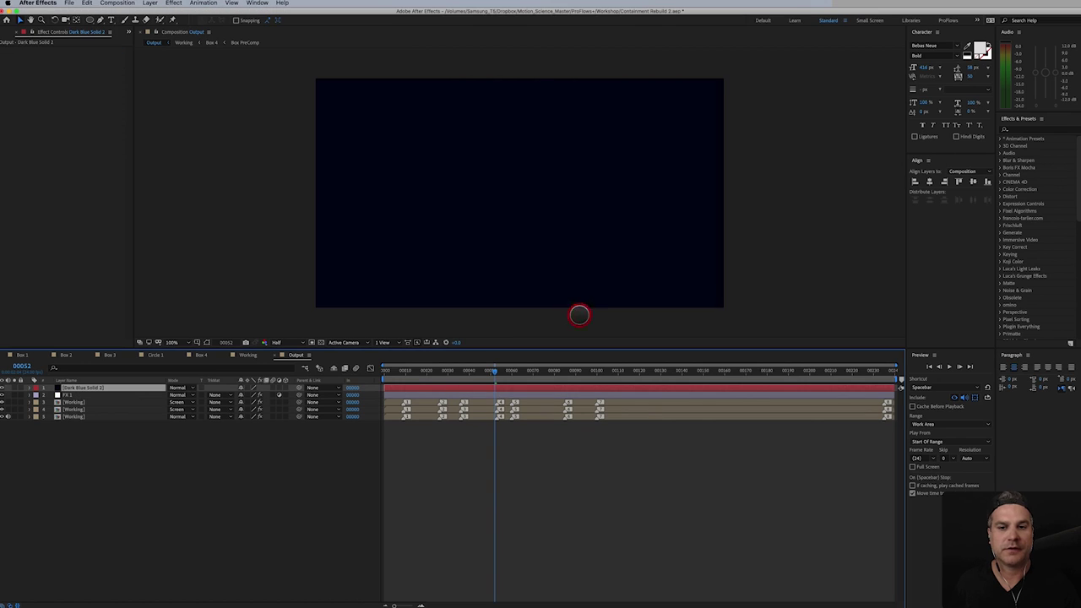
- Move the dark blue solid to the bottom of the stack and lock it
left_click_drag(91, 387, 97, 429)
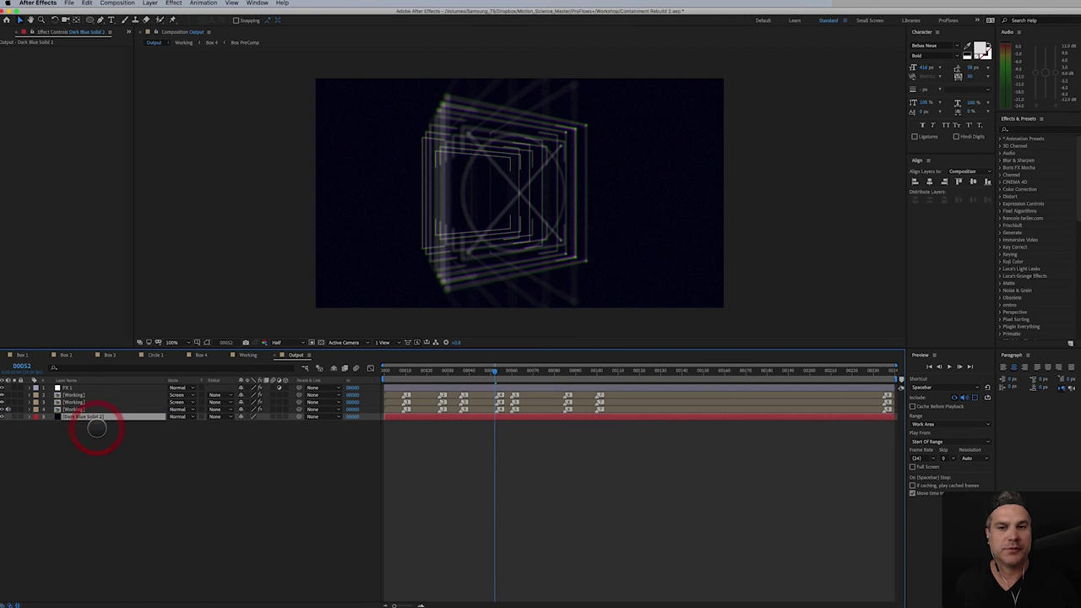
left_click(80, 416)
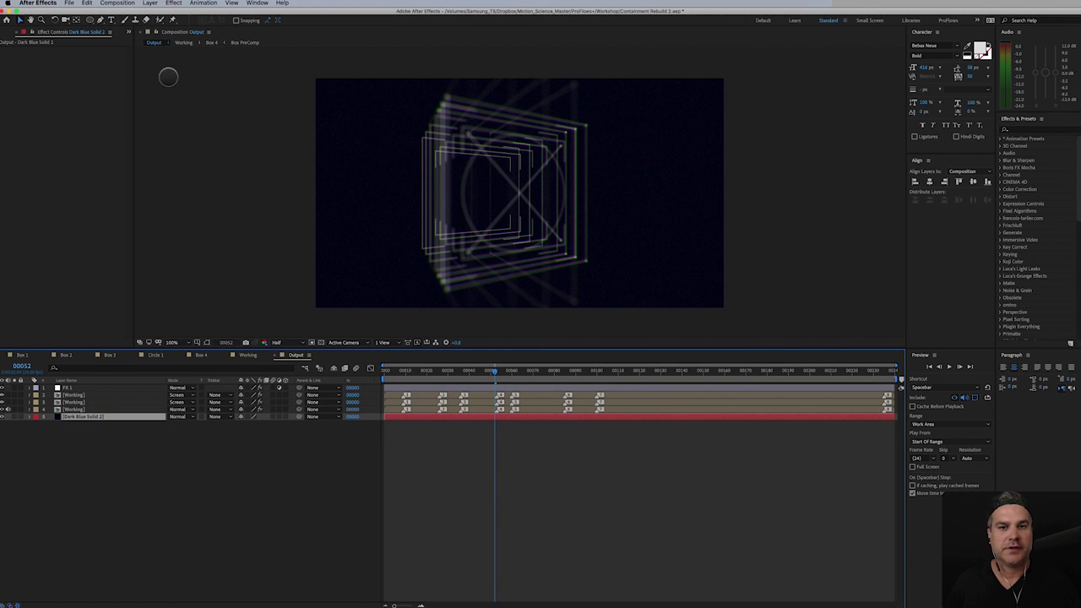
left_click(150, 3)
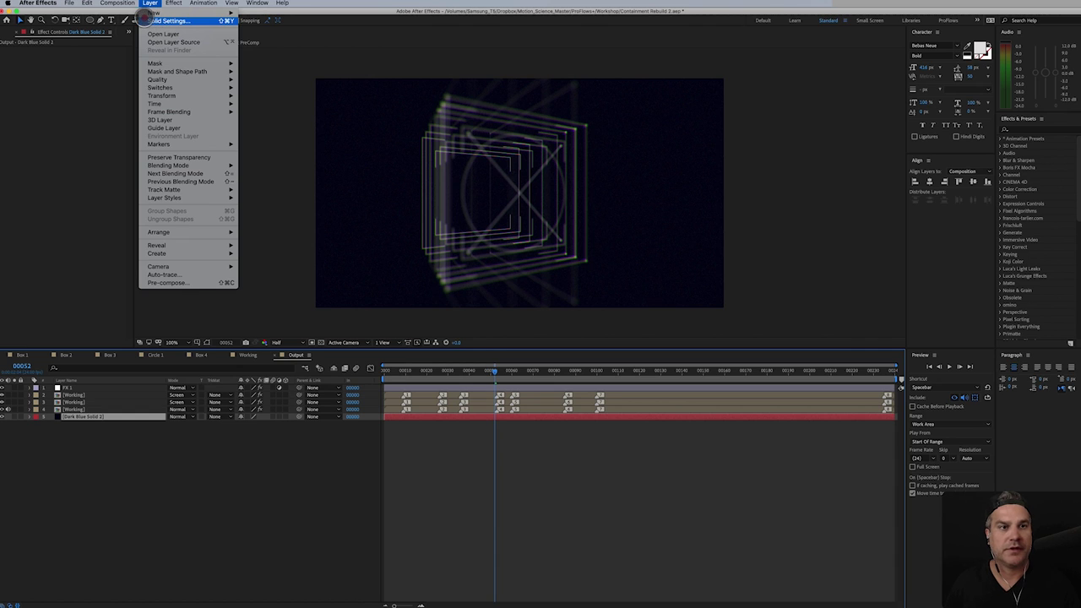
left_click(152, 4)
left_click(115, 387)
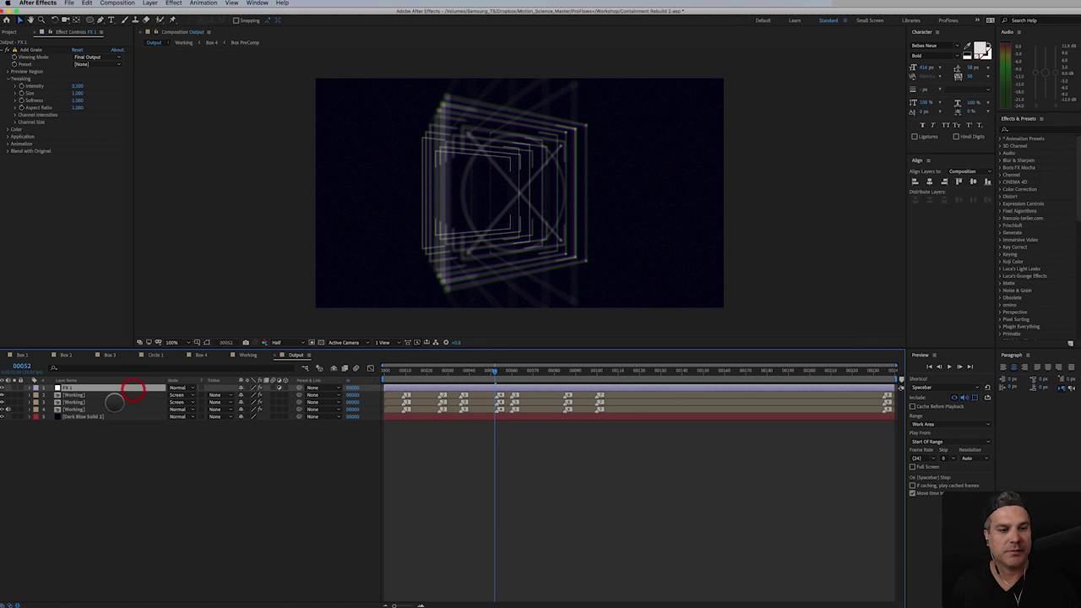
left_click(20, 416)
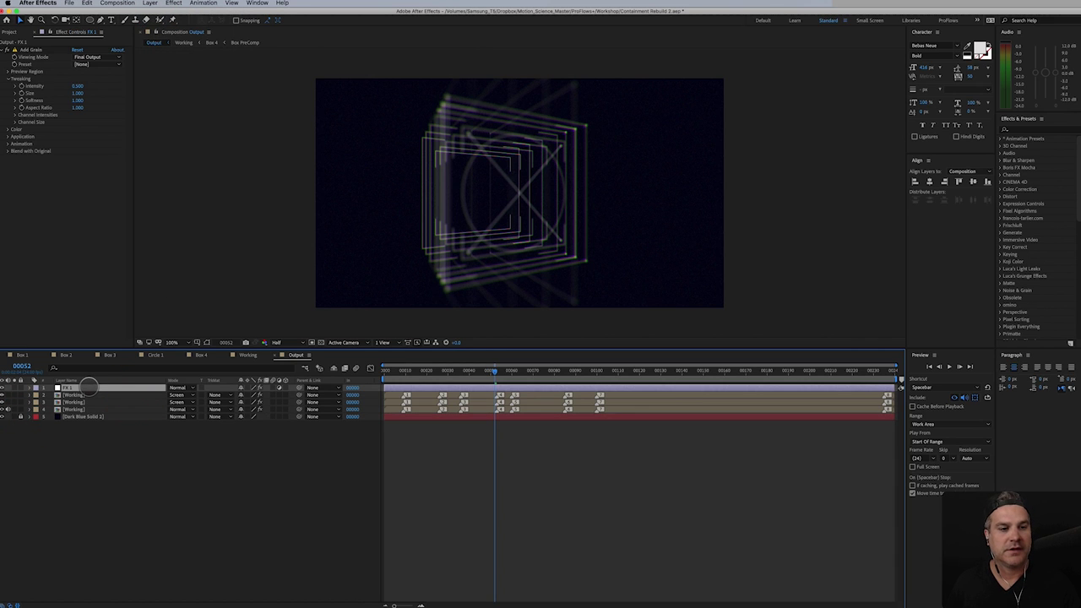
left_click(175, 4)
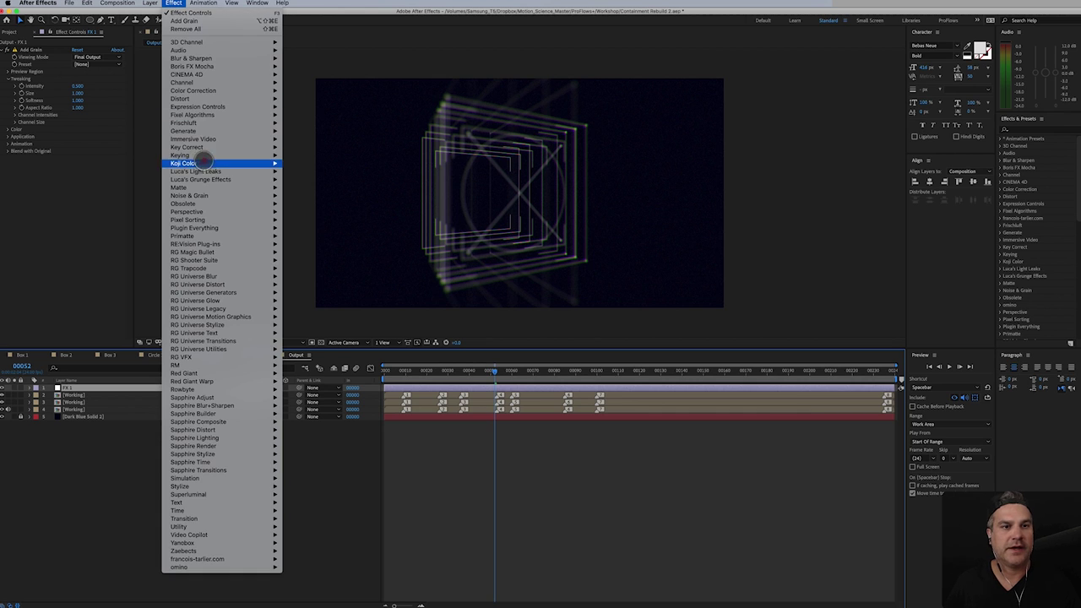
- Apply Lumetri Color to FX 1 and try the Fuji ETERNA 250D Fuji 3510 look
mouse_move(207, 90)
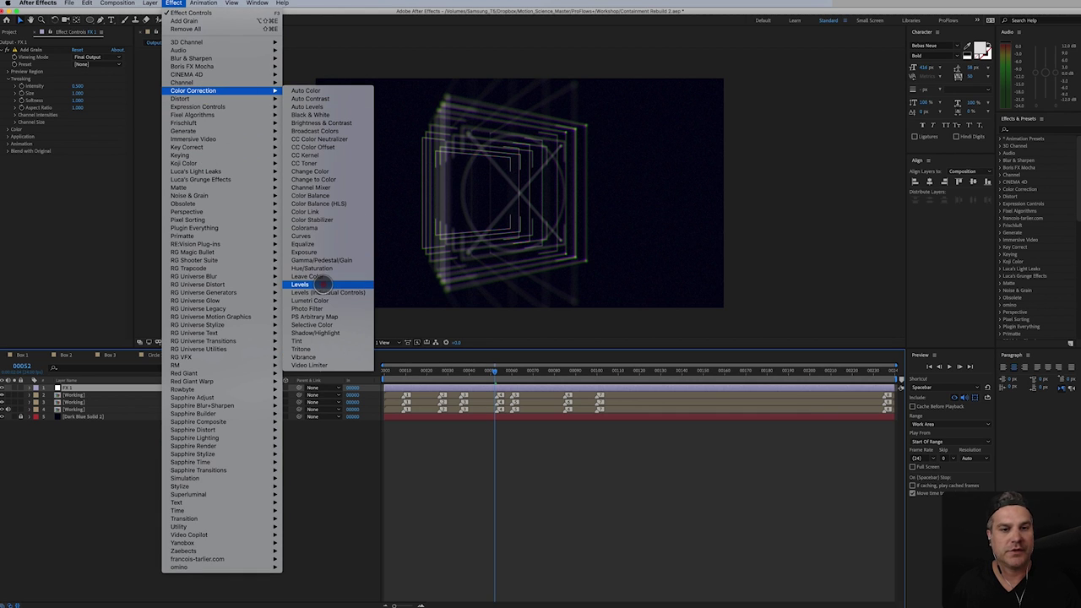
left_click(326, 300)
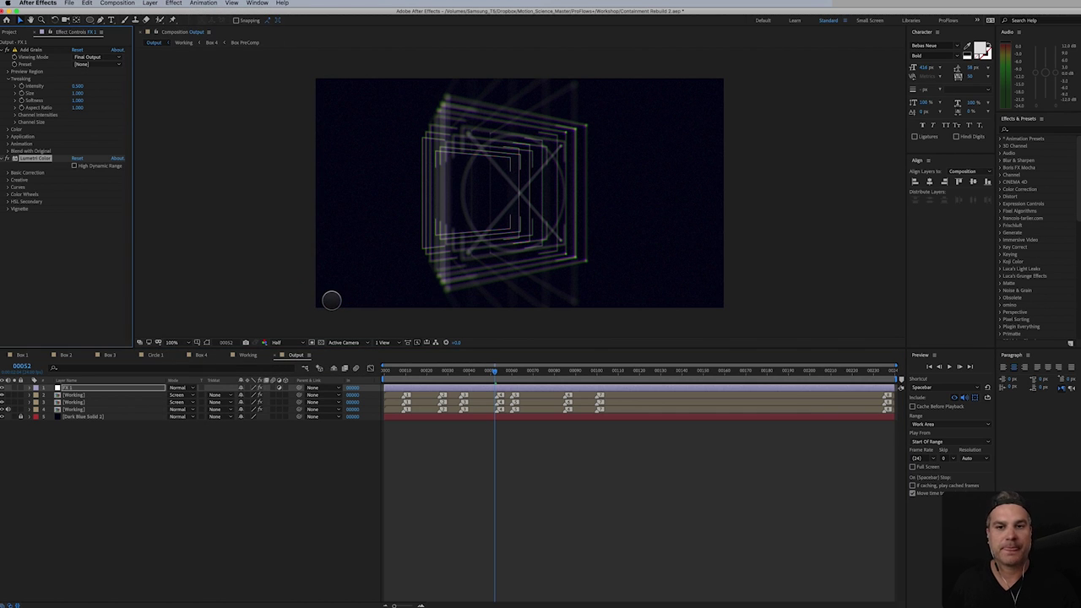
left_click(8, 180)
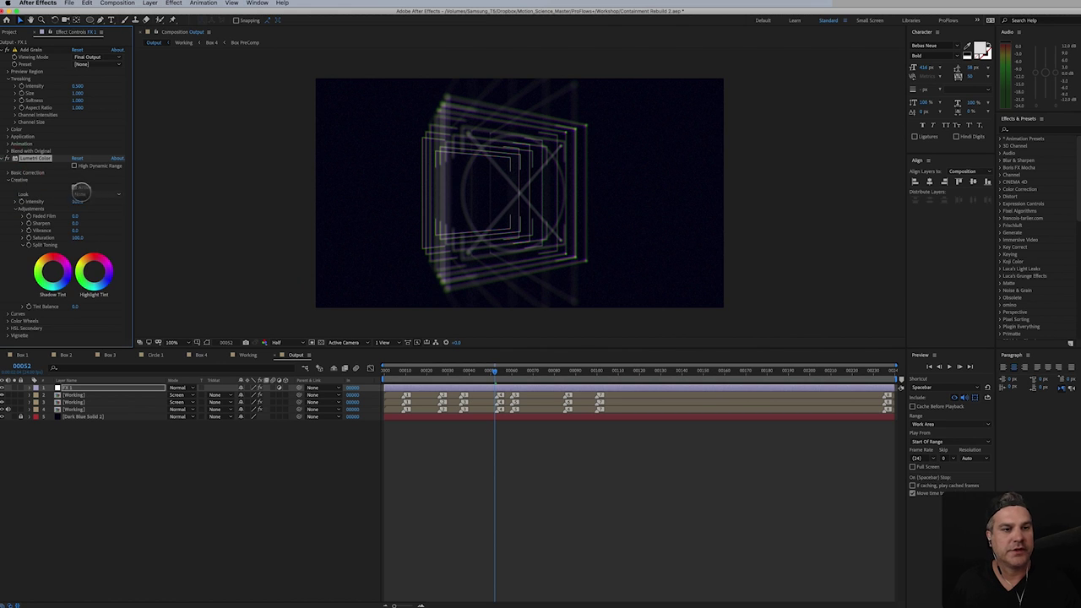
left_click(93, 194)
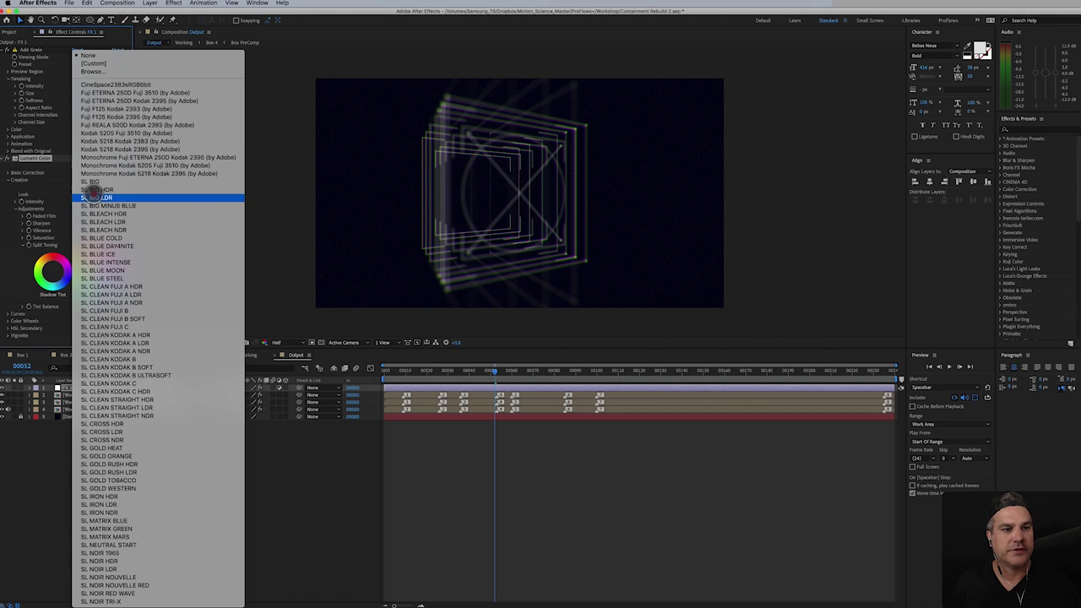
left_click(143, 93)
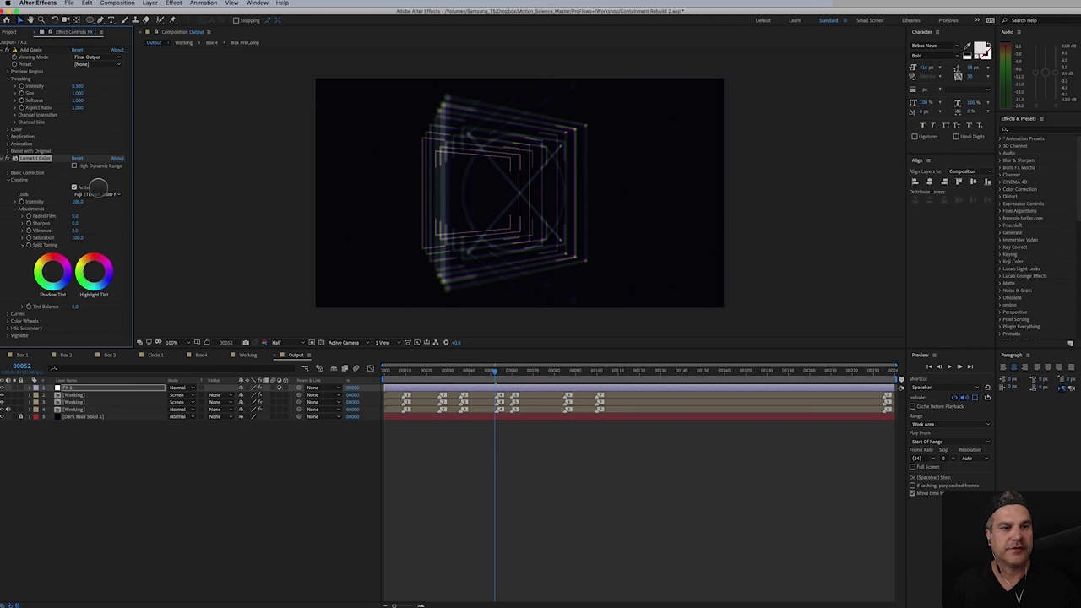
- Compare looks, settle on Fuji F125 Kodak 2393, and collapse both effects
left_click(96, 195)
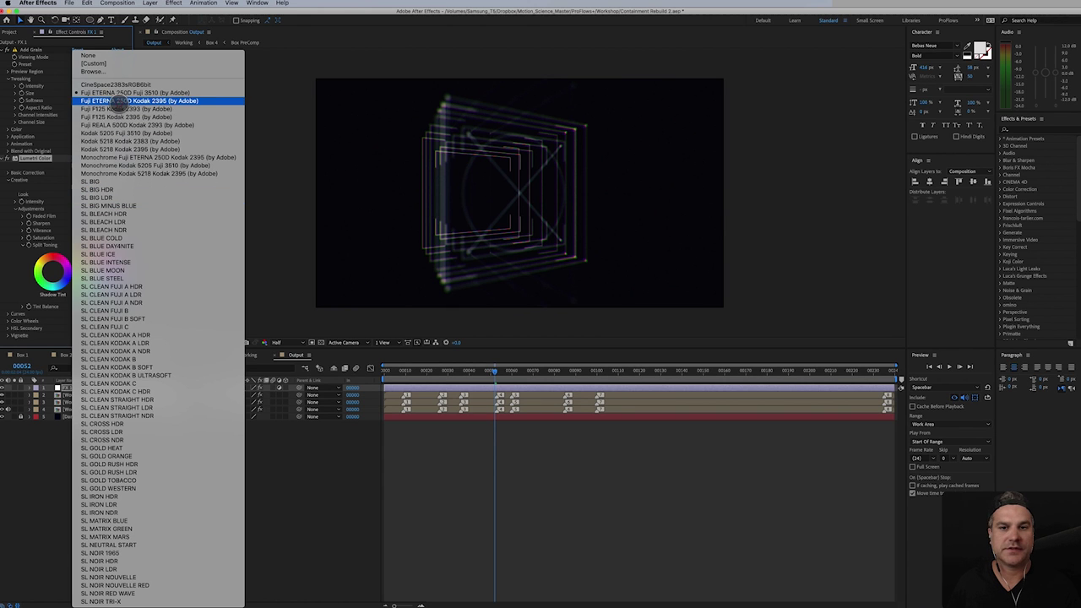
left_click(118, 100)
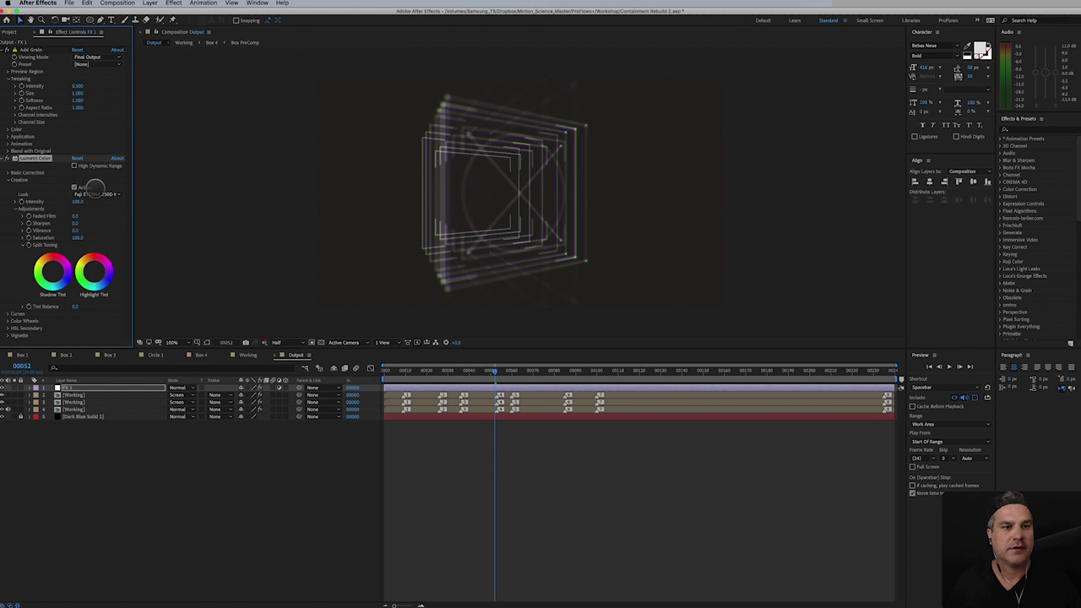
left_click(96, 193)
left_click(115, 109)
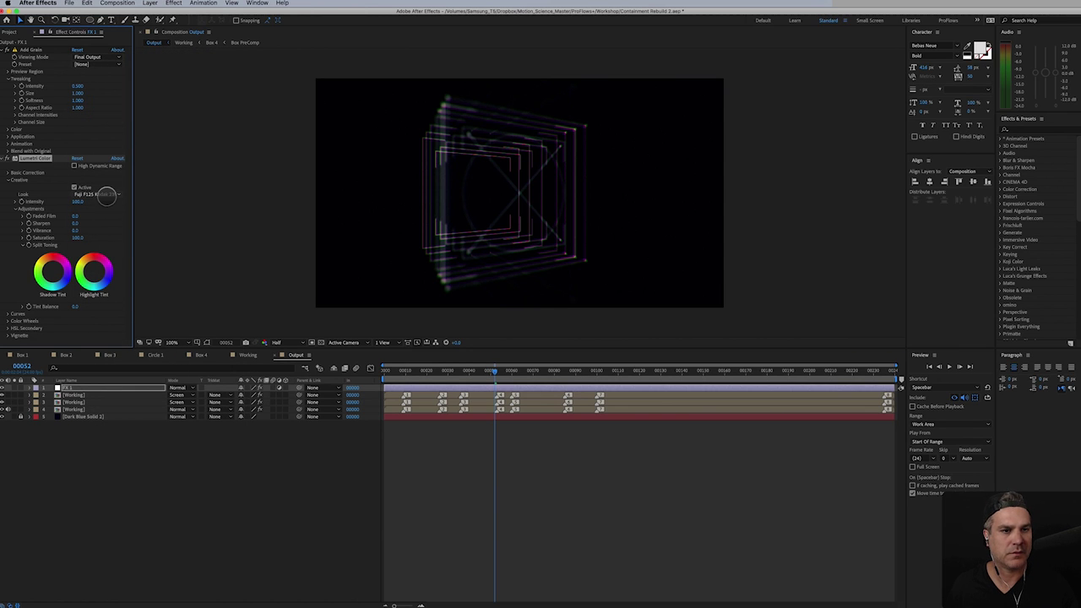
left_click(102, 193)
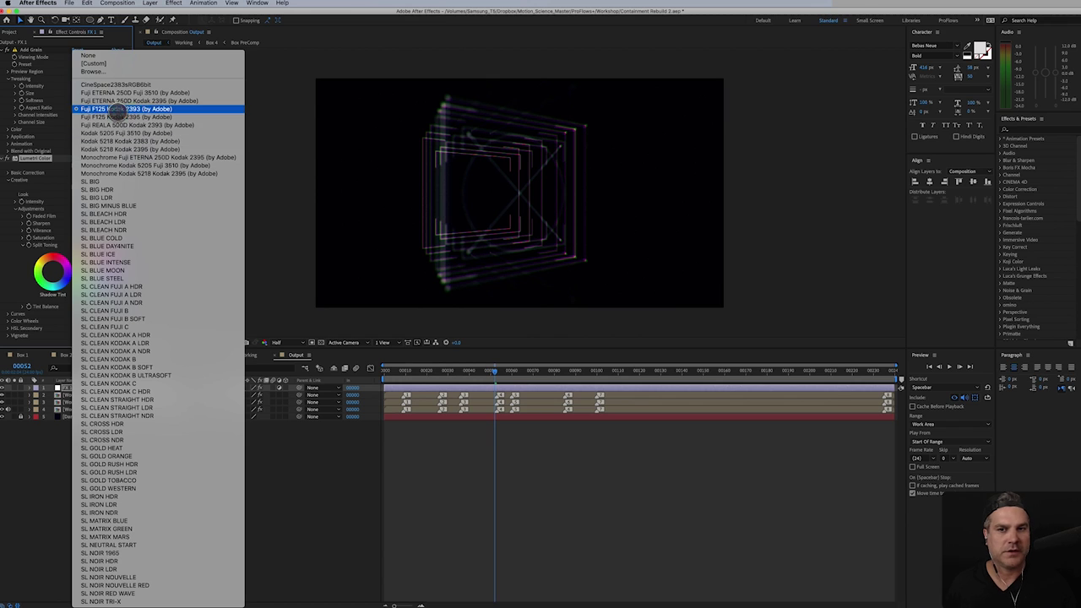
left_click(118, 110)
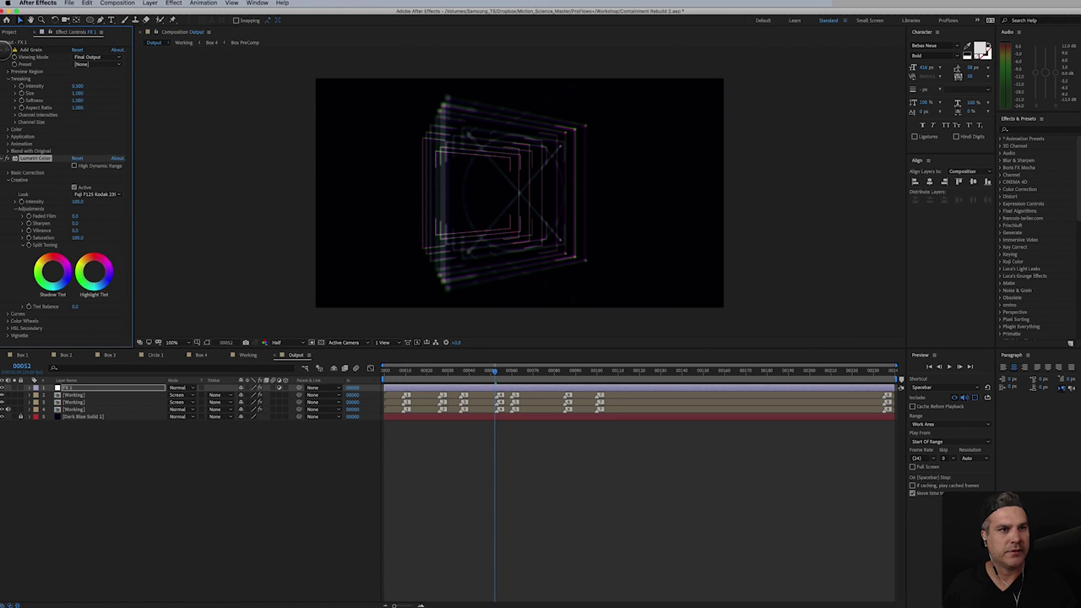
left_click(4, 49)
left_click(4, 56)
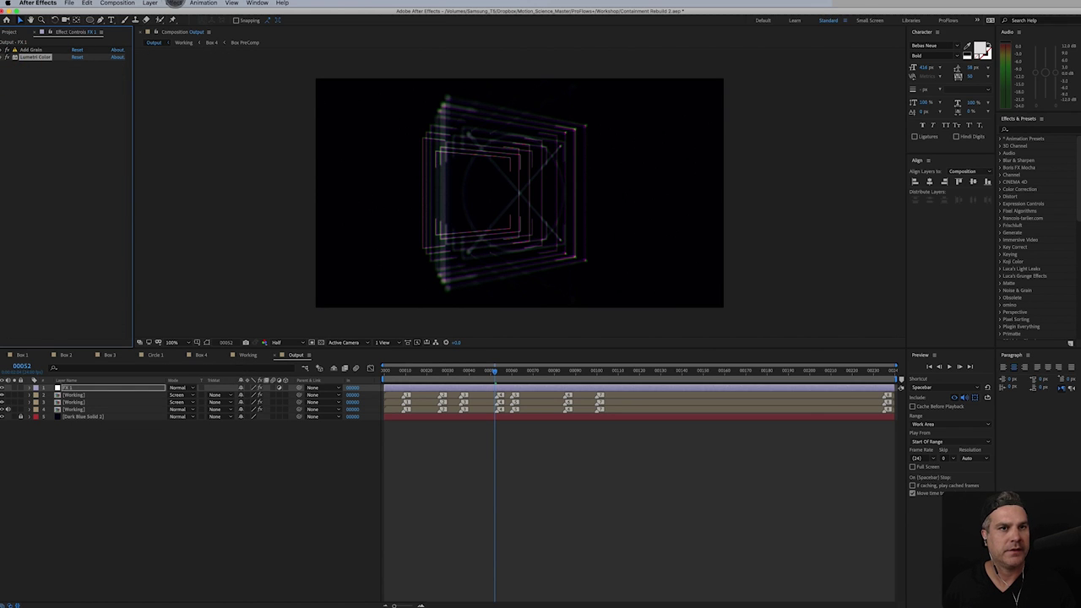
- Add a new adjustment layer on top and name it FX 2
left_click(150, 3)
mouse_move(169, 13)
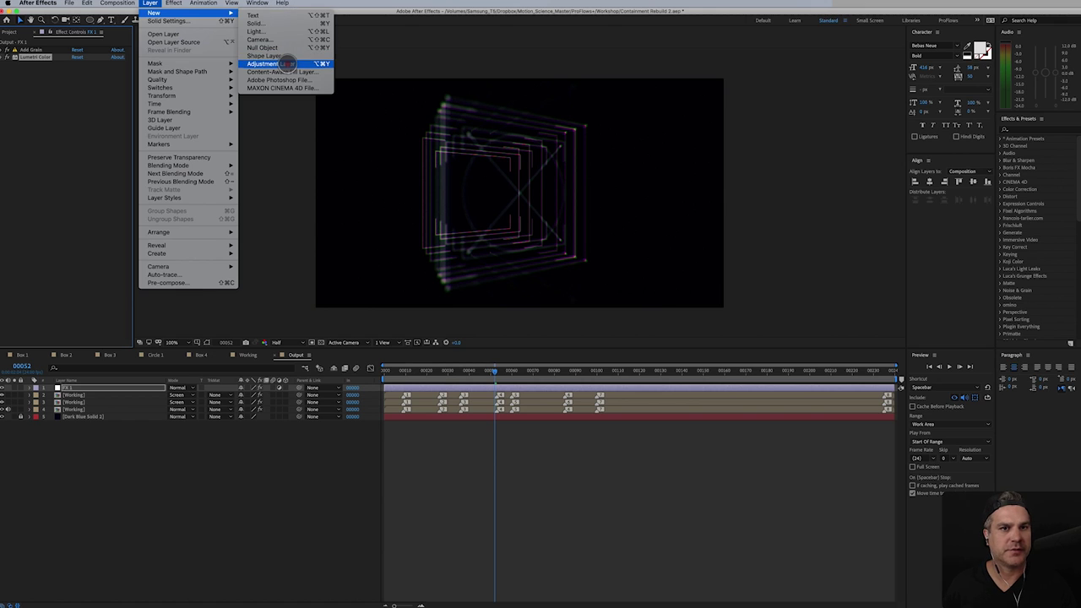
left_click(287, 63)
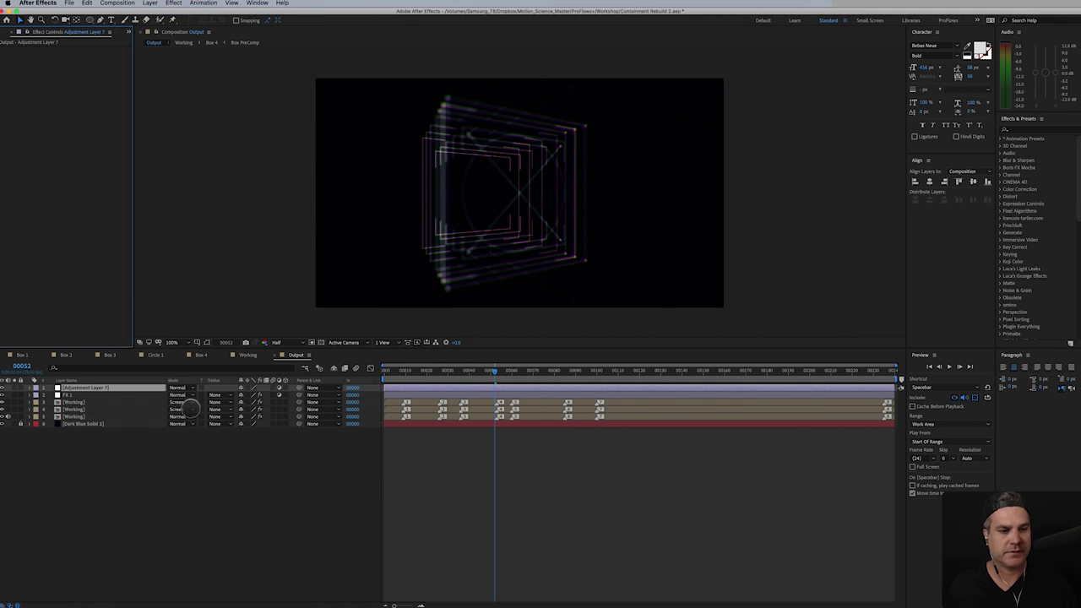
left_click(149, 386)
key("Return")
type("FX 2")
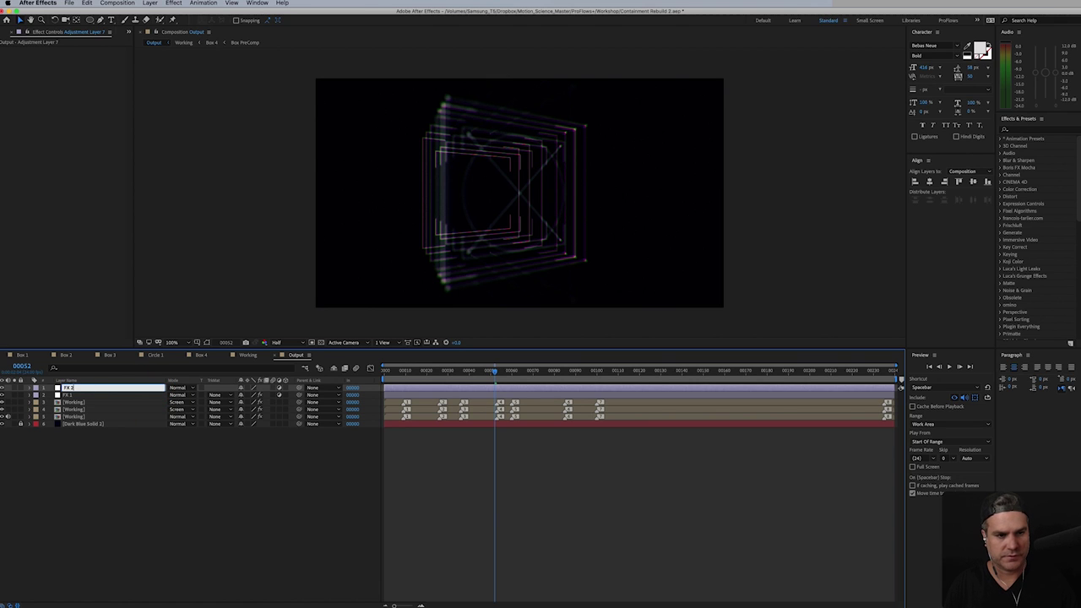
key("Return")
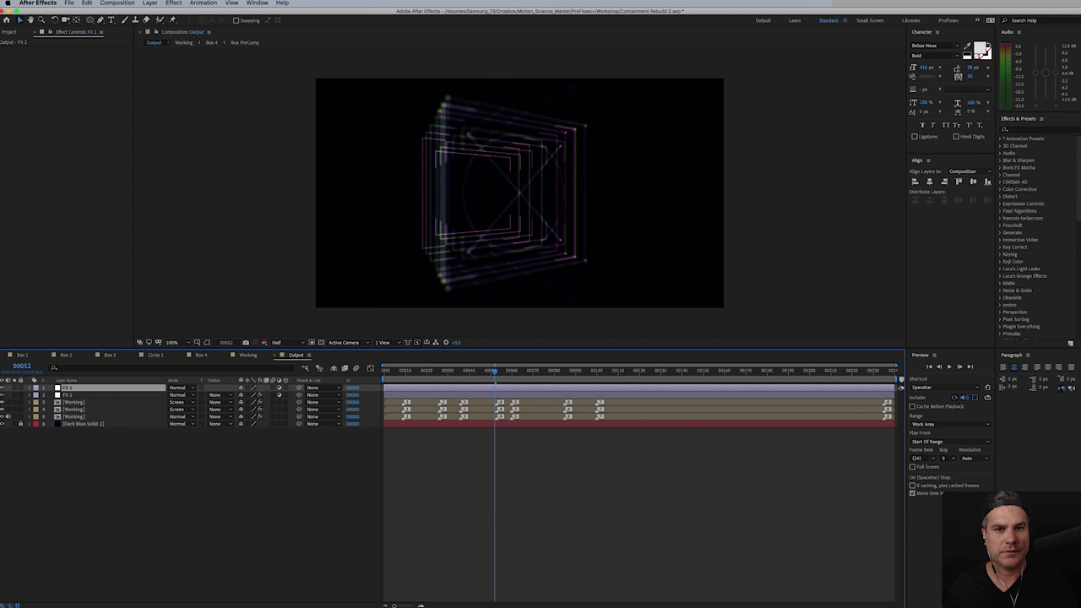
- Apply Sapphire Lighting's S_Glow effect to FX 2
left_click(174, 3)
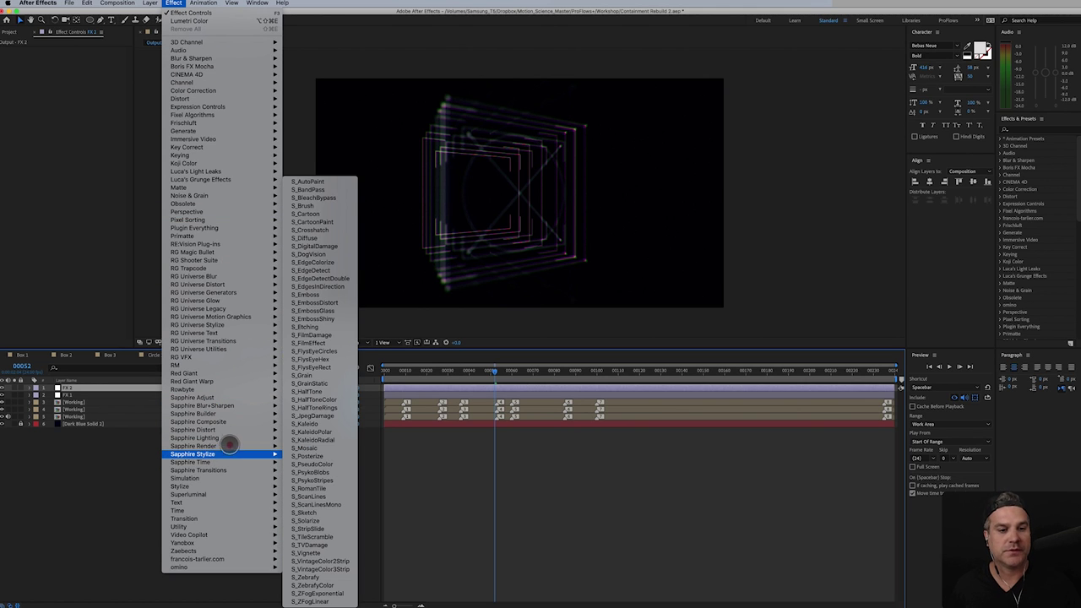
mouse_move(230, 438)
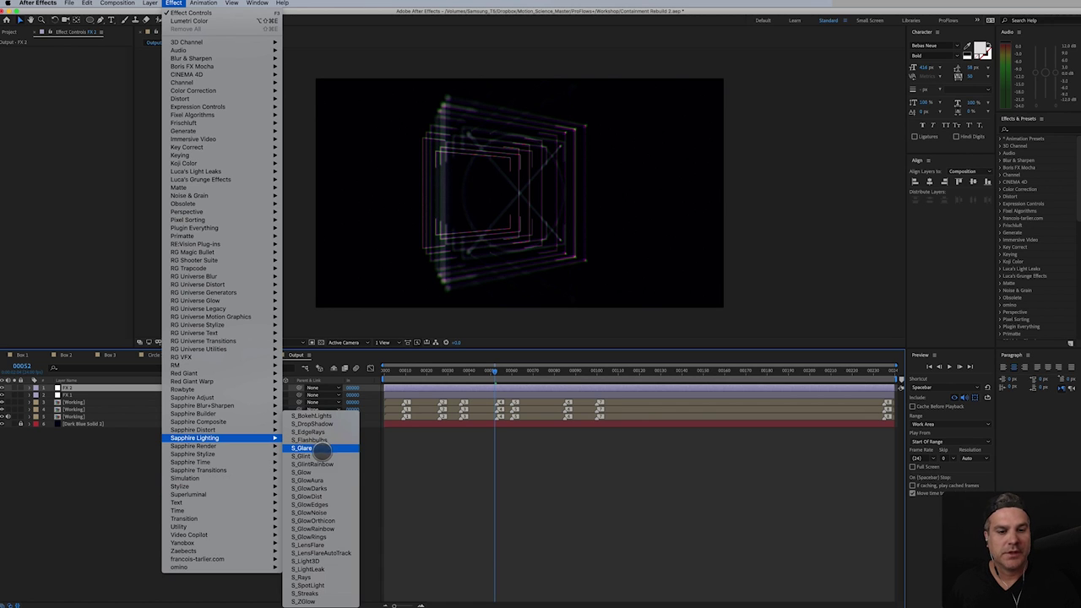
left_click(328, 472)
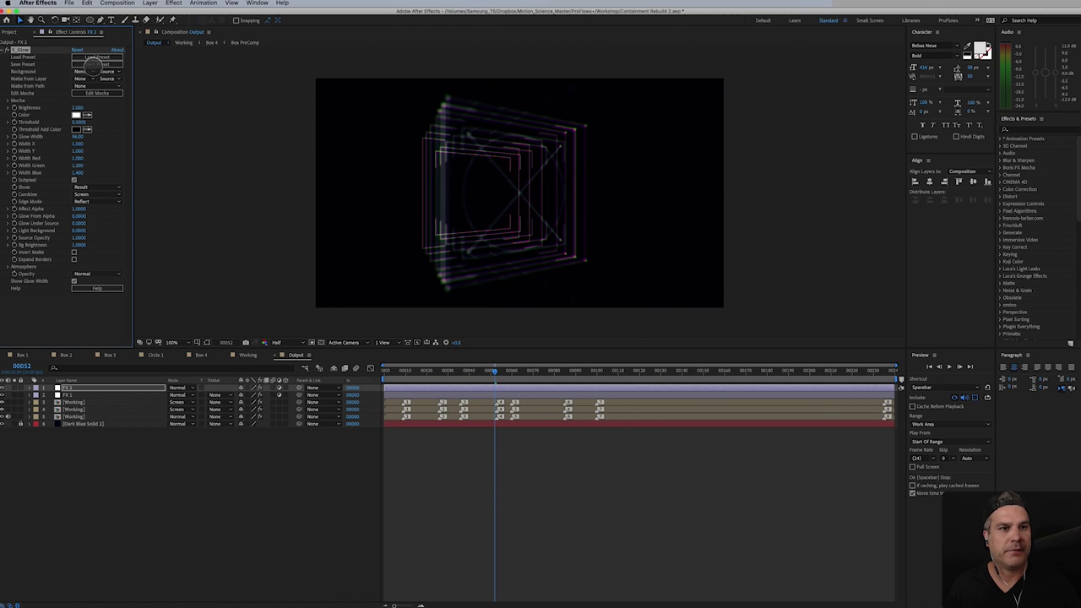
- Open S_Glow's preset browser and preview the Afterglow through Heat Passion presets
left_click(96, 56)
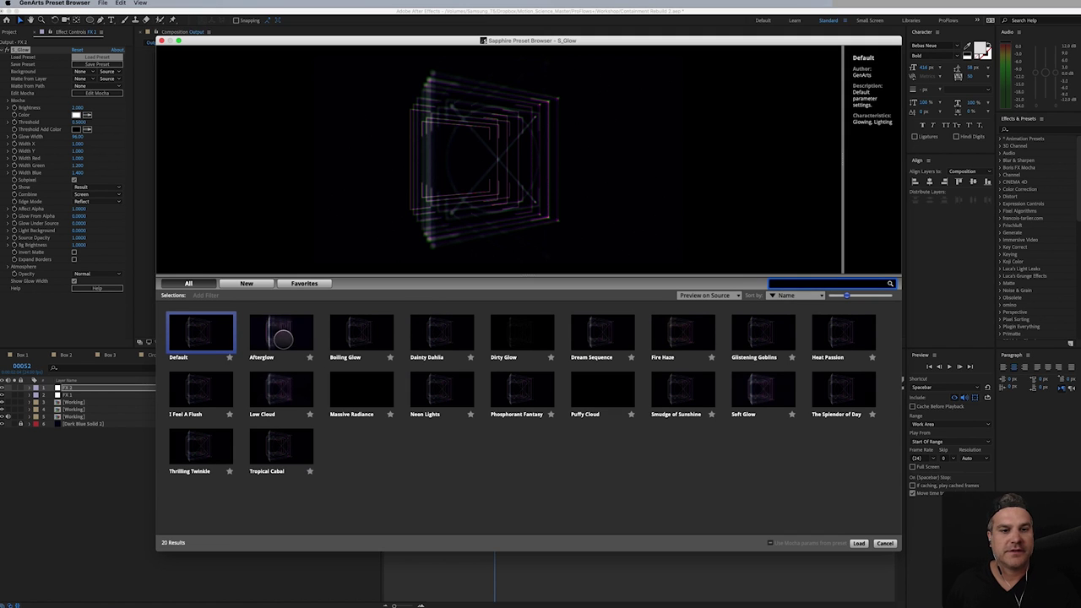
left_click(281, 336)
left_click(358, 332)
left_click(429, 336)
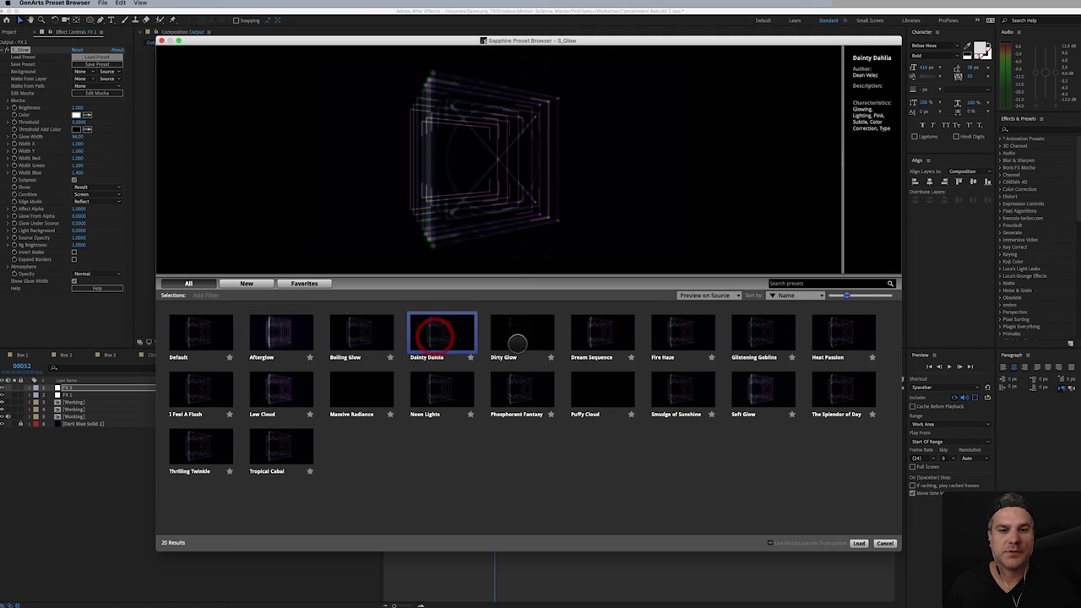
left_click(526, 340)
left_click(633, 330)
left_click(680, 331)
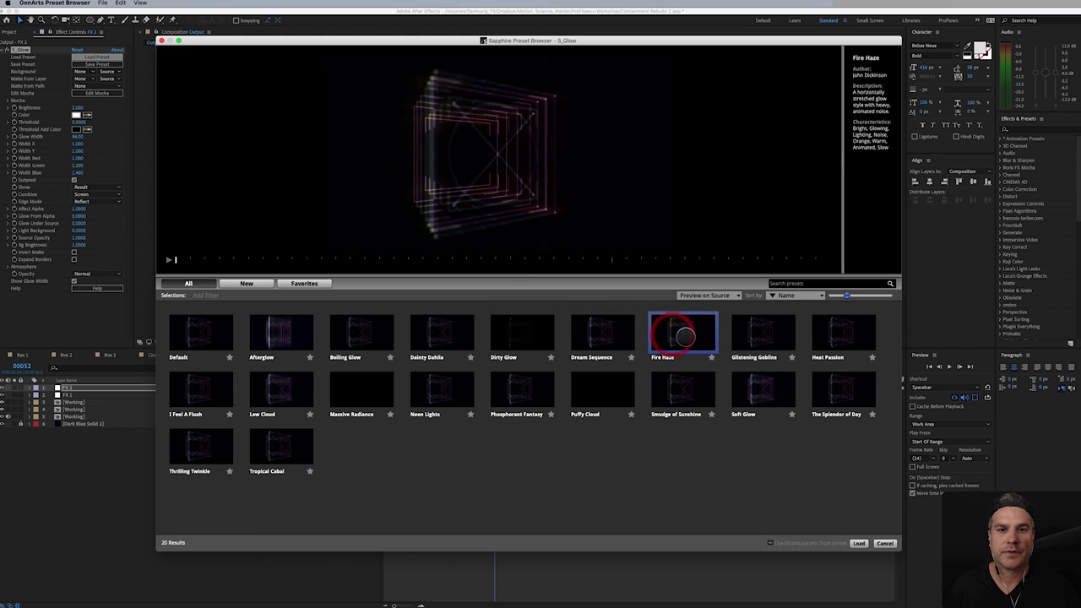
left_click(742, 331)
left_click(837, 331)
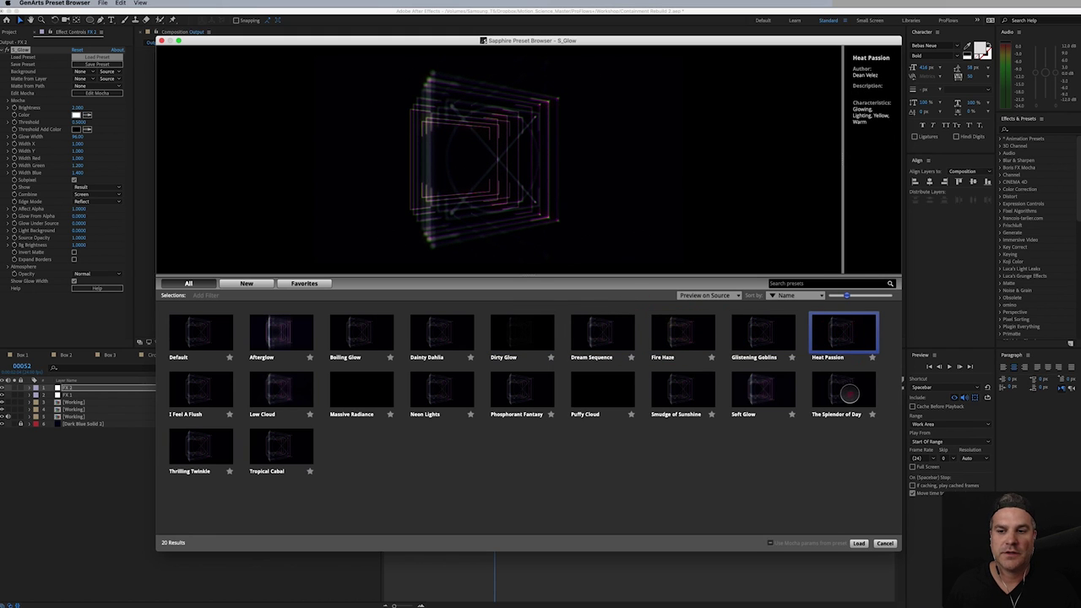
- Preview The Splendor of Day, Soft Glow, Smudge of Sunshine and Puffy Cloud, then load Afterglow
left_click(843, 391)
left_click(770, 392)
left_click(693, 390)
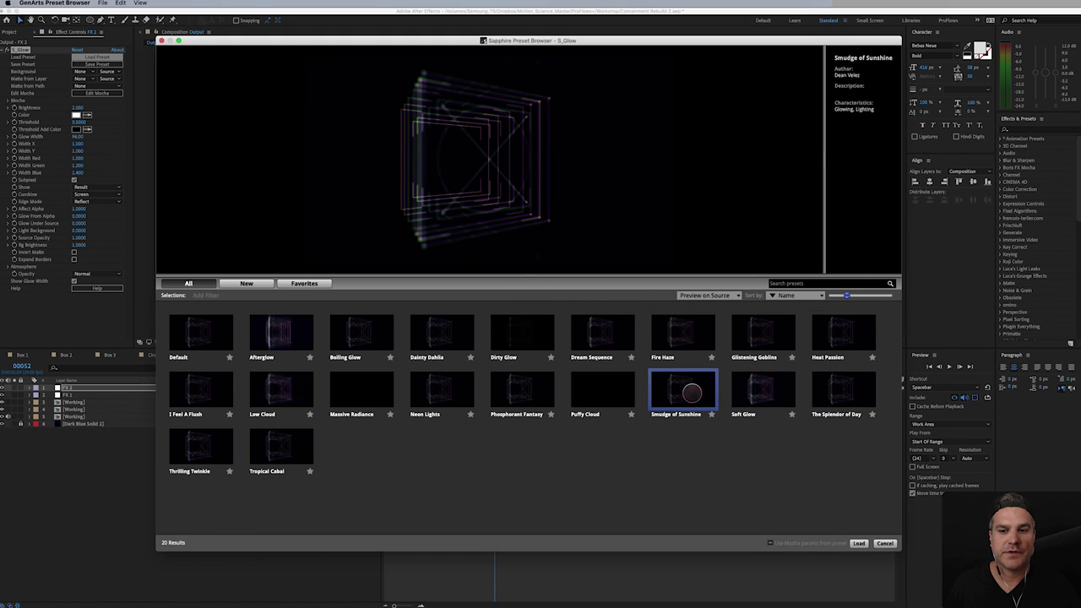
left_click(584, 390)
left_click(287, 339)
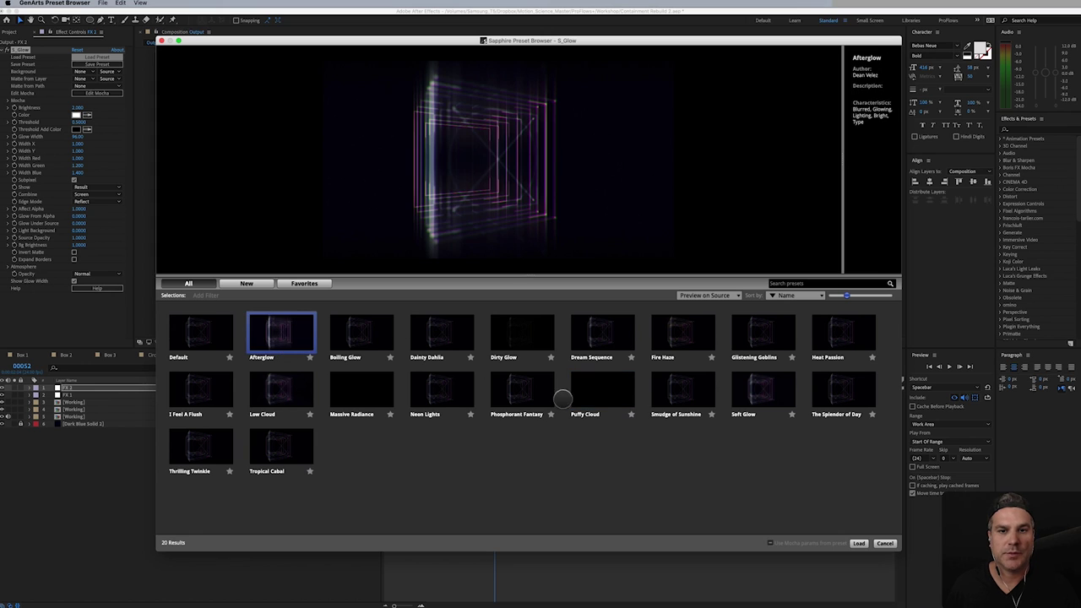
left_click(857, 542)
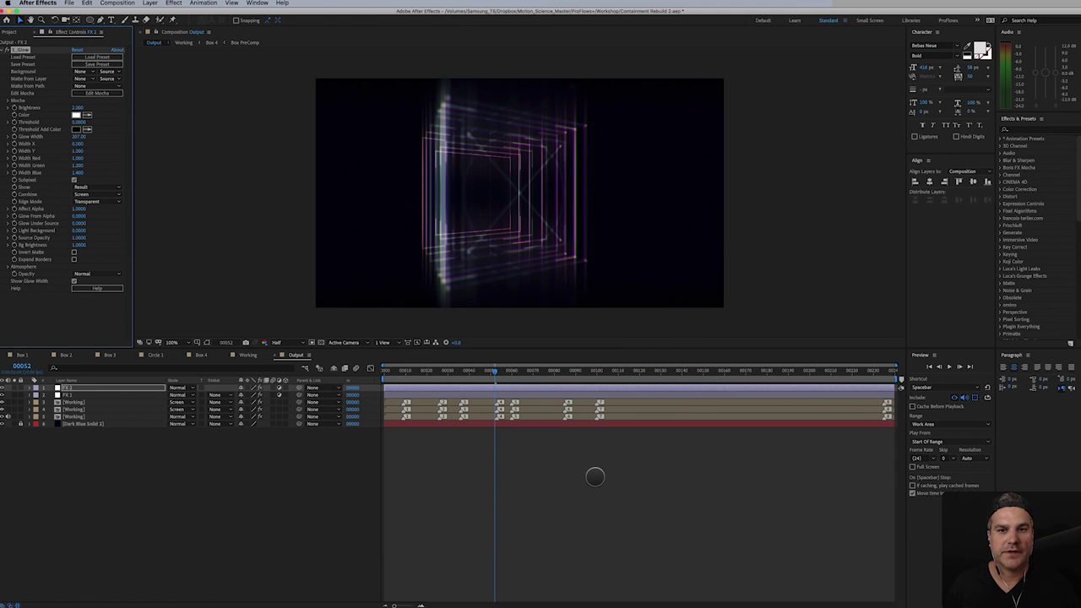
- Drive FX 2's S_Glow Brightness with a wiggle(8,3) expression and collapse the layer properties
left_click(86, 388)
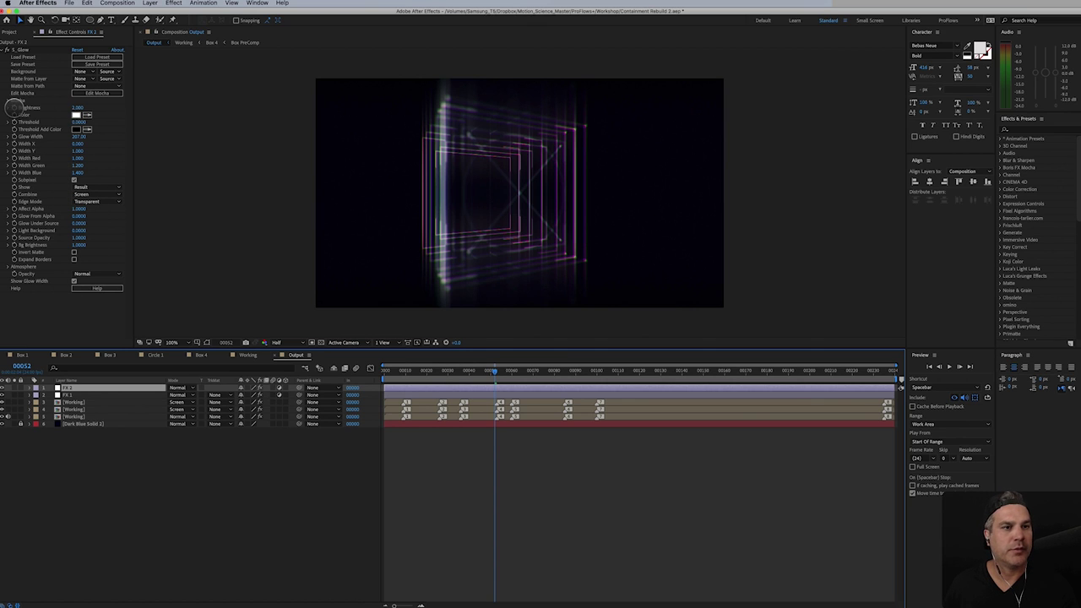
left_click(15, 108, "alt")
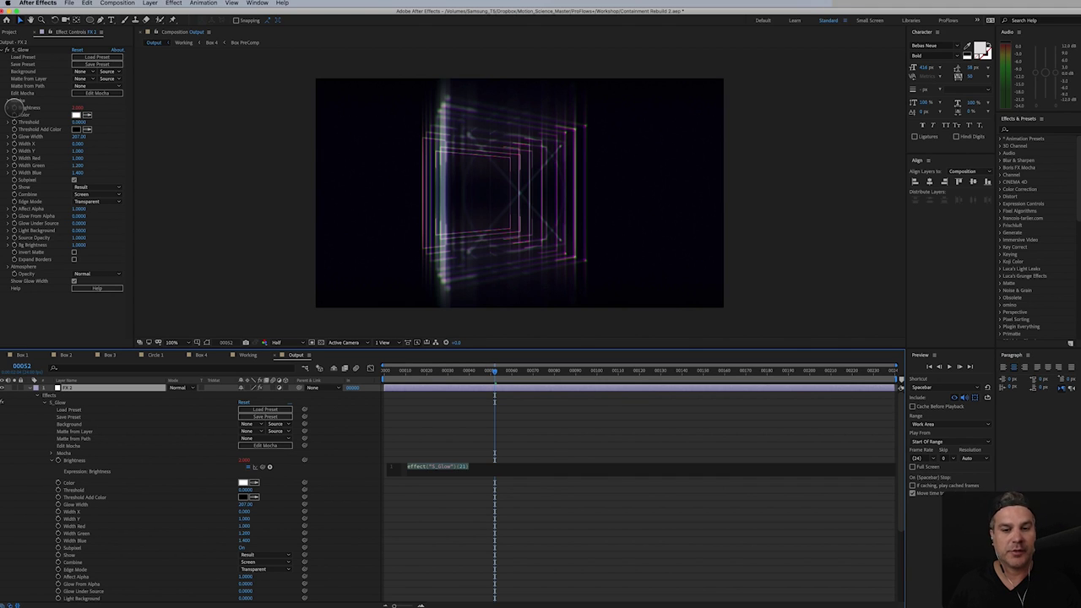
type("wig")
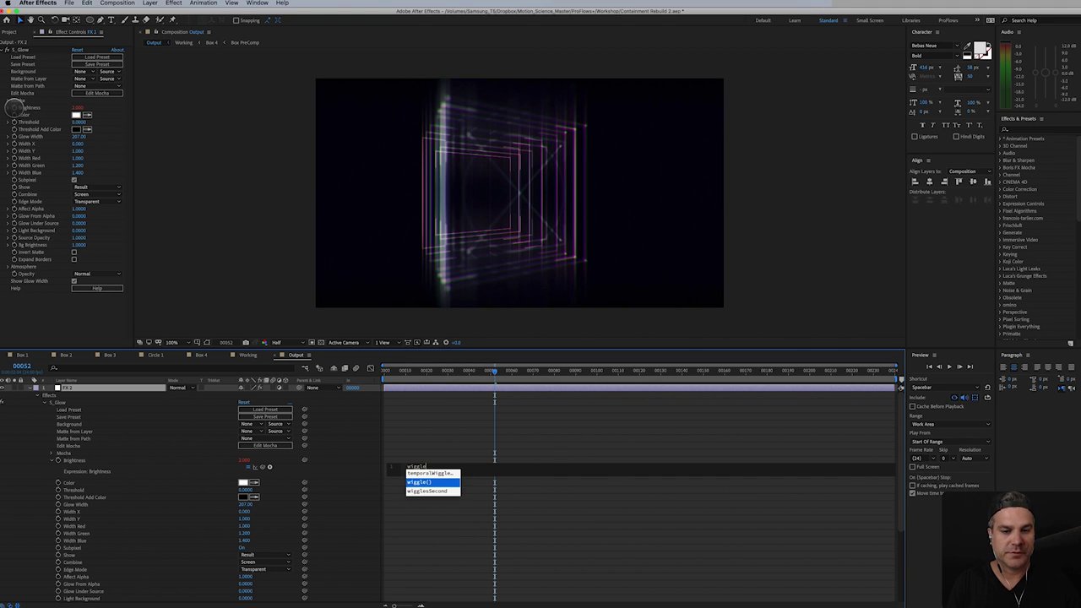
type("gle")
key("Return")
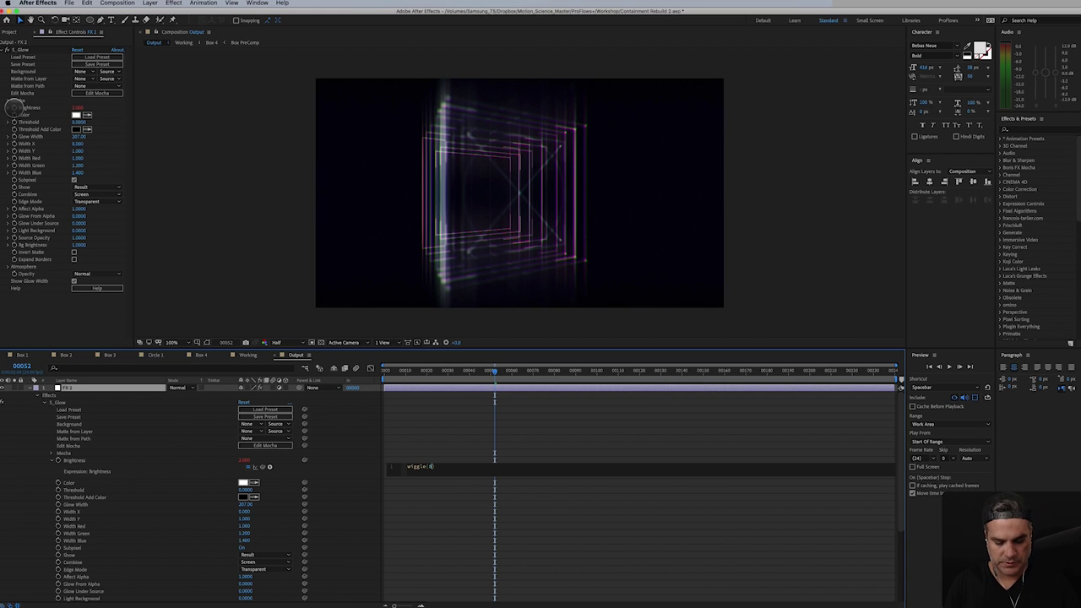
type("8,3")
left_click(421, 606)
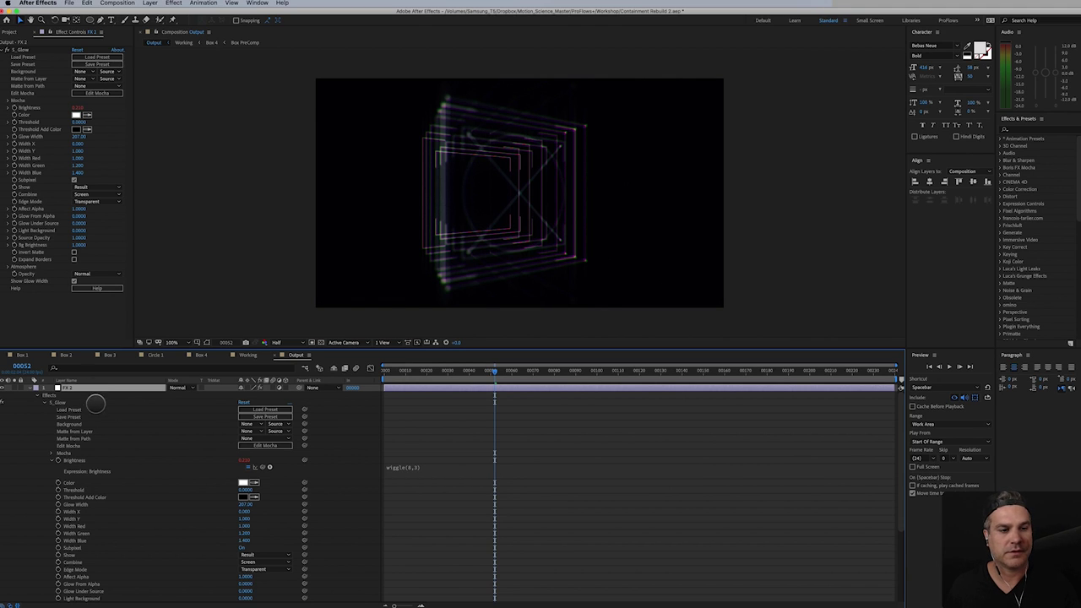
left_click(47, 388)
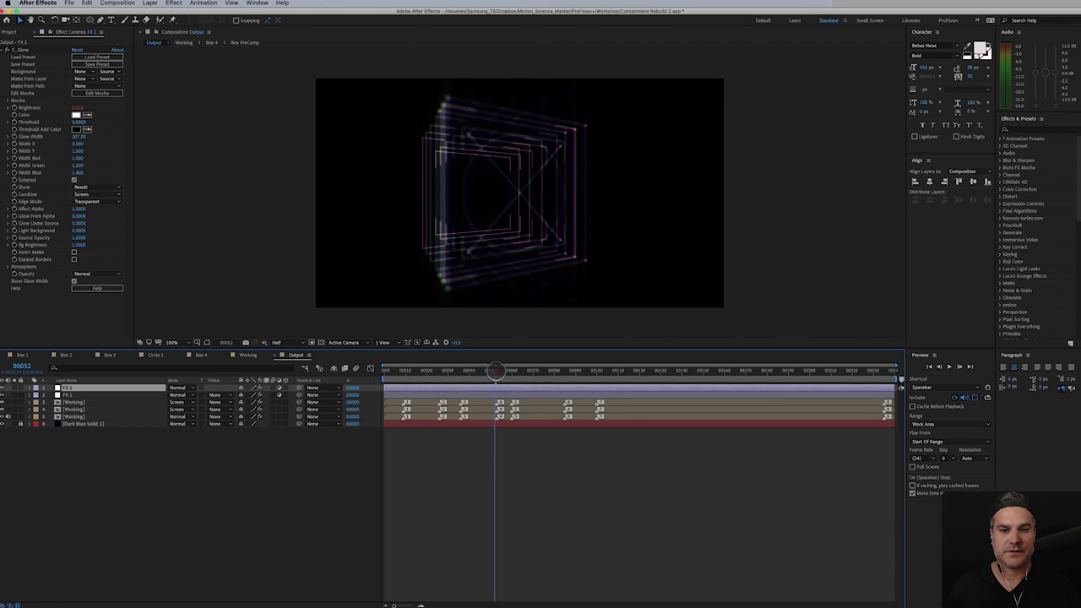
left_click_drag(503, 372, 471, 377)
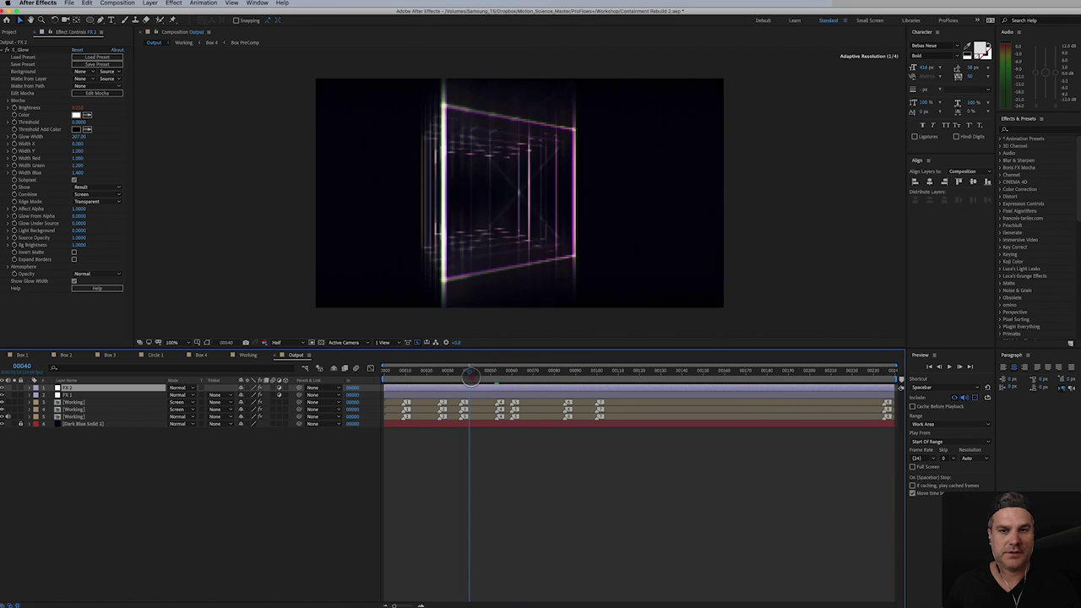
key("space")
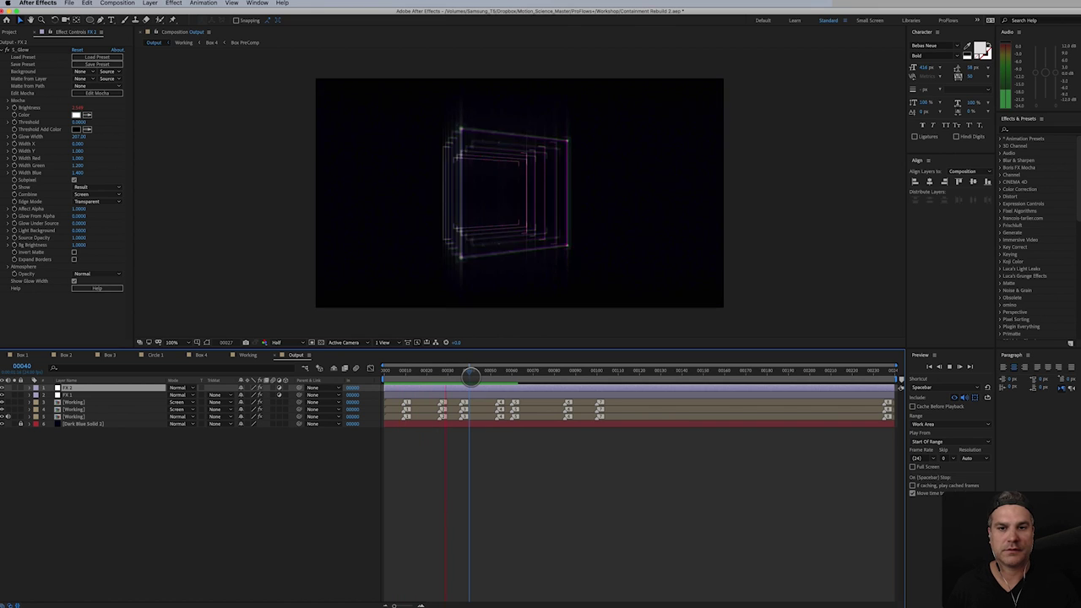
key("space")
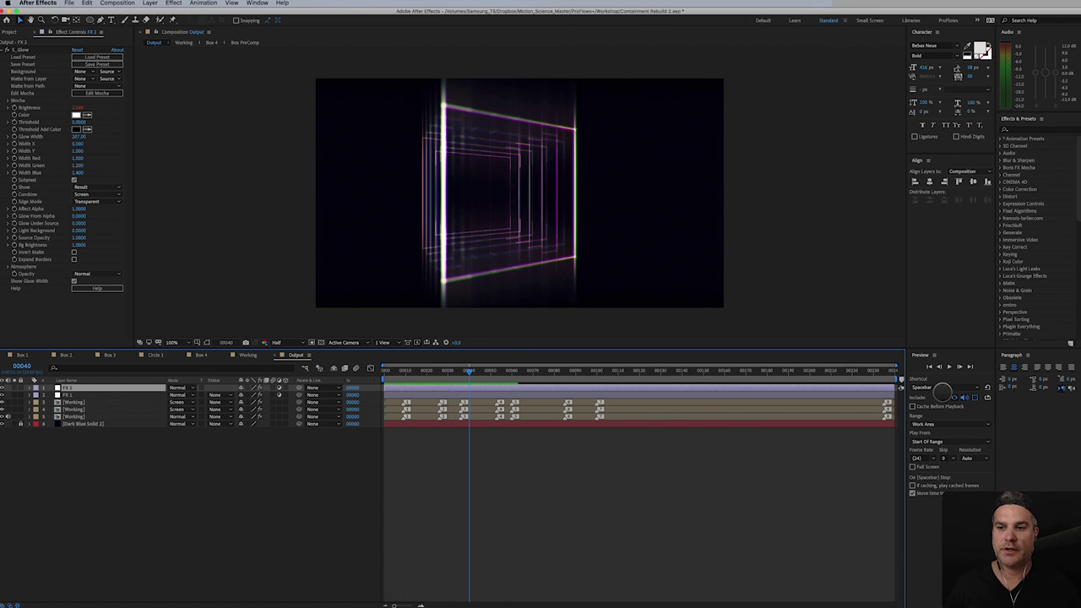
- Apply Sapphire S_Flicker to FX 2 and load its Campfire preset
left_click(1020, 130)
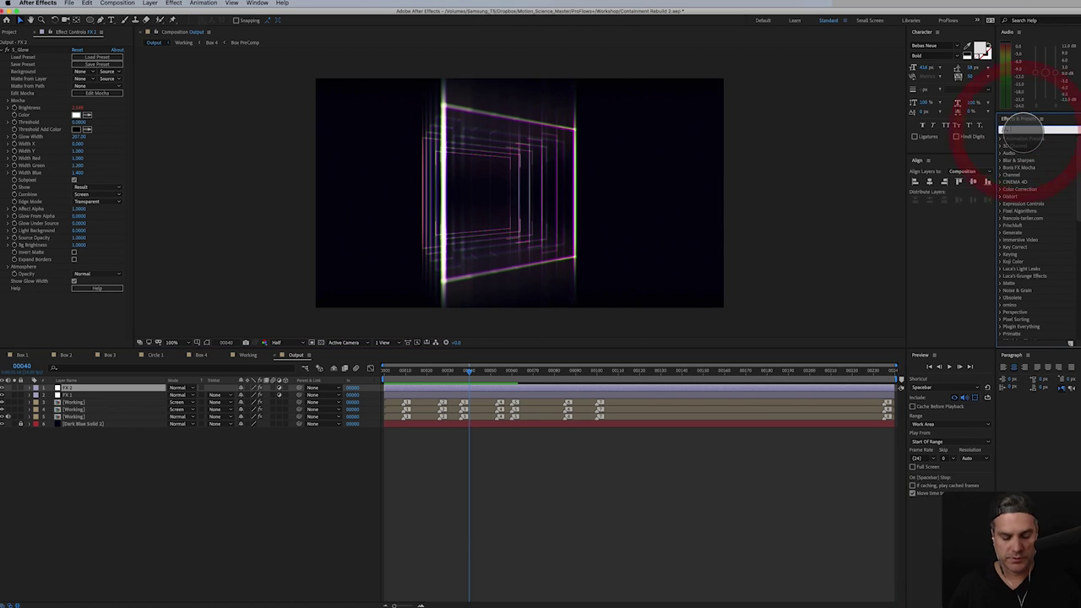
type("flicker")
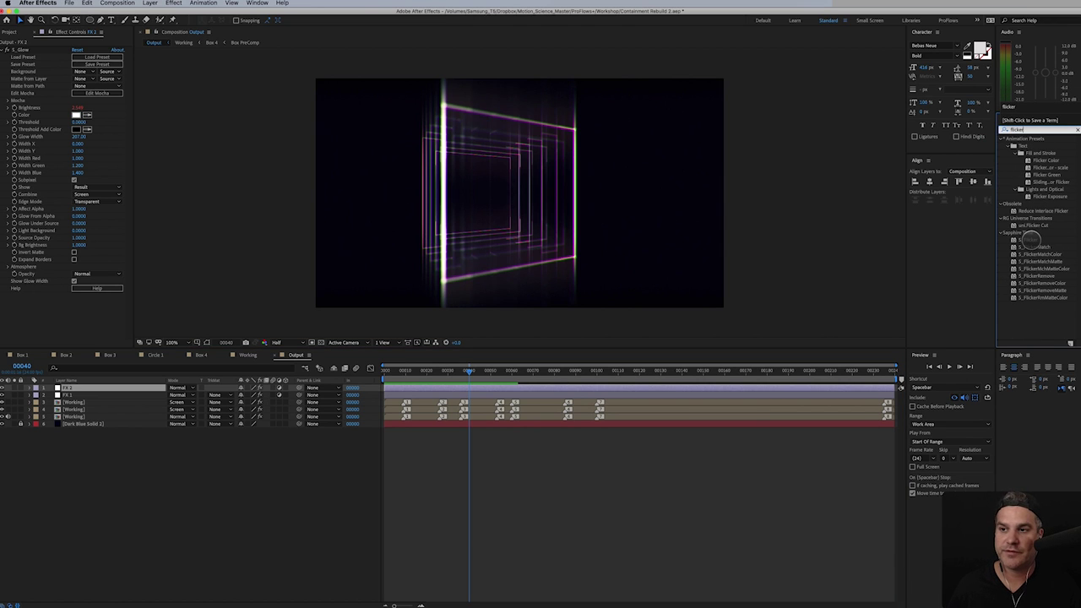
double_click(1026, 240)
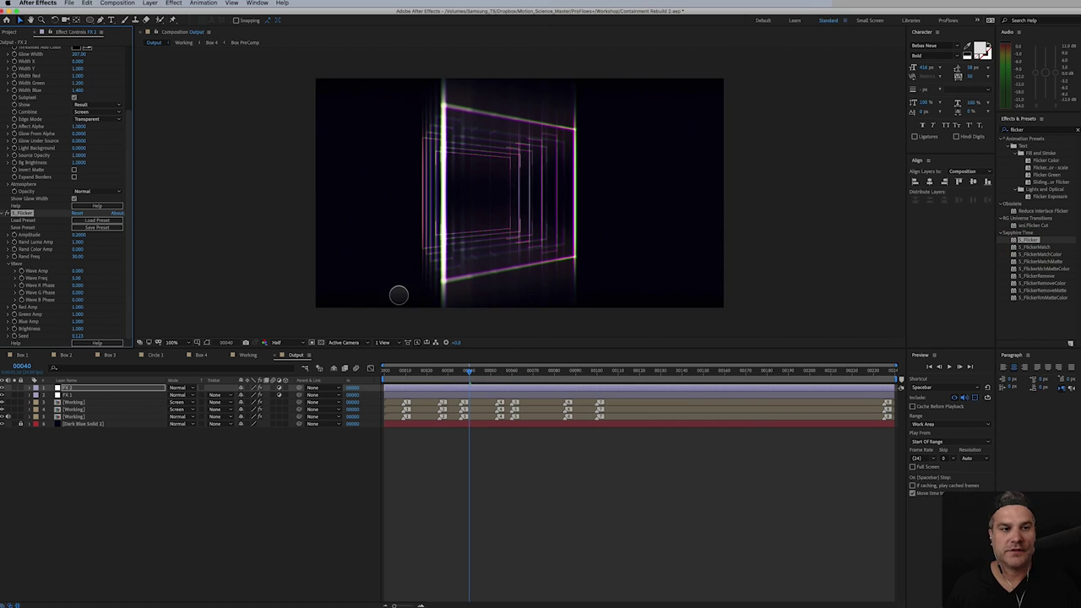
left_click(98, 221)
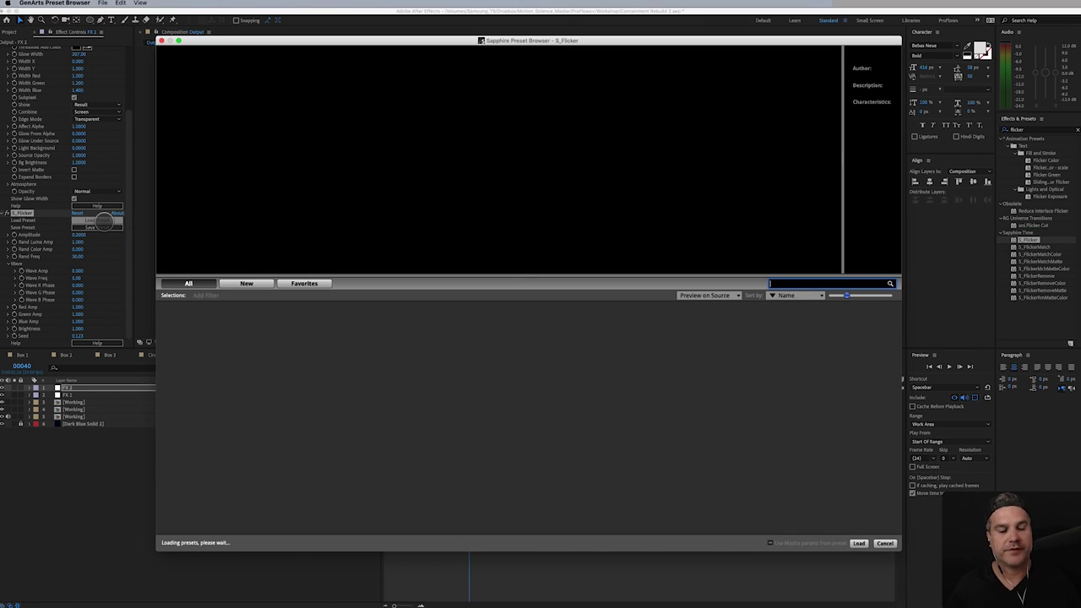
left_click(351, 337)
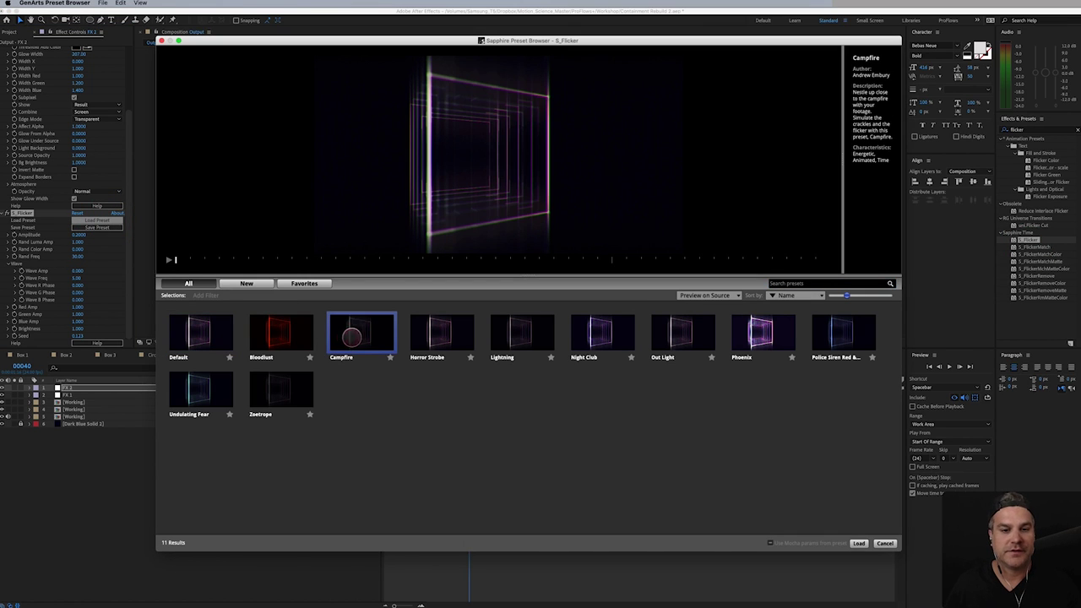
left_click(169, 259)
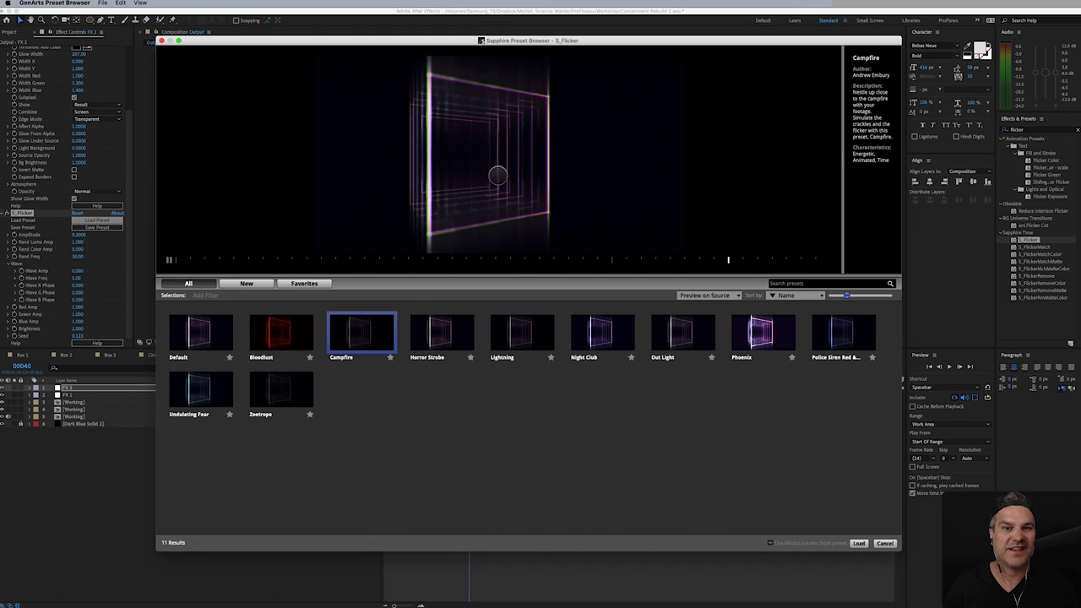
left_click(858, 543)
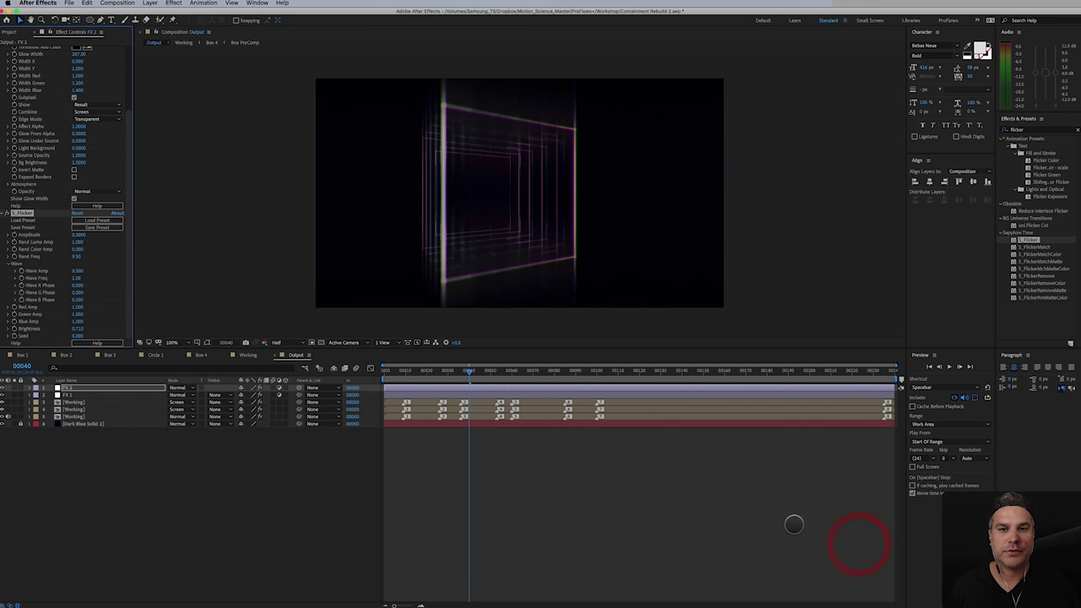
- Collapse the S_Glow settings and move FX 2 below FX 1 in the layer stack
scroll(66, 100, "up", 5)
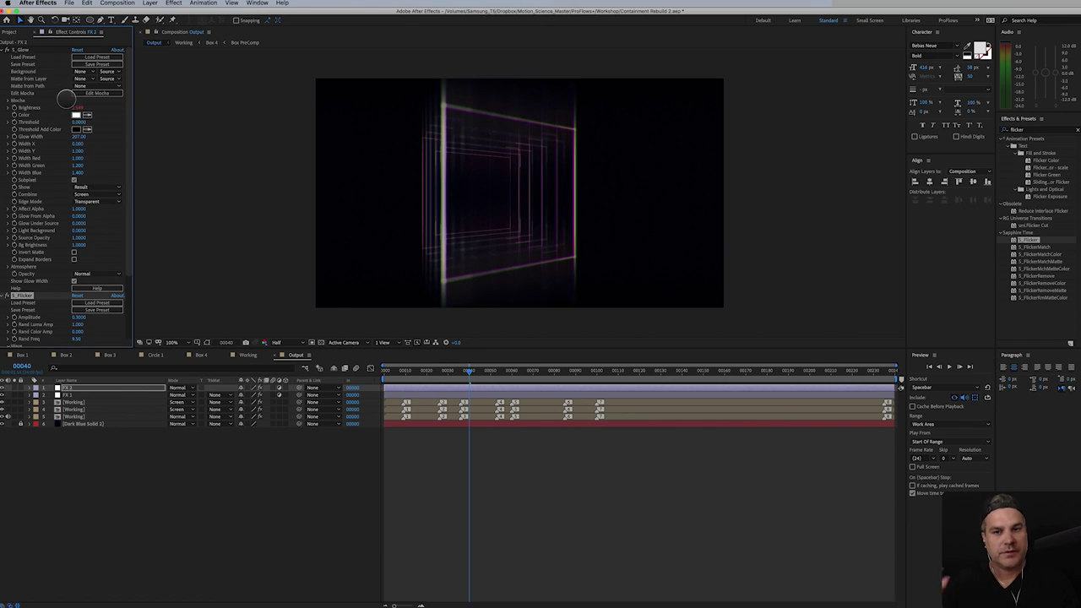
left_click(7, 49)
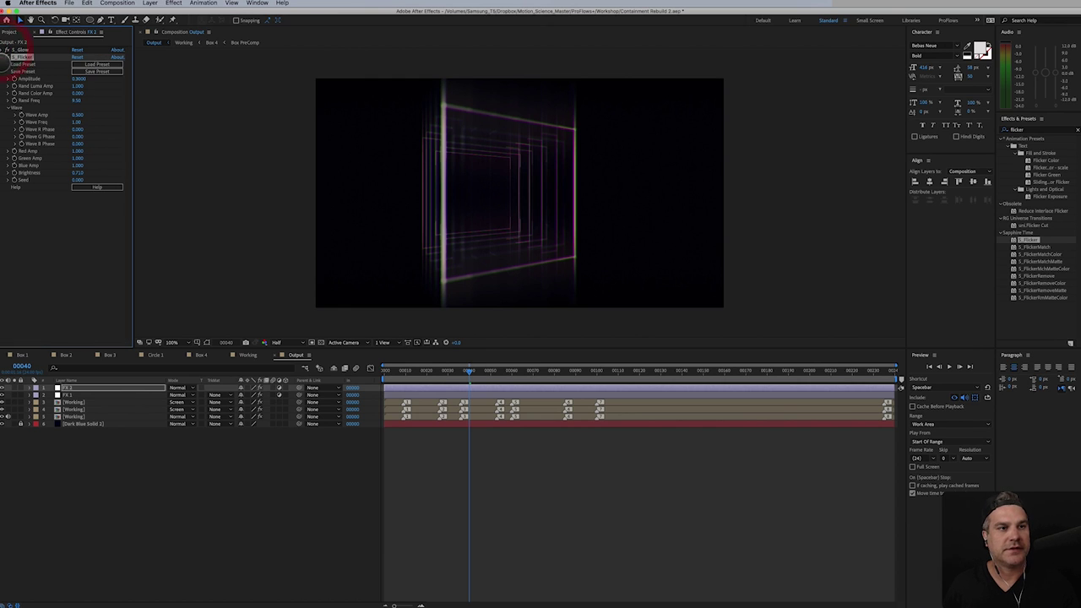
left_click(80, 394)
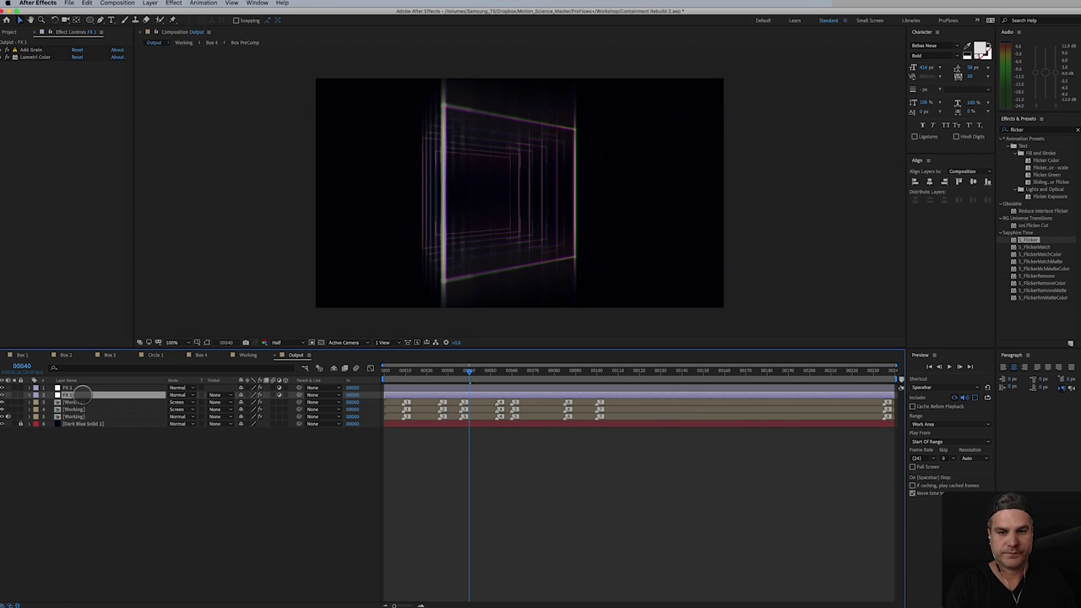
left_click(85, 391)
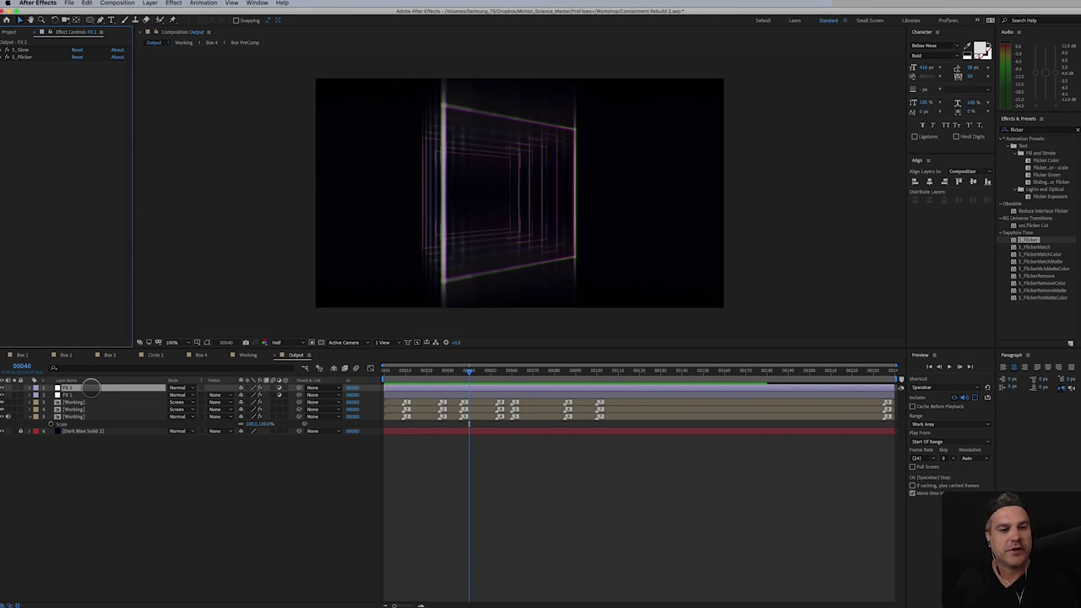
left_click_drag(92, 387, 86, 394)
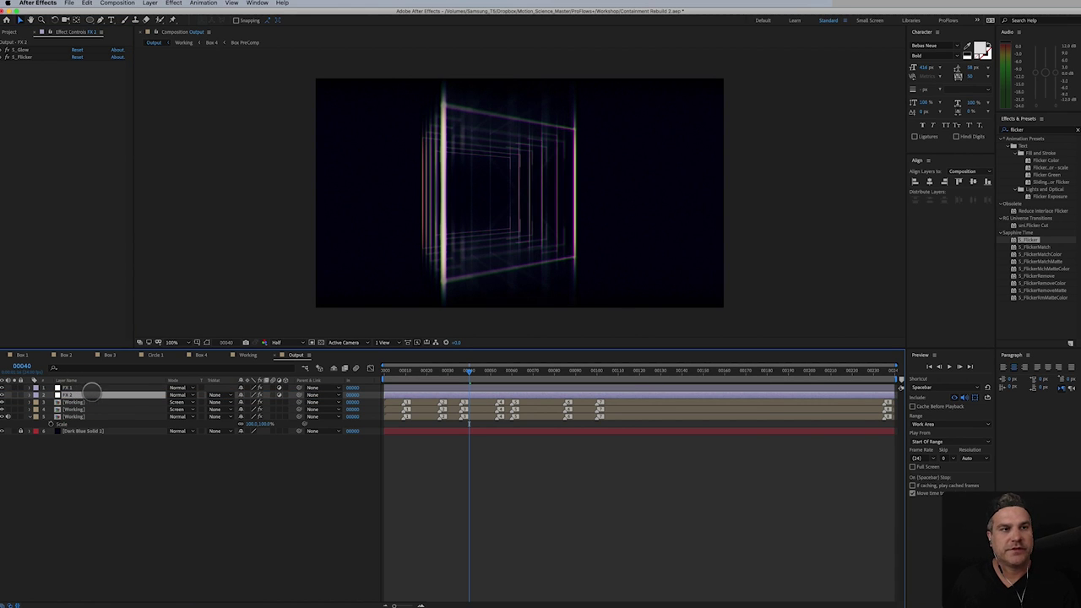
left_click(91, 387)
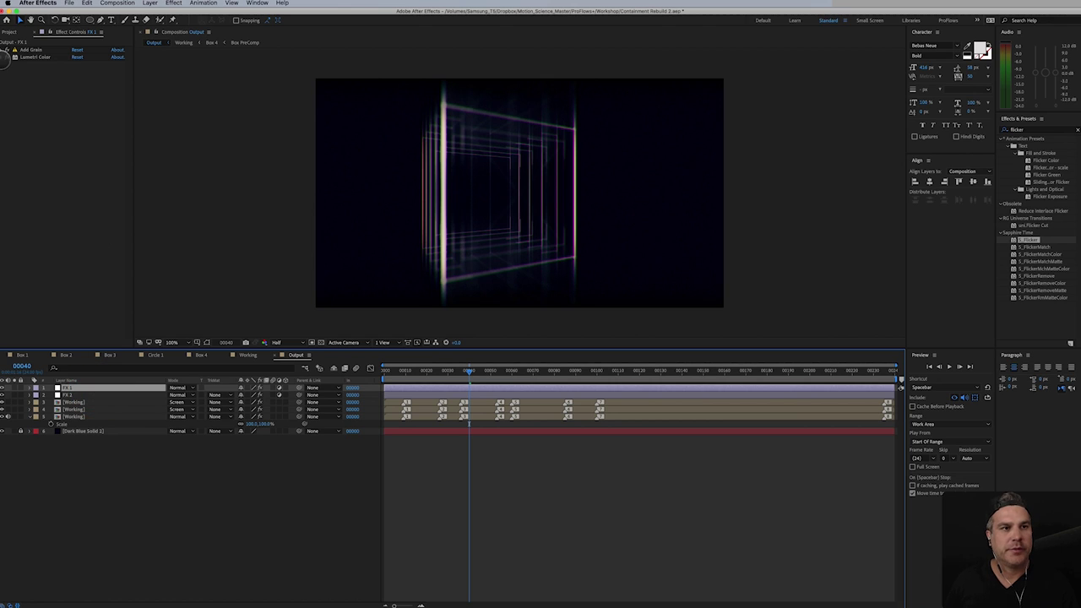
- In FX 1's Lumetri Color, raise Sharpen and undo a trial Vibrance change
left_click(8, 57)
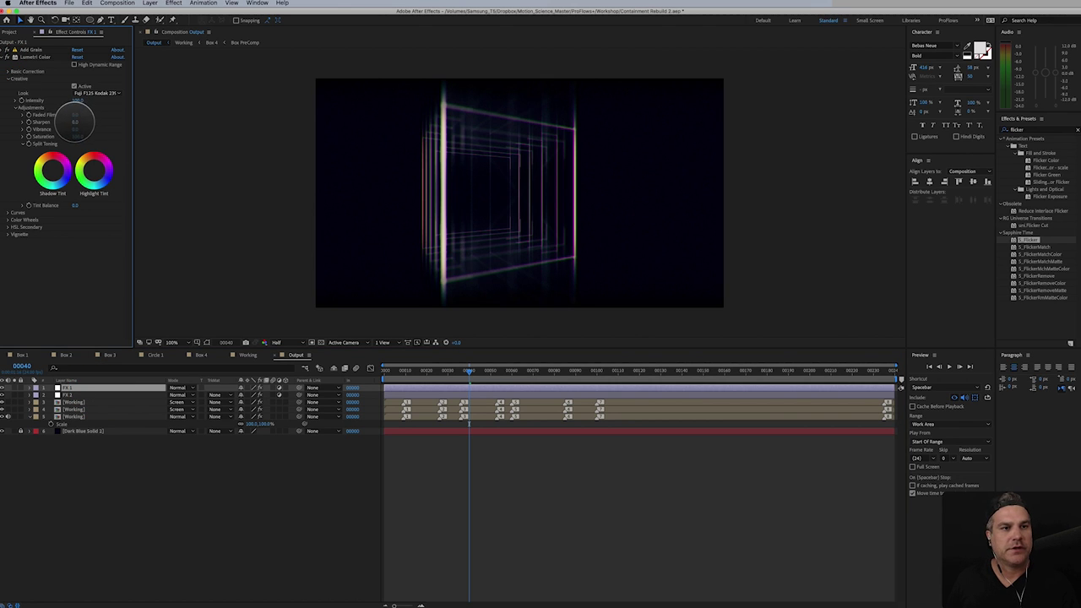
left_click_drag(76, 121, 116, 120)
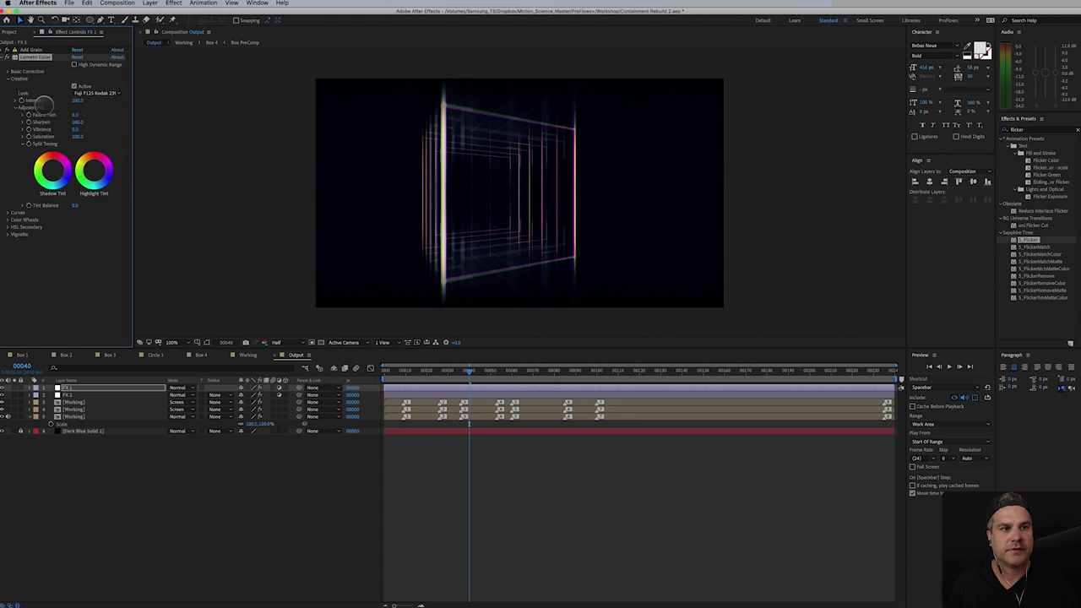
left_click(78, 122)
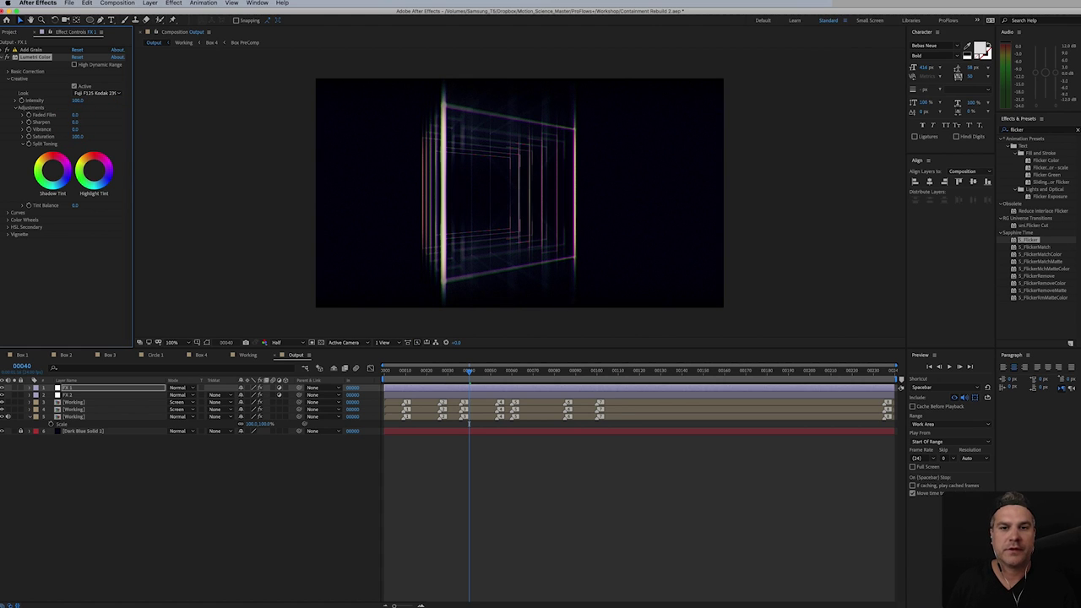
left_click_drag(77, 129, 77, 152)
key("super+z")
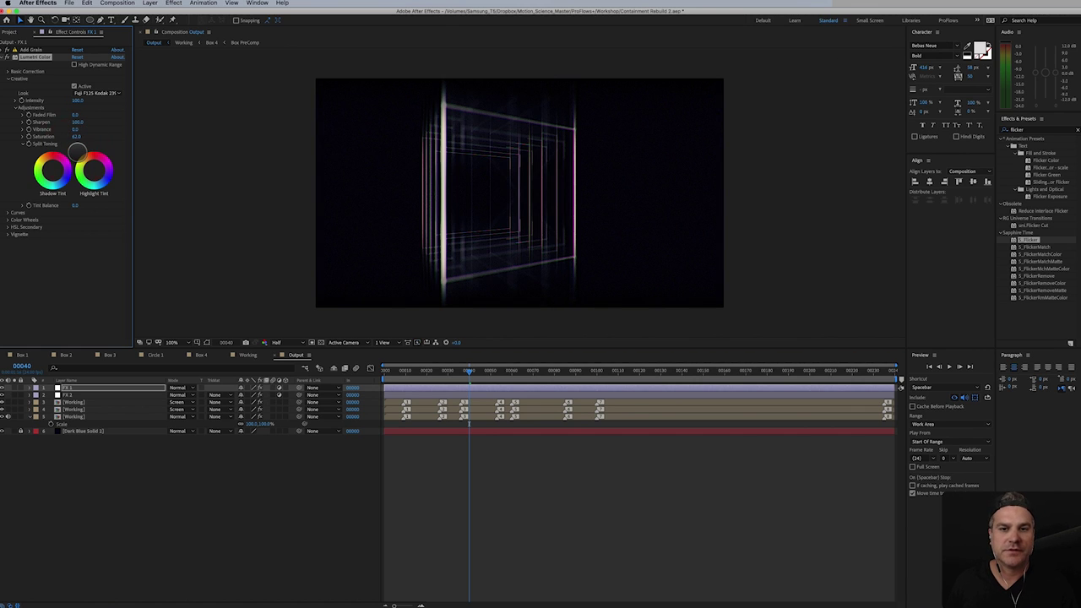
- In FX 1's Lumetri Curves, pull the red curve down and bend green up slightly
left_click(8, 212)
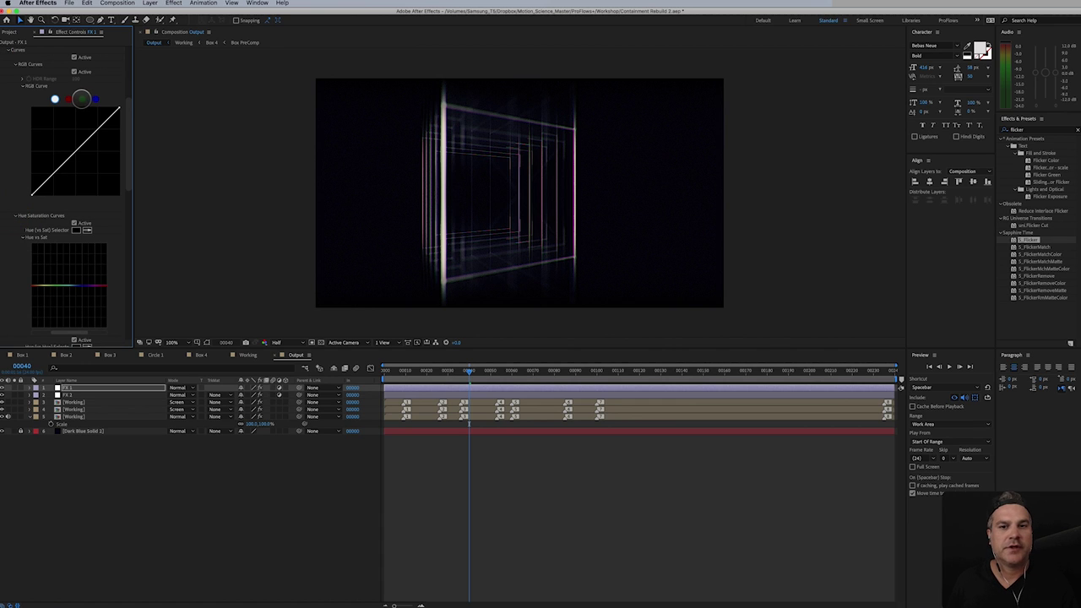
left_click(68, 99)
left_click_drag(77, 150, 77, 160)
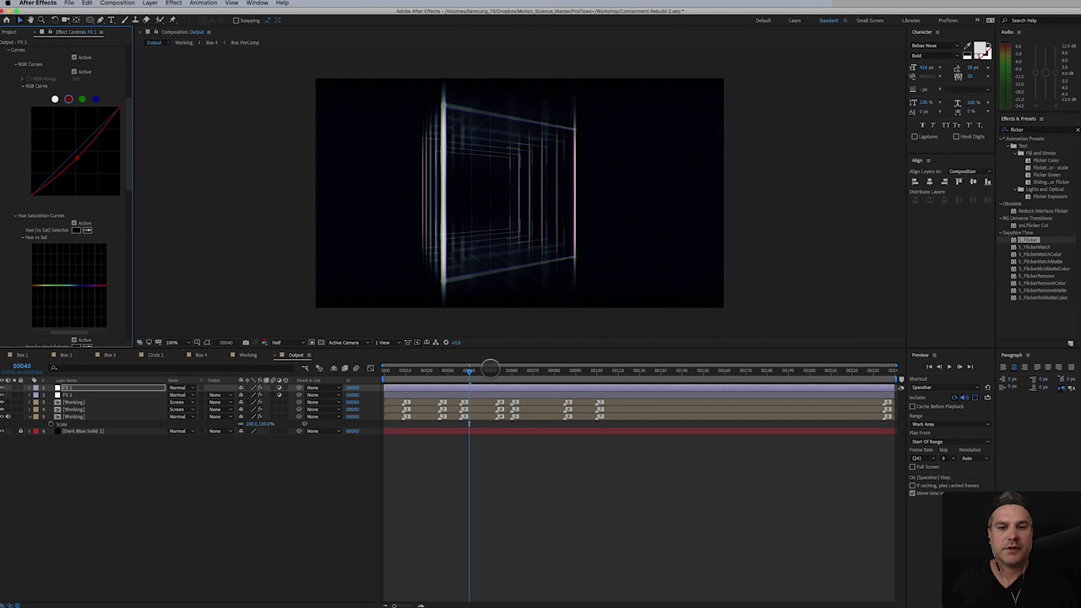
left_click_drag(491, 369, 539, 370)
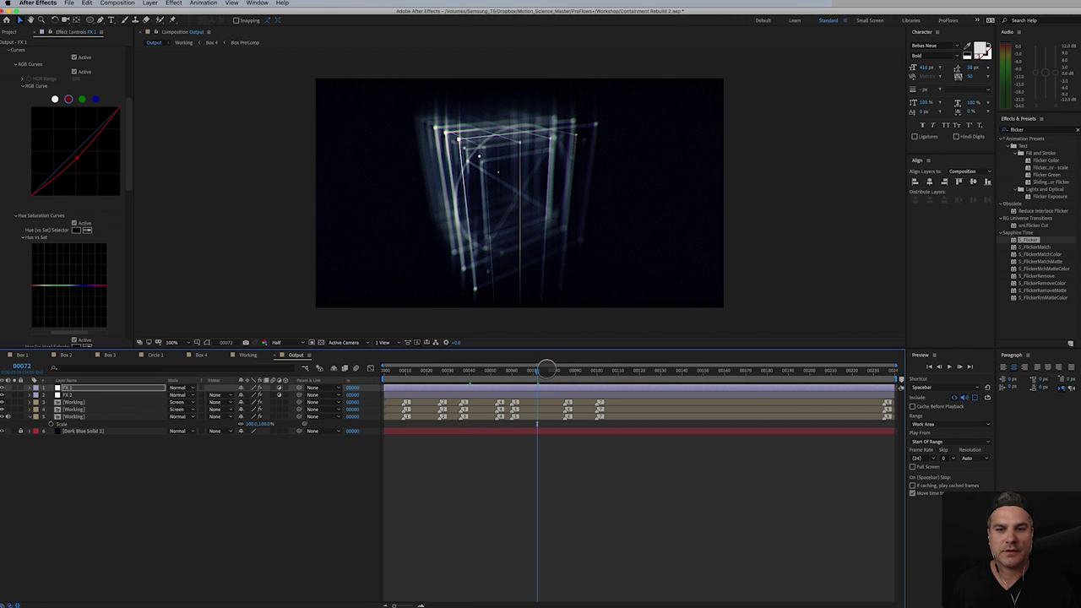
left_click(548, 370)
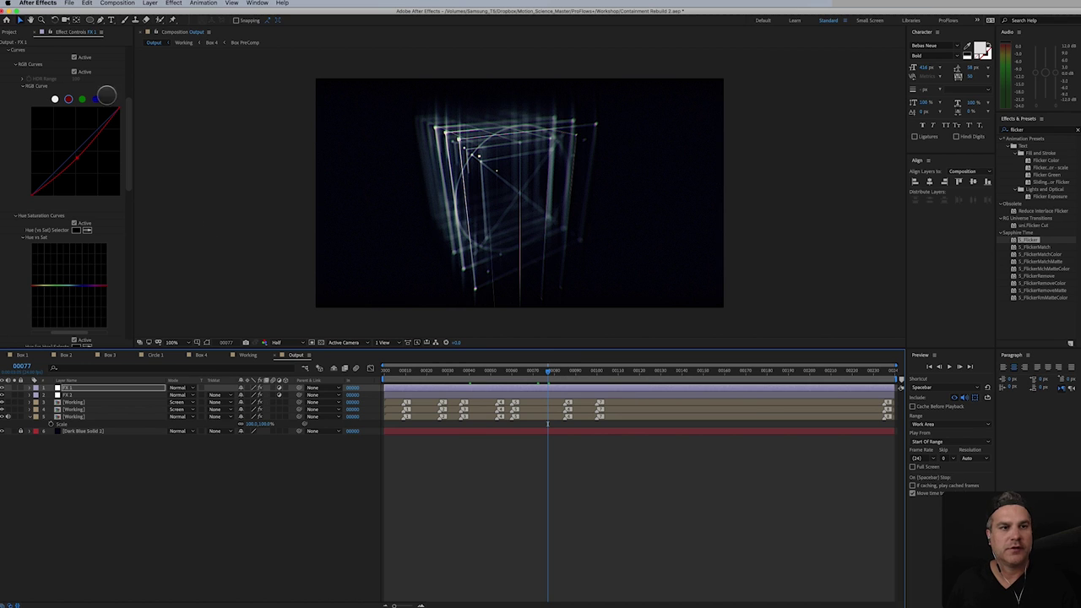
left_click(81, 99)
left_click(72, 151)
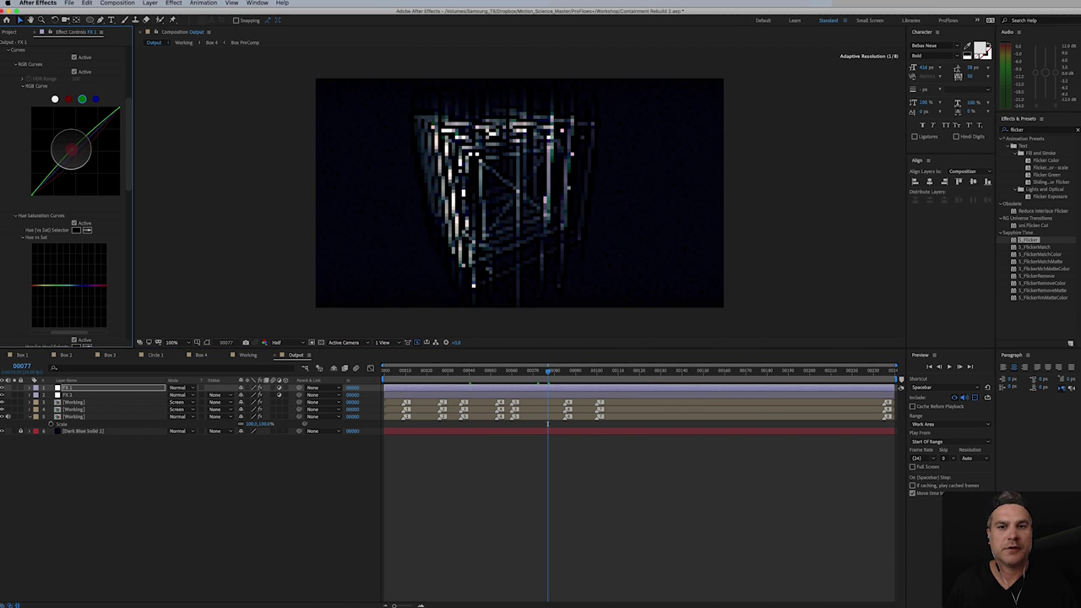
left_click_drag(72, 150, 68, 145)
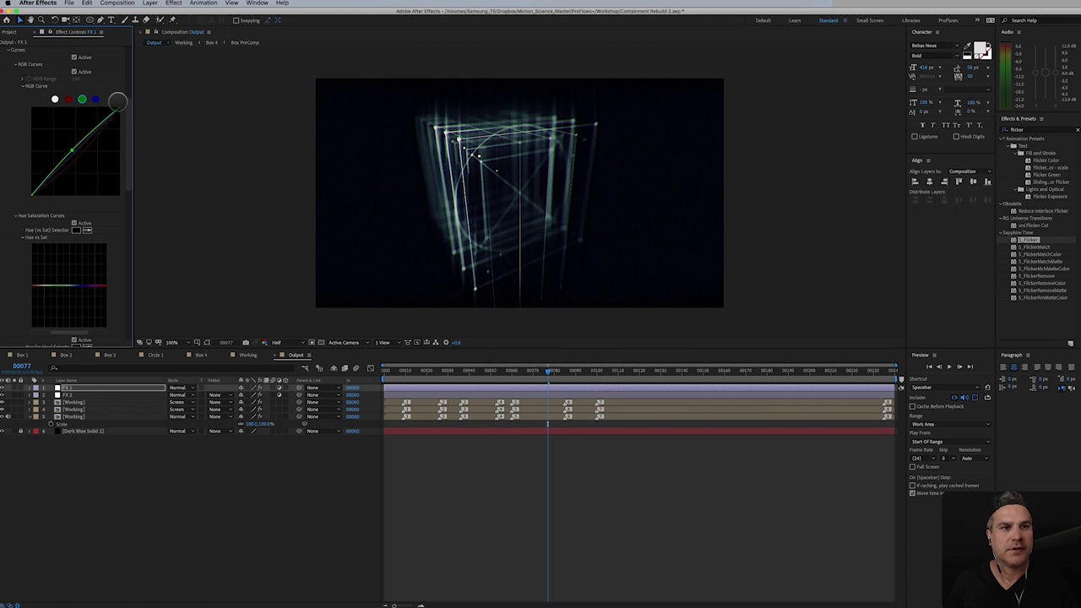
scroll(127, 102, "up", 5)
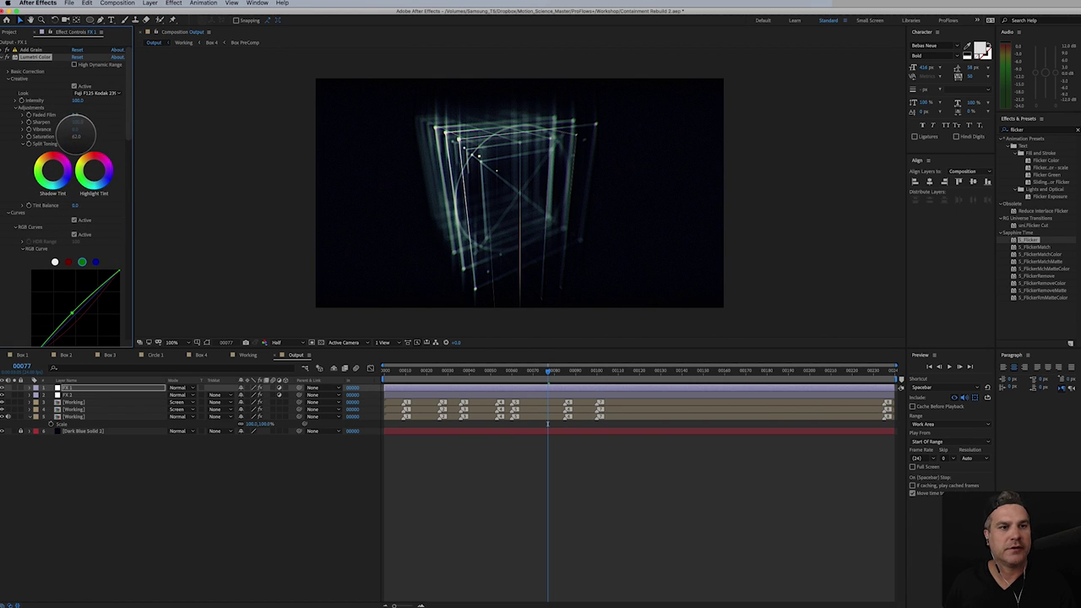
- Set FX 1's Lumetri Saturation to 90
left_click(77, 136)
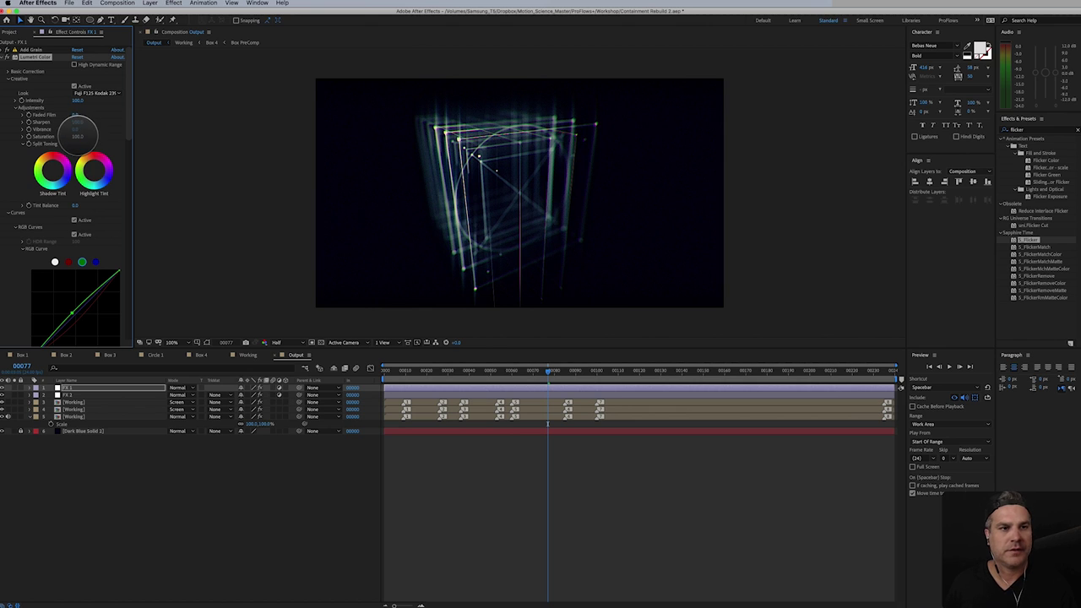
left_click(78, 136)
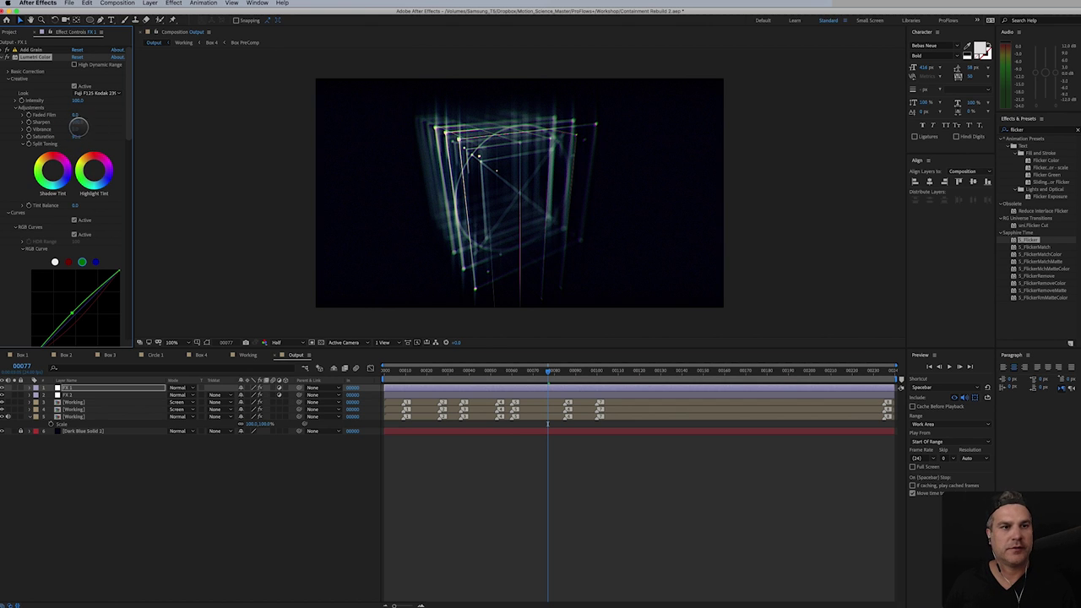
type("90")
left_click(77, 122)
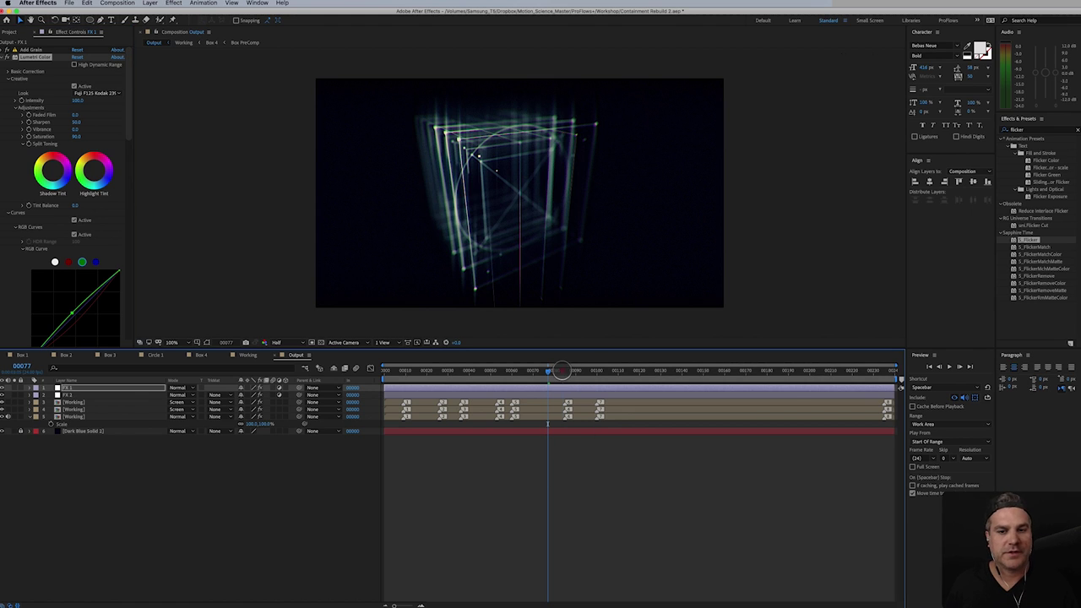
- Scrub to frame 108 and play back the animation to inspect the graded boxes
left_click_drag(549, 371, 618, 373)
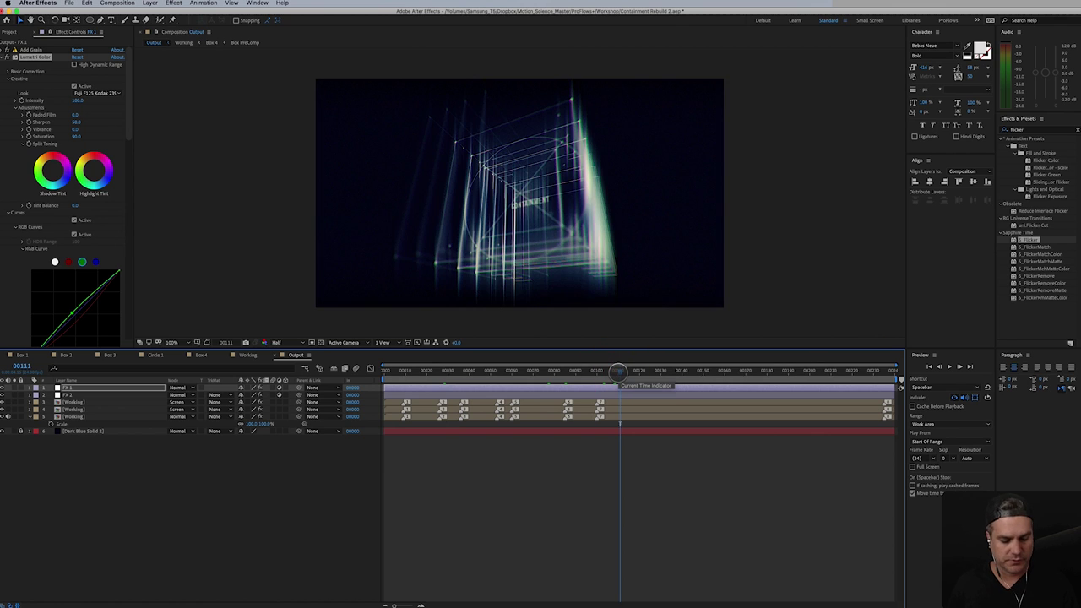
key("space")
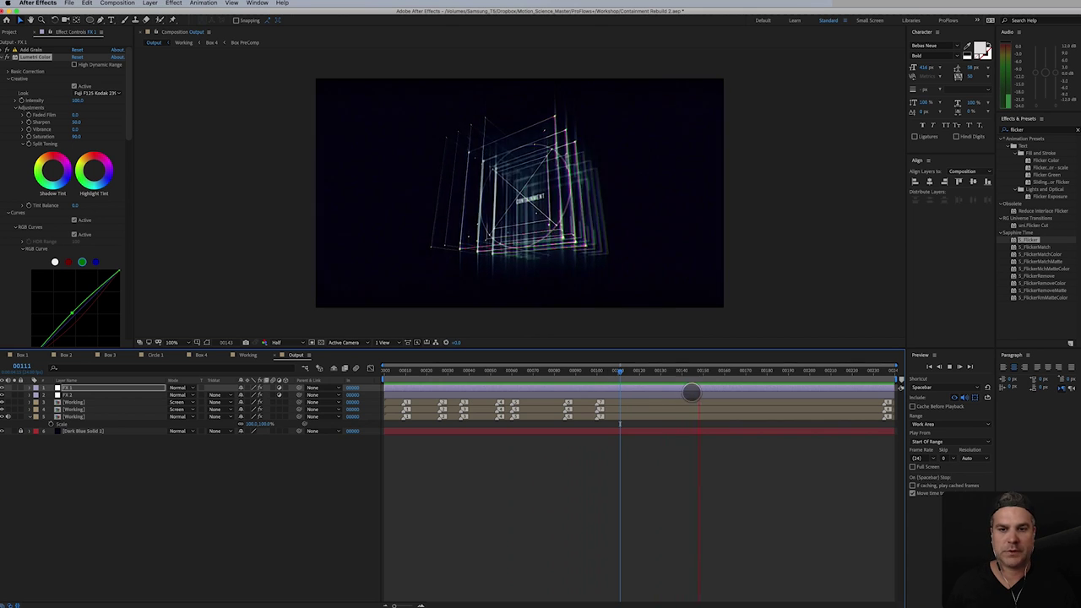
left_click(697, 423)
left_click_drag(662, 379, 574, 391)
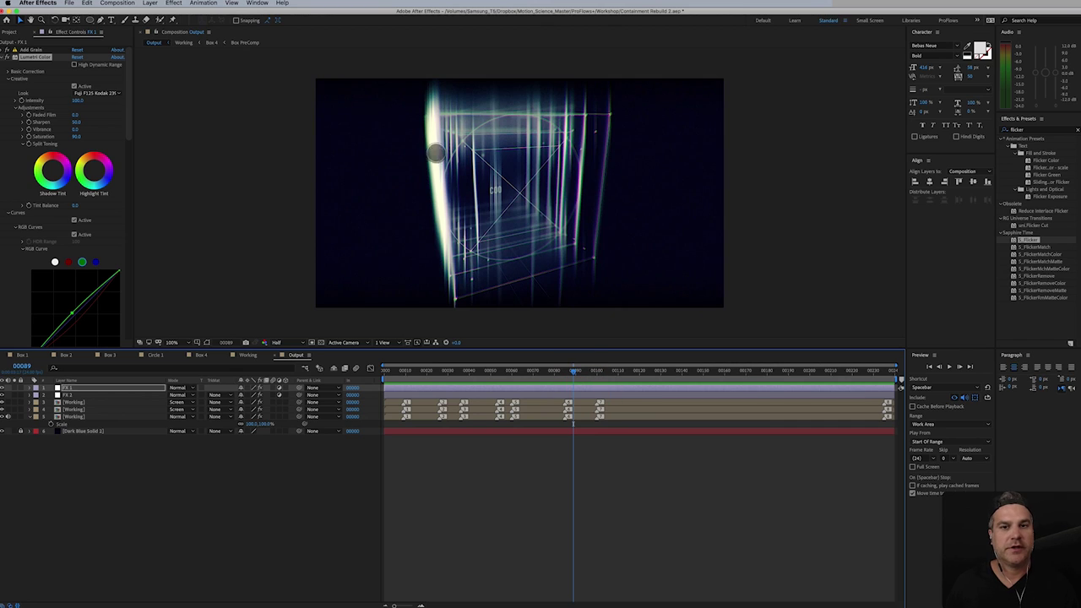
- Toggle FX 2's S_Glow off and on to compare, then open its Load Preset browser
left_click(76, 395)
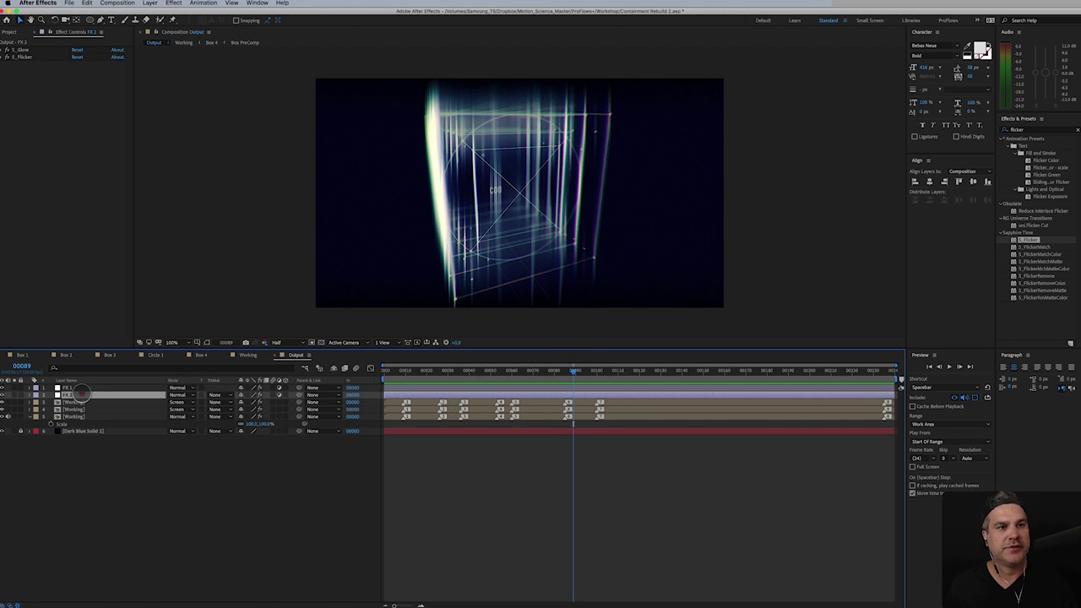
left_click(20, 52)
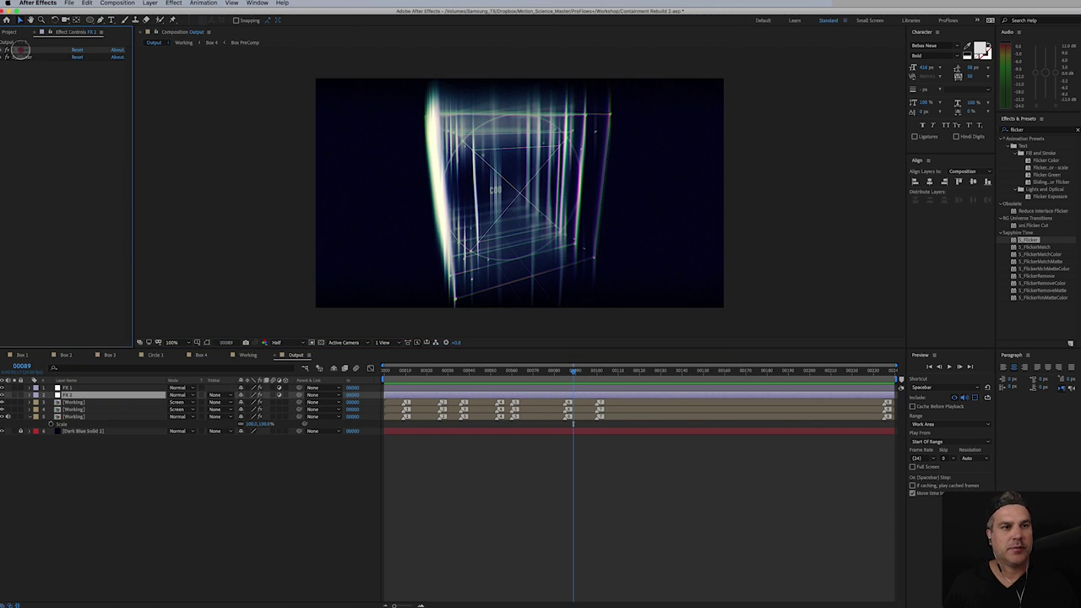
left_click(8, 56)
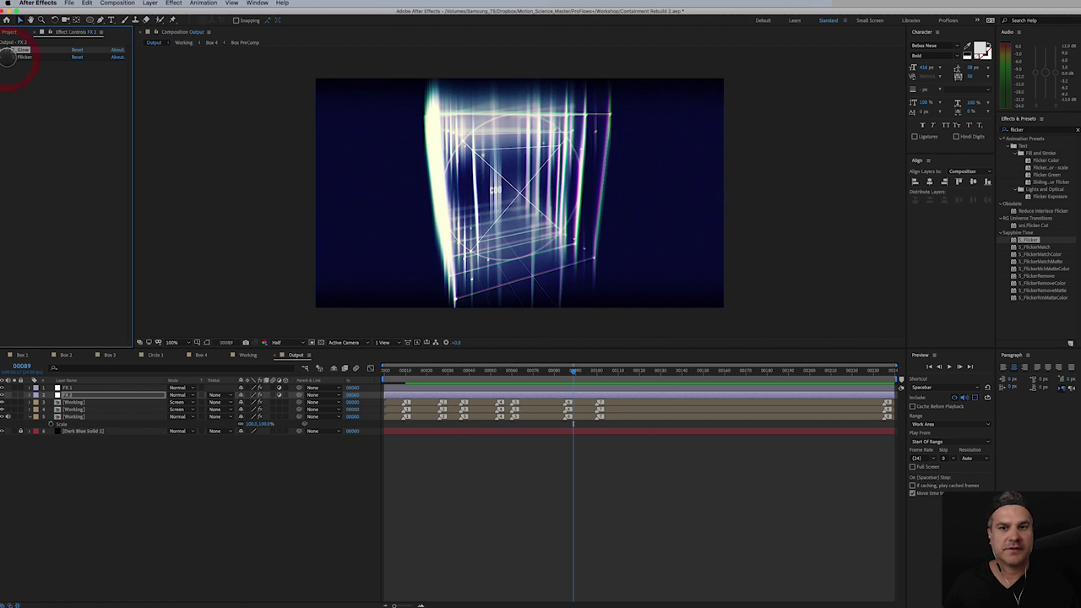
left_click(7, 57)
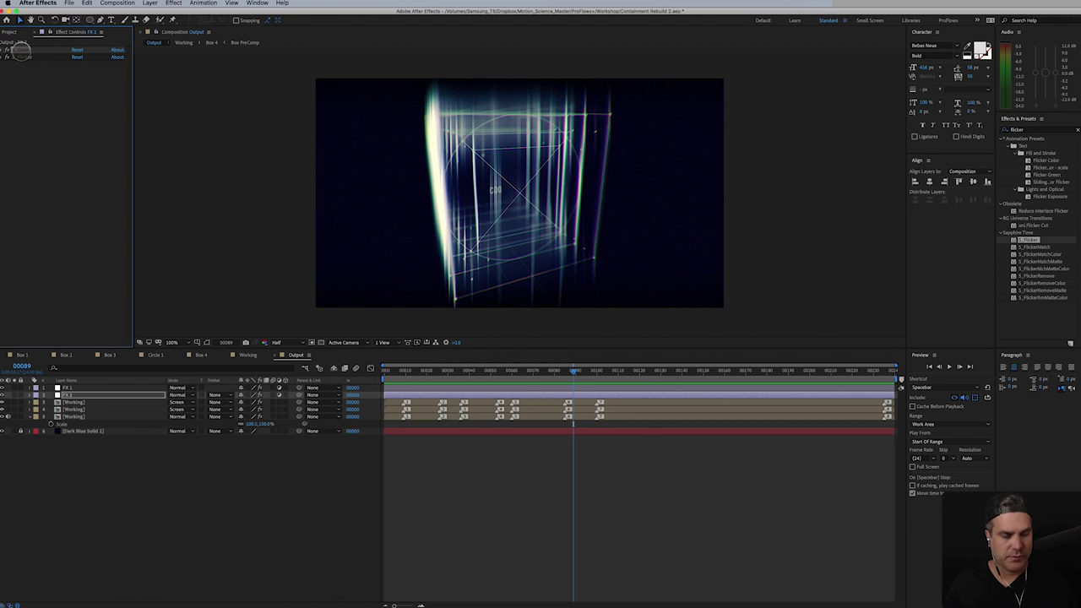
left_click(12, 49)
left_click(6, 49)
left_click(5, 49)
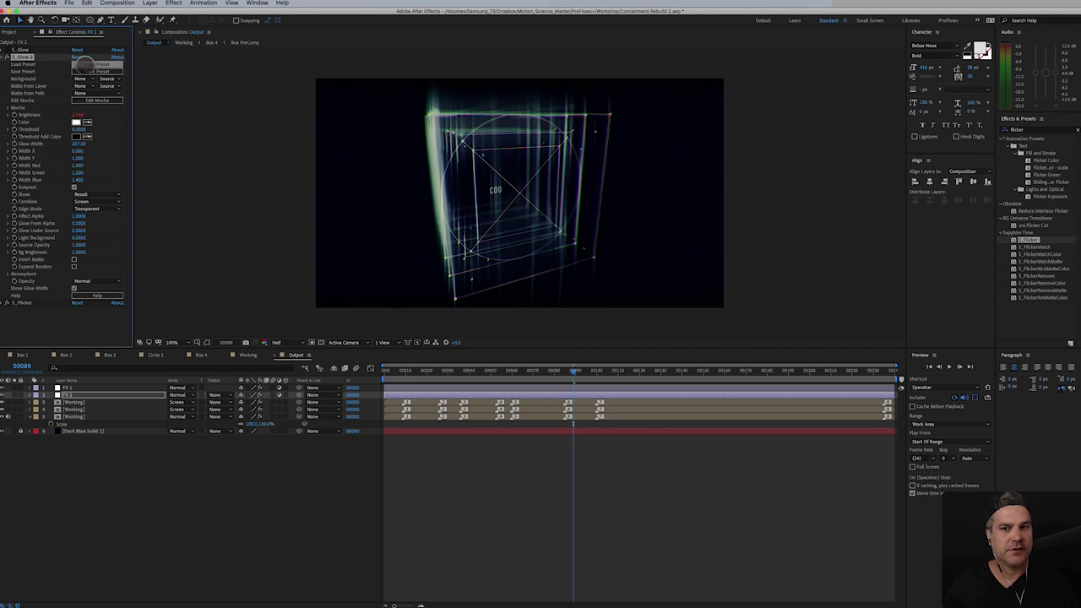
left_click(86, 64)
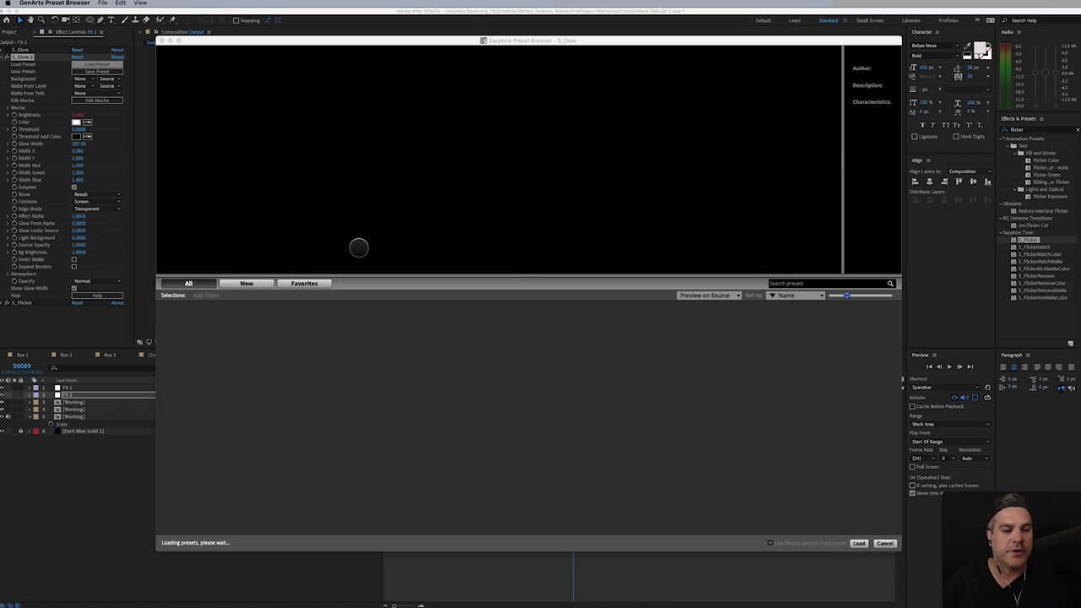
- Preview the Default, Boiling Glow, Dainty Dahlia, Dirty Glow, Dream Sequence, Fire Haze, Glistening Goblins and Heat Passion presets
left_click(226, 333)
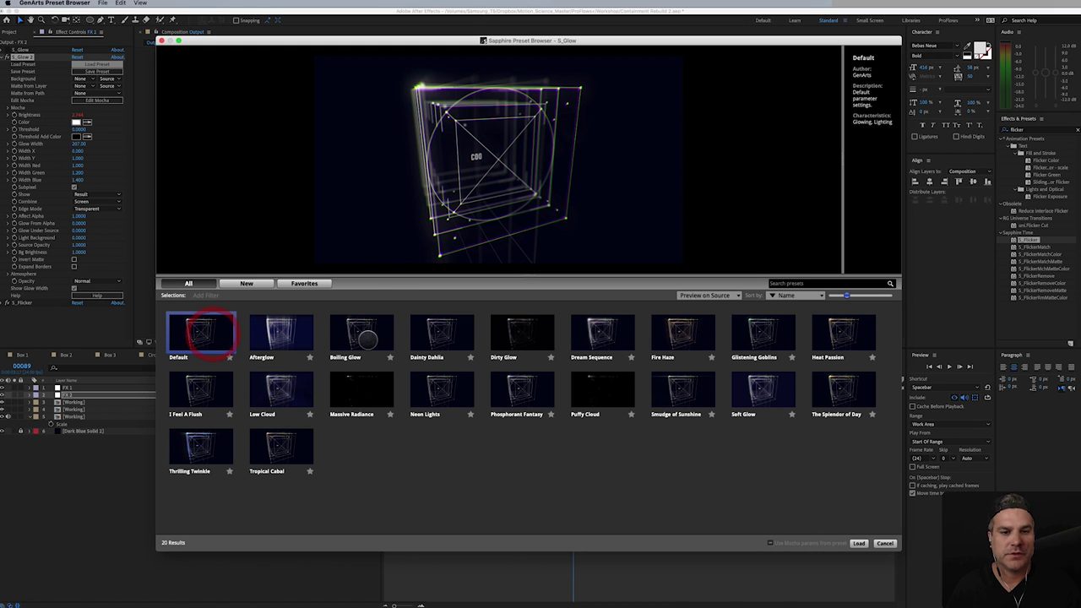
left_click(367, 338)
left_click(430, 338)
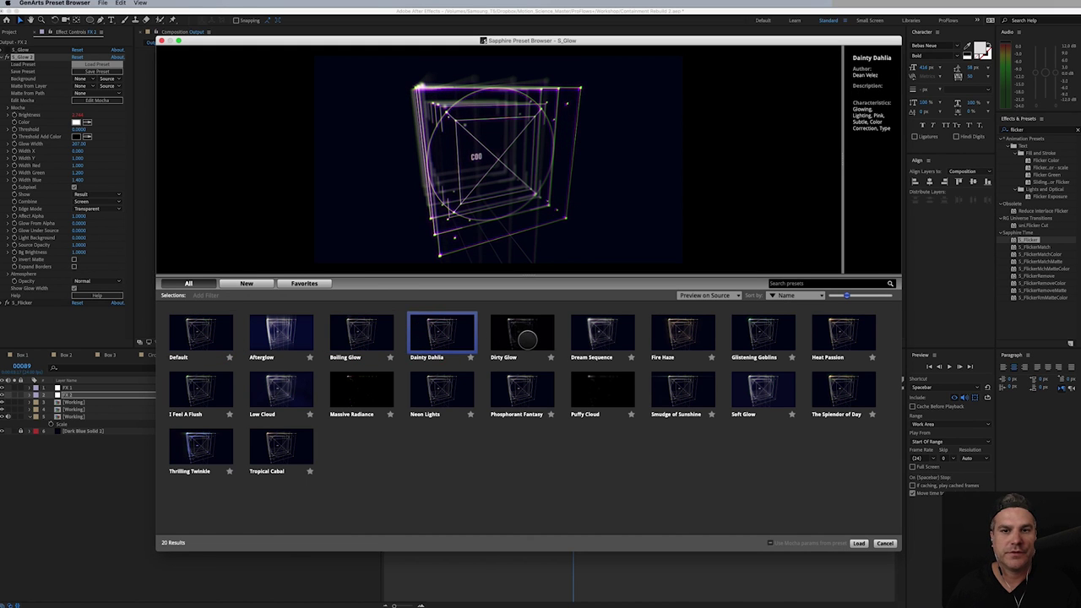
left_click(528, 339)
left_click(597, 337)
left_click(681, 337)
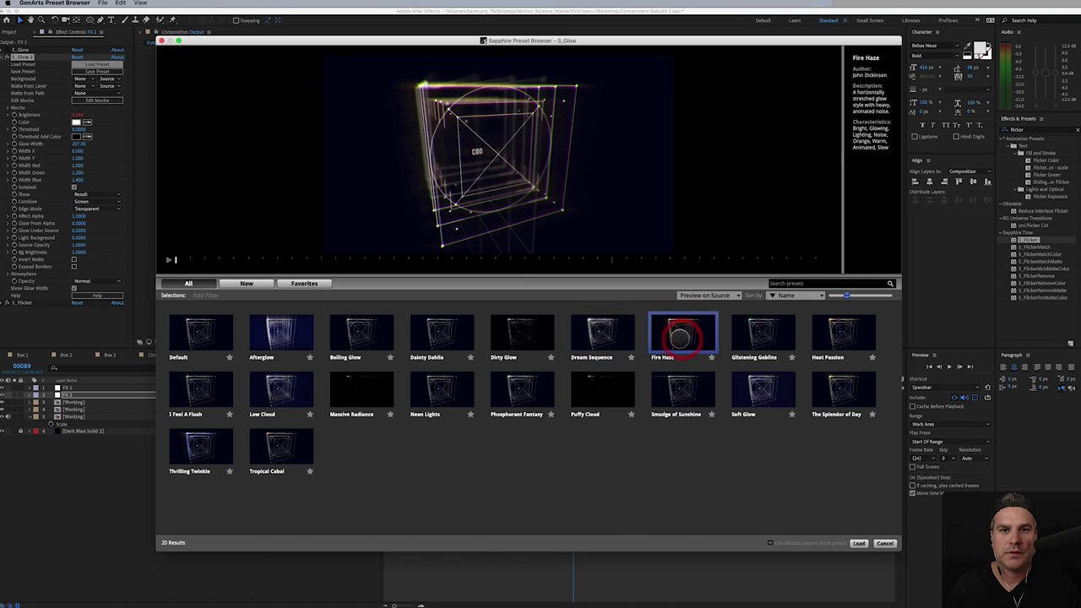
left_click(769, 332)
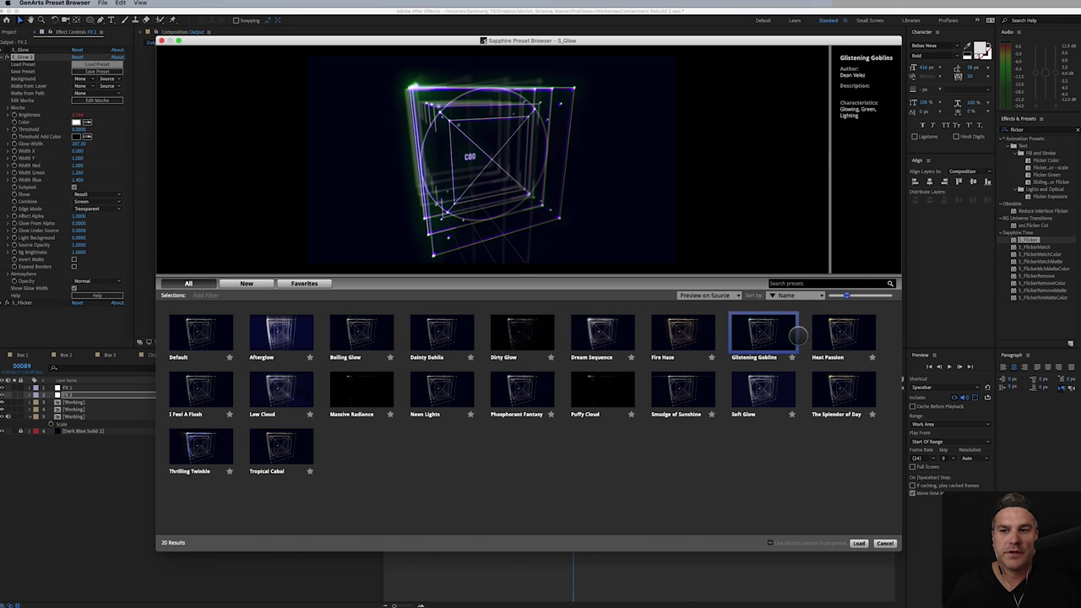
left_click(841, 334)
- Preview the remaining presets from The Splendor of Day to Tropical Cabal, then reselect Default
left_click(845, 389)
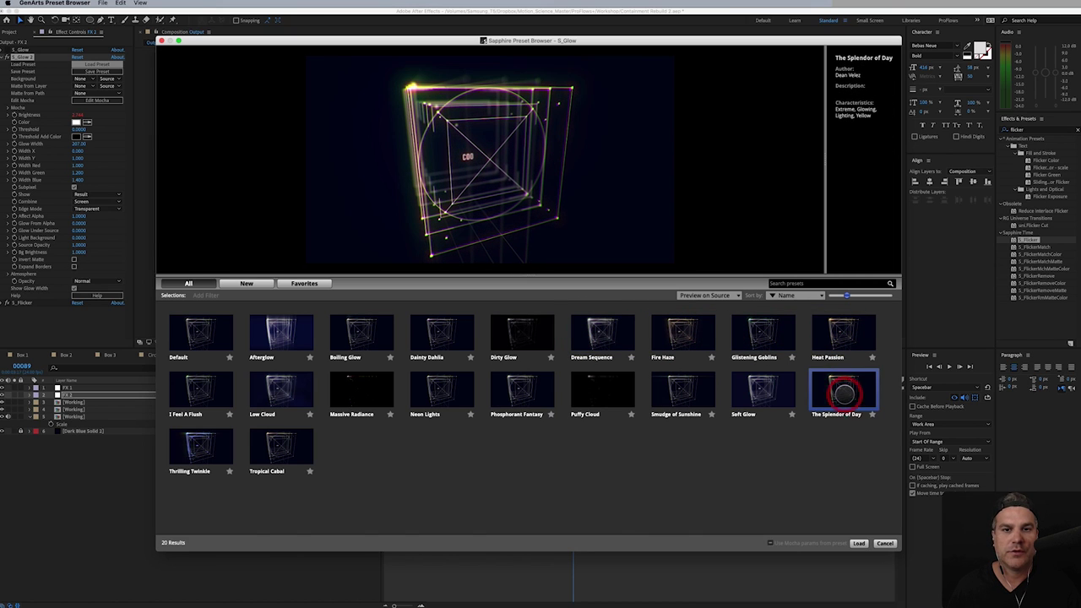
left_click(781, 395)
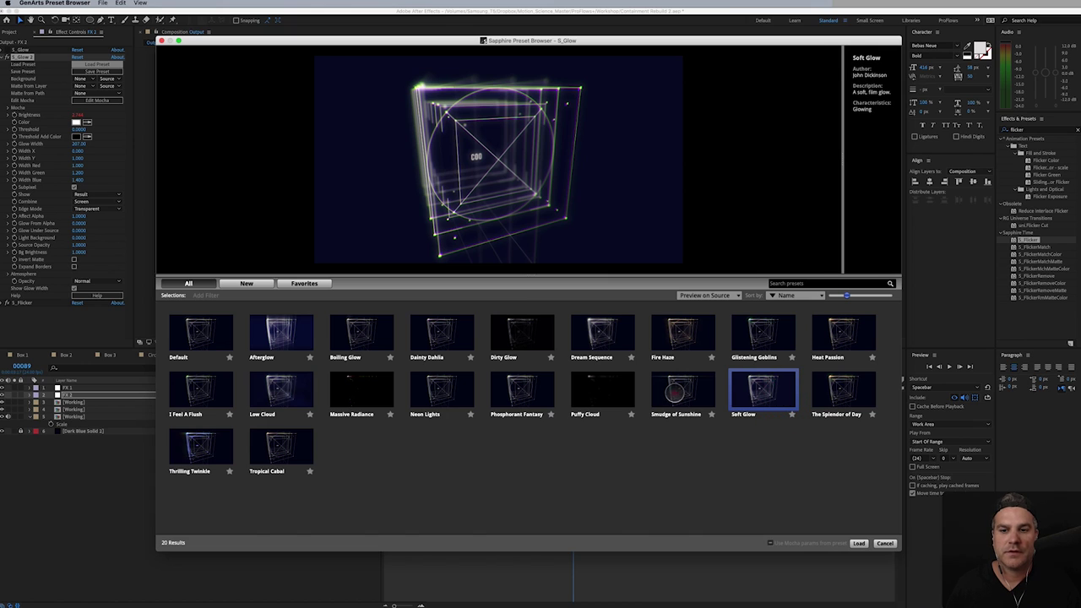
left_click(678, 392)
left_click(605, 387)
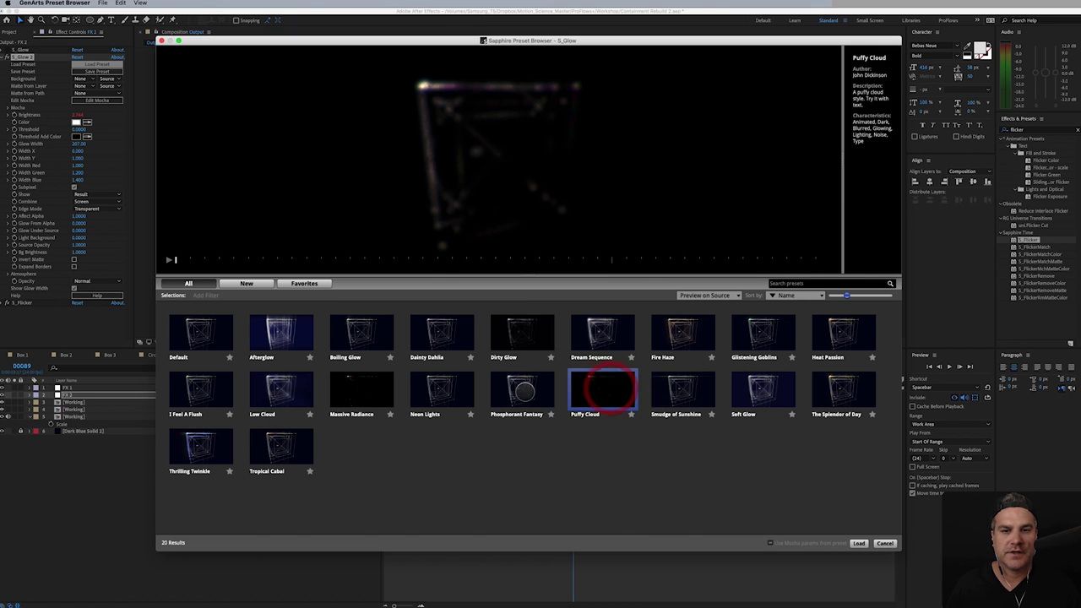
left_click(523, 390)
left_click(472, 389)
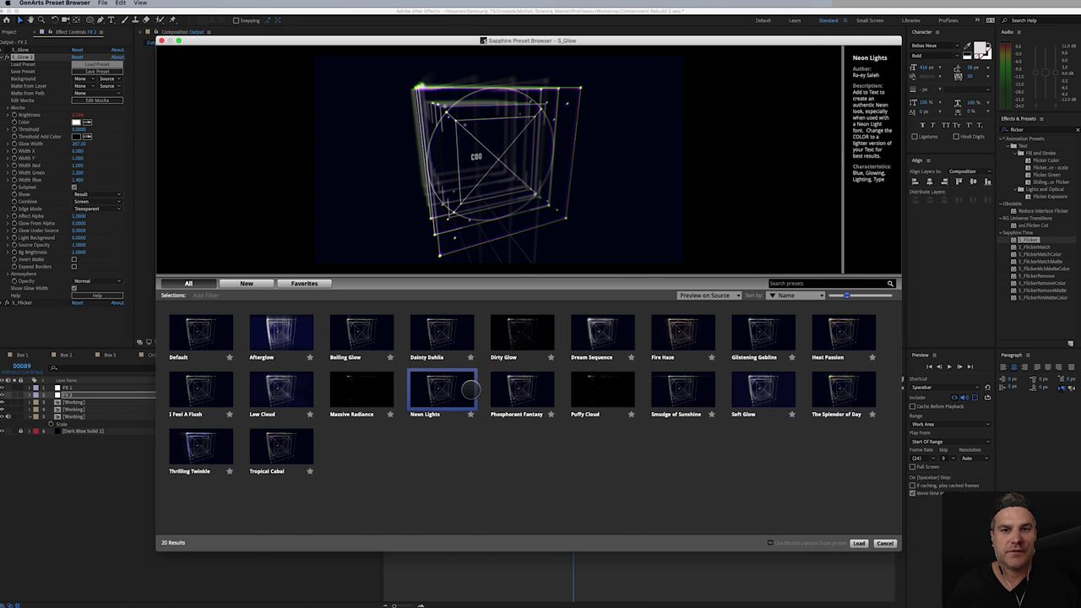
left_click(369, 386)
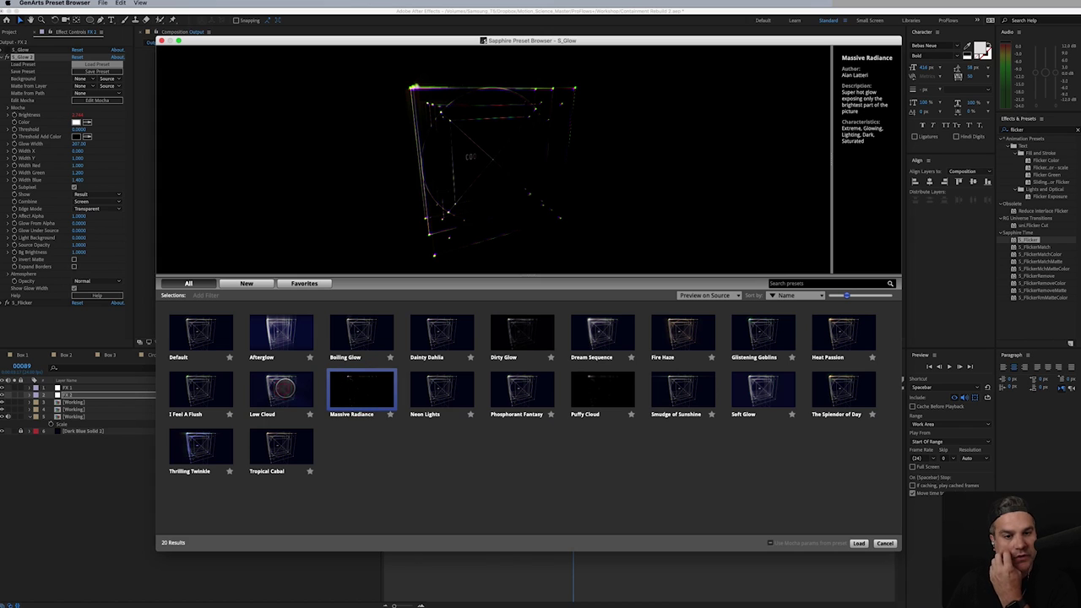
left_click(283, 388)
left_click(220, 387)
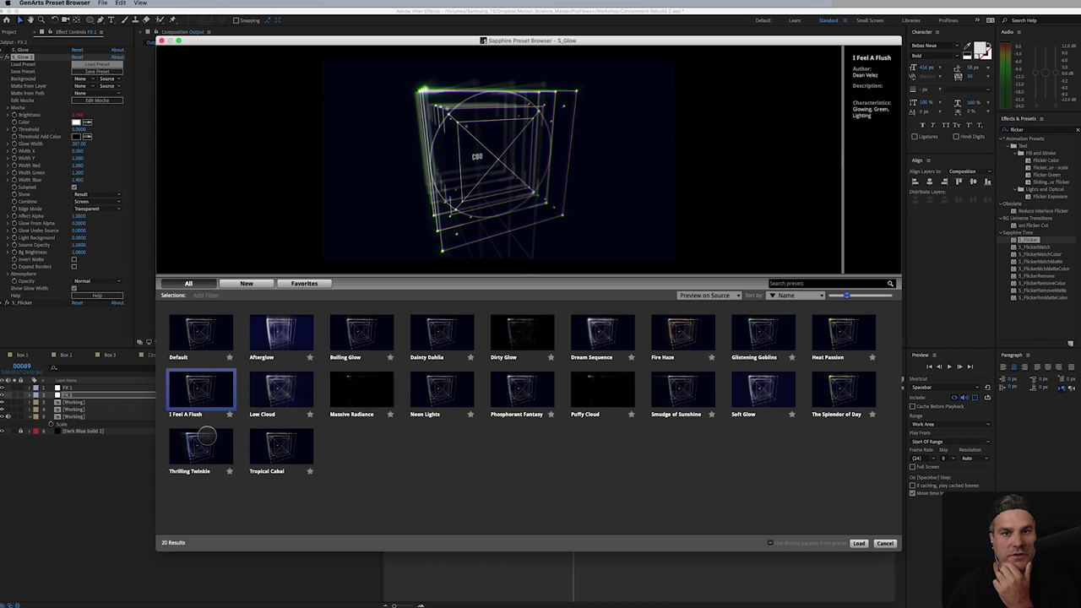
left_click(207, 436)
left_click(281, 444)
left_click(203, 331)
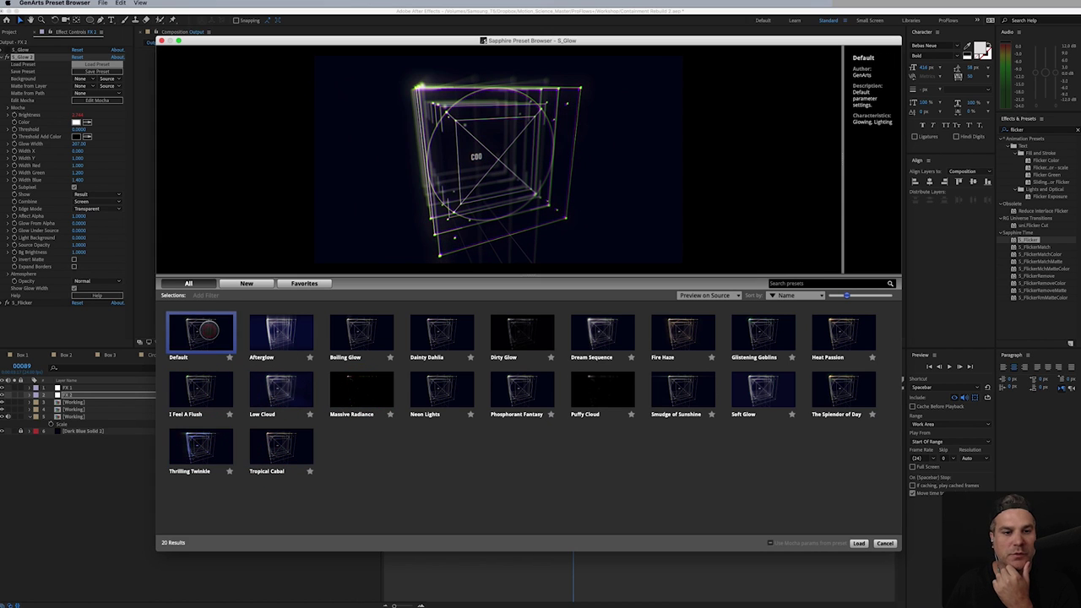
- Load the Default glow preset and change FX 2's Brightness expression to wiggle(10,3)
left_click(859, 543)
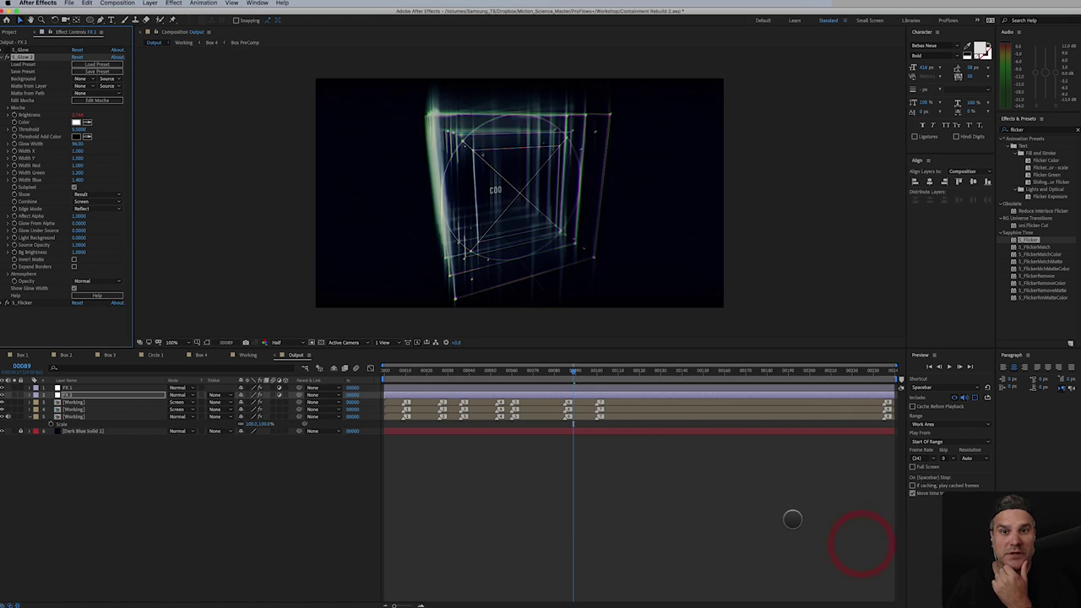
left_click(82, 395)
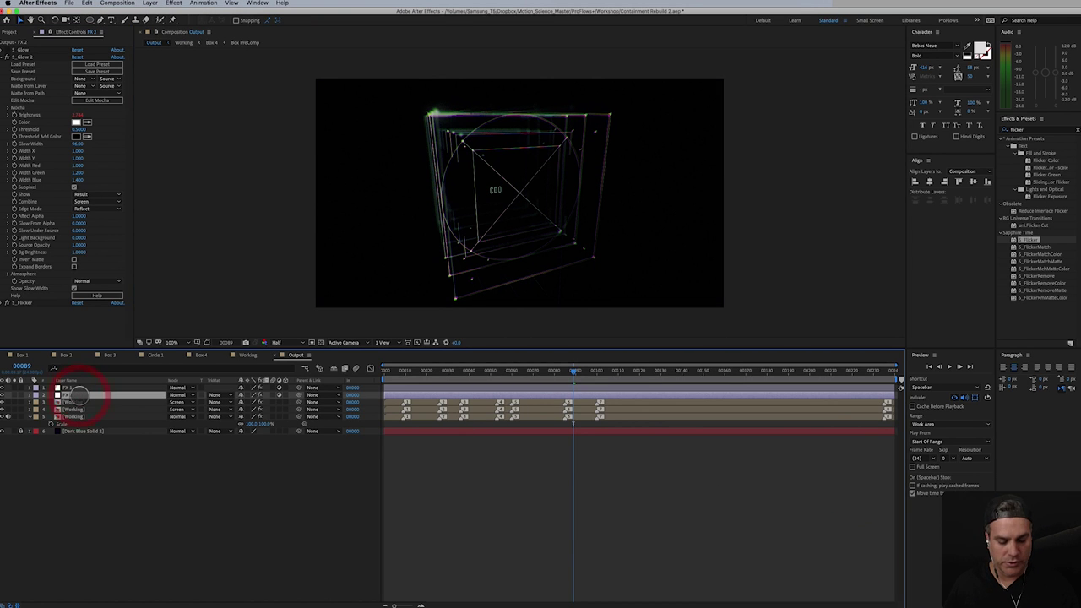
key("e")
key("e")
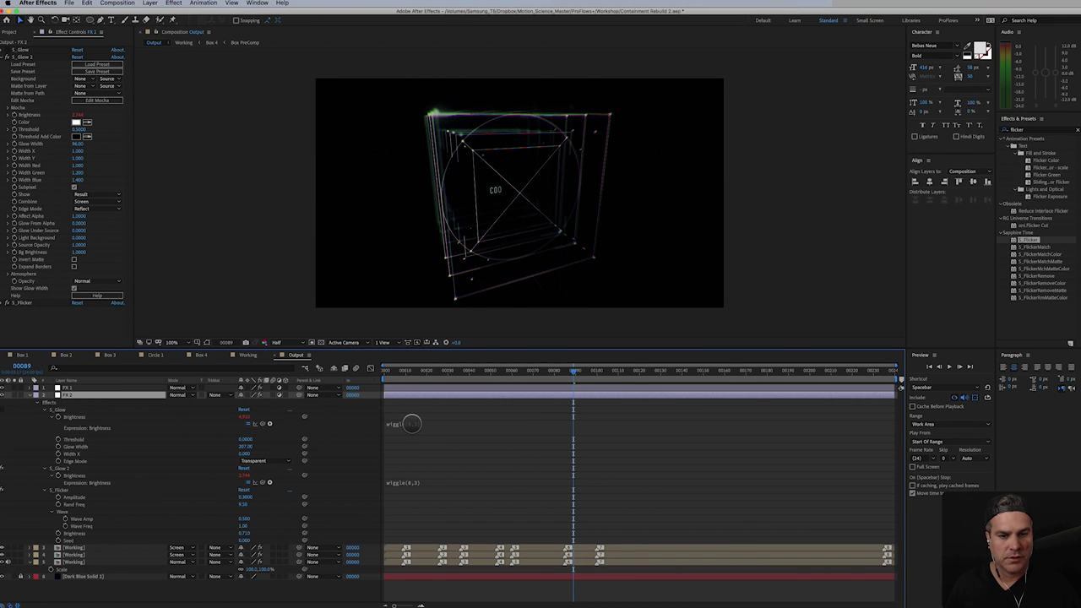
left_click(413, 483)
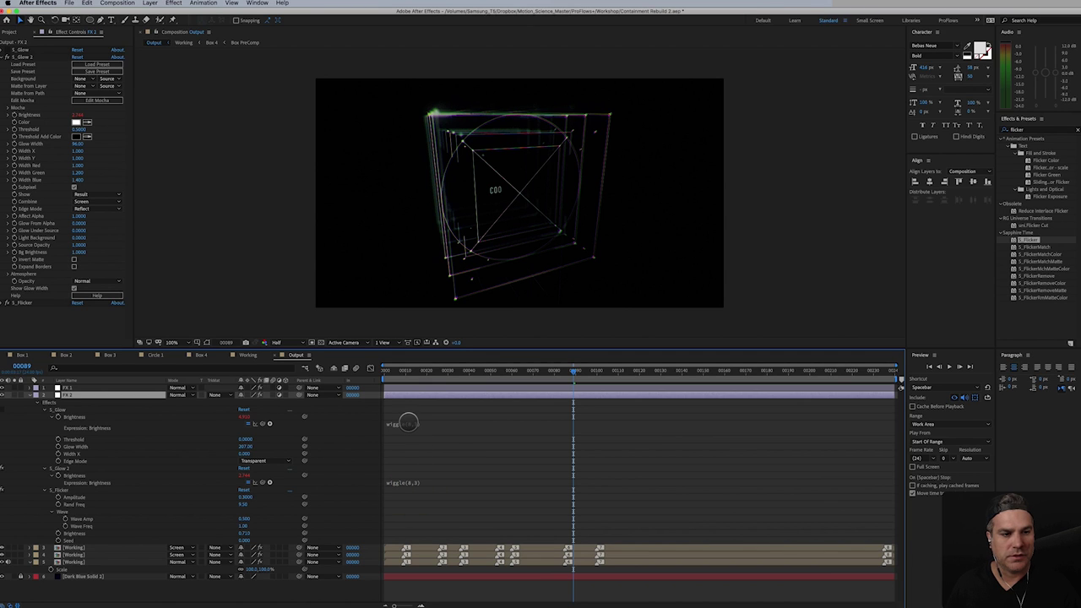
left_click(410, 479)
left_click(431, 483)
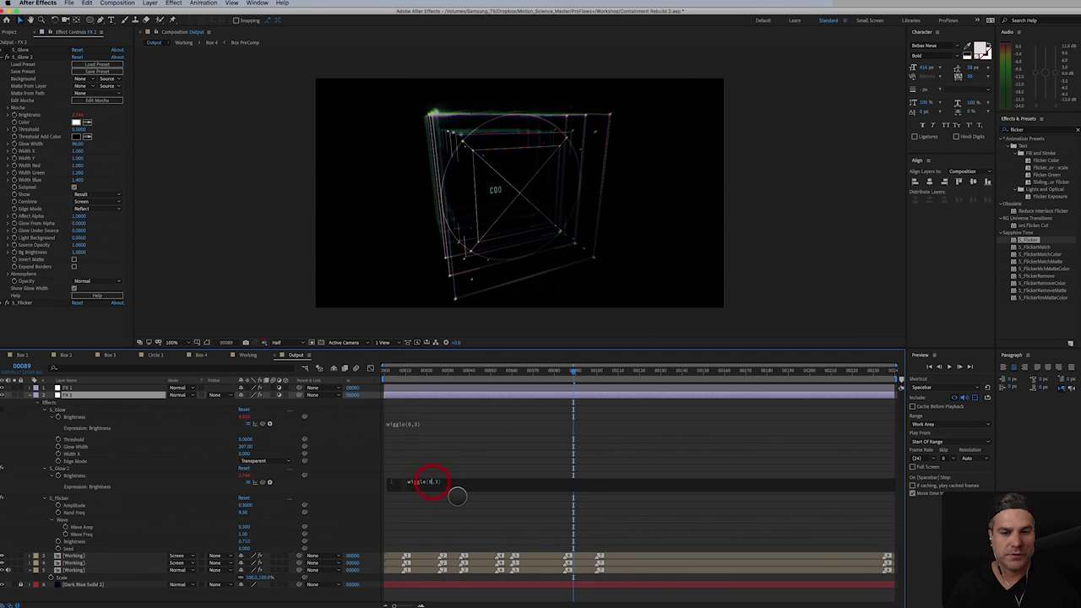
type("10")
key("KP_Enter")
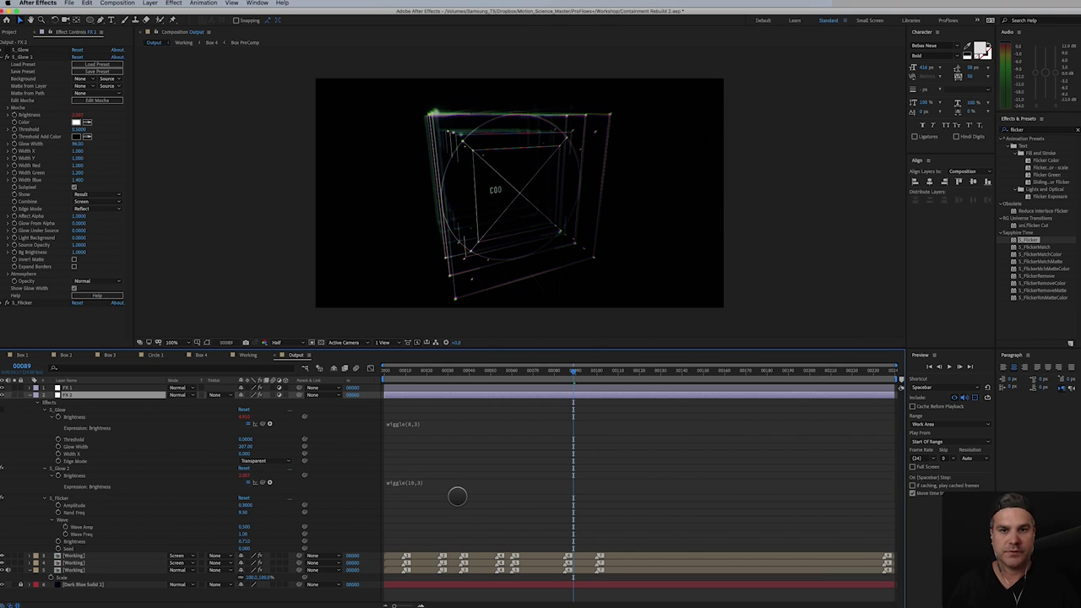
- Play a preview and recommit the wiggle(10,3) Brightness expression
key("space")
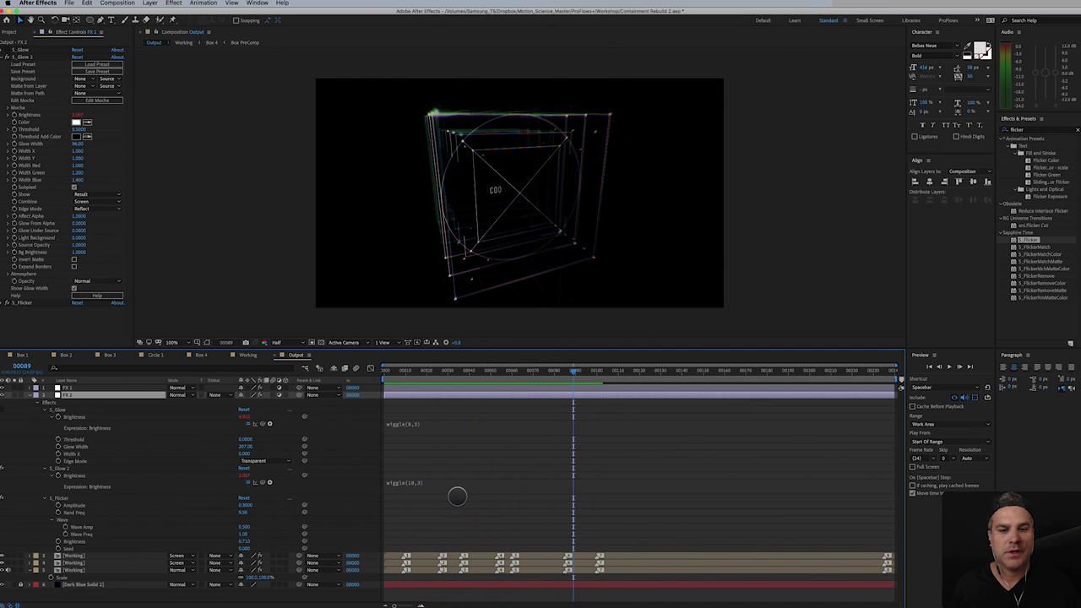
left_click(416, 425)
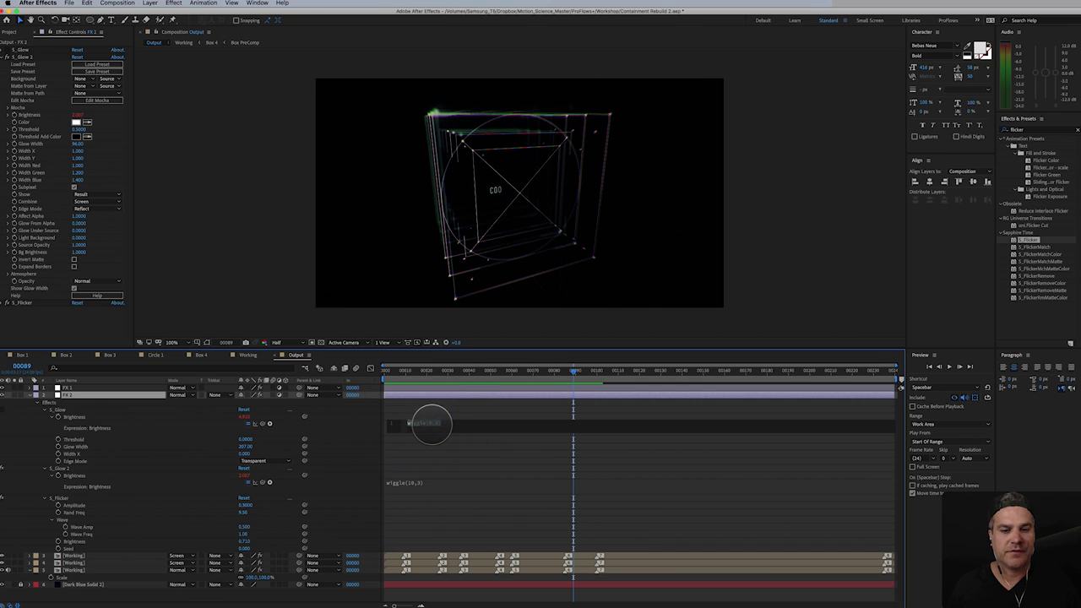
left_click(433, 428)
key("KP_Enter")
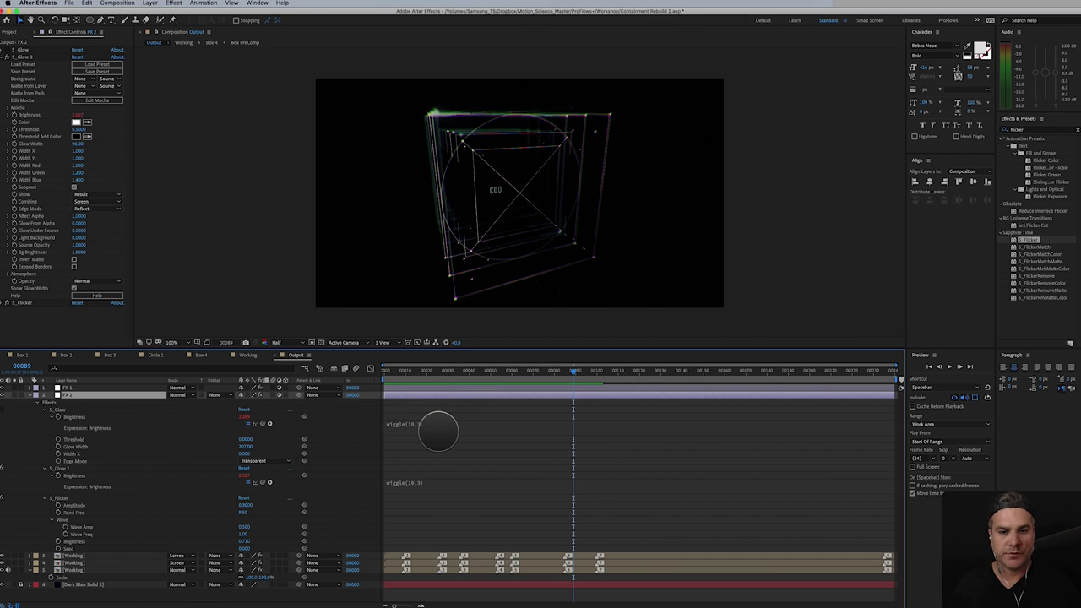
- Enable S_Glow 2, raise S_Glow Threshold to 0.1100, and check the glow at frame 69
left_click(7, 468)
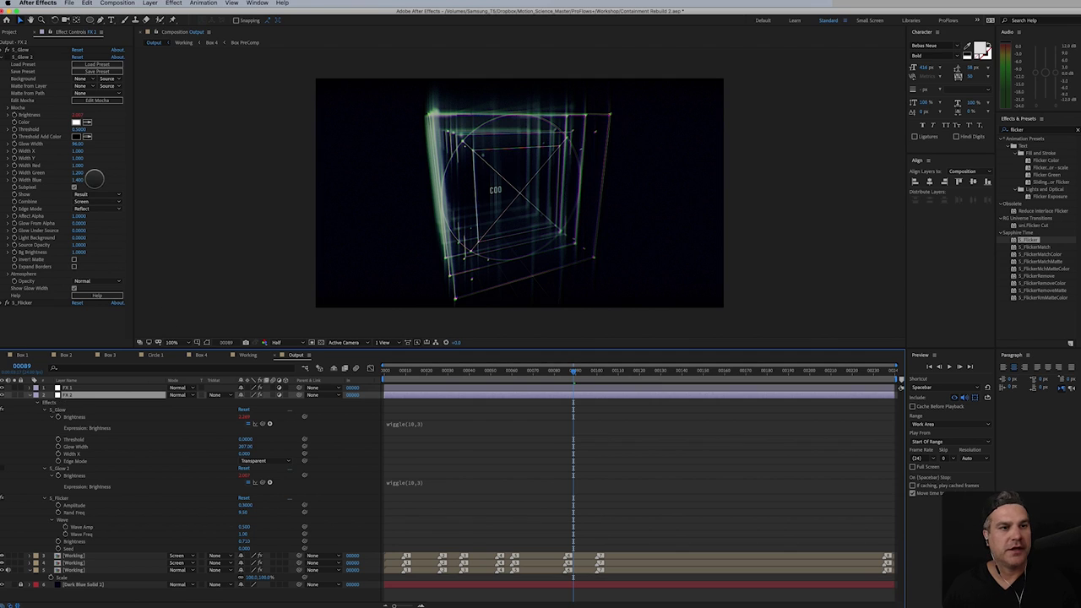
left_click(88, 140)
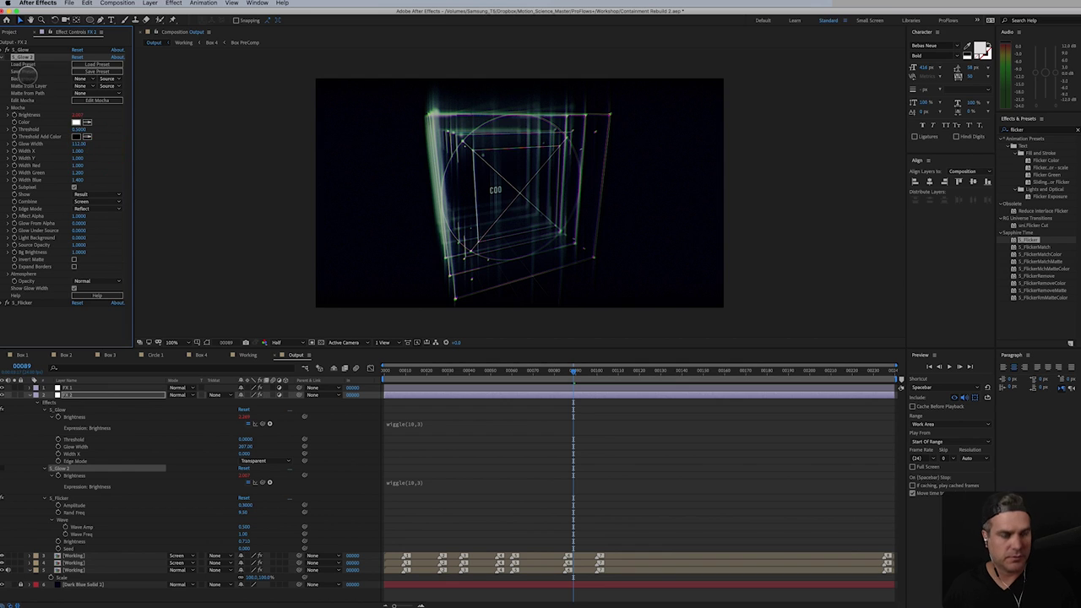
left_click(18, 67)
left_click(5, 49)
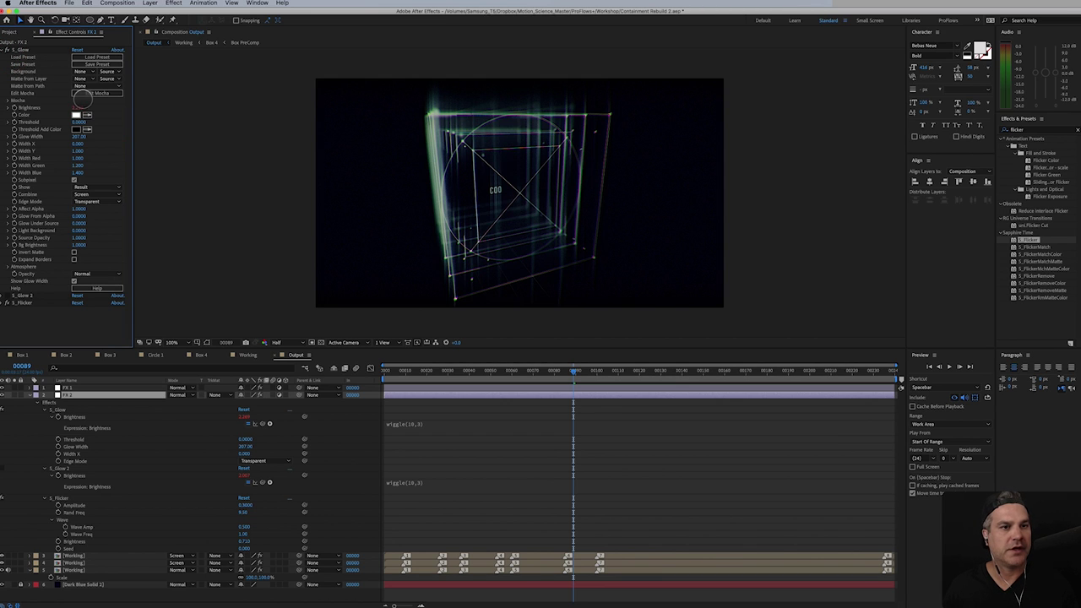
left_click_drag(84, 123, 82, 121)
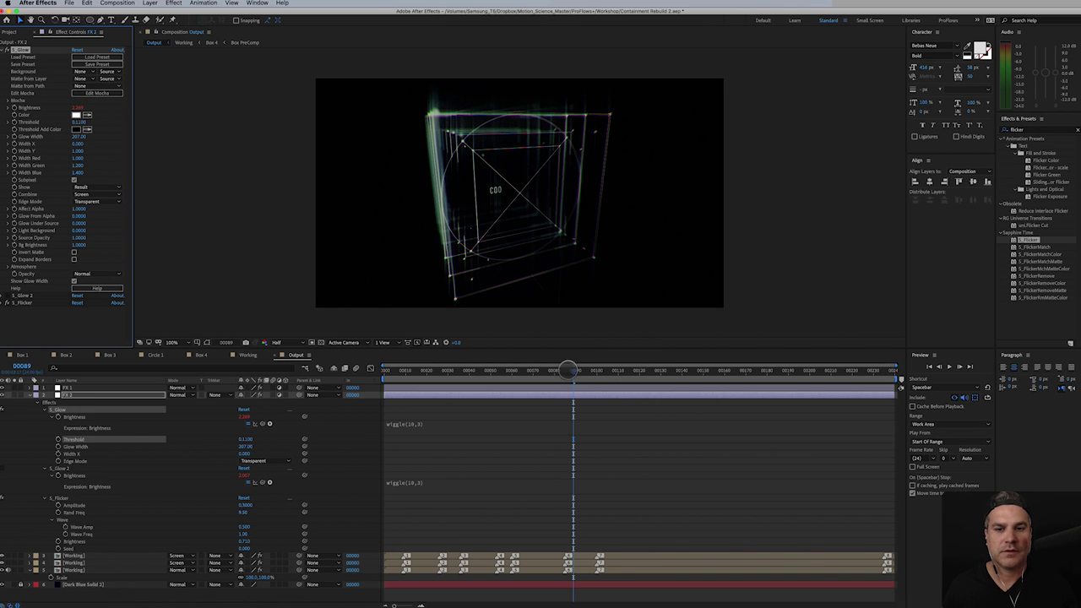
left_click_drag(571, 371, 648, 385)
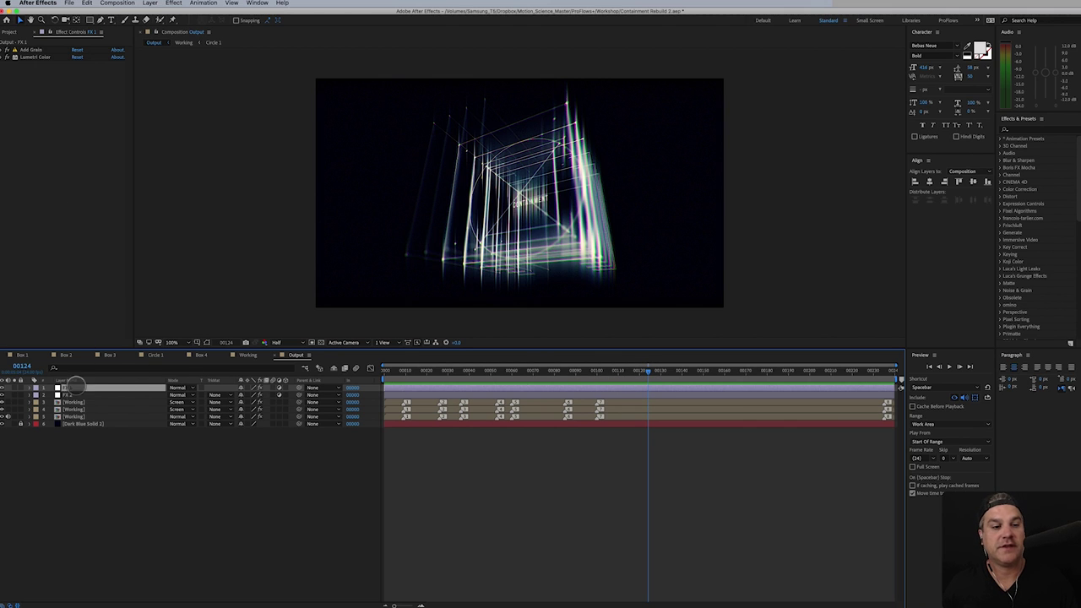
- Disable FX 2's S_Glow, expand S_Glow 2, and show the modified properties with U
left_click(73, 394)
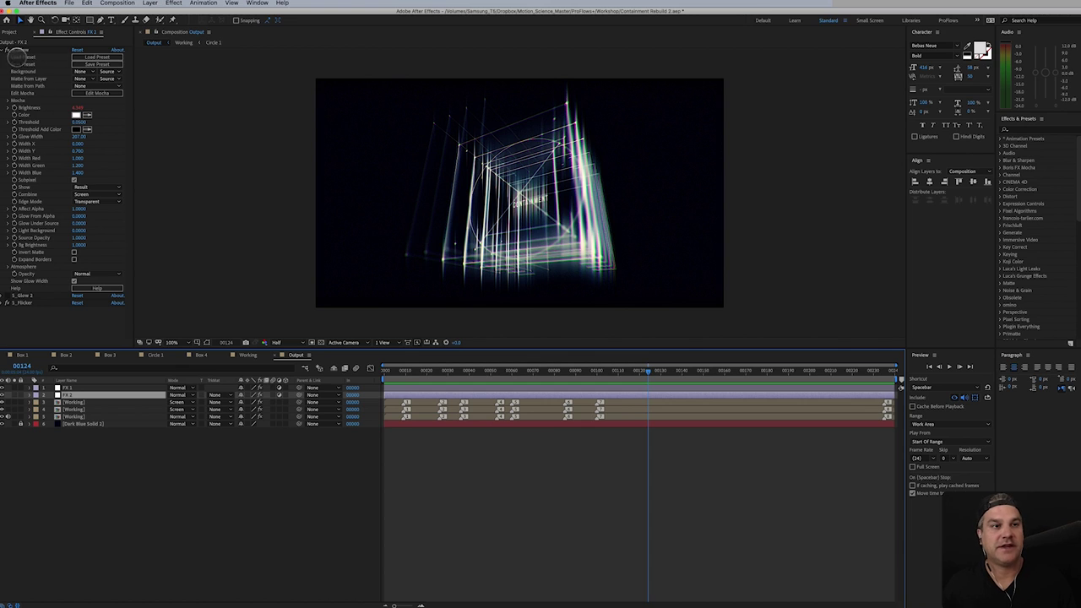
left_click(8, 49)
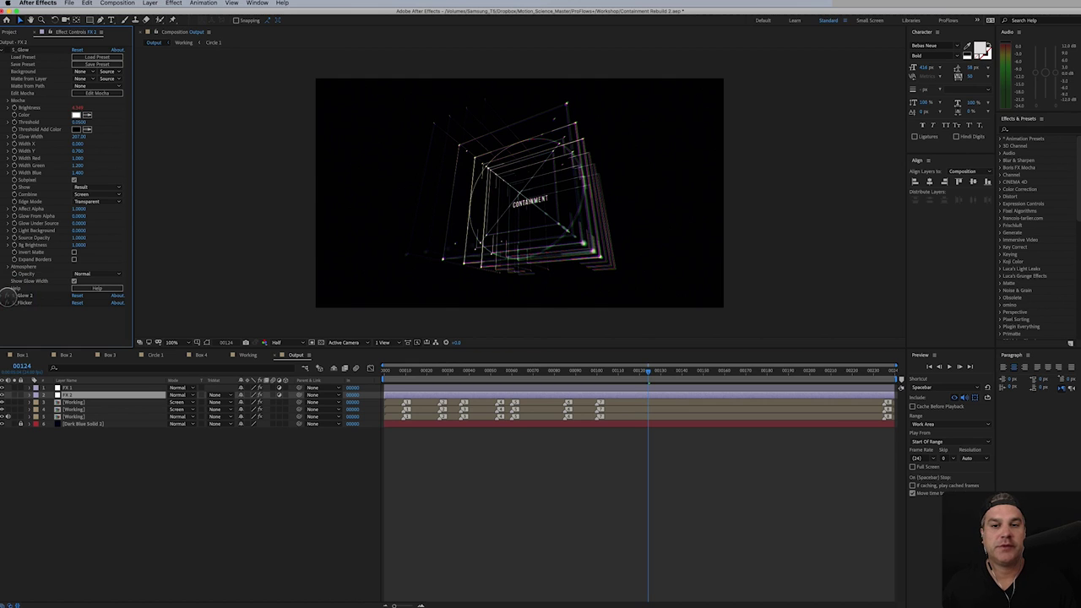
left_click(4, 296)
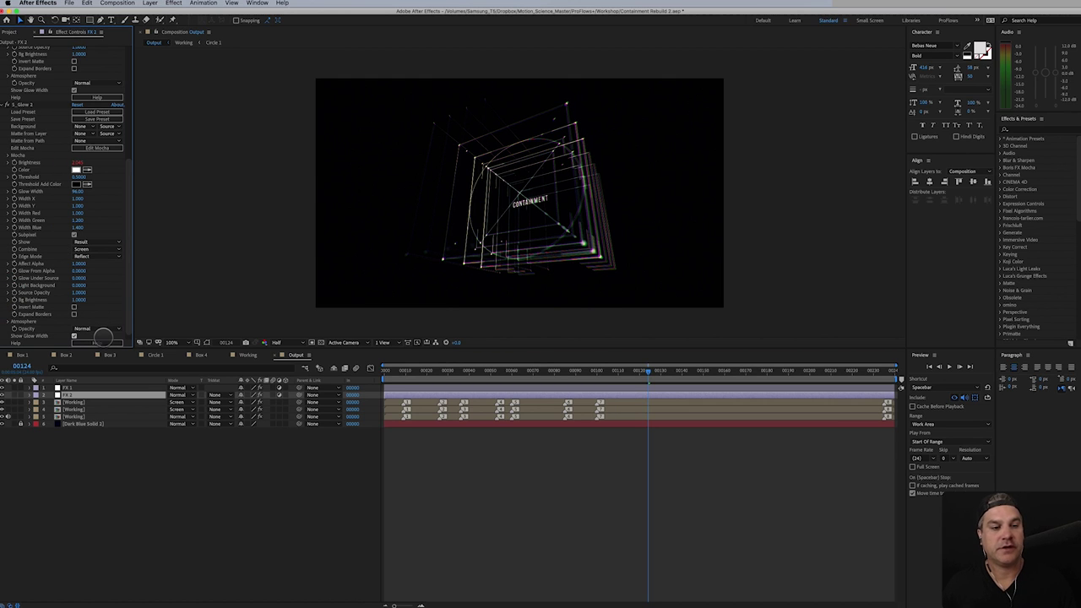
key("u")
key("u")
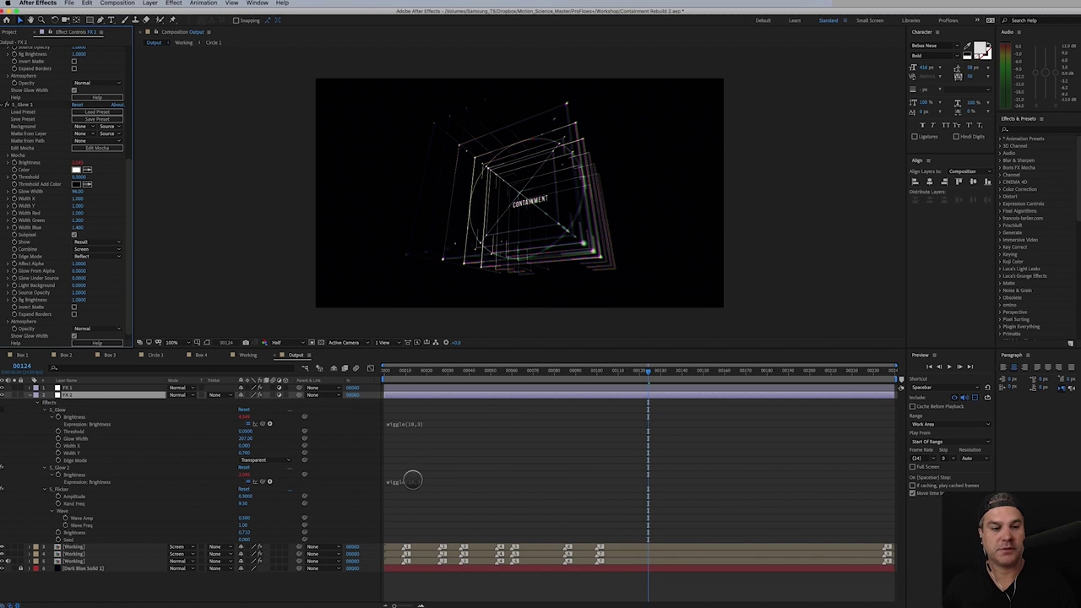
- Set the Working copies' Scale to 100.5% on layer 4 and 99.5% on layer 3
left_click(30, 388)
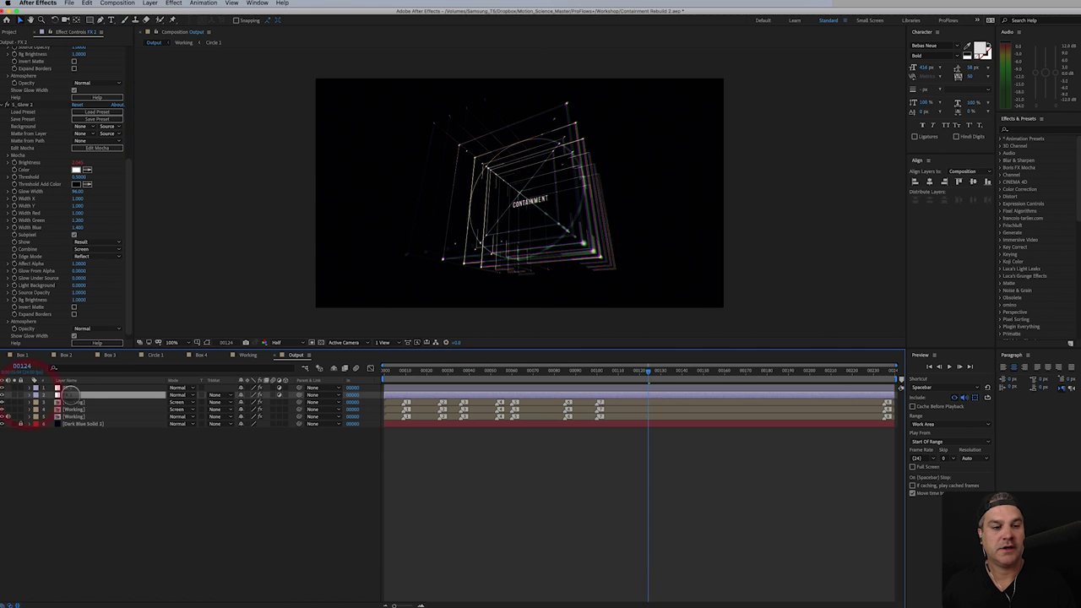
left_click(74, 410)
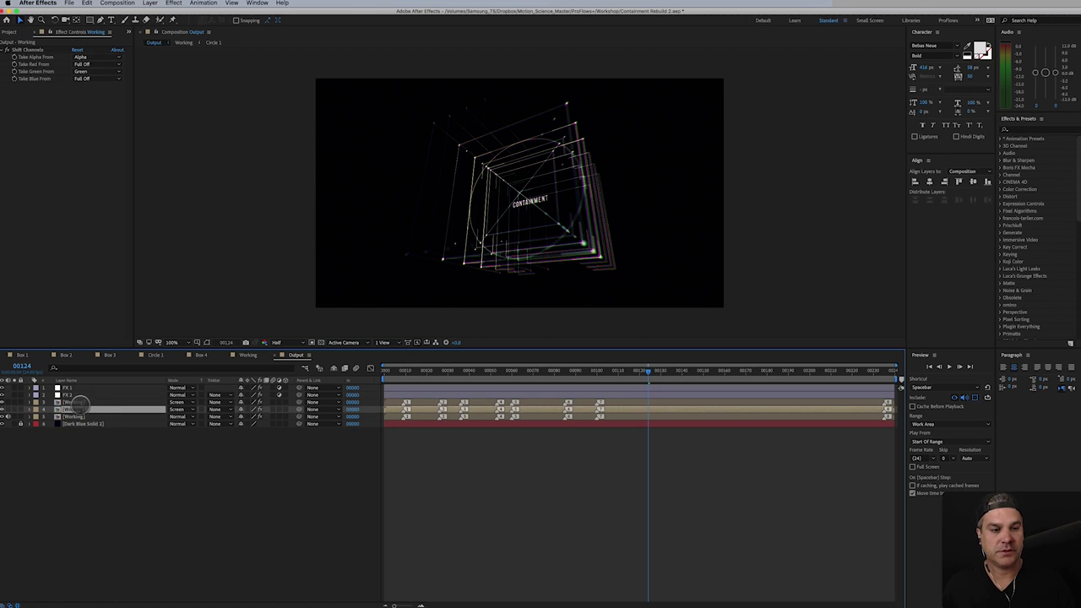
left_click(72, 402, "shift")
left_click(82, 416, "shift")
key("s")
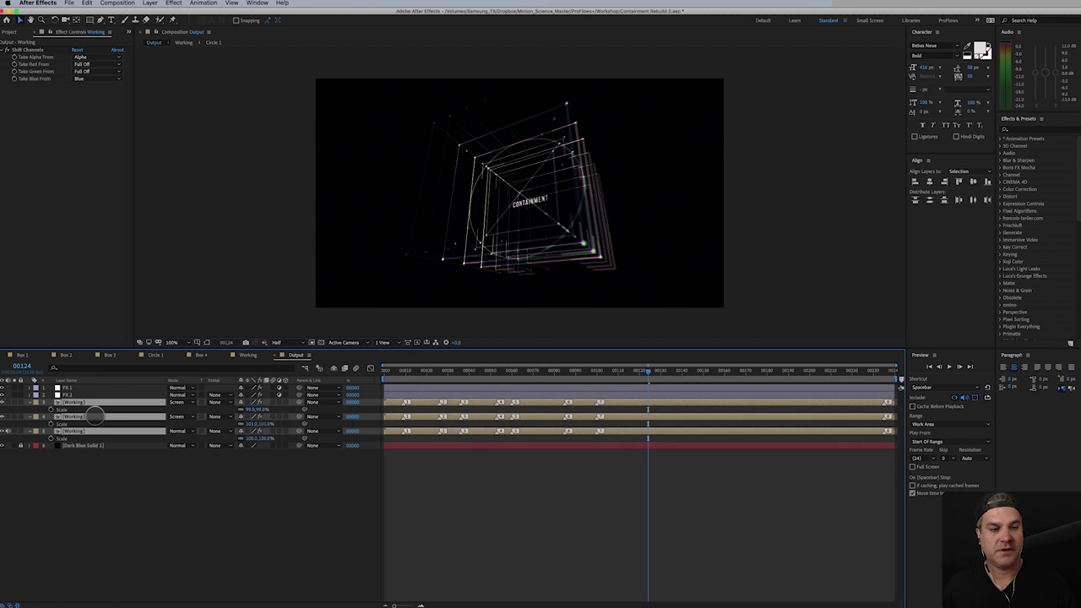
left_click(287, 460)
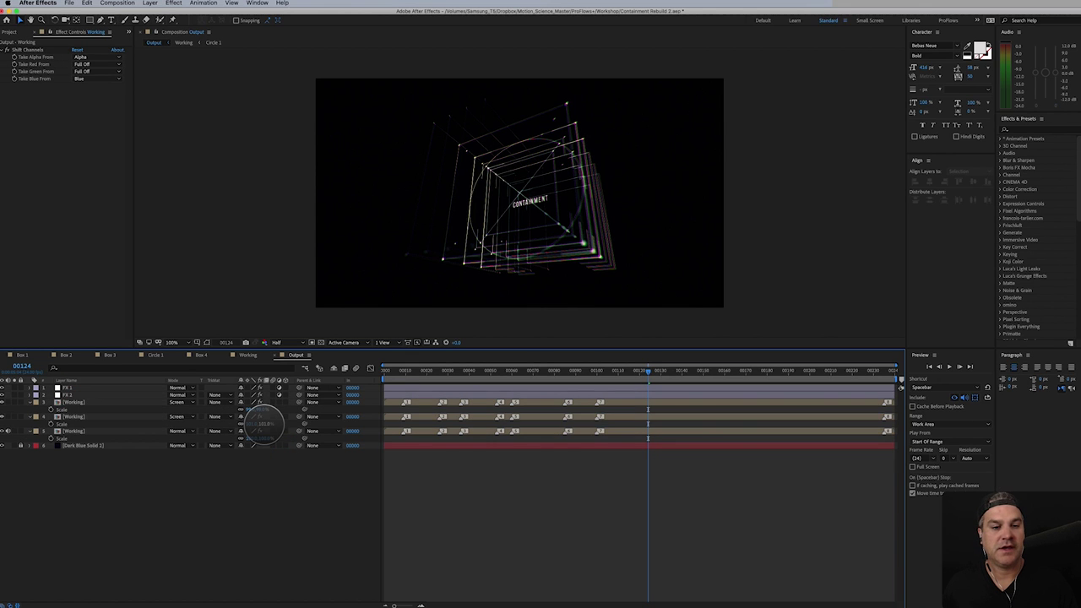
left_click(265, 424)
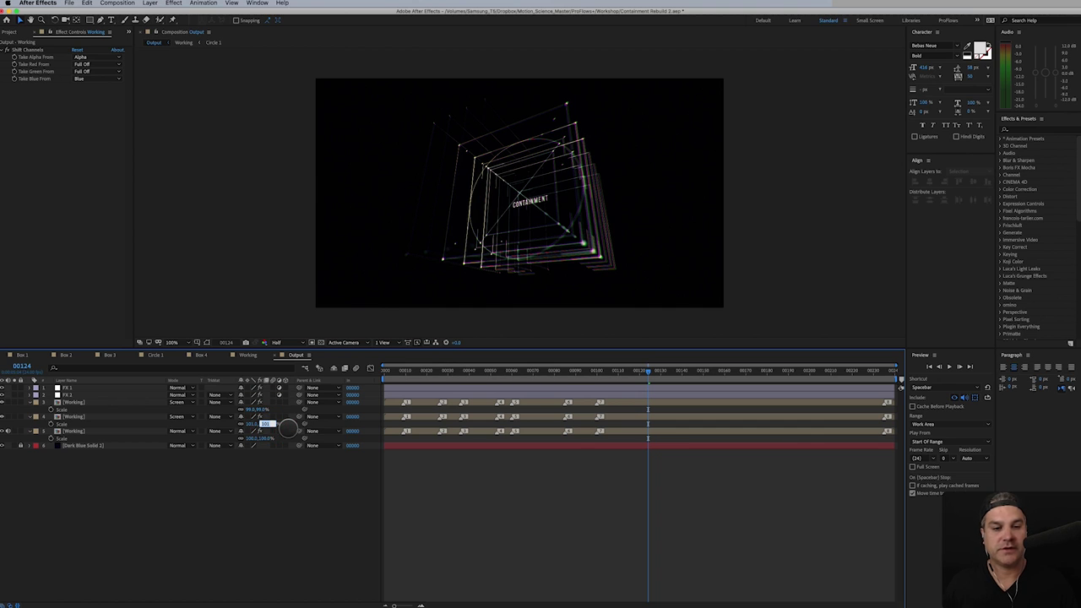
type("100.5")
key("Return")
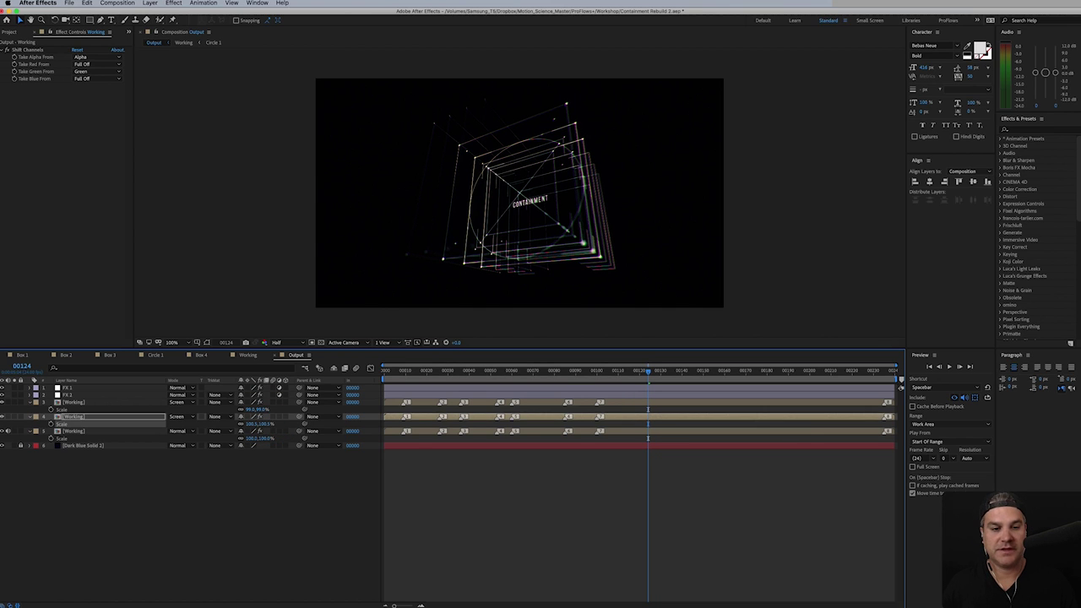
left_click(262, 409)
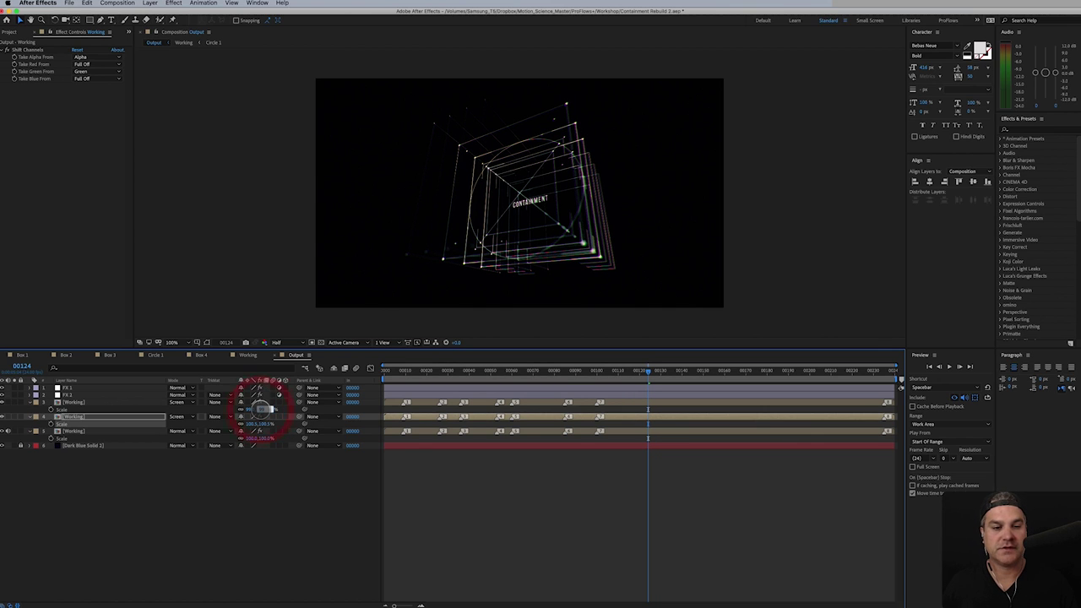
type("99.")
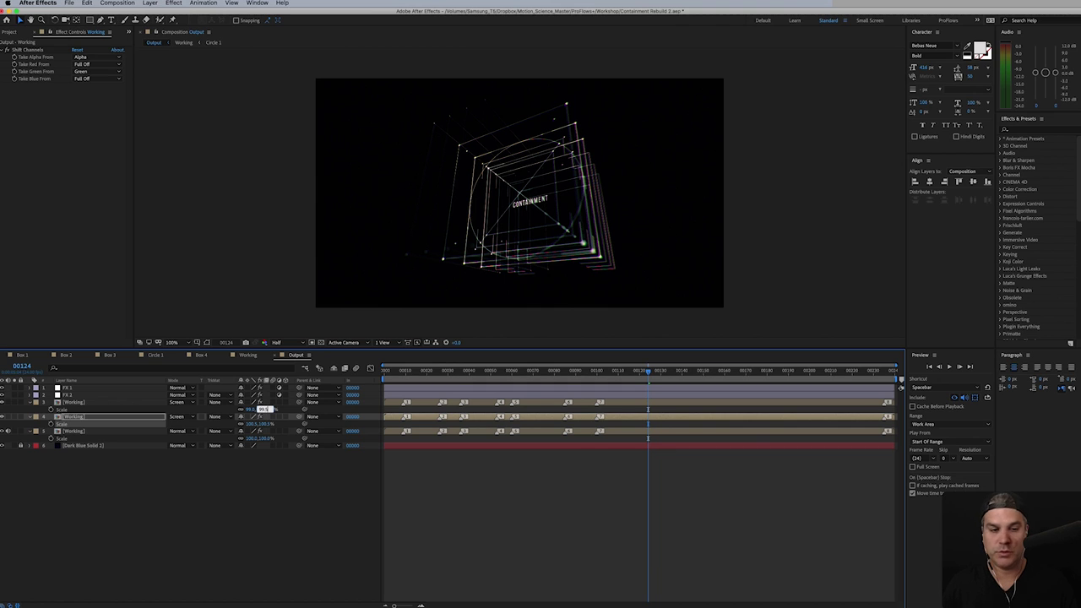
type("5")
key("Return")
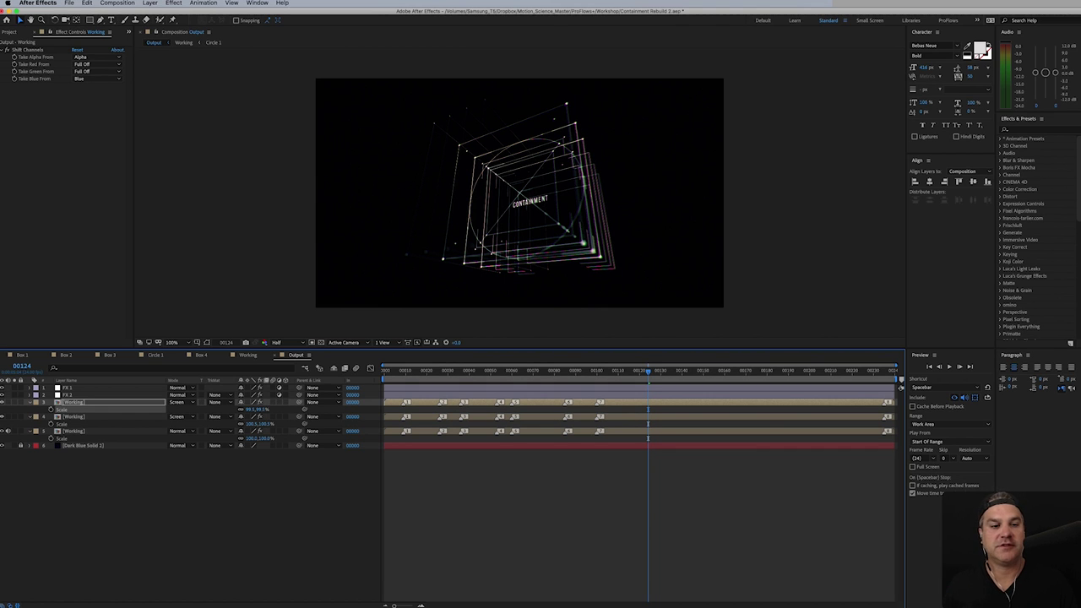
- Collapse the Working layers' Scale properties and preview the comp at Full resolution
left_click(29, 404)
left_click(30, 409)
left_click(29, 417)
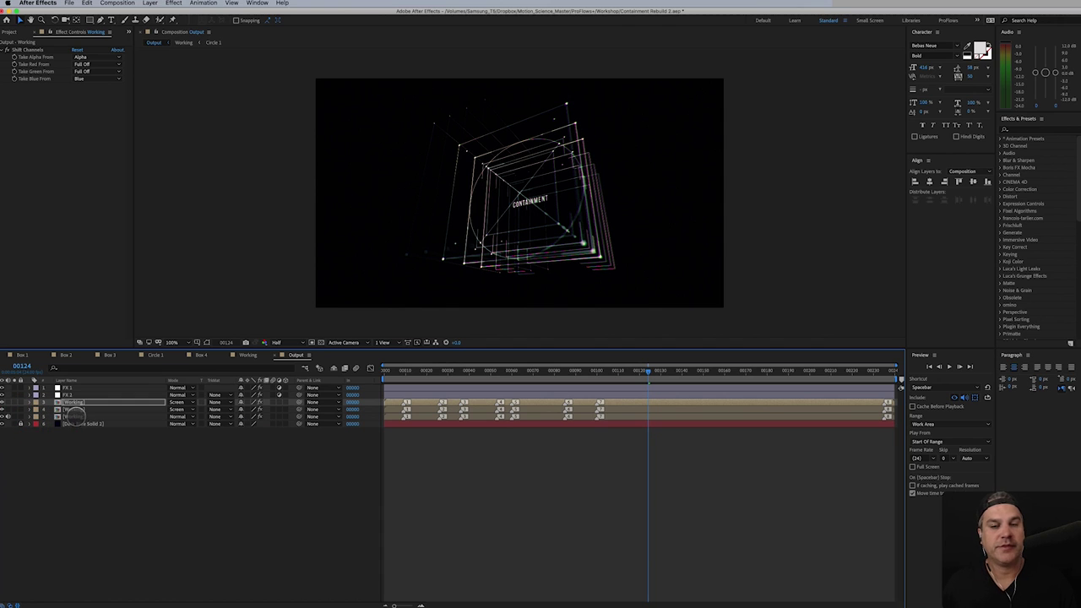
left_click(283, 345)
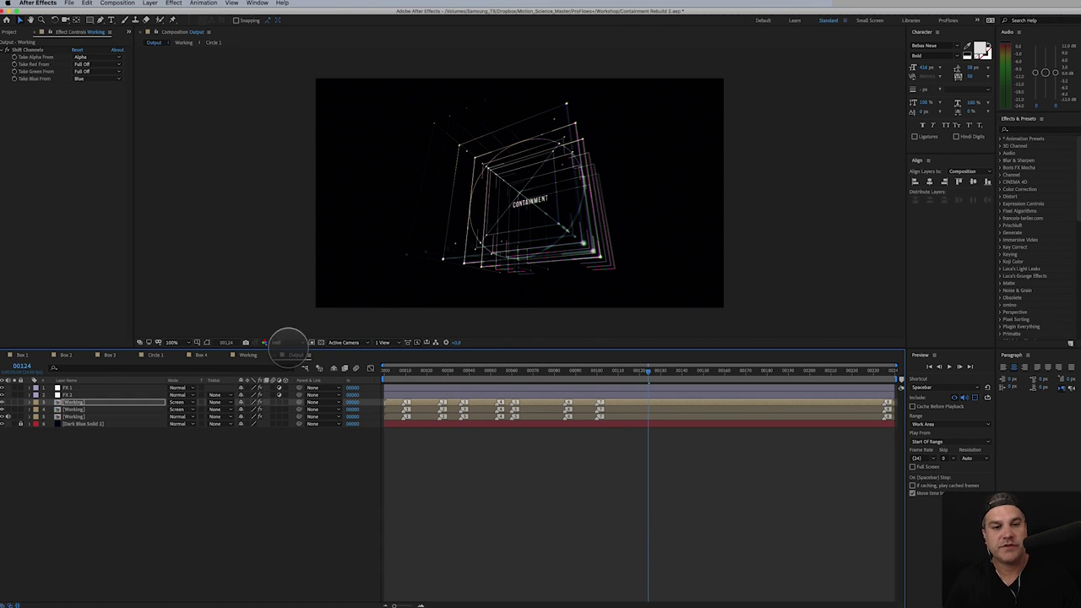
left_click(284, 360)
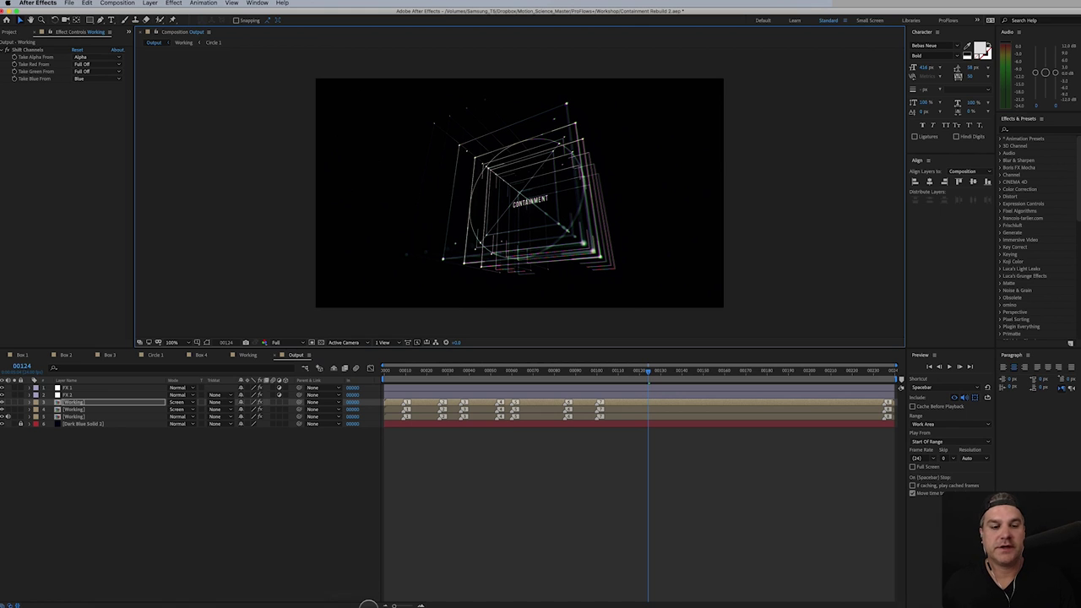
mouse_move(251, 598)
left_click(91, 598)
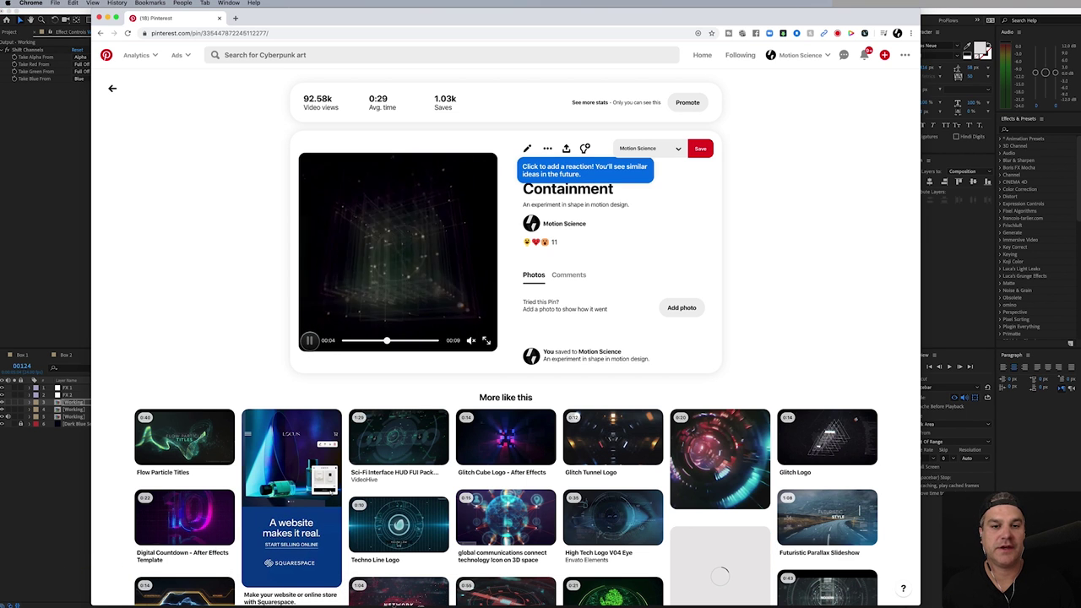
left_click(309, 341)
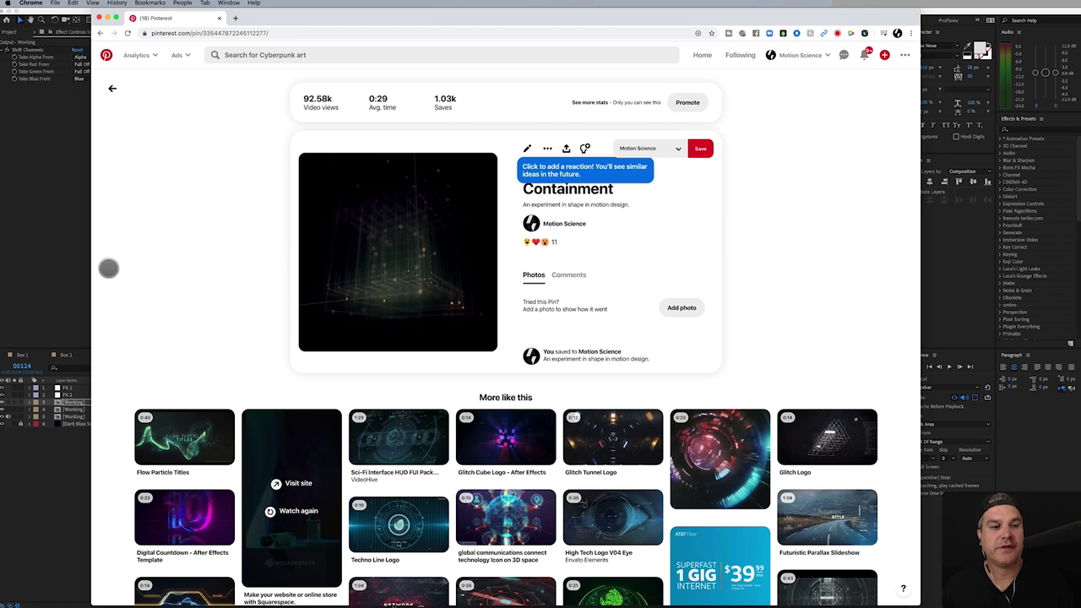
left_click(75, 268)
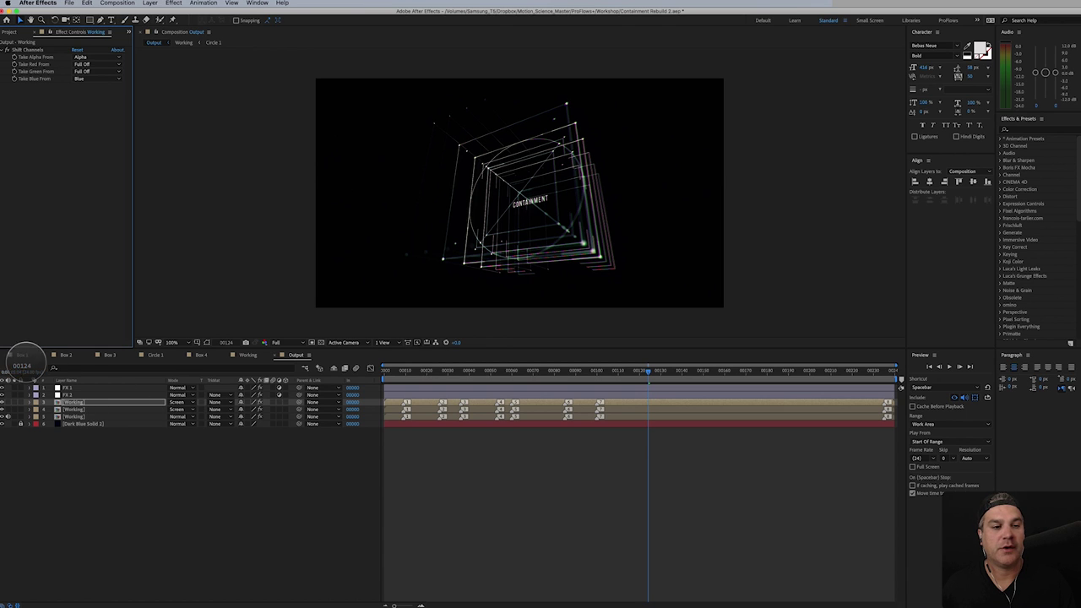
- Thin the Box 1 outlines (Shape Layers 19–23) to a 1 px stroke
left_click(23, 355)
left_click(75, 385)
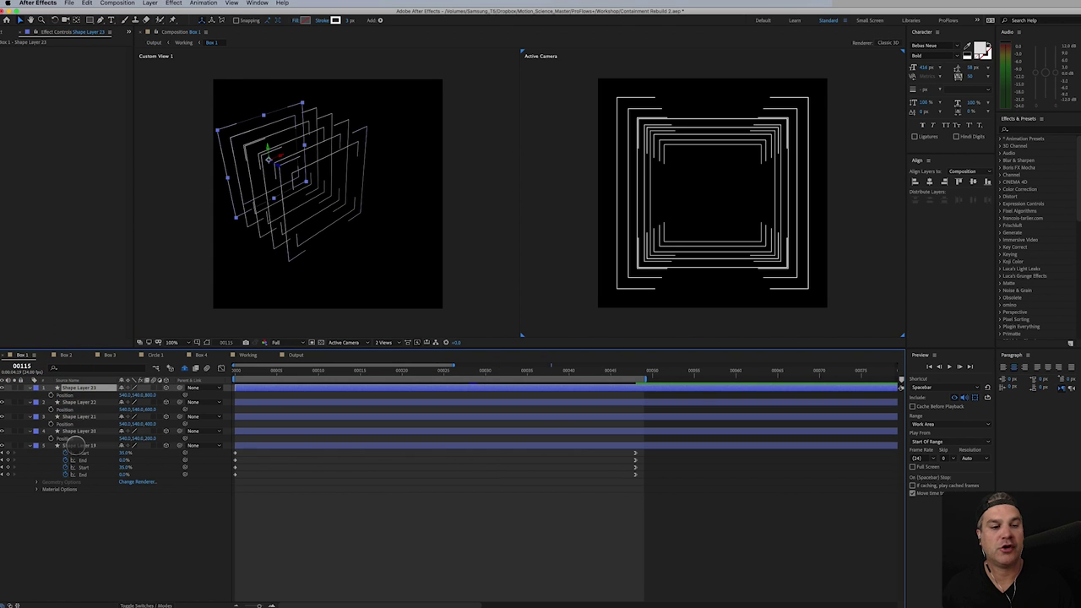
left_click(76, 446, "shift")
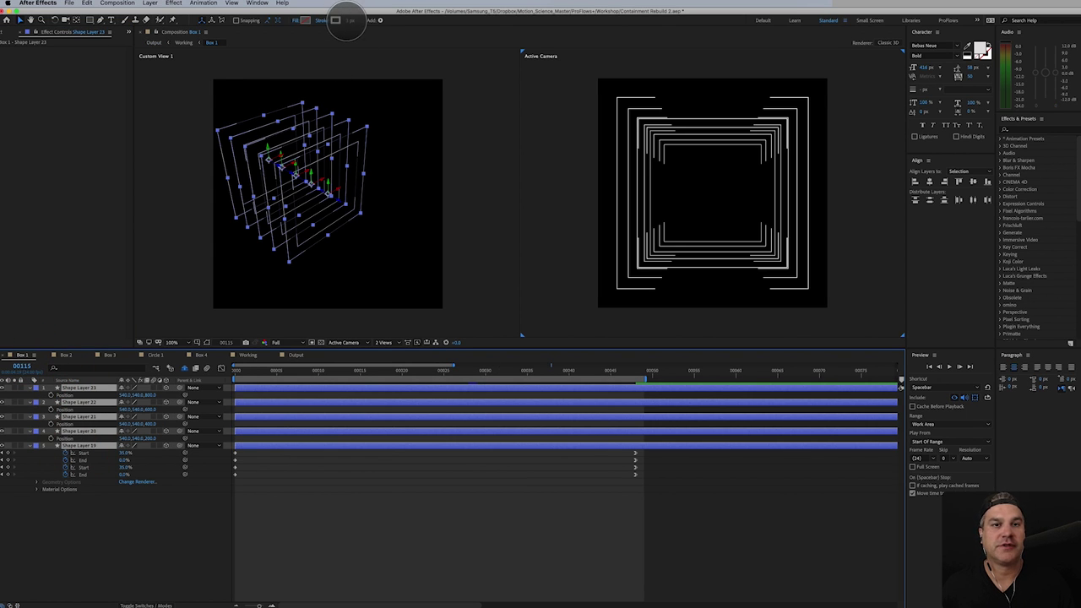
left_click(351, 21)
type("1")
key("Return")
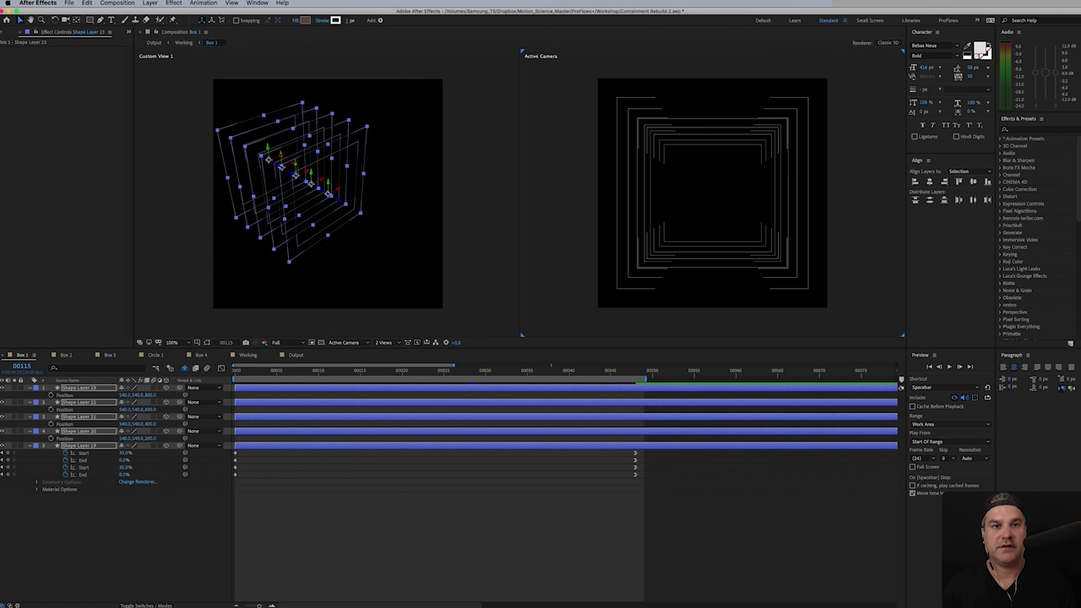
- Thin the three Box 2 square outlines to 1 px
left_click(67, 356)
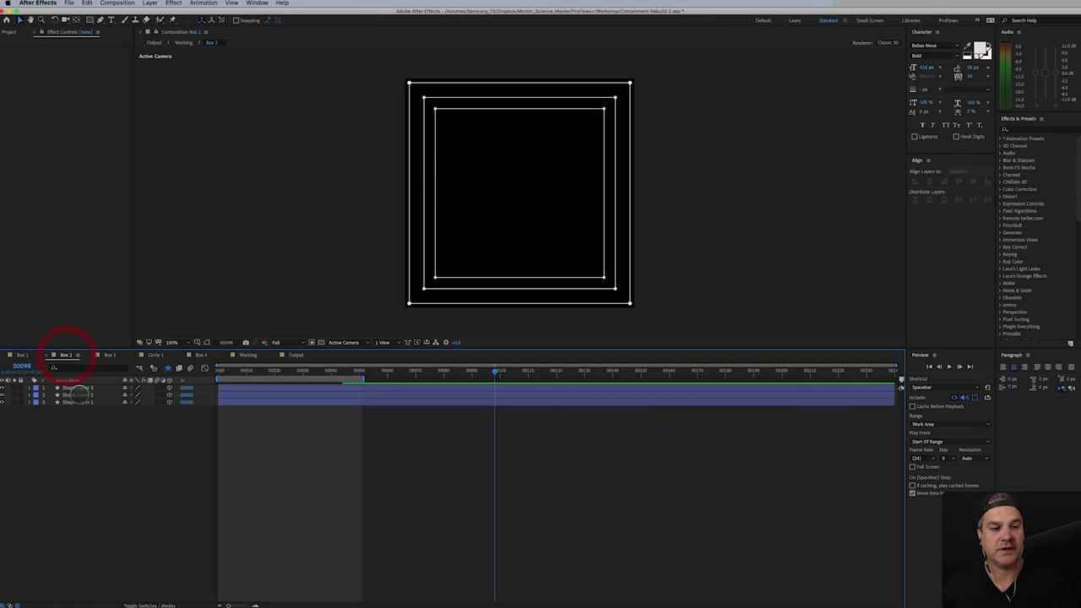
left_click(81, 389)
left_click(79, 402, "shift")
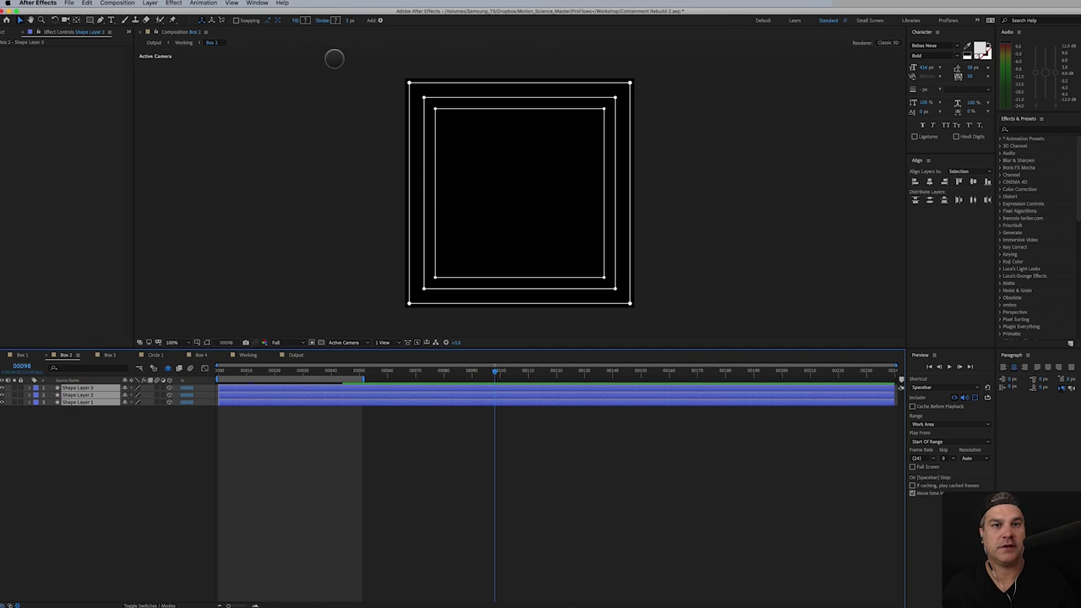
left_click(348, 20)
left_click_drag(349, 20, 342, 21)
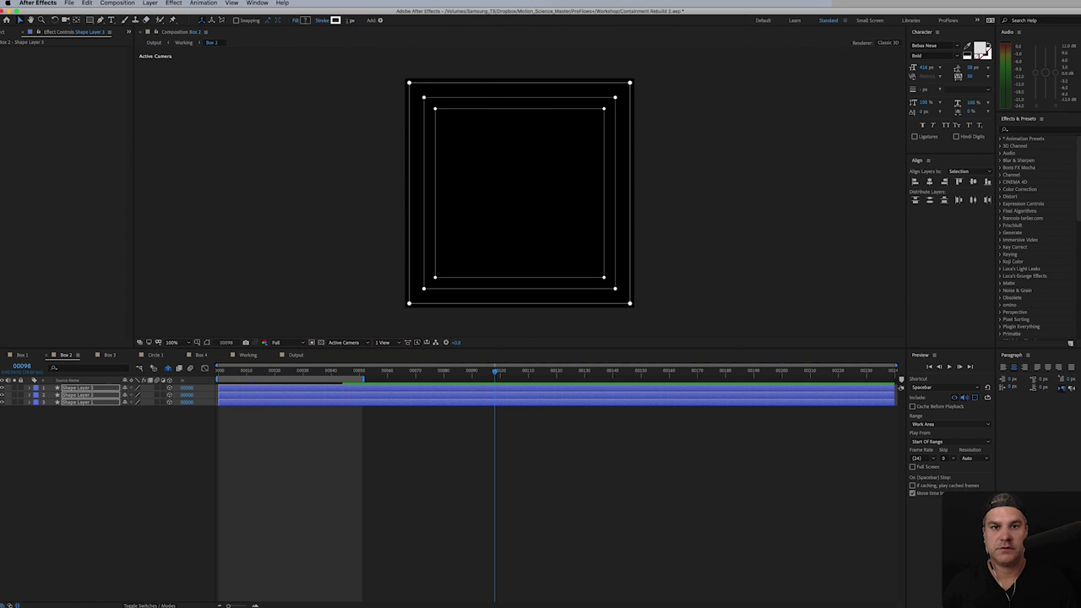
- Shrink Shape Layer 3's corner dot ellipse size in Box 2 to 6
left_click(100, 425)
left_click(80, 388)
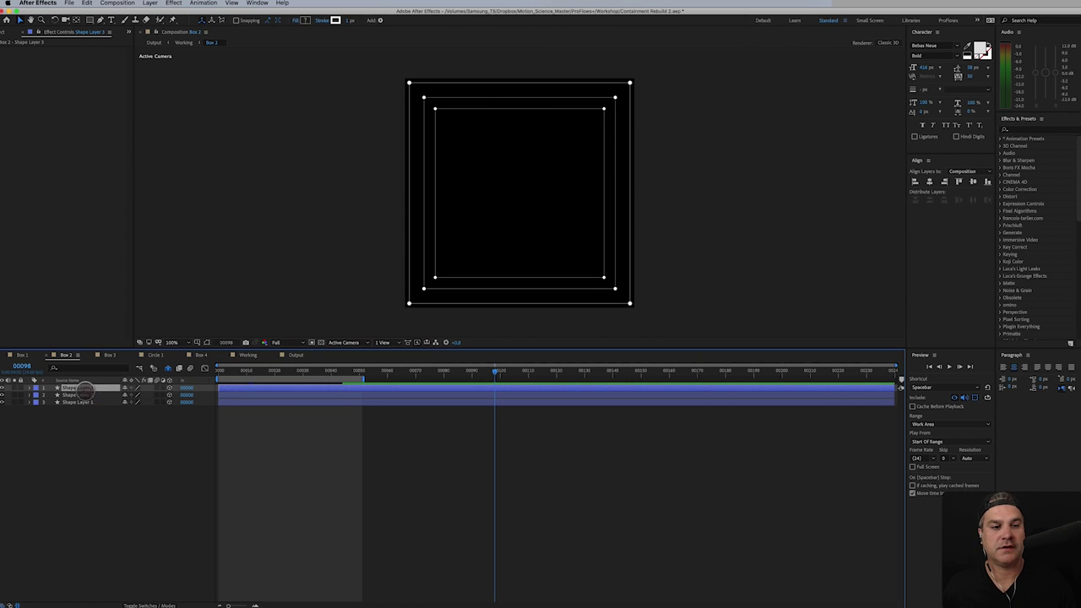
left_click(73, 401, "shift")
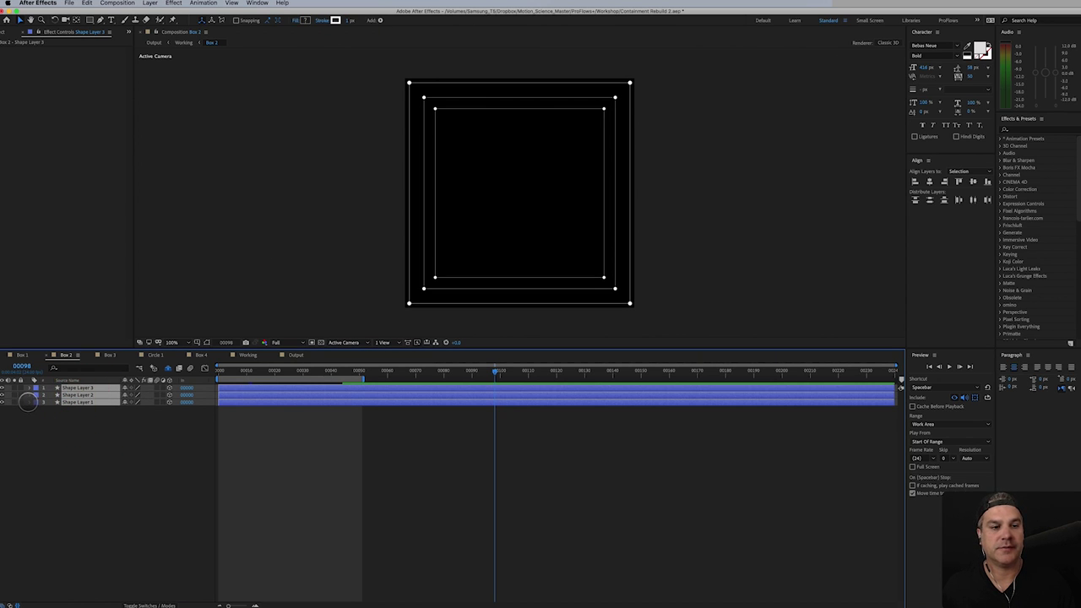
left_click(28, 400)
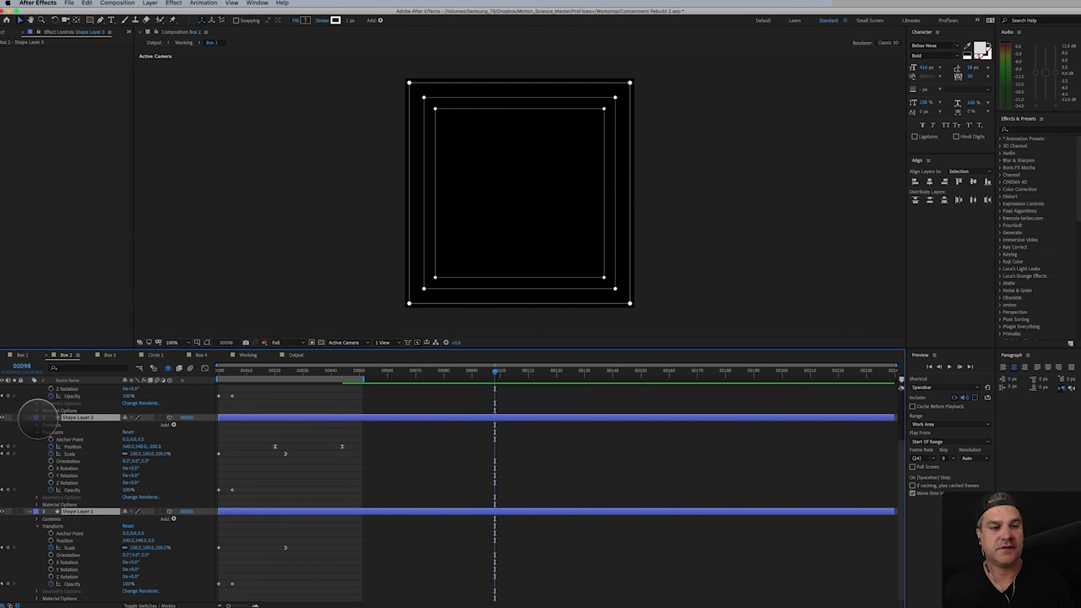
scroll(38, 417, "up", 4)
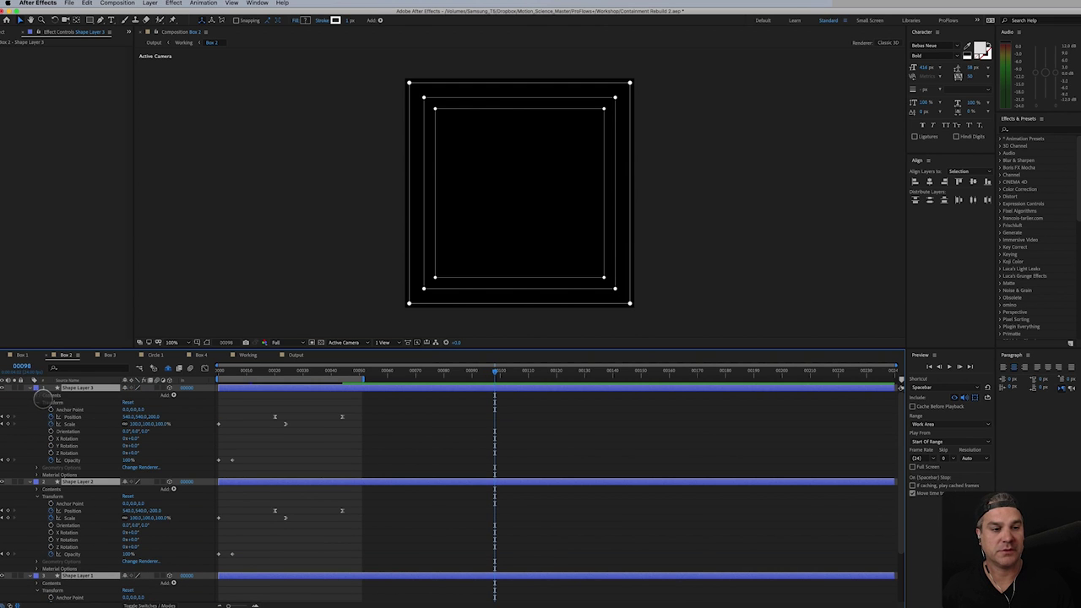
left_click(37, 395)
left_click(44, 402)
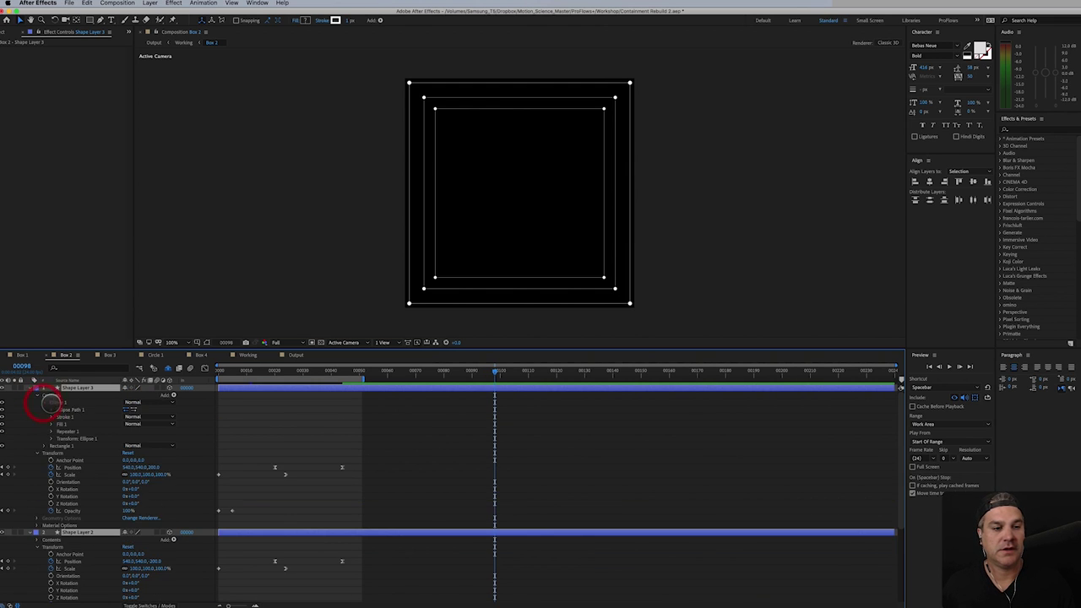
left_click(51, 410)
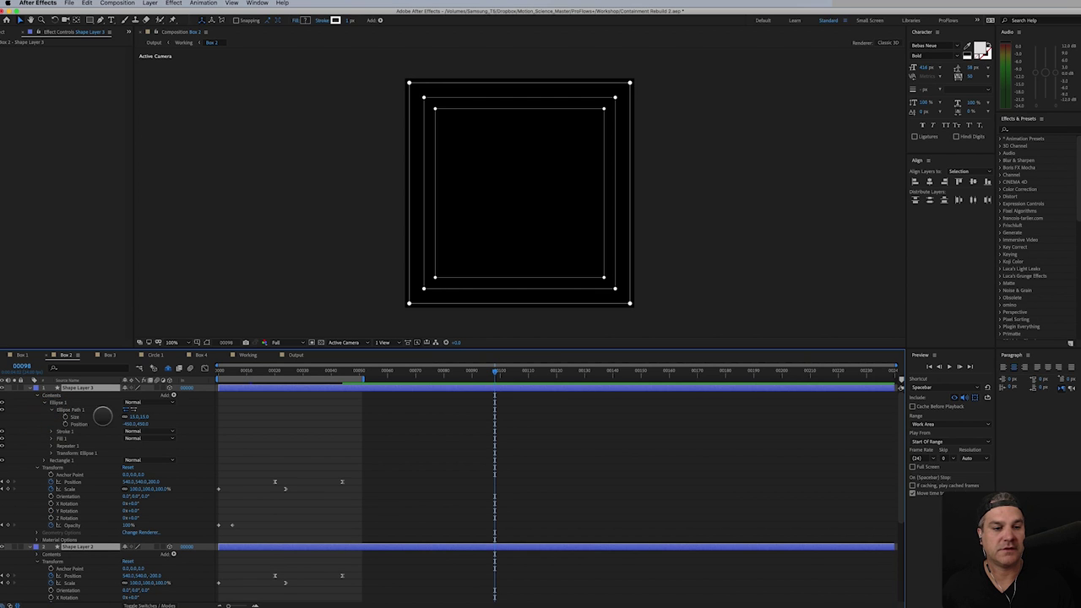
left_click(134, 416)
type("7")
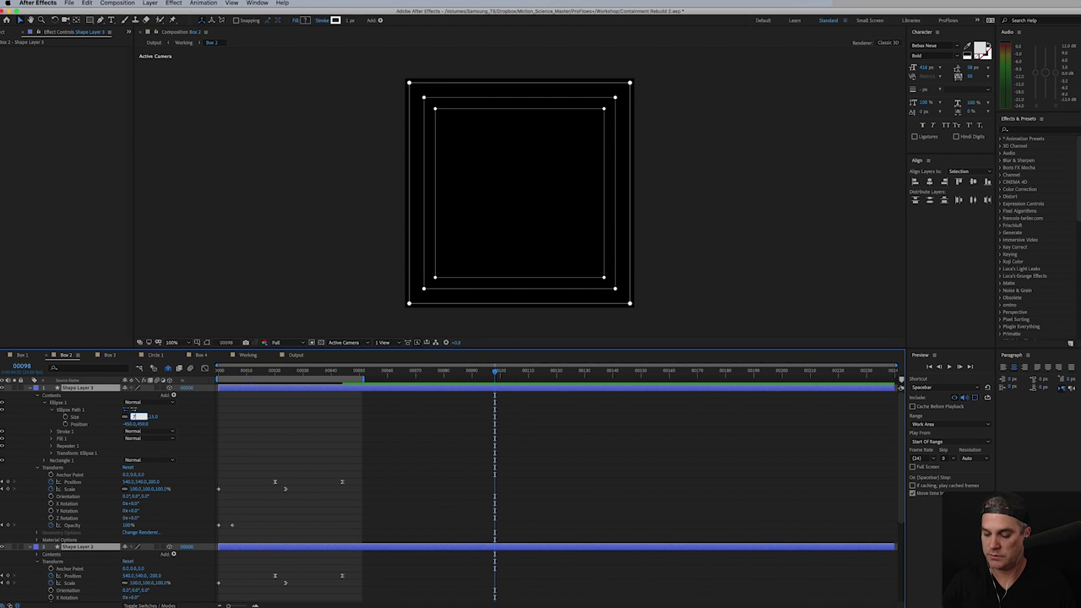
key("Return")
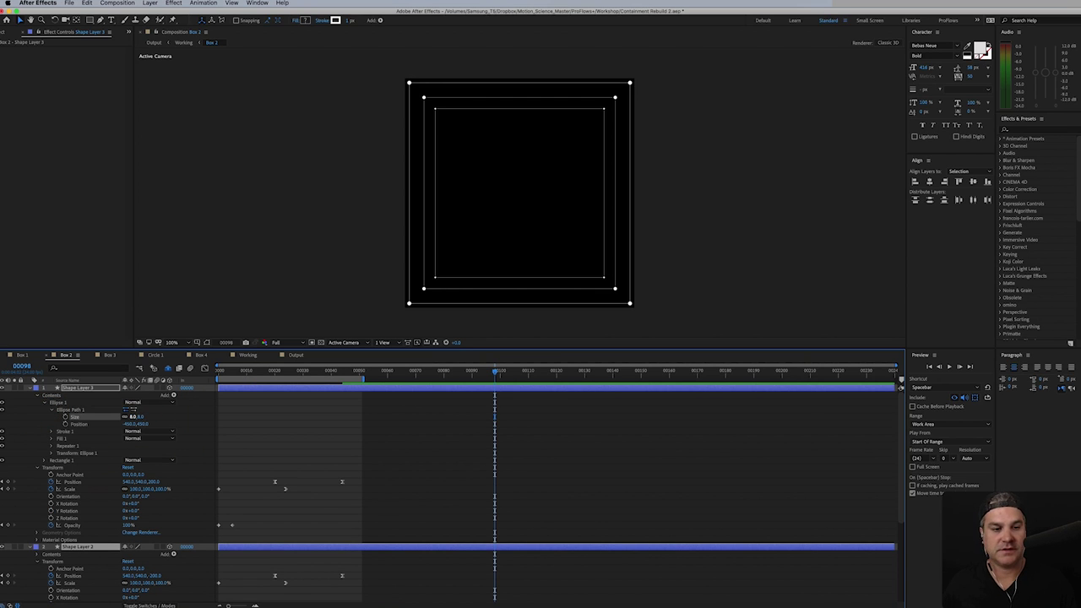
- Give Shape Layers 2 and 1 the same smaller ellipse dot size
left_click(36, 553)
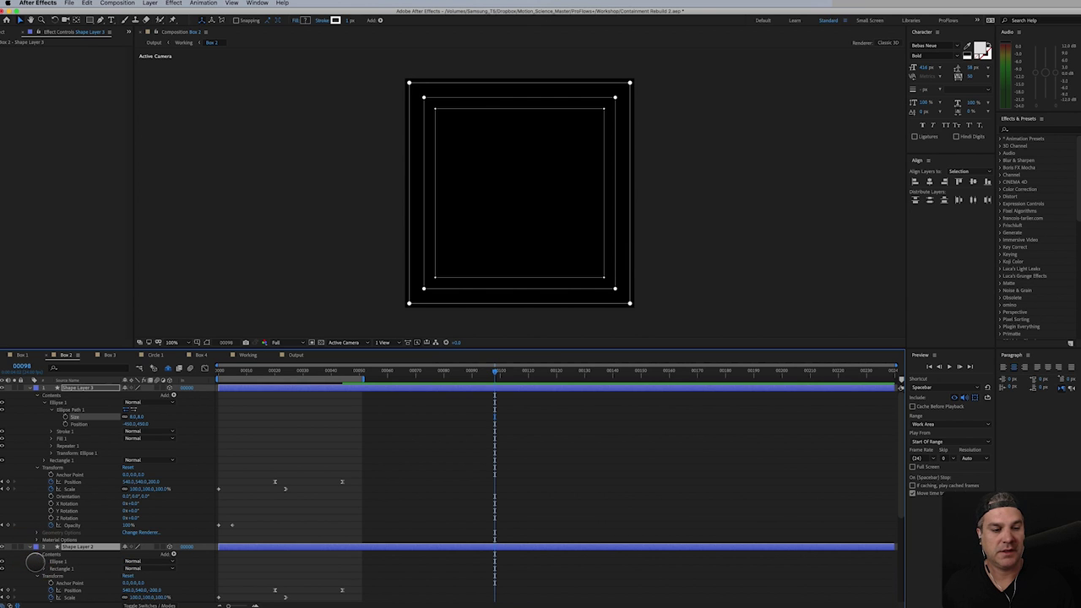
left_click(46, 561)
left_click(53, 569)
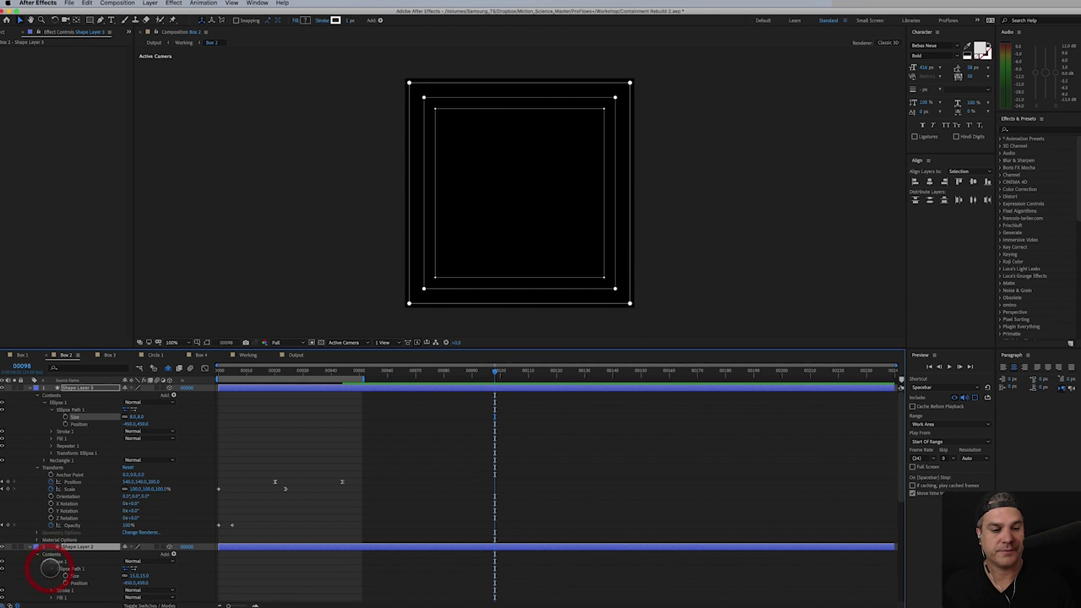
left_click(132, 575)
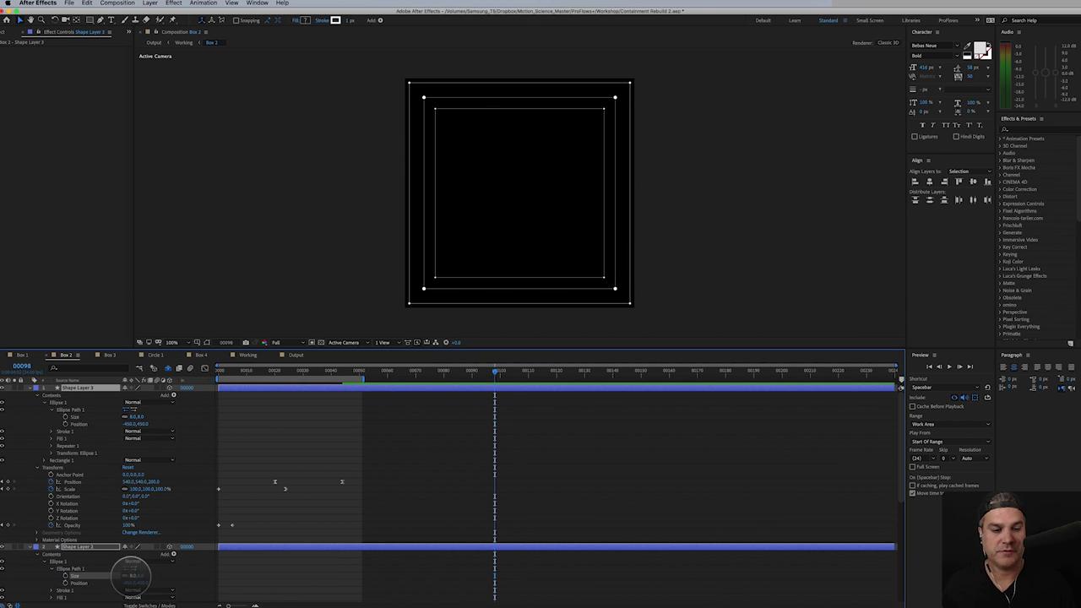
scroll(133, 567, "down", 3)
scroll(133, 566, "up", 2)
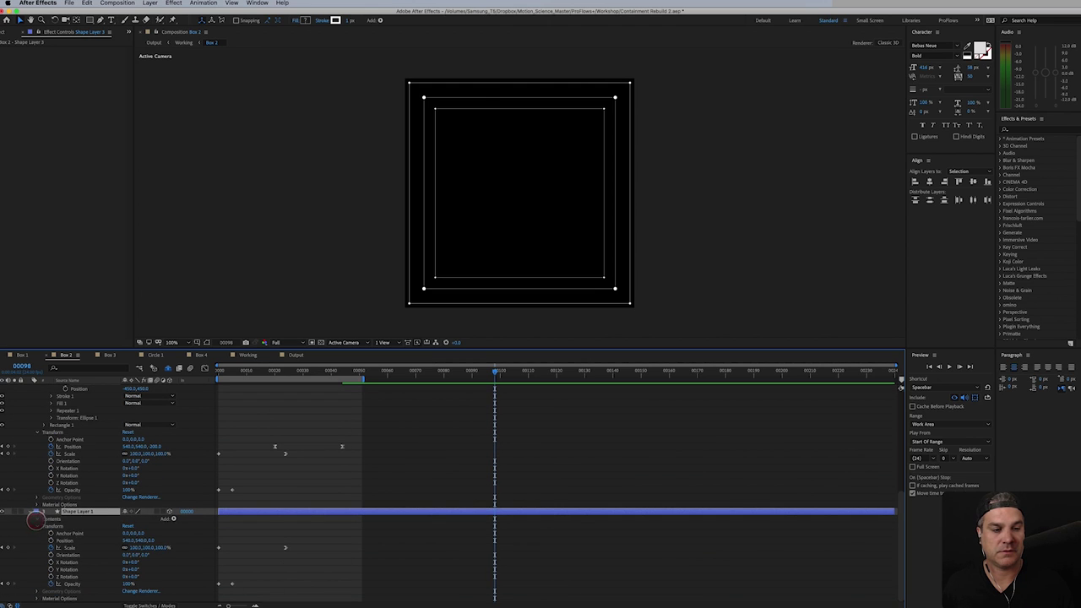
left_click(37, 519)
left_click(45, 526)
left_click(52, 533)
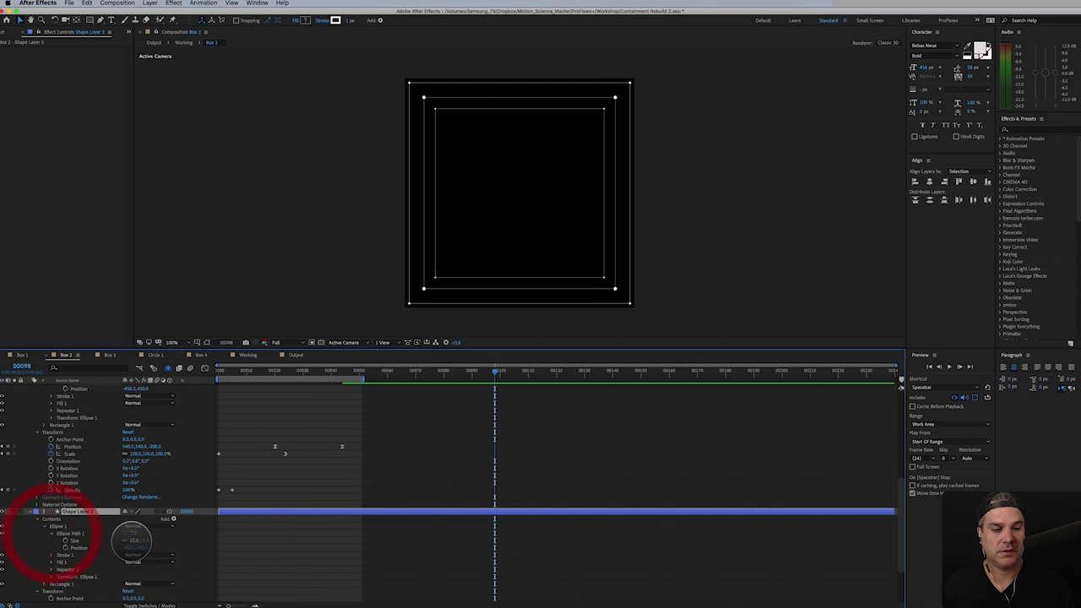
left_click(133, 540)
key("Return")
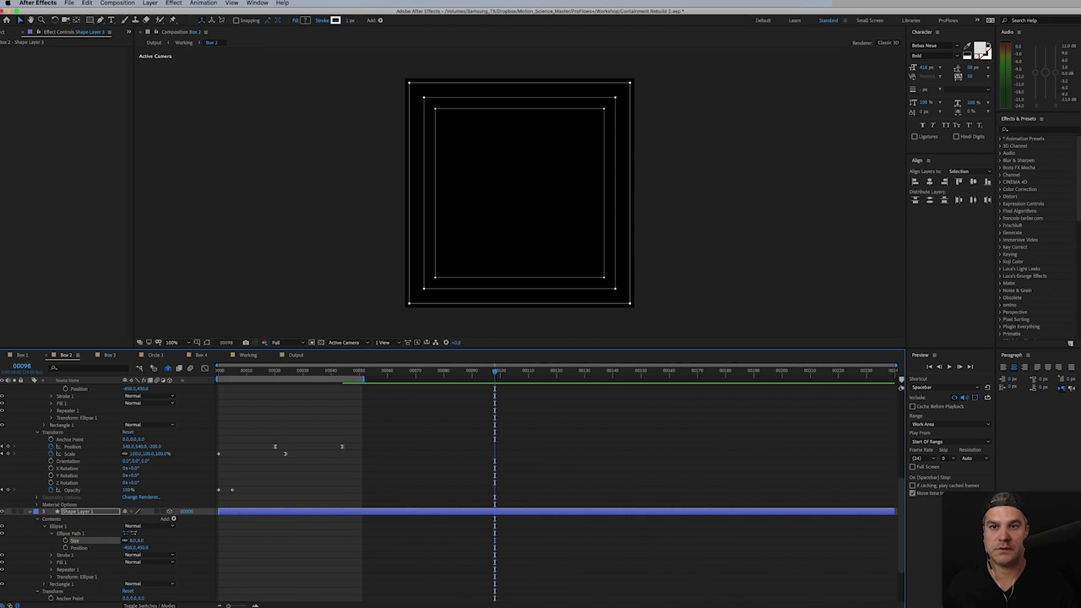
- Thin the Box 3 square's outline and open the Dots precomp
left_click(110, 356)
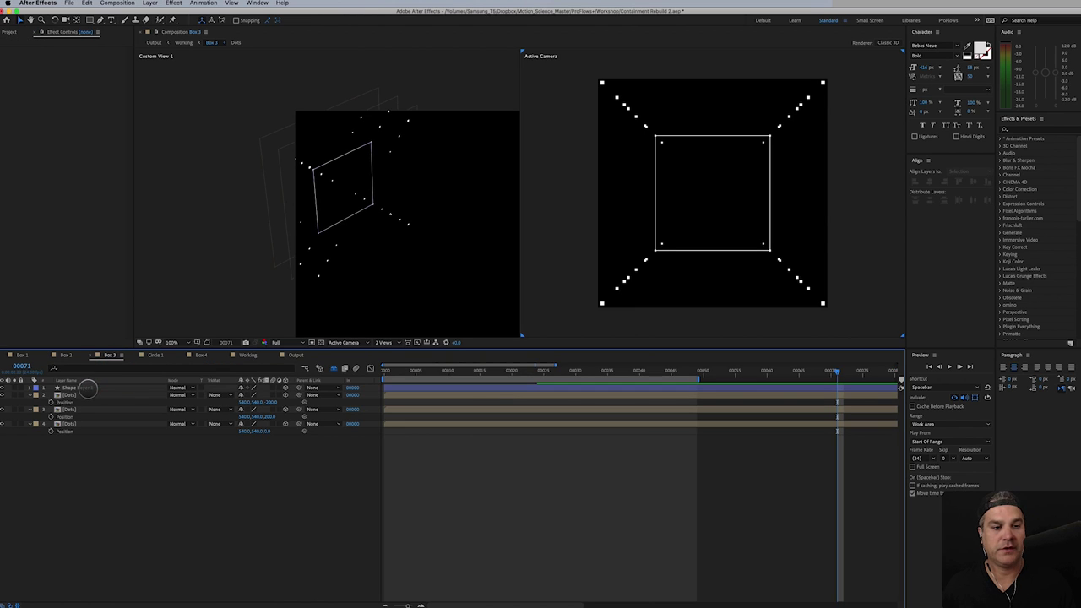
left_click(88, 388)
left_click(346, 21)
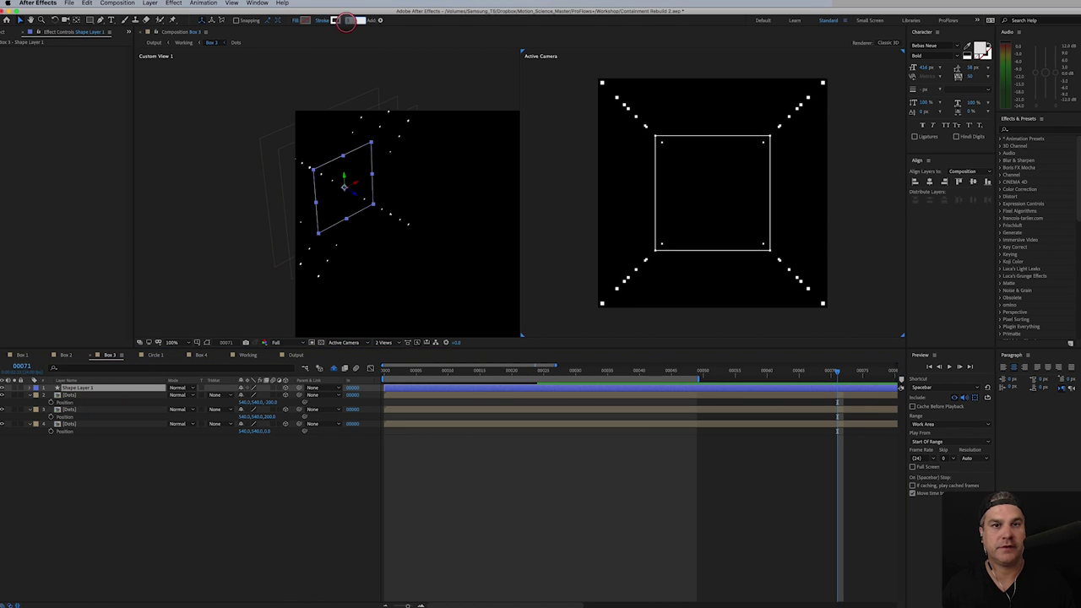
key("Return")
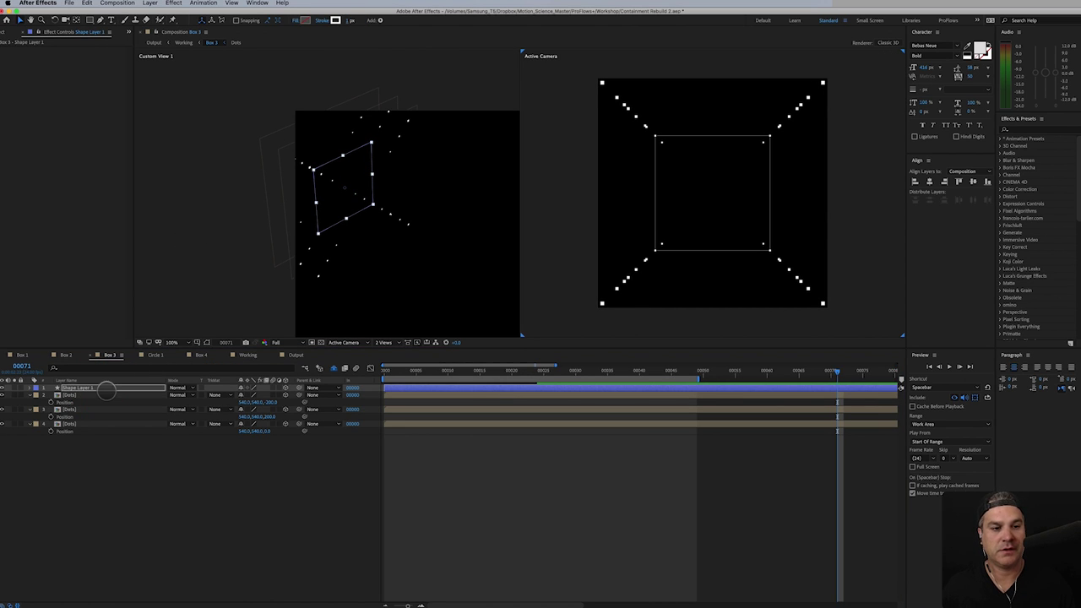
double_click(101, 395)
- Set Shape Layer 1's dot Rectangle Path Size to 8×8 in the Dots comp
left_click(88, 389)
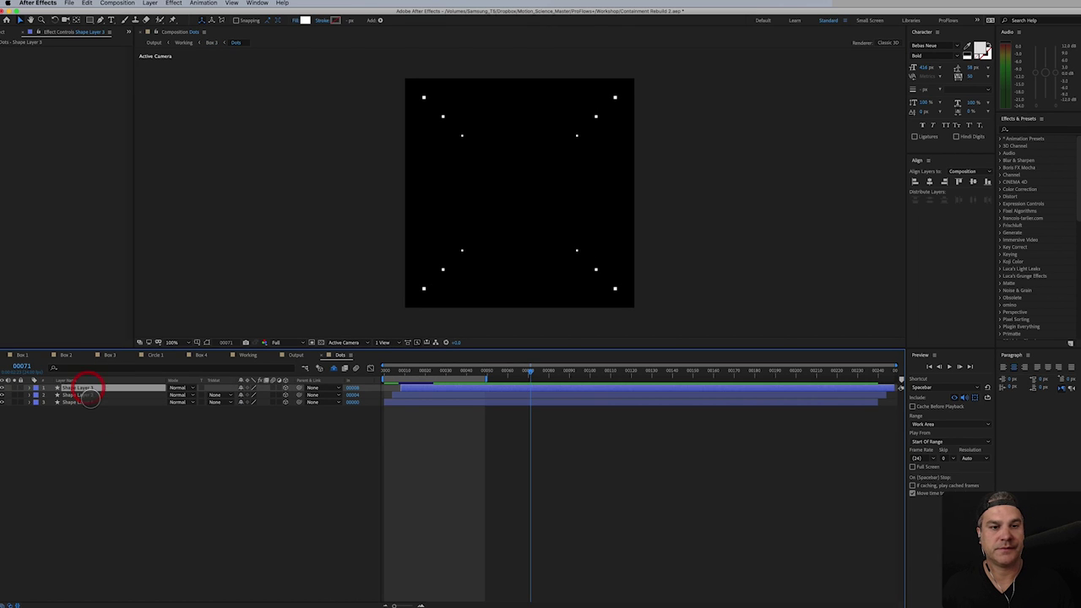
left_click(91, 402, "shift")
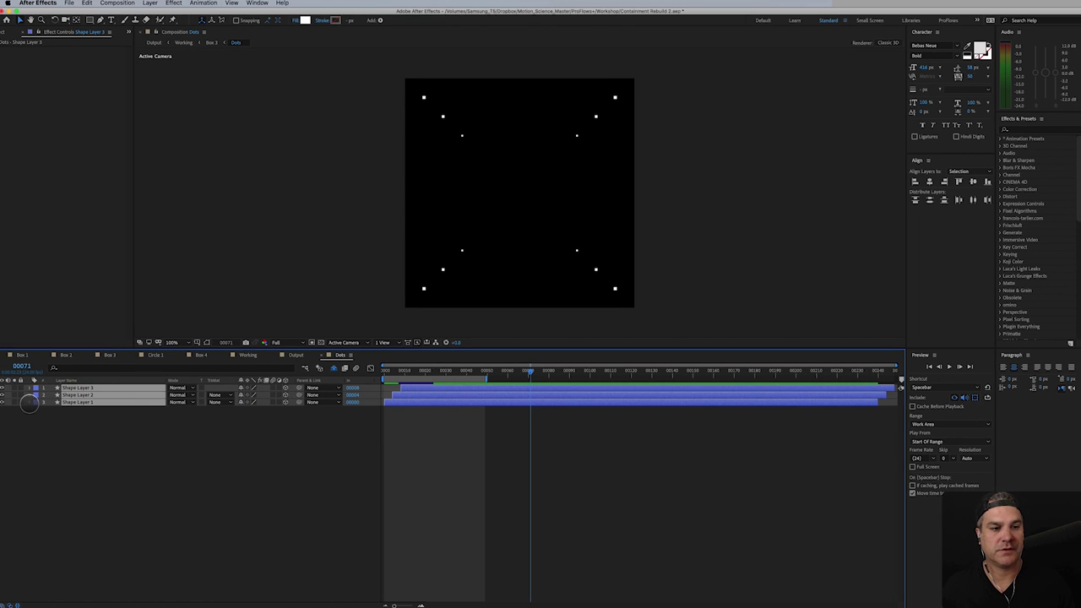
left_click(29, 402)
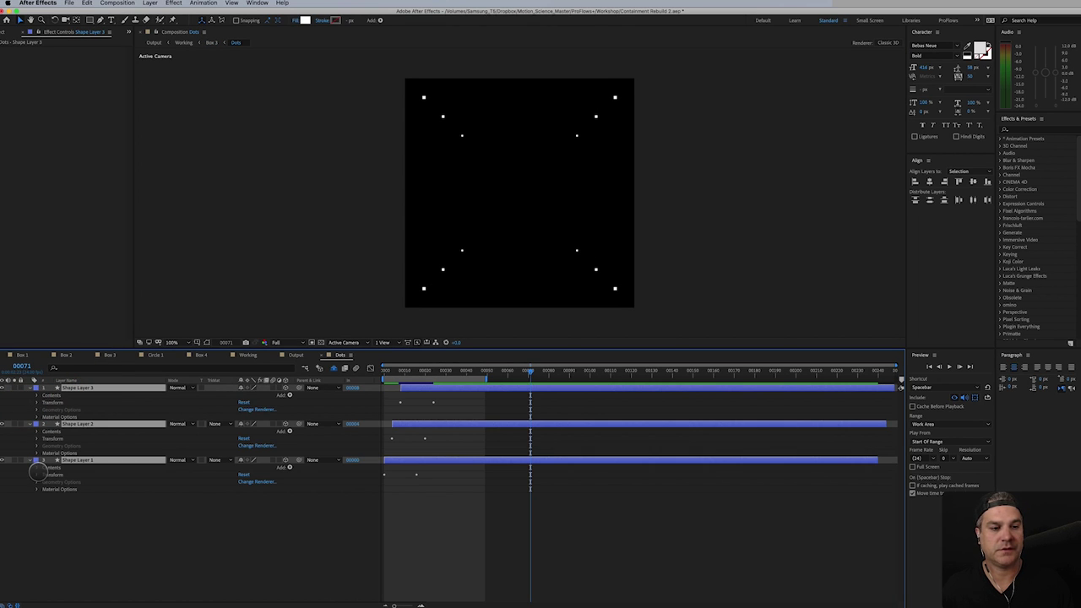
left_click(37, 468)
left_click(42, 475)
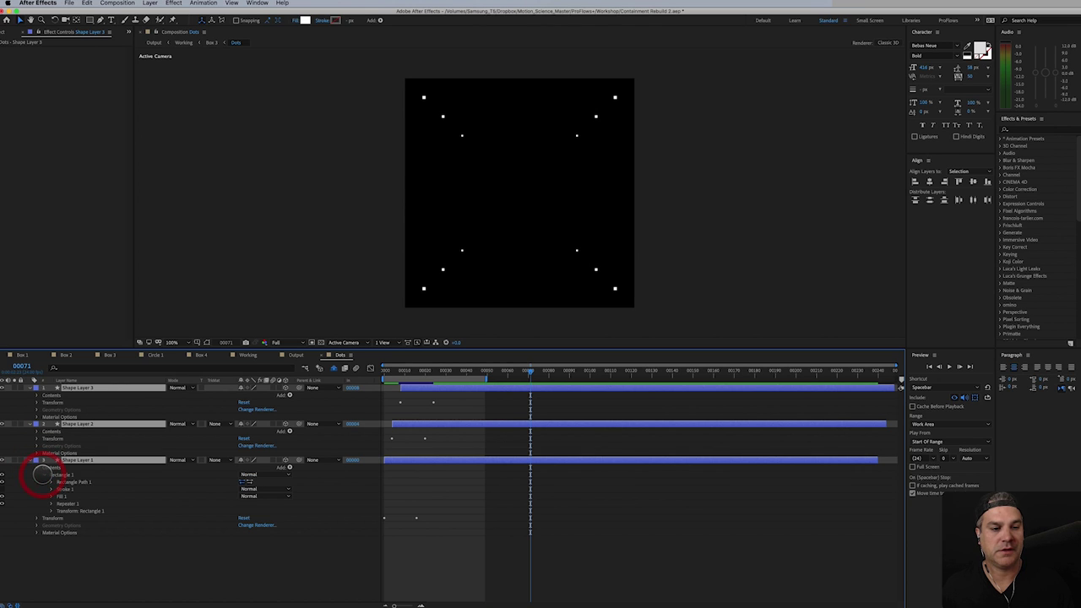
left_click(49, 482)
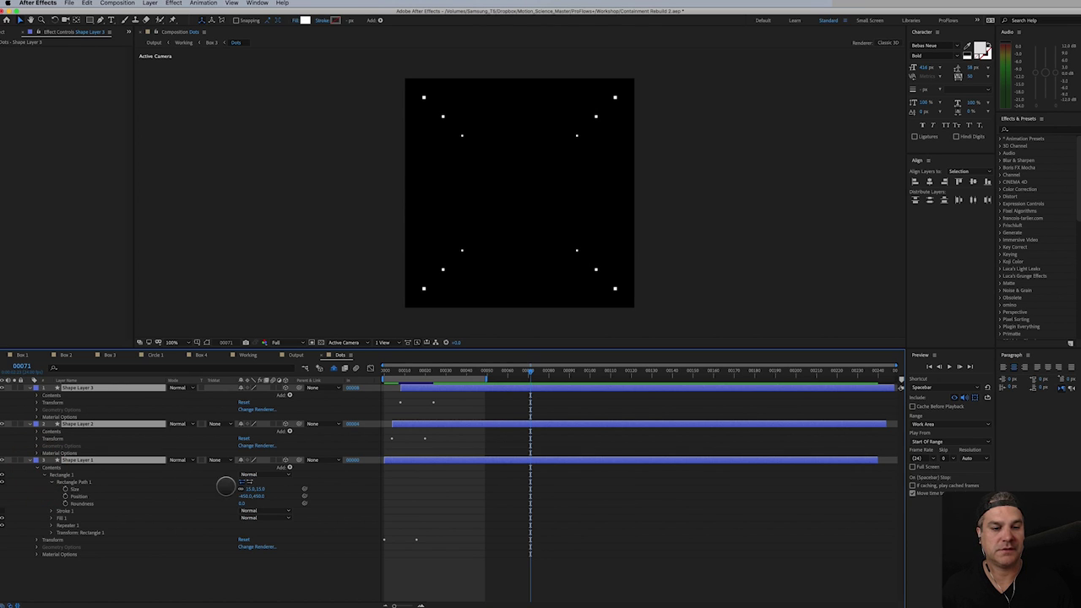
left_click(250, 490)
key("Return")
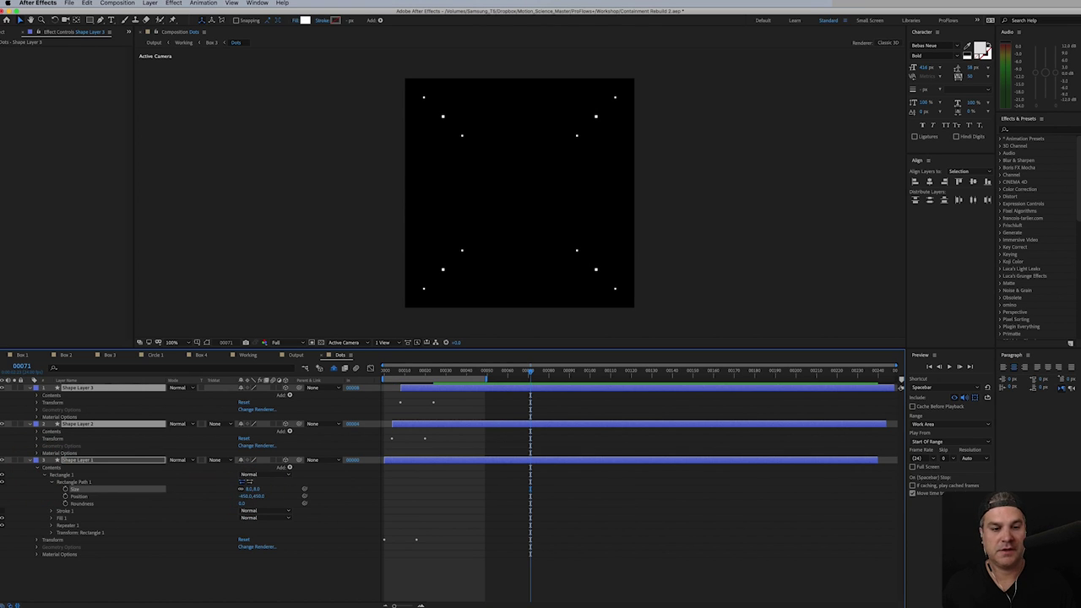
- Set Shape Layer 2's dot rectangle Size to 8×8 as well
left_click(46, 436)
left_click(38, 431)
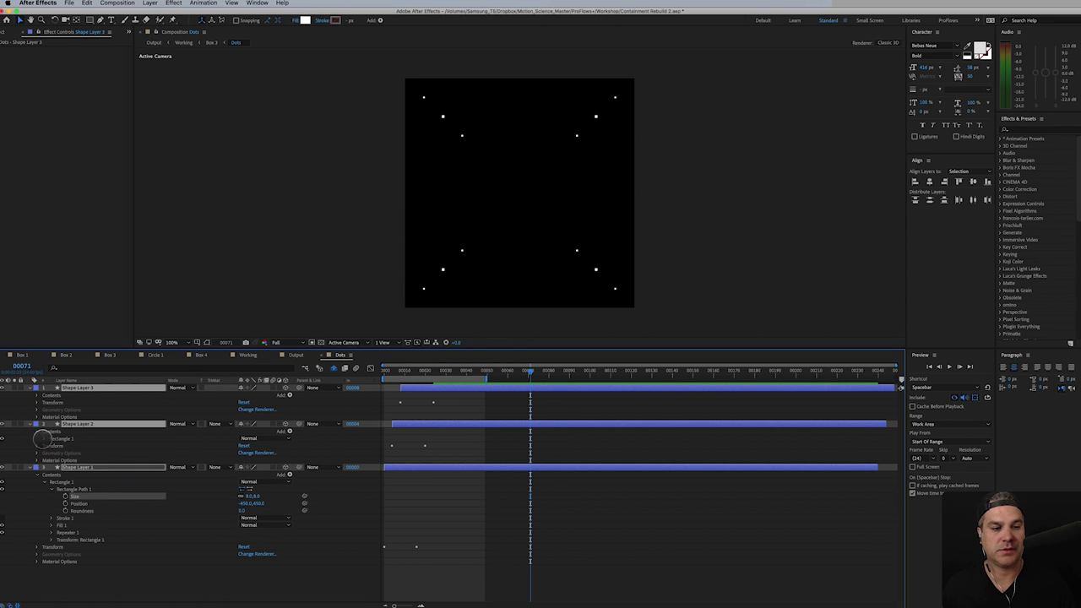
left_click(45, 439)
left_click(52, 446)
left_click(247, 453)
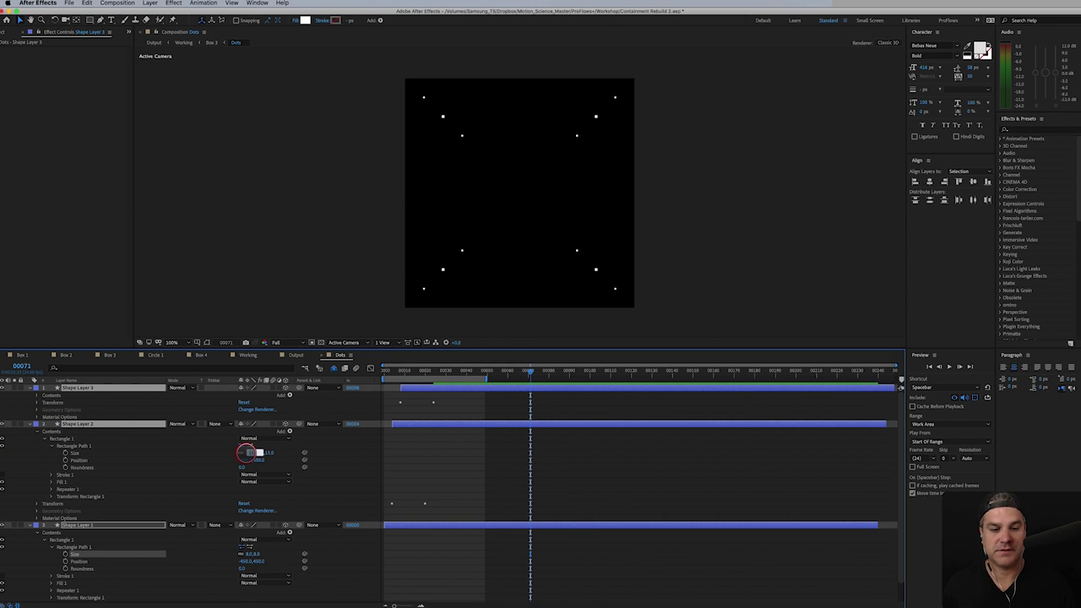
type("8")
key("Return")
- Reveal Shape Layer 3's Rectangle Path Size and start editing it
left_click(34, 386)
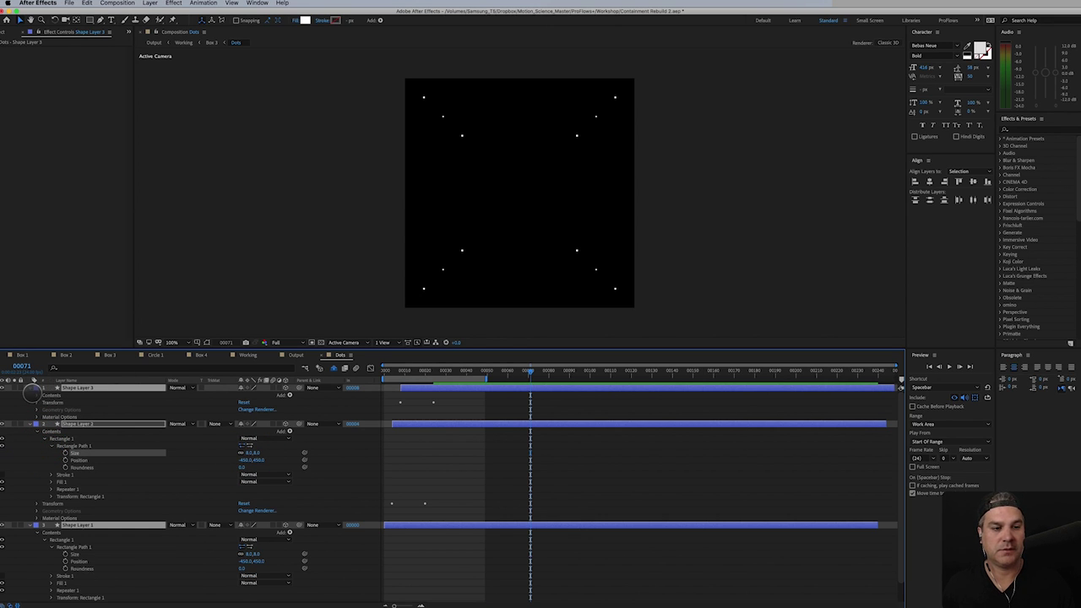
left_click(38, 395)
left_click(44, 402)
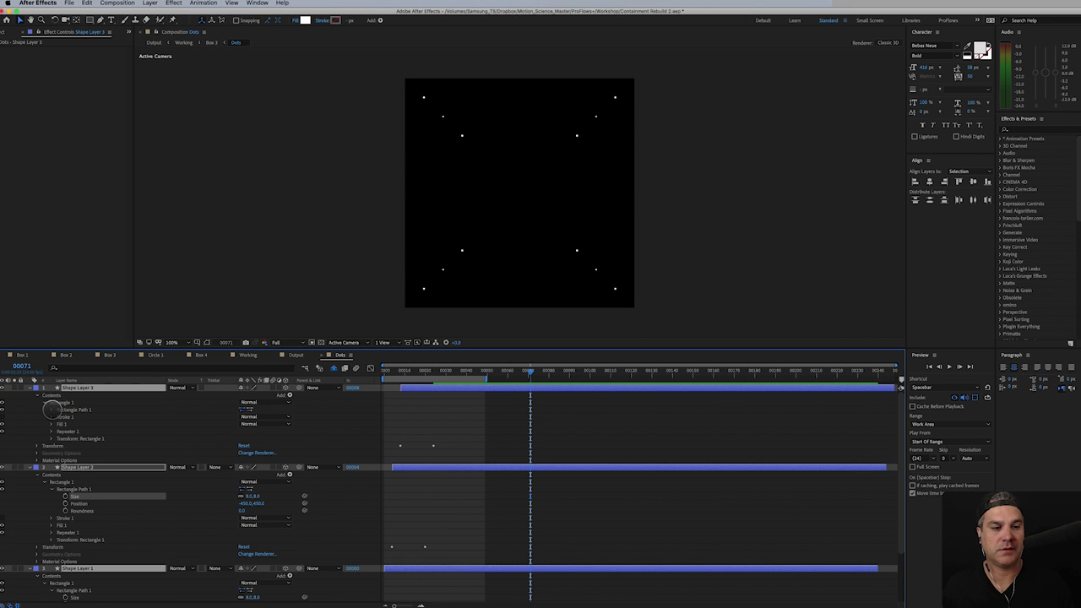
left_click(51, 409)
left_click(253, 416)
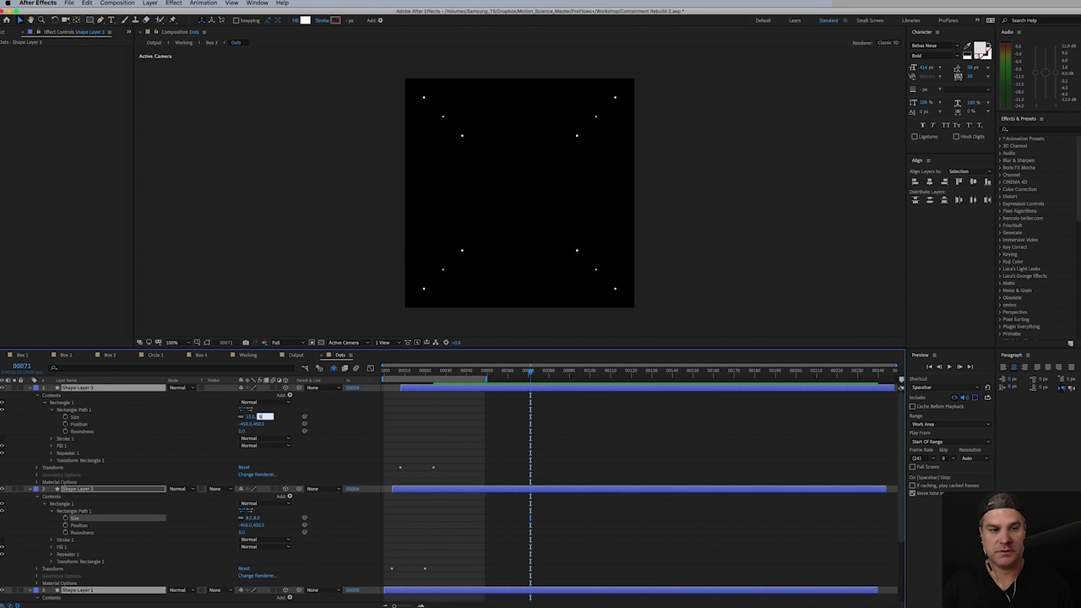
- Thin the Circle 1 comp's circle-and-cross shape to a 1 px stroke
left_click(311, 355)
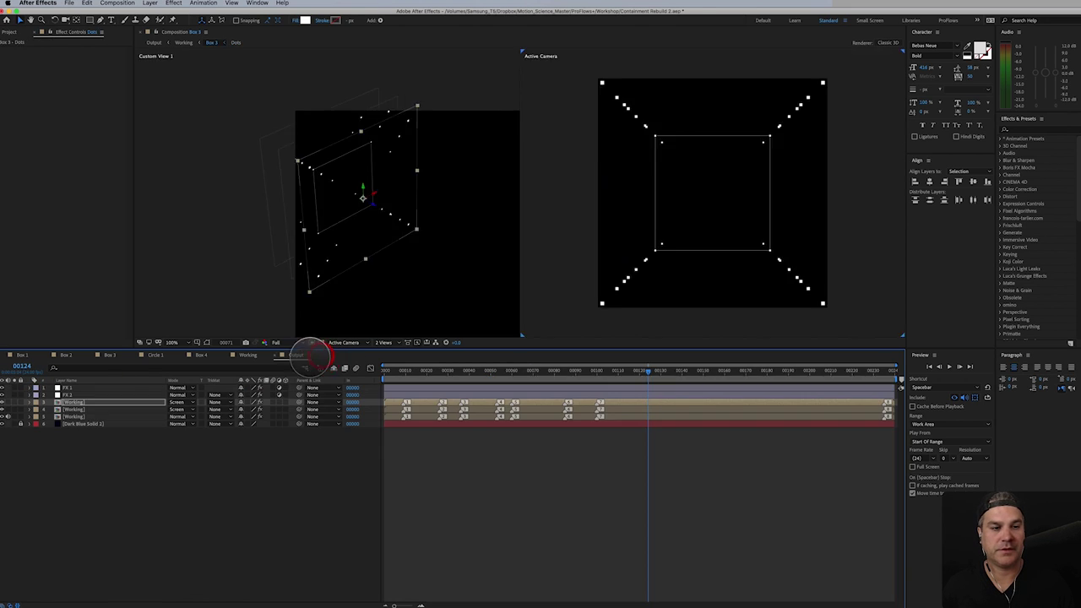
left_click(67, 356)
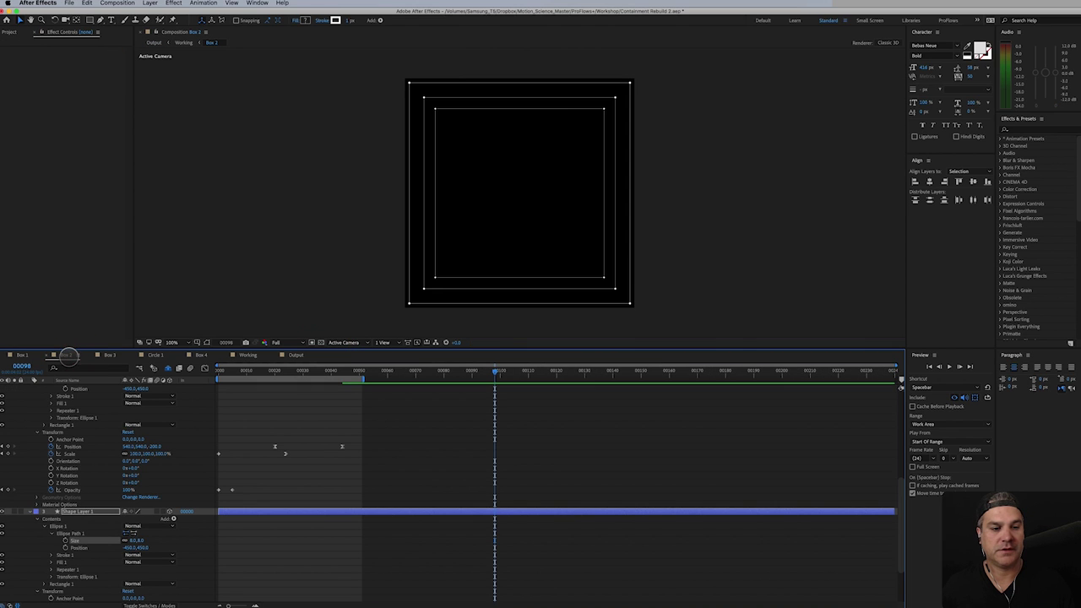
left_click(106, 355)
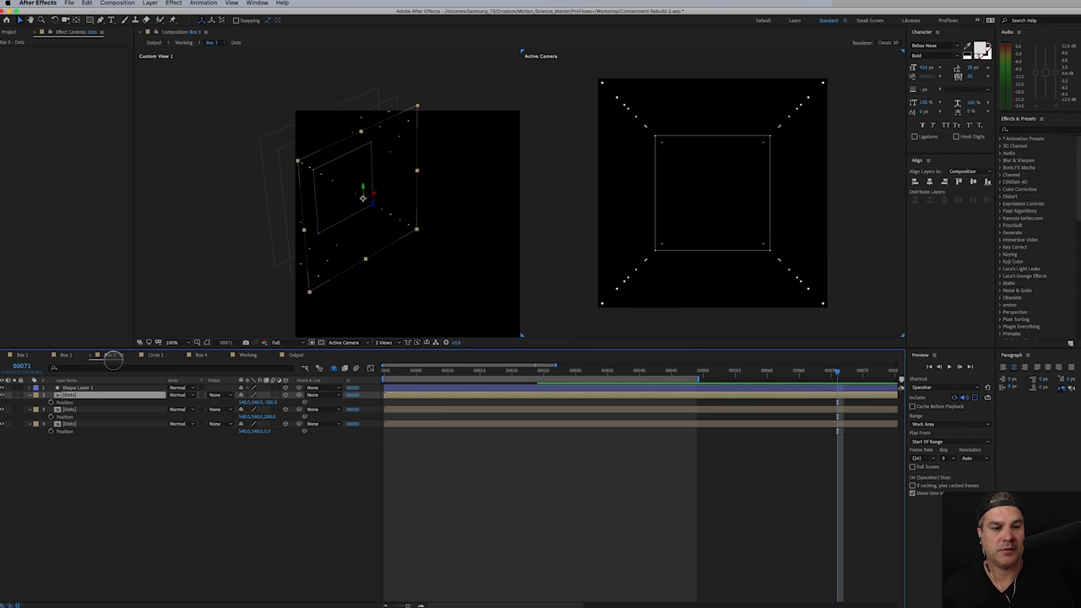
left_click(152, 354)
left_click(75, 388)
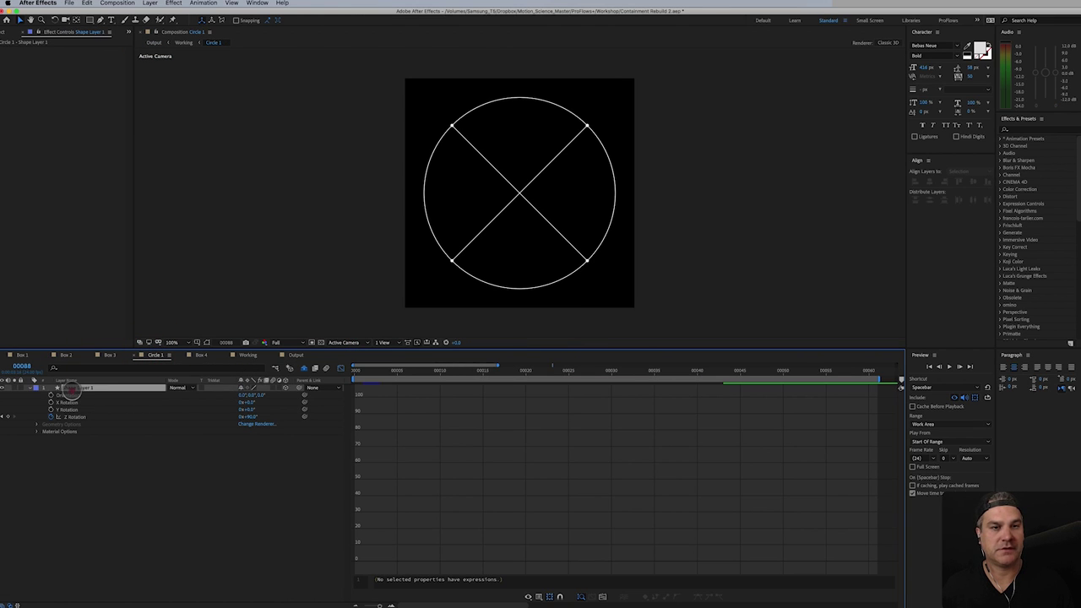
key("r")
left_click(352, 20)
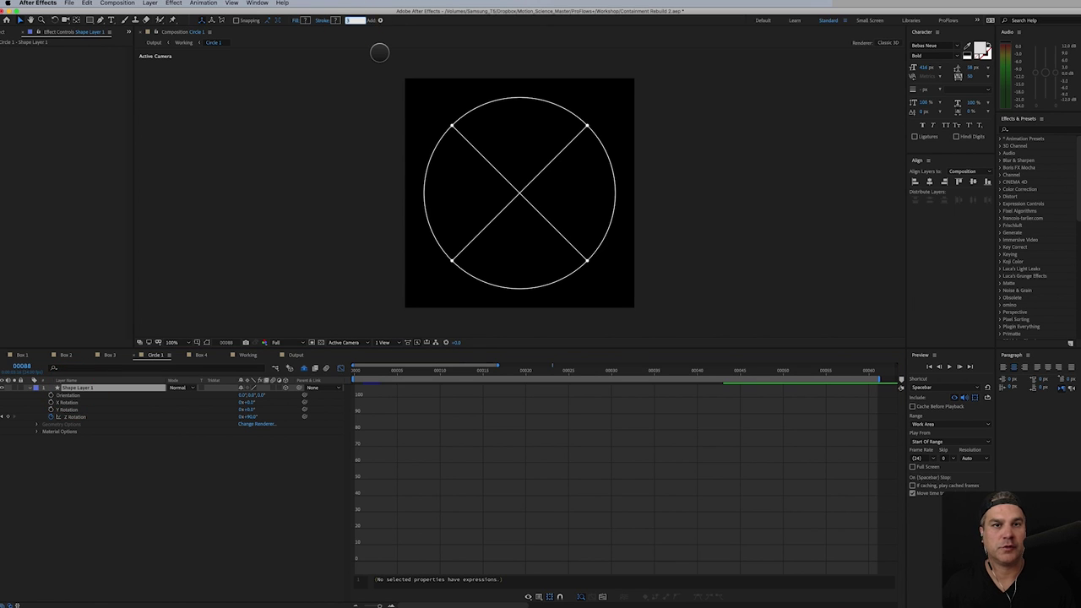
type("1")
key("Return")
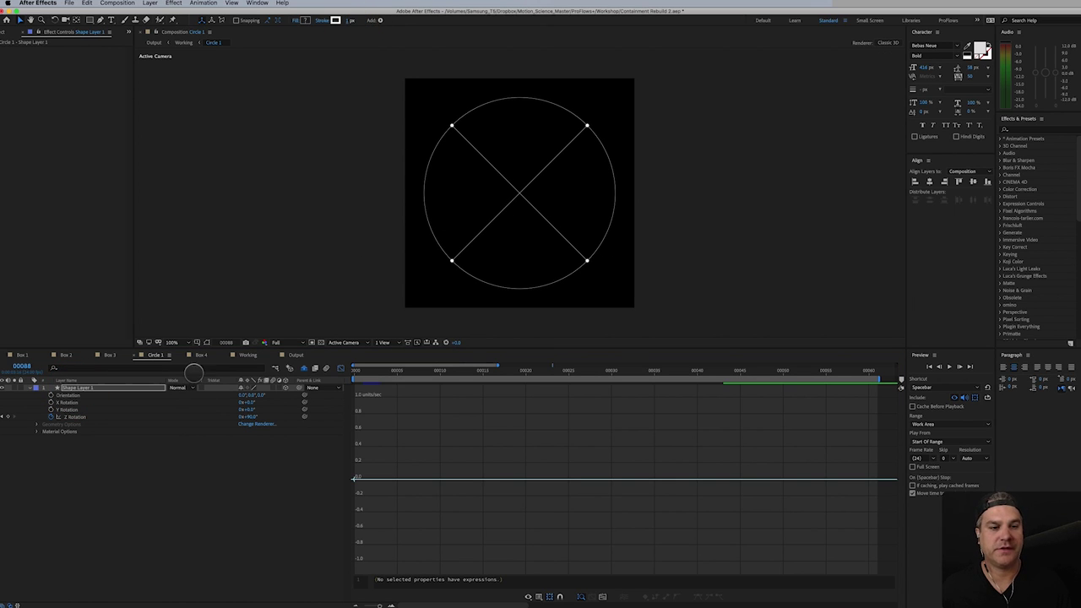
- Open Box PreComp from the Box 4 comp and inspect its Dots and Shape Layer 2 layers
left_click(199, 356)
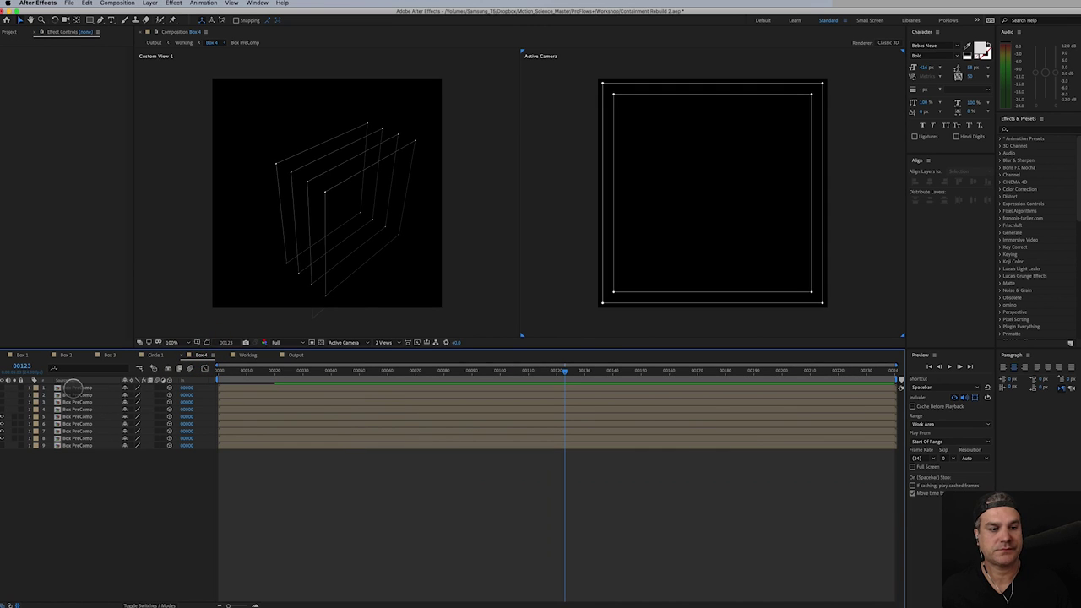
double_click(74, 387)
left_click(71, 389)
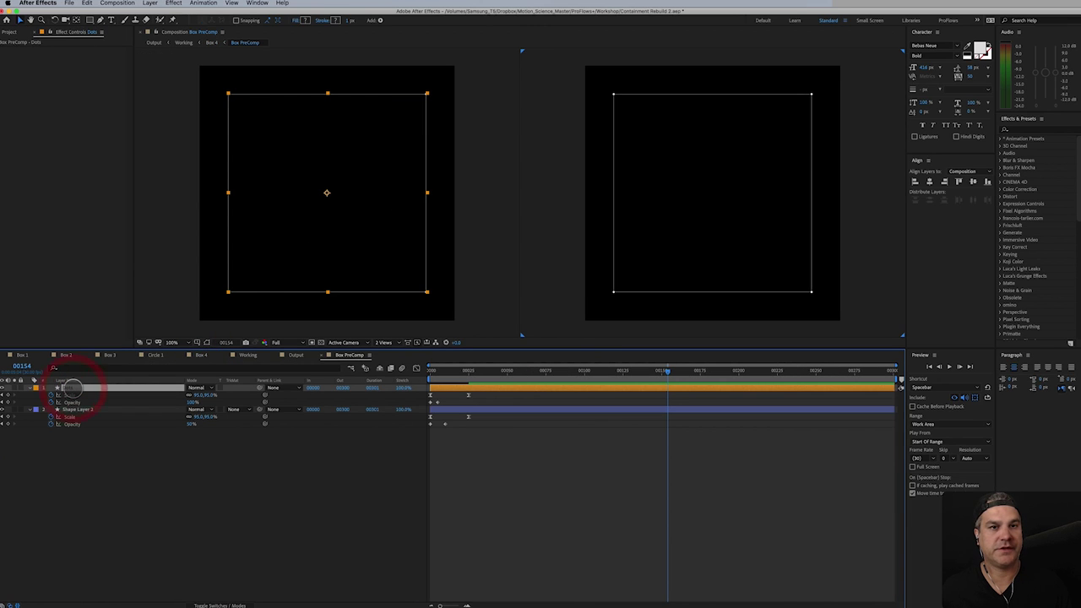
left_click(74, 409)
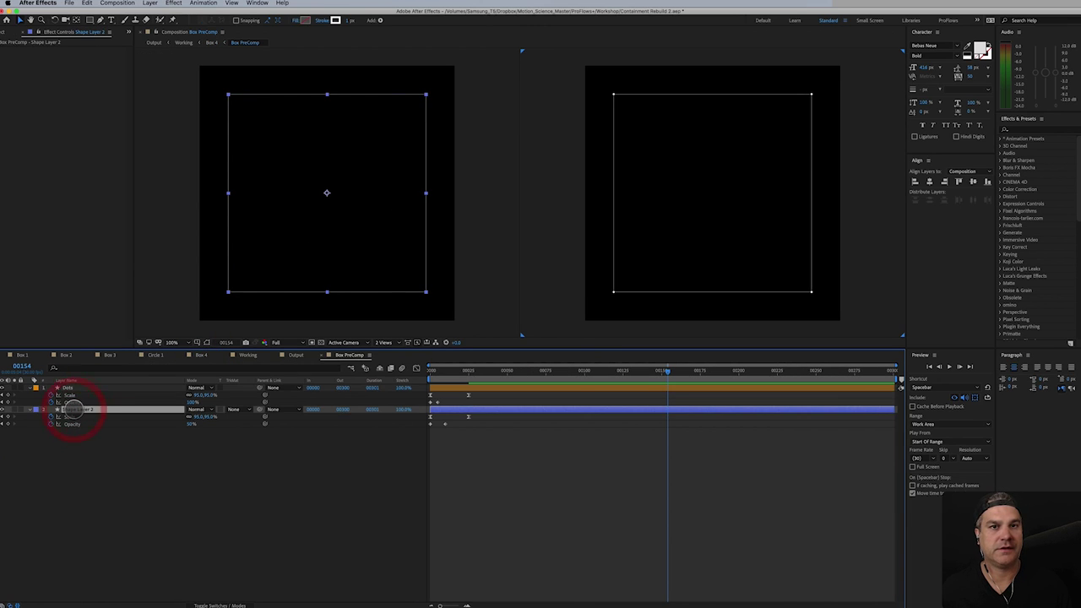
left_click(157, 471)
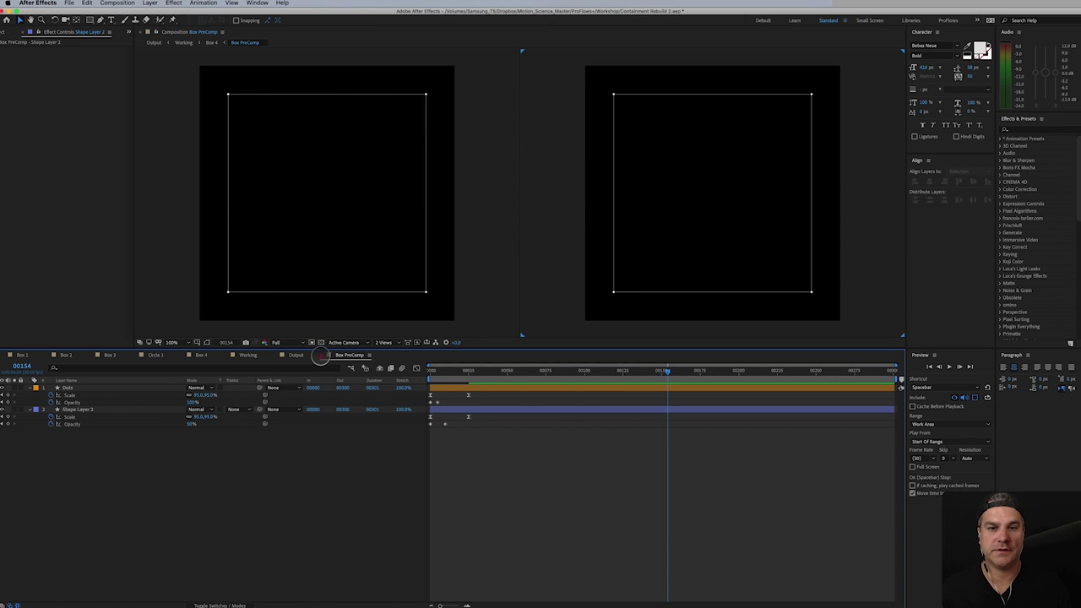
- In Output, collapse FX 2's S_Glow effects, hide FX 2, and open the Working precomp
left_click(313, 354)
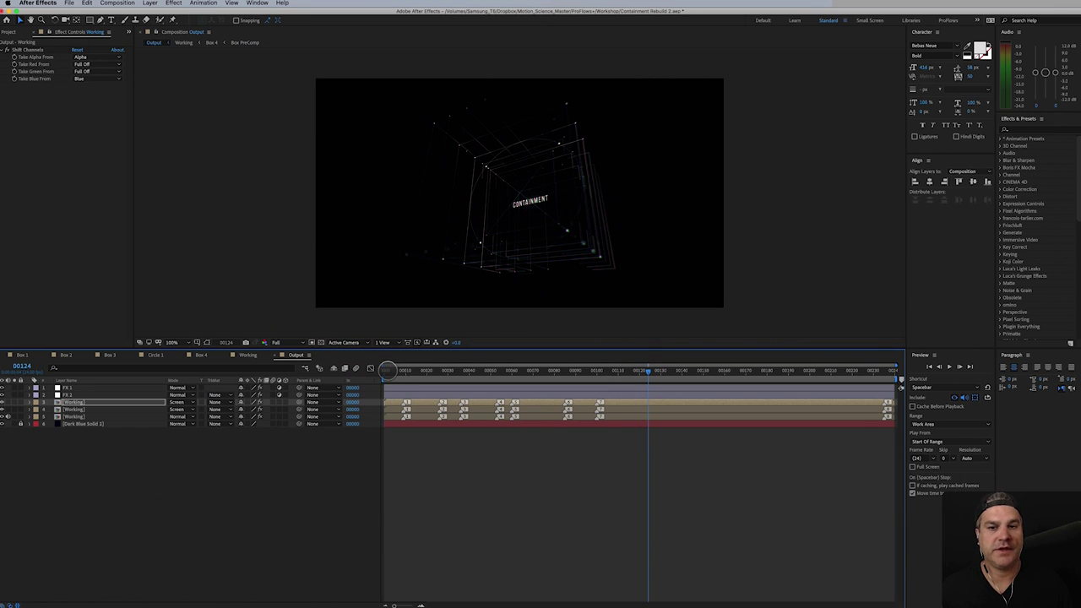
left_click(67, 394)
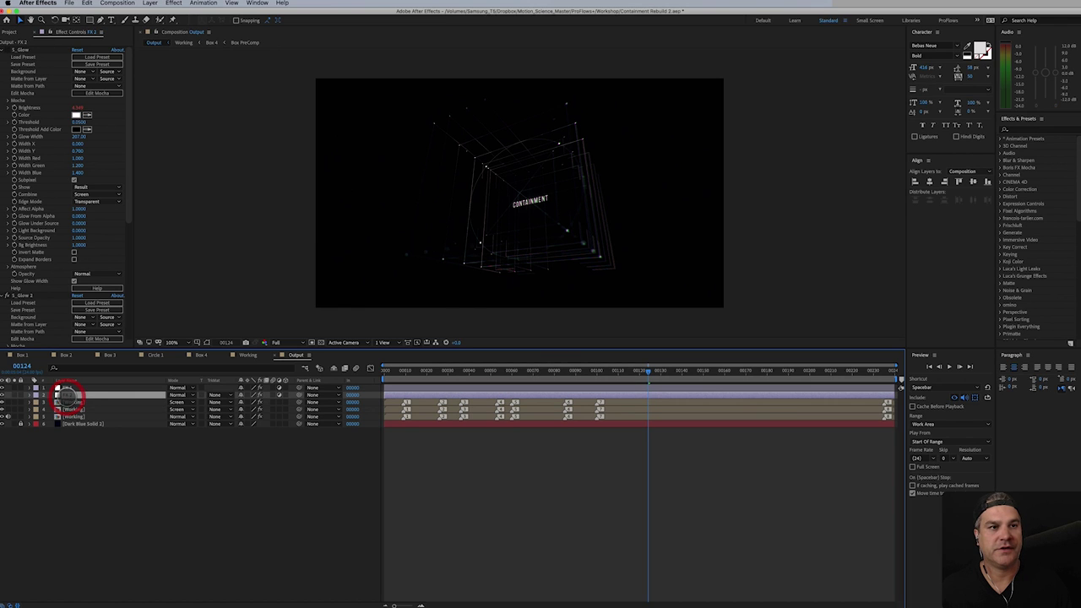
left_click(7, 50)
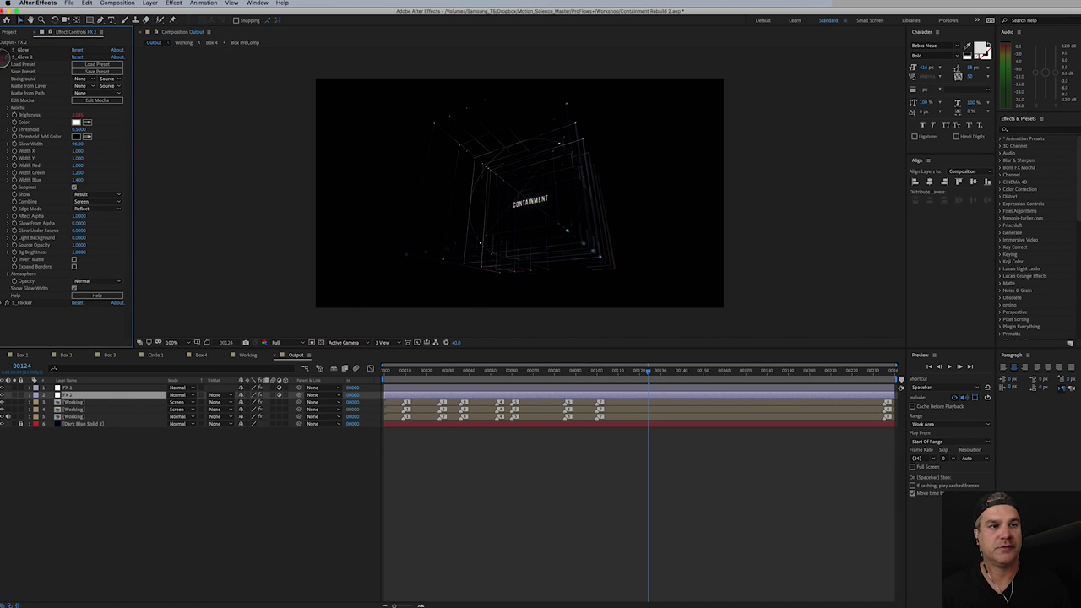
left_click(8, 56)
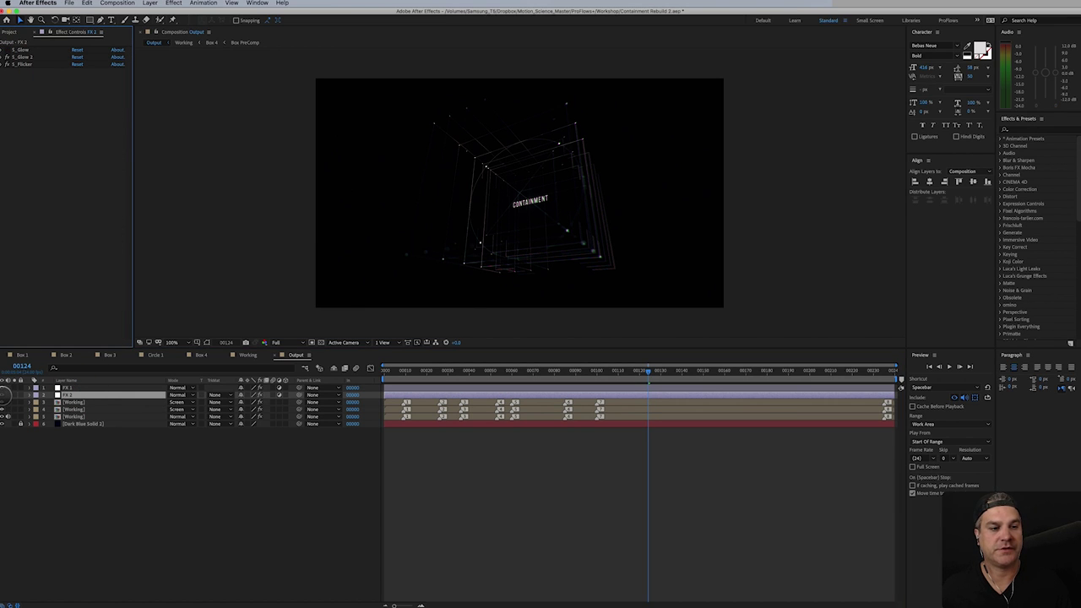
left_click(10, 390)
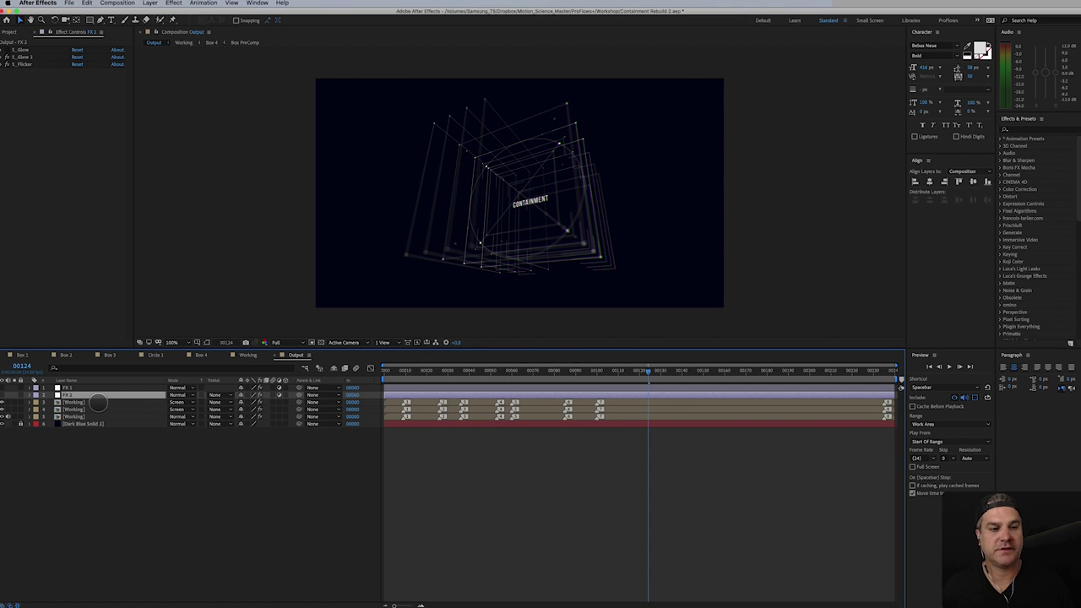
double_click(74, 403)
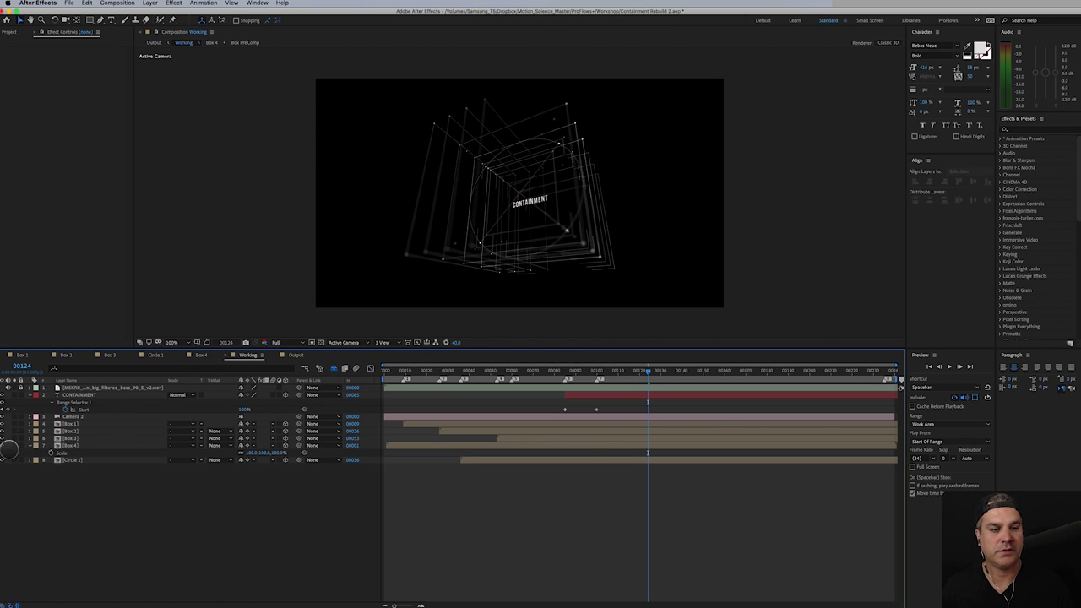
- Open Box 4 in a new composition viewer beside the Working comp
left_click(4, 446)
left_click(4, 445)
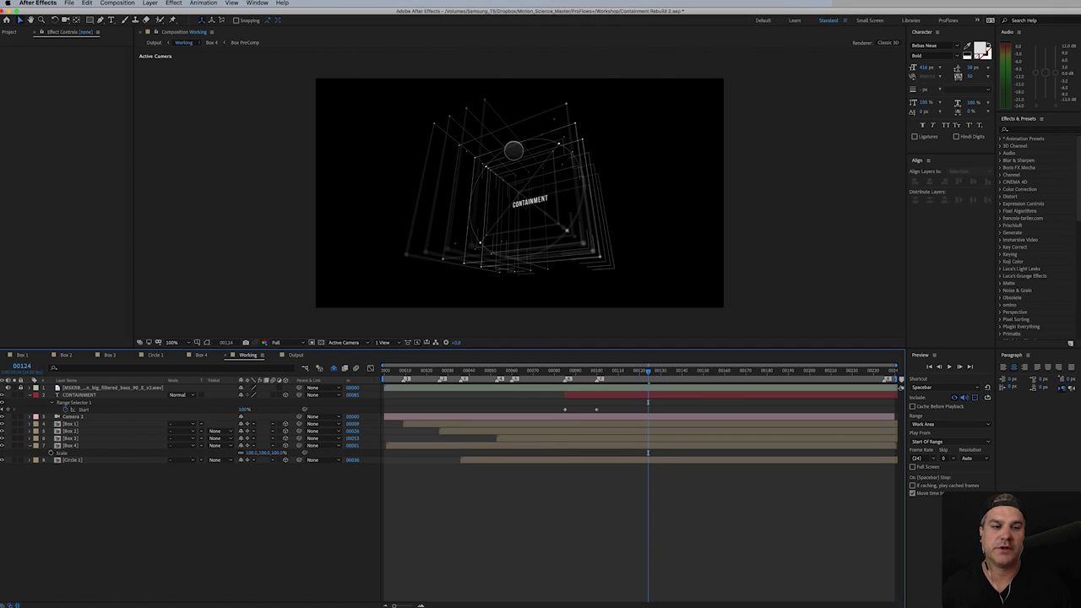
left_click(199, 35)
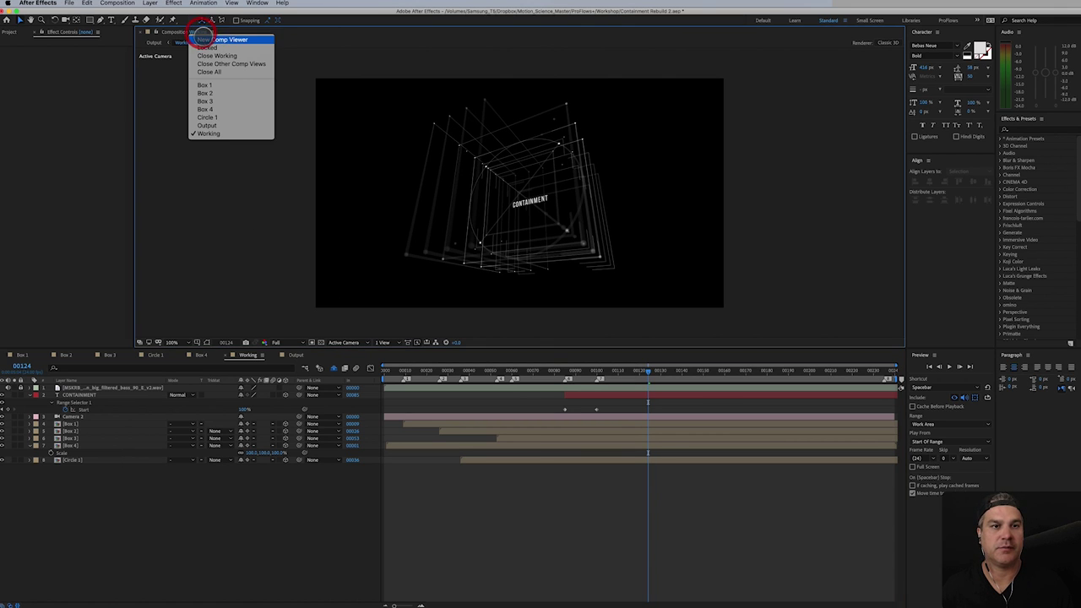
left_click(203, 40)
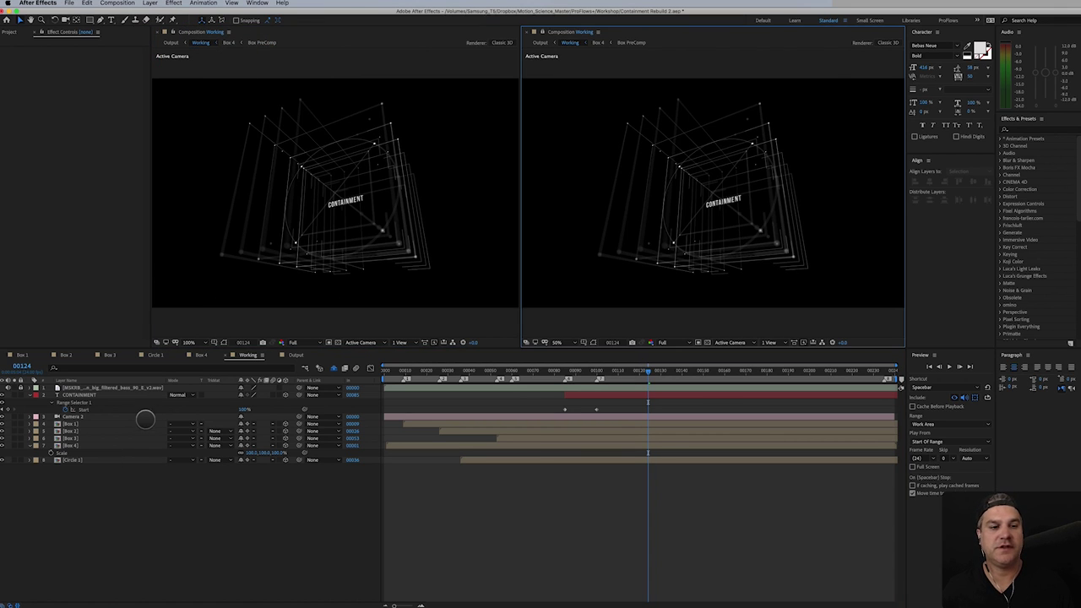
double_click(76, 445)
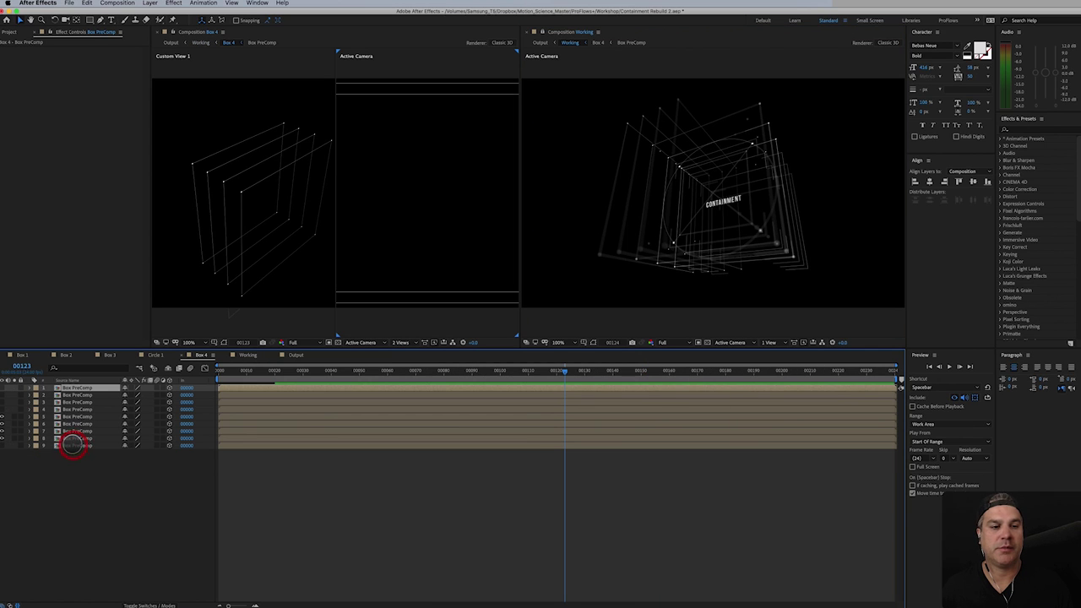
- Show Box 4 as a single view from Custom View 1
left_click(362, 322)
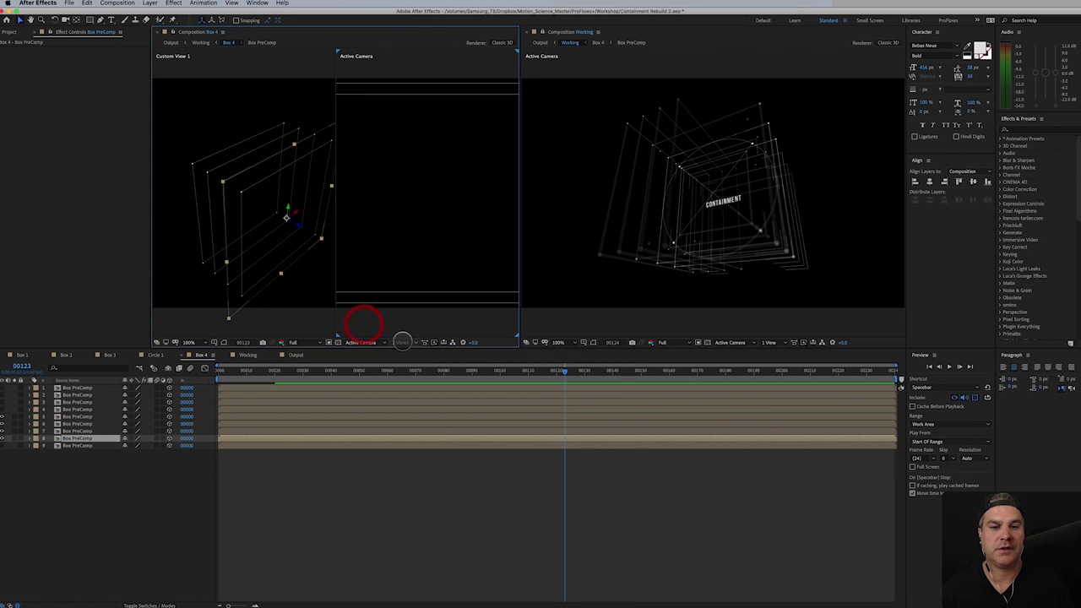
left_click(401, 342)
left_click(406, 351)
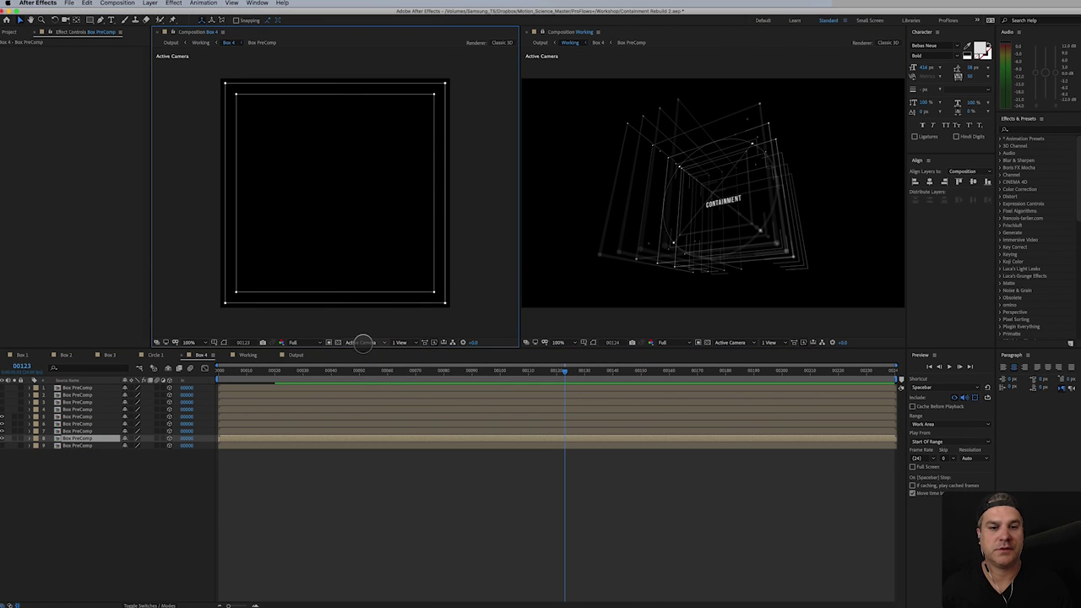
left_click(360, 342)
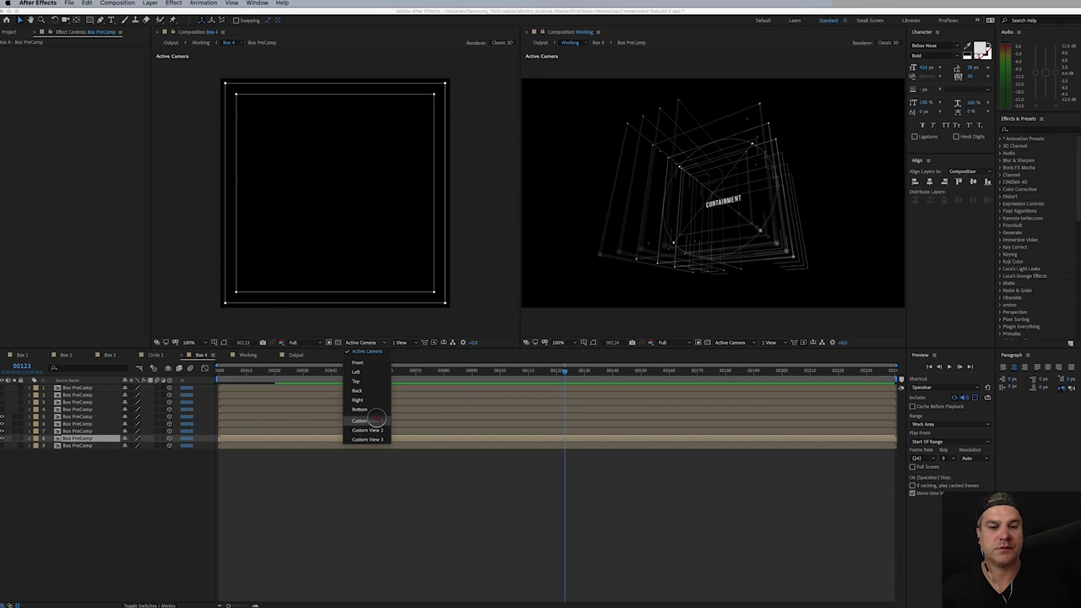
left_click(375, 420)
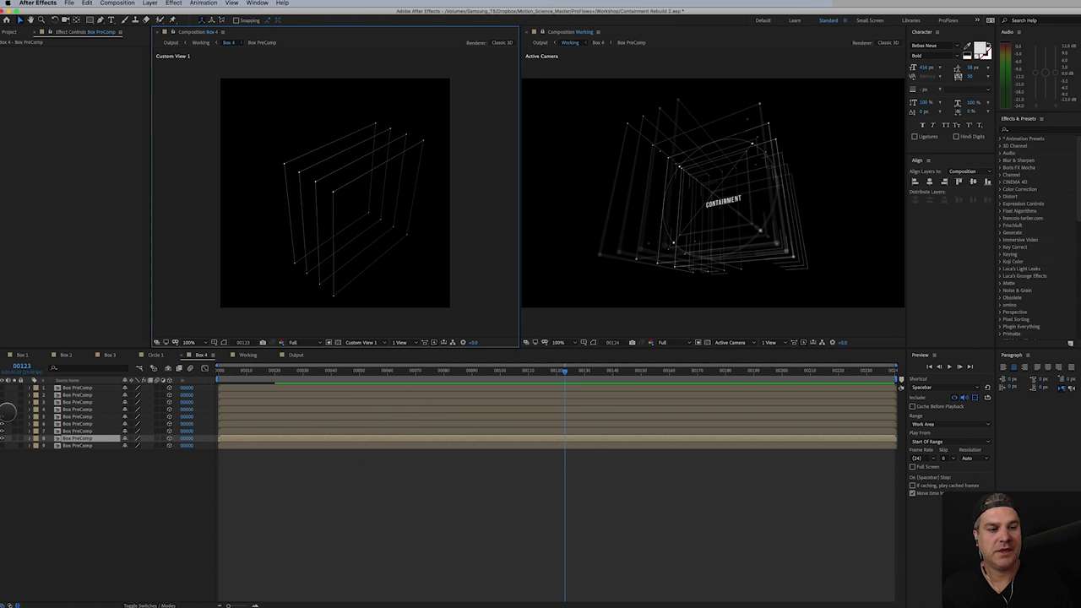
- Toggle the visibility of three Box PreComp layers
left_click(3, 395)
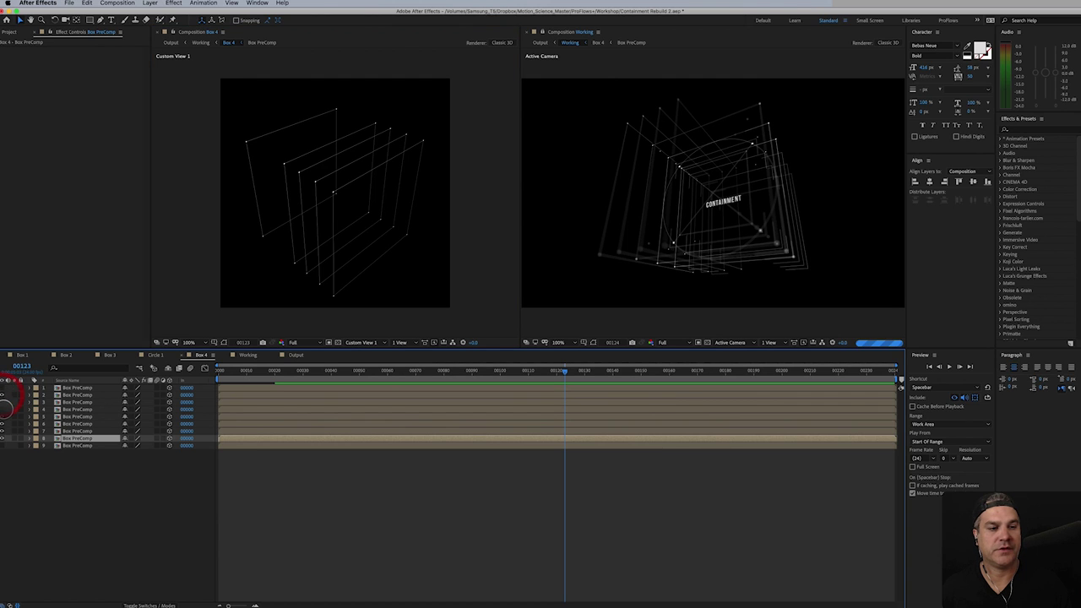
left_click(3, 423)
left_click(4, 437)
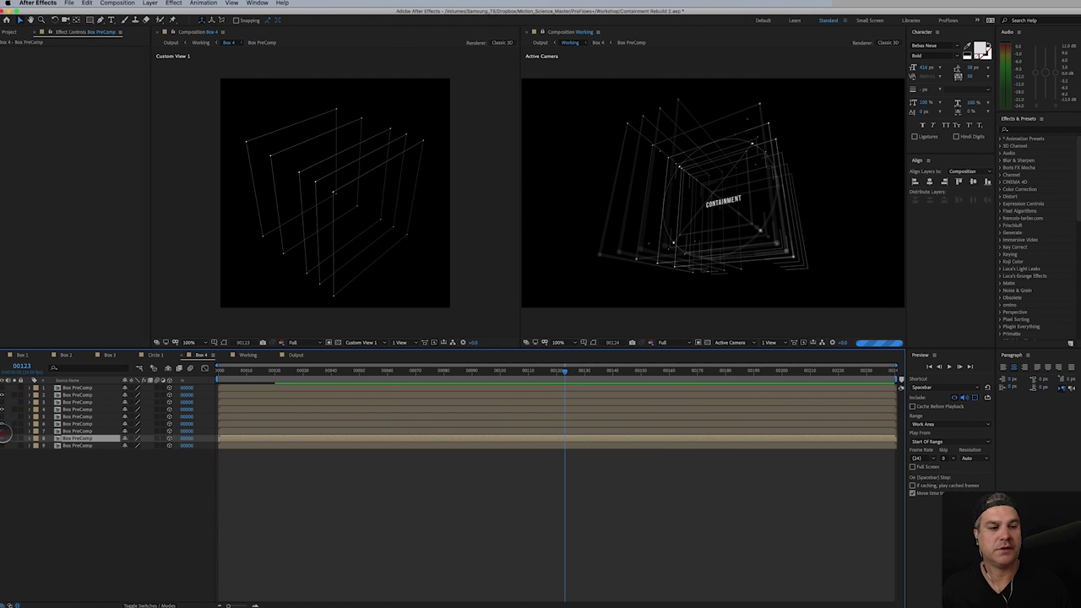
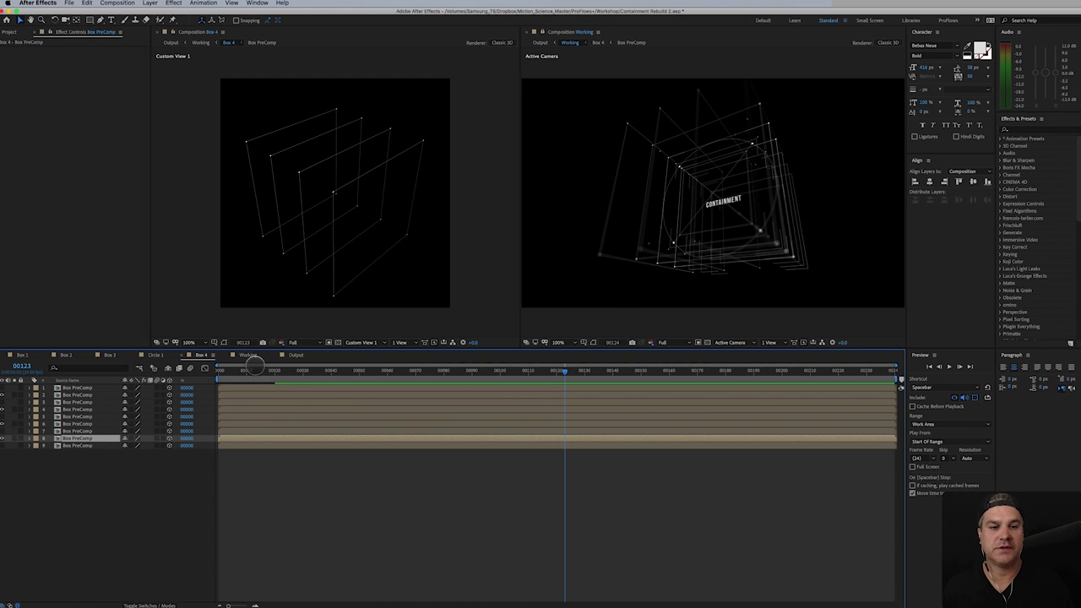
- In the Working comp, toggle Camera 2's Depth of Field off and back on
left_click(245, 355)
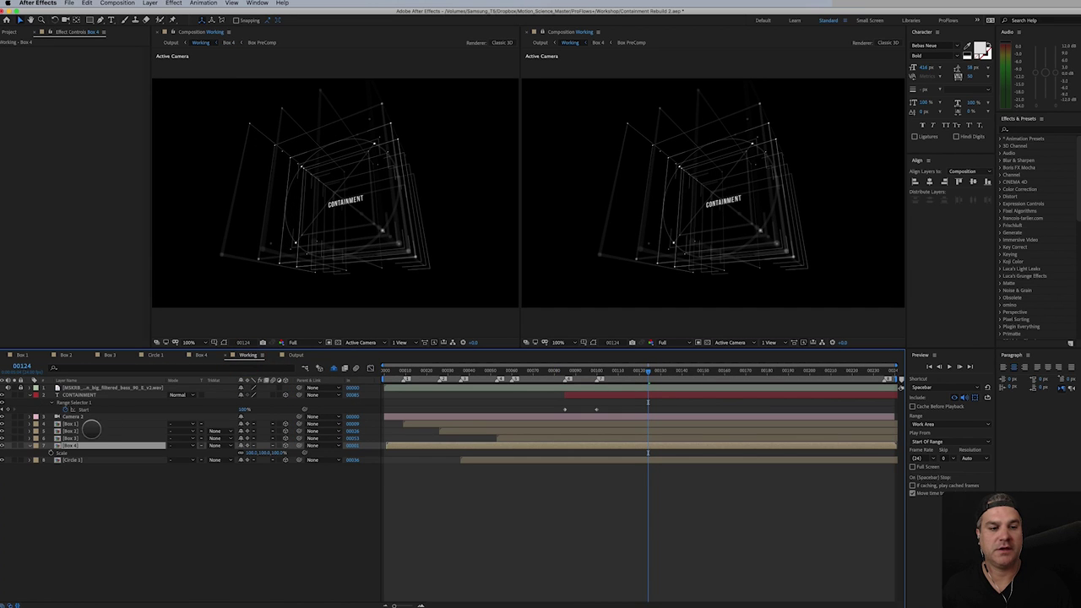
left_click(79, 418)
key("a")
key("a")
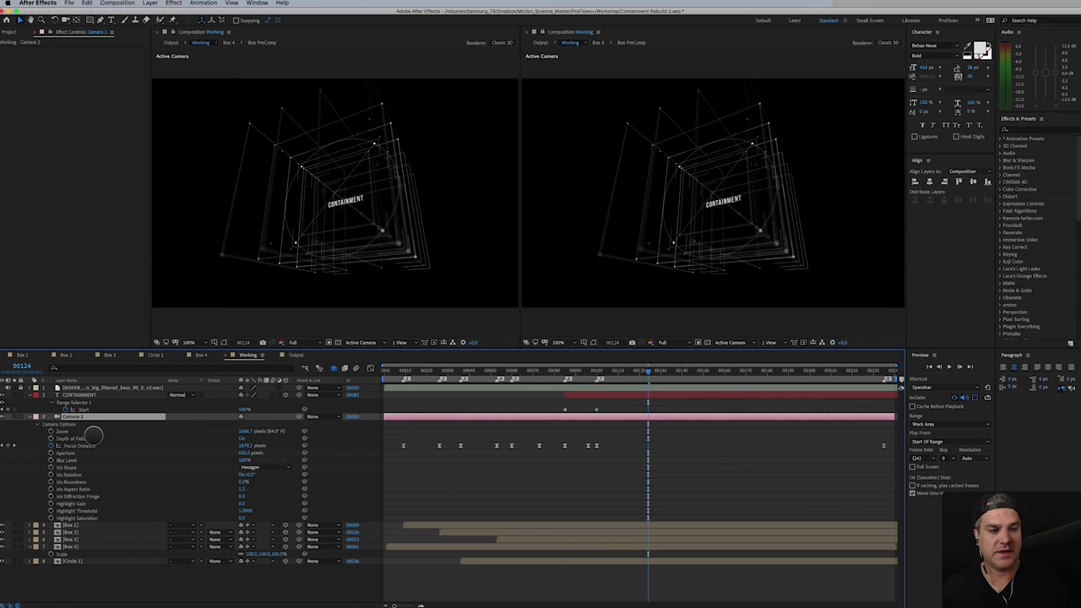
left_click(242, 438)
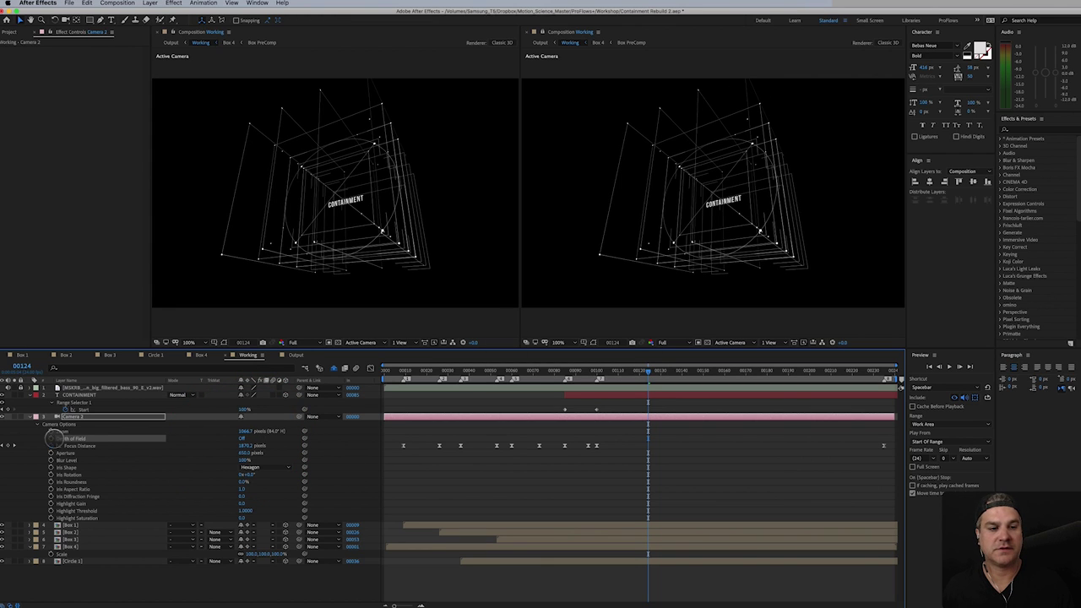
left_click(243, 439)
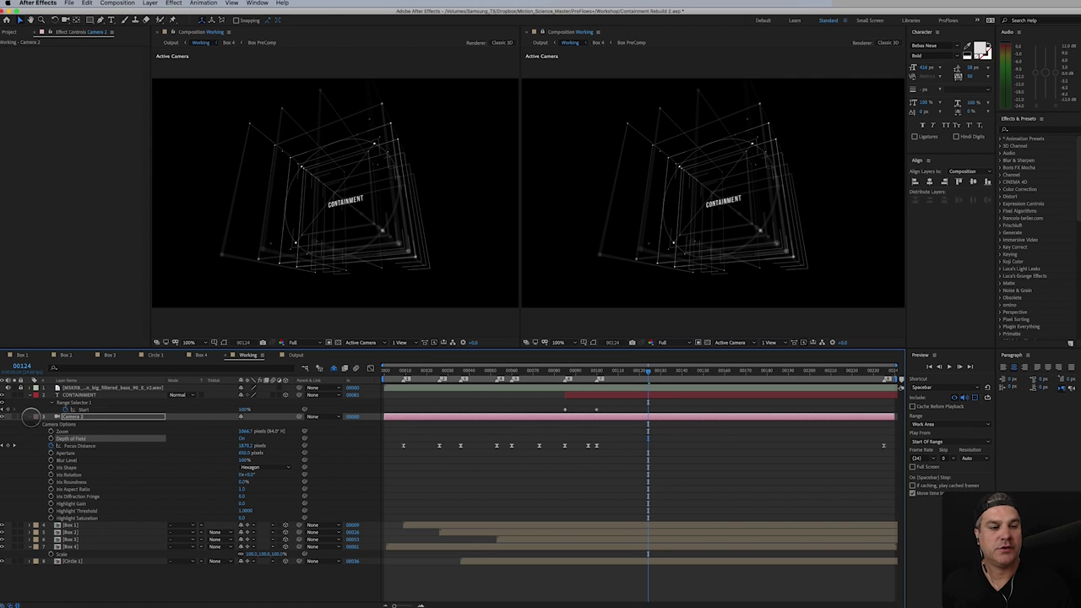
- Collapse the camera and CONTAINMENT layer properties and return to the Output comp
left_click(30, 416)
left_click(30, 394)
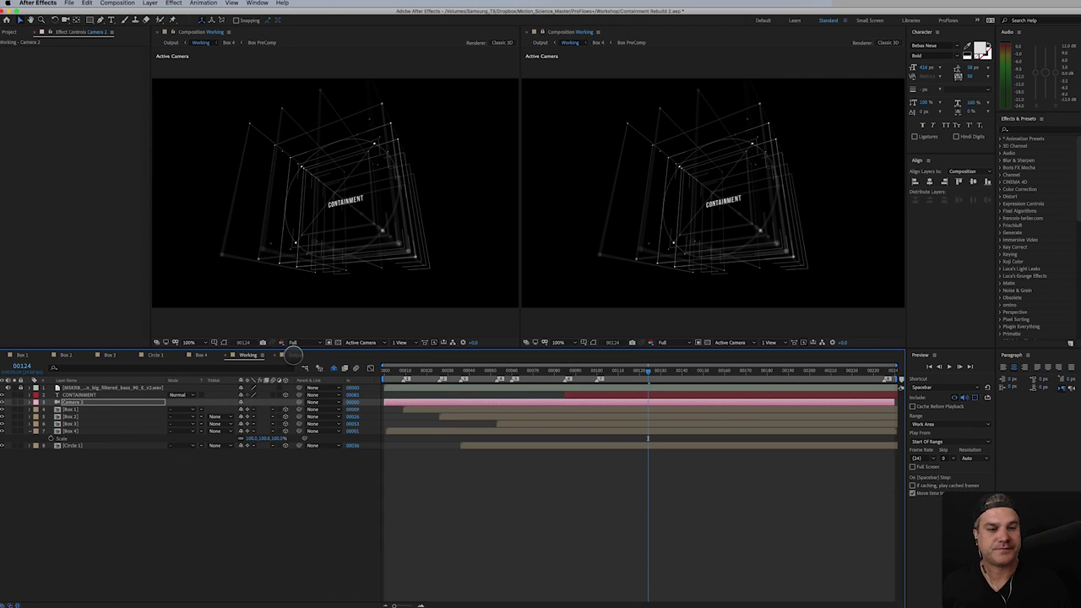
left_click(293, 355)
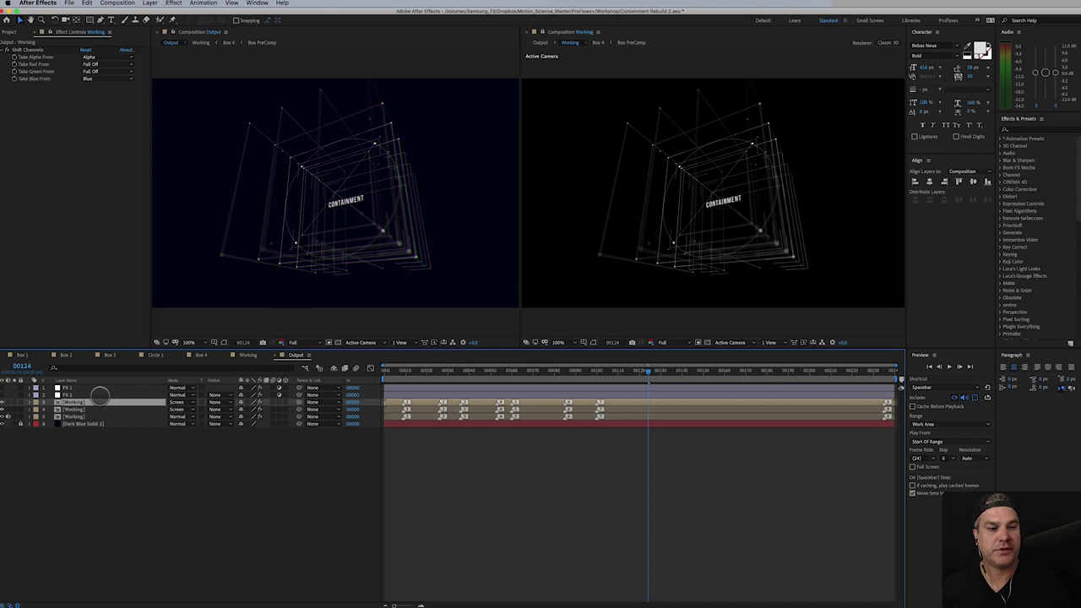
- Check FX 1's Add Grain Intensity, compare the render with FX 1 hidden, then re-enable it
left_click(72, 388)
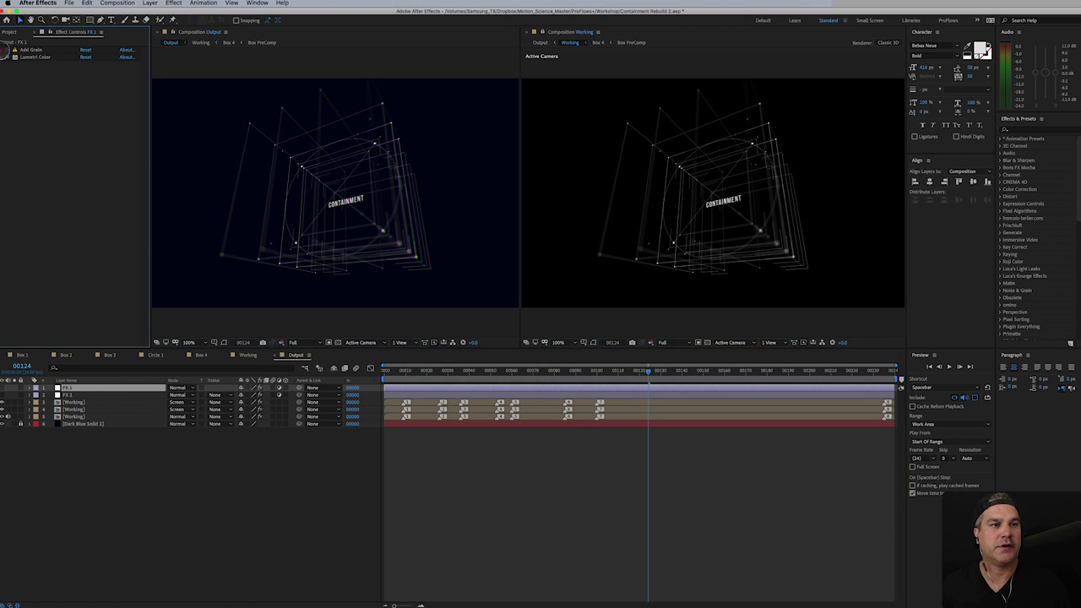
left_click(8, 49)
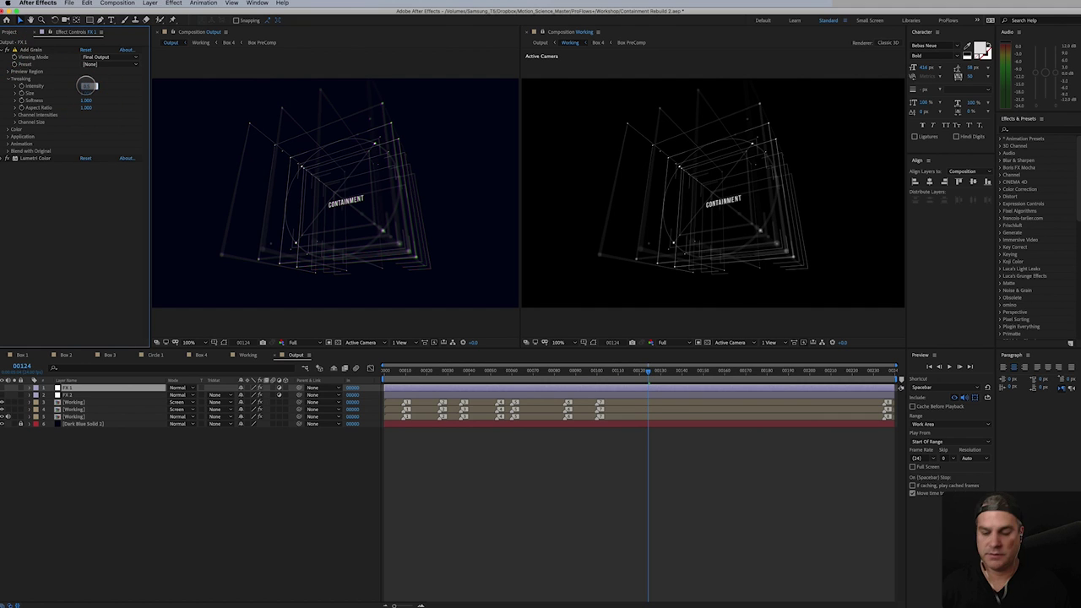
key("Return")
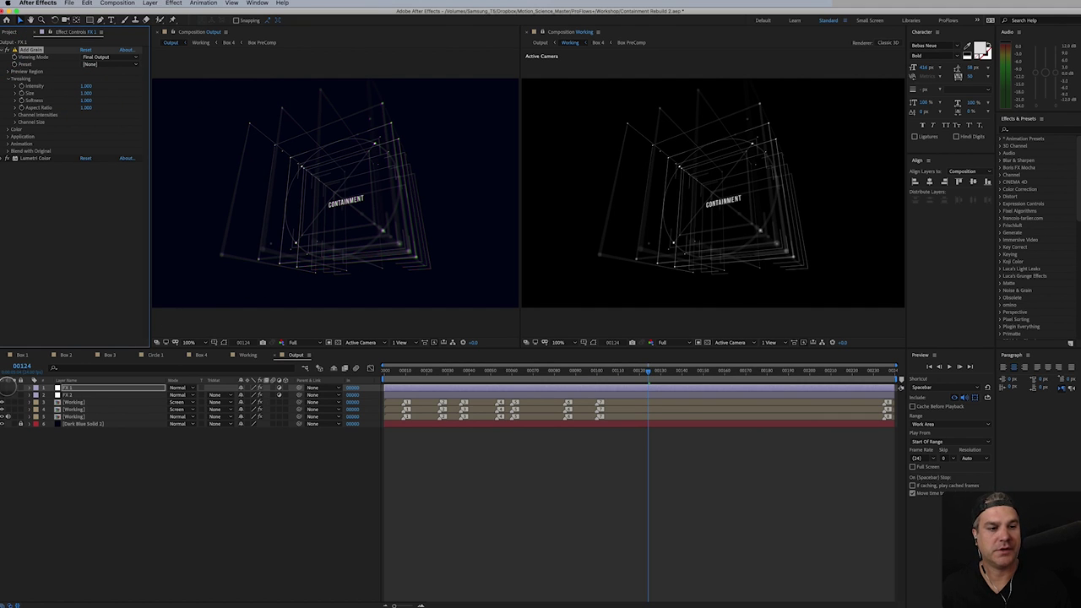
left_click(7, 387)
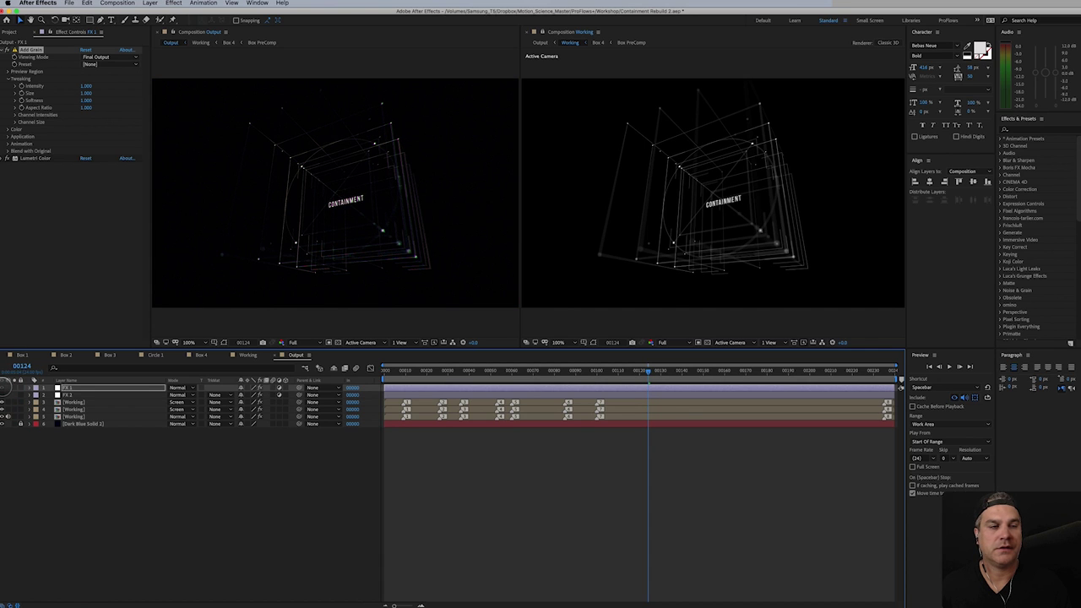
left_click(8, 49)
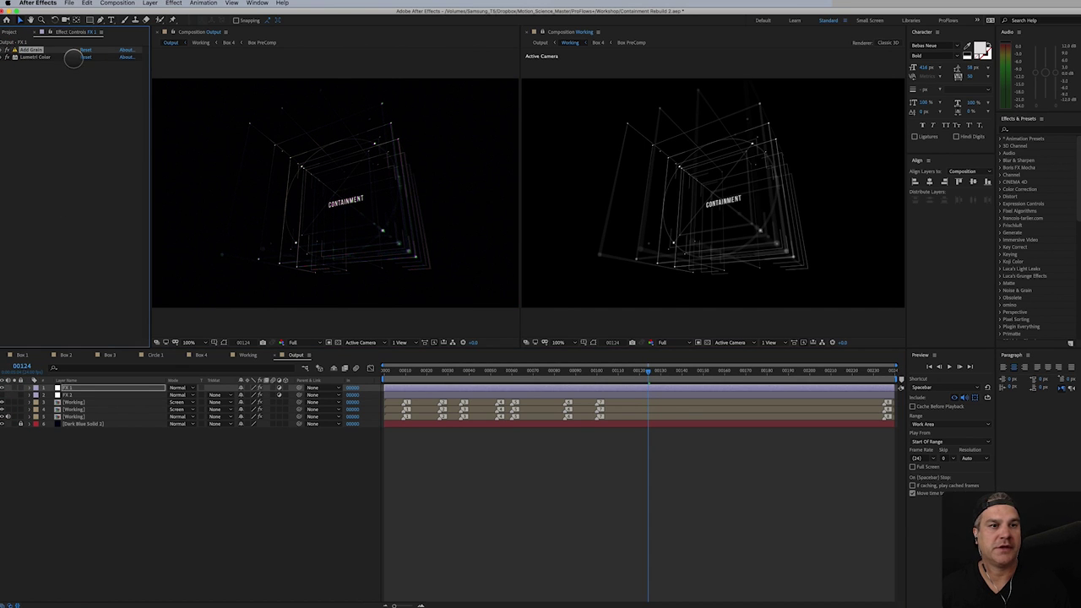
left_click(83, 56)
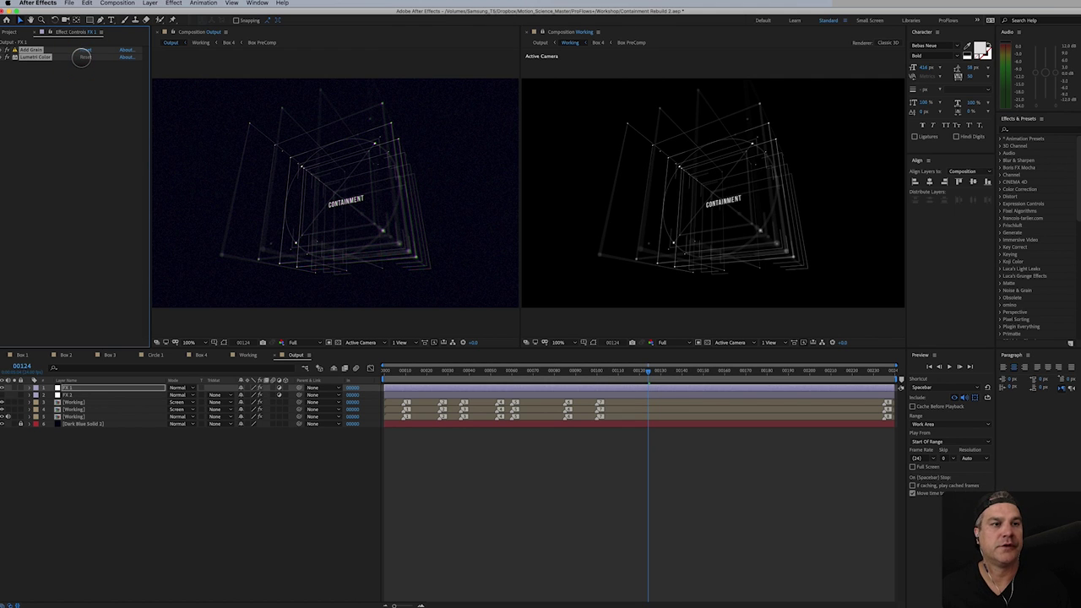
- Expand Lumetri Color's Creative section, collapsing its Curves section
left_click(8, 56)
scroll(61, 80, "down", 3)
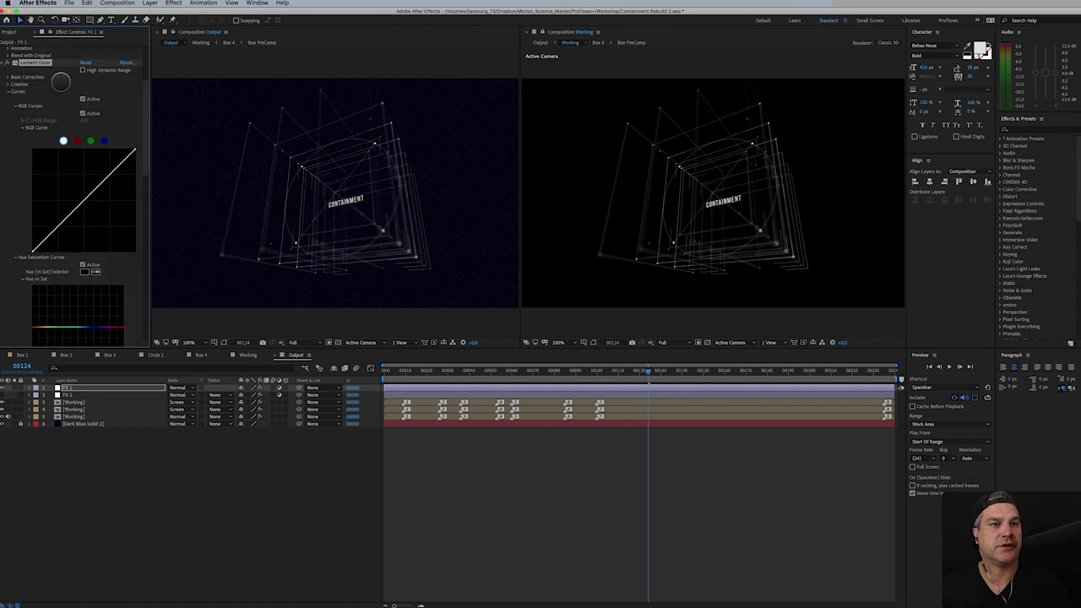
scroll(60, 81, "up", 3)
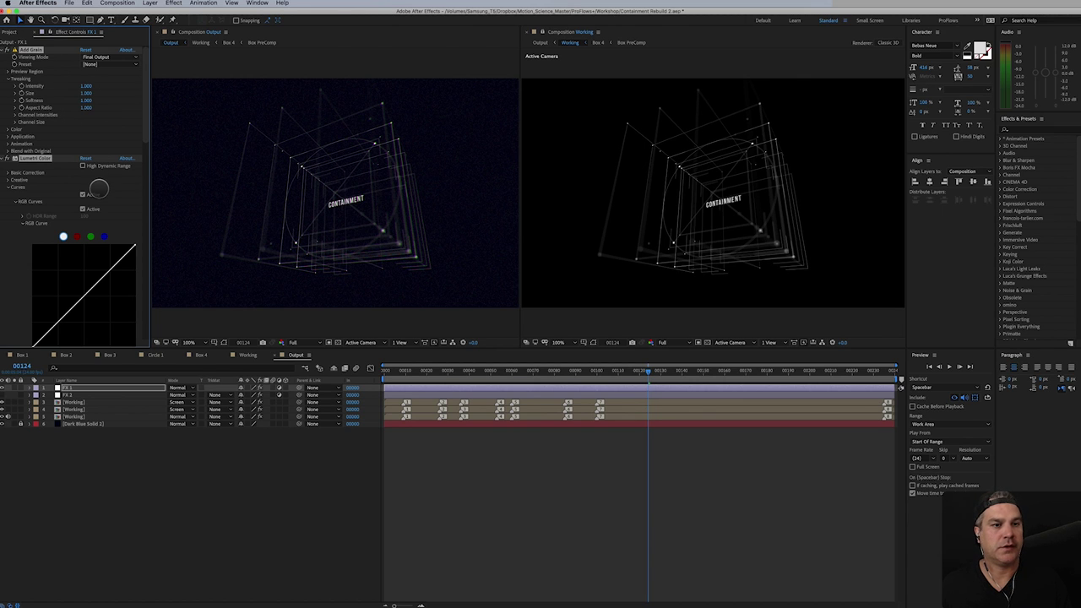
left_click(9, 187)
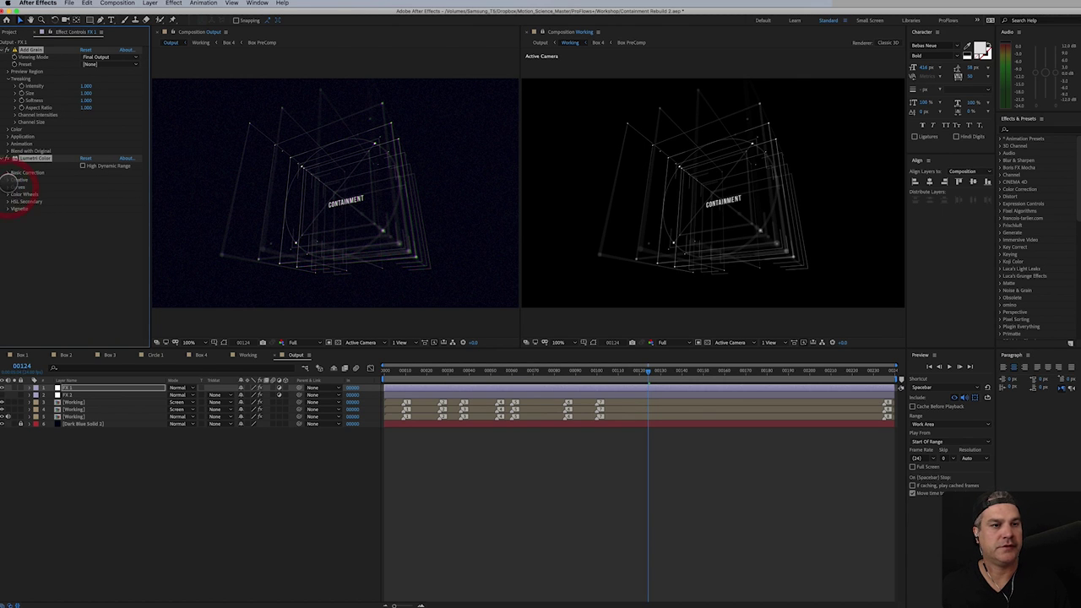
left_click(8, 179)
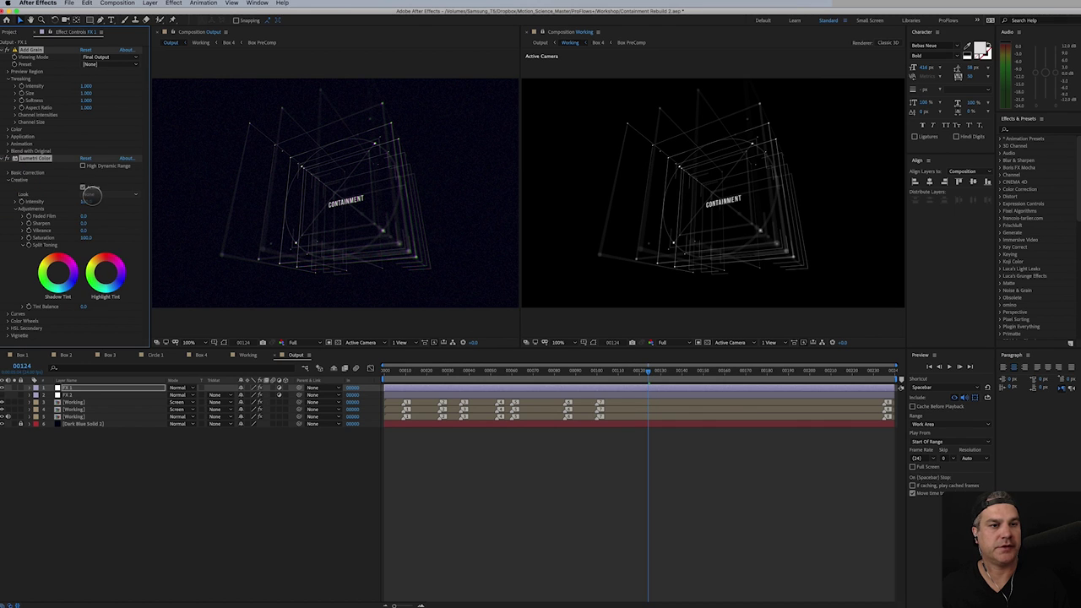
- Apply the SL CROSS HDR look and push the Shadow Tint toward green
left_click(90, 195)
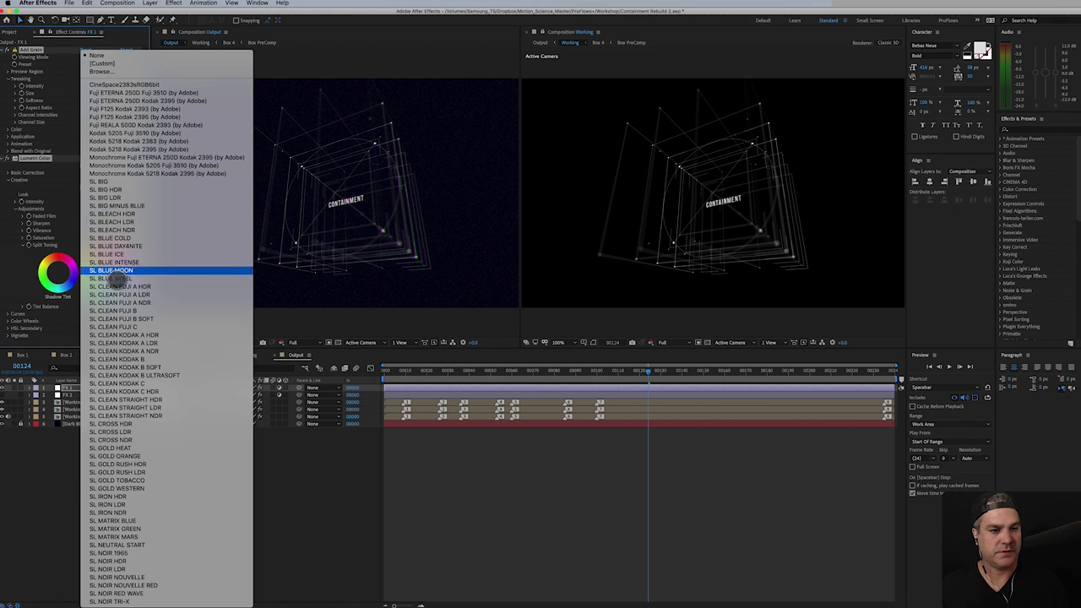
left_click(132, 422)
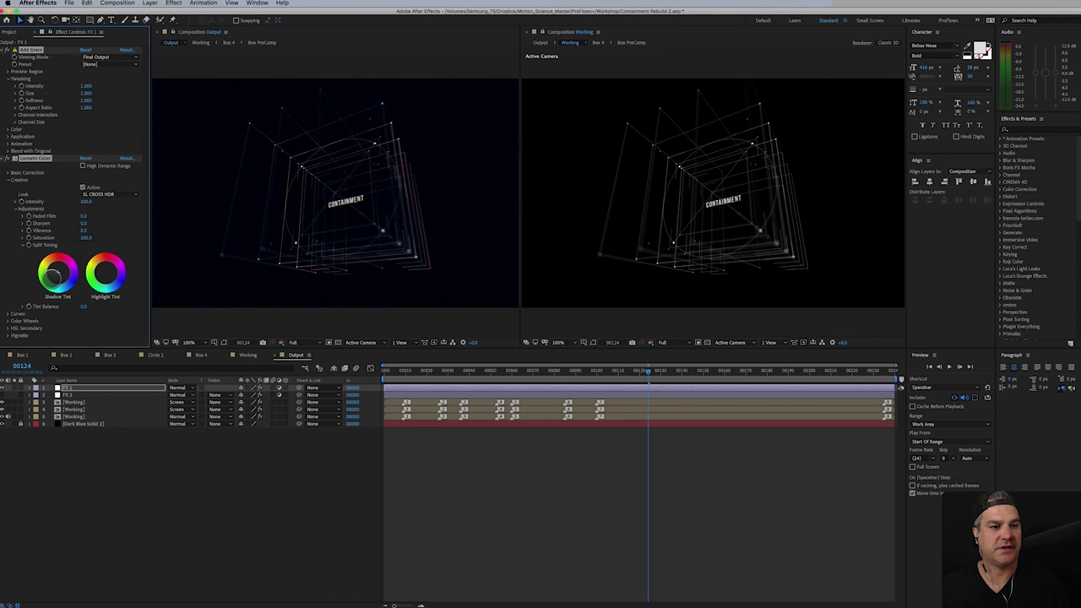
left_click_drag(58, 272, 51, 278)
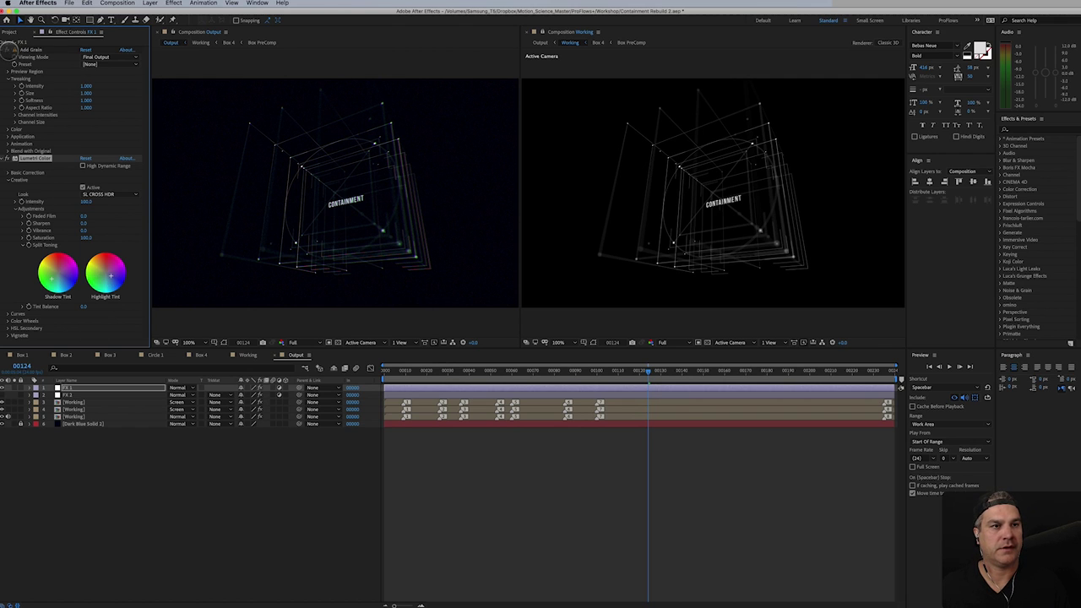
left_click(9, 49)
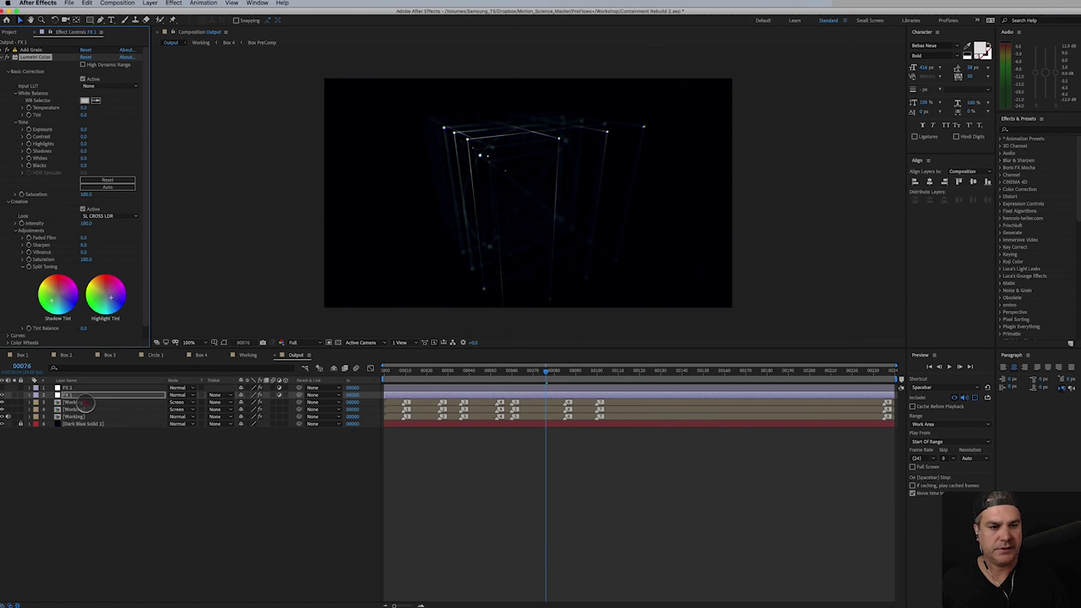
- In the Working precomp, change Box 4's Position Z to move it to a new depth
double_click(85, 403)
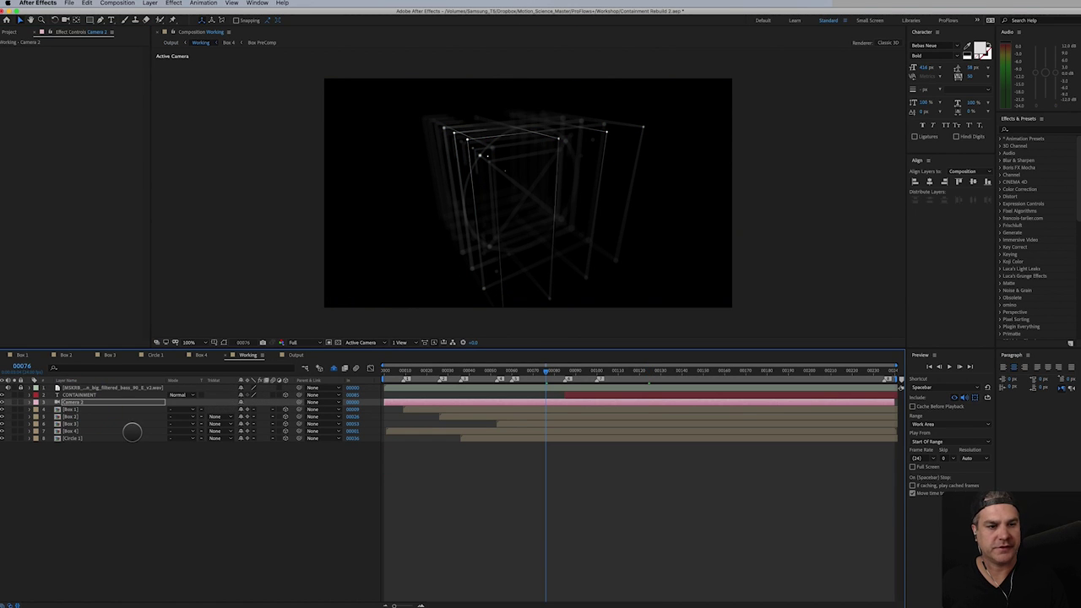
left_click(119, 432)
key("p")
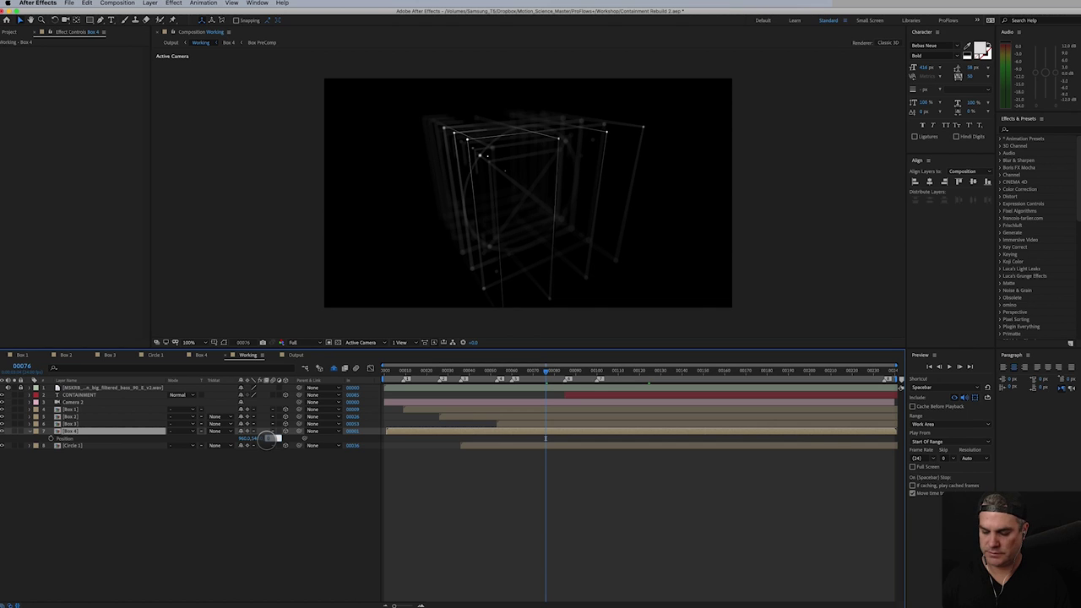
key("Return")
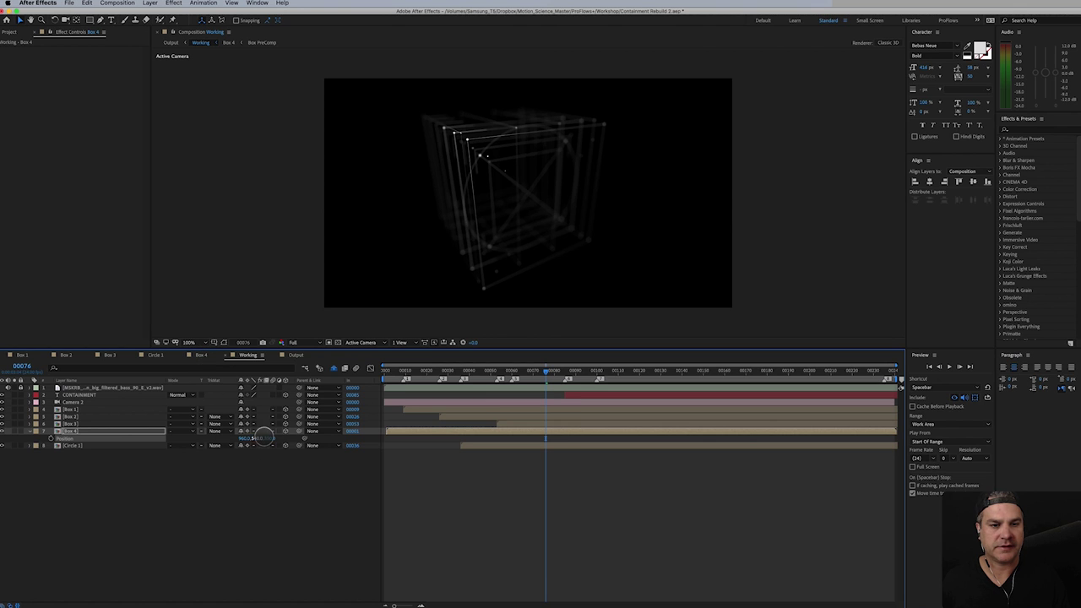
- Return to the Output comp and select the FX 1 layer
left_click(295, 355)
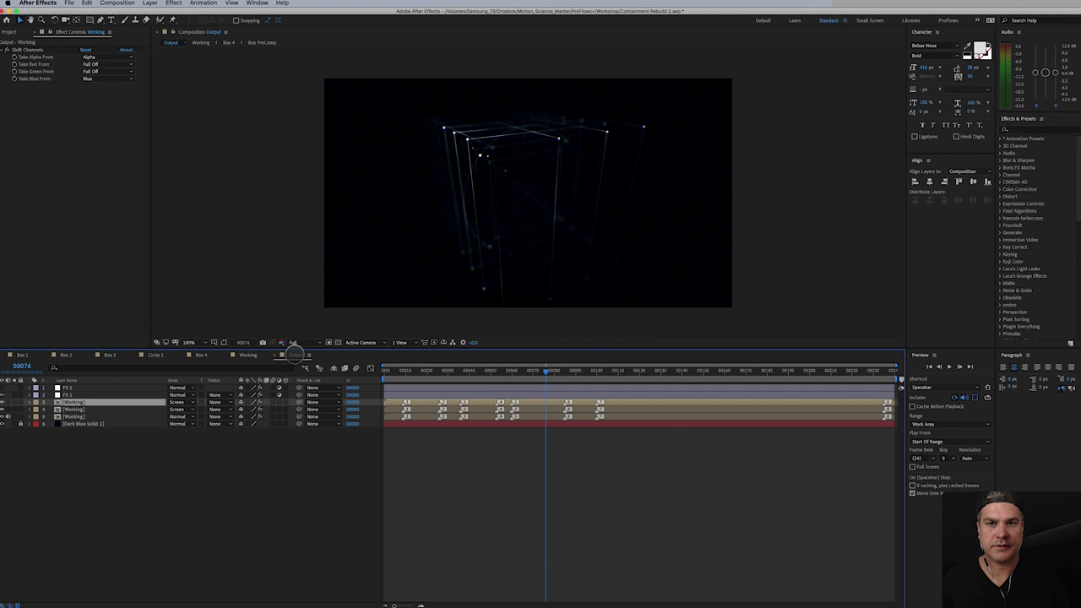
left_click(72, 407)
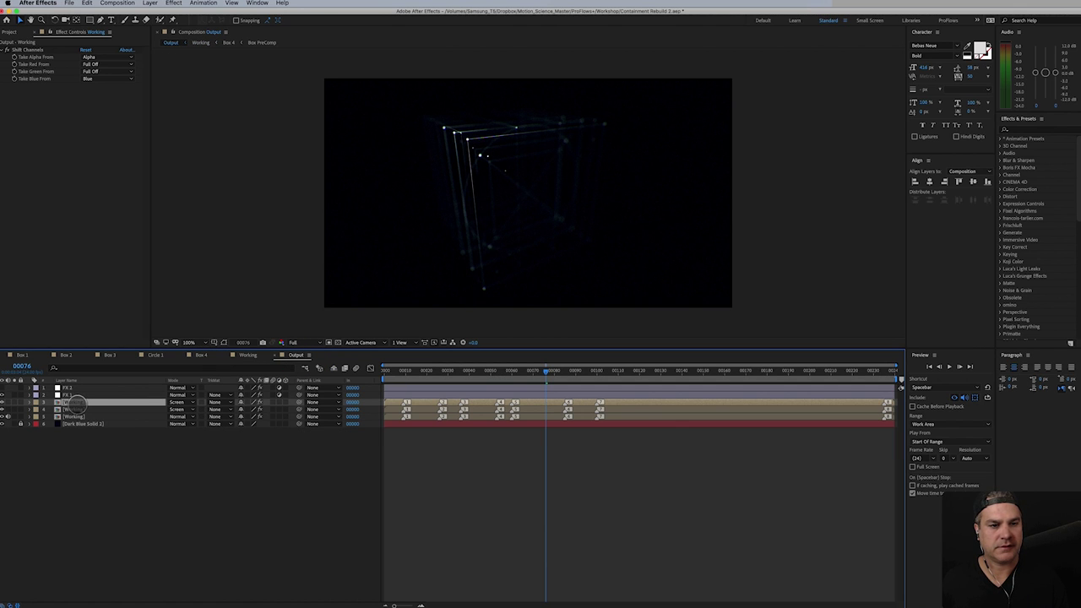
left_click(76, 394)
- Add a new adjustment layer above FX 2 in the Output comp
left_click(76, 387)
left_click(149, 2)
mouse_move(169, 12)
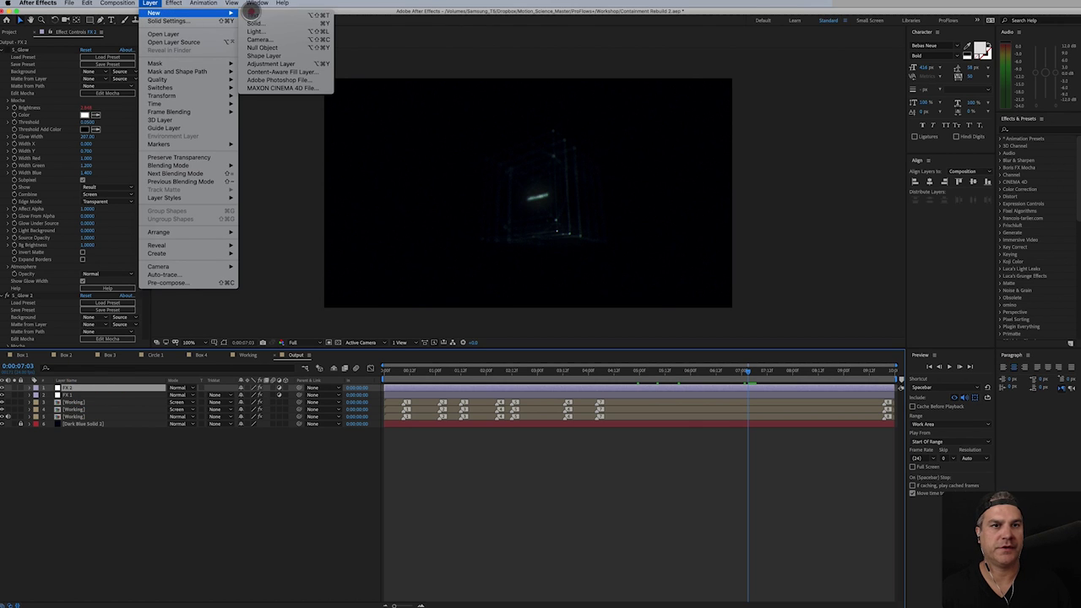
left_click(287, 63)
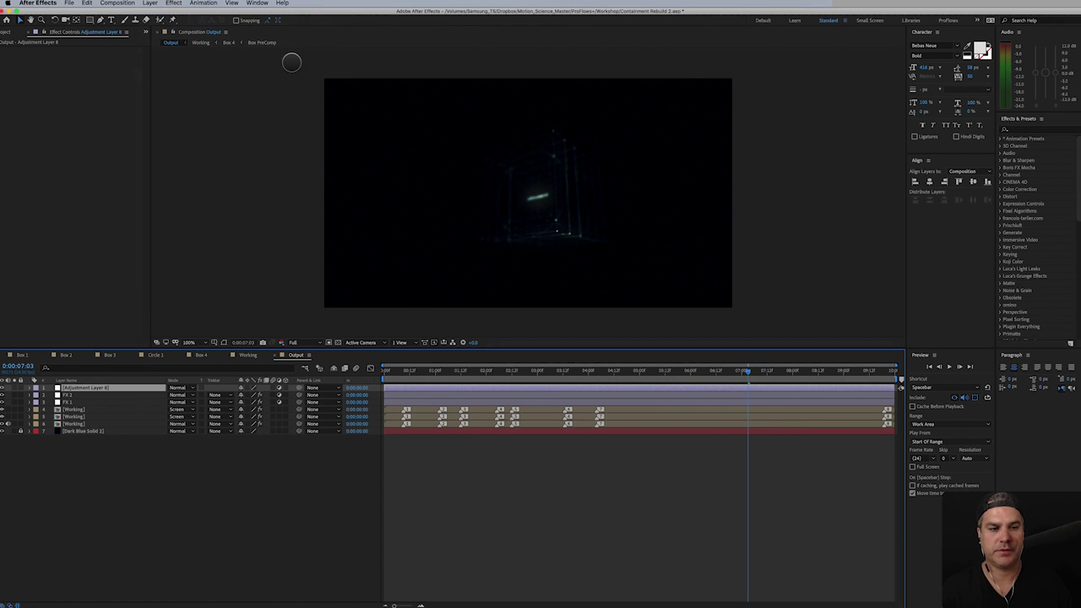
- Apply a Color Correction > Exposure effect to the adjustment layer
left_click(173, 2)
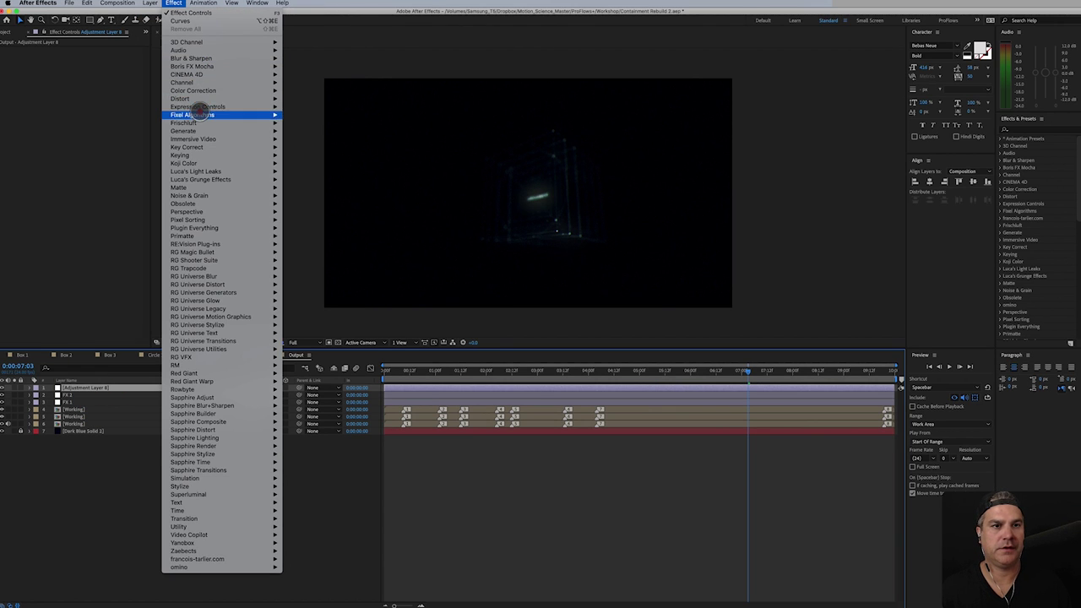
mouse_move(205, 90)
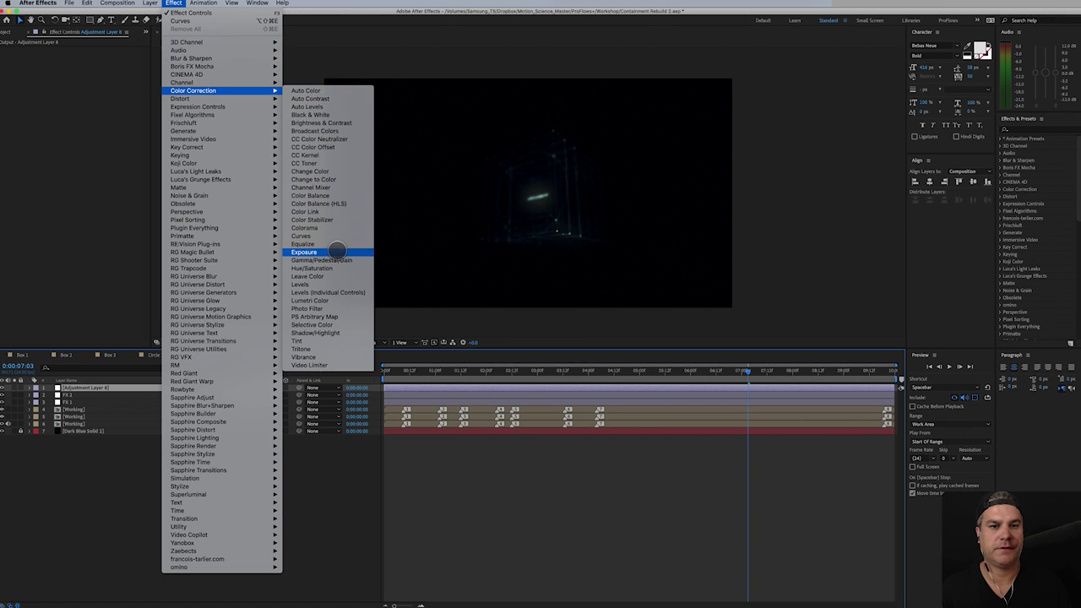
left_click(336, 251)
left_click(88, 72)
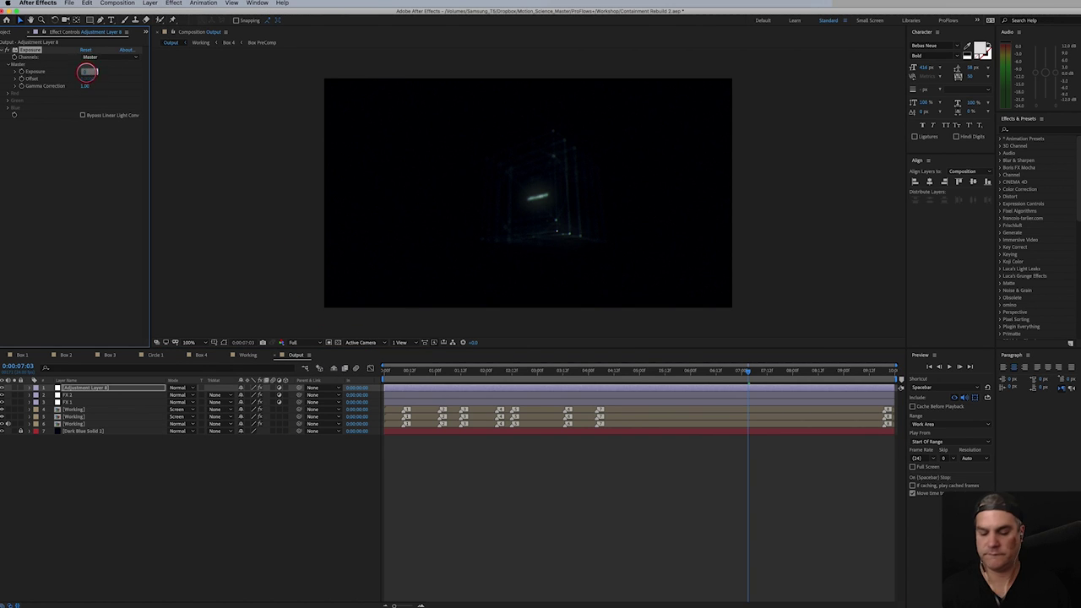
left_click(88, 71)
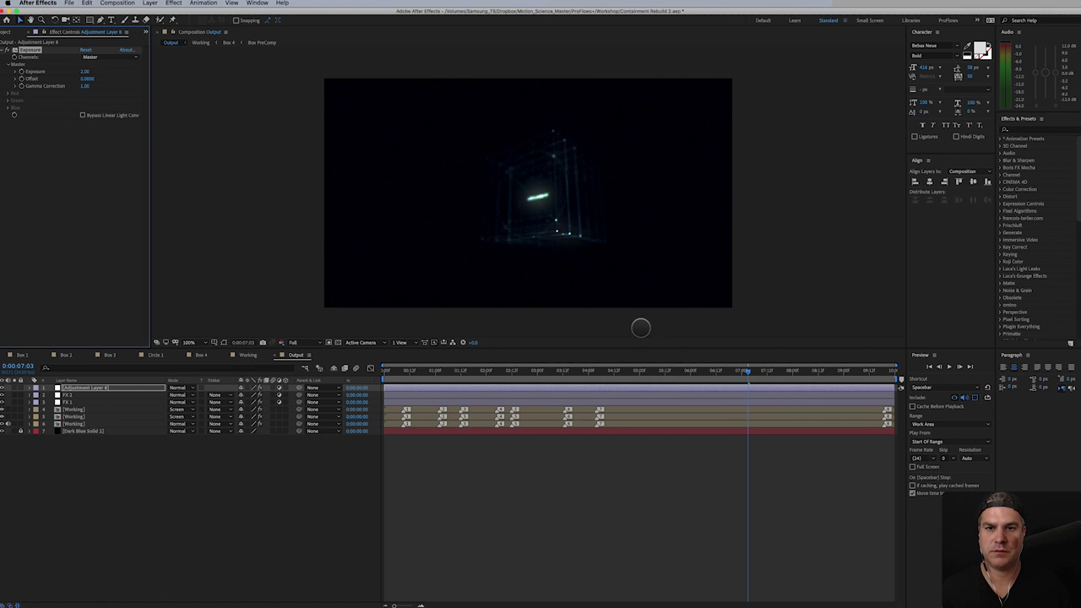
- Move to a frame showing the box and raise Exposure to 2.00
left_click(684, 370)
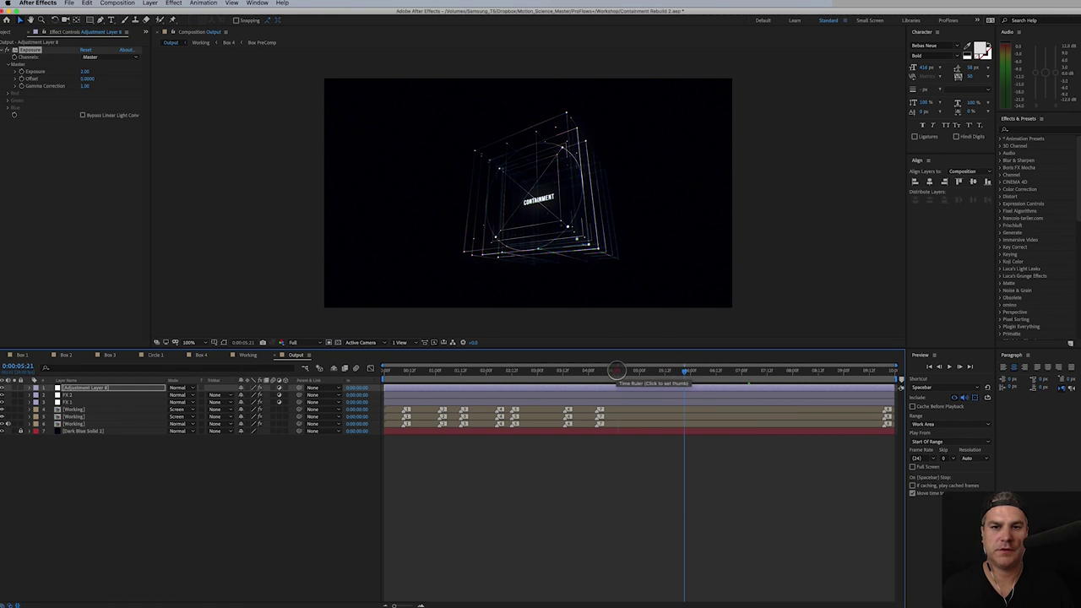
left_click(617, 370)
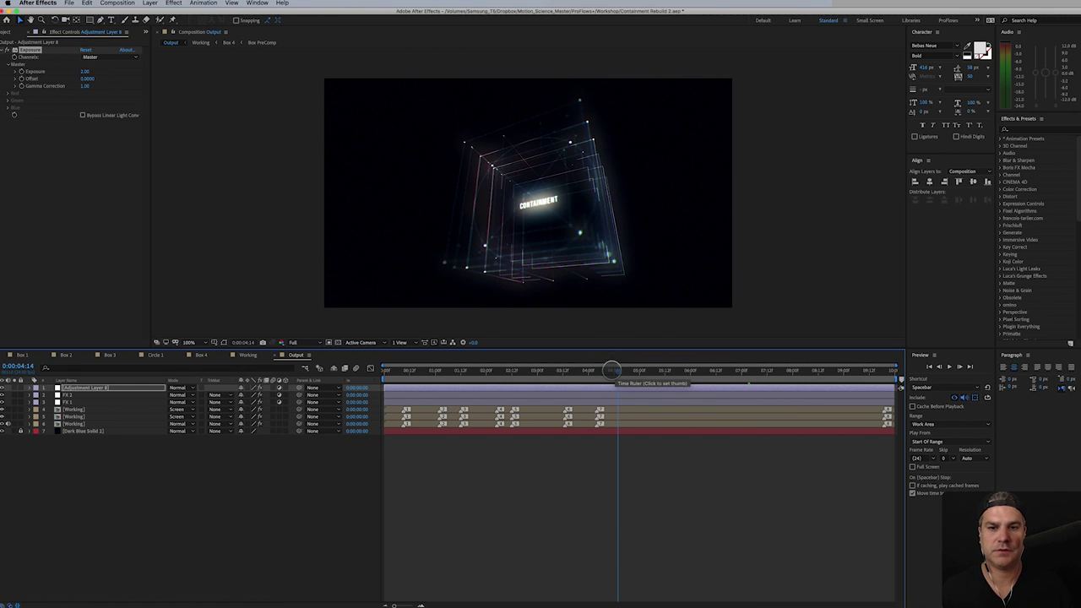
left_click_drag(614, 370, 540, 370)
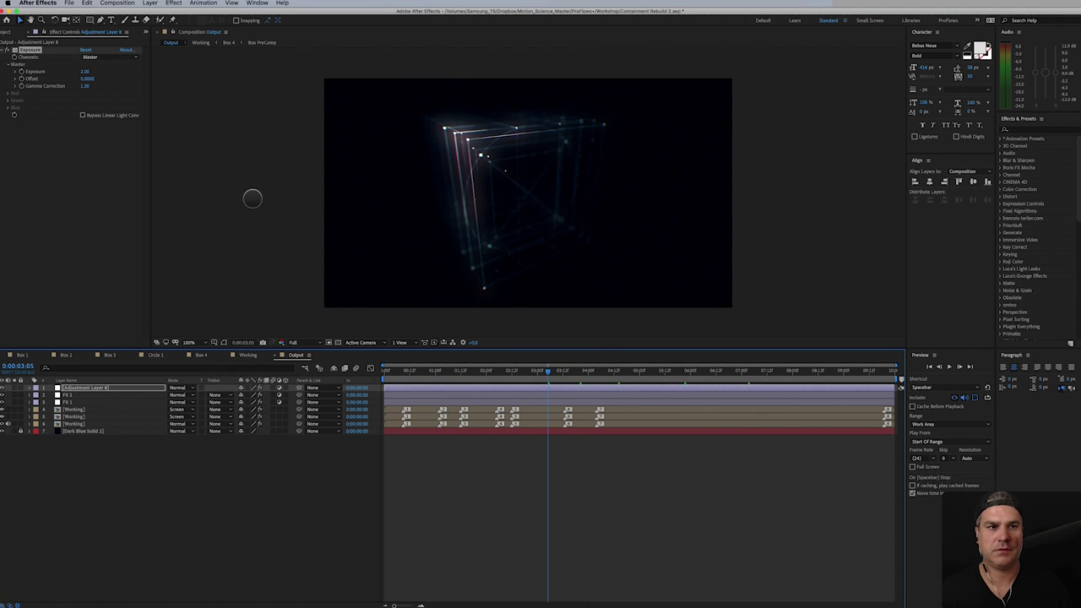
left_click(88, 73)
key("Return")
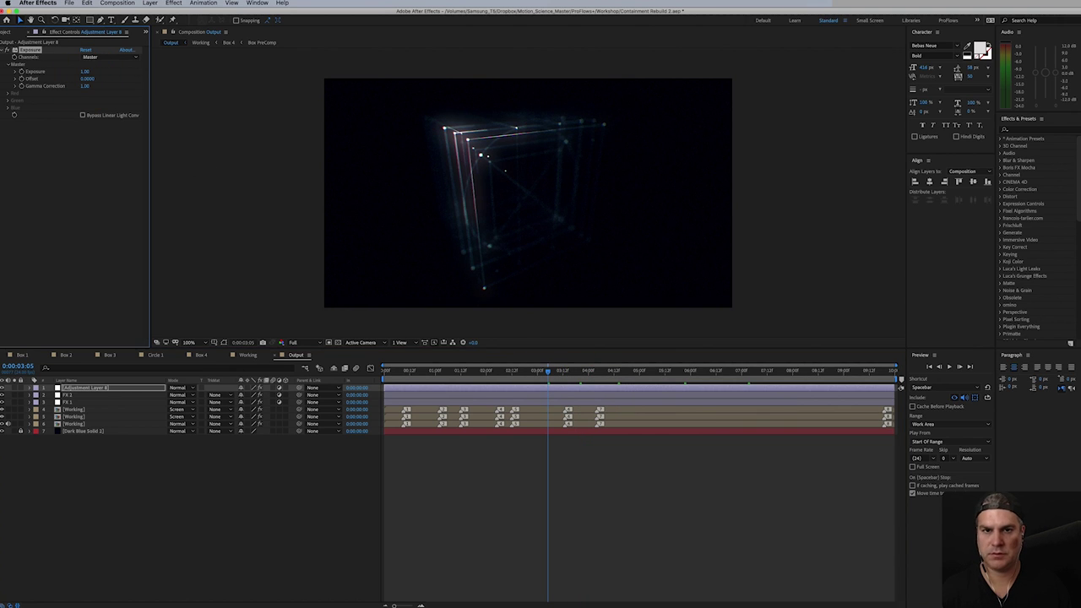
left_click_drag(89, 72, 91, 72)
- Add a Curves effect and pull the Red channel curve down so the boxes turn cyan
left_click(180, 3)
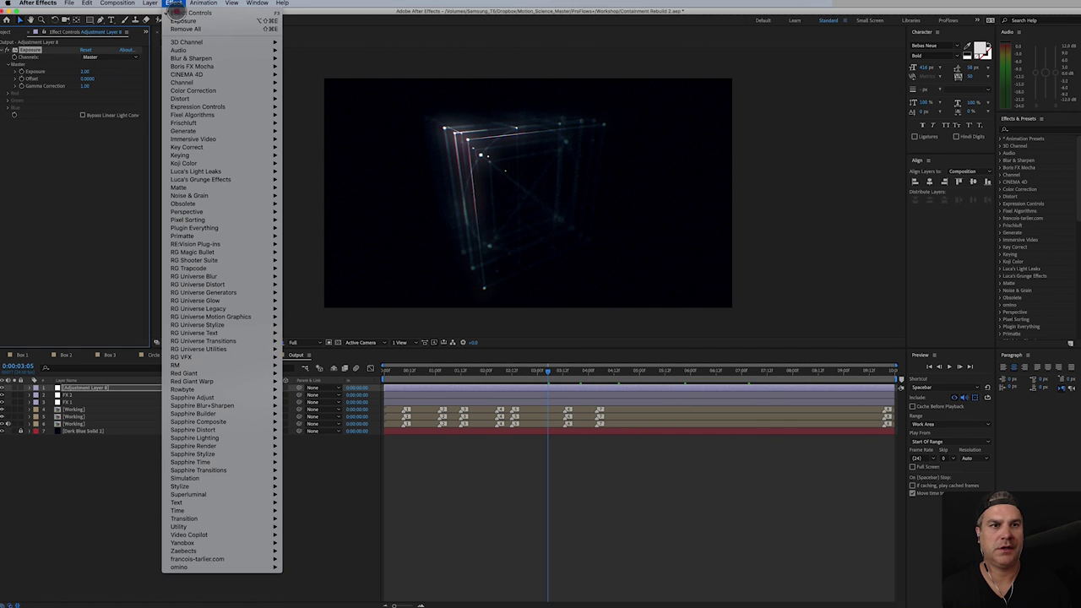
mouse_move(194, 89)
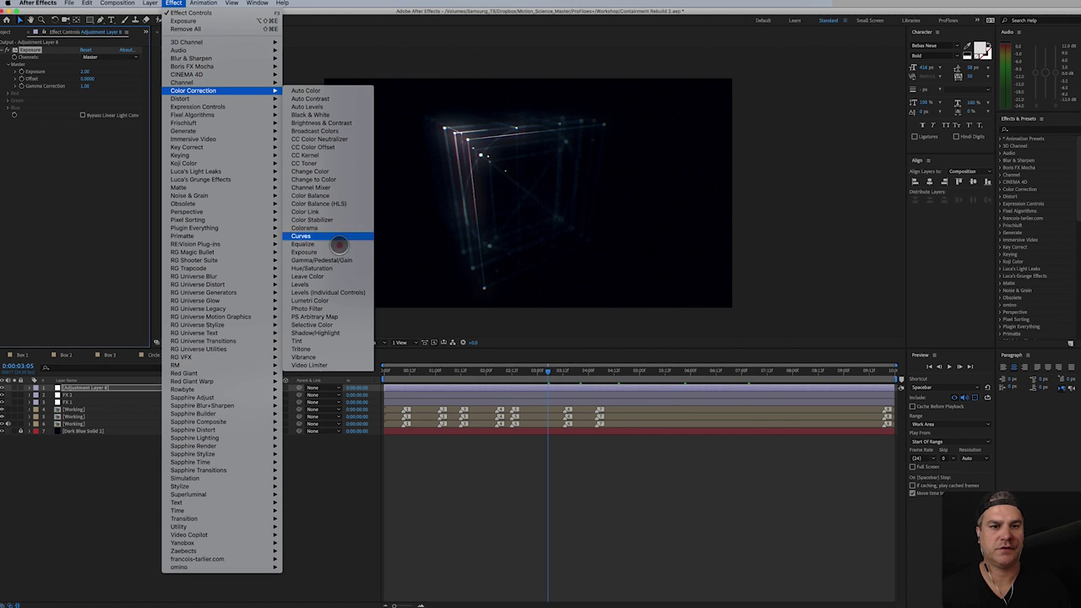
left_click(340, 236)
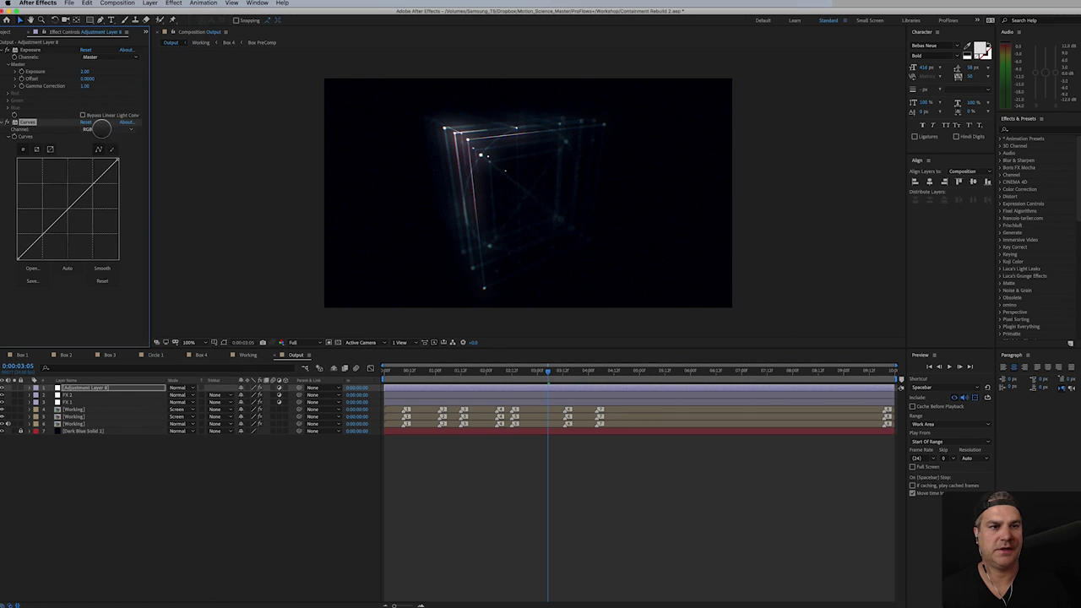
left_click(99, 149)
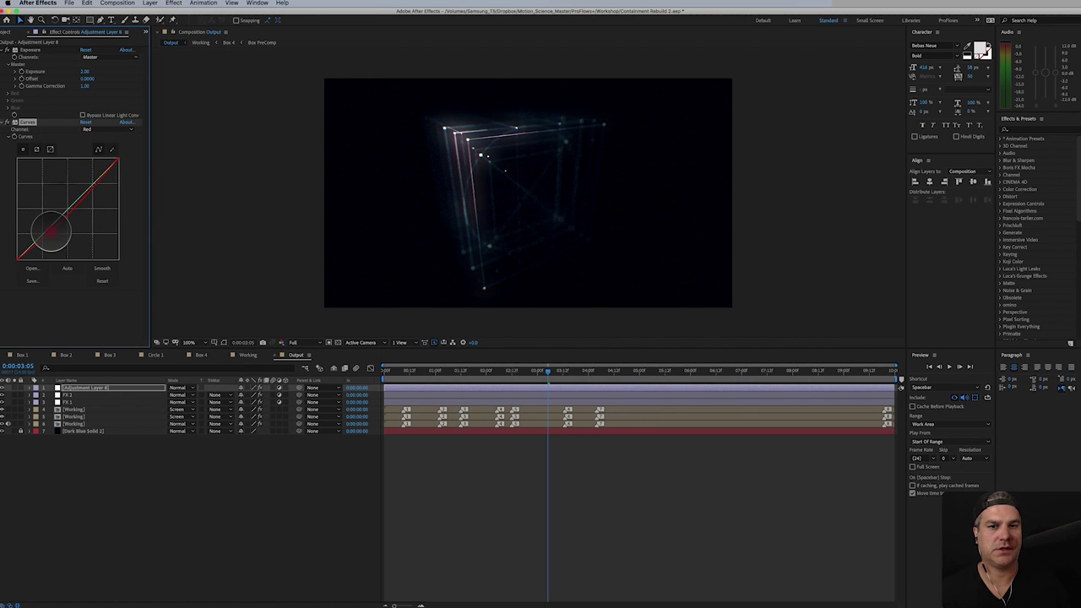
left_click_drag(48, 229, 50, 241)
left_click(107, 181)
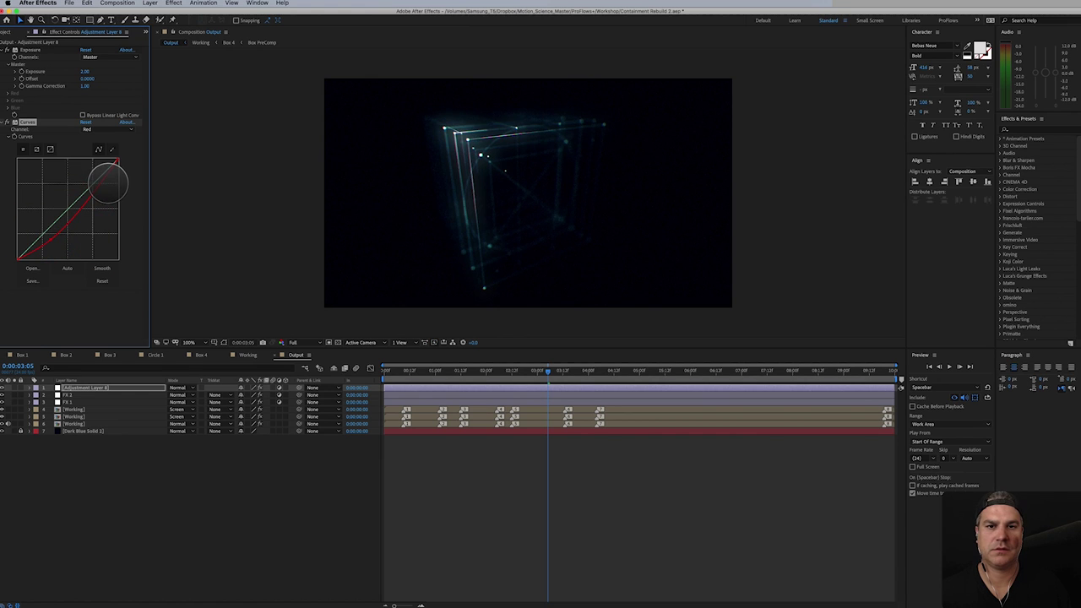
left_click_drag(558, 371, 656, 373)
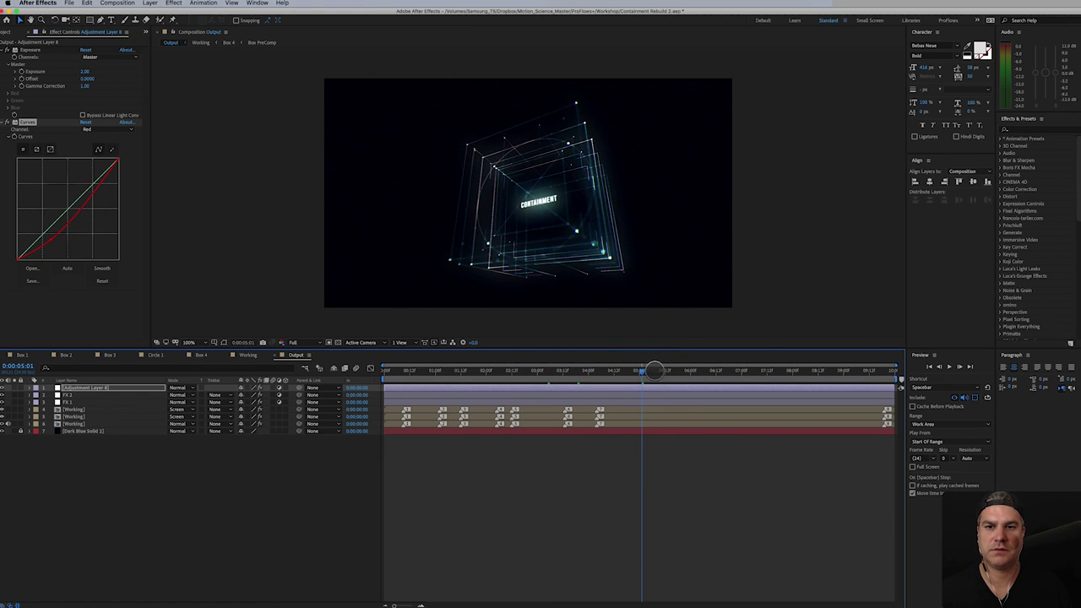
left_click(72, 409)
- Show Scale on the three Working layers and toggle their visibility to compare colour channels
left_click(76, 423, "shift")
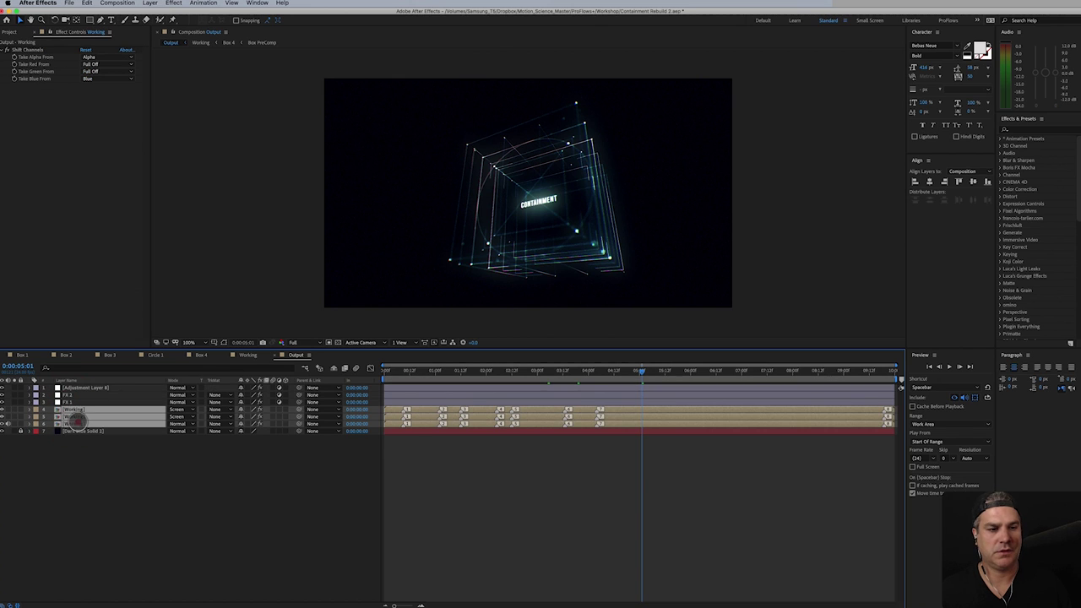
key("s")
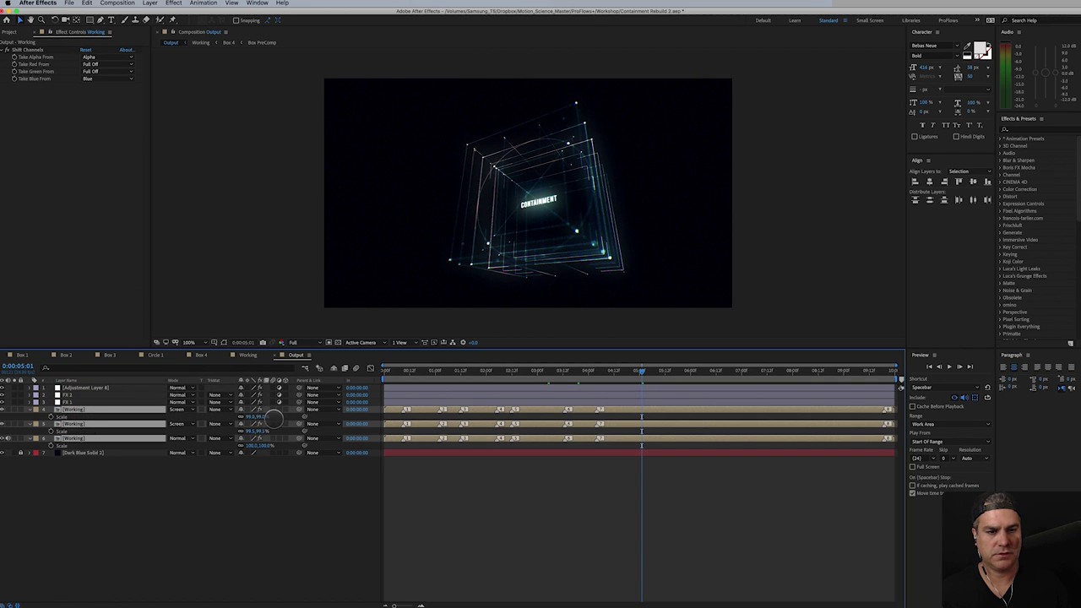
left_click(35, 415)
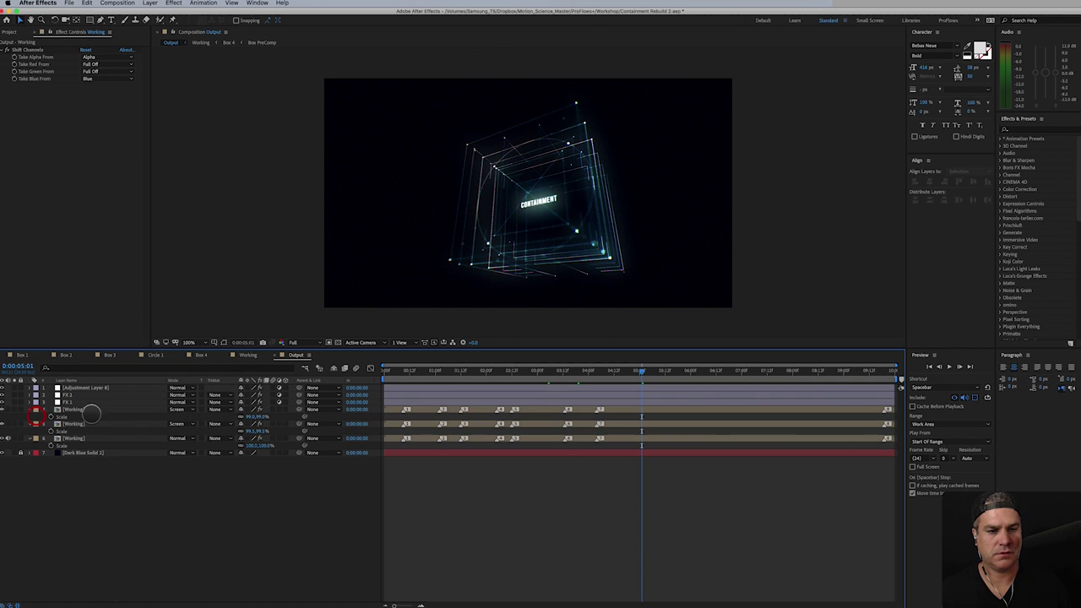
left_click(91, 410)
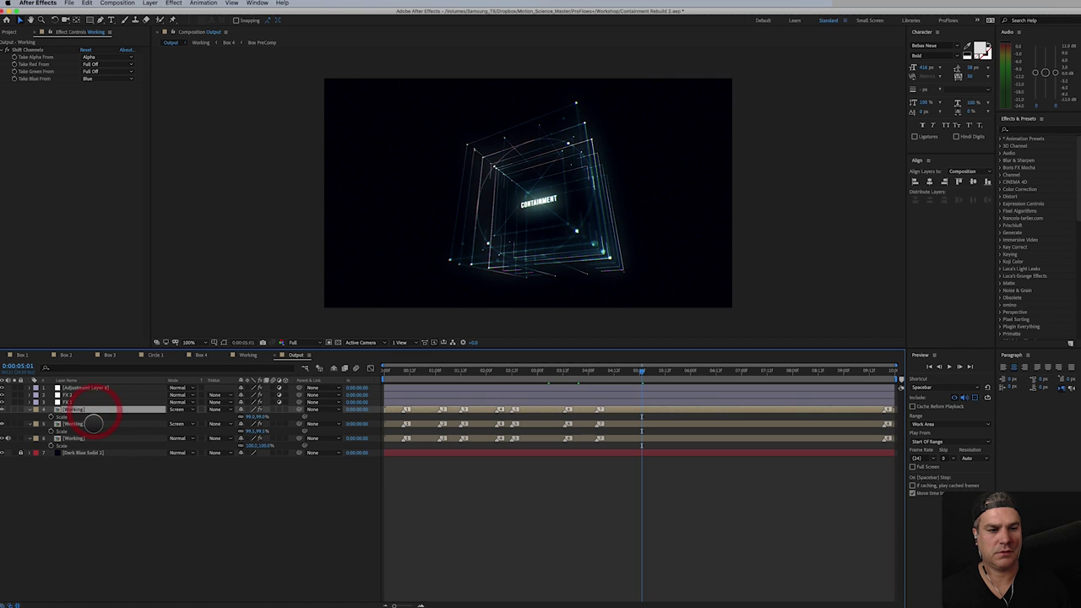
left_click(5, 410)
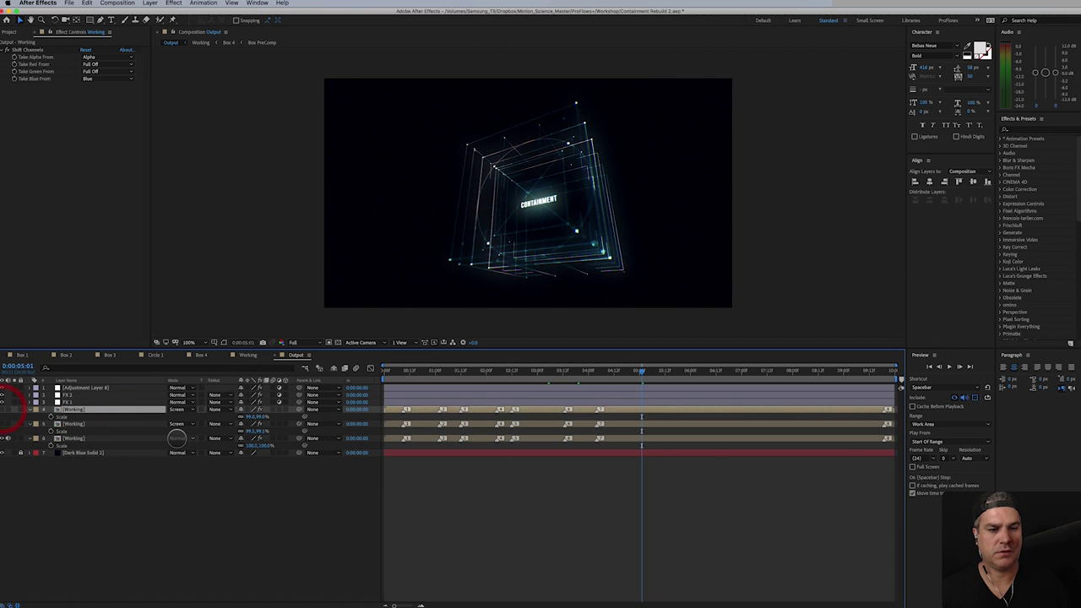
left_click(114, 436)
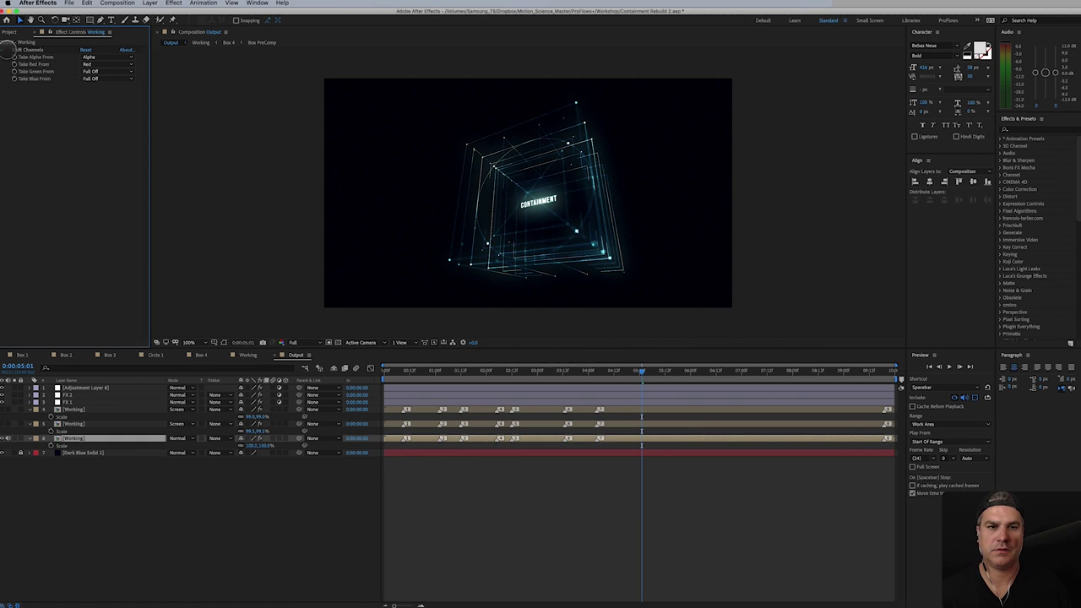
left_click(8, 48)
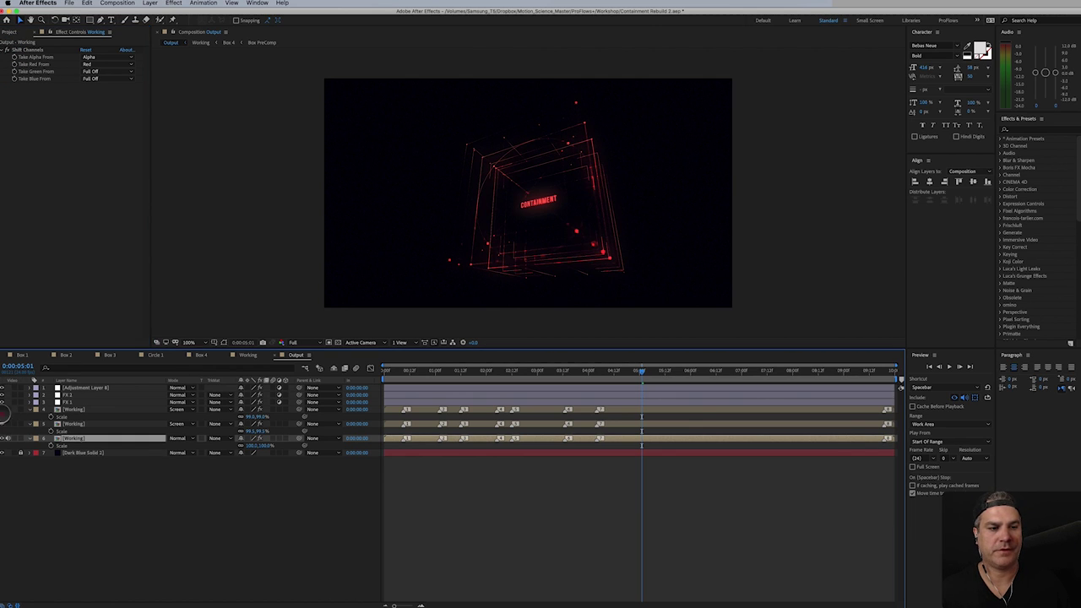
left_click(5, 410)
left_click(76, 410)
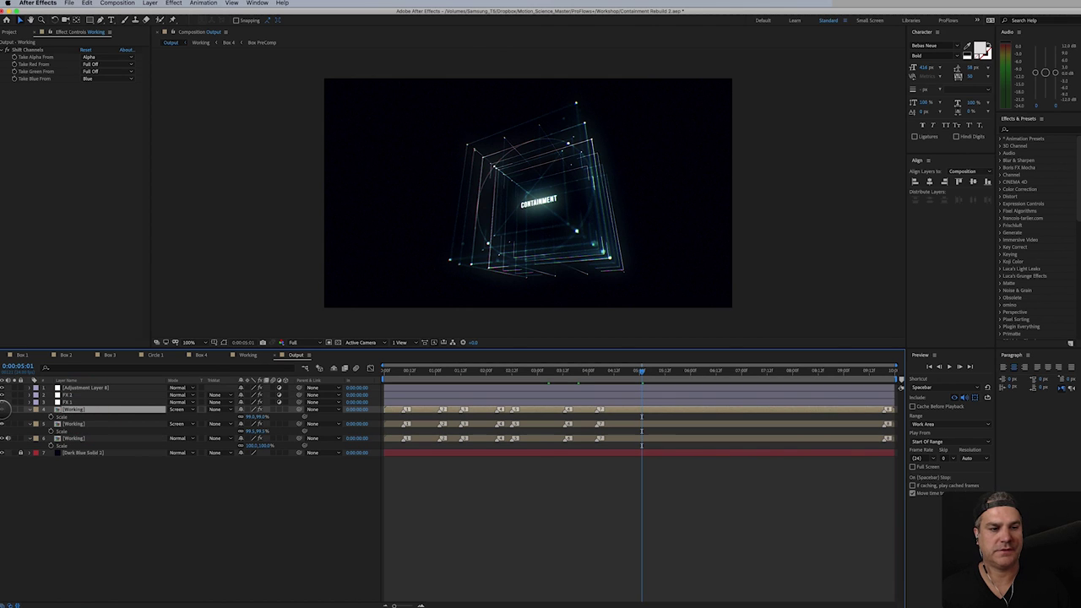
left_click(5, 410)
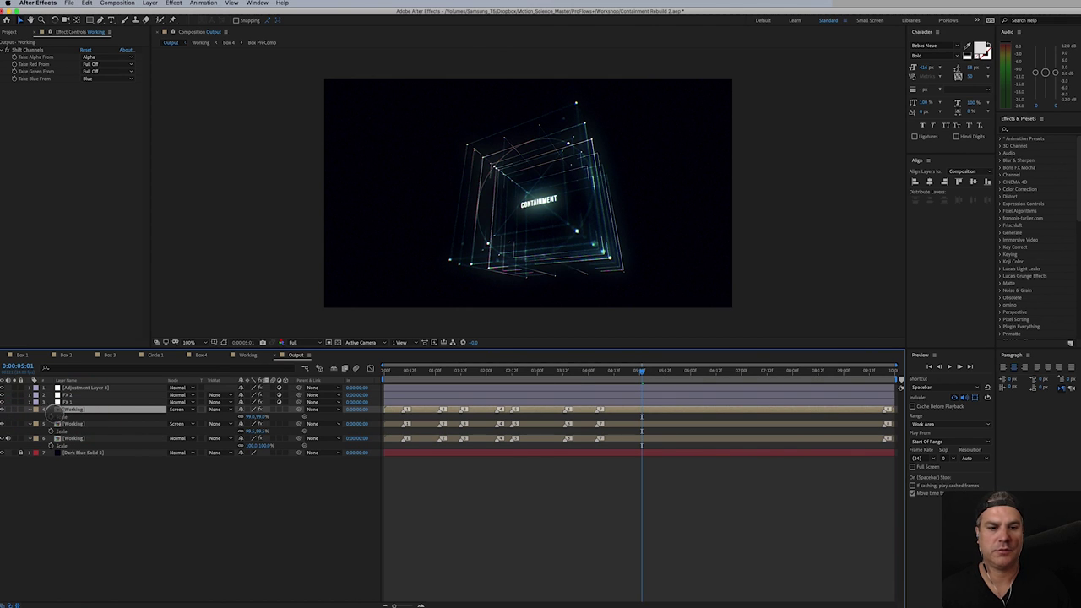
- Set the green-channel Working layer's Scale to 100%
left_click(72, 423)
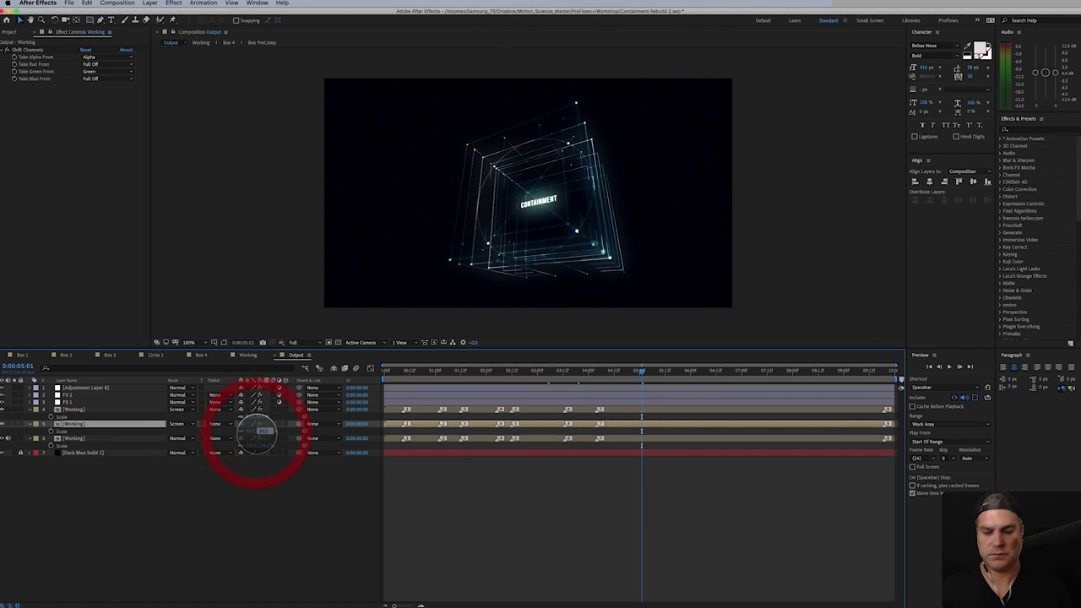
left_click(262, 430)
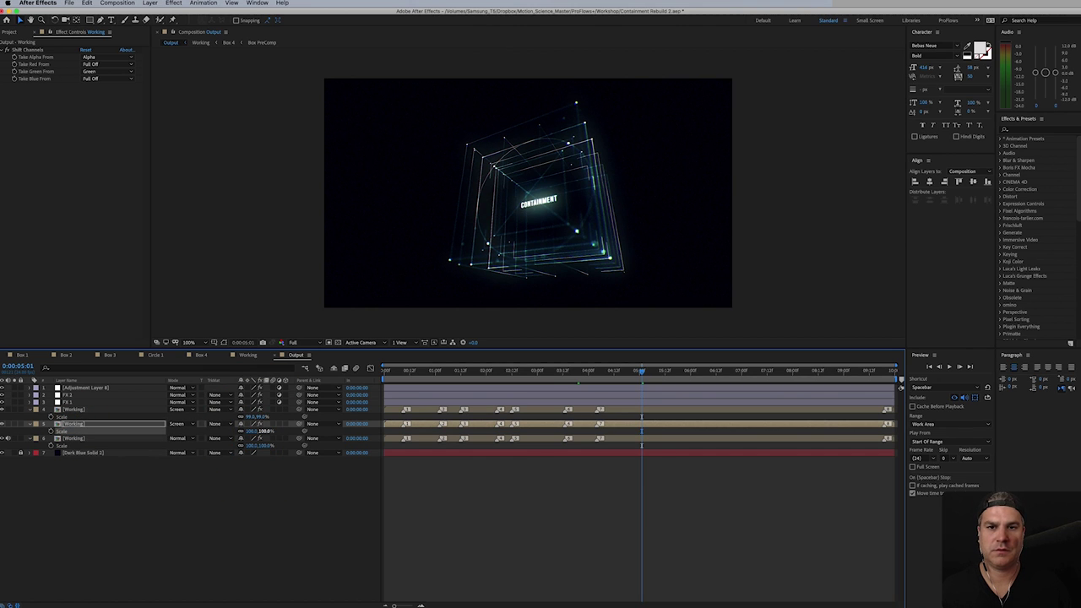
left_click(85, 387)
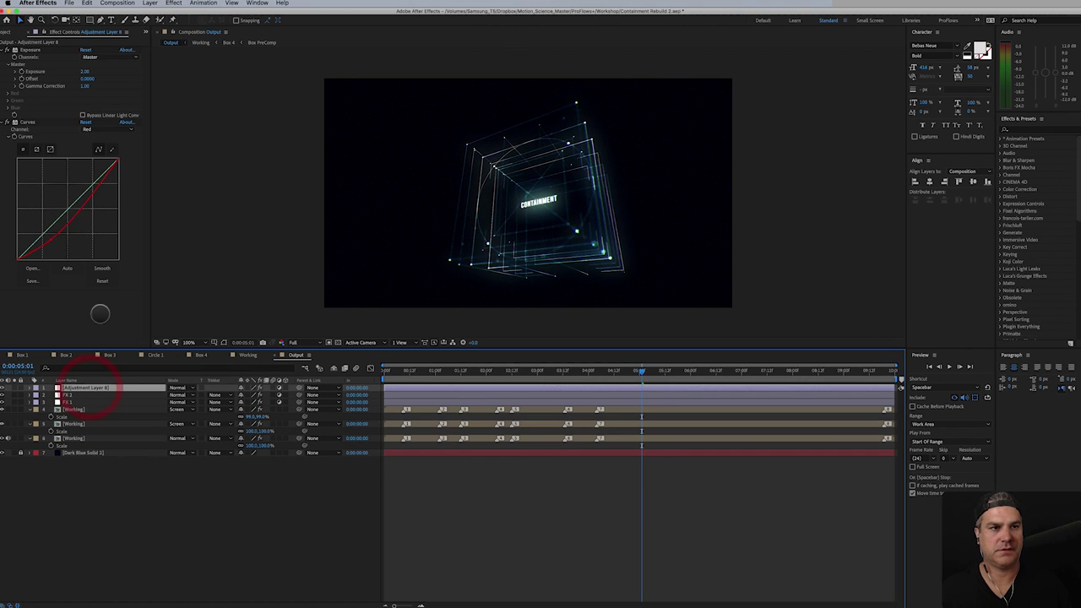
left_click(665, 373)
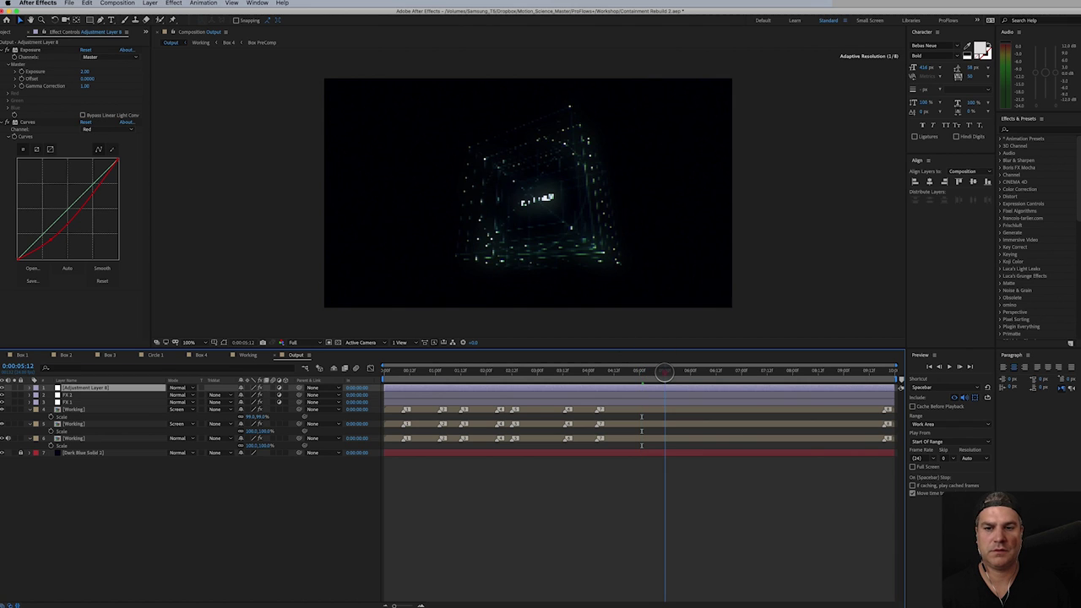
left_click_drag(665, 372, 562, 380)
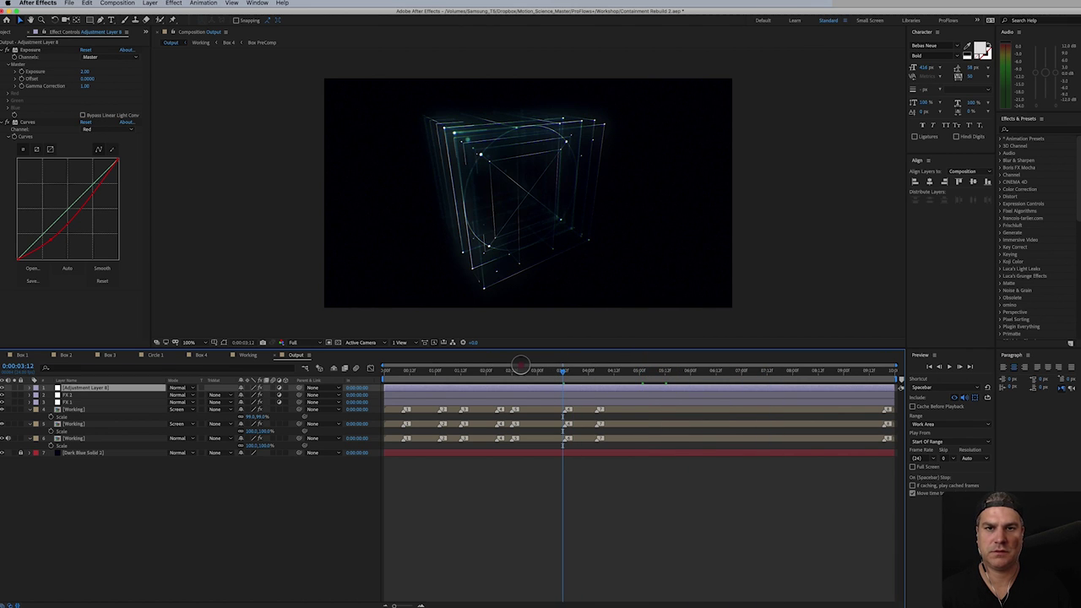
key("space")
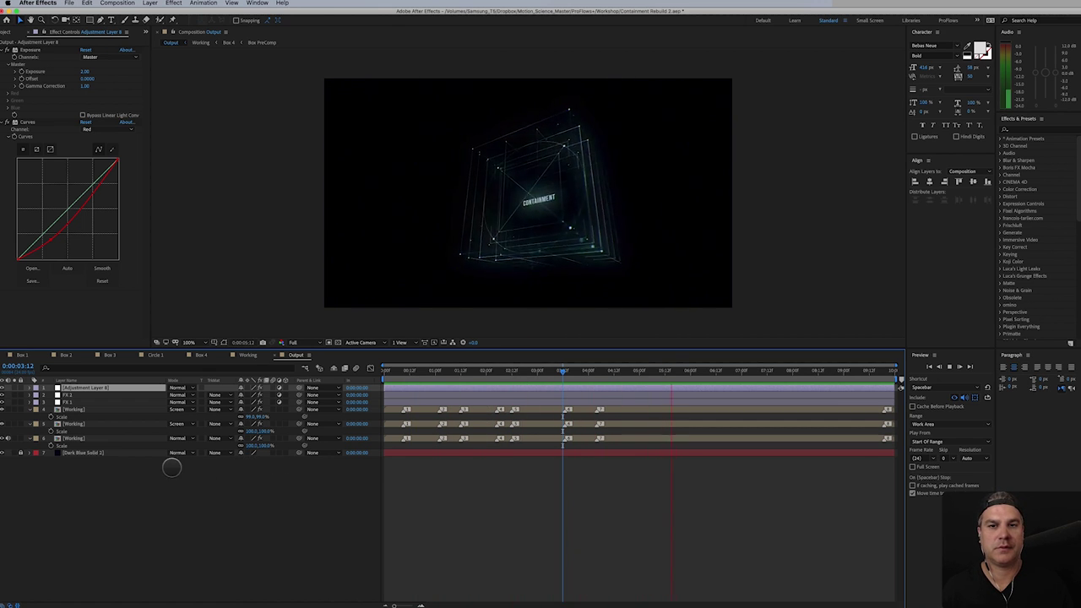
left_click(8, 438)
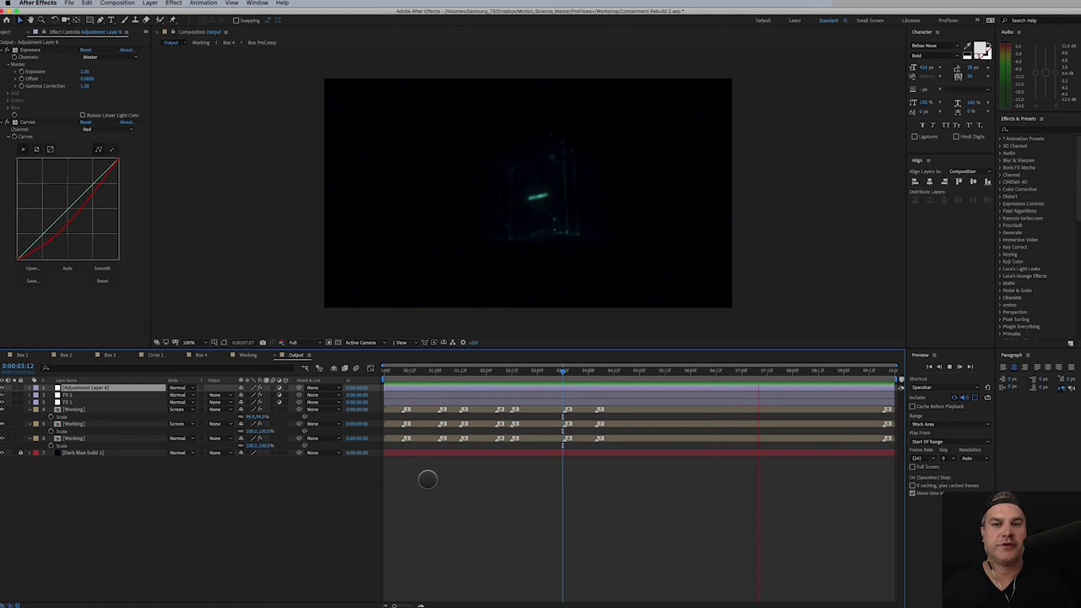